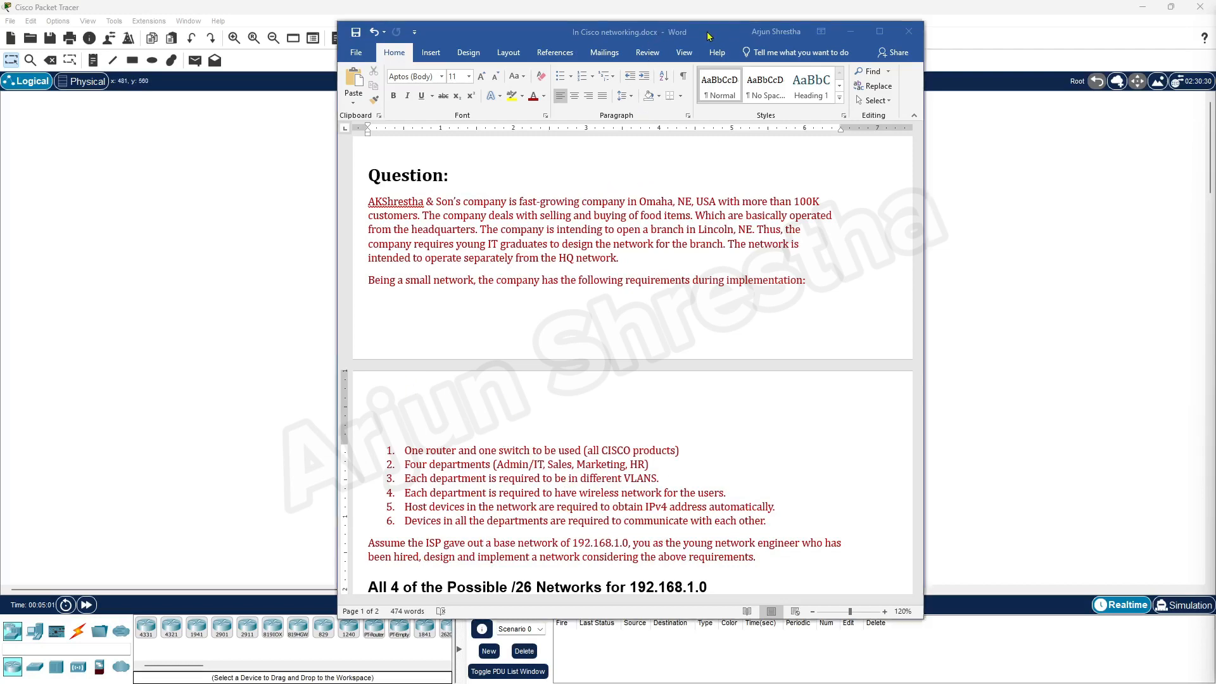
Move the Word requirements document off the right edge of the screen to expose Packet Tracer.
left_click_drag(710, 34, 1215, 120)
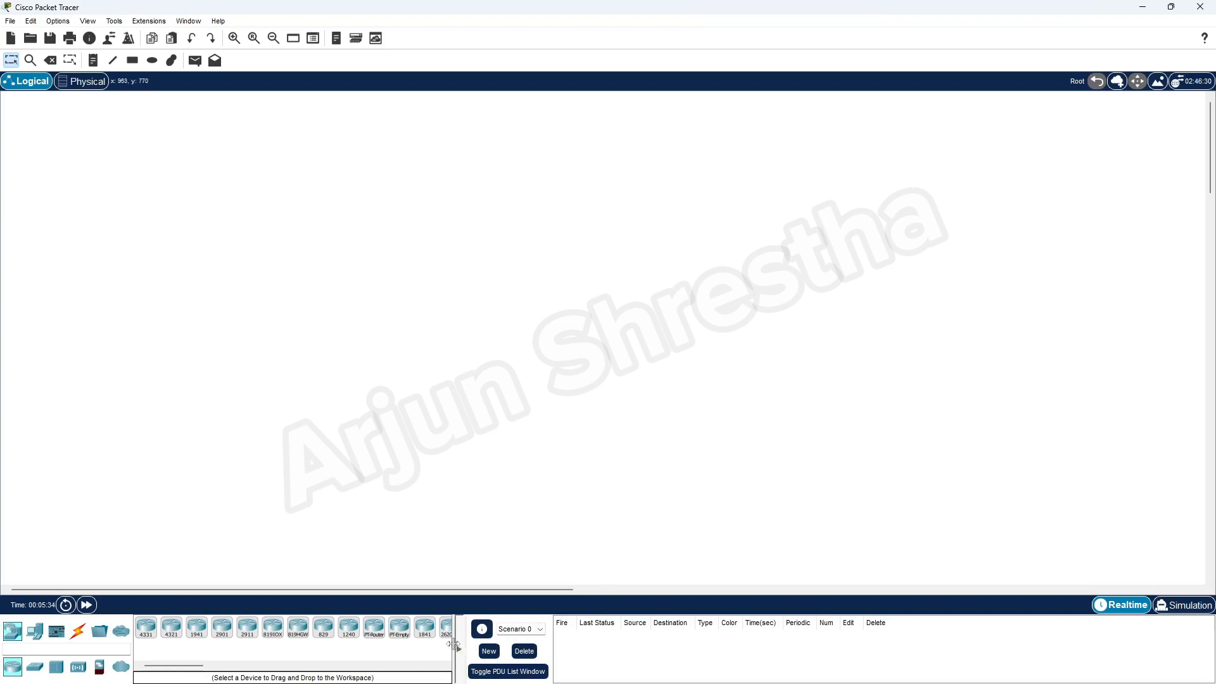
Widen the device list and select a router model to place.
left_click_drag(463, 651, 583, 648)
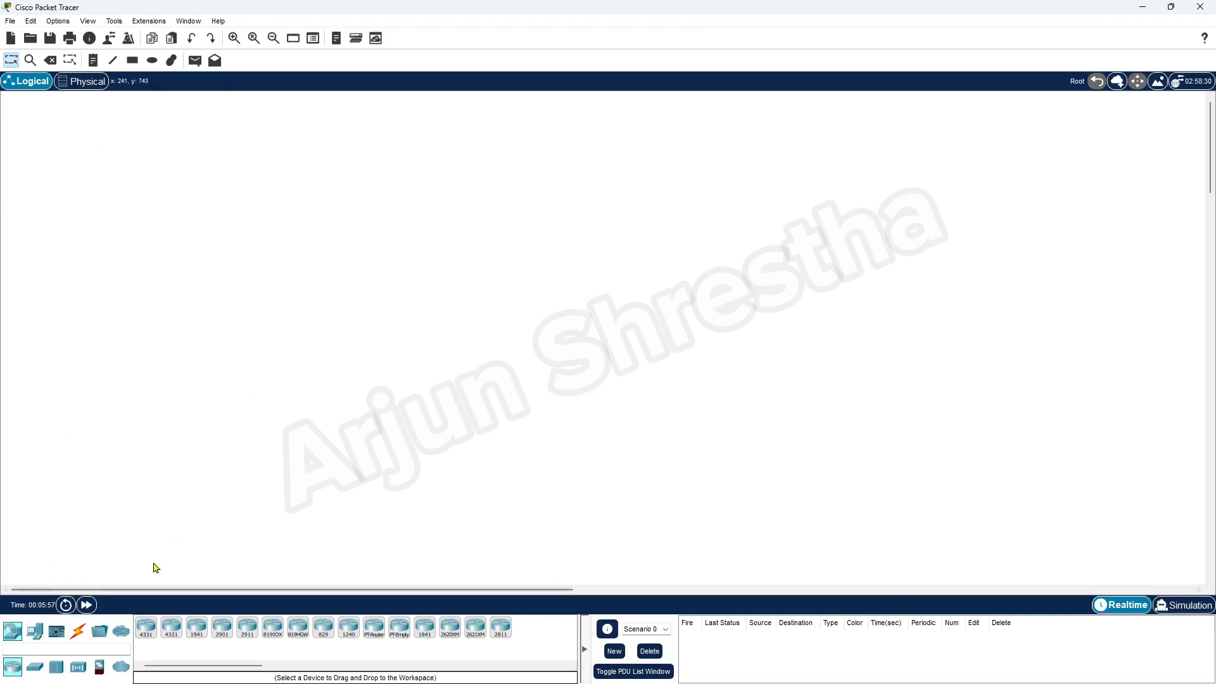
left_click(197, 627)
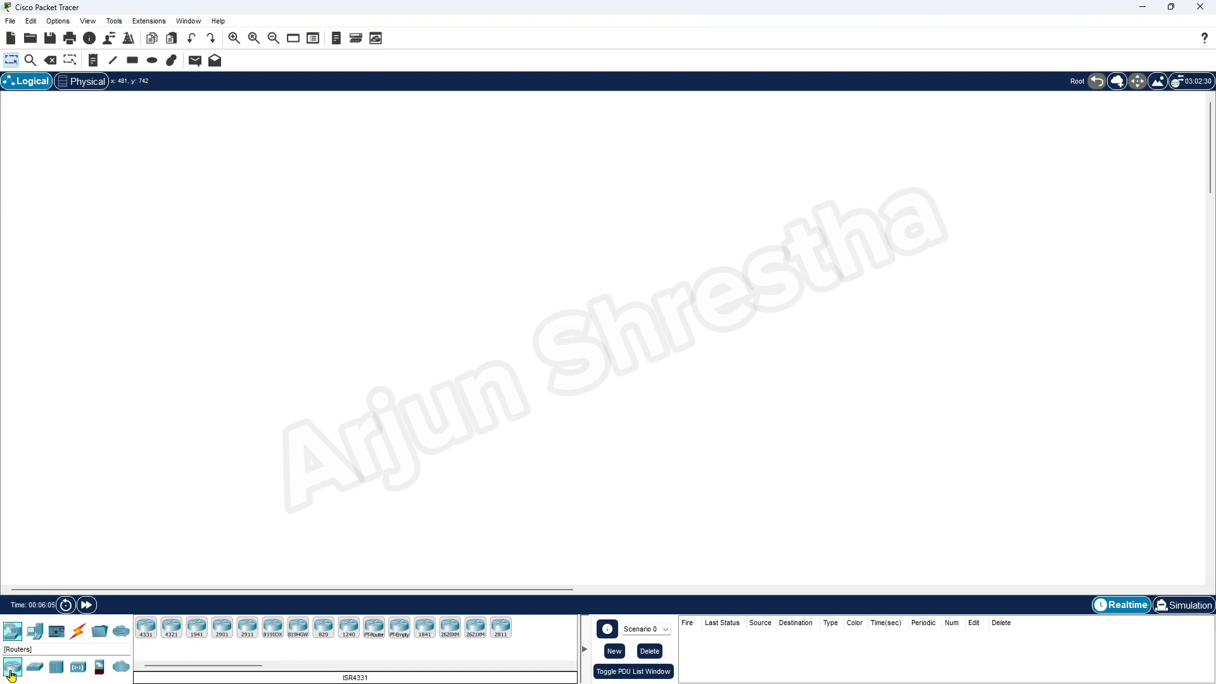
Place an ISR4331 router near the top and a 2960 switch just below it.
mouse_move(154, 637)
left_mouse_down()
mouse_move(519, 147)
mouse_move(510, 141)
mouse_move(522, 301)
mouse_move(464, 318)
mouse_move(500, 306)
mouse_move(597, 334)
mouse_move(498, 302)
mouse_move(514, 298)
left_mouse_up()
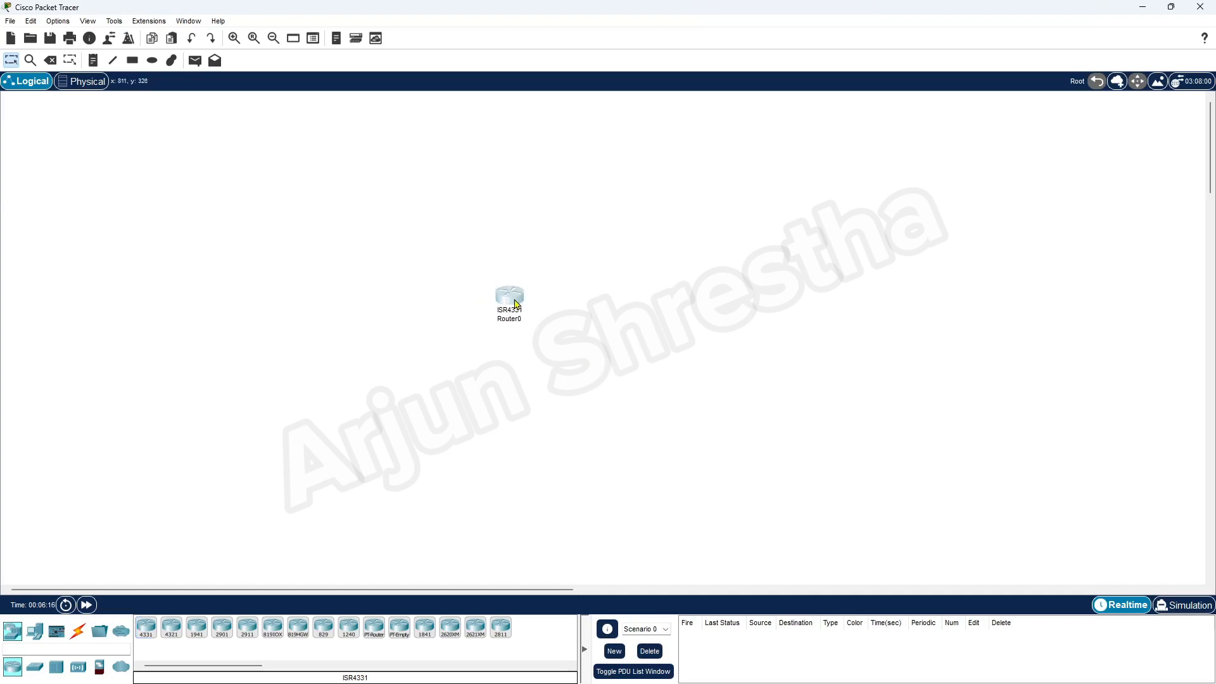
left_click(35, 671)
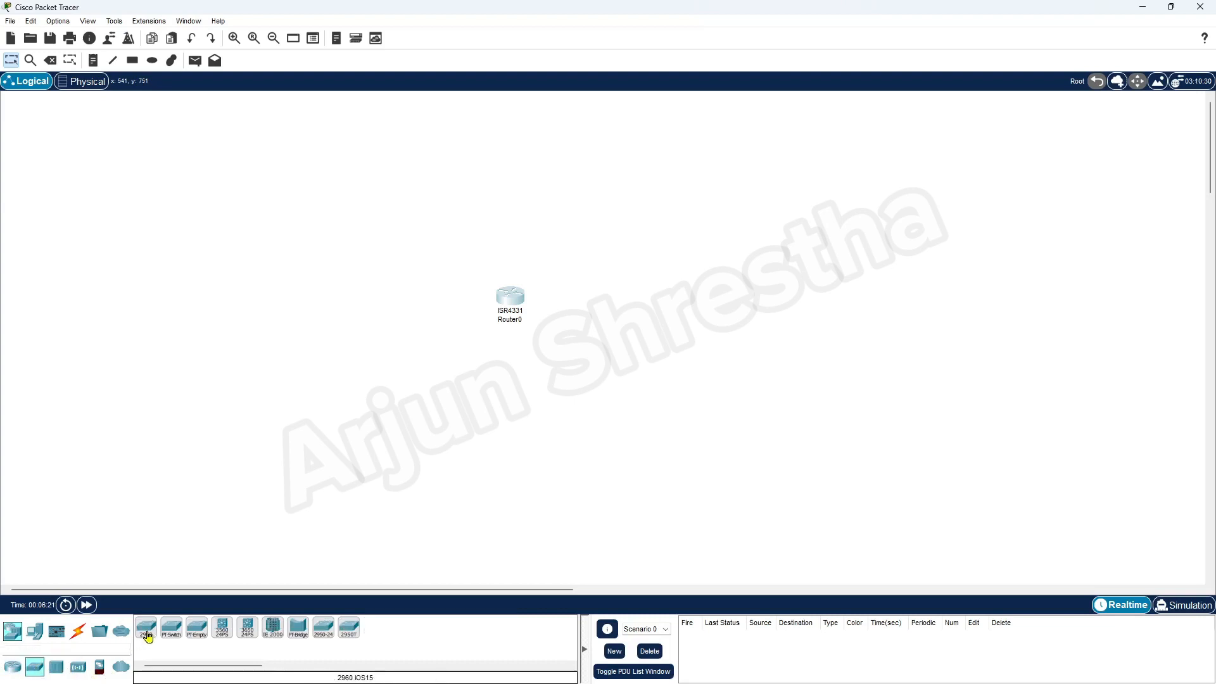
left_click_drag(515, 296, 530, 113)
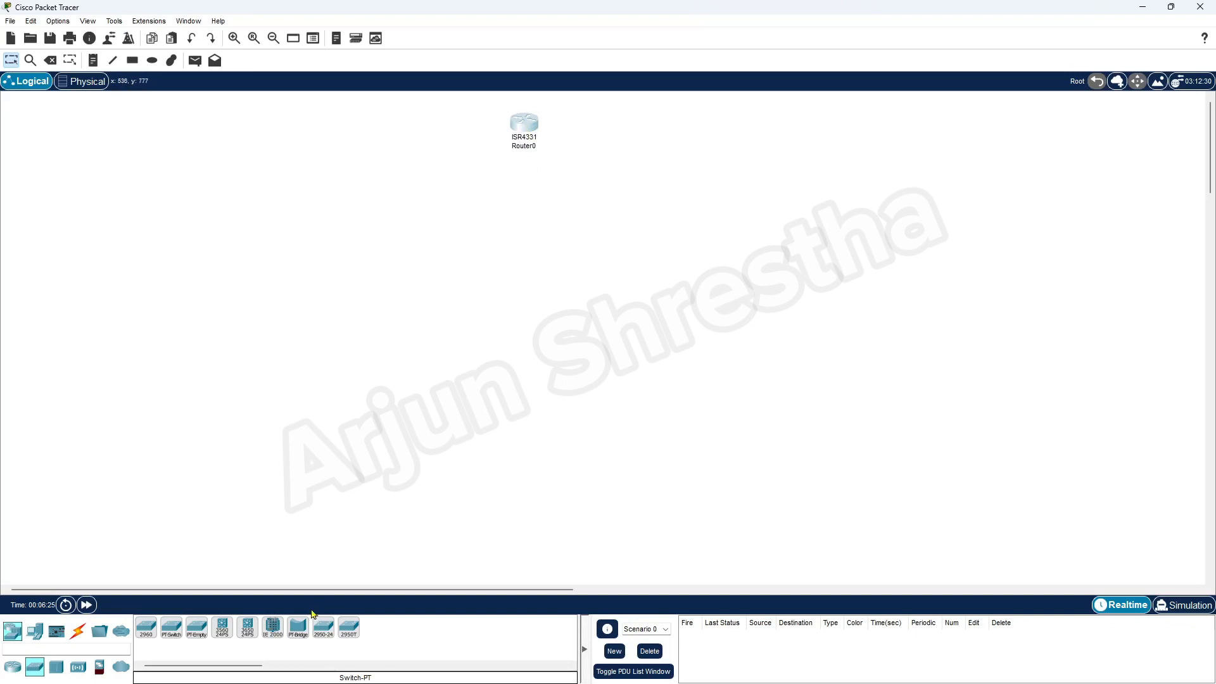
left_click(147, 627)
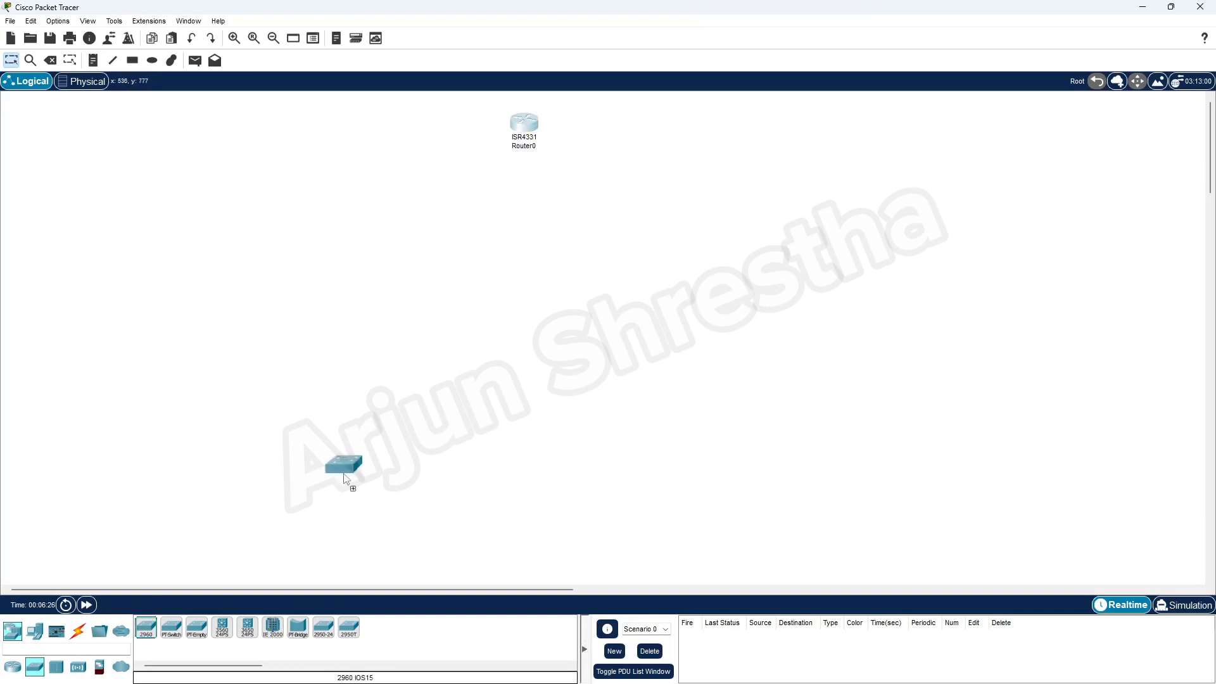
left_click(528, 288)
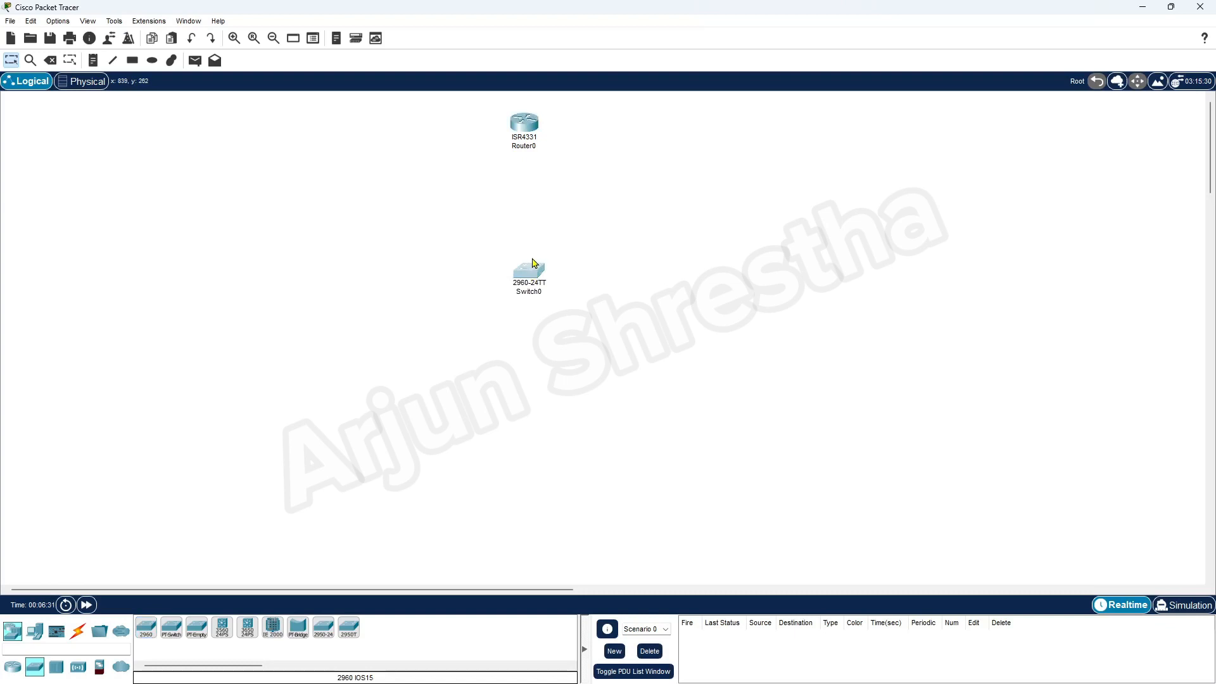
left_click_drag(535, 273, 531, 227)
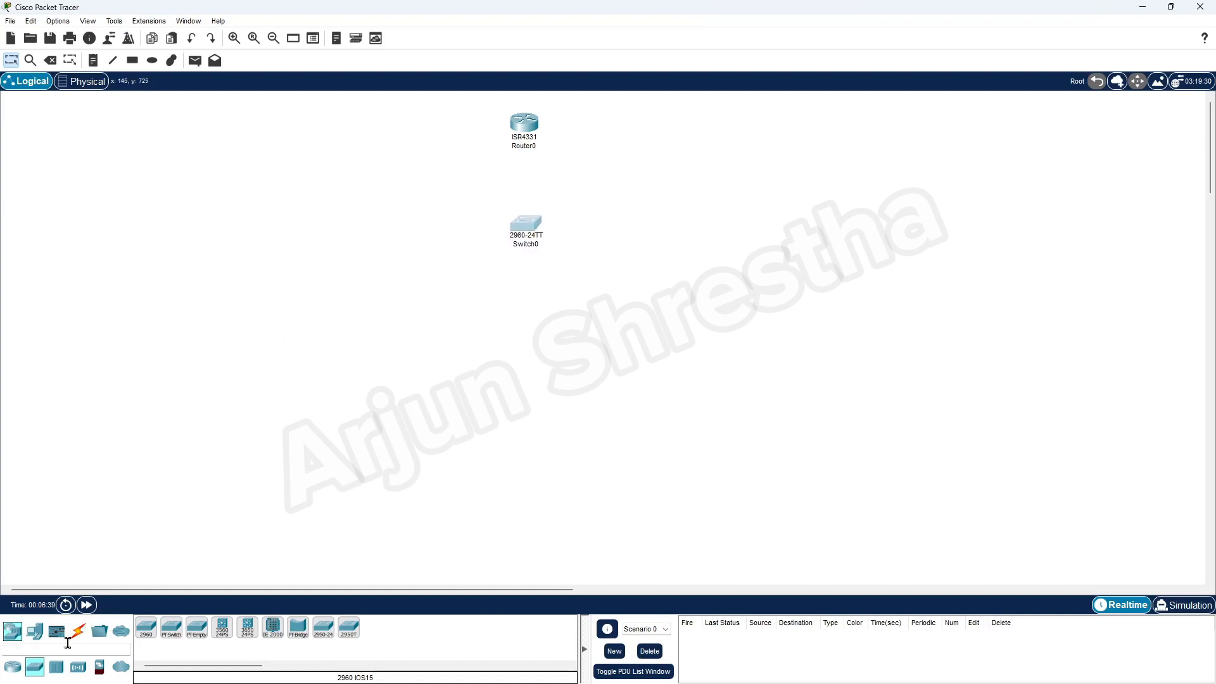
Place PC0, PC1 and Printer0 stacked at the upper left of the workspace.
left_click(35, 636)
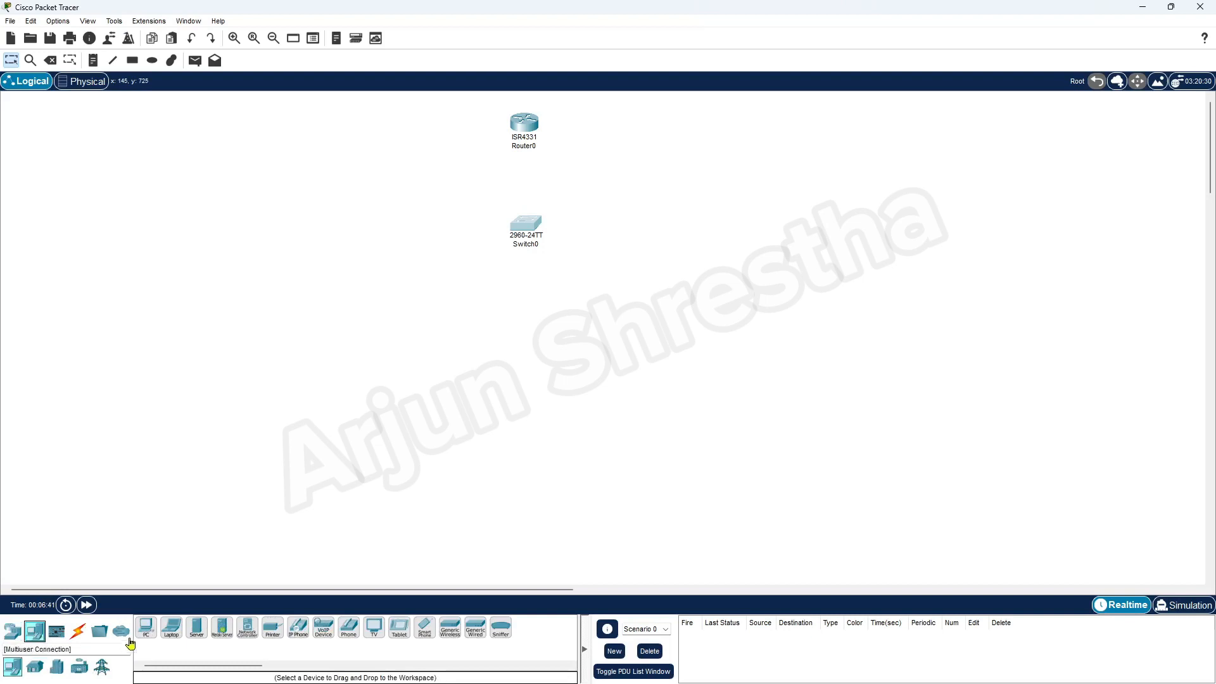
left_click(146, 627)
left_click(260, 234)
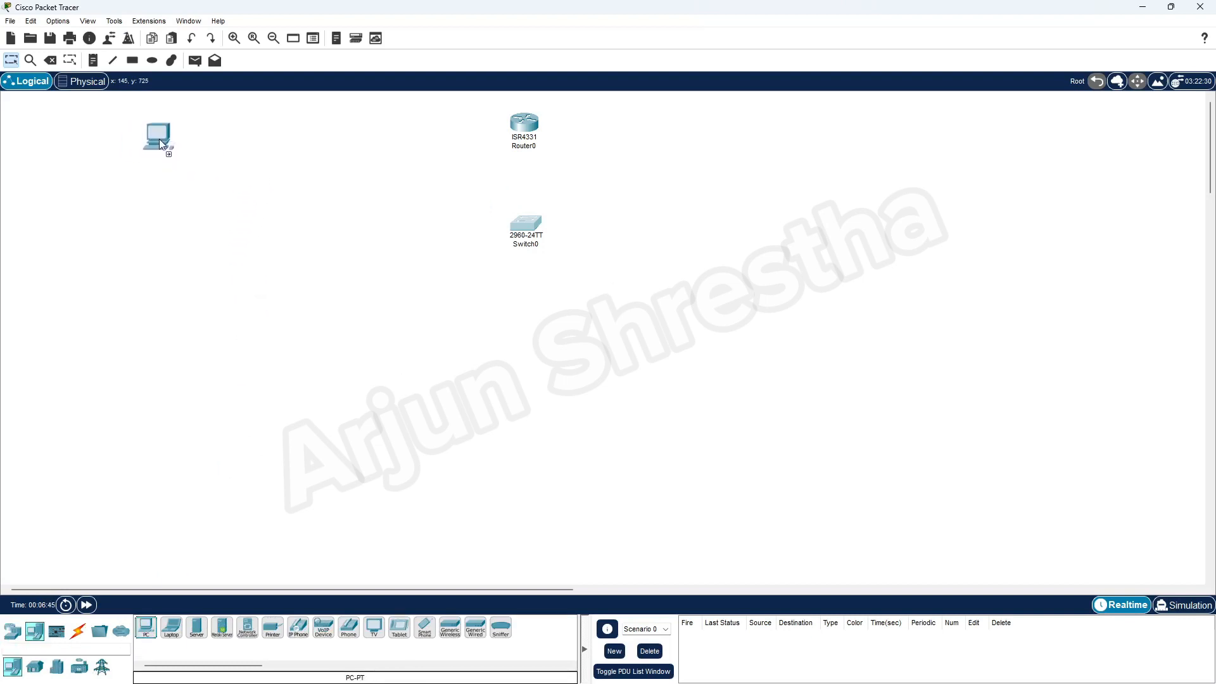
left_click(160, 139)
left_click(145, 627)
left_click(132, 178)
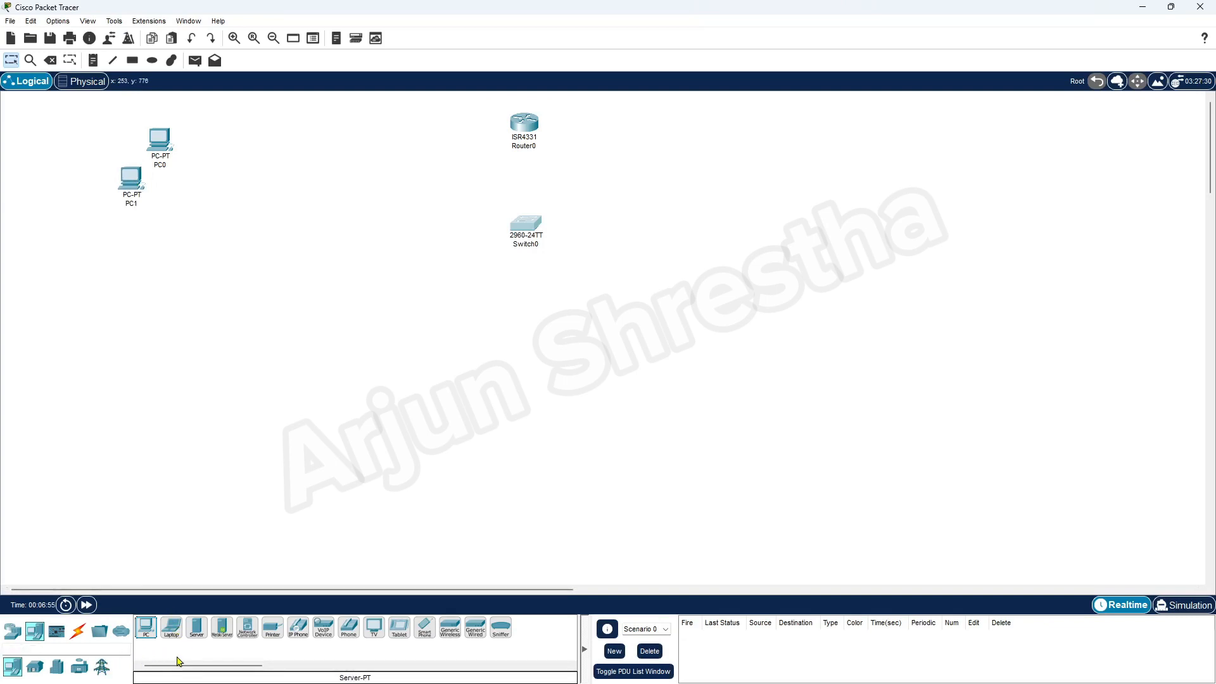
left_click(273, 627)
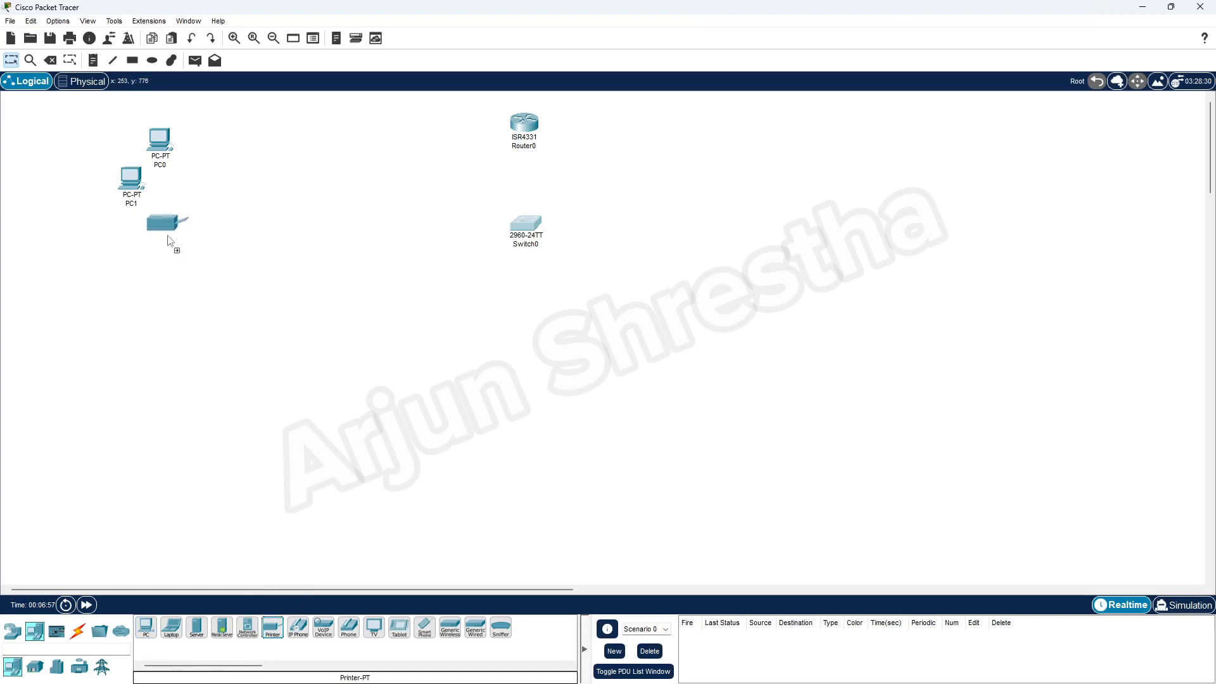
left_click(168, 238)
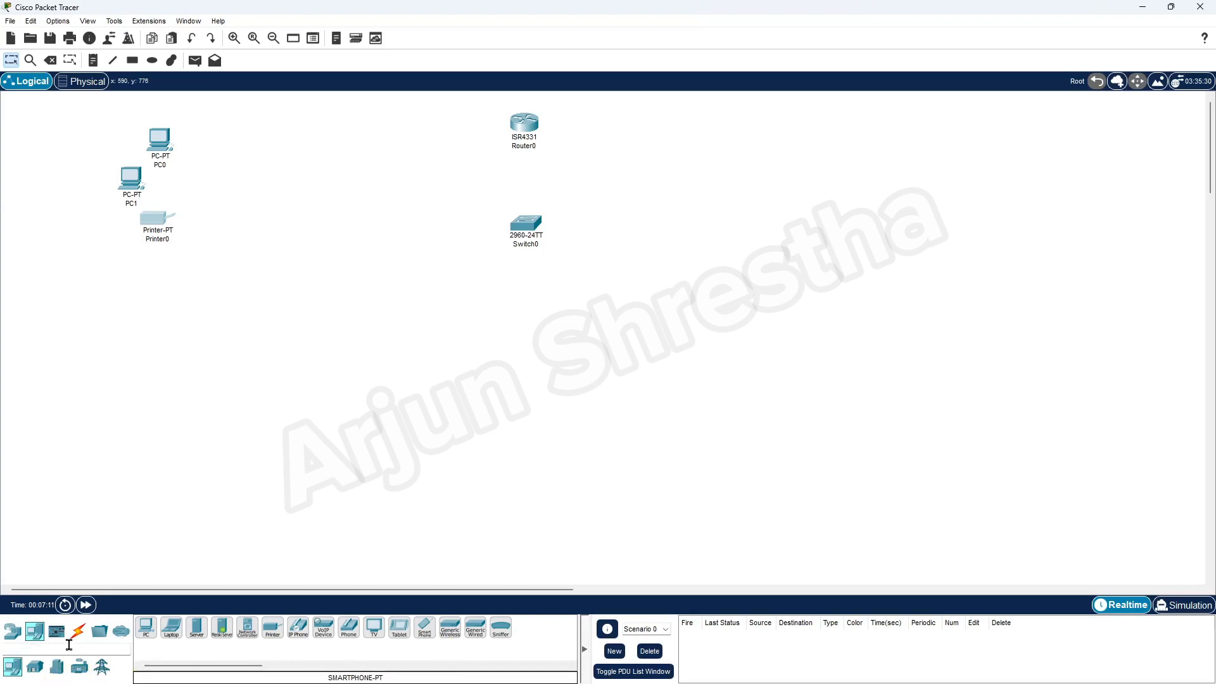
Browse the Multiuser, Miscellaneous, Connections and Components categories, then return to End Devices.
left_click(121, 632)
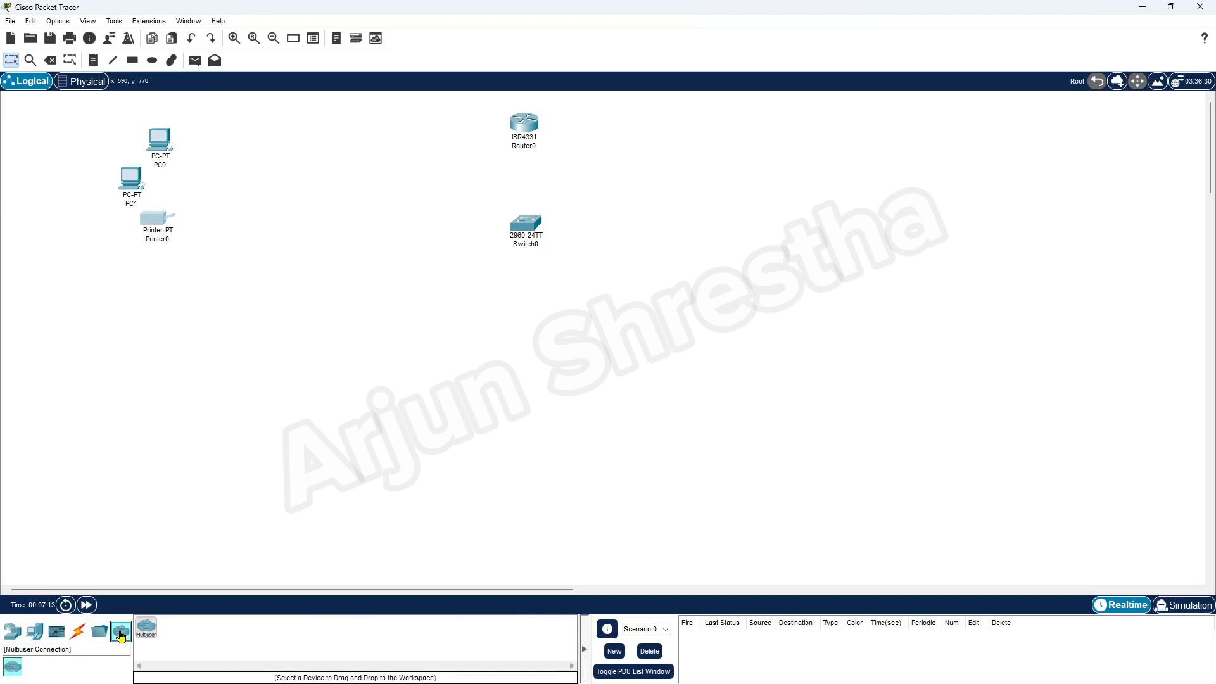
left_click(99, 632)
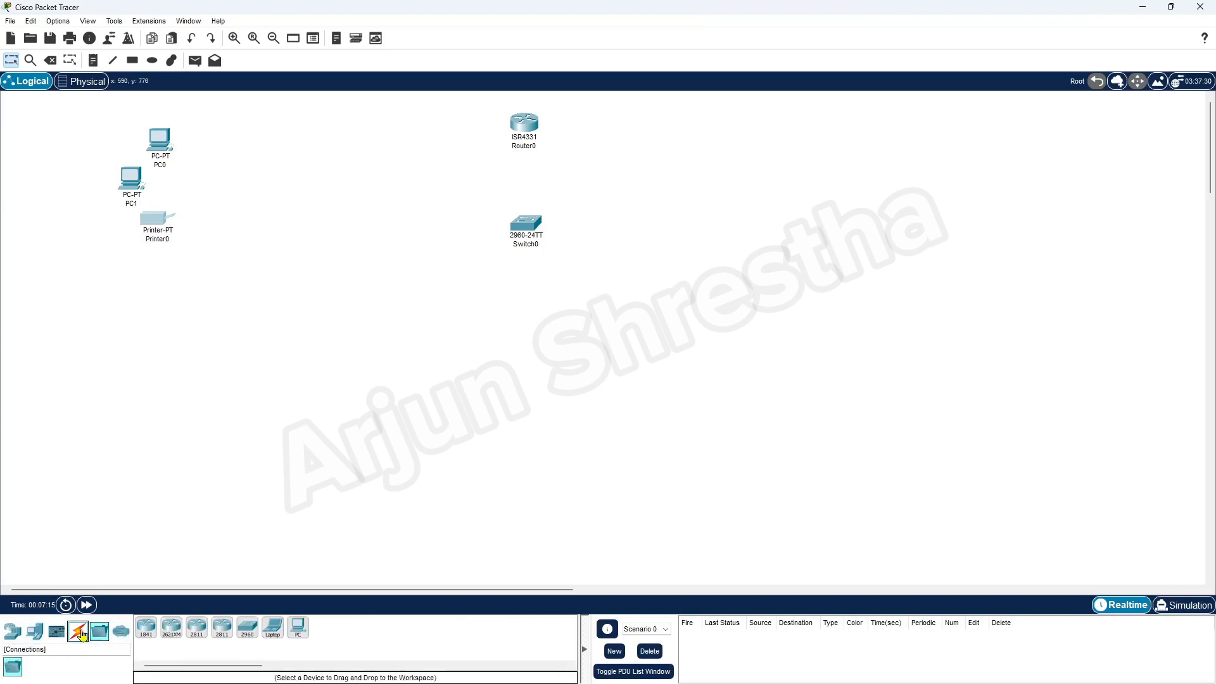
left_click(81, 633)
left_click(59, 632)
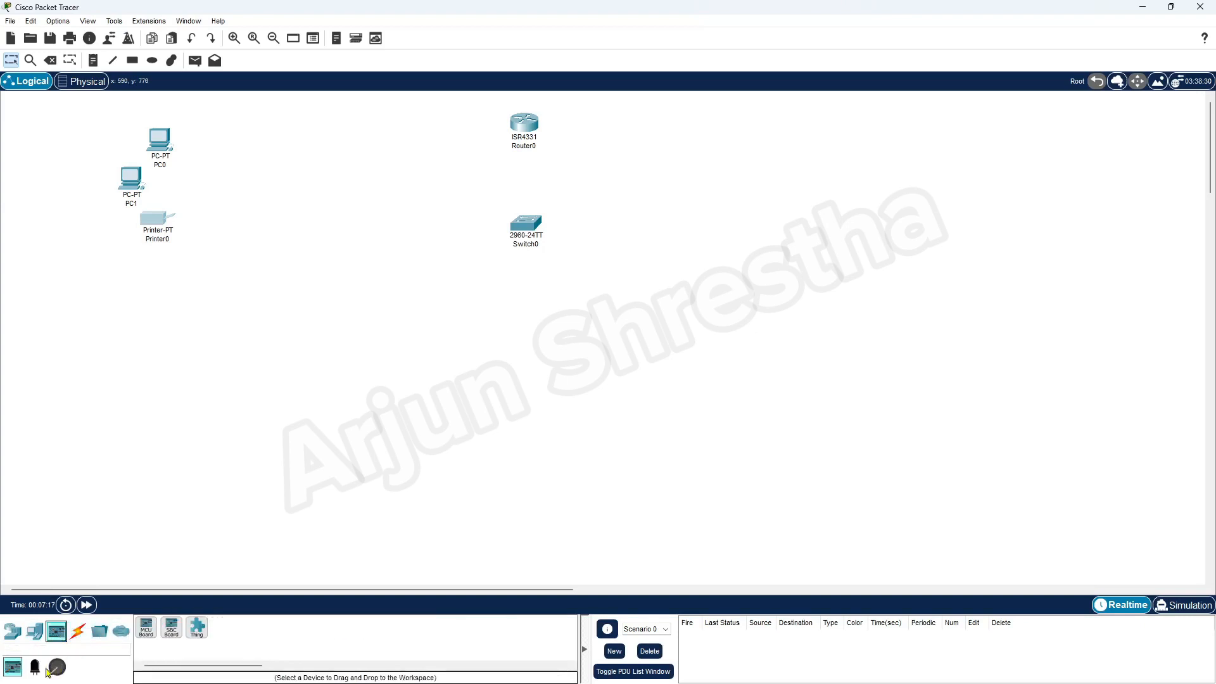
left_click(34, 632)
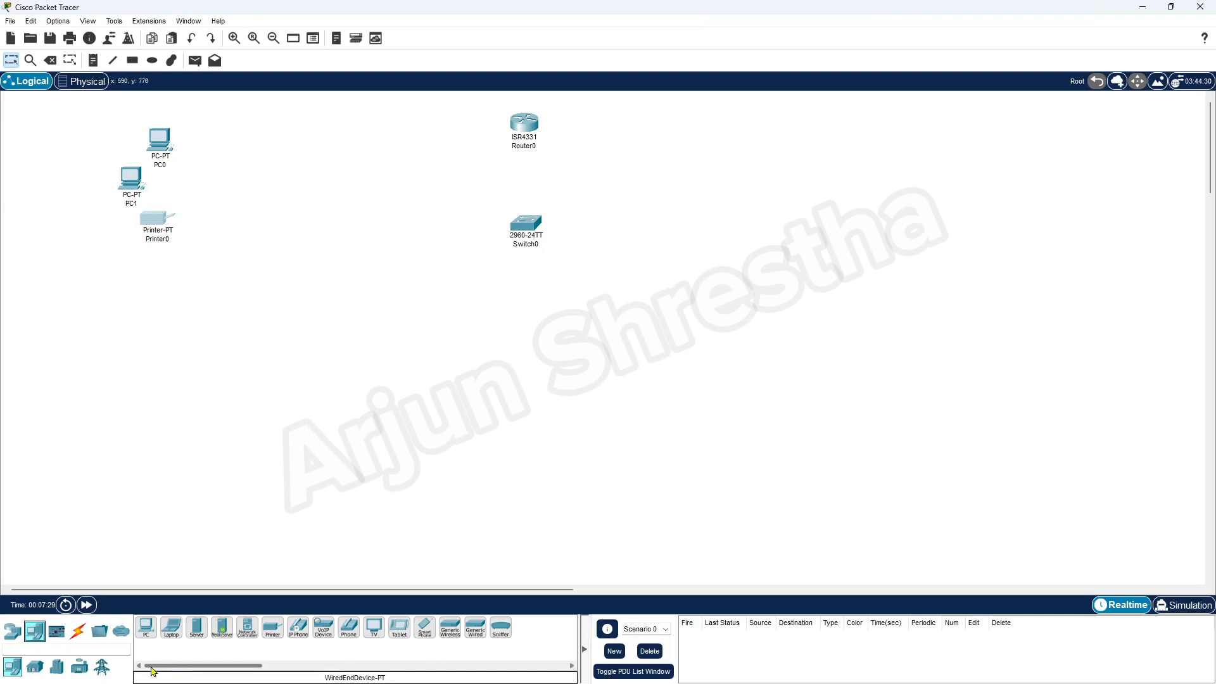
Browse the Smart City, Industrial, Power Grid and Home device categories.
left_click(45, 668)
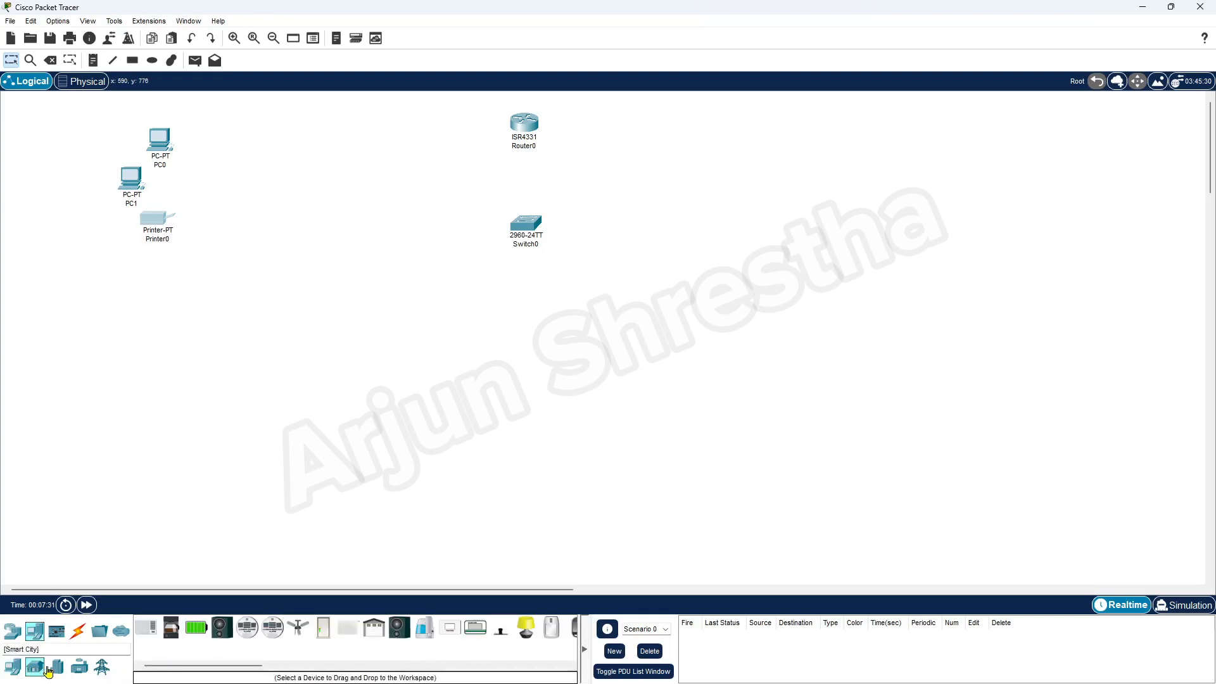
left_click(80, 669)
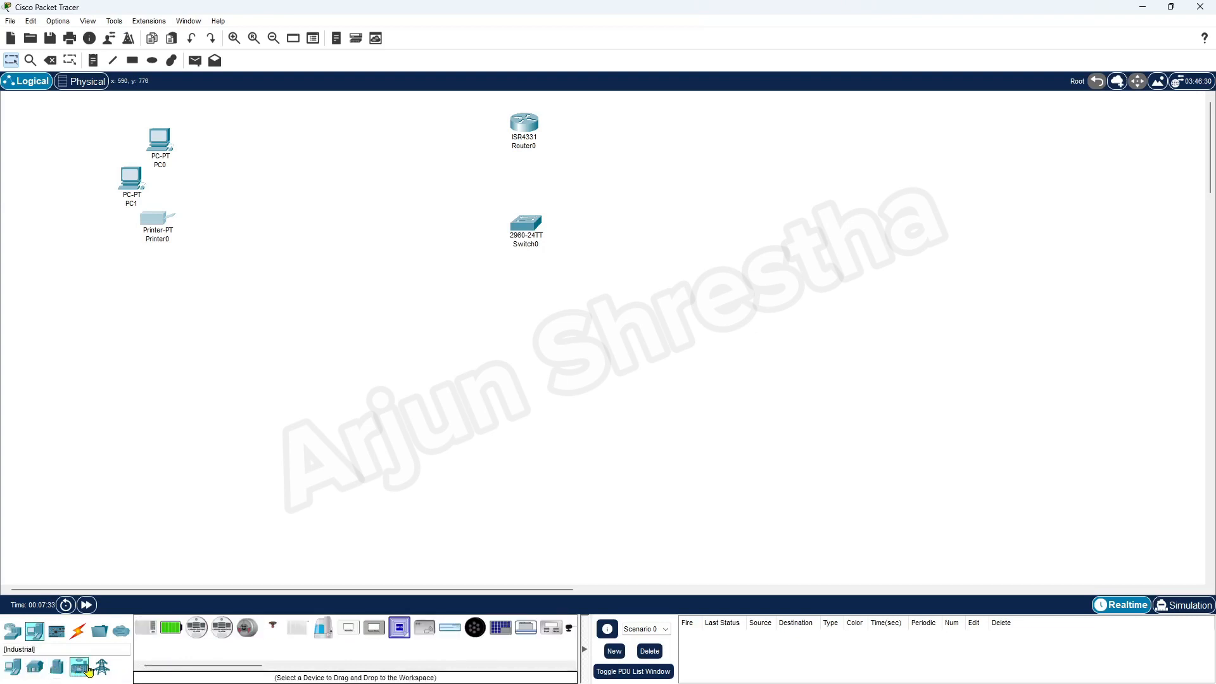
left_click(102, 669)
left_click(35, 667)
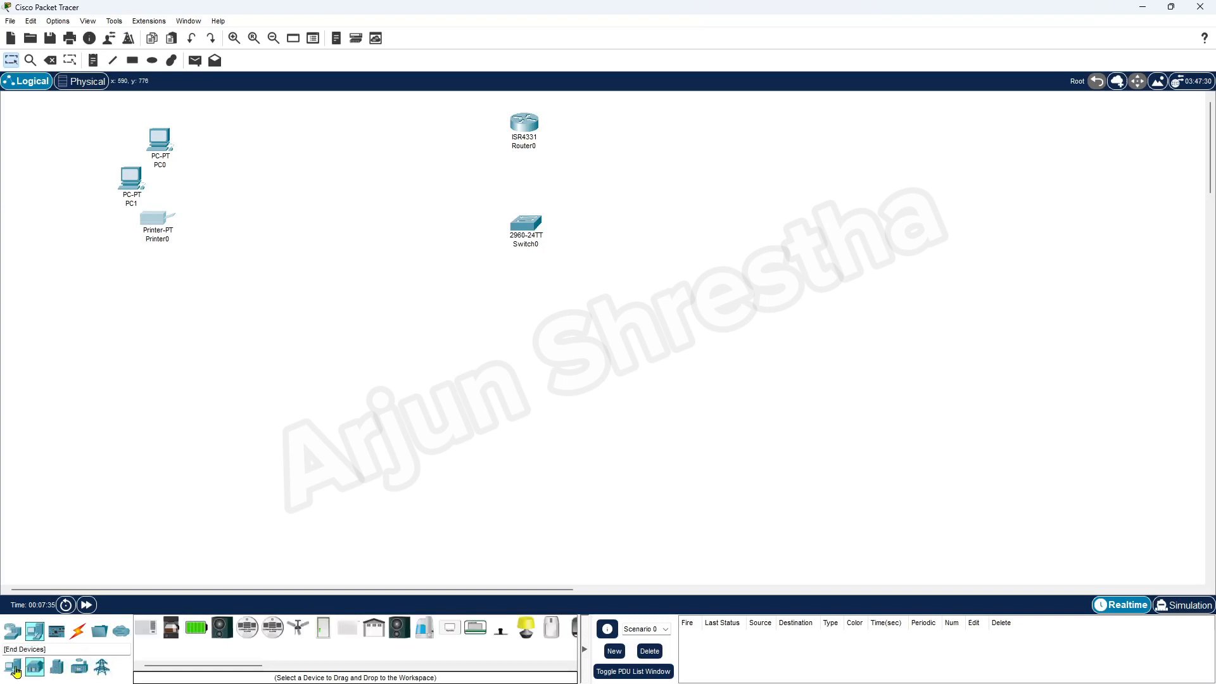
left_click(14, 669)
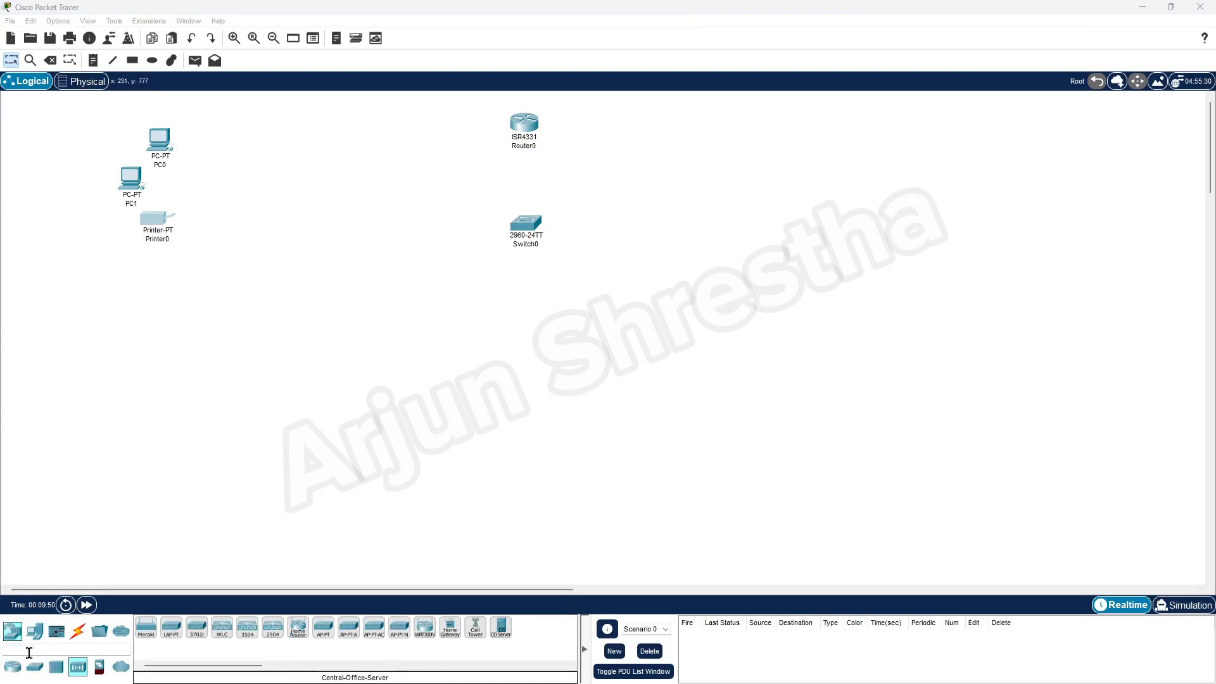
Place an AP-PT access point (Access Point0) just below Printer0.
left_click(324, 629)
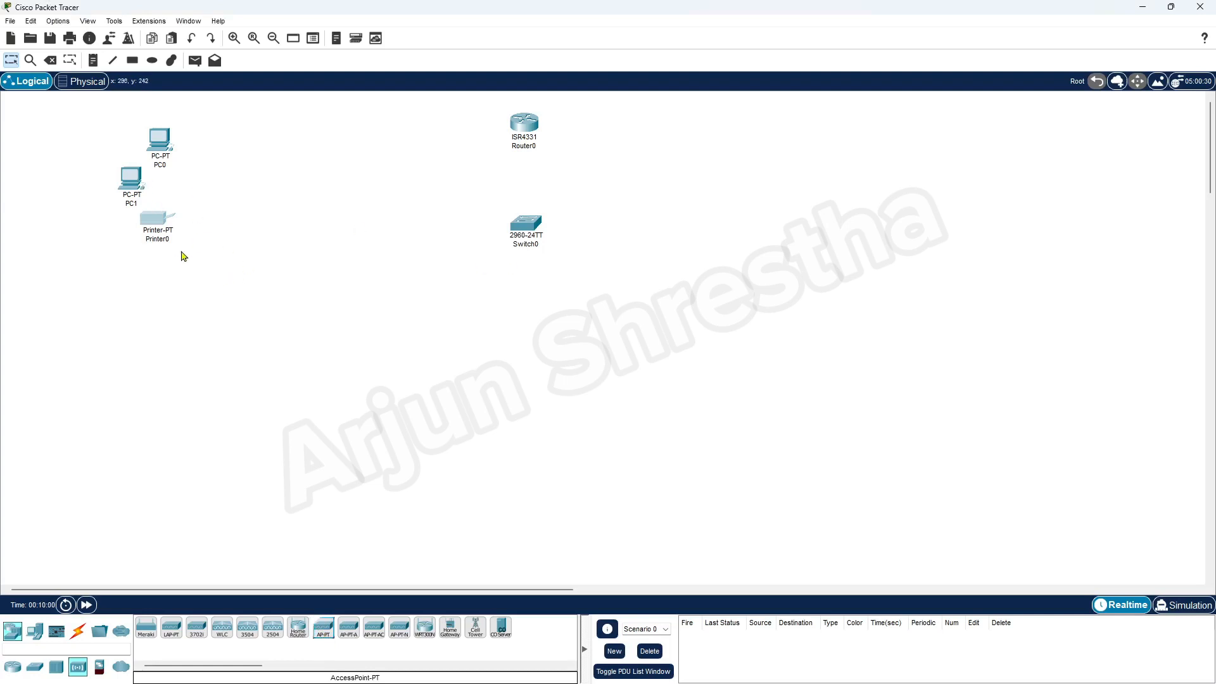
left_click(165, 267)
left_click_drag(323, 632, 178, 261)
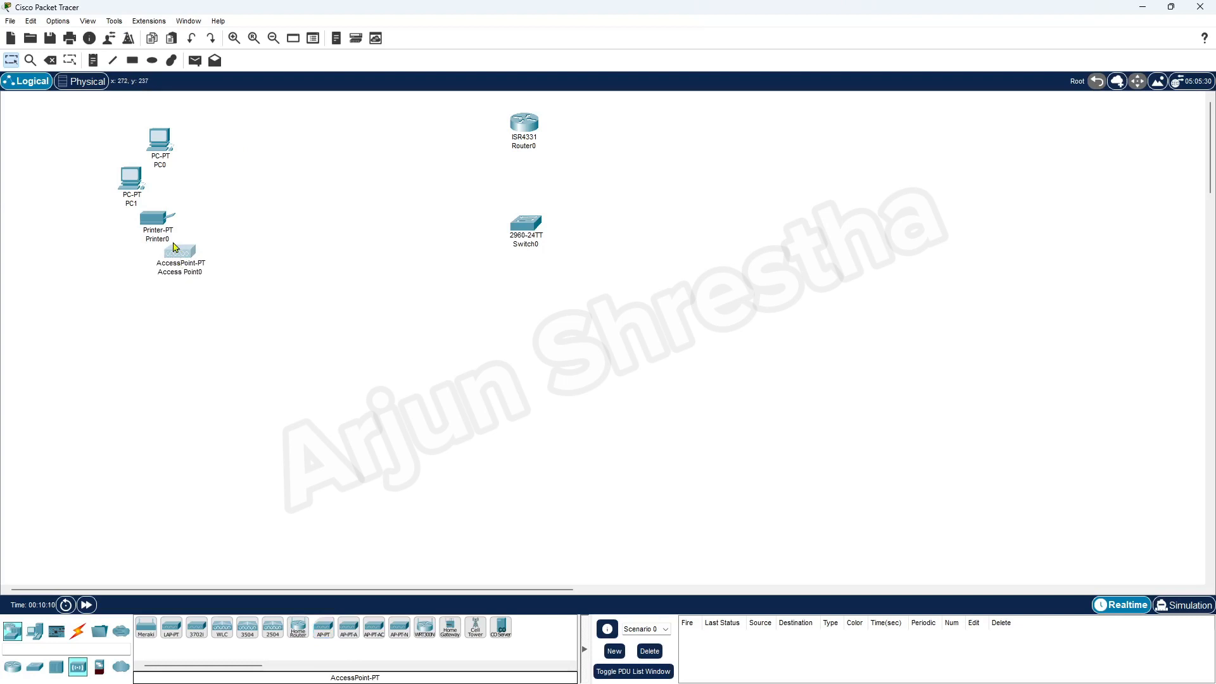
Drag PC1, Printer0, Access Point0 and PC0 into a rough cluster at upper left.
left_click_drag(132, 185, 124, 178)
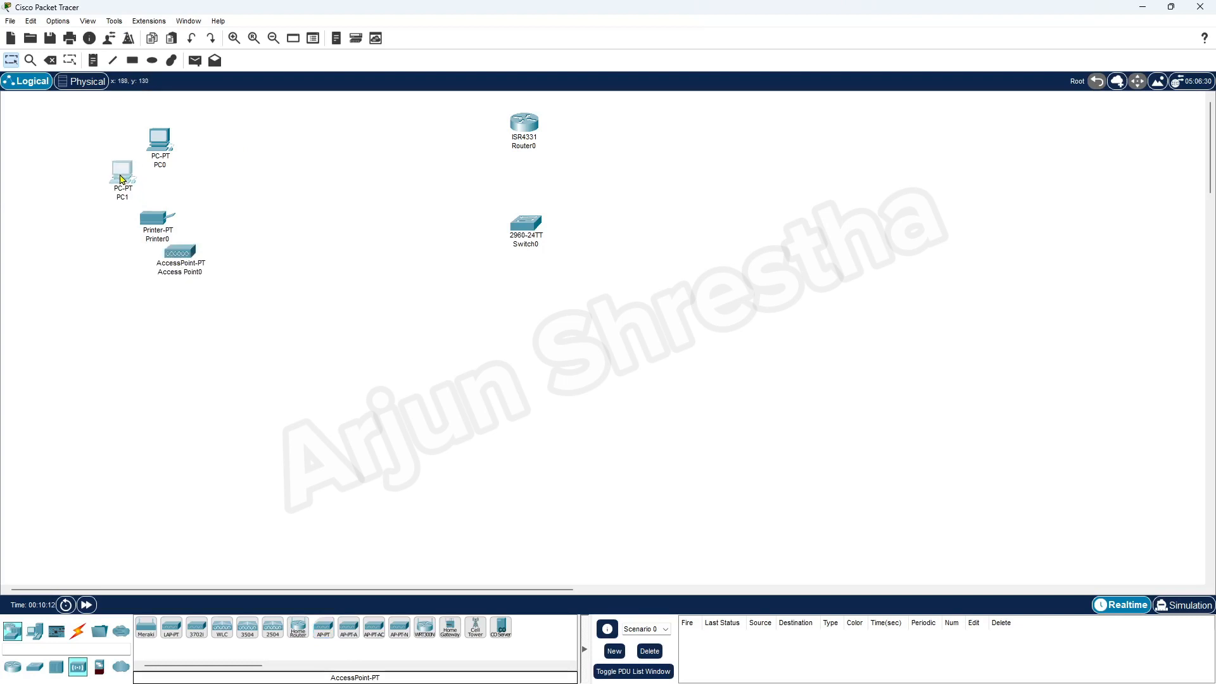
left_click(164, 145)
left_click_drag(145, 227, 128, 223)
left_click_drag(182, 254, 180, 244)
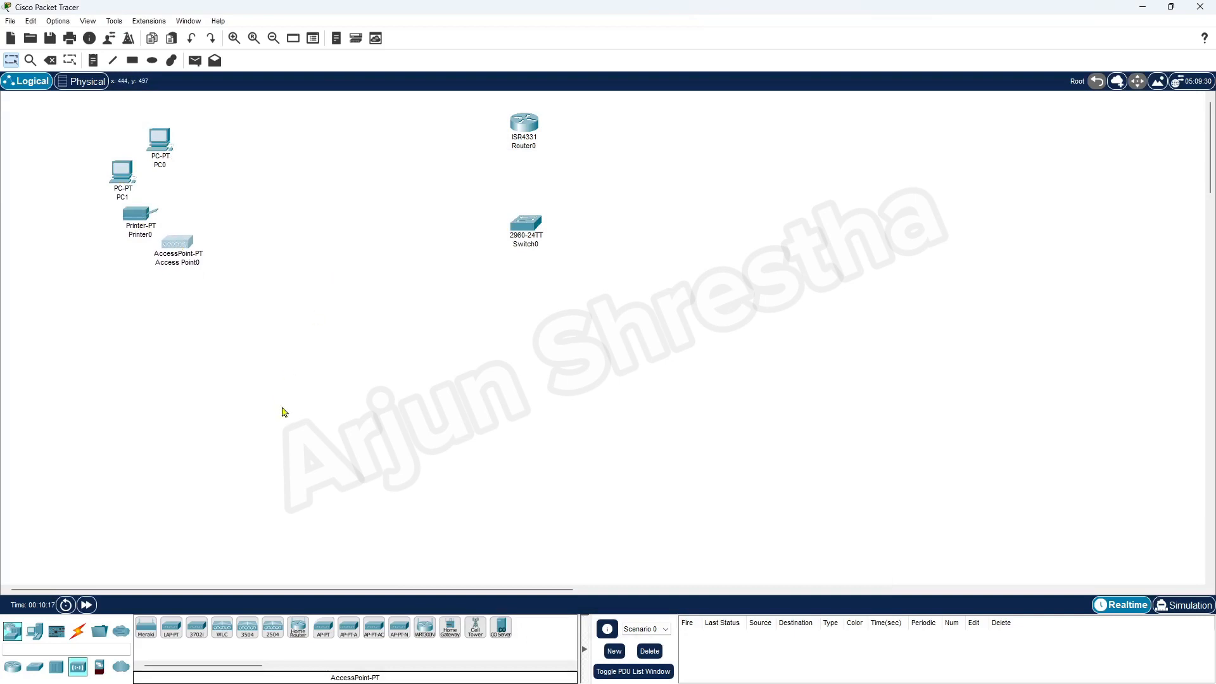
left_click_drag(162, 139, 262, 156)
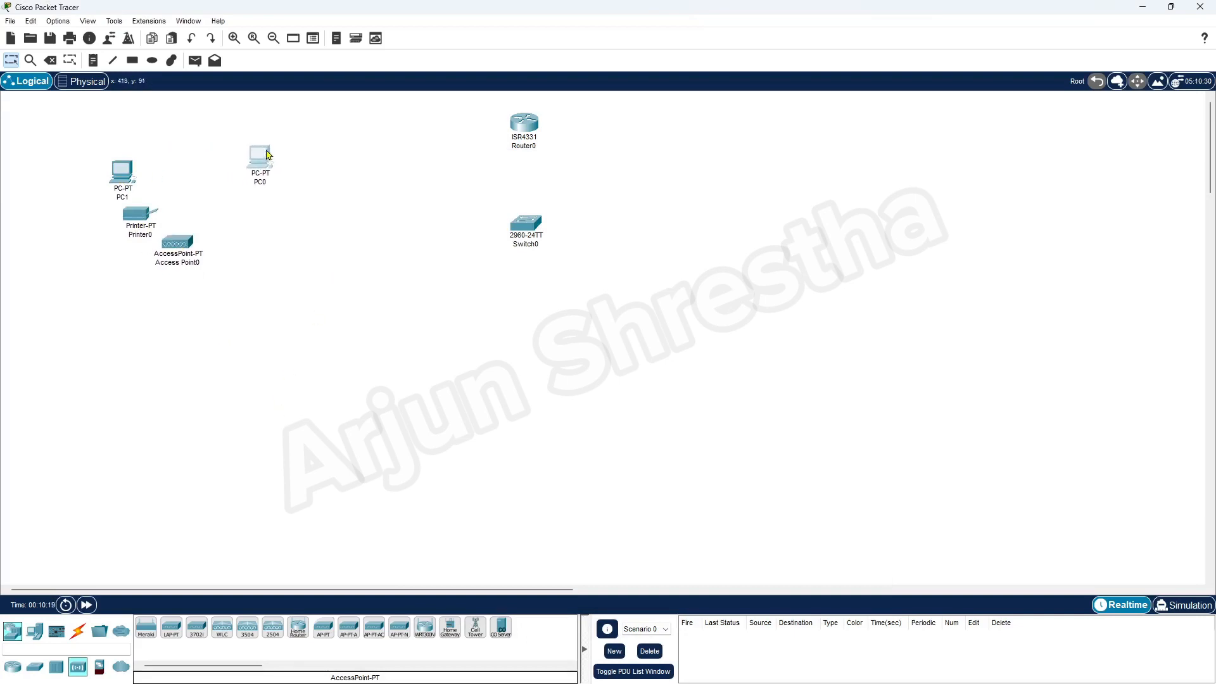
left_click_drag(127, 168, 209, 148)
left_click_drag(136, 215, 158, 183)
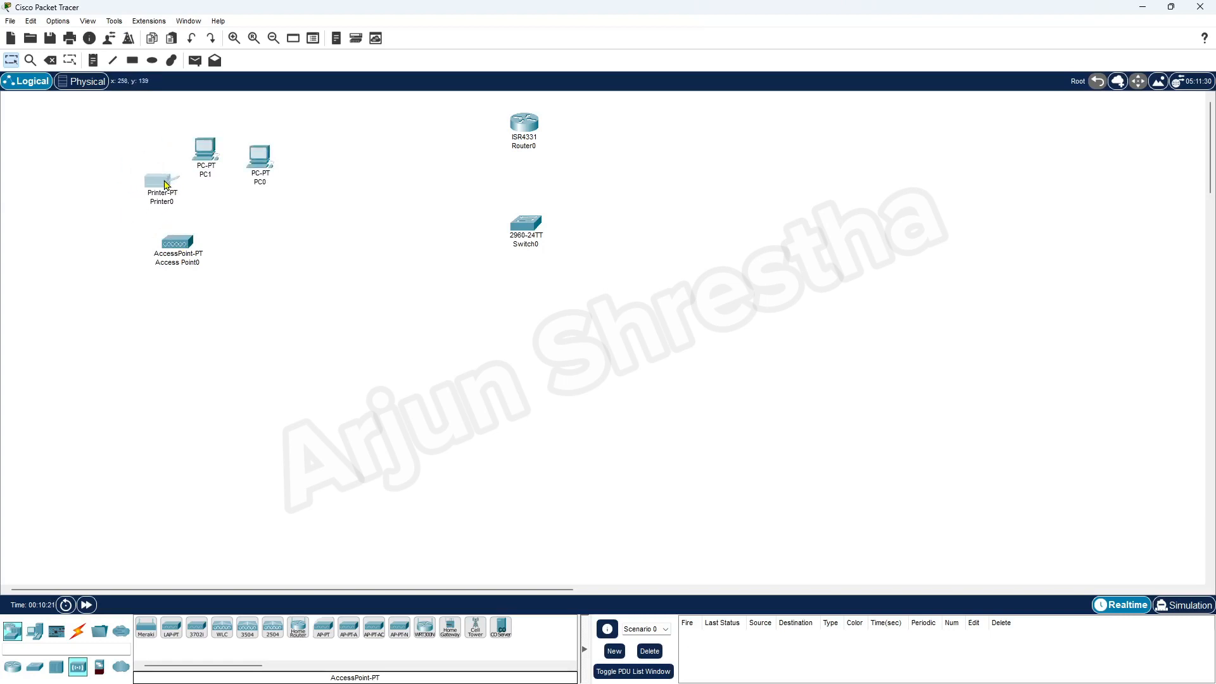
left_click_drag(180, 248, 165, 235)
Fine-tune PC0, PC1, Printer0 and Access Point0 positions into a tight group.
left_click_drag(265, 158, 265, 143)
left_click_drag(191, 151, 189, 151)
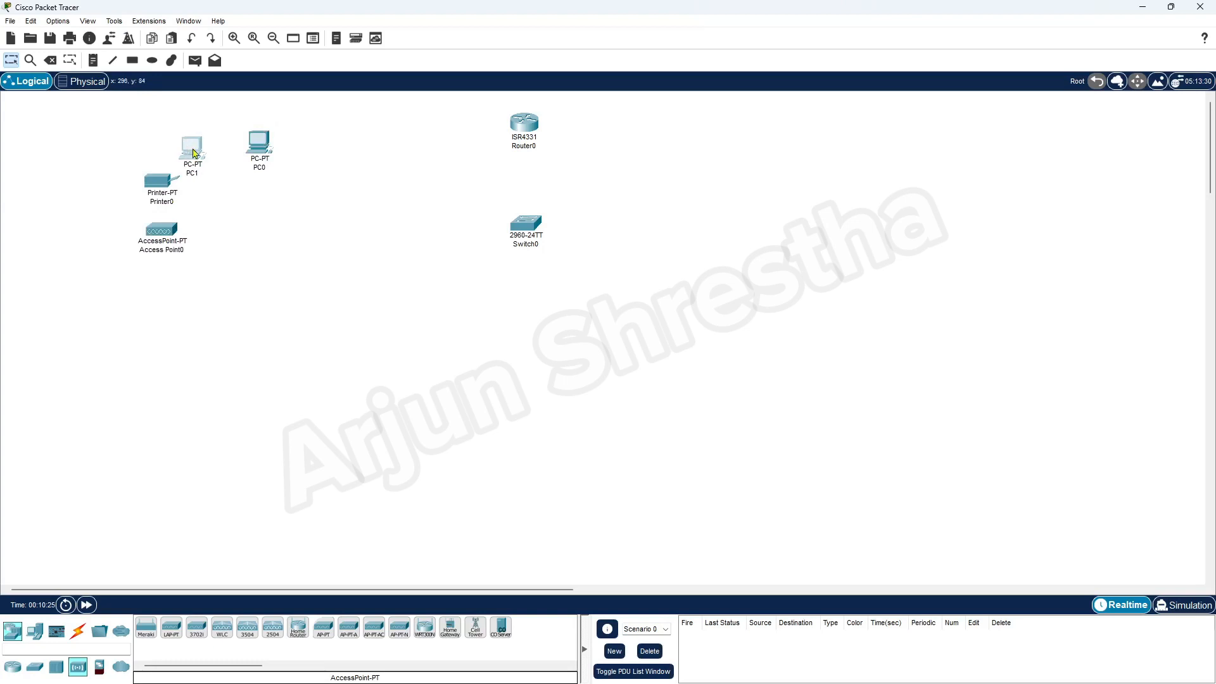
left_click_drag(267, 150, 245, 134)
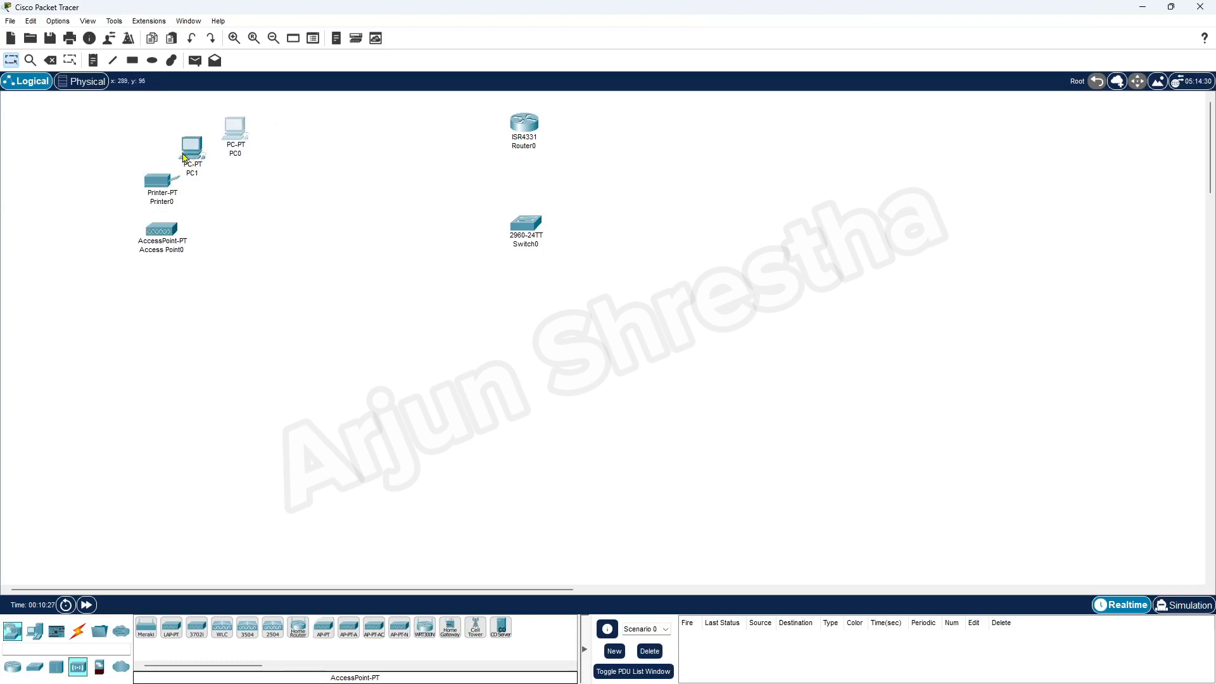
left_click_drag(162, 183, 139, 238)
left_click_drag(138, 190, 121, 199)
left_click_drag(188, 151, 152, 159)
left_click_drag(232, 135, 200, 135)
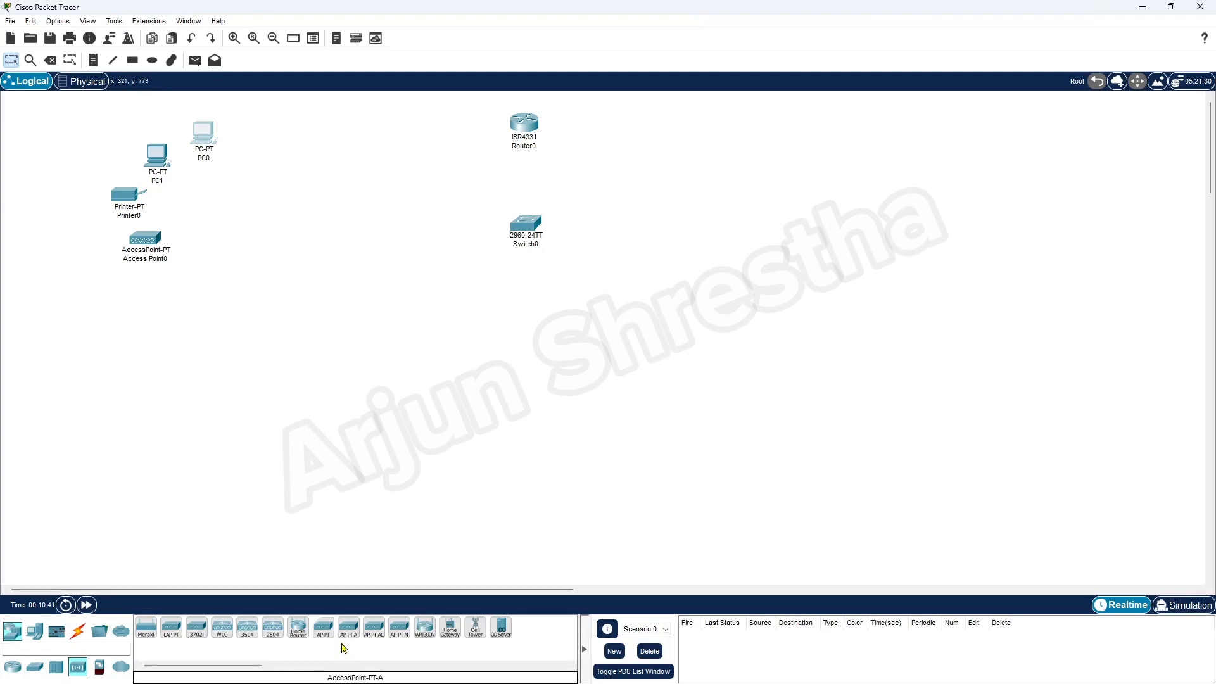
Add Access Point1, Access Point2 and Access Point3 at lower left, upper right and lower right.
left_click_drag(325, 630, 217, 519)
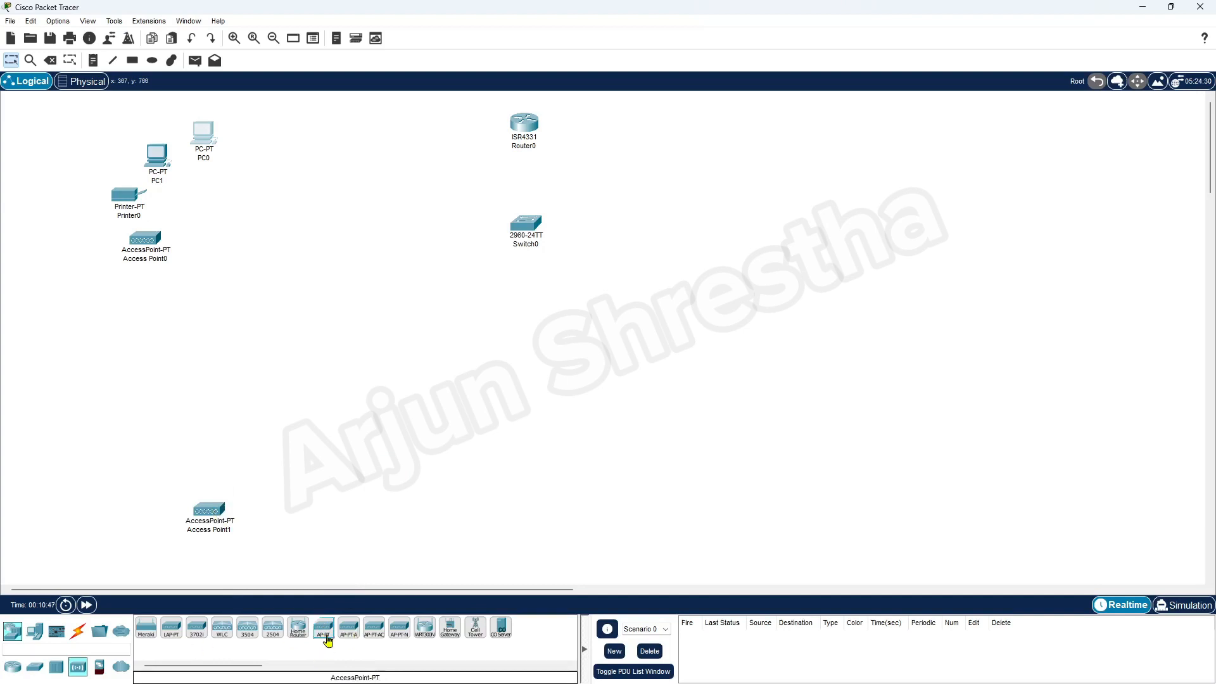
left_click_drag(324, 633, 976, 193)
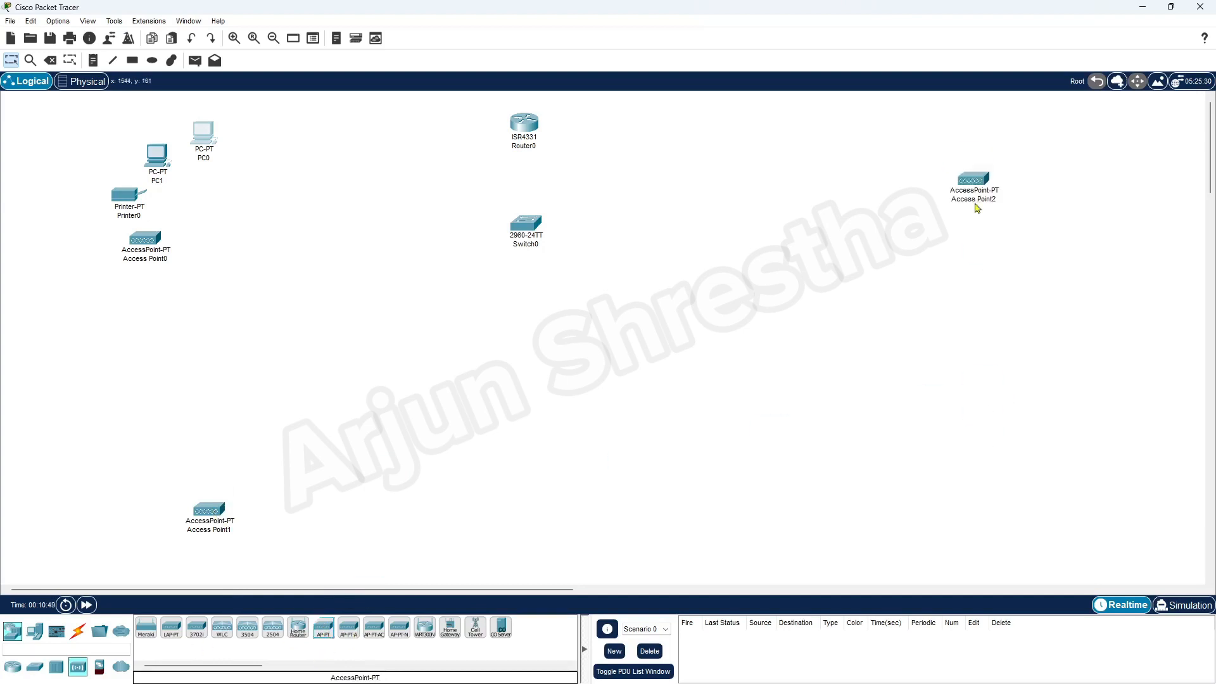
left_click_drag(323, 630, 953, 478)
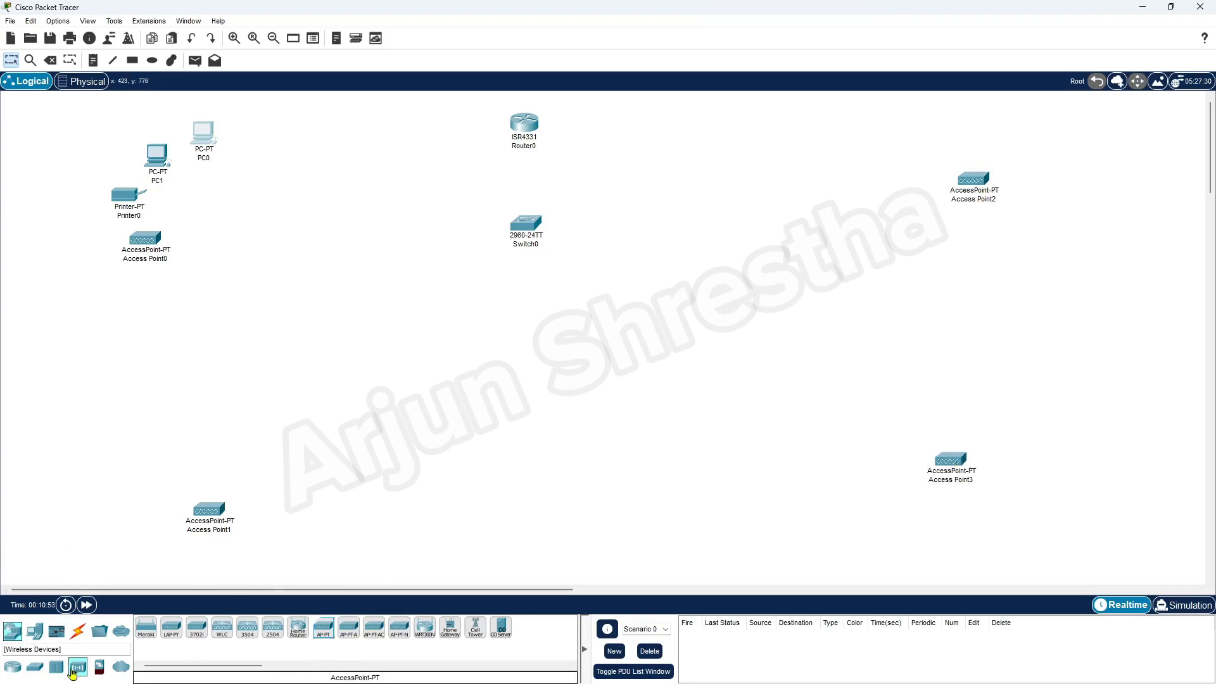
Fill the lower-left zone with PC2, PC3 and Printer1 beside Access Point1.
left_click(12, 631)
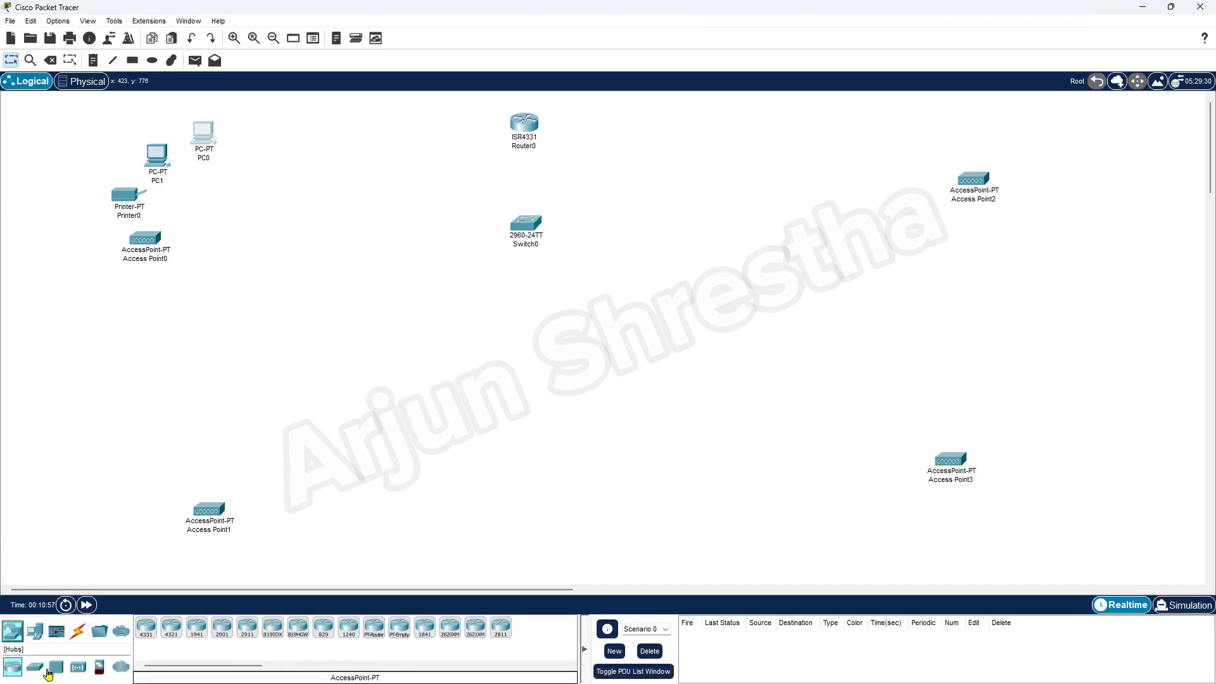
left_click(35, 630)
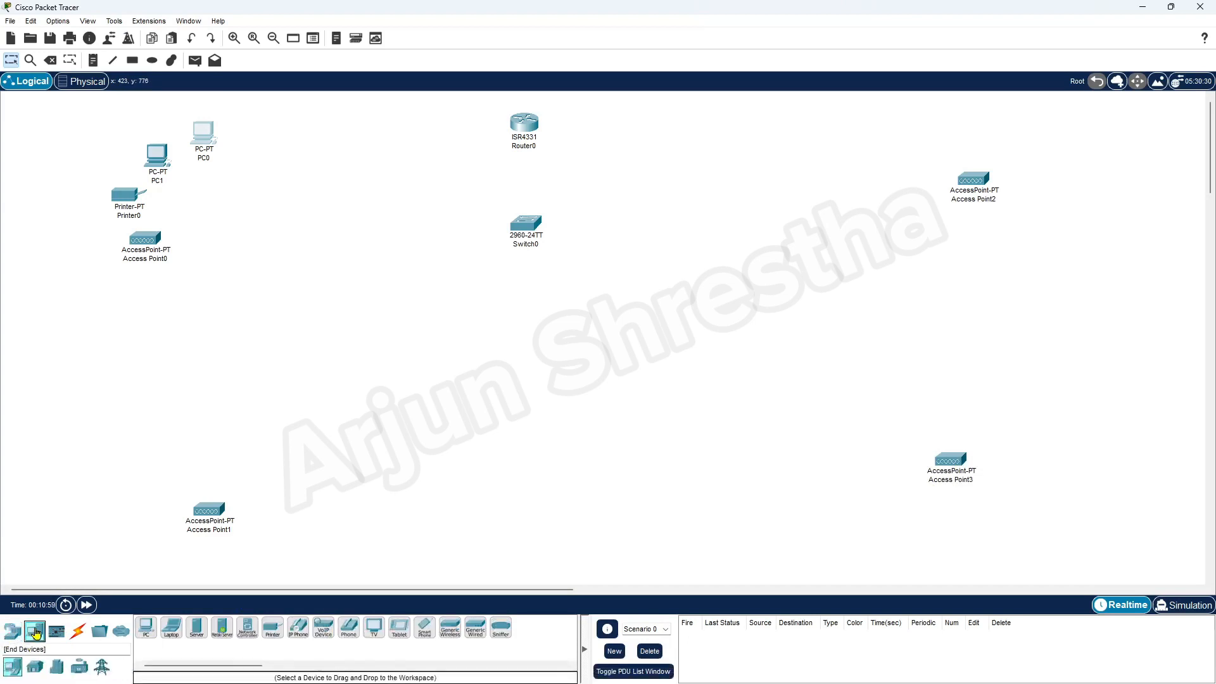
left_click(146, 627)
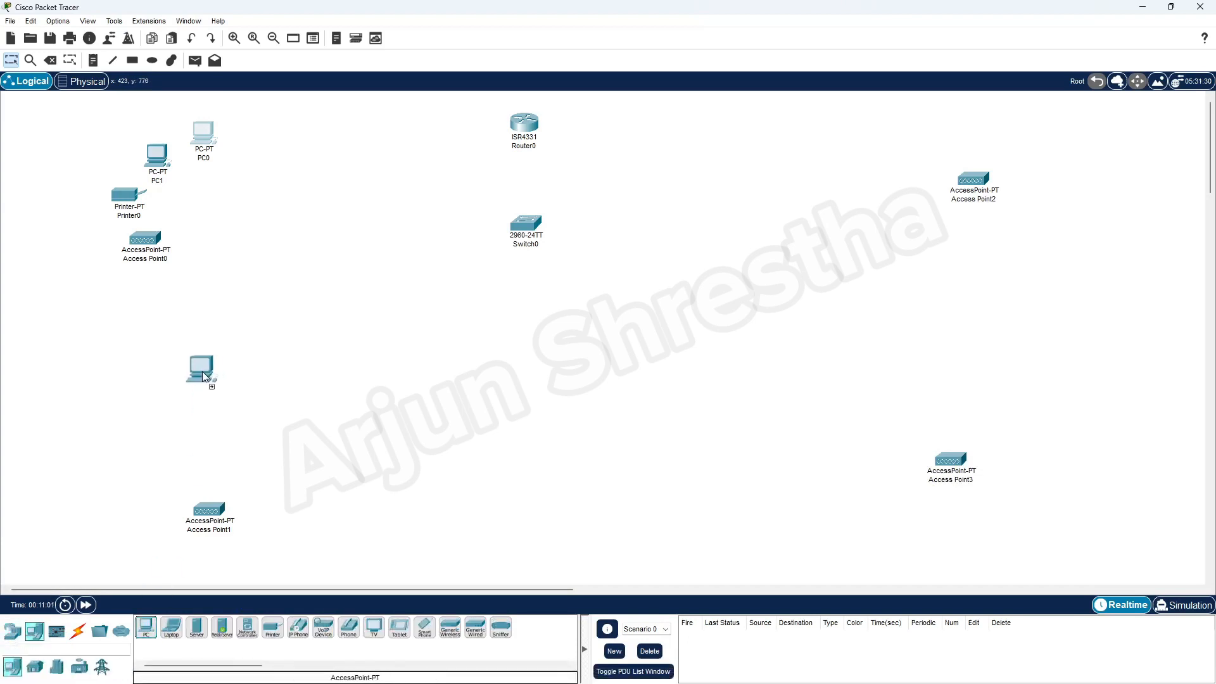
left_click(150, 372)
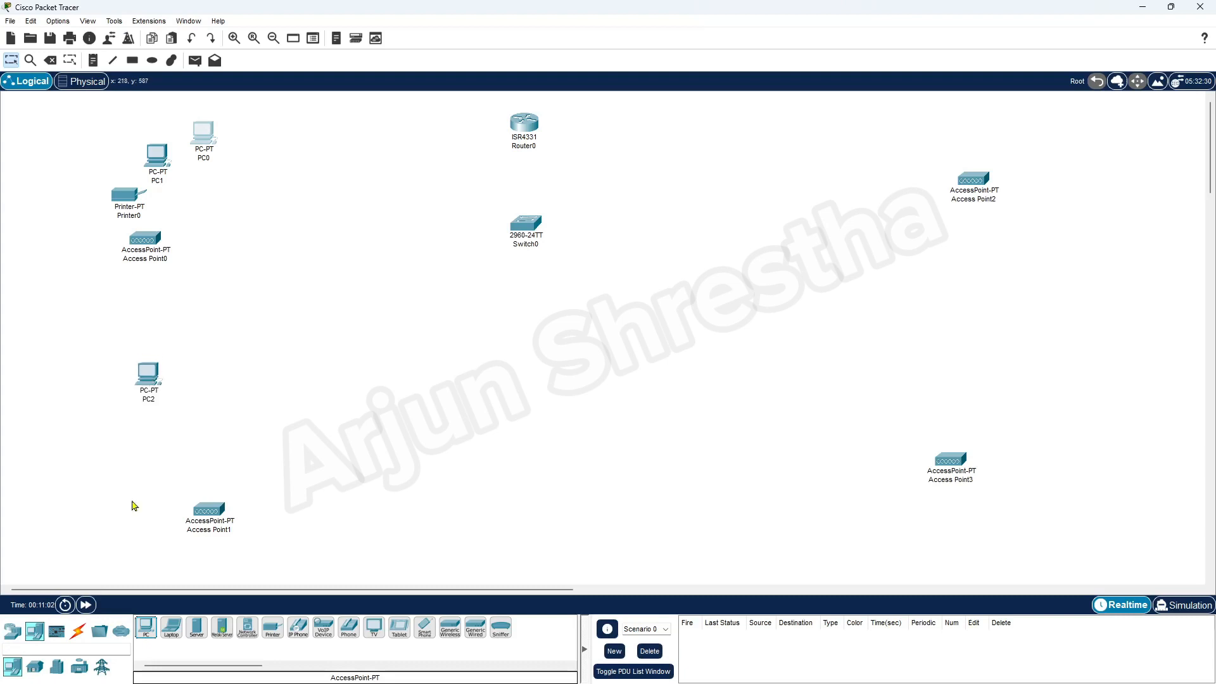
left_click(145, 628)
left_click(138, 429)
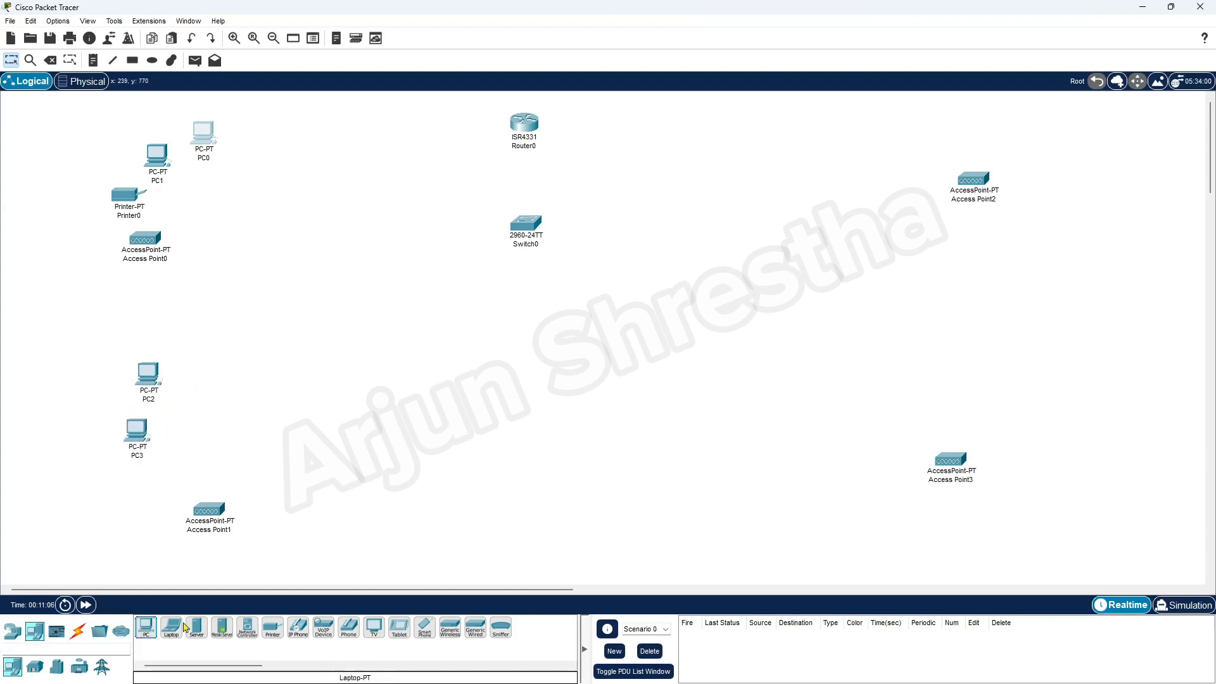
left_click(272, 628)
left_click(170, 489)
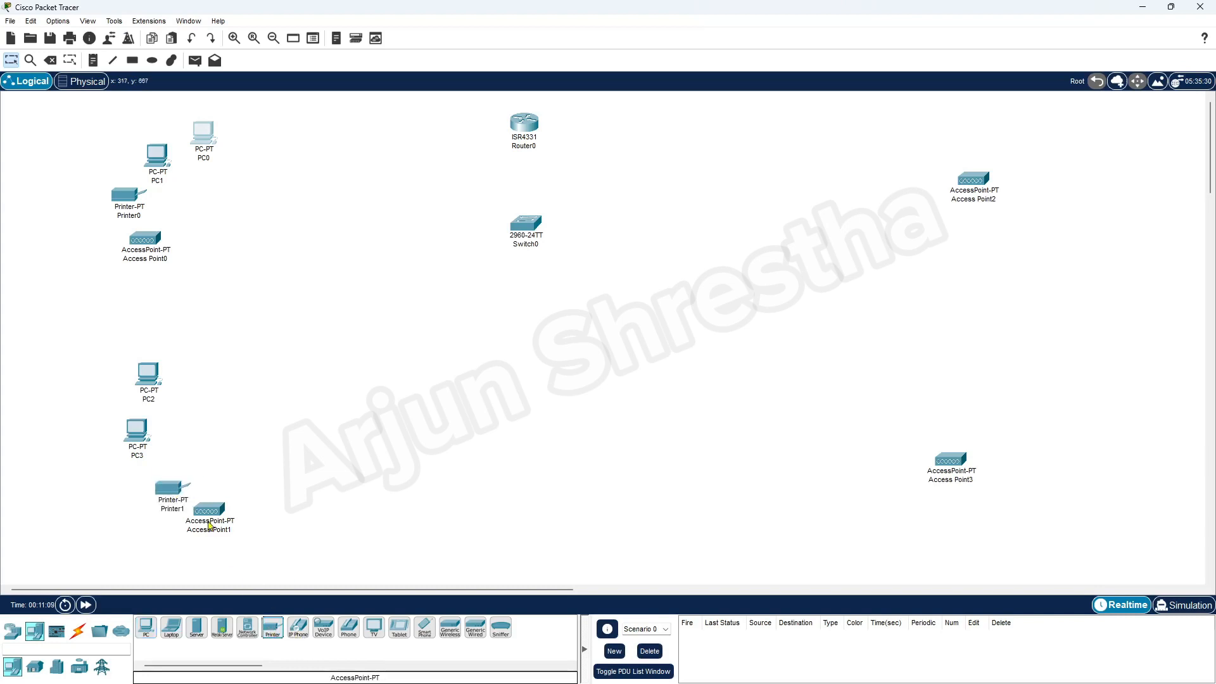
left_click_drag(166, 501, 214, 504)
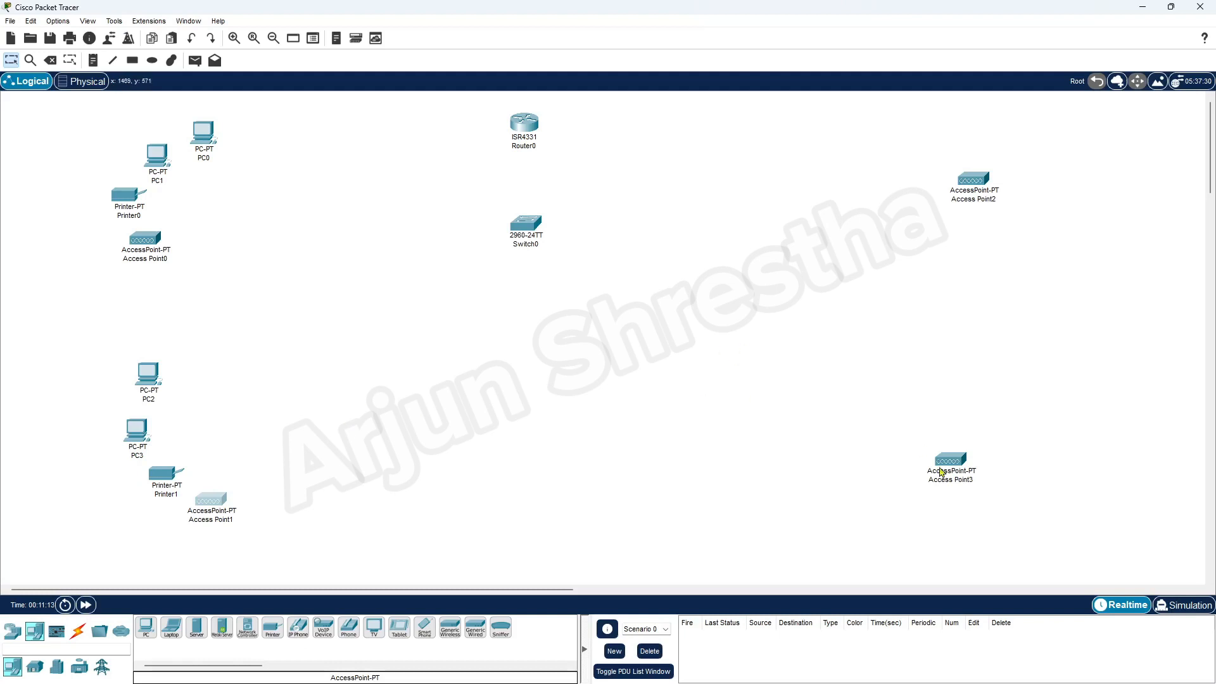
Fill the upper-right zone with PC4 and Printer2, arranging Access Point2 below them.
left_click(147, 627)
left_click(872, 147)
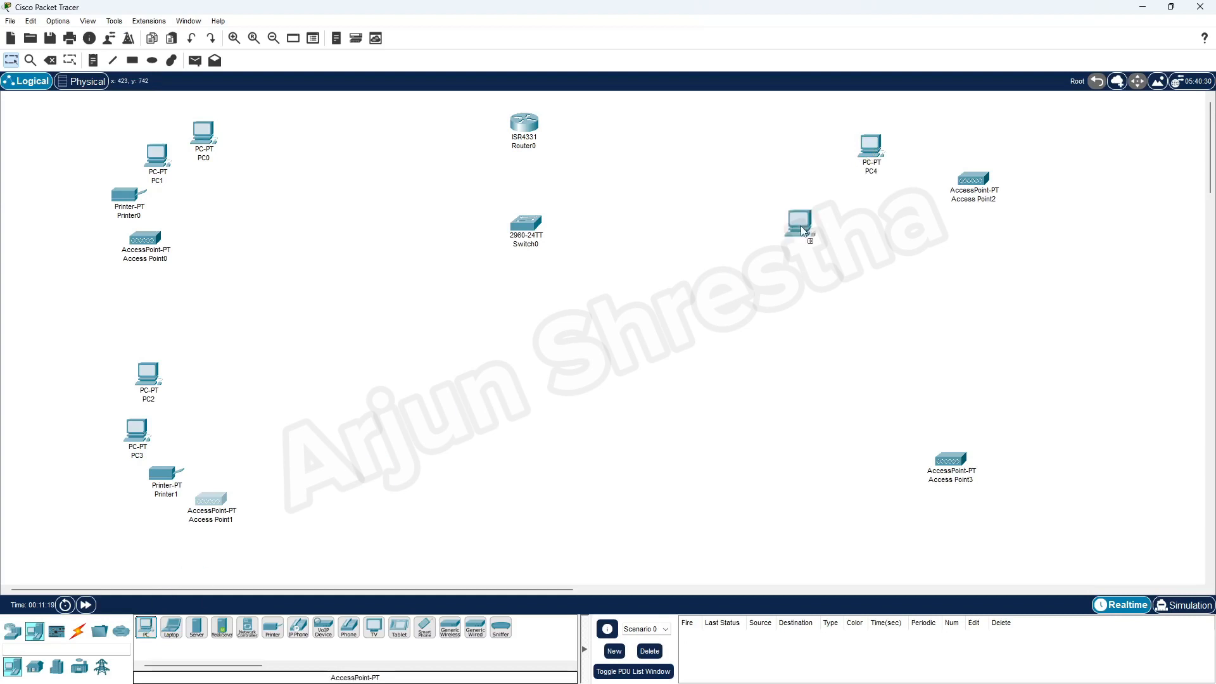
left_click_drag(981, 193, 934, 304)
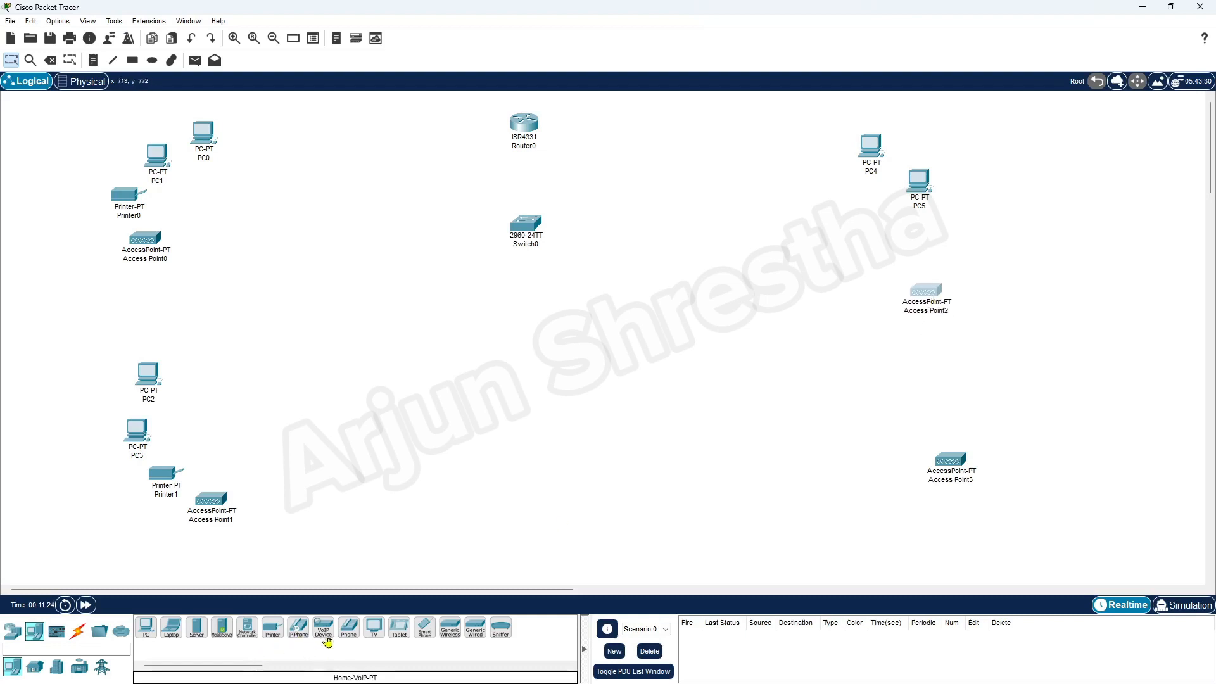
left_click_drag(273, 628, 956, 260)
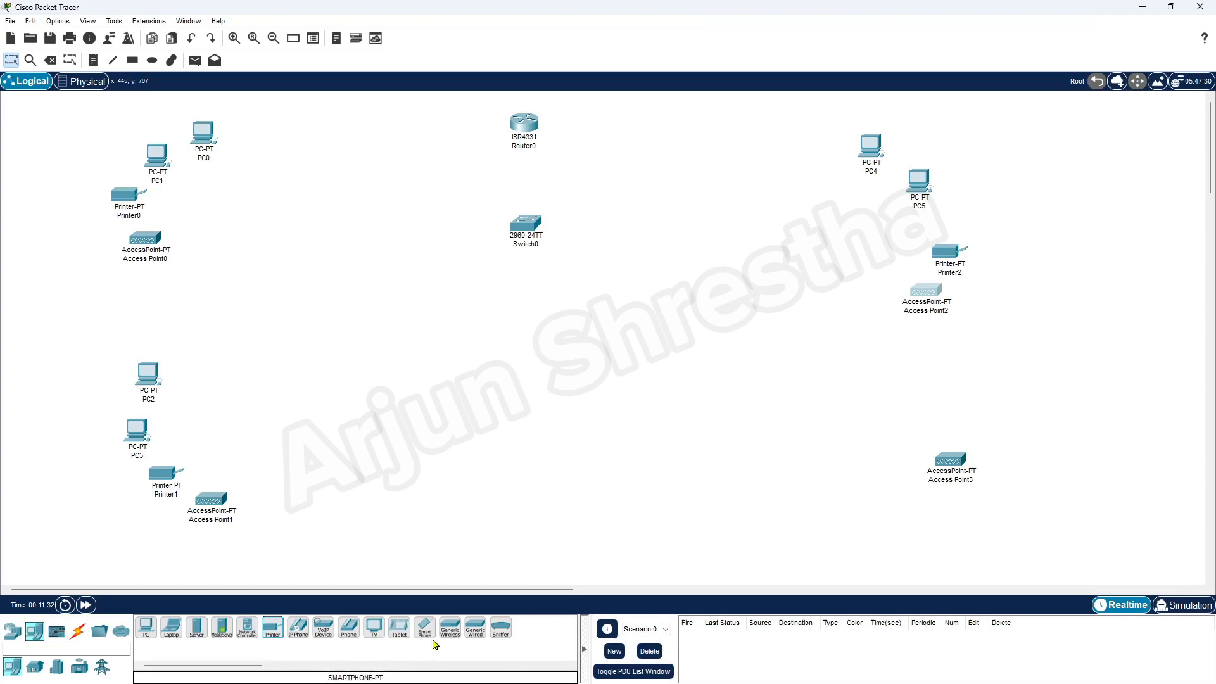
left_click_drag(942, 297, 929, 301)
left_click_drag(950, 253, 942, 226)
left_click_drag(925, 304, 924, 284)
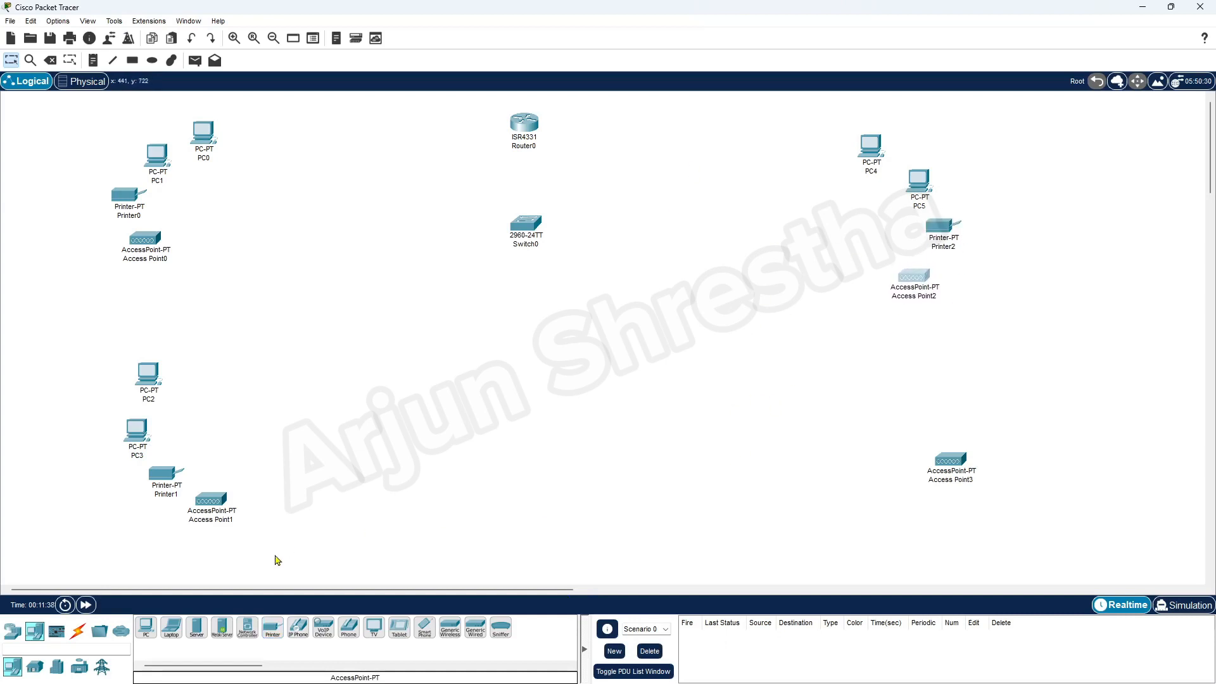
Fill the lower-right zone with PC6, PC7 and Printer3 next to Access Point3.
left_click(146, 627)
left_click(952, 354)
left_click_drag(954, 473, 832, 476)
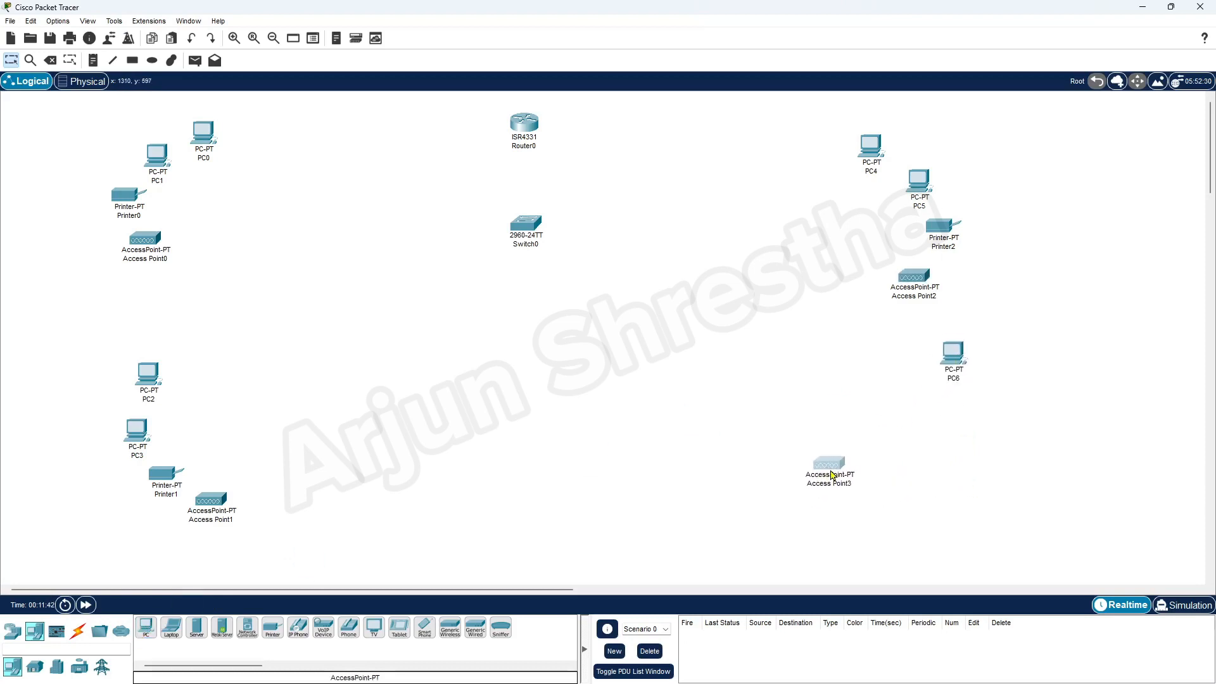
left_click_drag(950, 363, 936, 365)
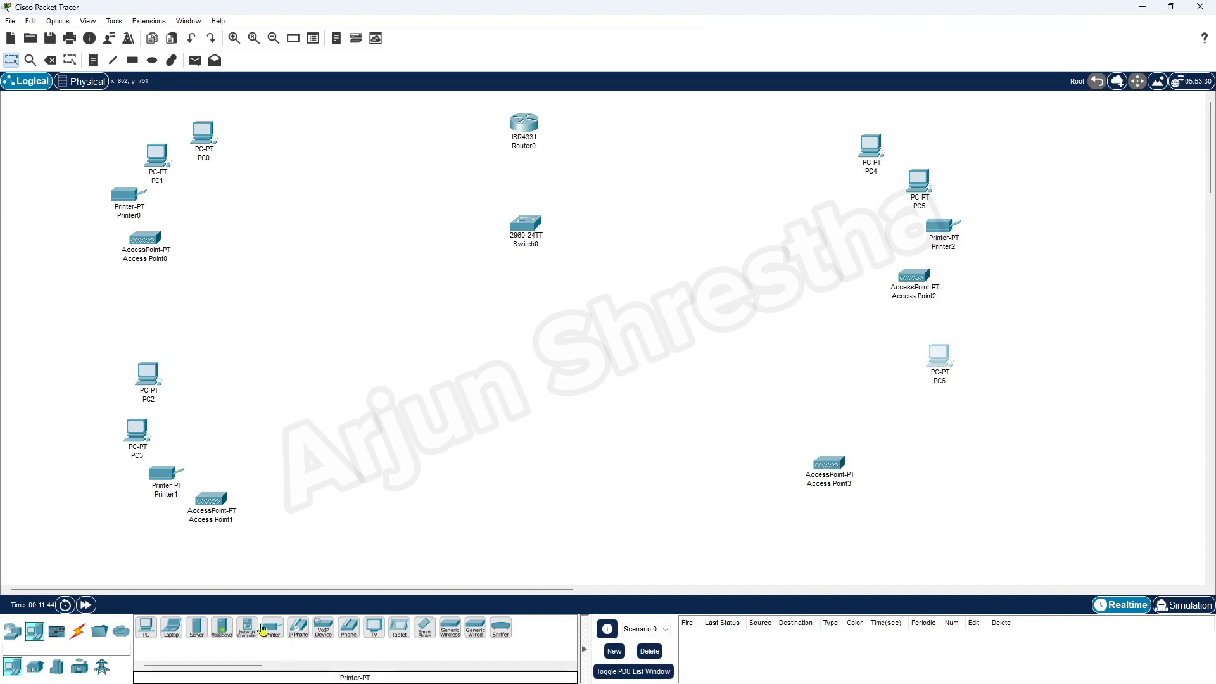
left_click(146, 627)
left_click(946, 417)
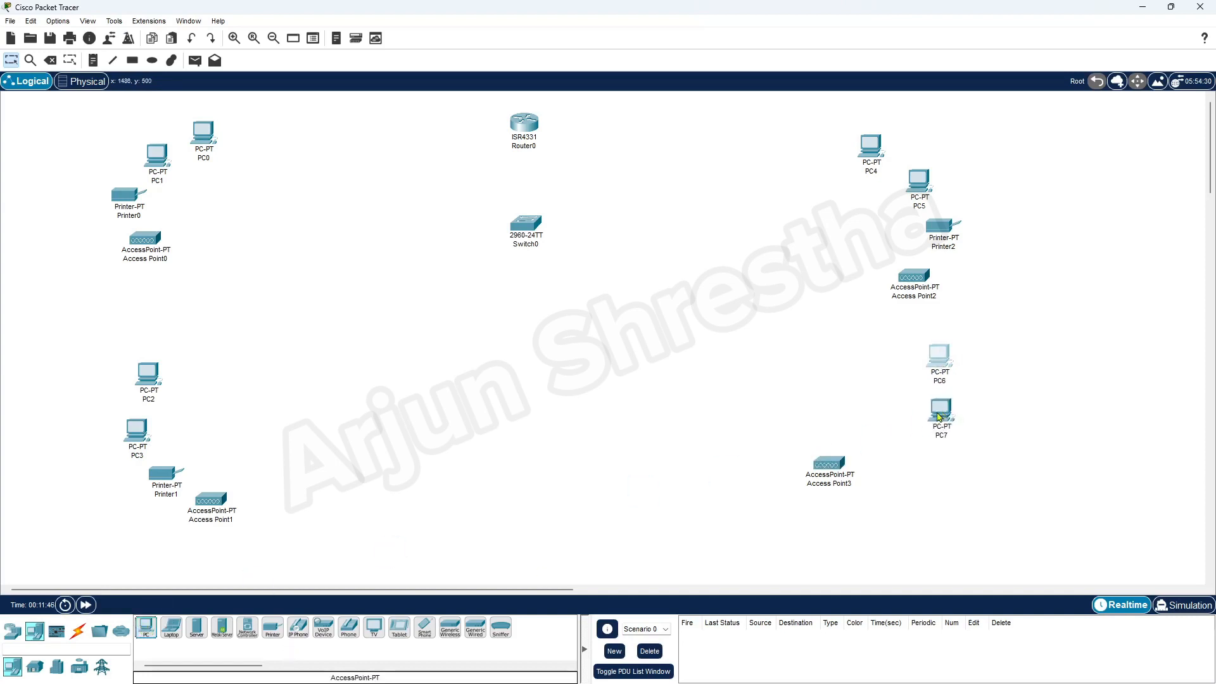
left_click(274, 629)
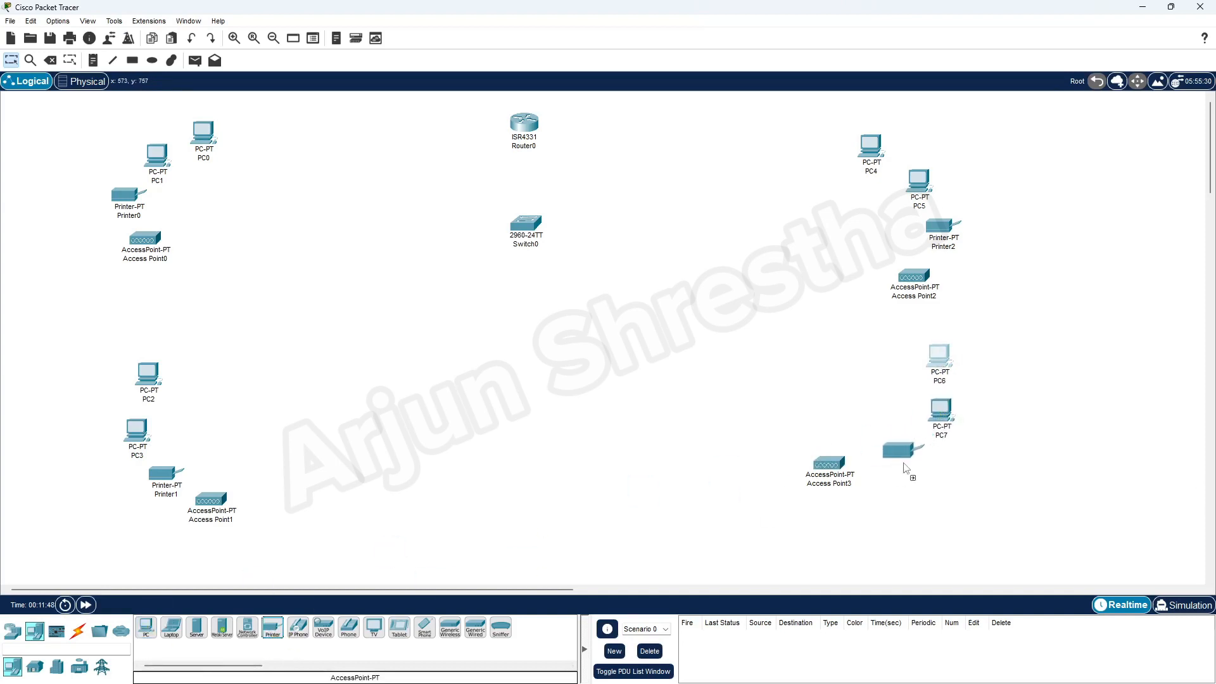
left_click(904, 470)
Nudge PC6, PC7 and Access Point2 into their final positions.
left_click_drag(945, 356, 937, 353)
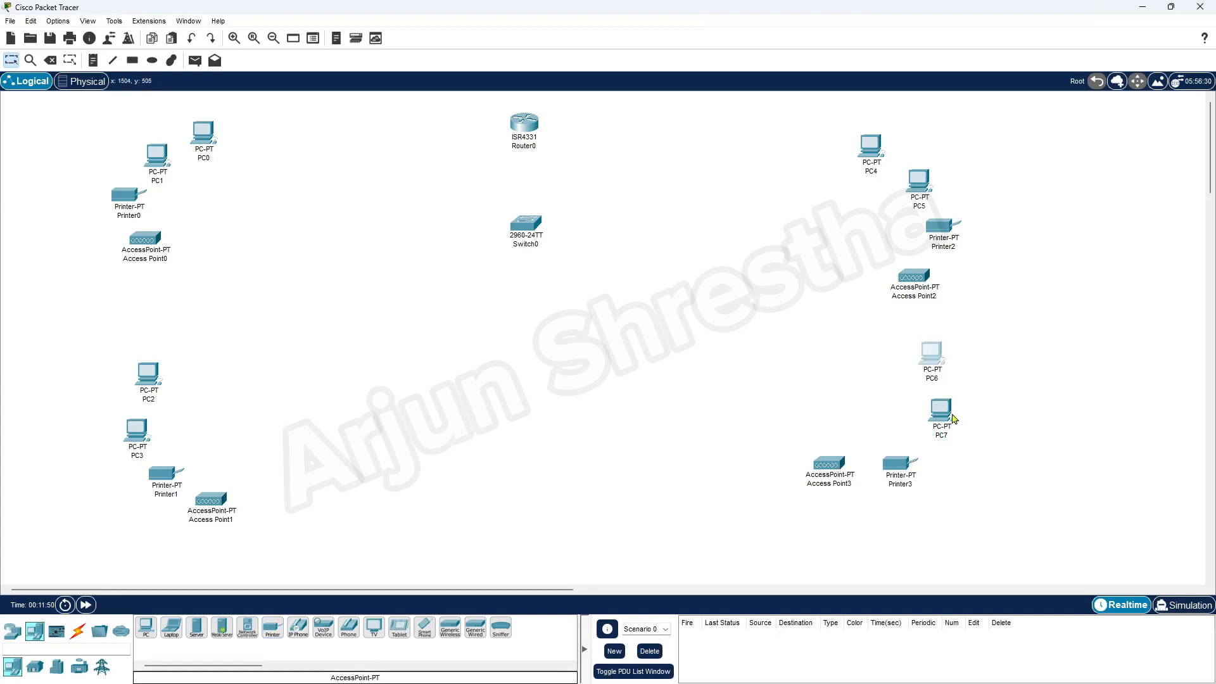
left_click_drag(954, 419, 938, 429)
left_click_drag(929, 355, 922, 358)
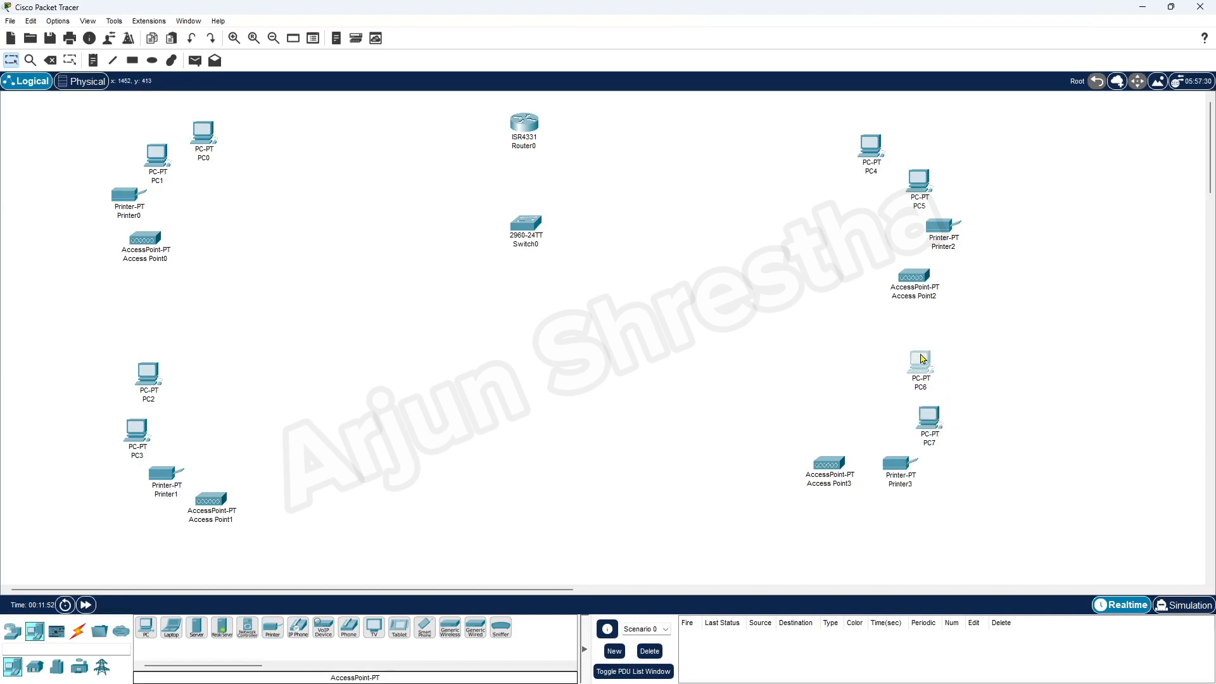
left_click_drag(916, 288, 912, 293)
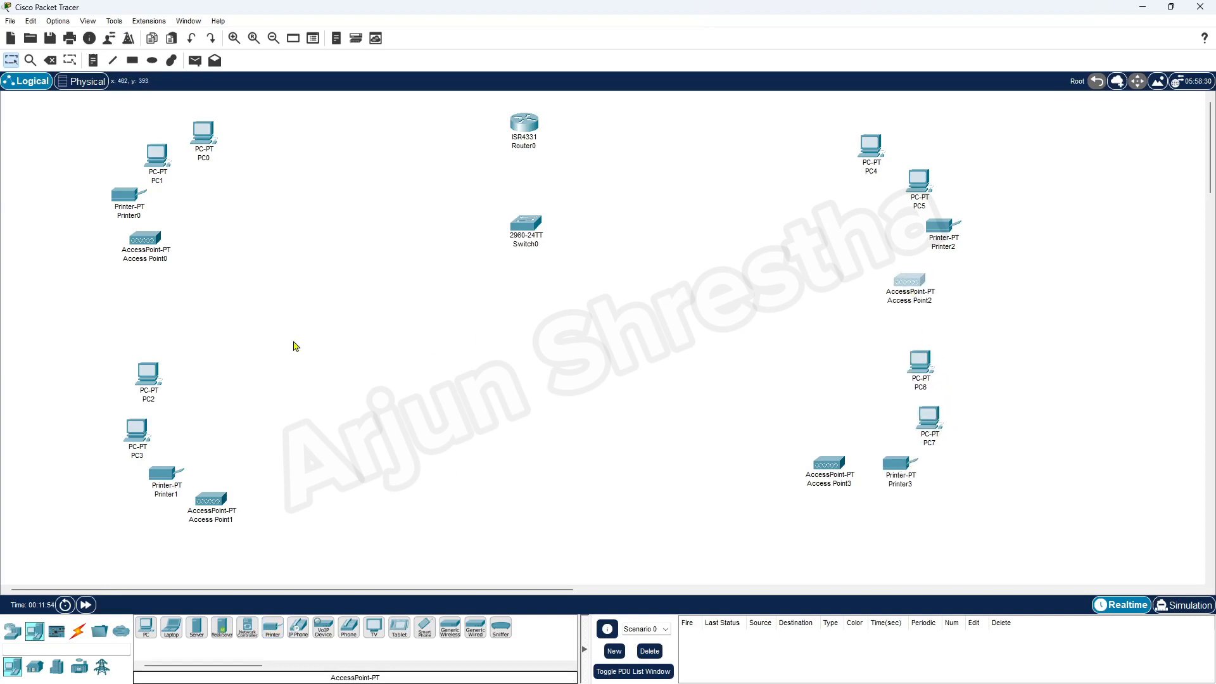
left_click(78, 631)
Cable Router0 Gig0/0/0 to Switch0 Fa0/1 using an automatic connection.
left_click(145, 630)
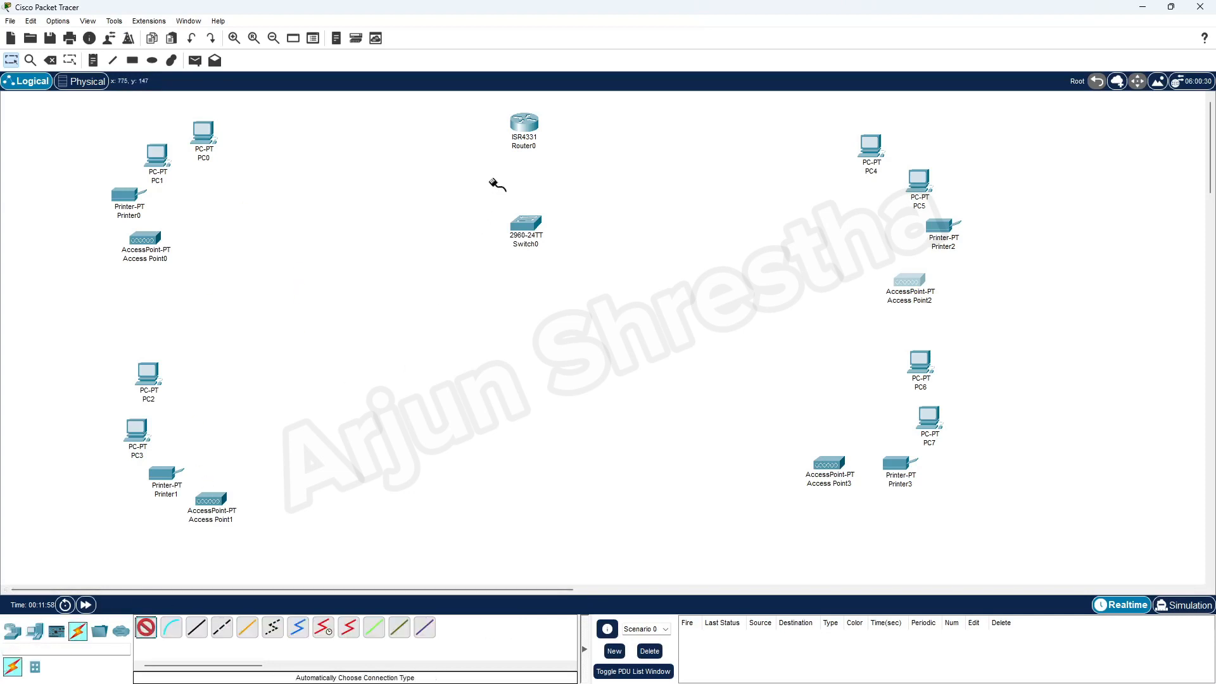
left_click(520, 125)
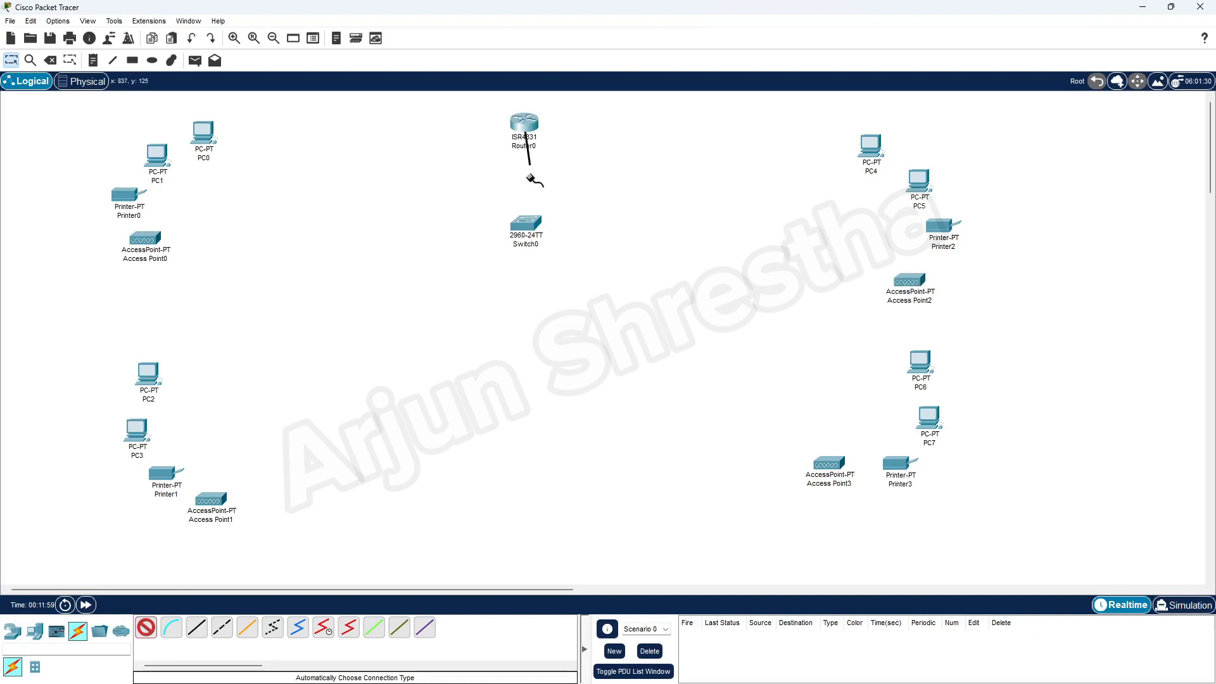
left_click(525, 223)
Cable PC0, PC1 and Printer0 to Switch0 on Fa0/2, Fa0/3 and Fa0/4.
left_click(146, 628)
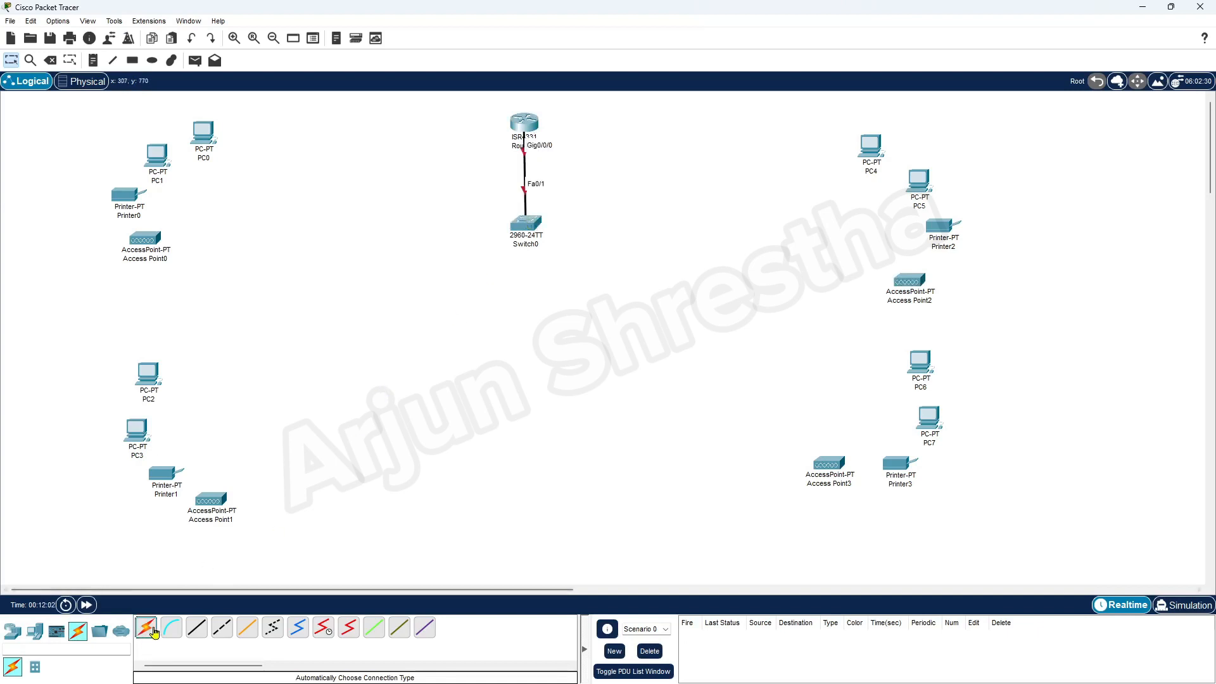
left_click(518, 223)
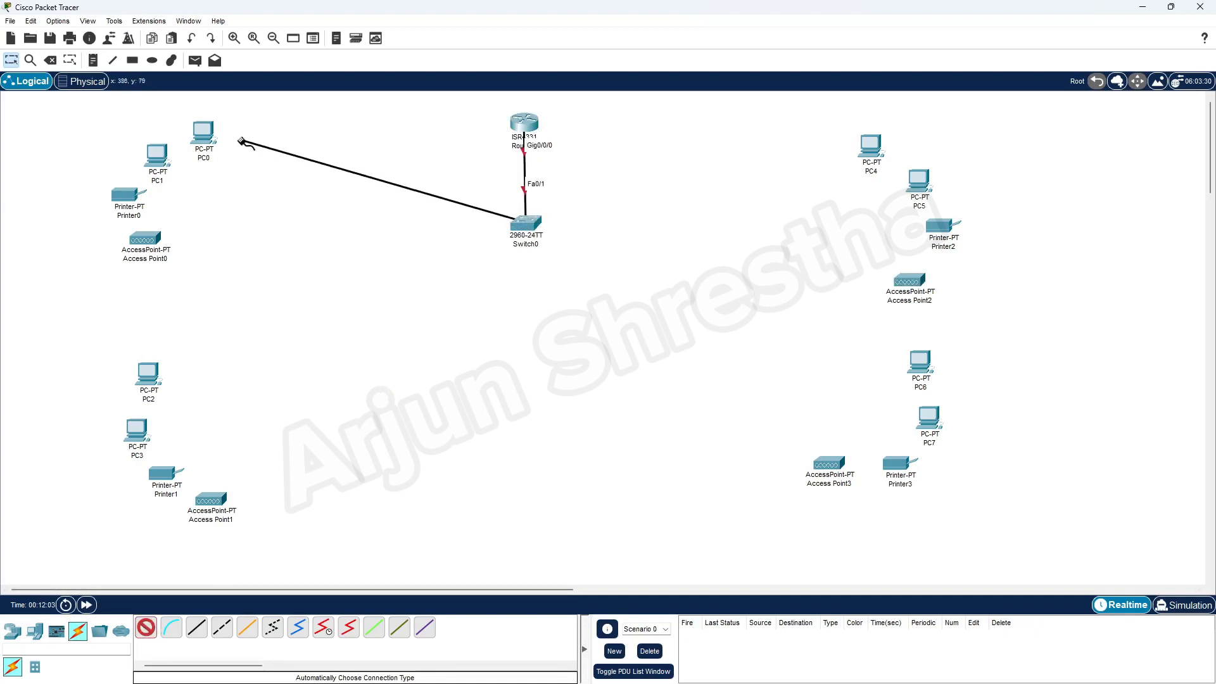
left_click(206, 134)
left_click(146, 628)
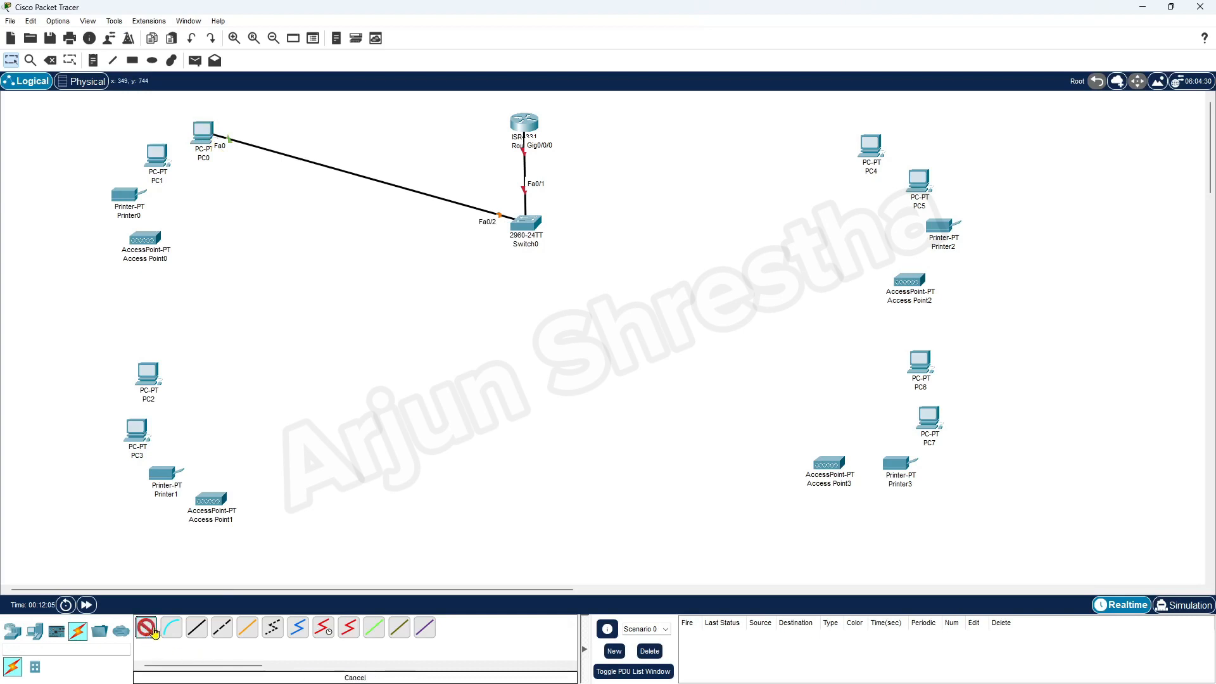
left_click(525, 227)
left_click(165, 154)
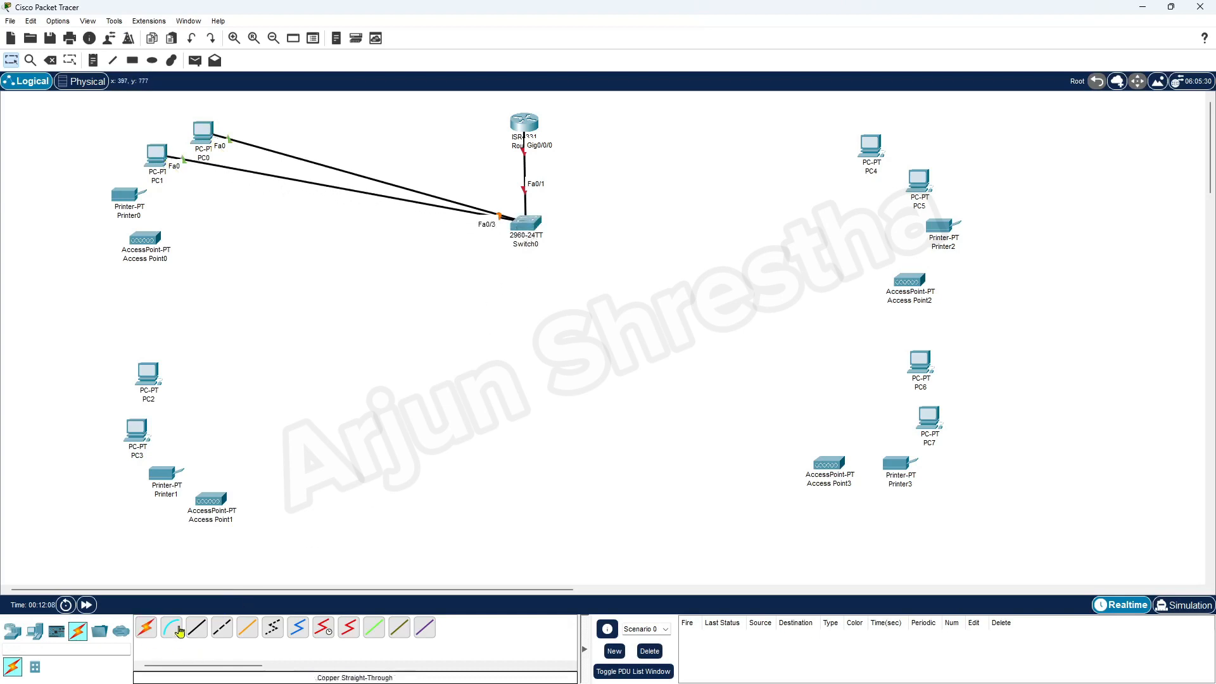
left_click(146, 629)
left_click(522, 231)
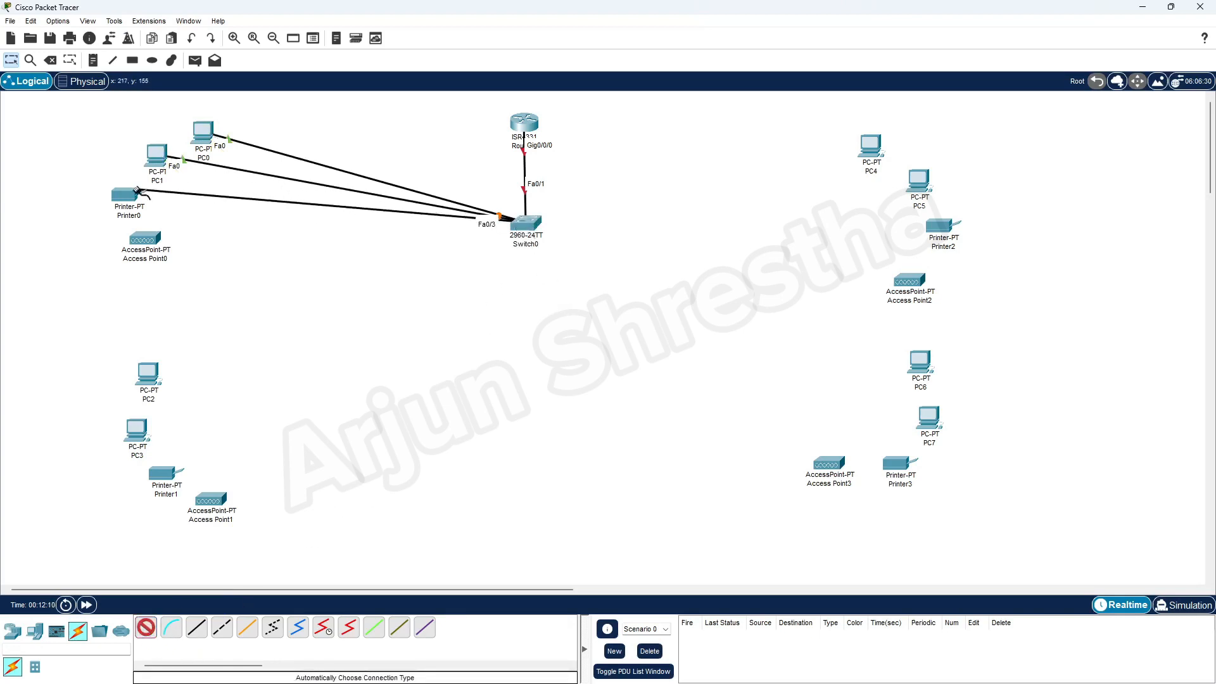
left_click(133, 199)
Cable Access Point0, PC2 and PC3 to Switch0 on Fa0/5 through Fa0/7.
left_click(147, 627)
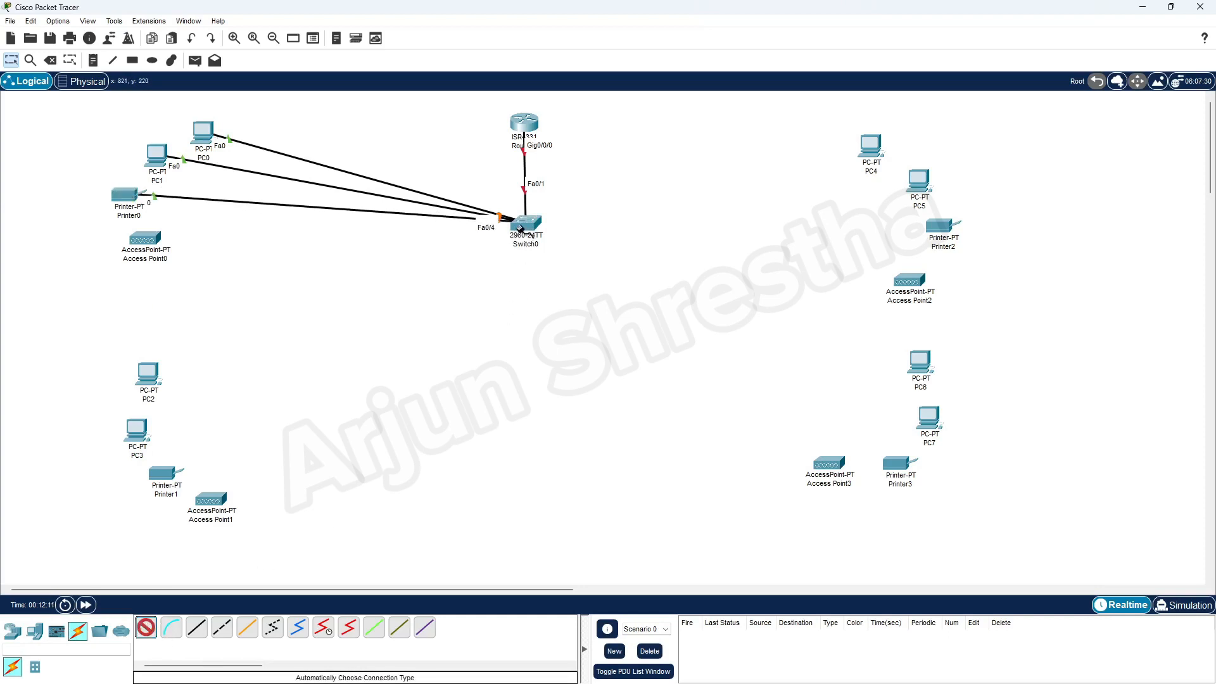
left_click(519, 228)
left_click(146, 239)
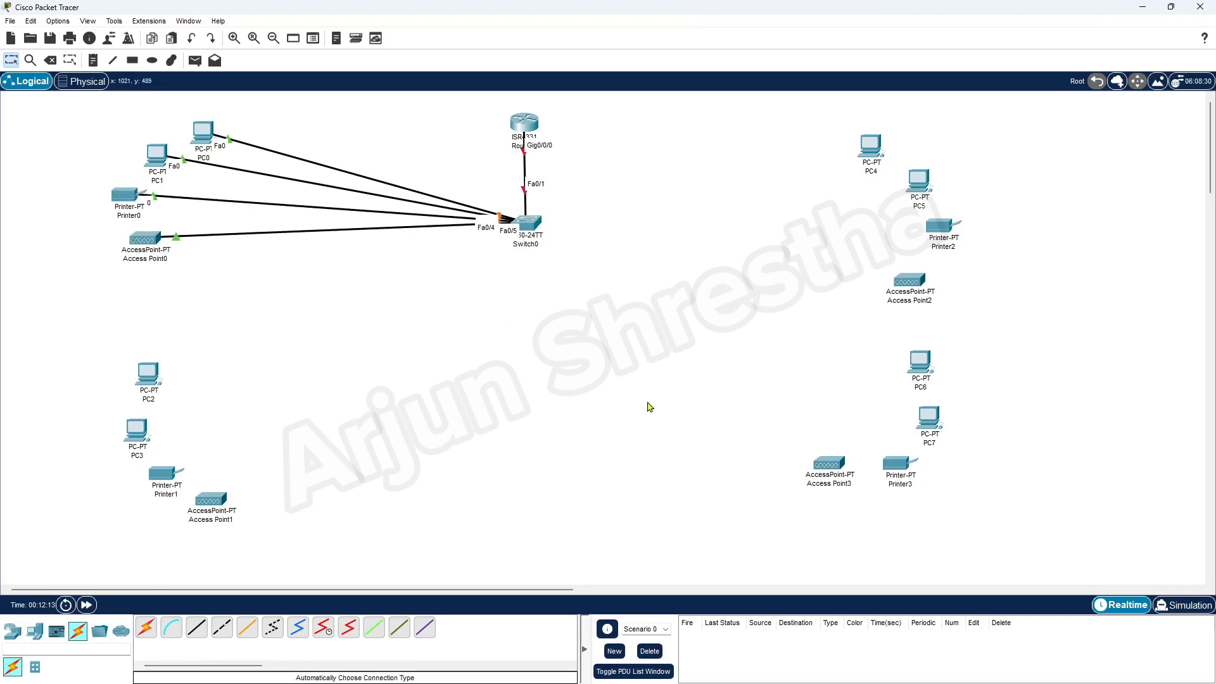
left_click(147, 628)
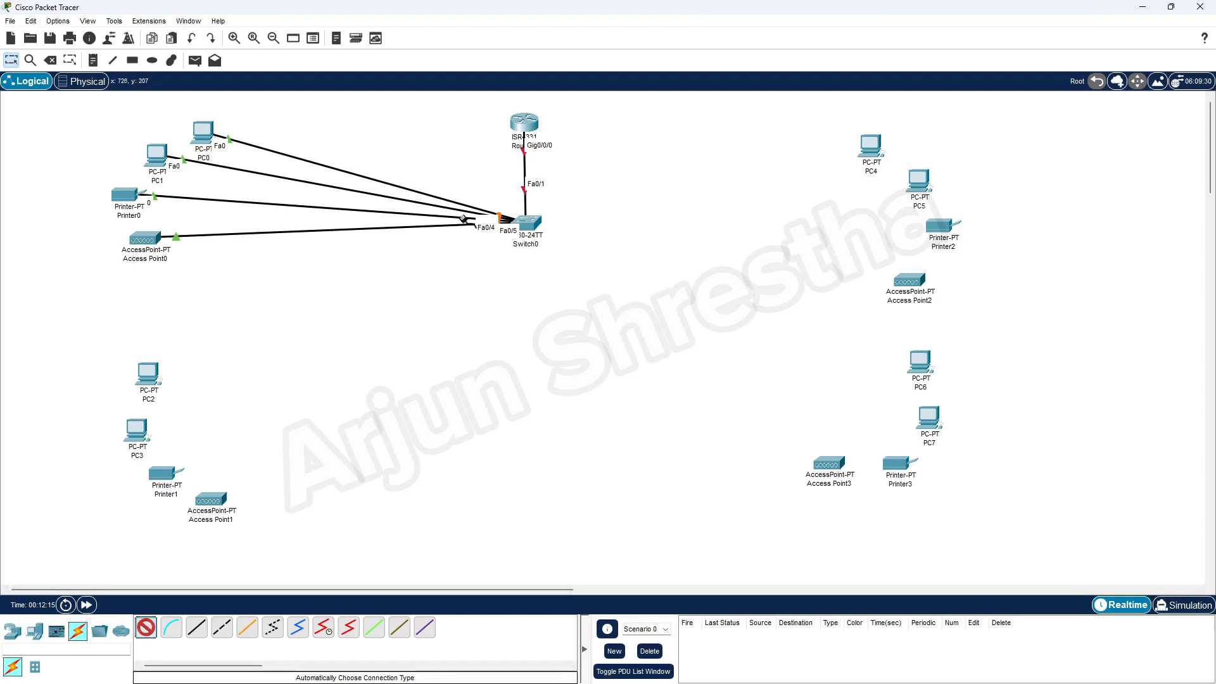
left_click(512, 228)
left_click(149, 373)
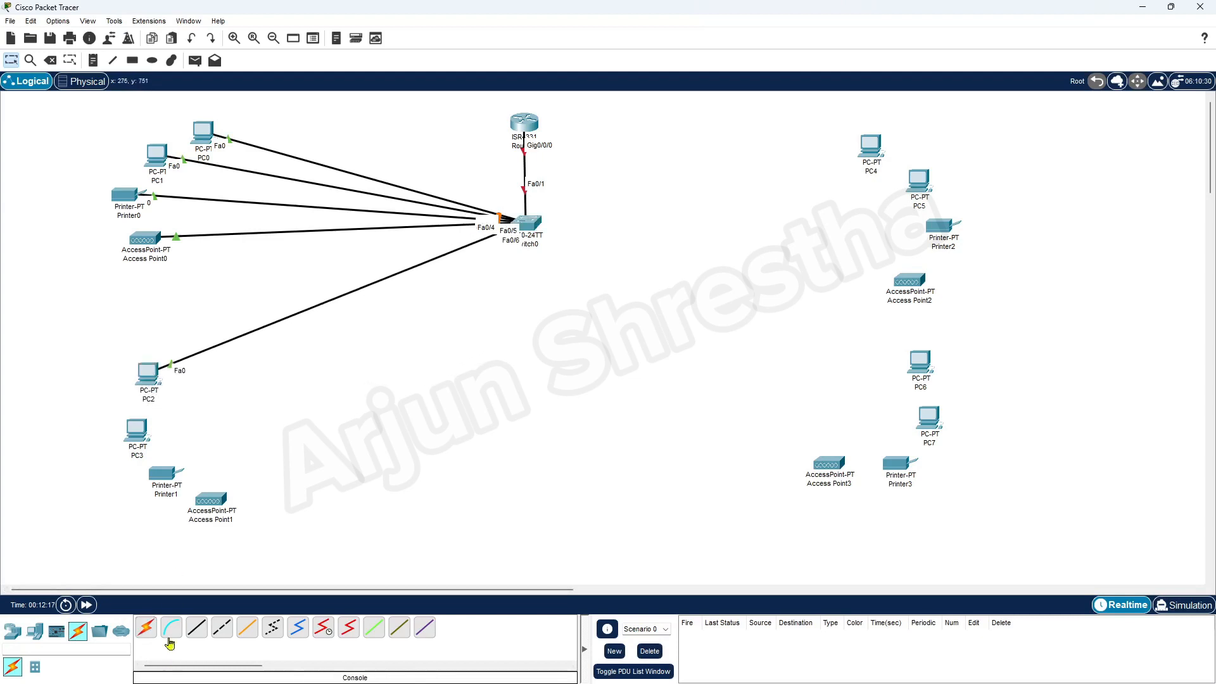
left_click(146, 628)
left_click(527, 226)
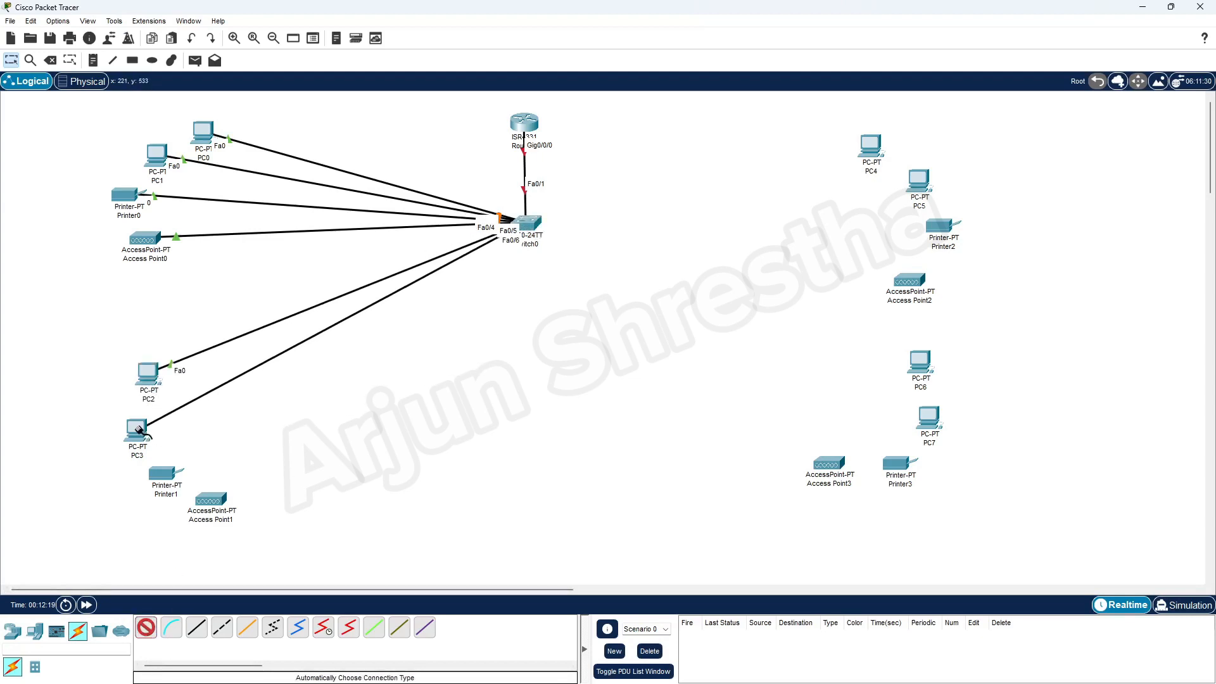
left_click(136, 429)
Cable Printer1 and Access Point1 to Switch0 on Fa0/8 and Fa0/9.
left_click(526, 225)
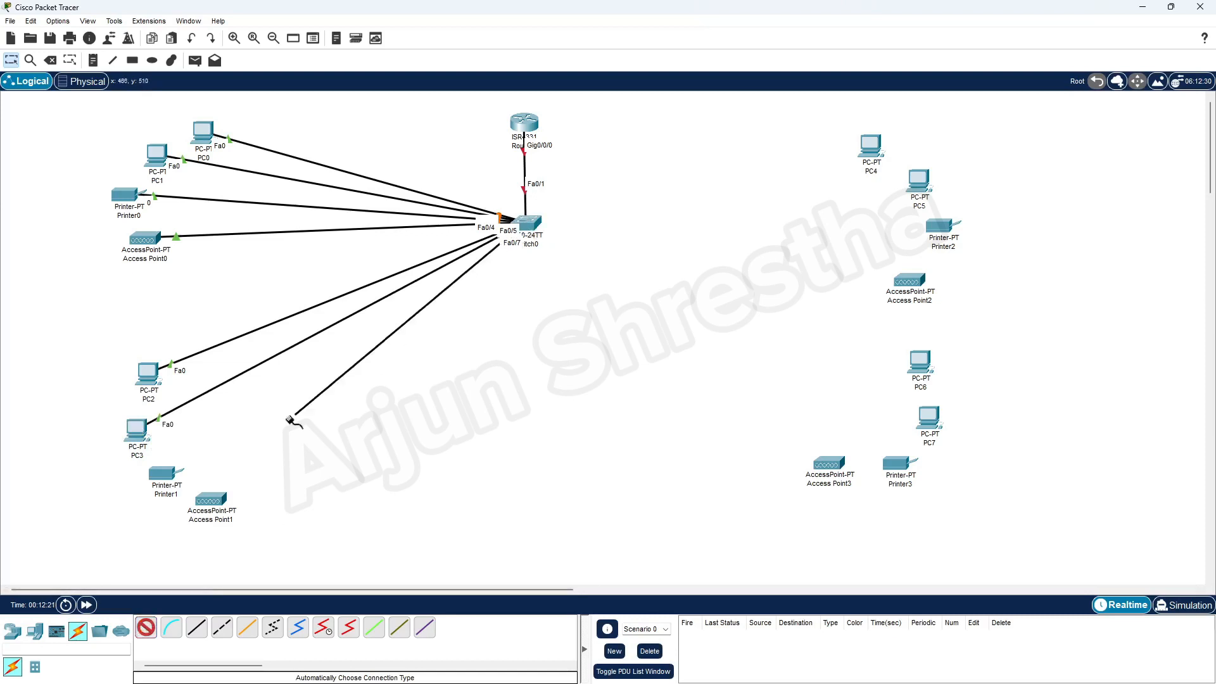
left_click(162, 473)
left_click(154, 627)
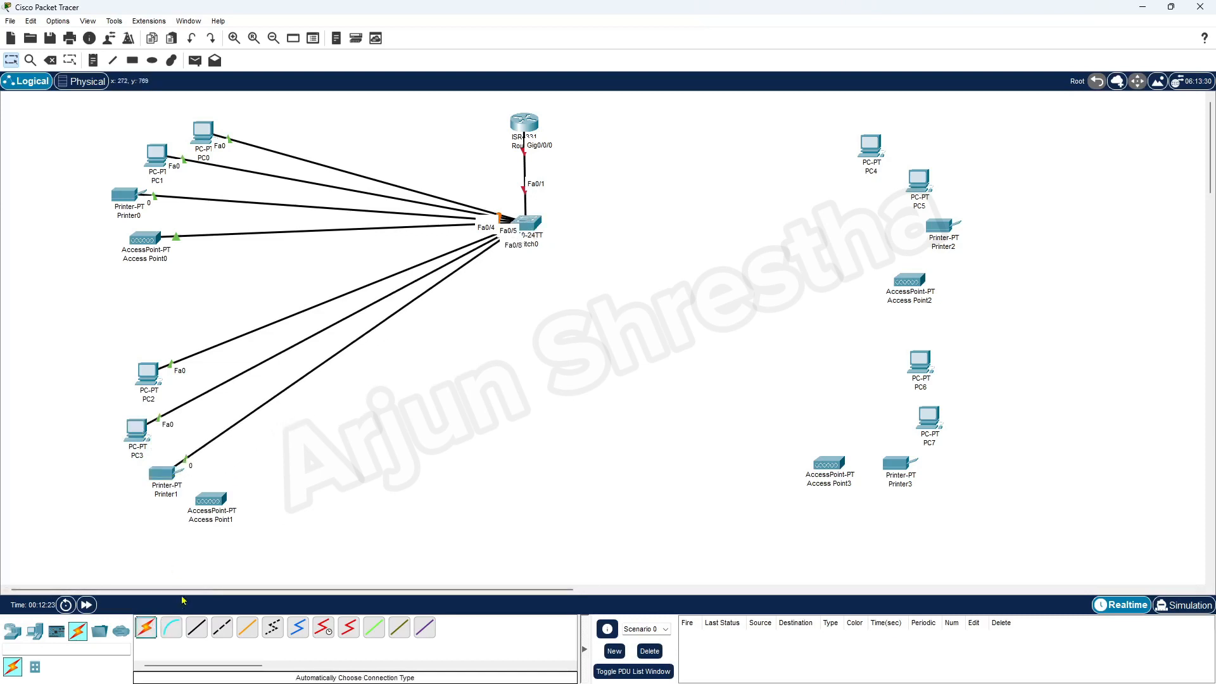
left_click(523, 223)
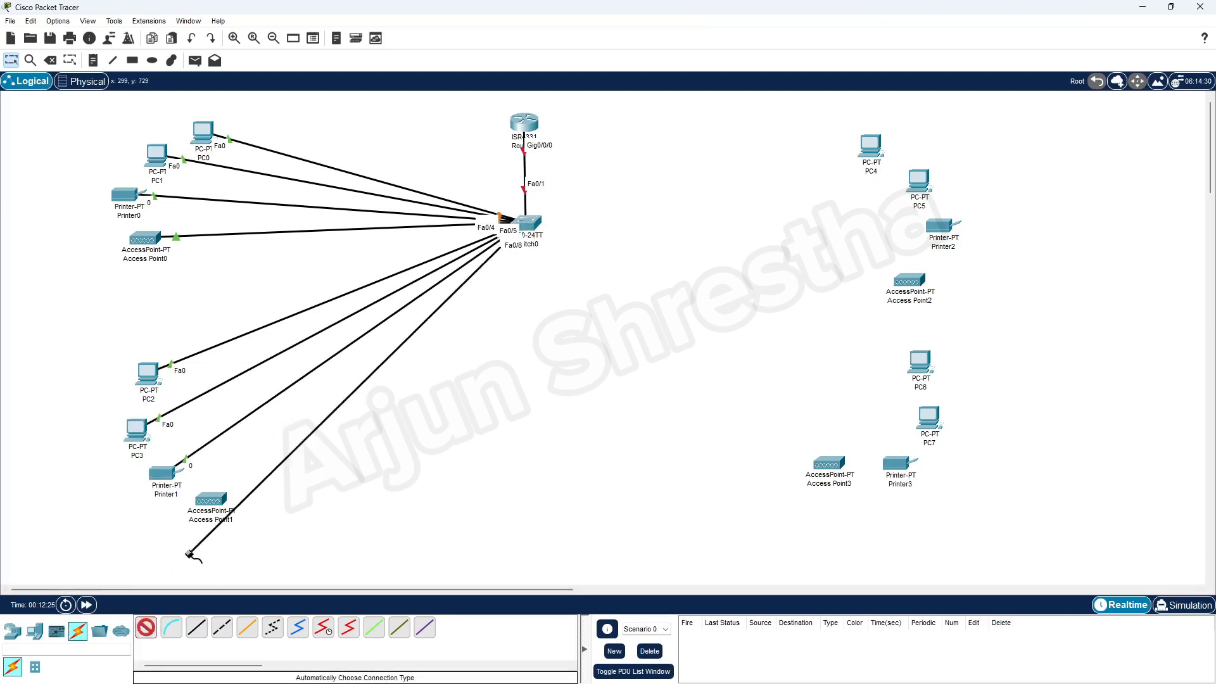
left_click(209, 500)
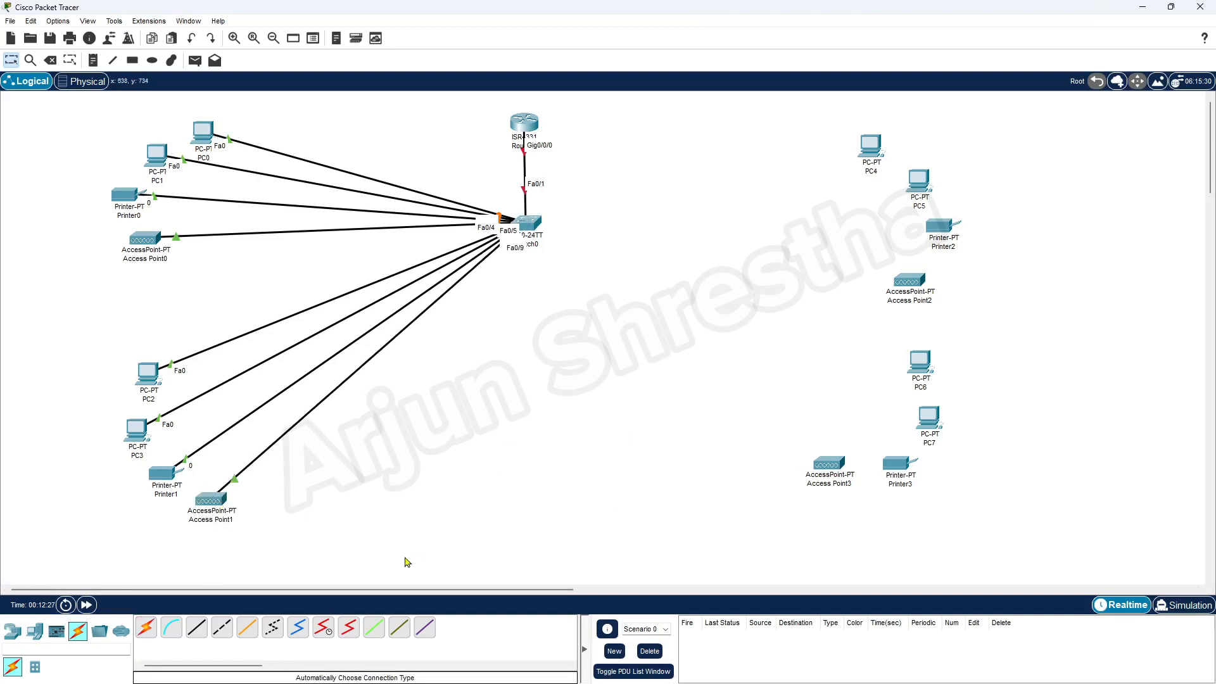
left_click(146, 628)
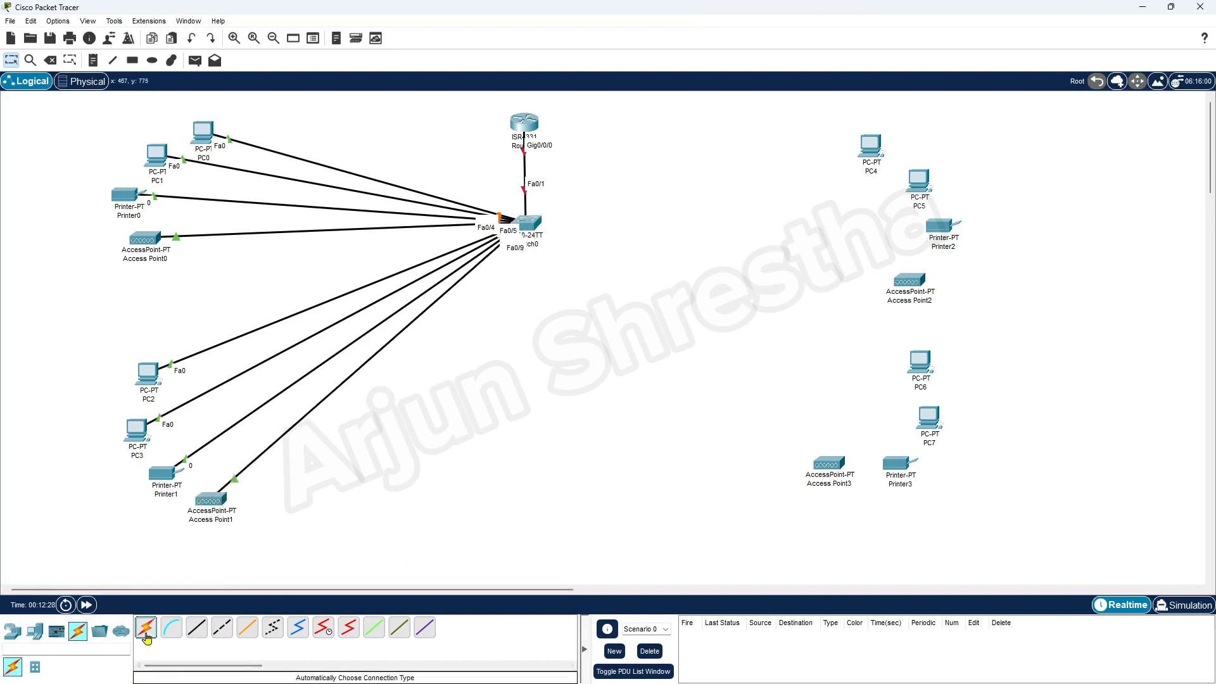
Cable PC4, PC5, Printer2 and Access Point2 to Switch0 on Fa0/10 through Fa0/13.
left_click(532, 222)
left_click(870, 146)
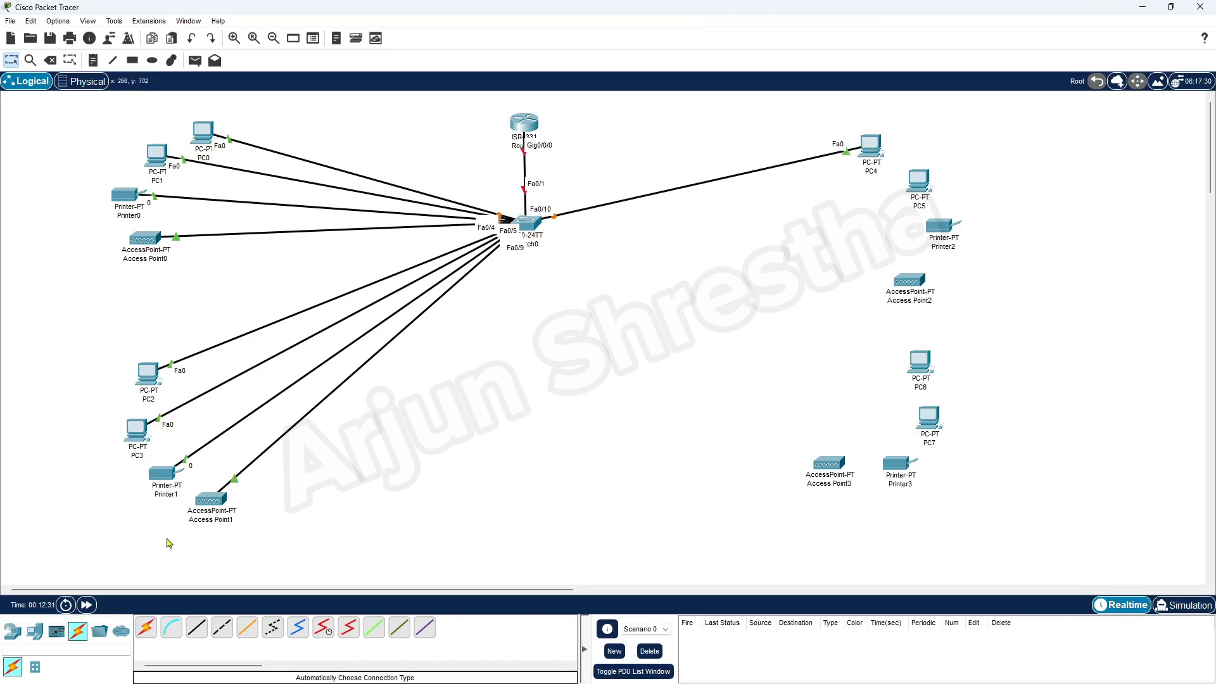
left_click(146, 628)
left_click(529, 227)
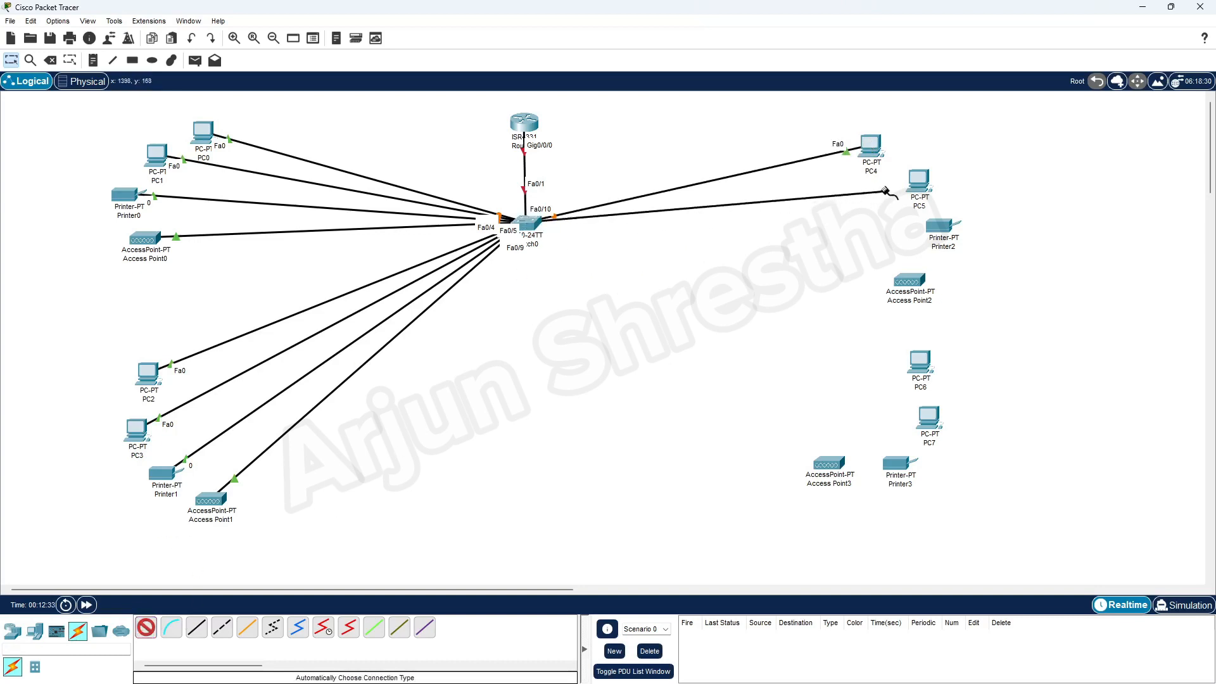
left_click(918, 181)
left_click(146, 627)
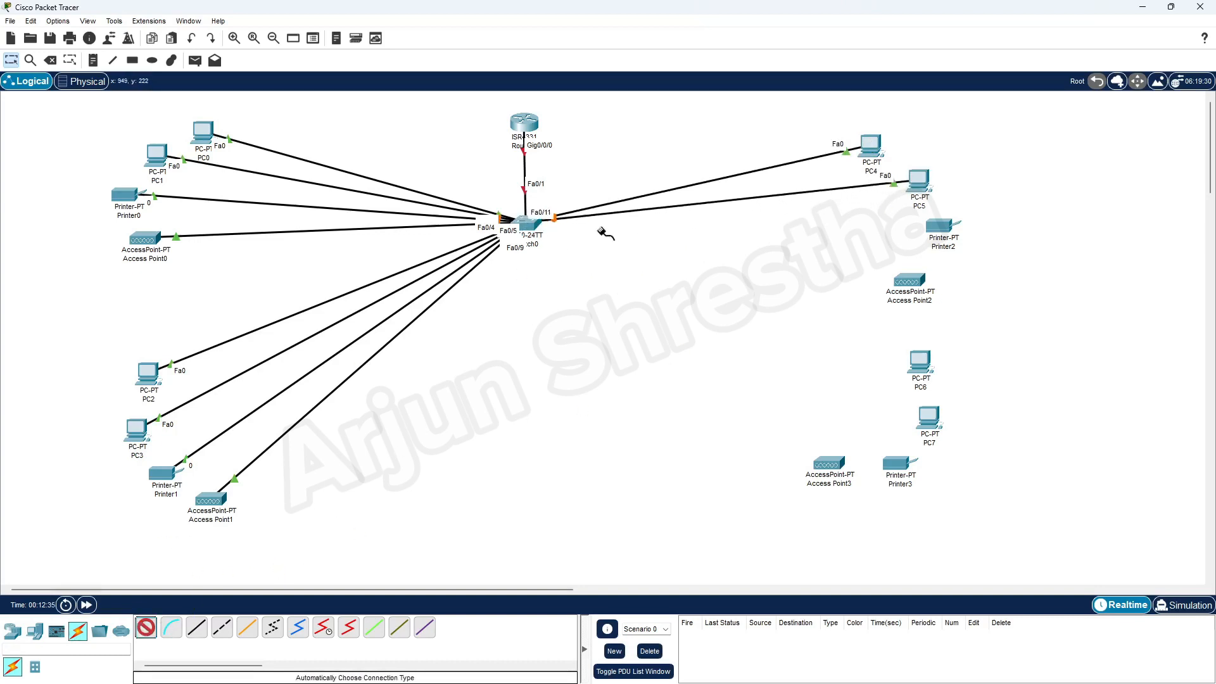
left_click(531, 227)
left_click(937, 225)
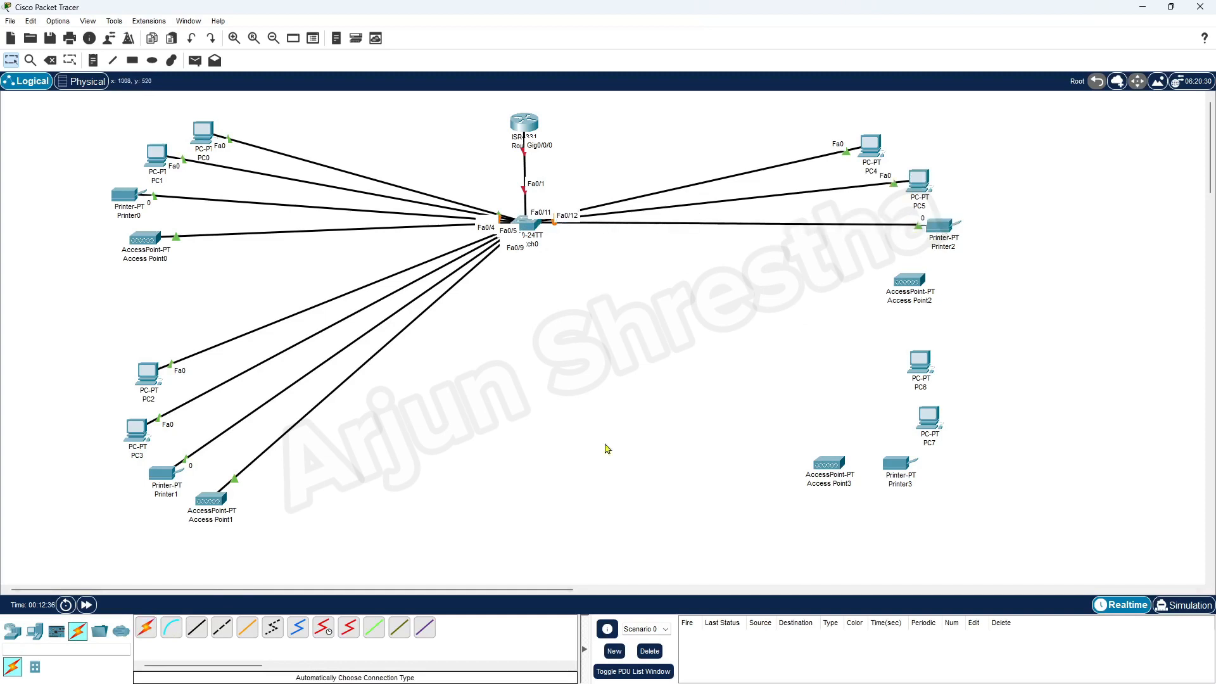
left_click(146, 627)
left_click(531, 226)
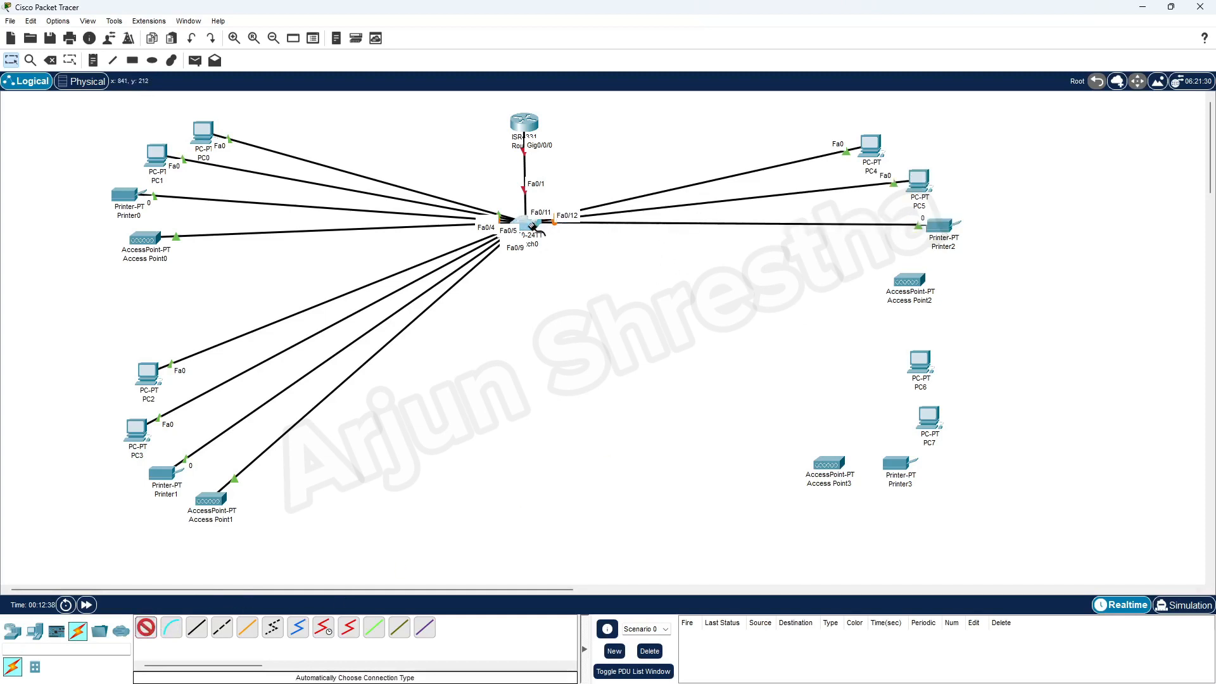
left_click(906, 281)
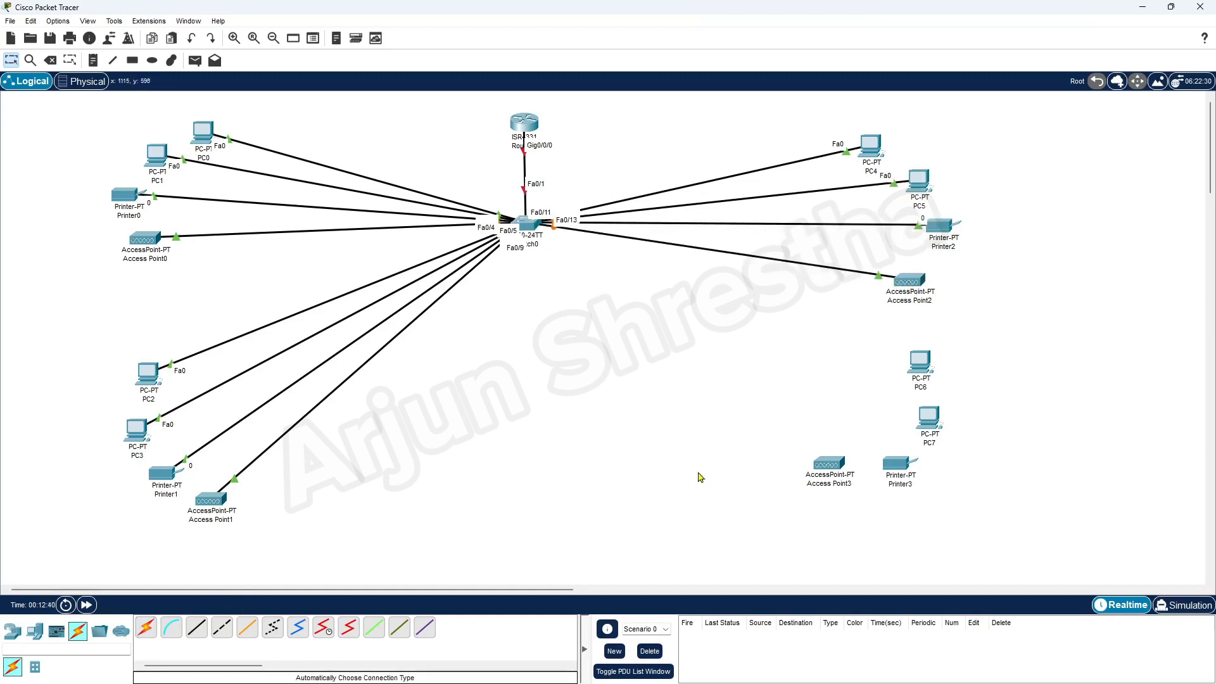
Cable PC6, PC7, Printer3 and Access Point3 to Switch0 on Fa0/14 through Fa0/17.
left_click(151, 630)
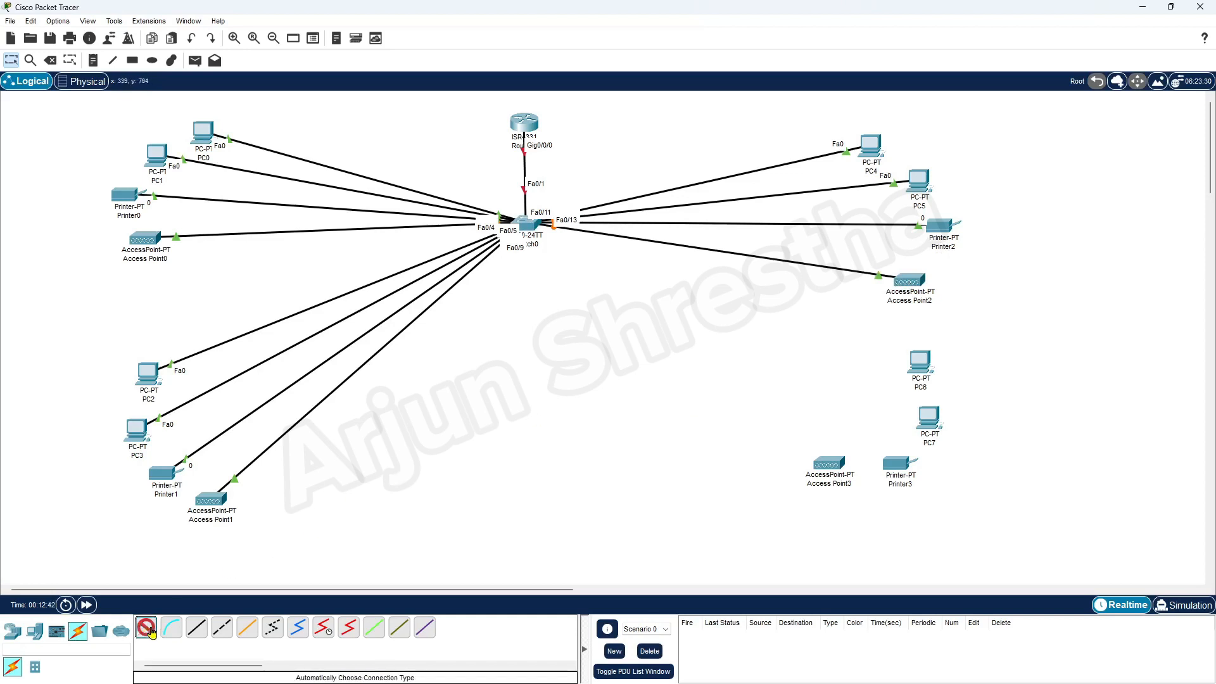
left_click(540, 243)
left_click(920, 362)
left_click(144, 627)
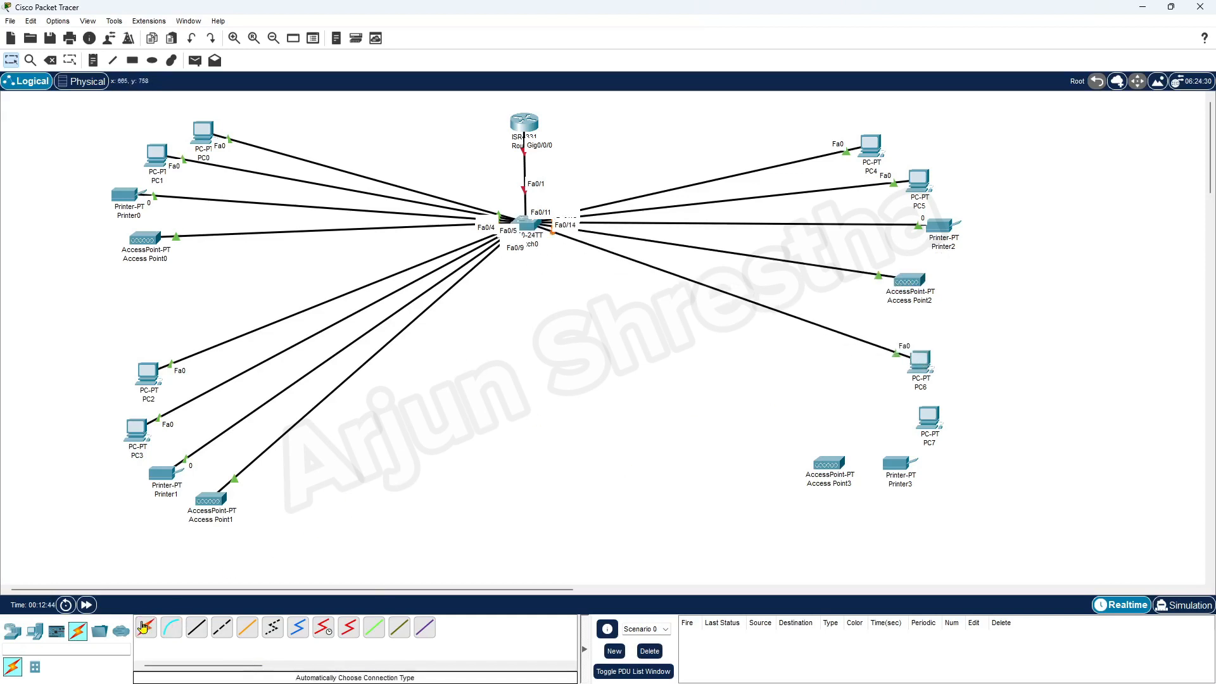
left_click(145, 627)
left_click(541, 236)
left_click(928, 418)
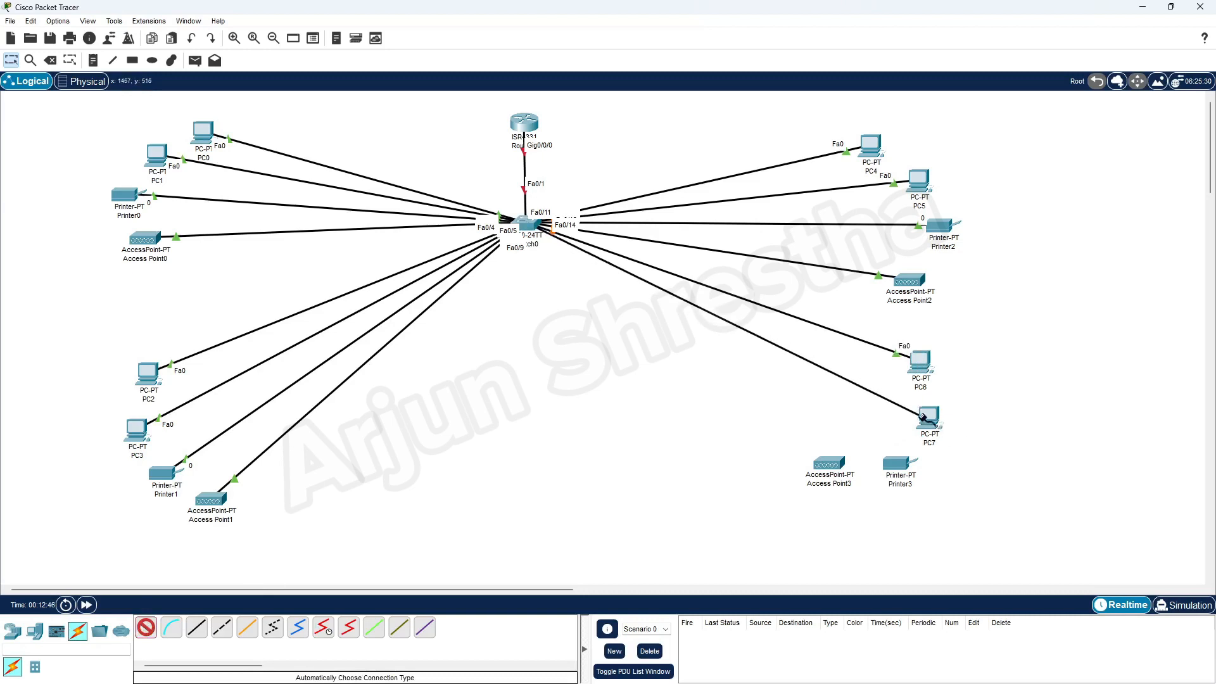
left_click(144, 627)
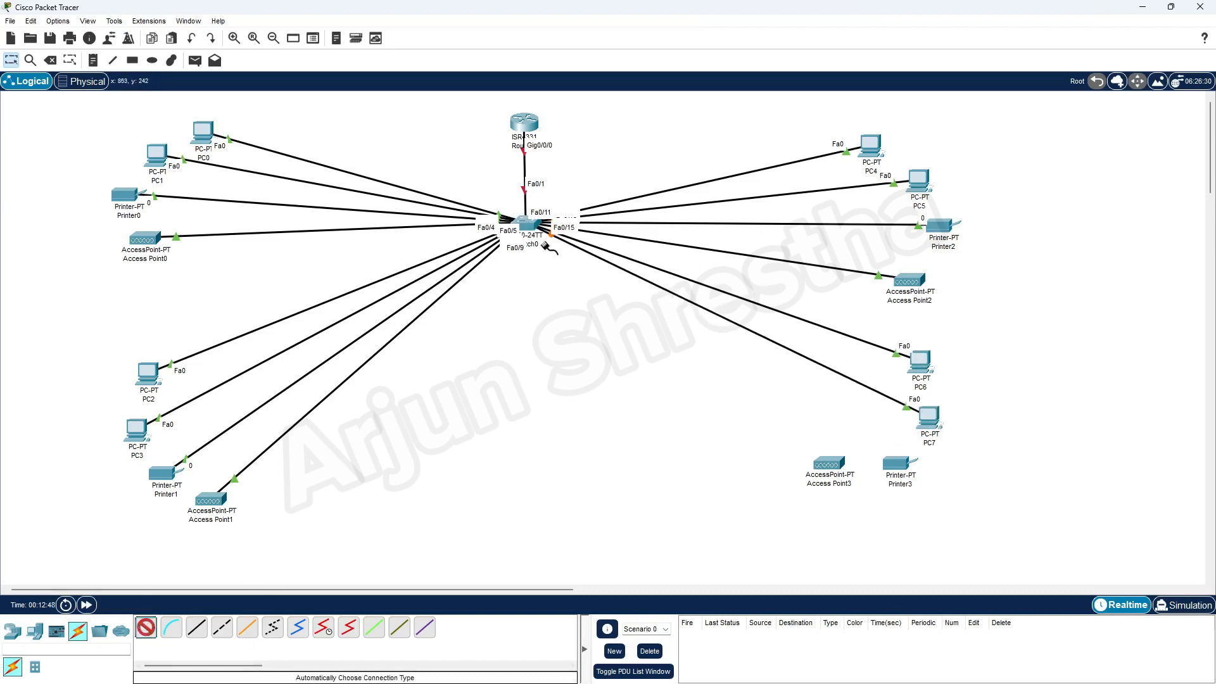
left_click(539, 235)
left_click(895, 459)
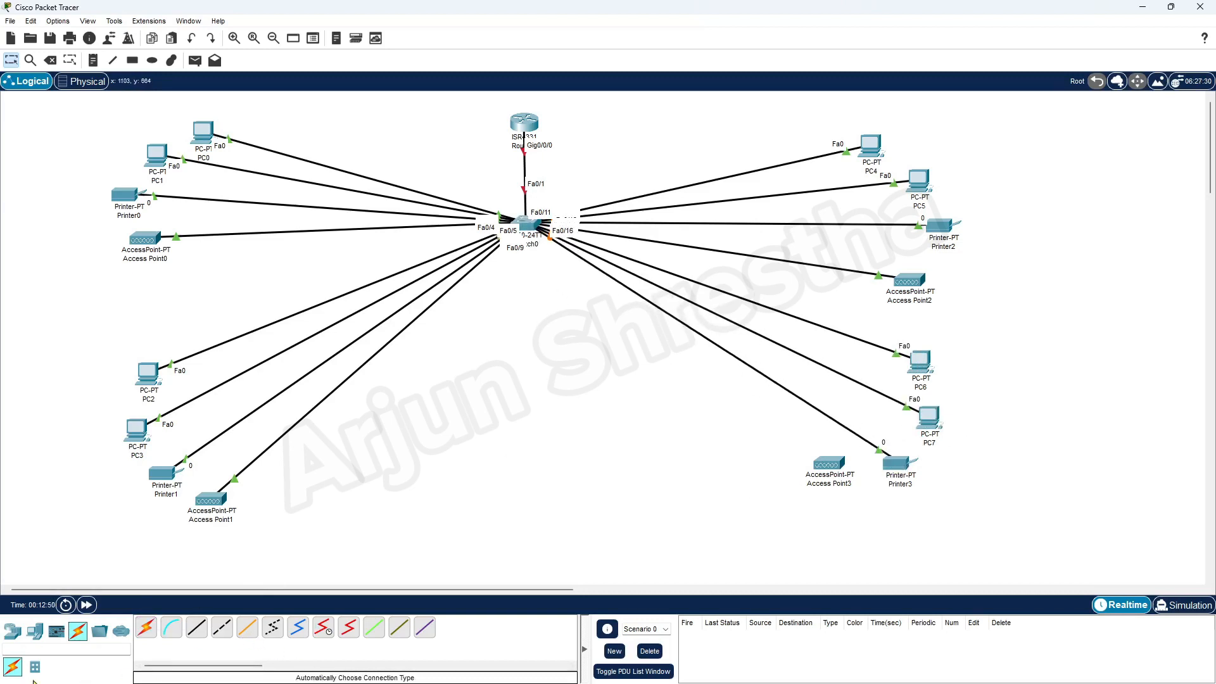
left_click(146, 627)
left_click(530, 226)
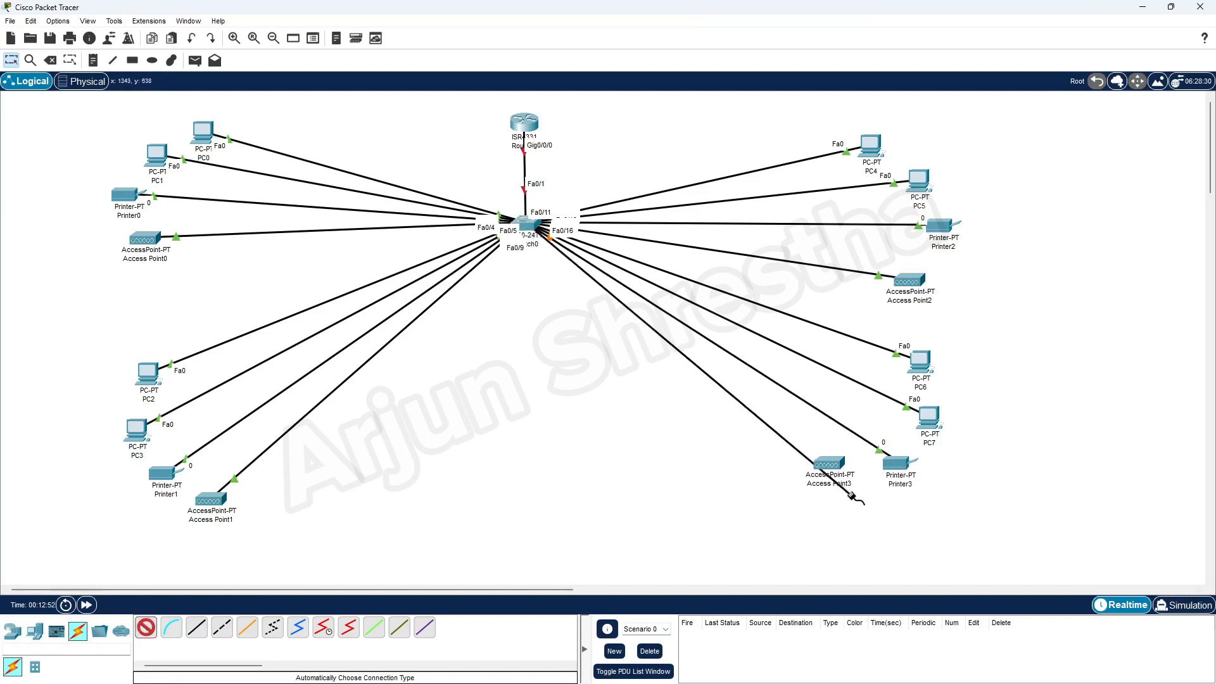
left_click(828, 465)
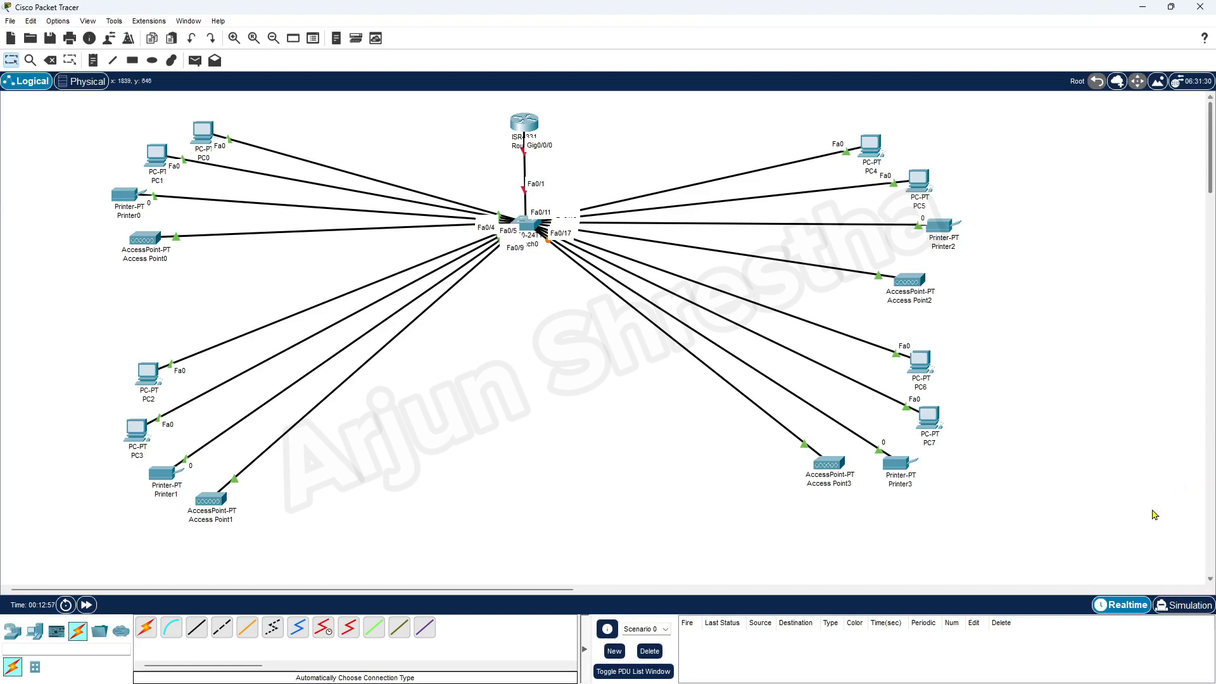
Box-select PC6, PC7, Printer3 and Access Point3 and shift them down-left.
left_click_drag(1052, 561, 814, 333)
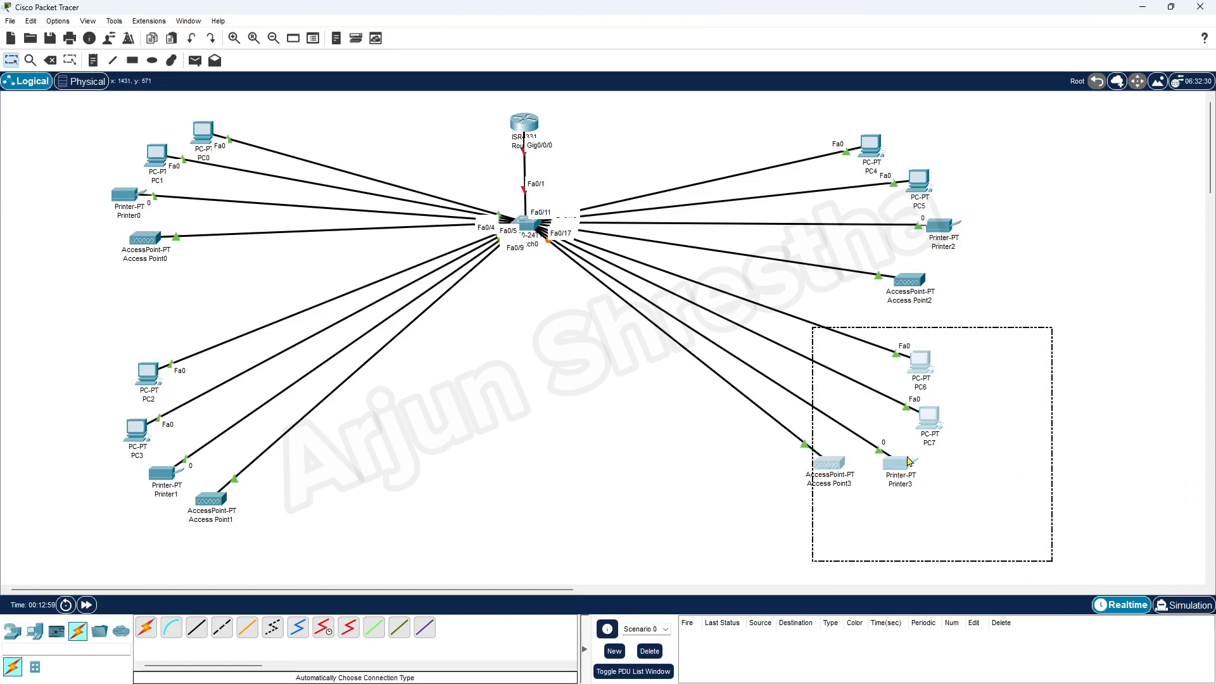
left_click_drag(909, 460, 892, 502)
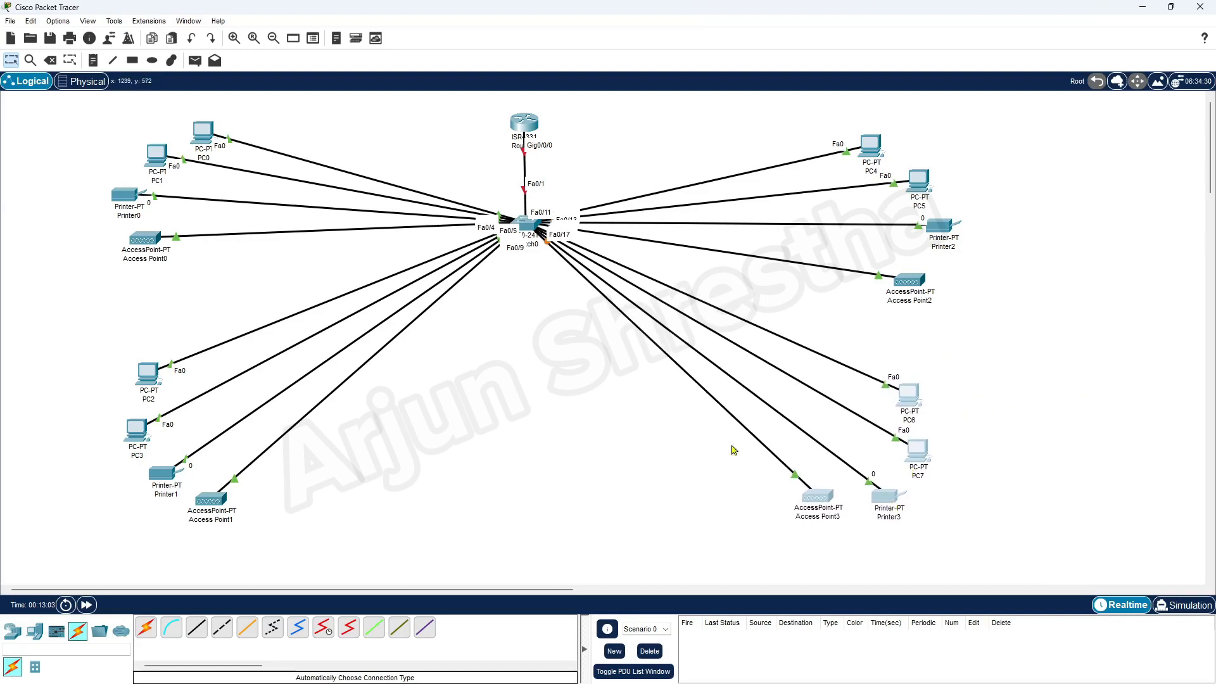
Draw a lime-filled (#aaff00) rectangle around PC0, PC1, Printer0 and Access Point0.
left_click(85, 305)
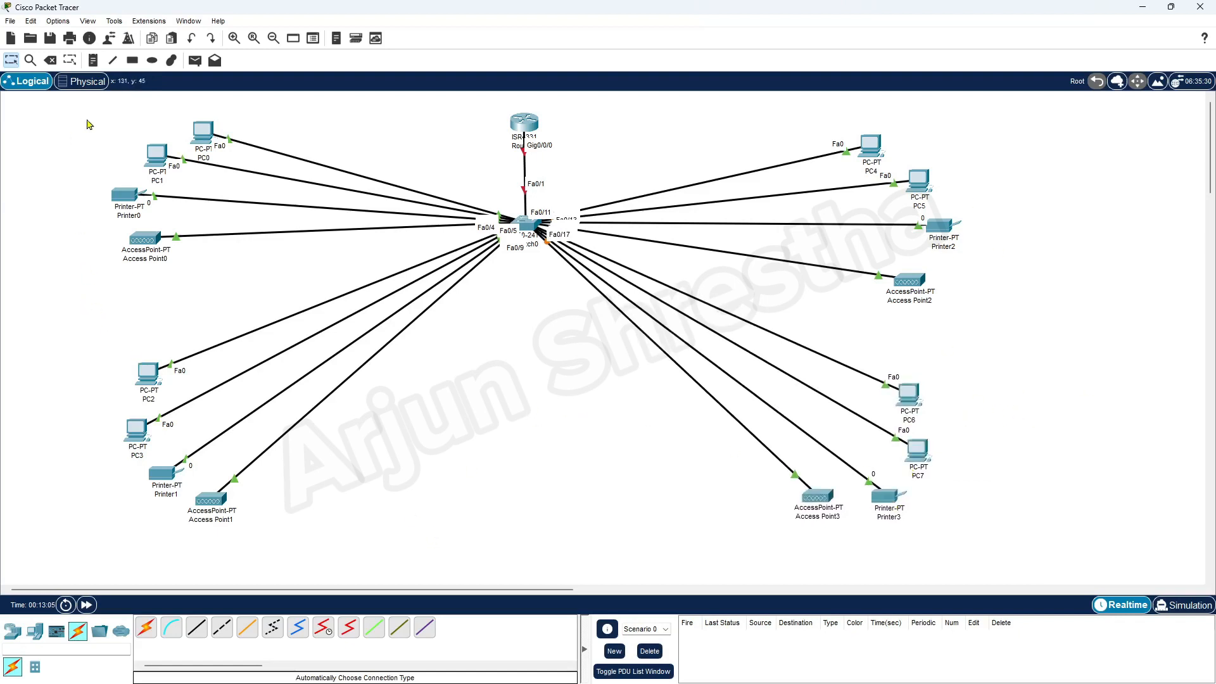
left_click(152, 61)
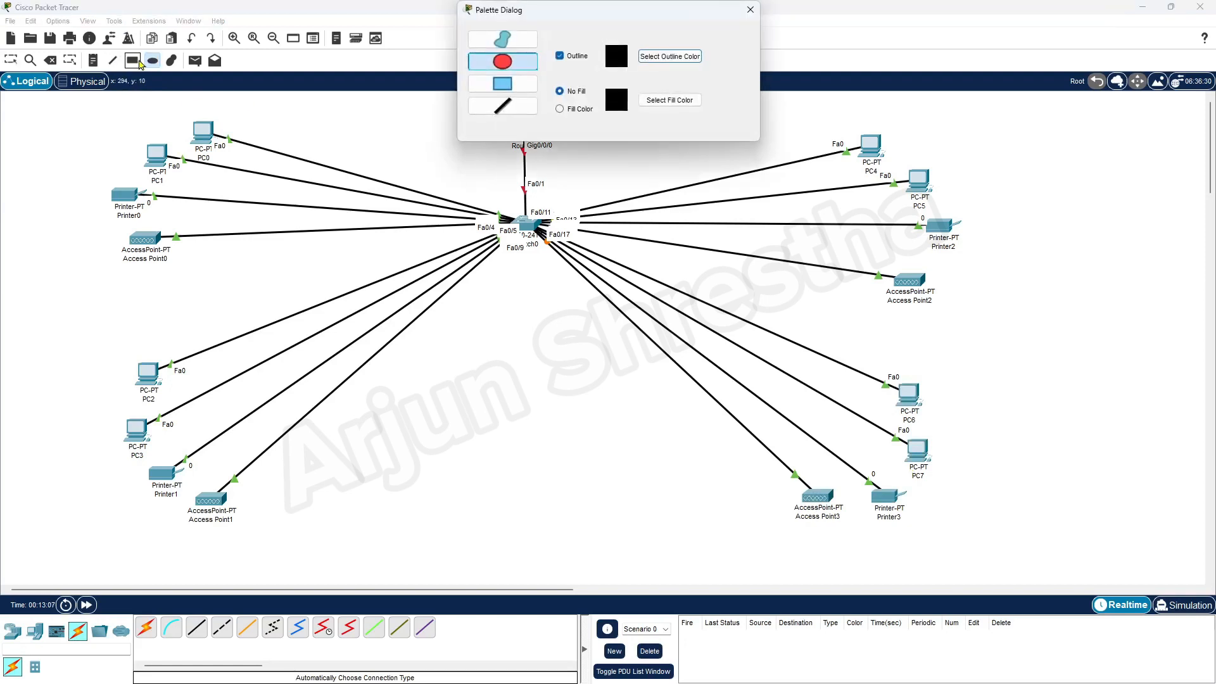
left_click(133, 60)
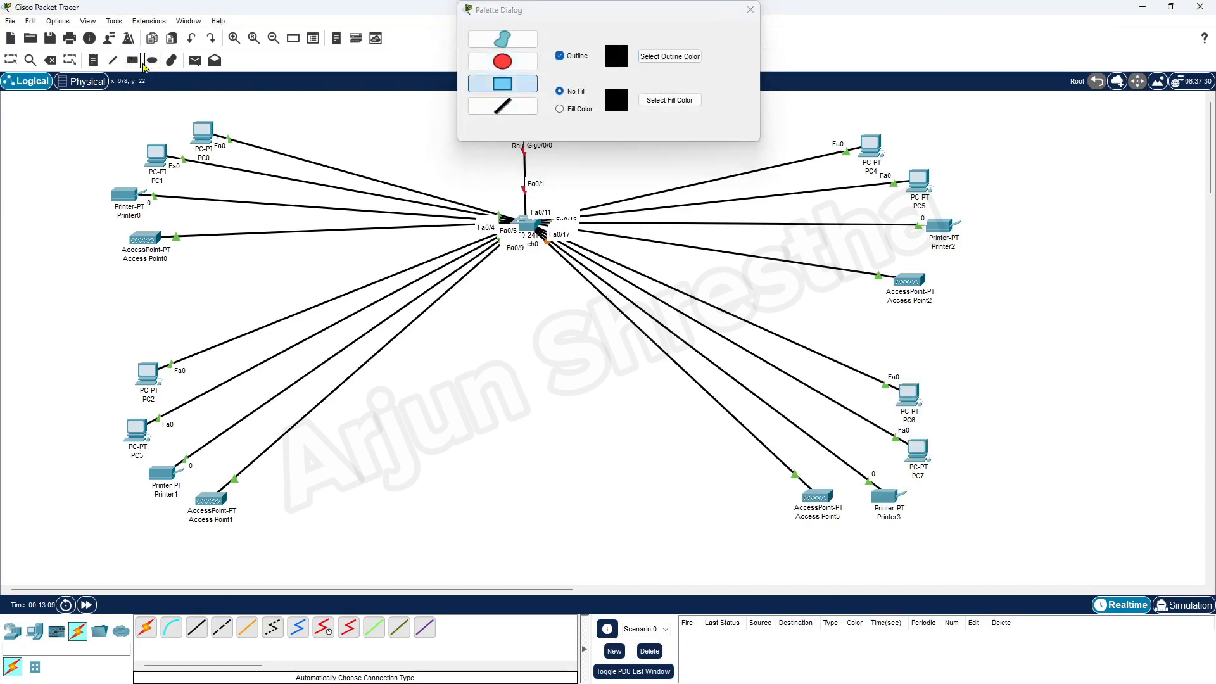
left_click(520, 88)
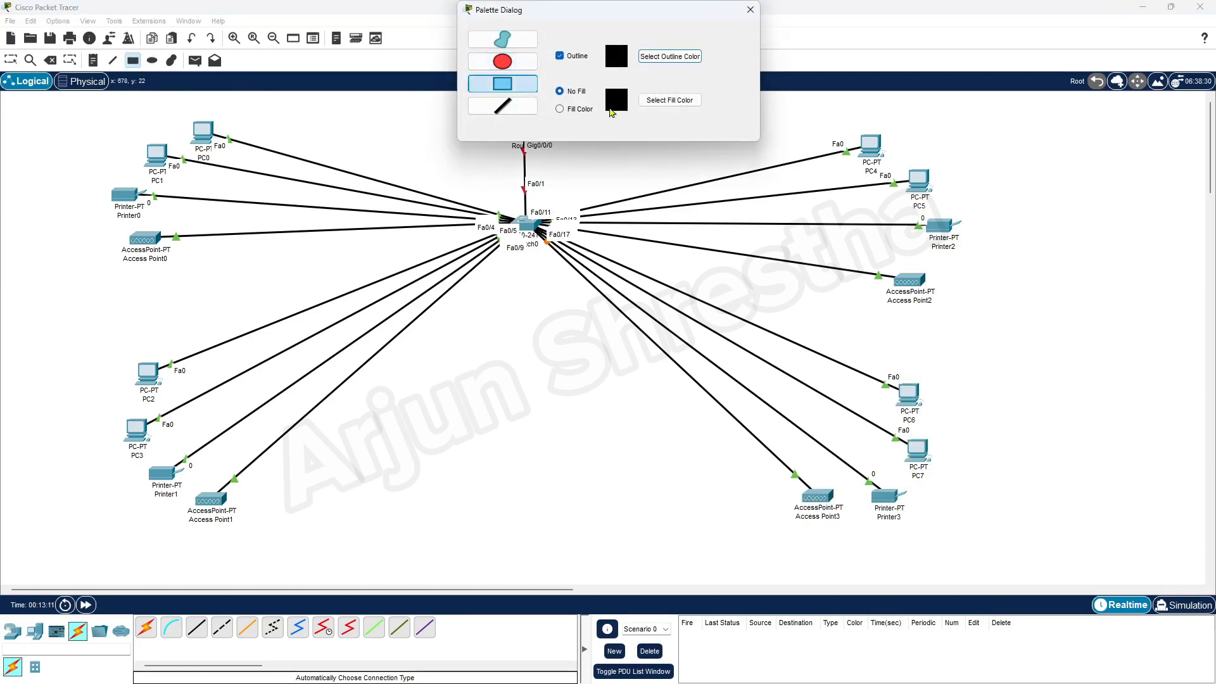
left_click(576, 111)
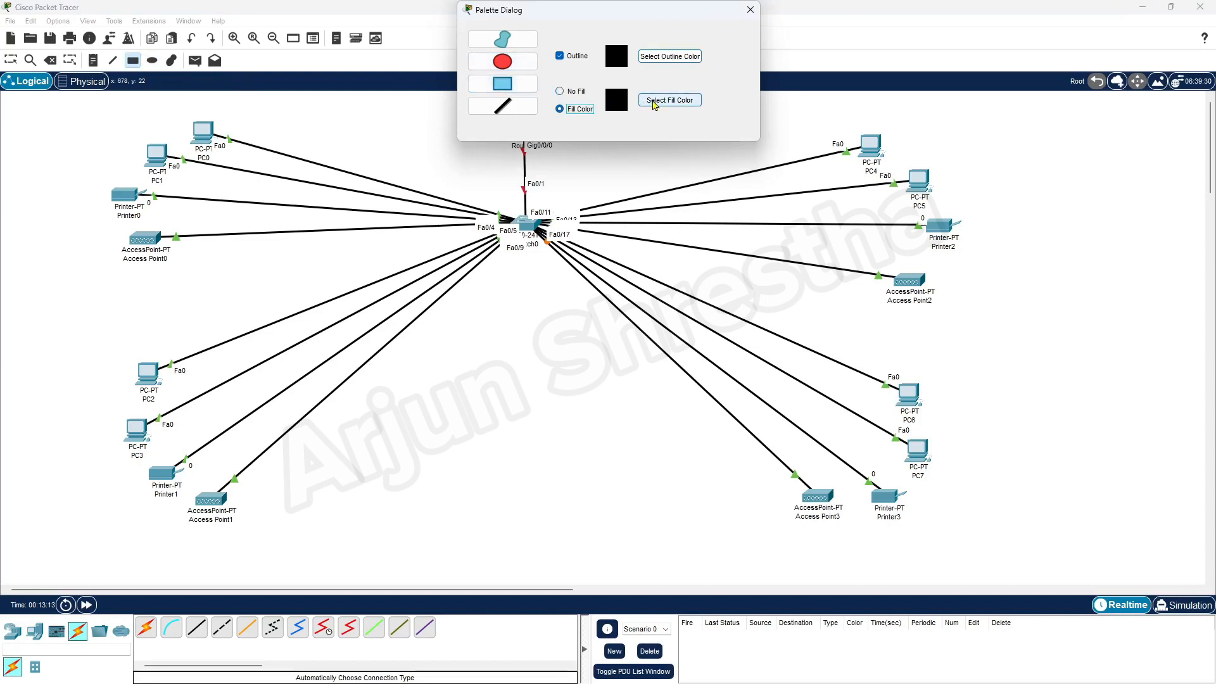
left_click(655, 105)
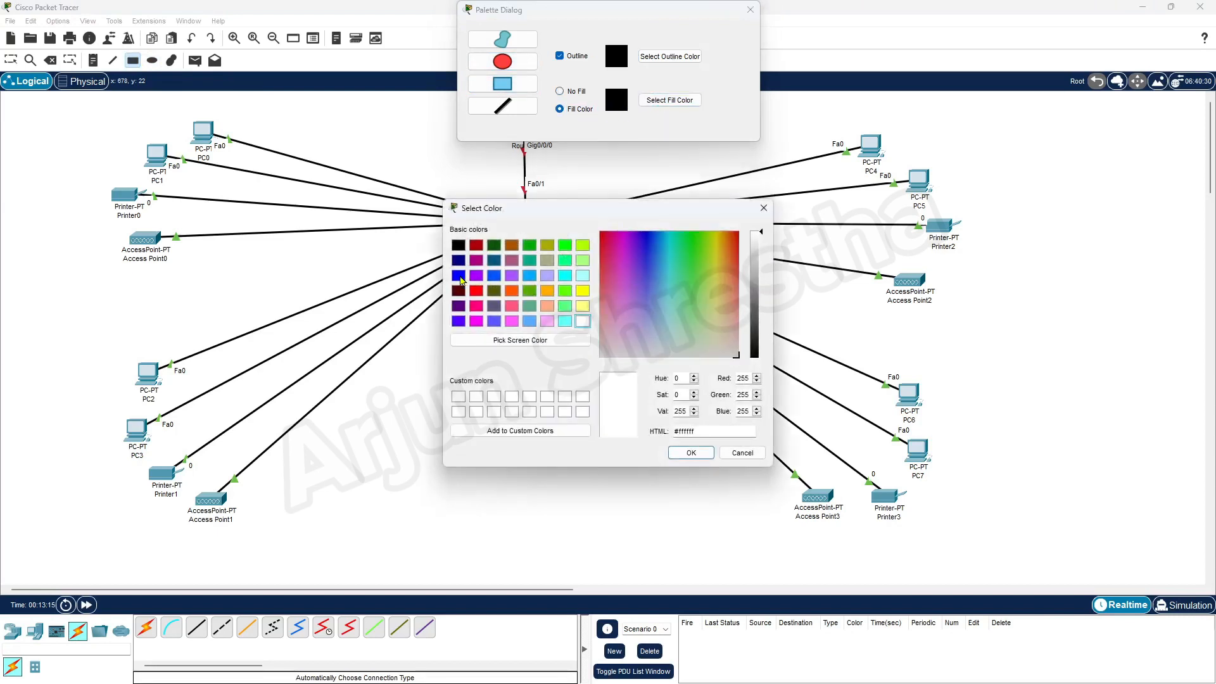
left_click(582, 248)
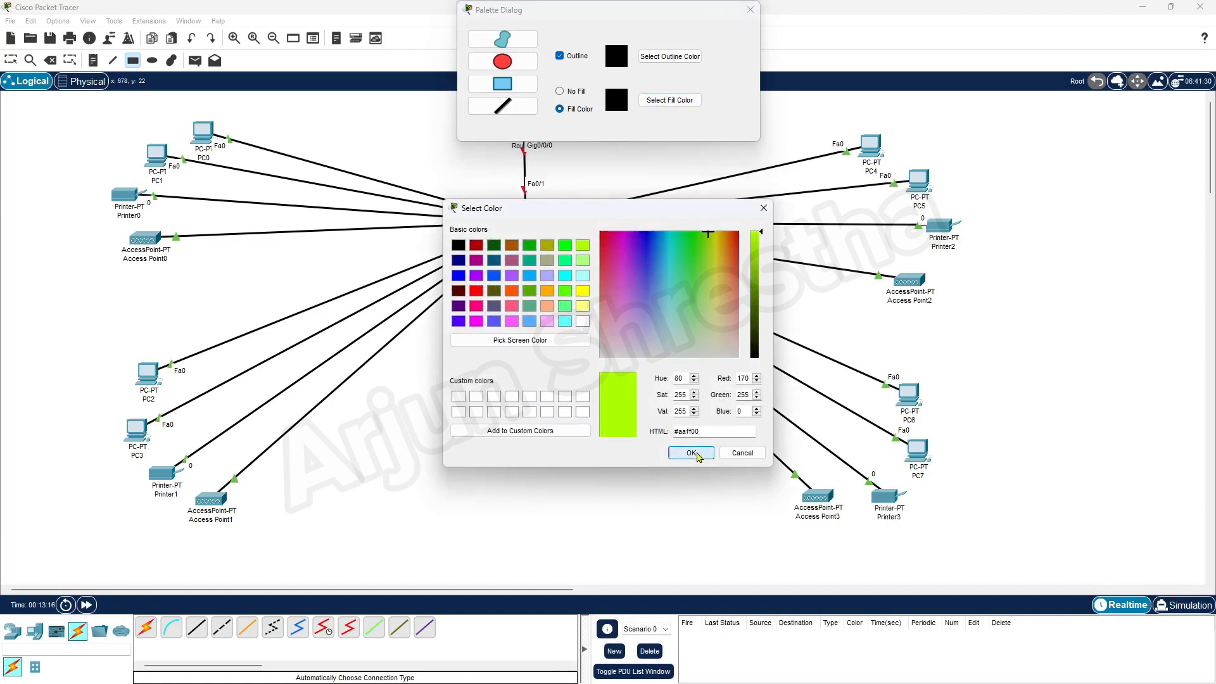
left_click(694, 452)
left_click_drag(92, 112, 297, 278)
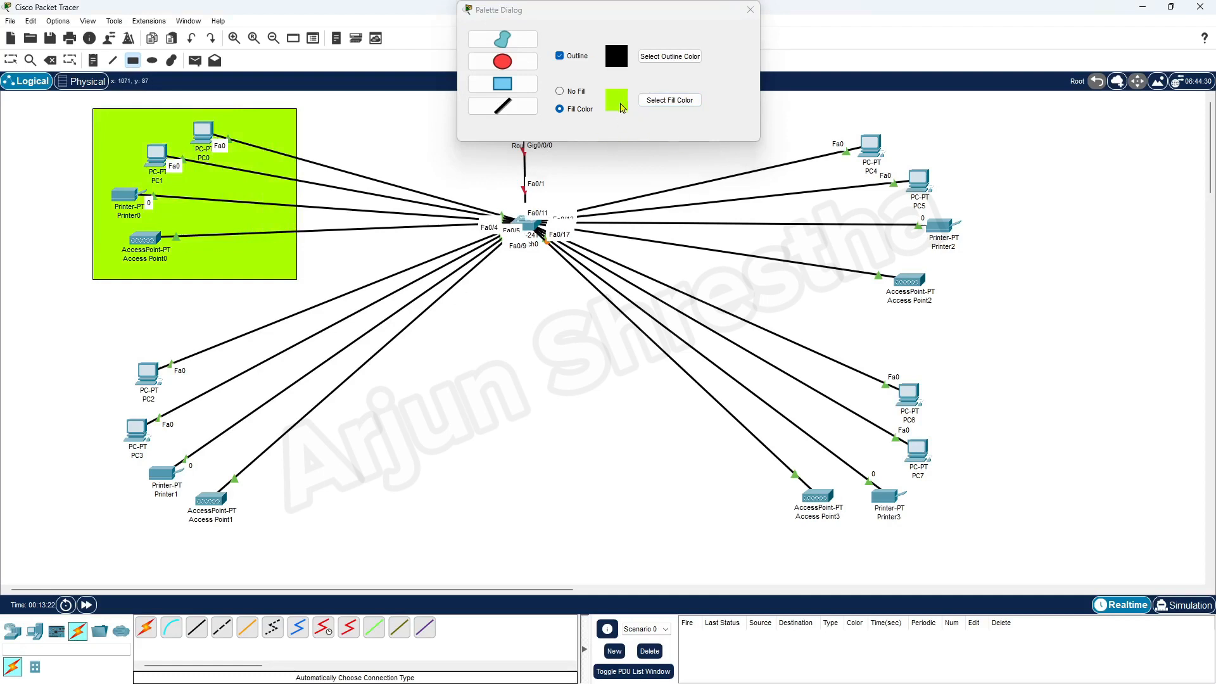
left_click(666, 101)
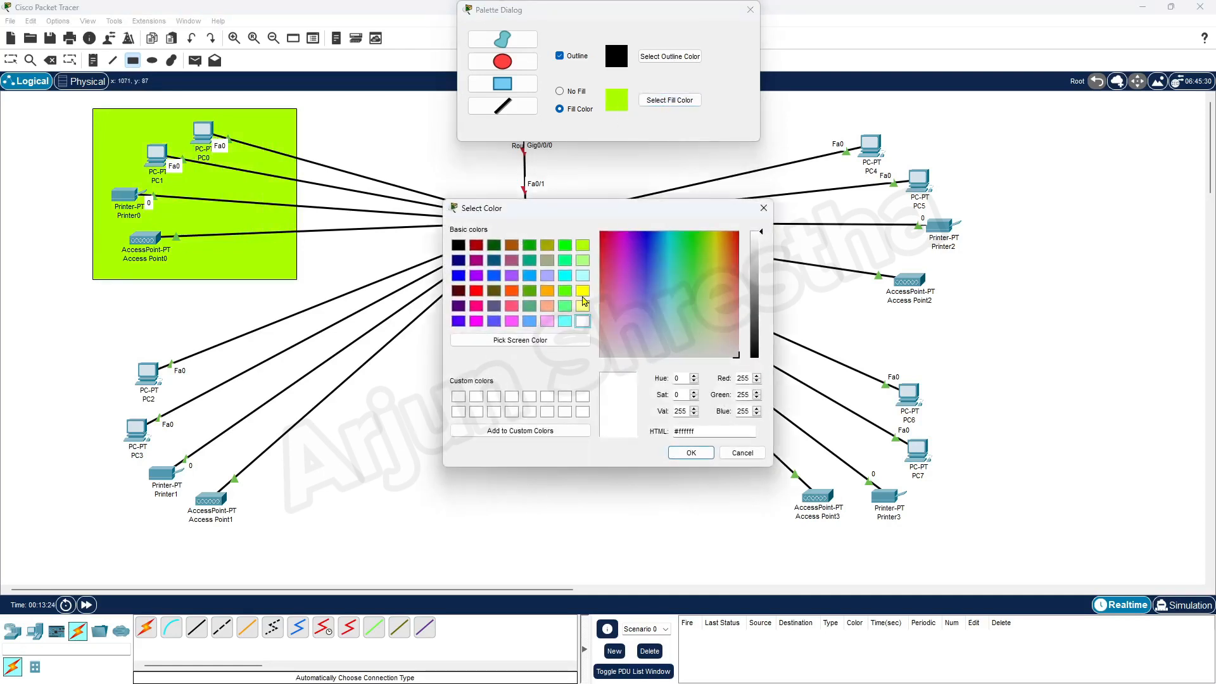
Draw a pale-yellow filled rectangle around PC2, PC3, Printer1 and Access Point1.
left_click(583, 307)
left_click(691, 453)
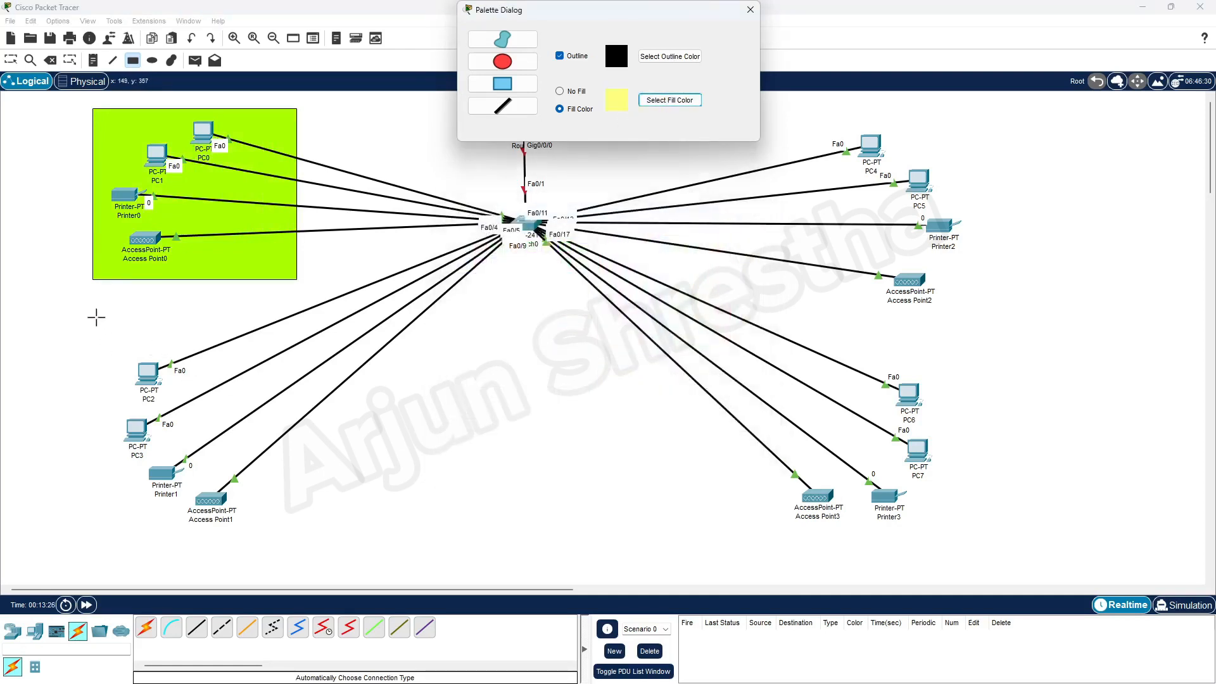
left_click_drag(95, 329, 297, 541)
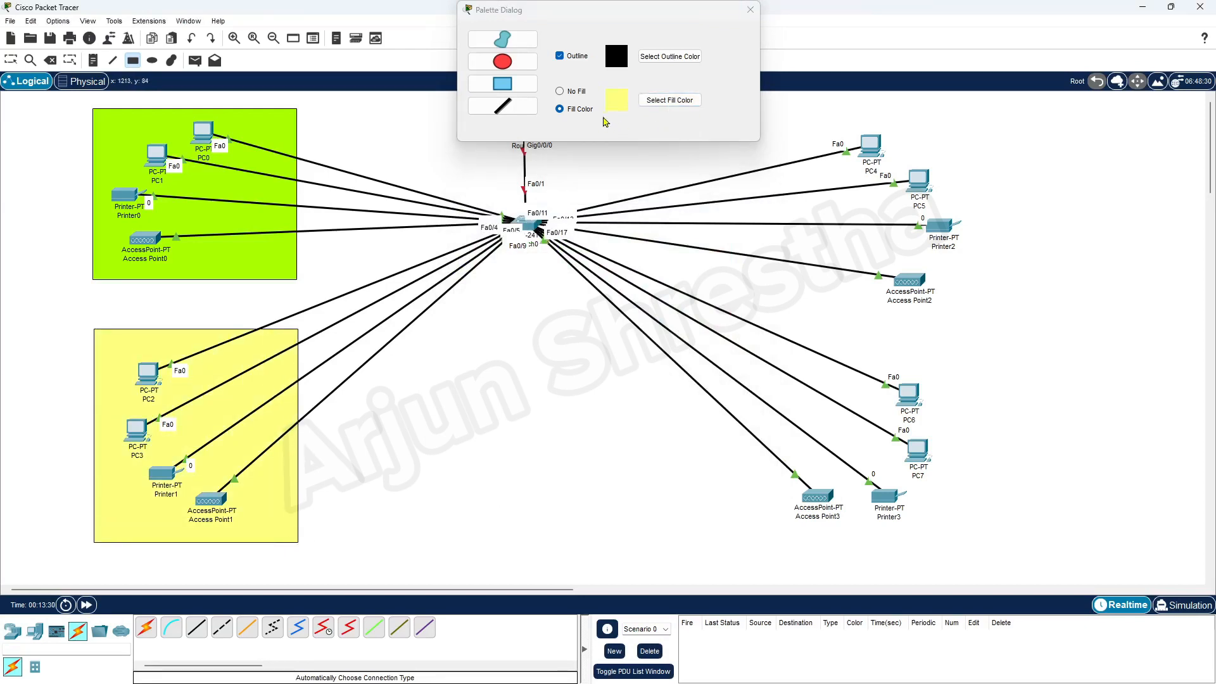
Draw a light-cyan (#aaffff) rectangle around PC4, PC5, Printer2 and Access Point2.
left_click(670, 100)
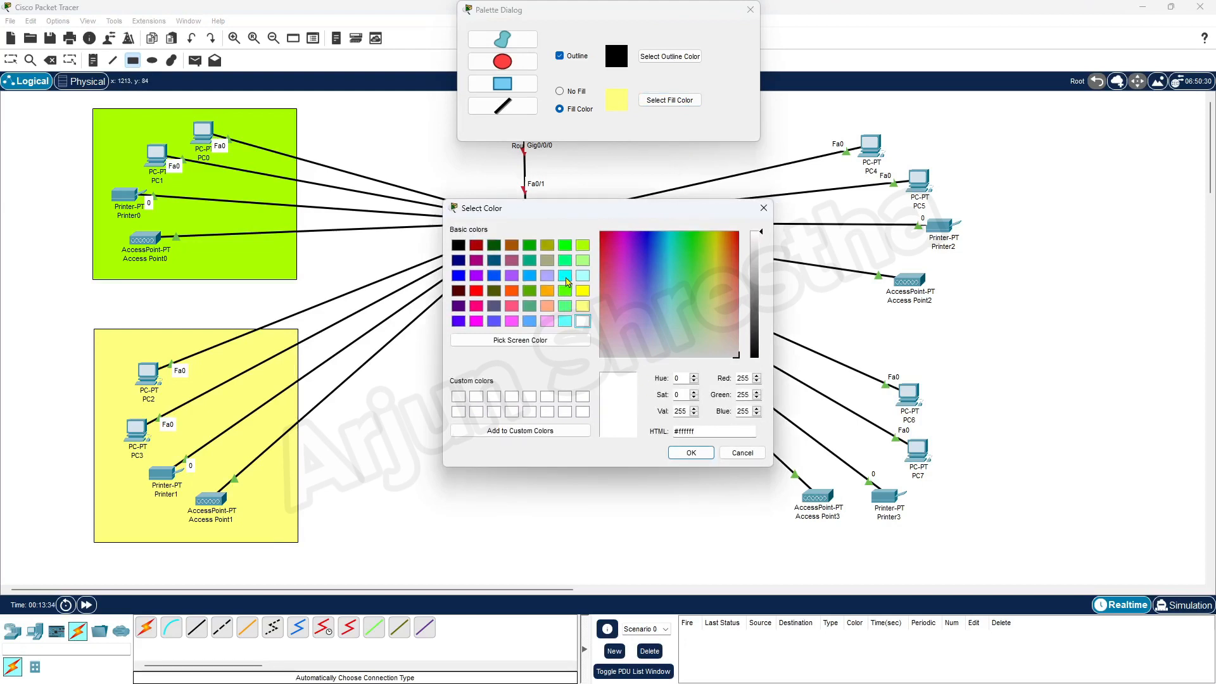
left_click(565, 276)
left_click(582, 276)
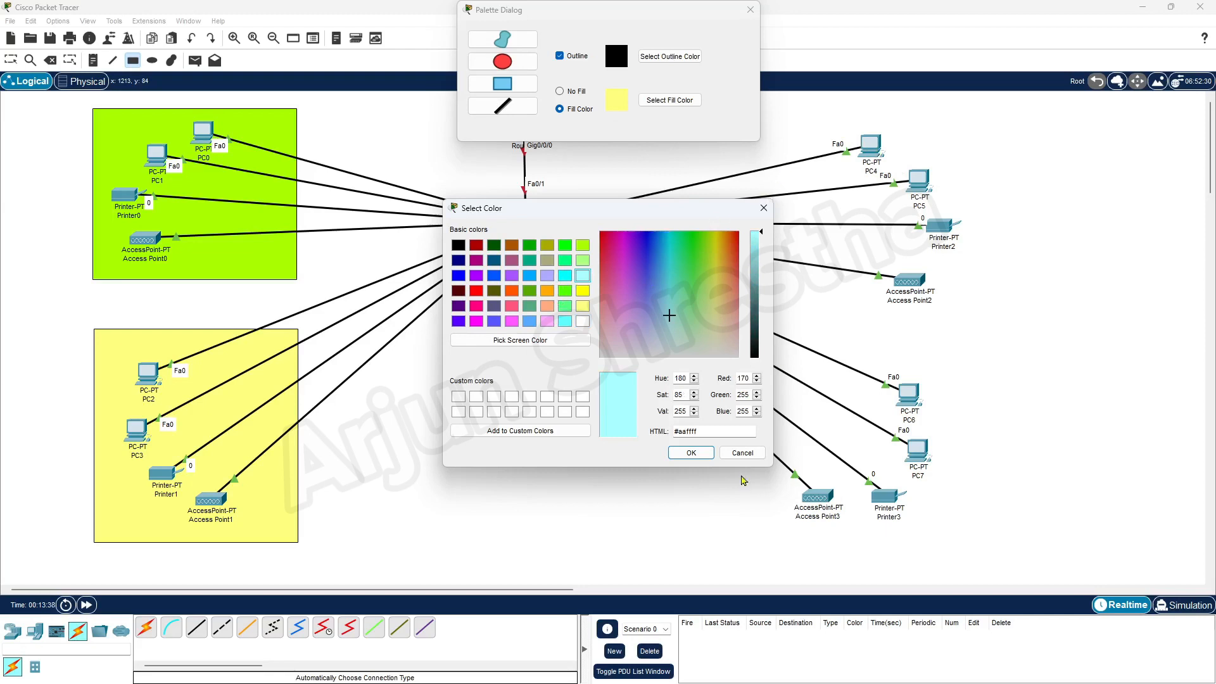
left_click(691, 452)
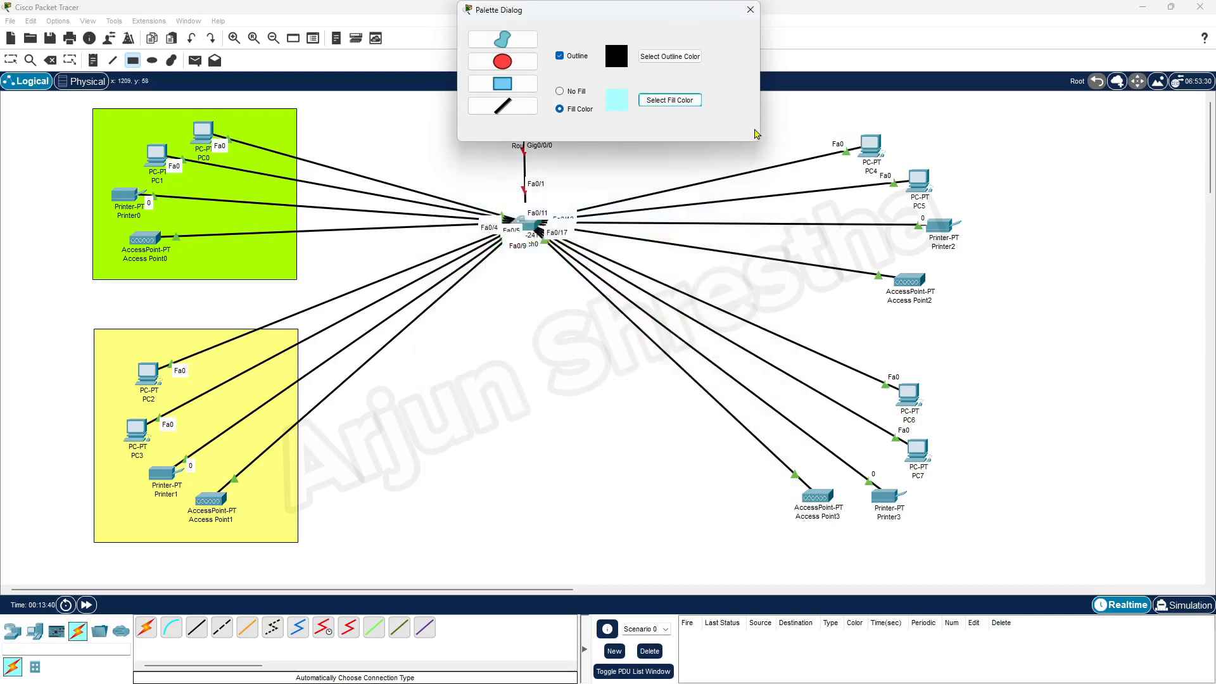
left_click_drag(631, 8, 498, 9)
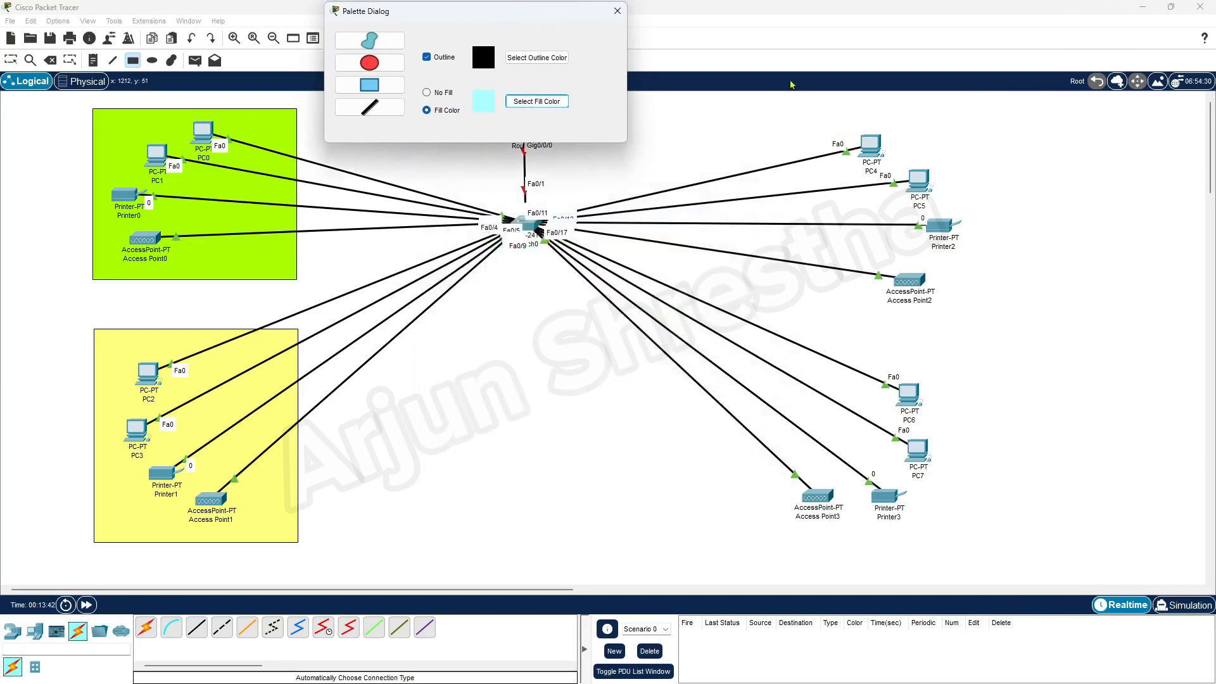
left_click_drag(745, 116, 978, 309)
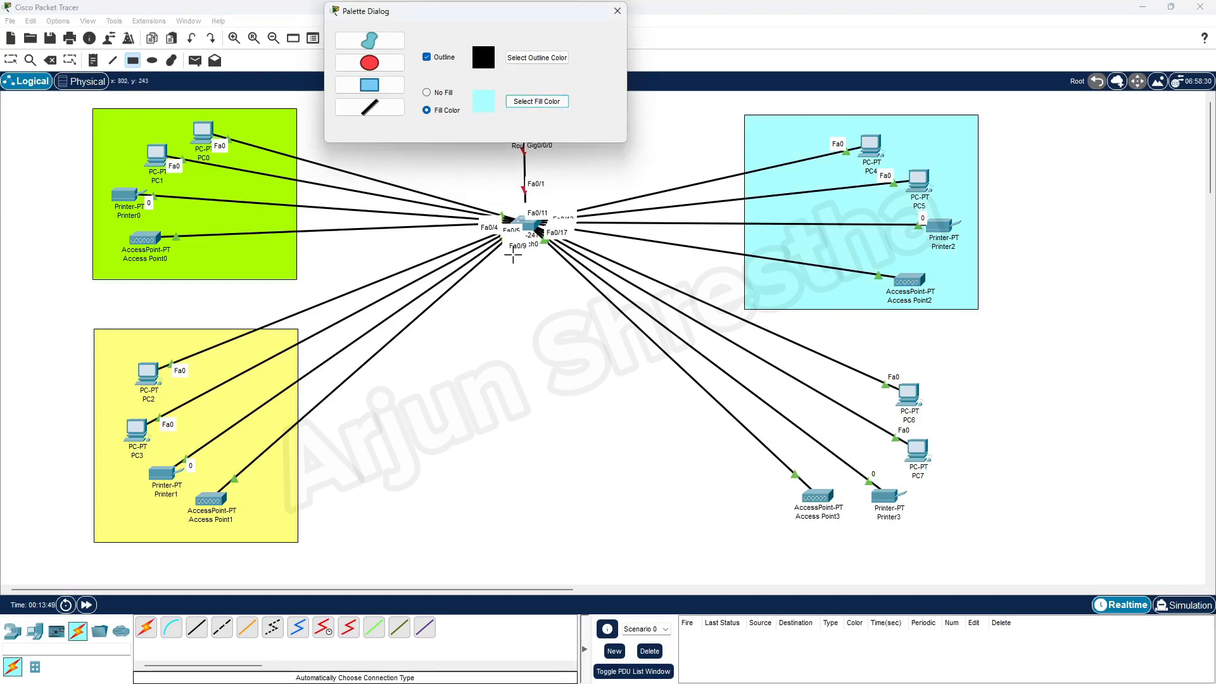
left_click(537, 101)
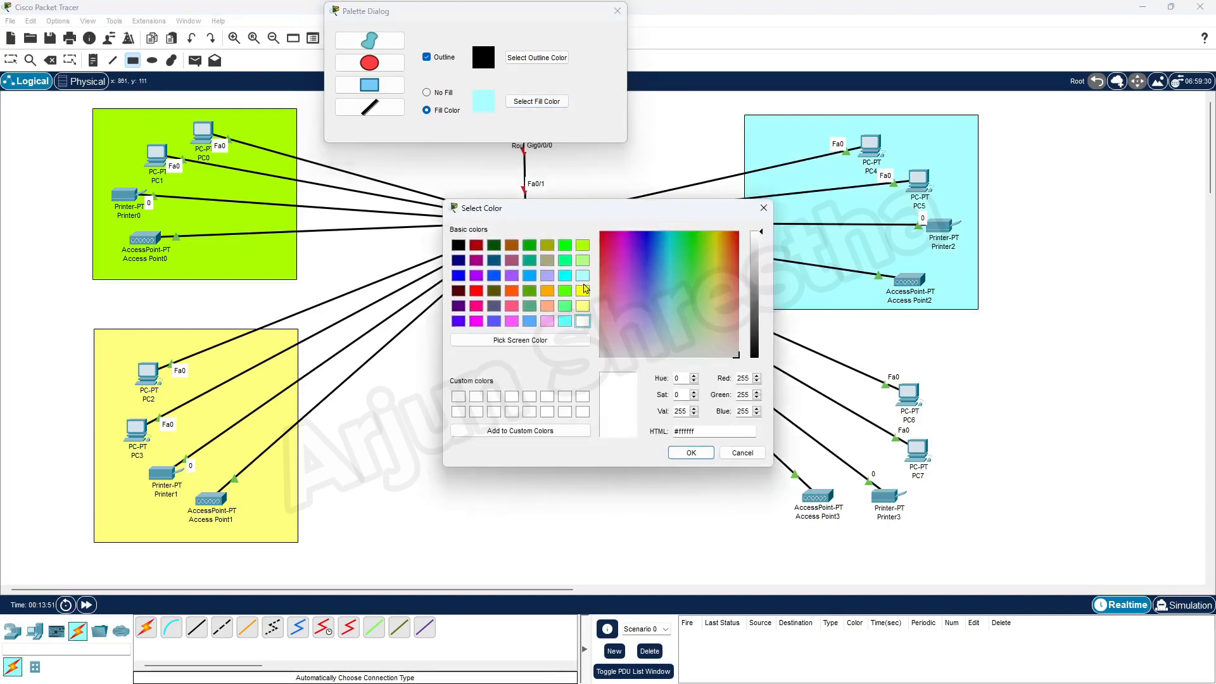
Draw a pink rectangle around PC6, PC7, Printer3 and Access Point3, then close the colour palette.
left_click(546, 322)
left_click(691, 452)
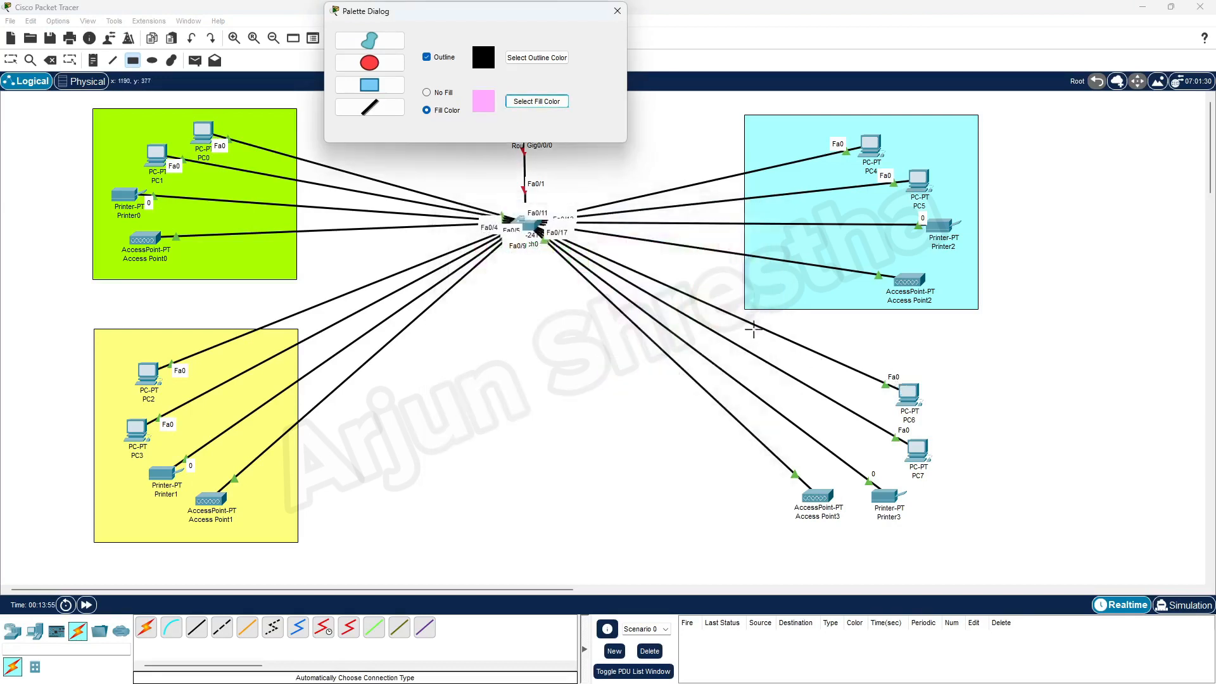
left_click_drag(746, 316, 977, 531)
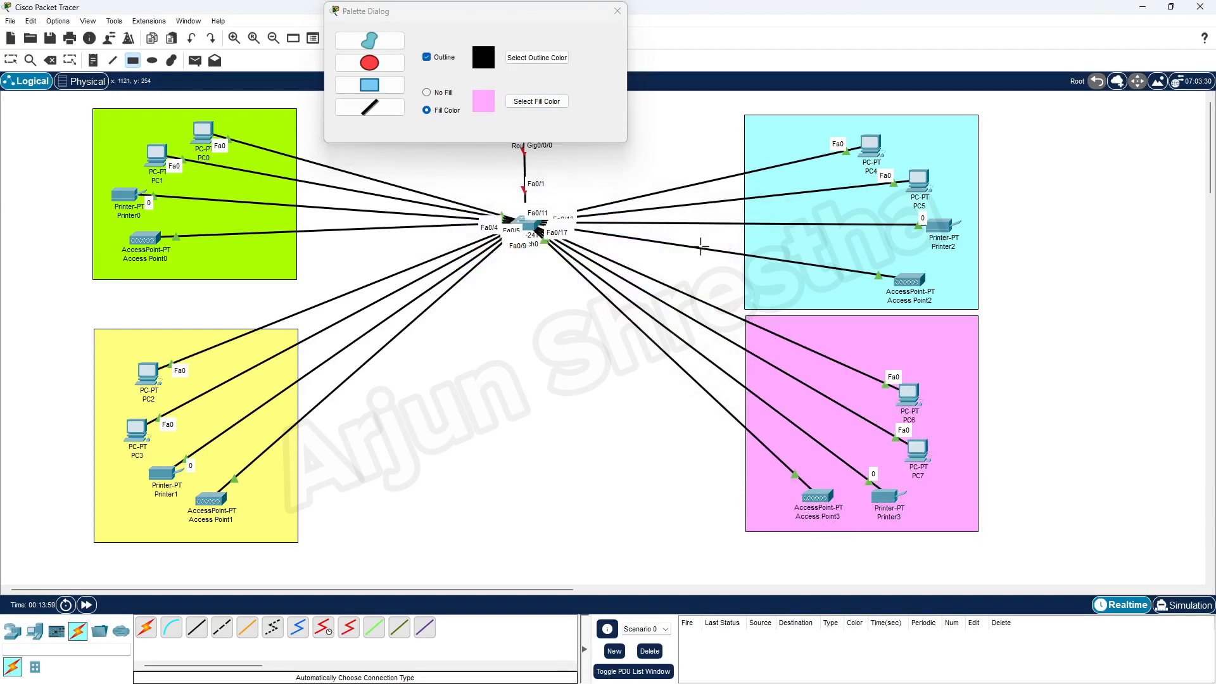
left_click(618, 11)
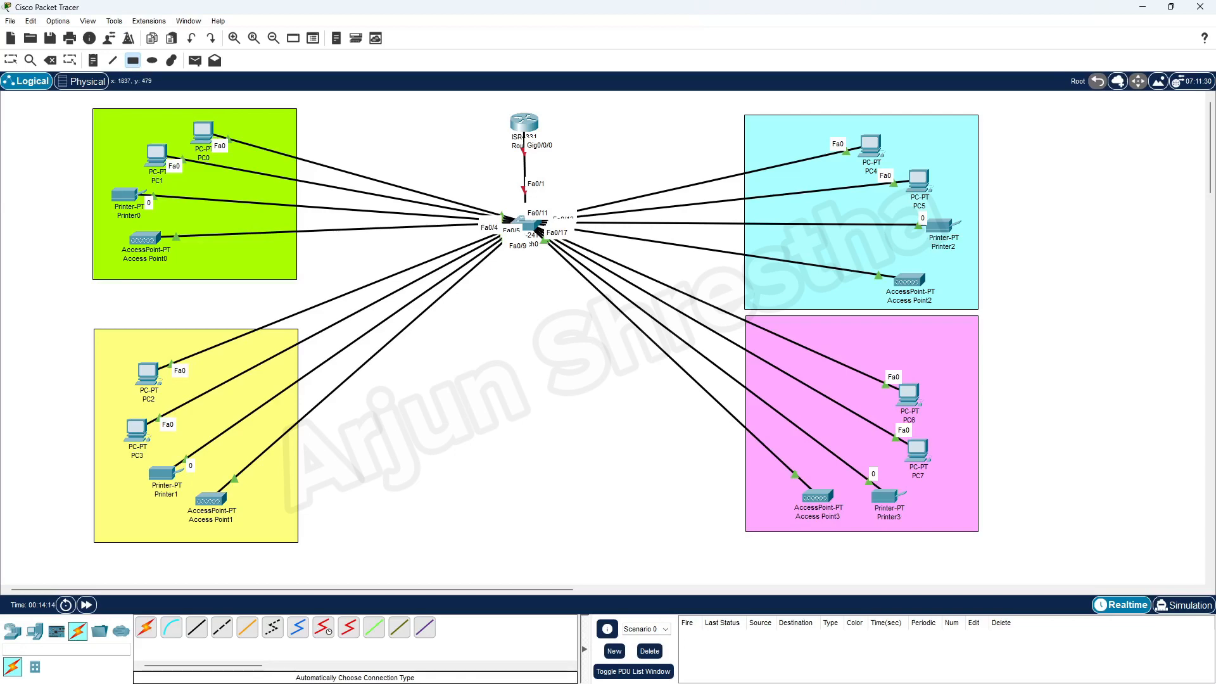
left_click_drag(1215, 69, 818, 36)
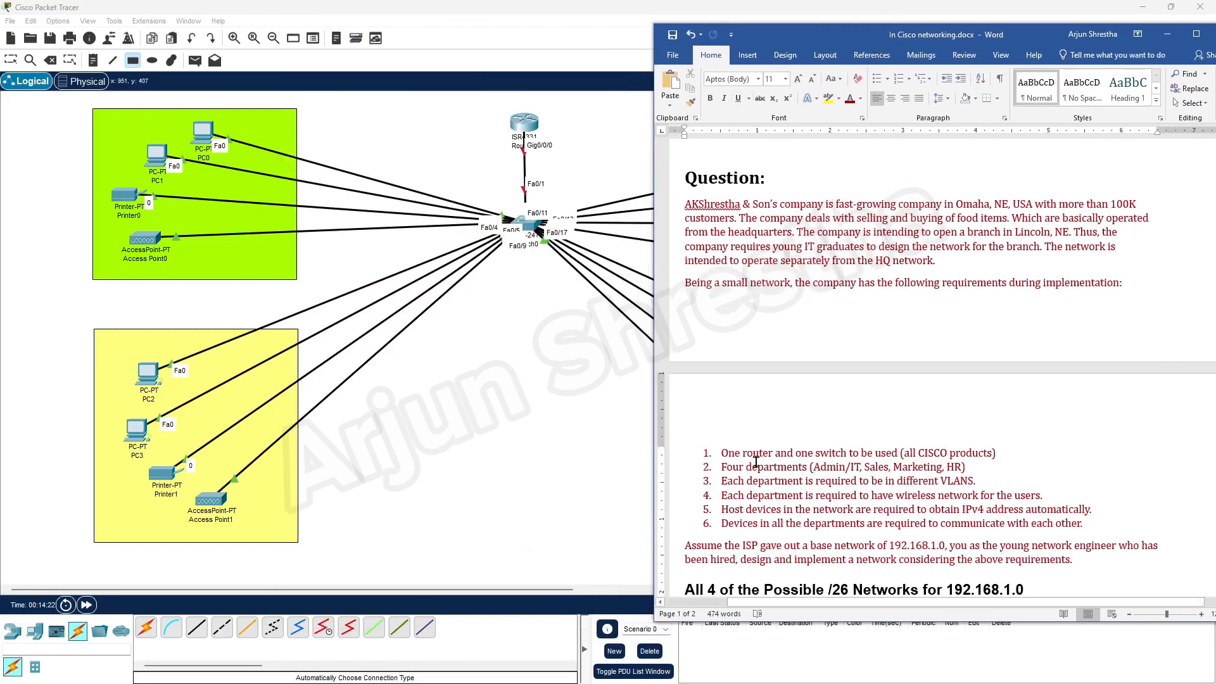
left_click_drag(721, 467, 980, 468)
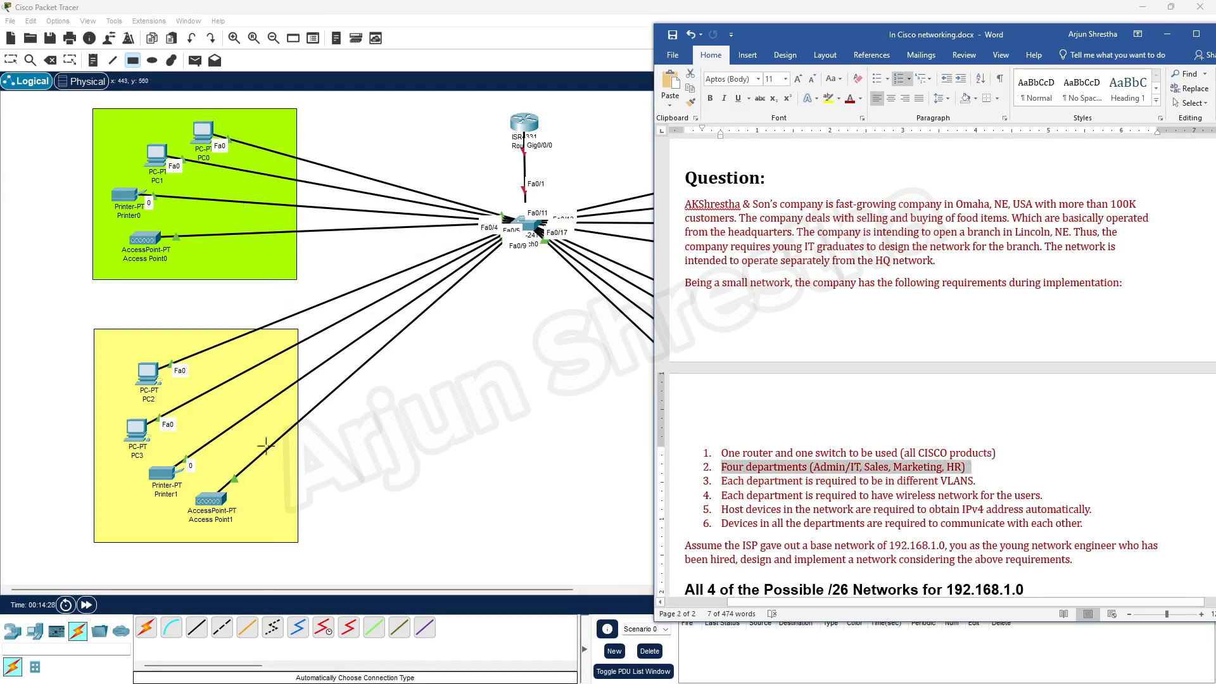
left_click_drag(860, 34, 1215, 95)
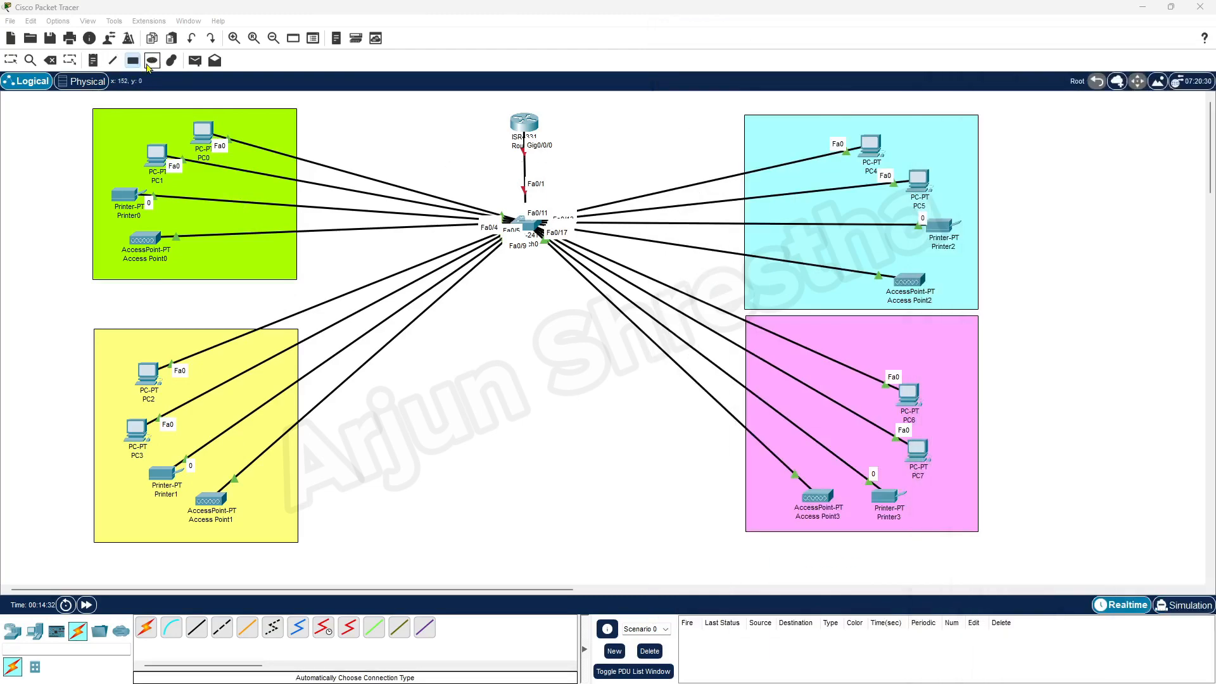
Add notes Admin/IT, Sales Dept., Marketing Dept. and HR Dept. in the green, yellow, cyan and pink zones.
left_click(93, 60)
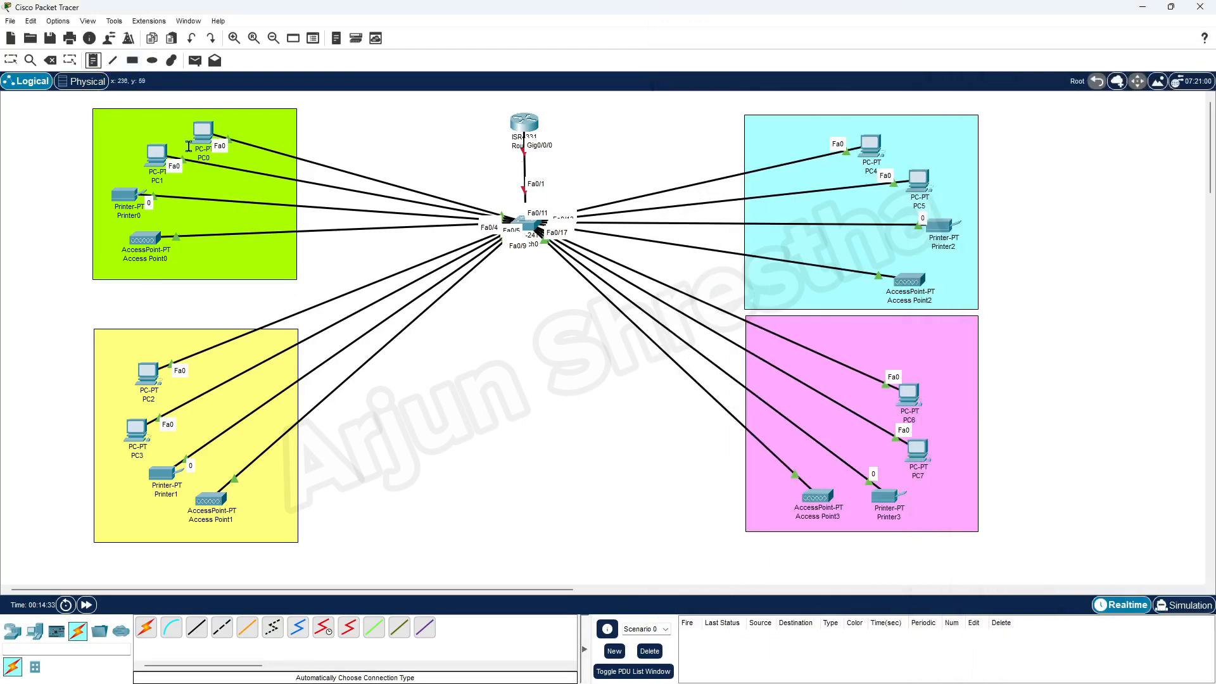
left_click(112, 123)
type("Admin/IT")
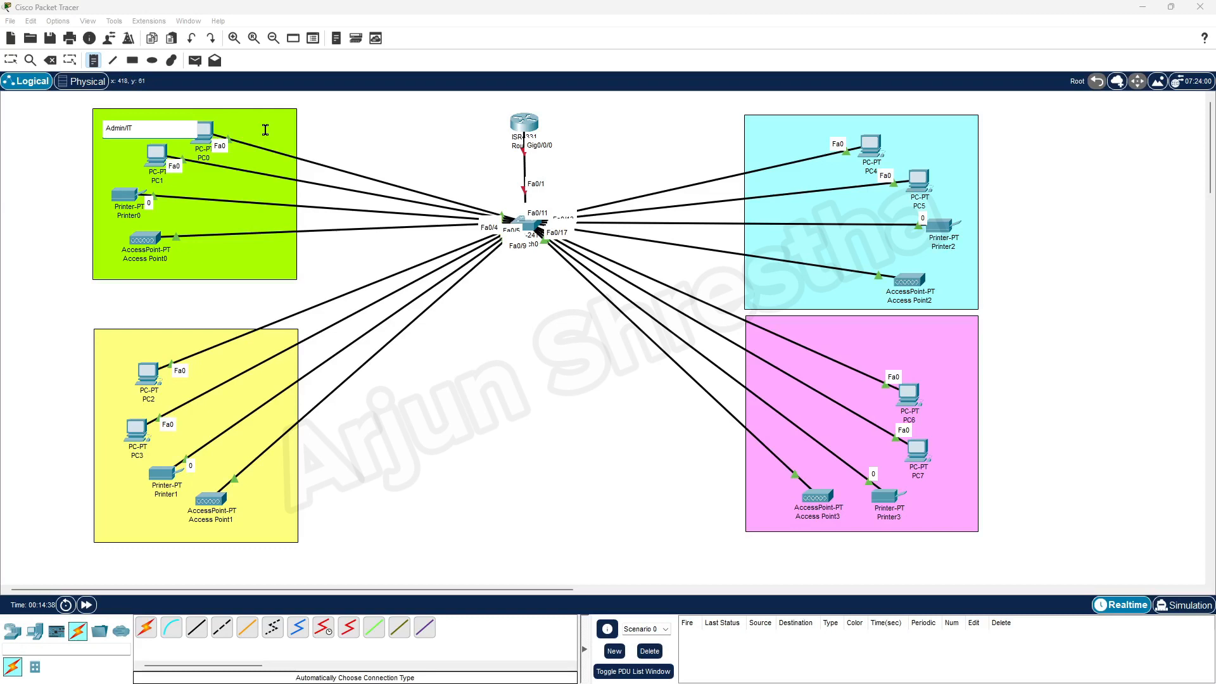
left_click(114, 345)
type("Sales Dept.")
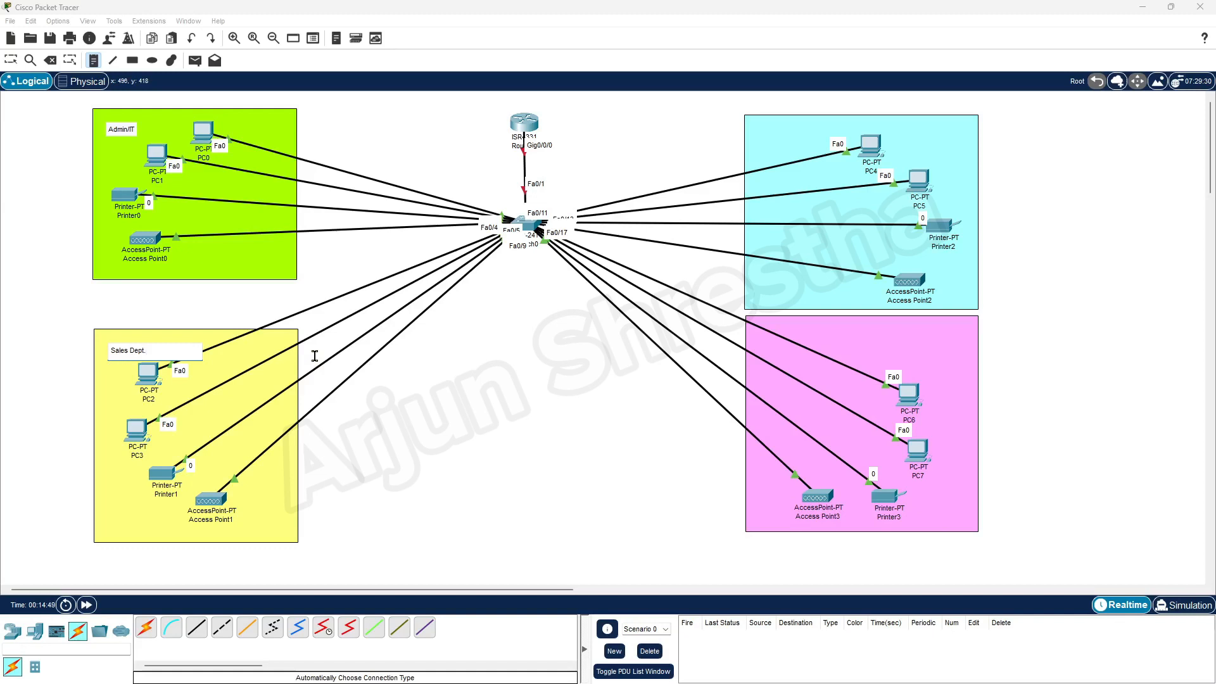
left_click(753, 125)
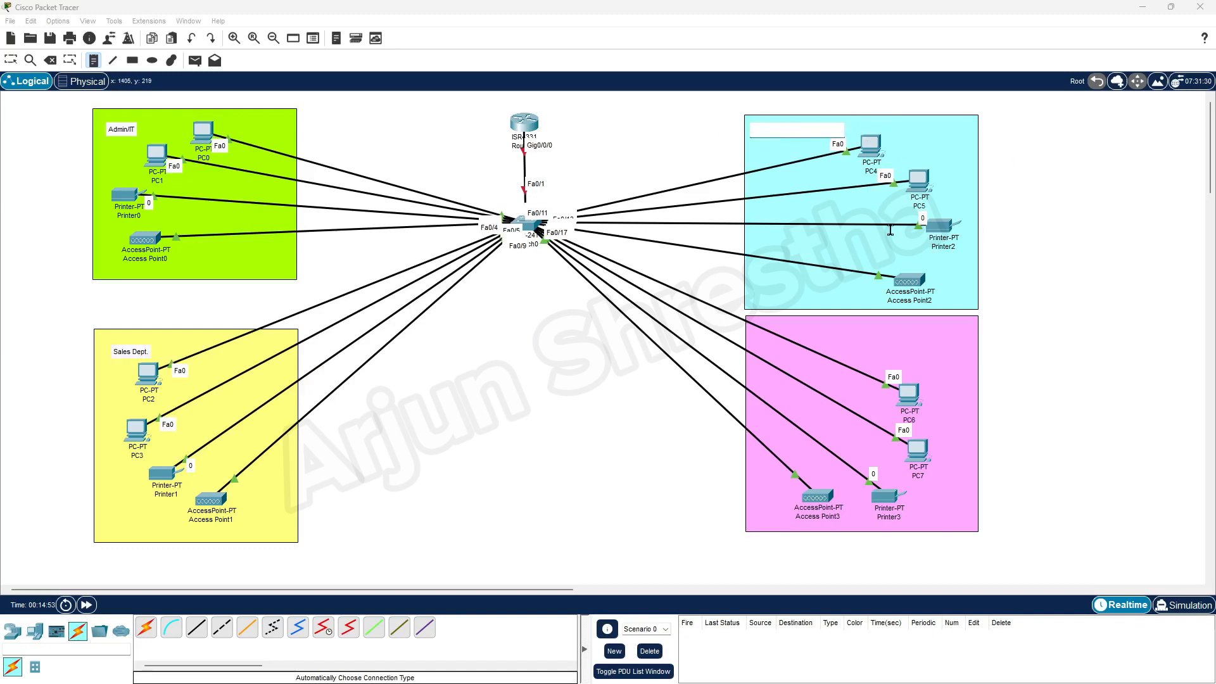
type("Marketing Dept.")
left_click(840, 326)
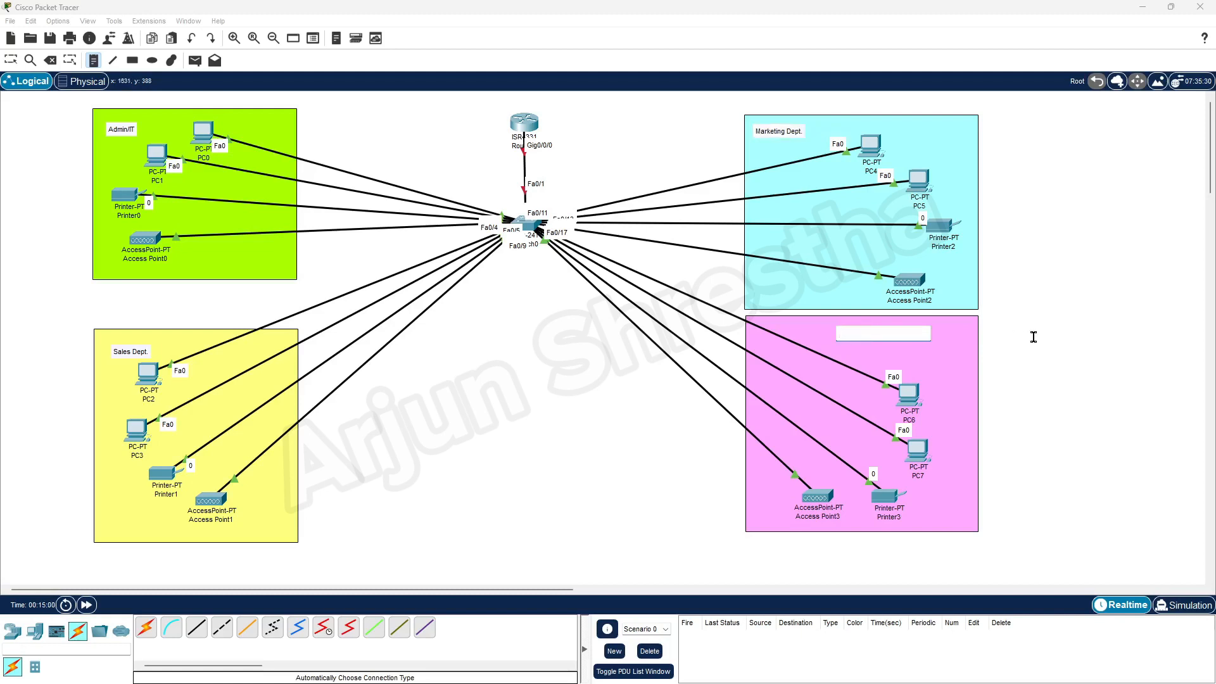
type("HR Dept.")
left_click(11, 61)
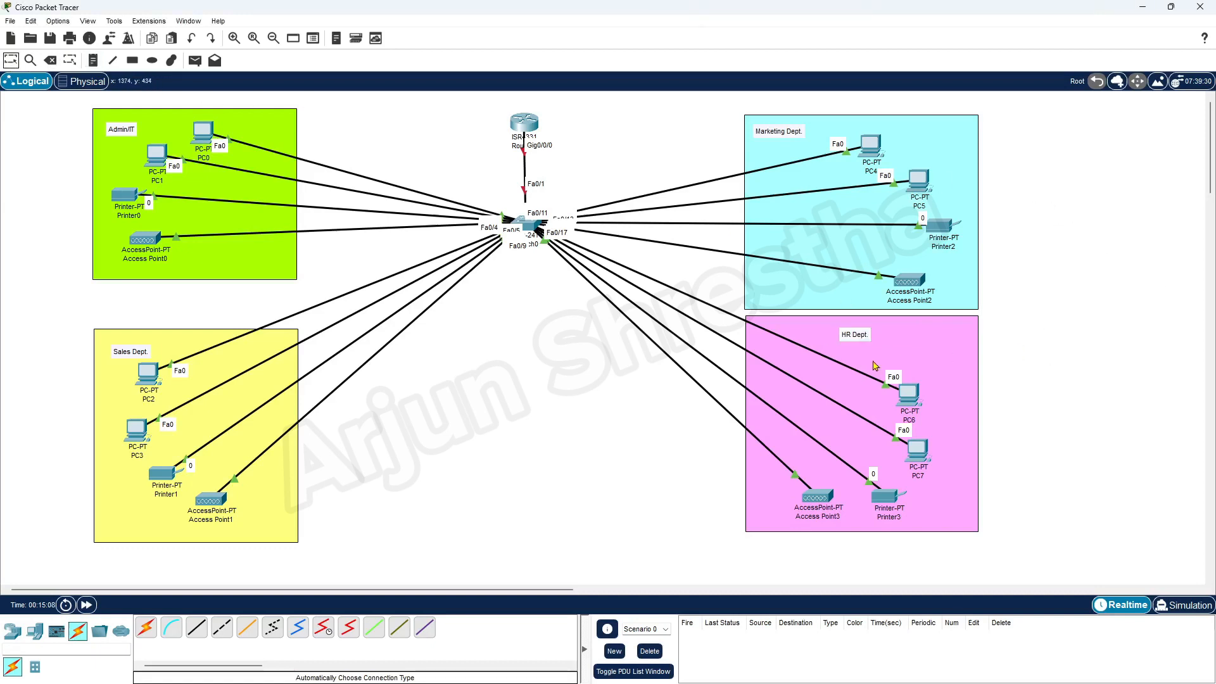
Nudge each department label into its zone's top-left corner and bring the Word requirements document back.
left_click_drag(854, 340, 802, 334)
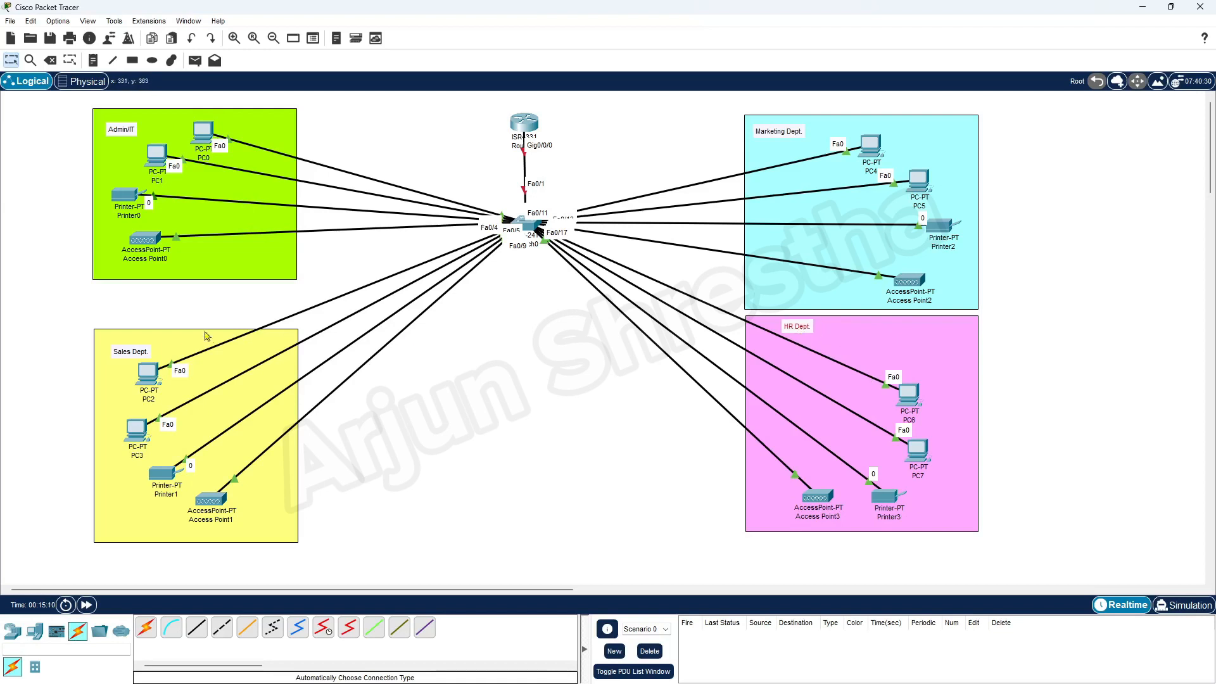
left_click_drag(141, 356, 131, 347)
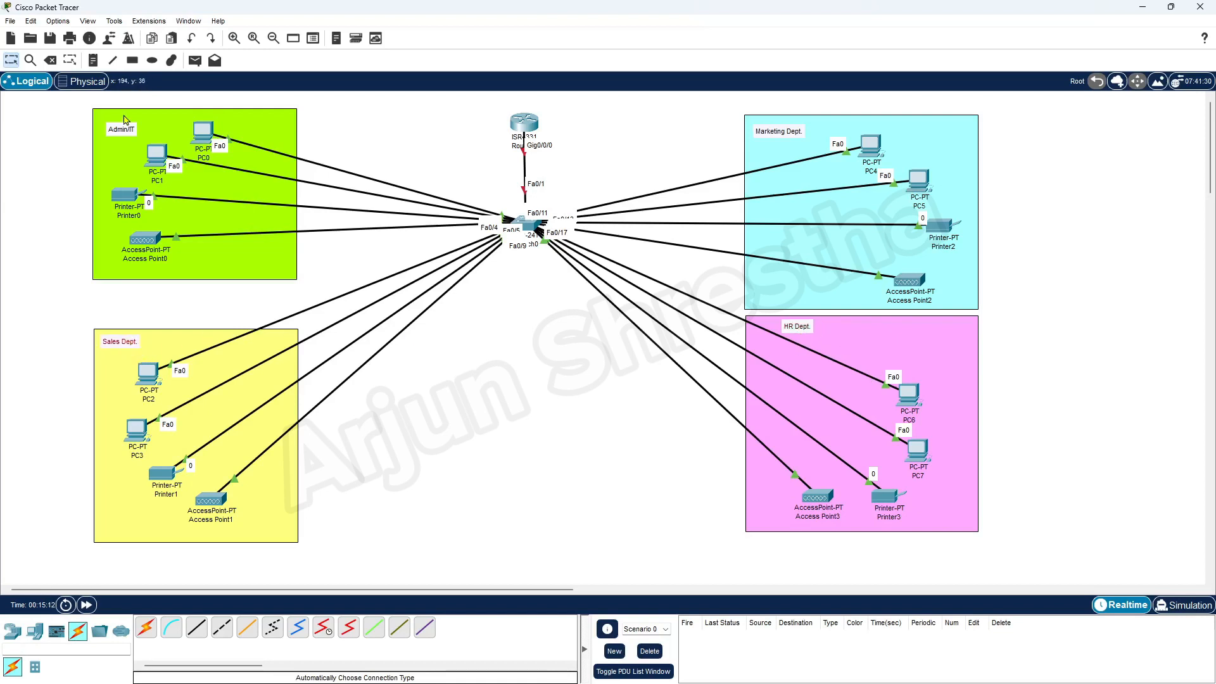
left_click_drag(124, 134, 117, 125)
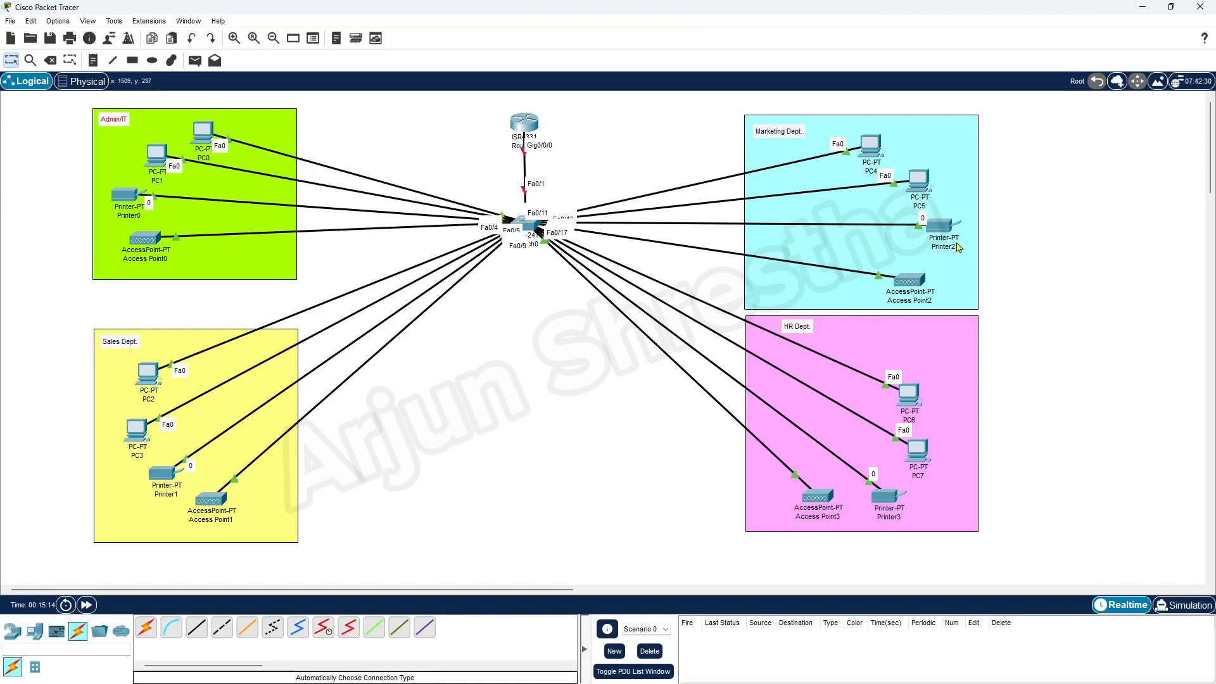
left_click_drag(765, 136, 761, 130)
left_click_drag(1215, 177, 692, 50)
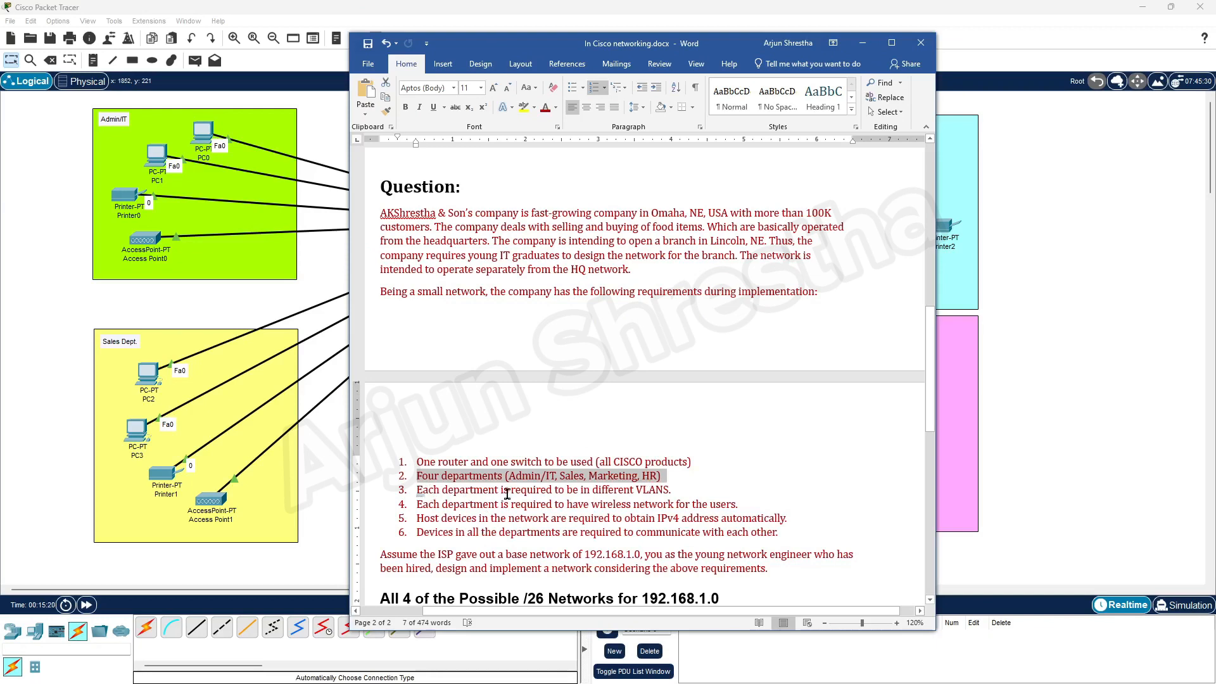
Highlight requirement 3 (departments in different VLANs) and bring the ChatGPT VLAN explanation into view.
left_click_drag(673, 490, 417, 490)
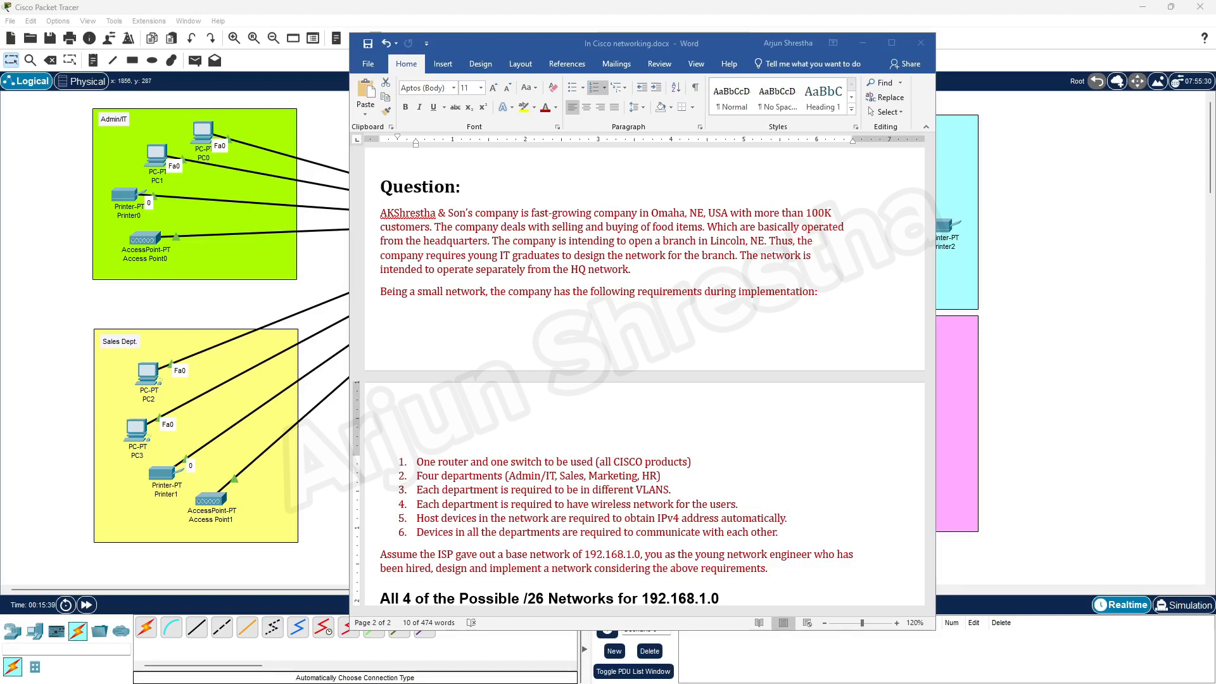
left_click_drag(1215, 127, 764, 50)
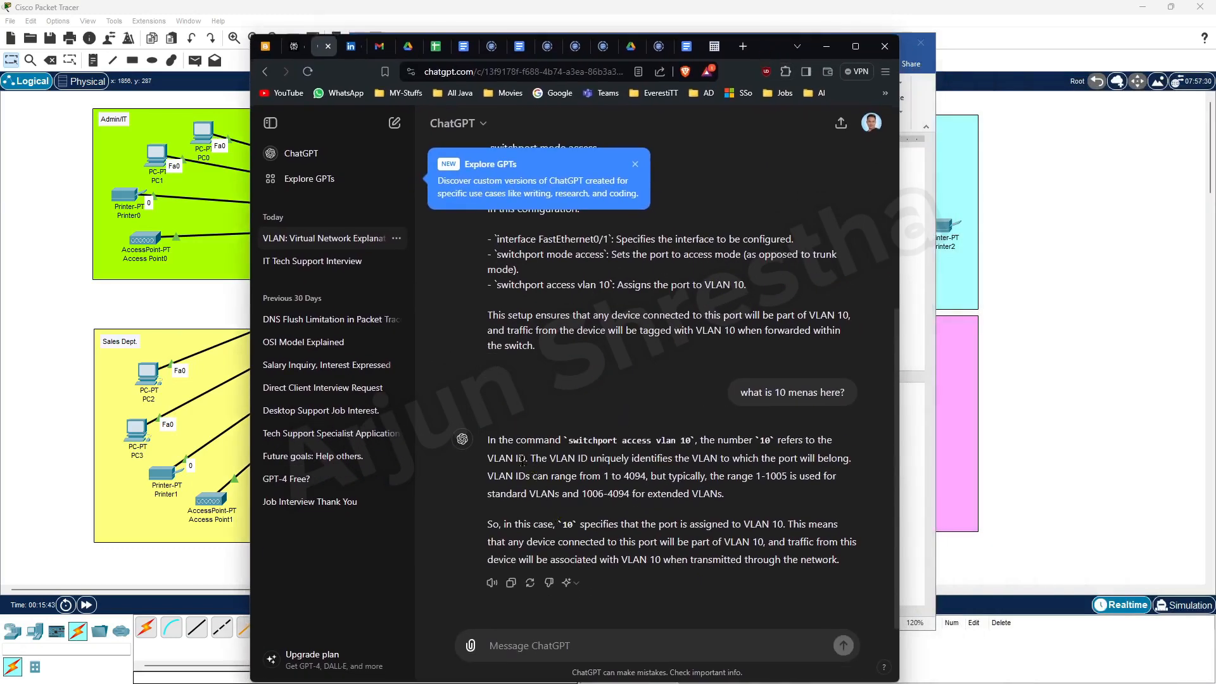
Highlight ChatGPT's notes on the standard VLAN range 1-1005 and the port assigned to VLAN 10, then return to Word.
scroll(740, 489, "up", 4)
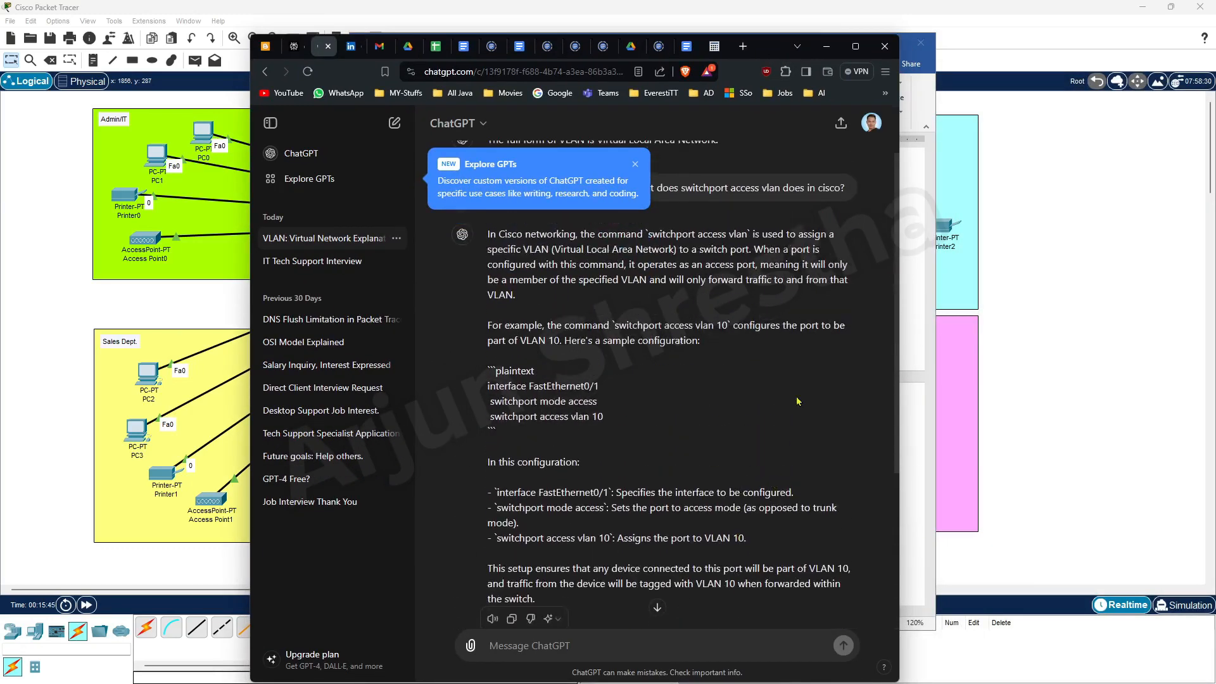
scroll(800, 399, "down", 4)
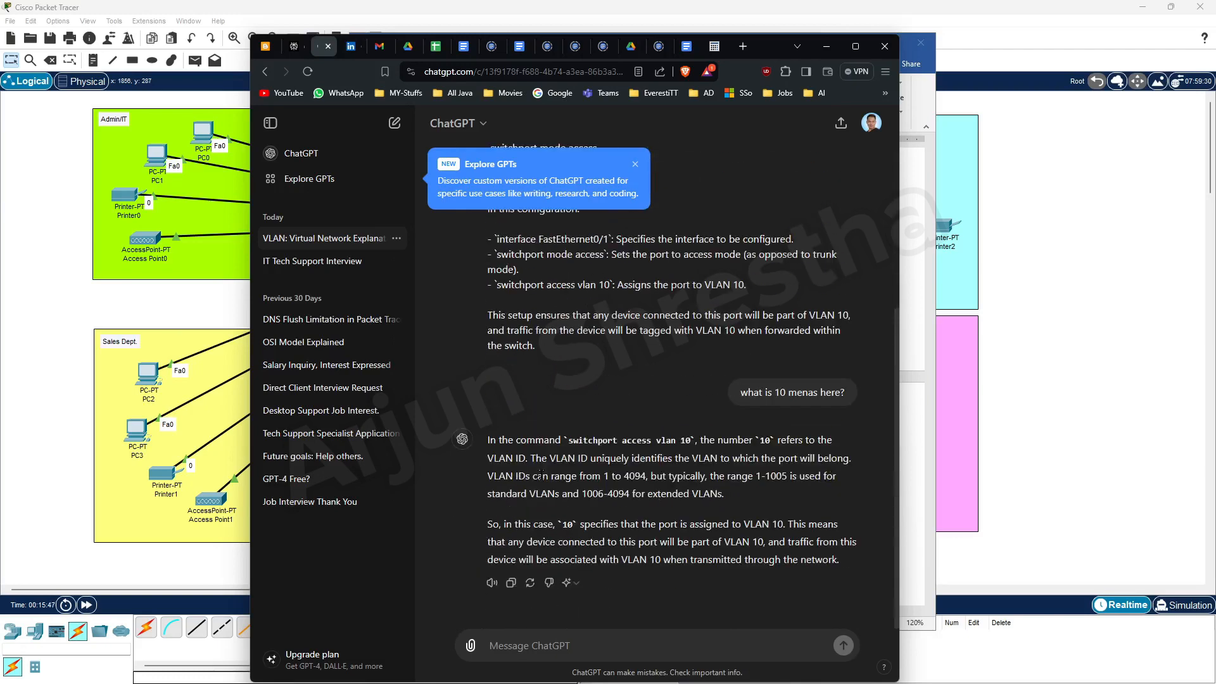
scroll(732, 445, "up", 5)
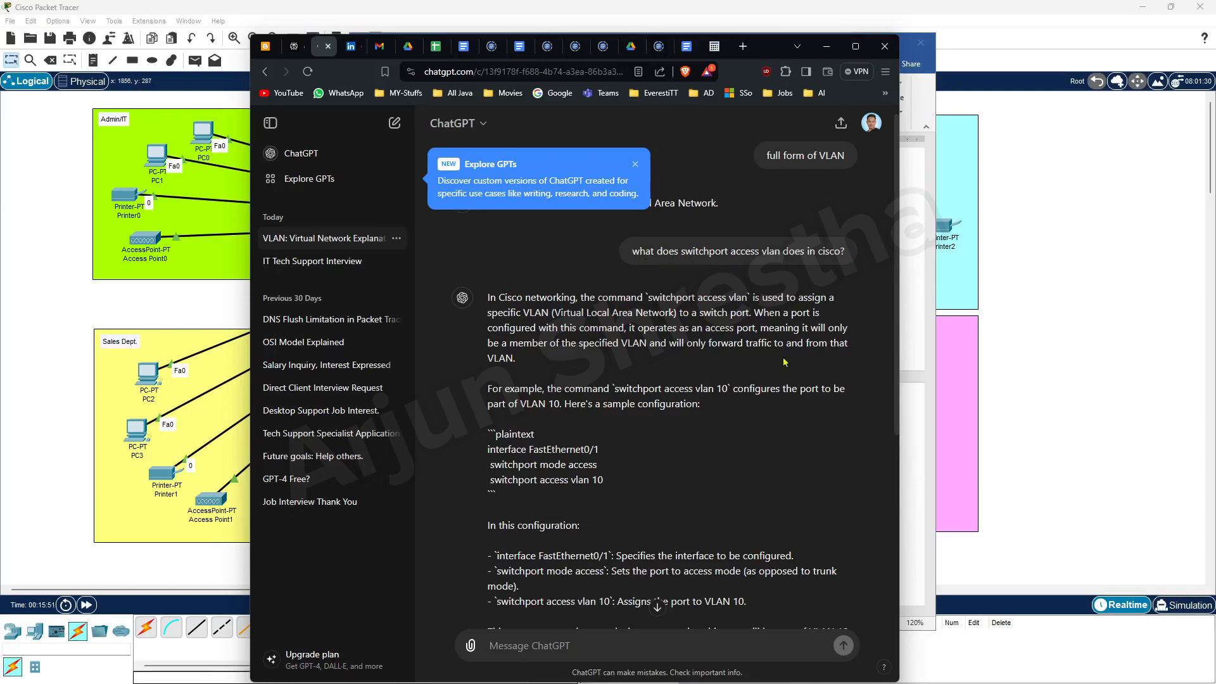
scroll(822, 460, "up", 1)
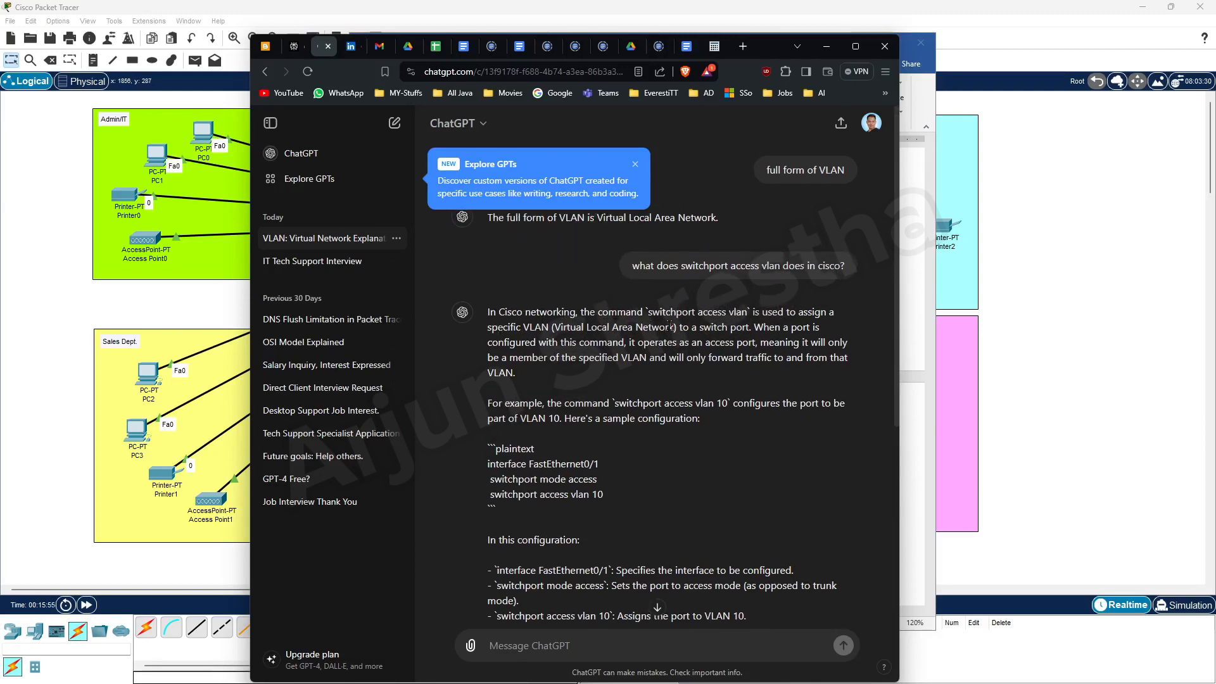
scroll(721, 497, "down", 5)
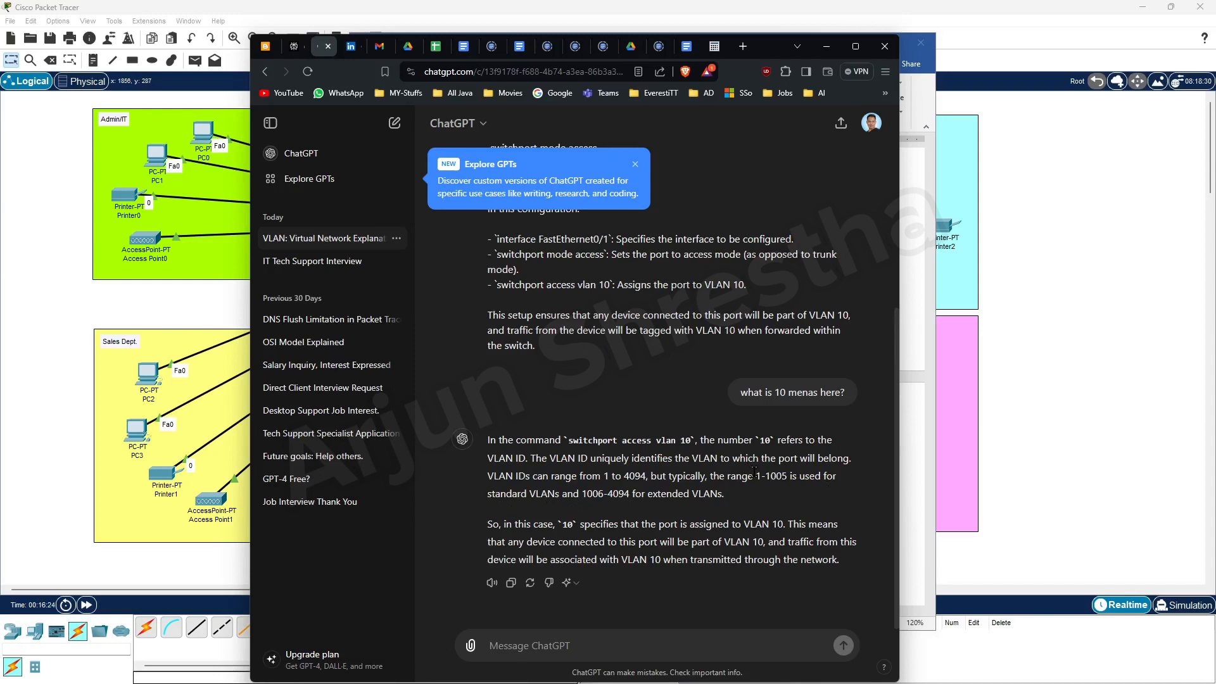
left_click_drag(754, 472, 790, 476)
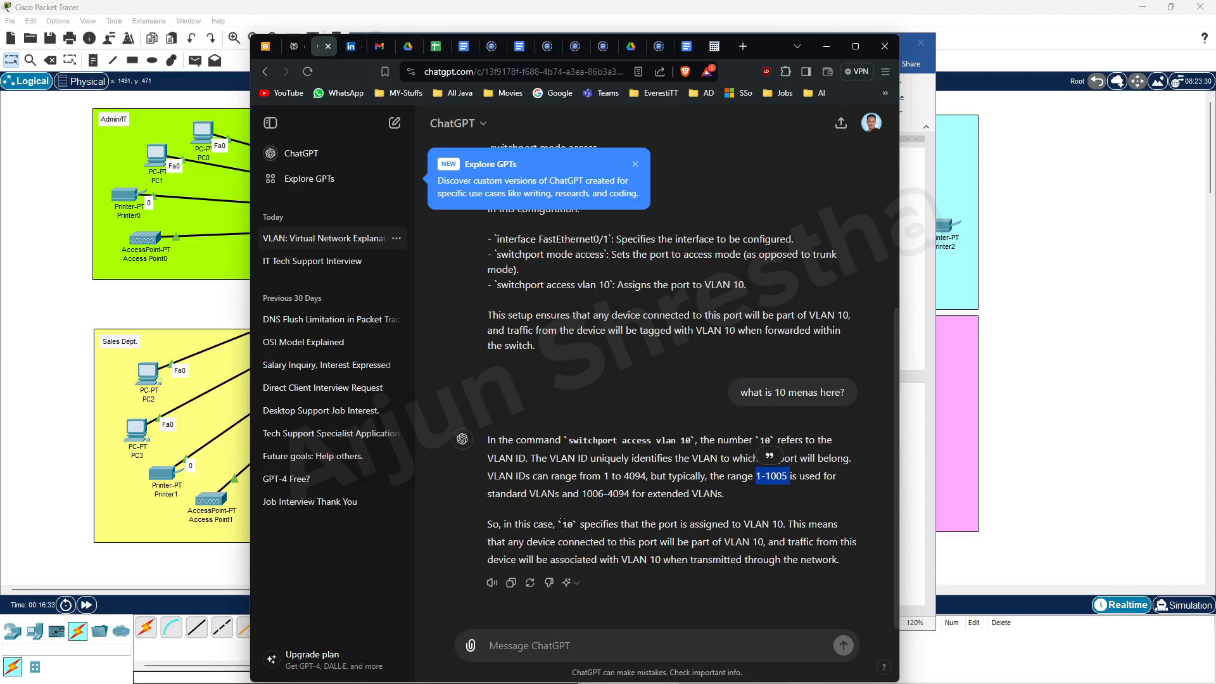
left_click_drag(560, 524, 589, 525)
left_click_drag(663, 526, 787, 526)
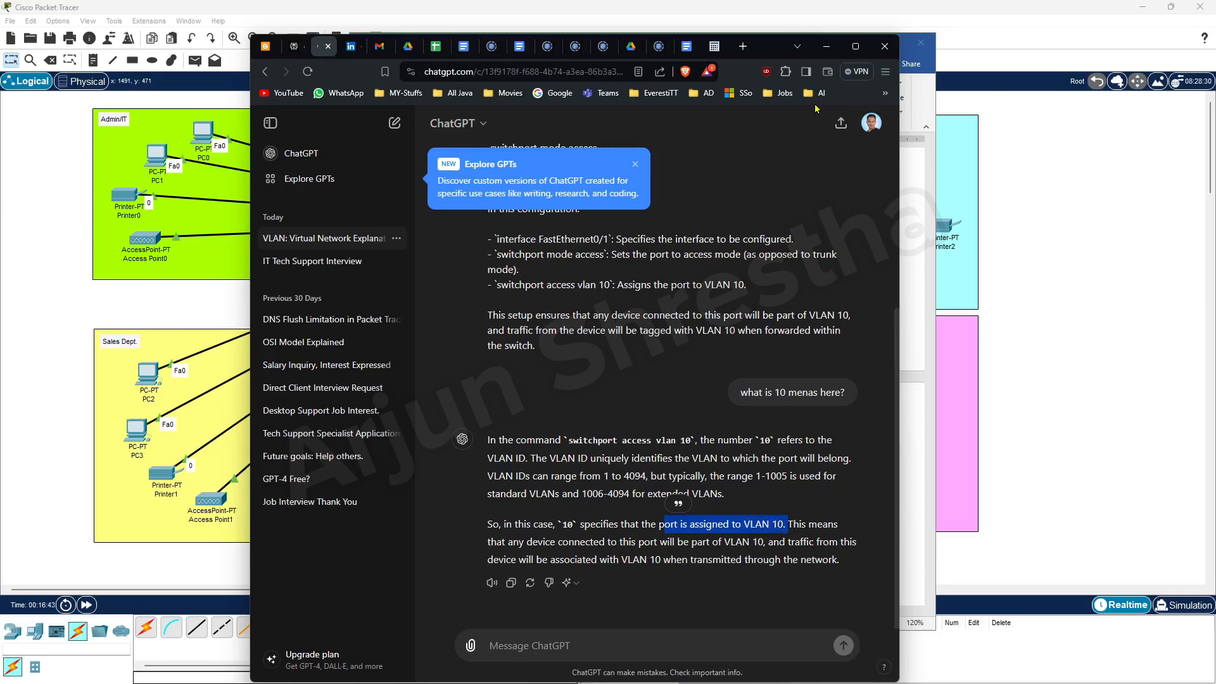
left_click(826, 46)
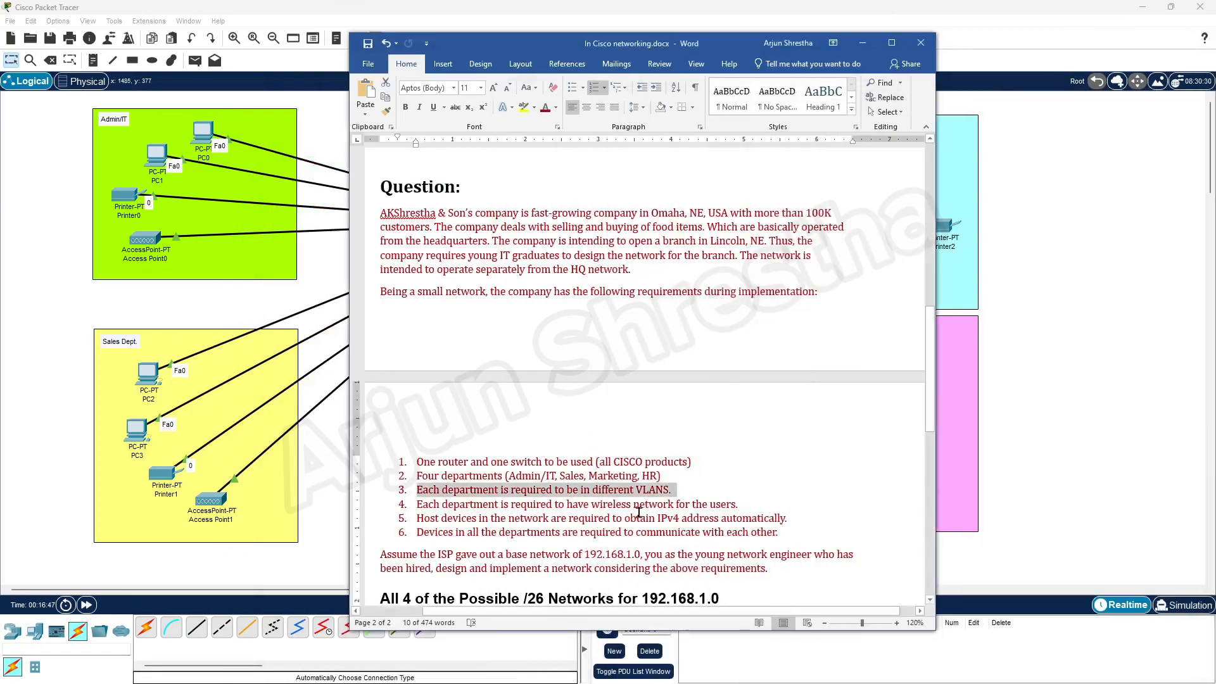
Minimize Word to reveal the Packet Tracer topology.
left_click(862, 43)
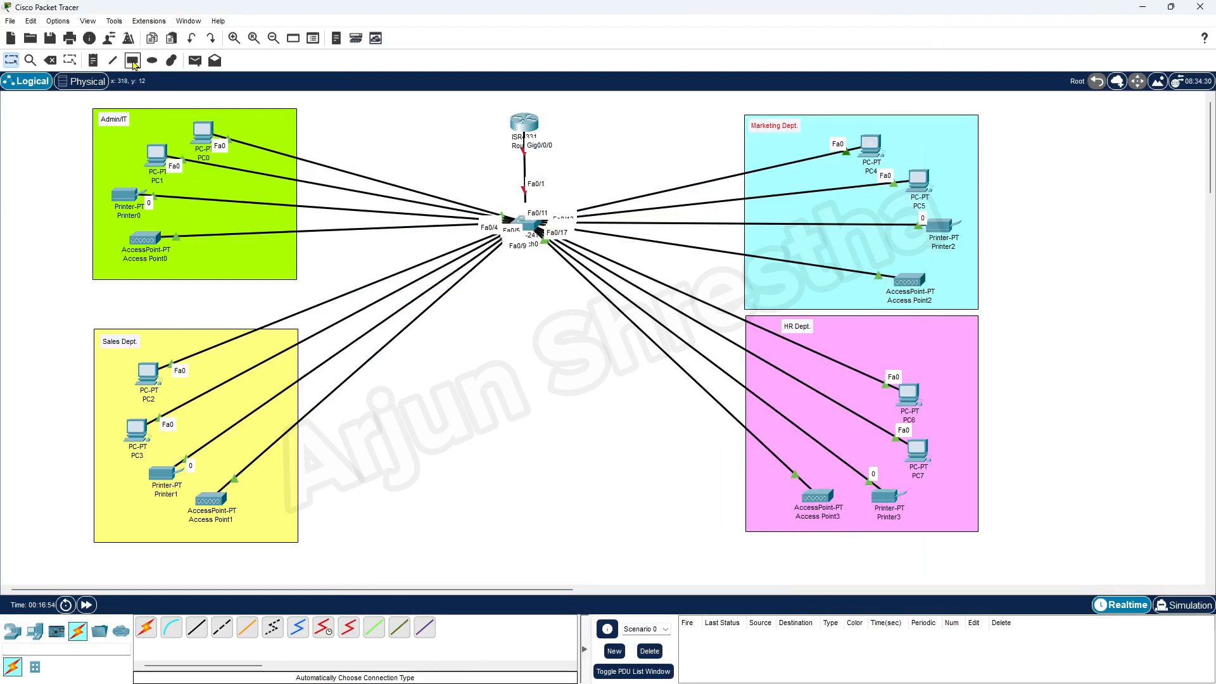
Add notes VLAN 10, VLAN 20, VLAN 30 and VLAN 40 in the Admin/IT, Sales, Marketing and HR zones.
left_click(133, 62)
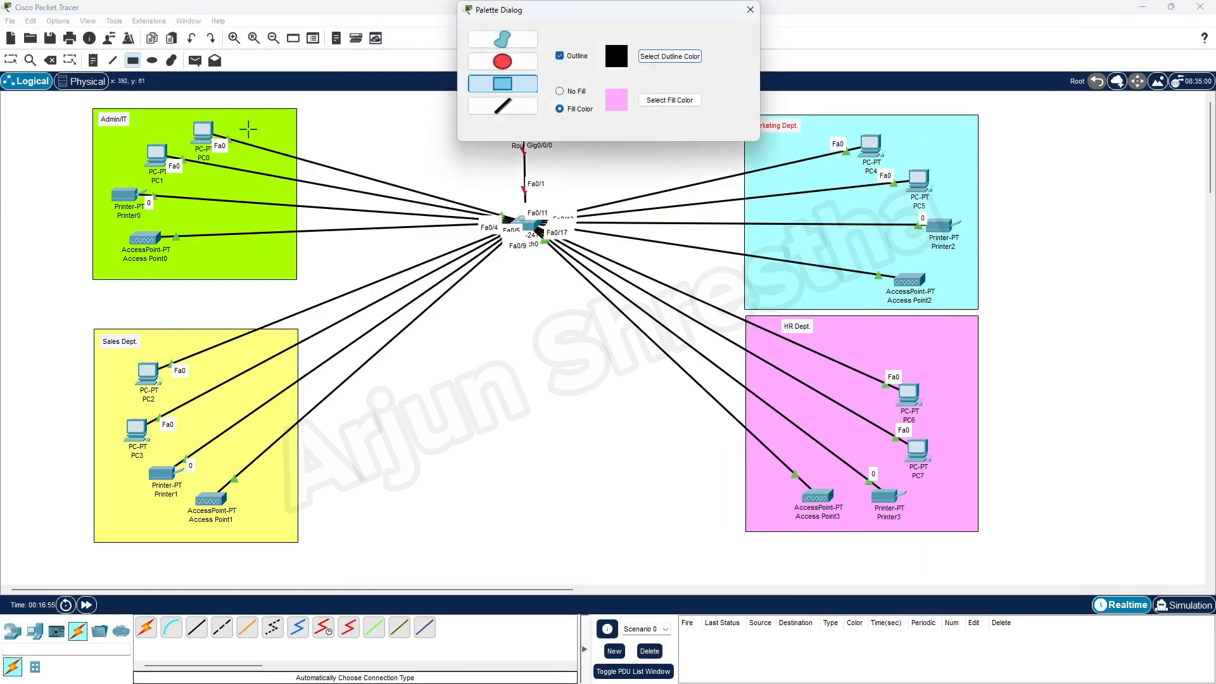
left_click(751, 11)
left_click(93, 60)
left_click(234, 117)
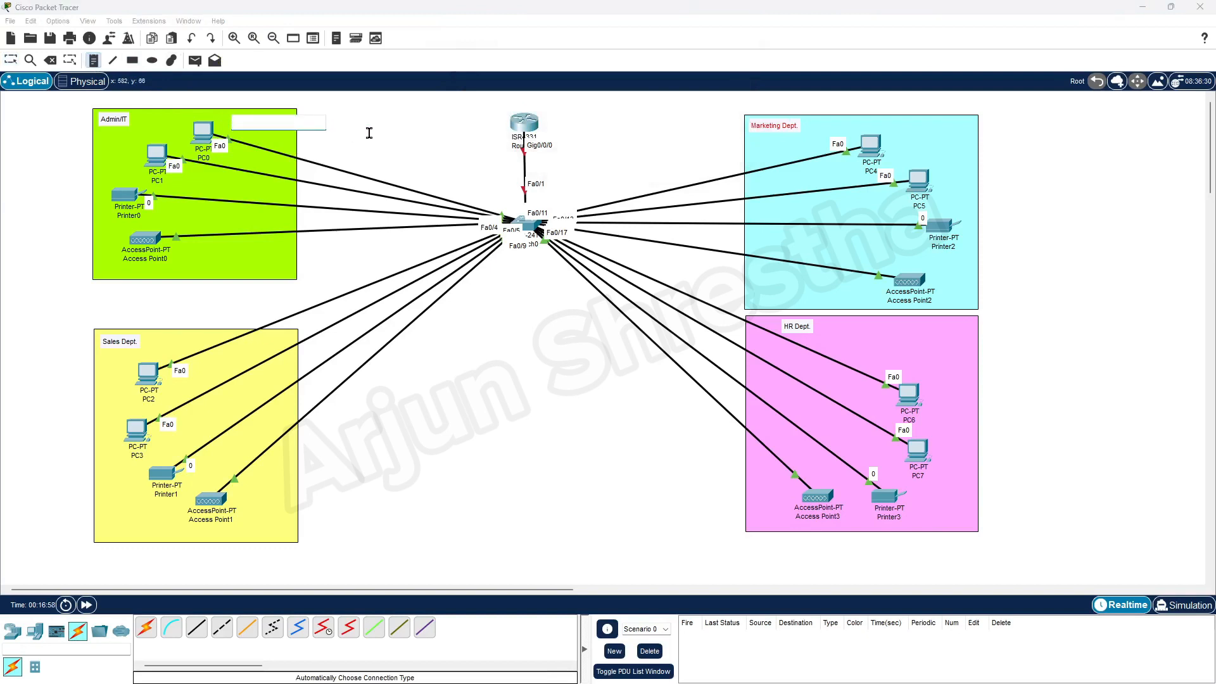
type("V")
left_click(99, 354)
type("VLA")
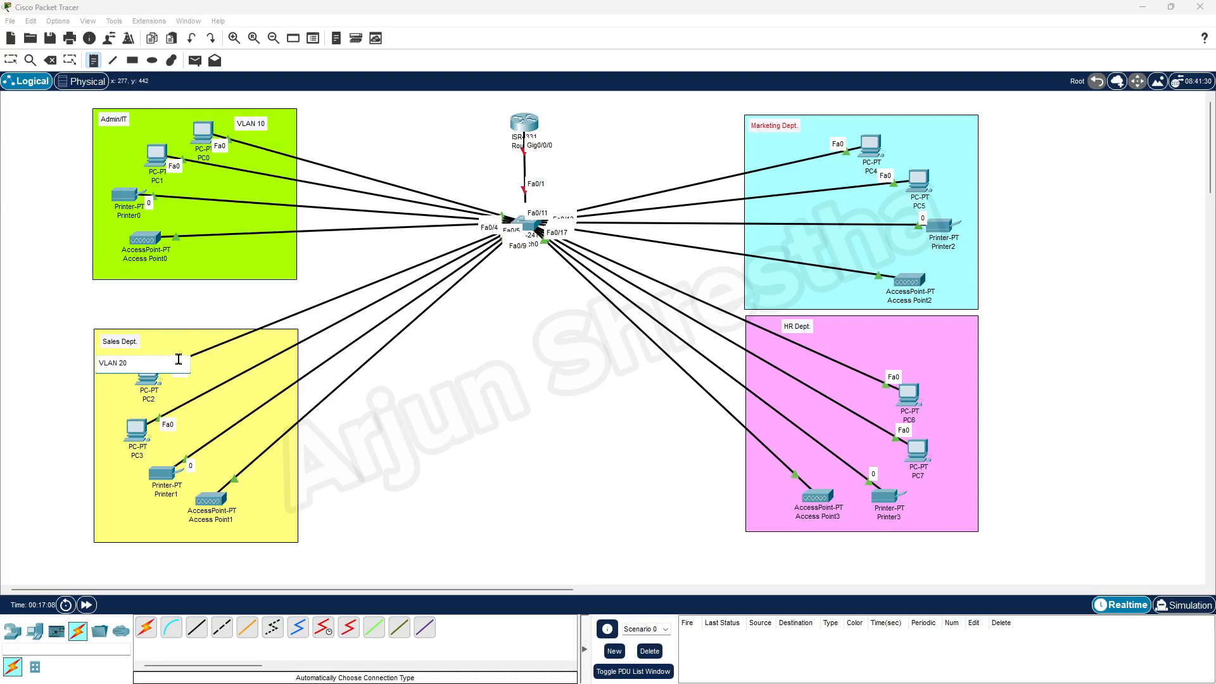
left_click(910, 125)
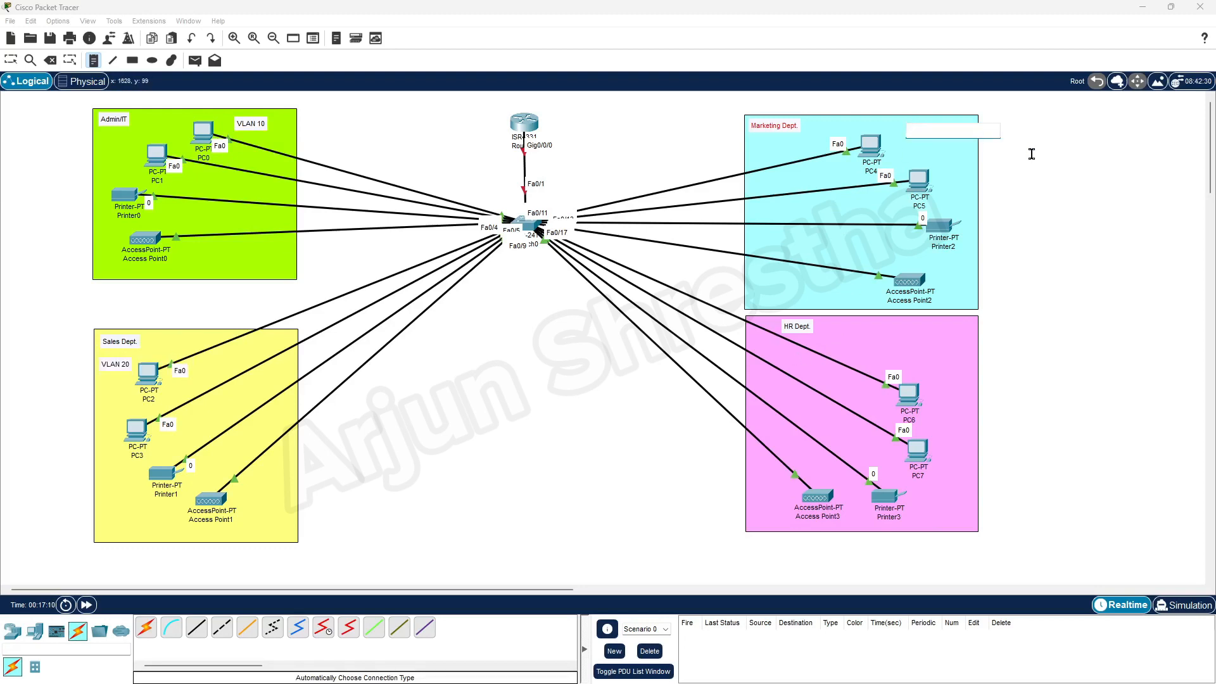
type("VLAN 30")
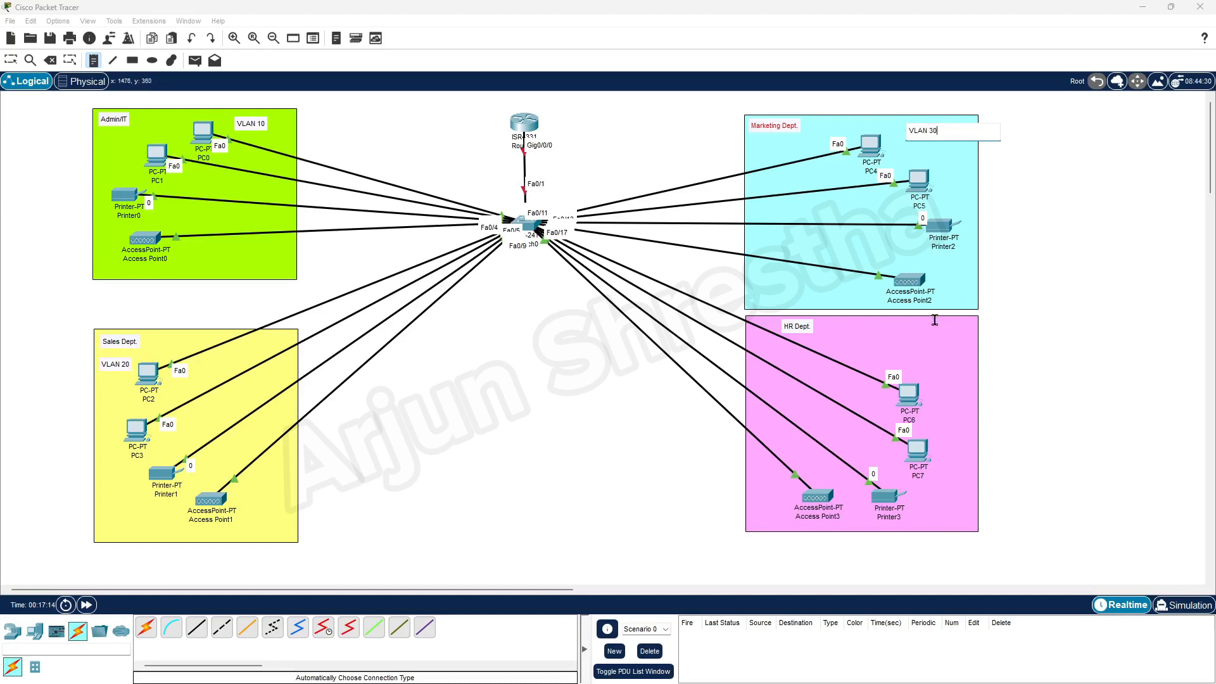
left_click(899, 331)
type("VLAN 40")
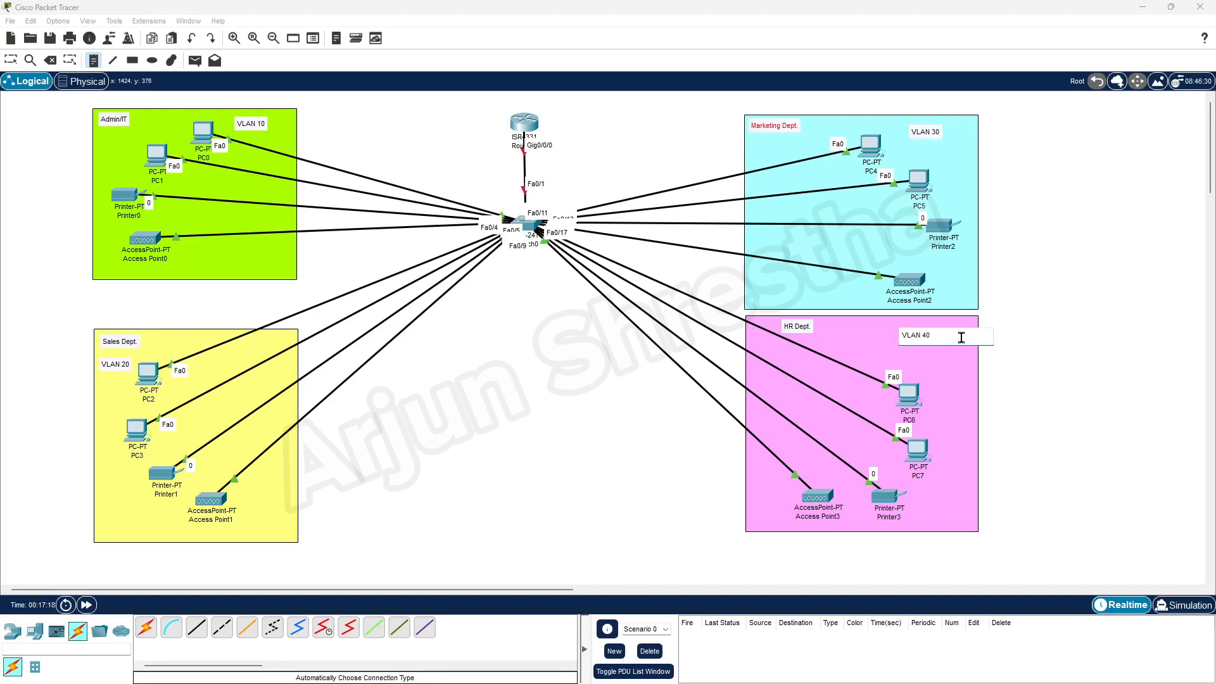
left_click(12, 62)
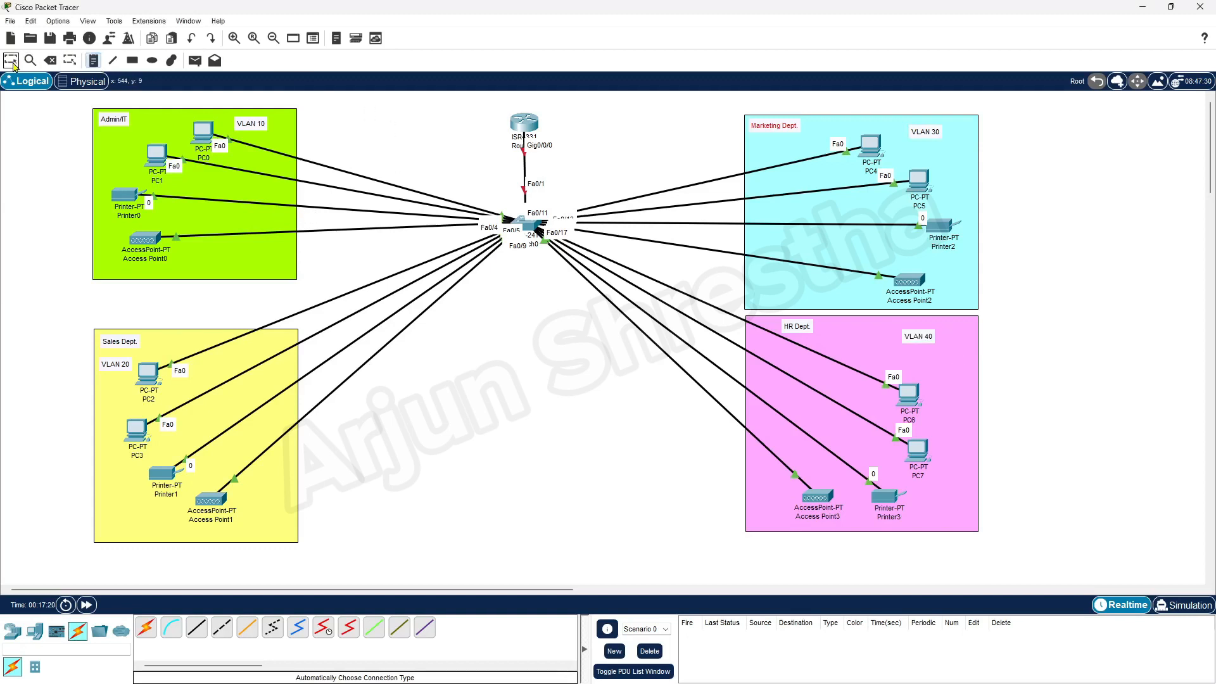
Move each VLAN note beside its department label.
left_click_drag(918, 339, 839, 332)
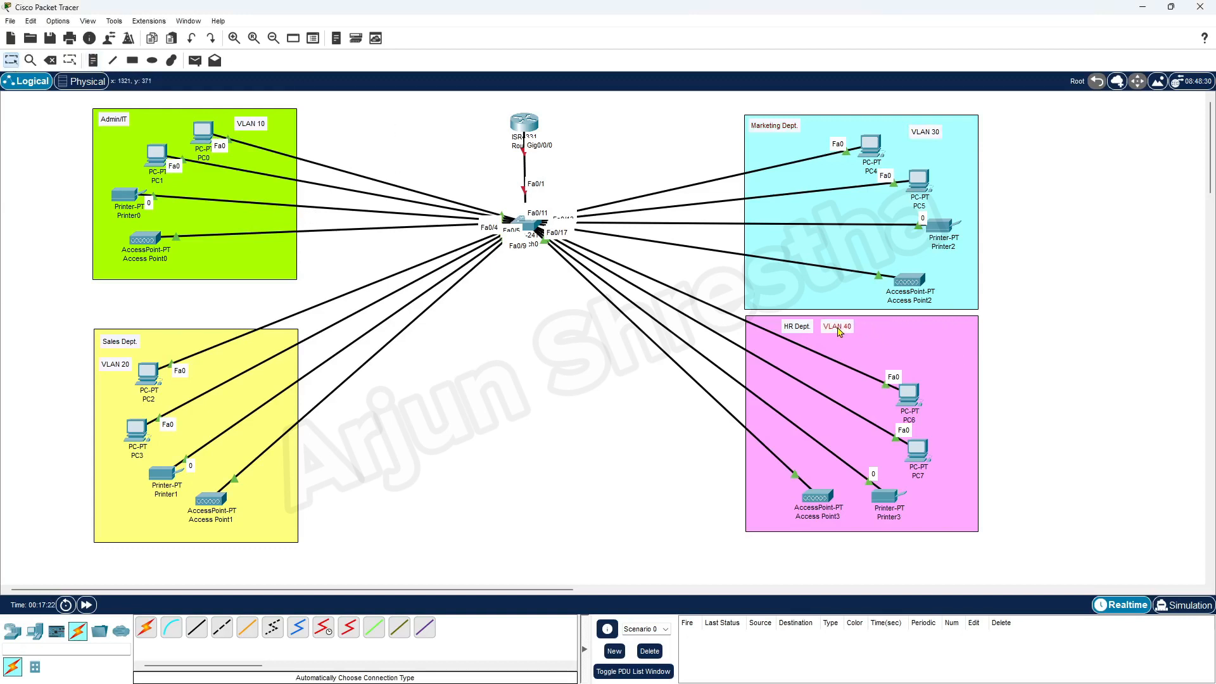
left_click_drag(921, 138, 817, 132)
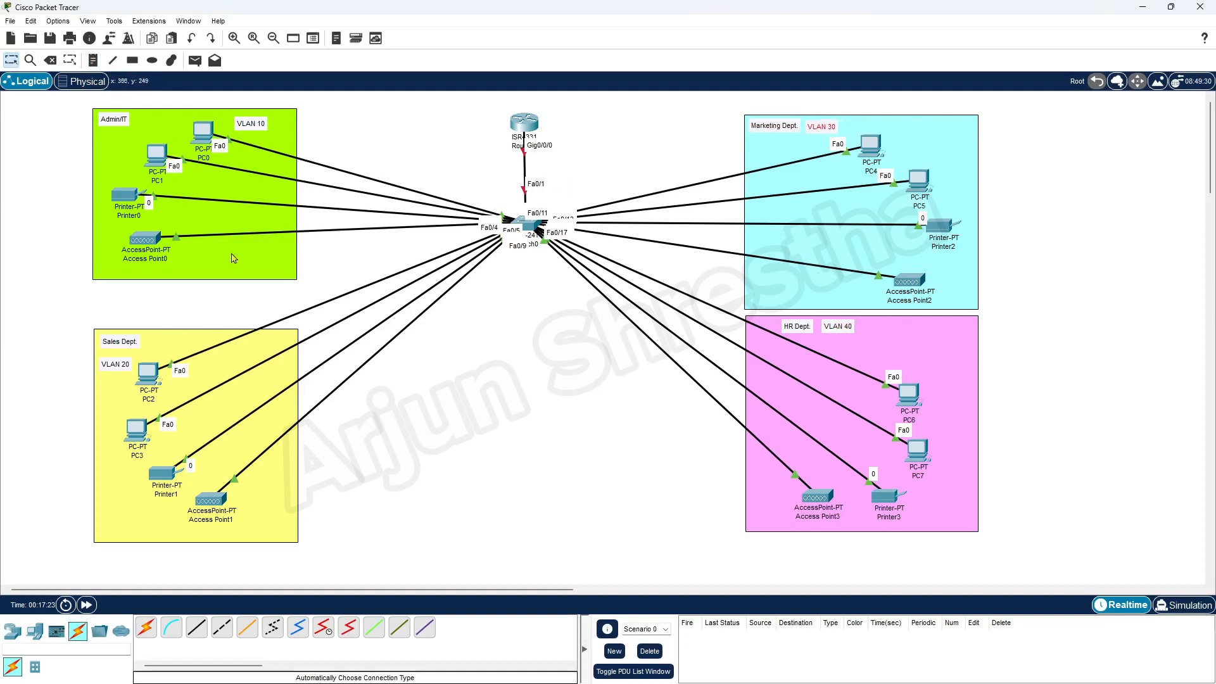
left_click_drag(243, 130, 145, 127)
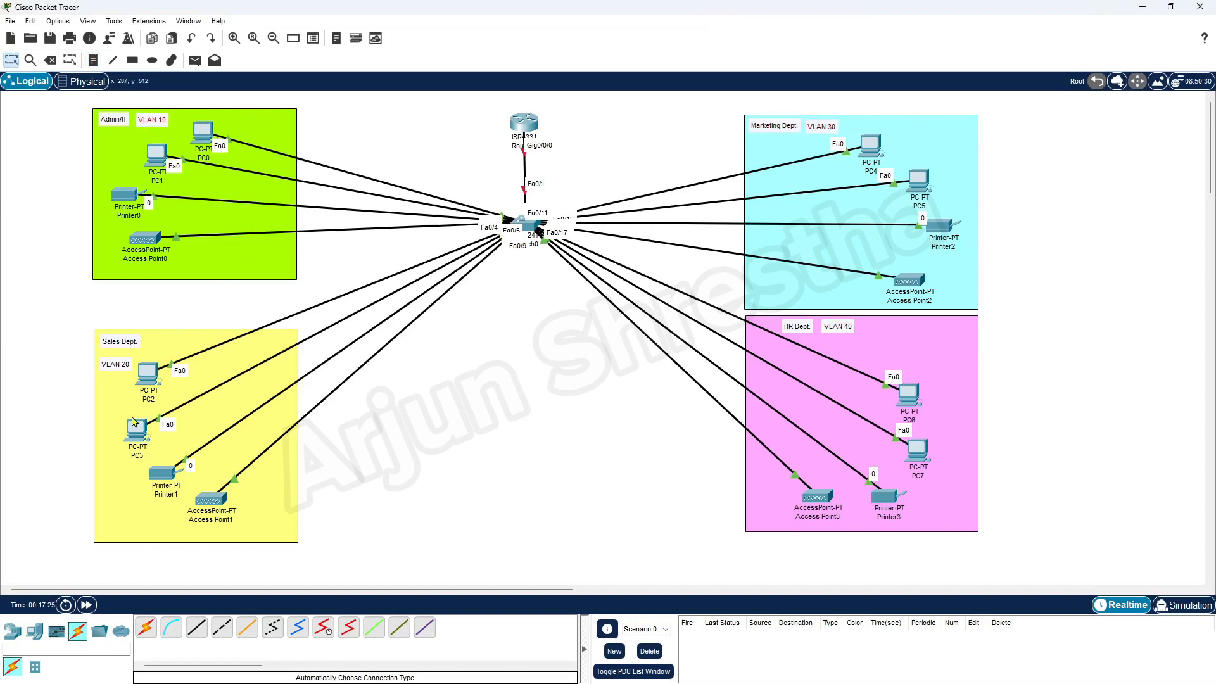
left_click_drag(121, 366, 164, 344)
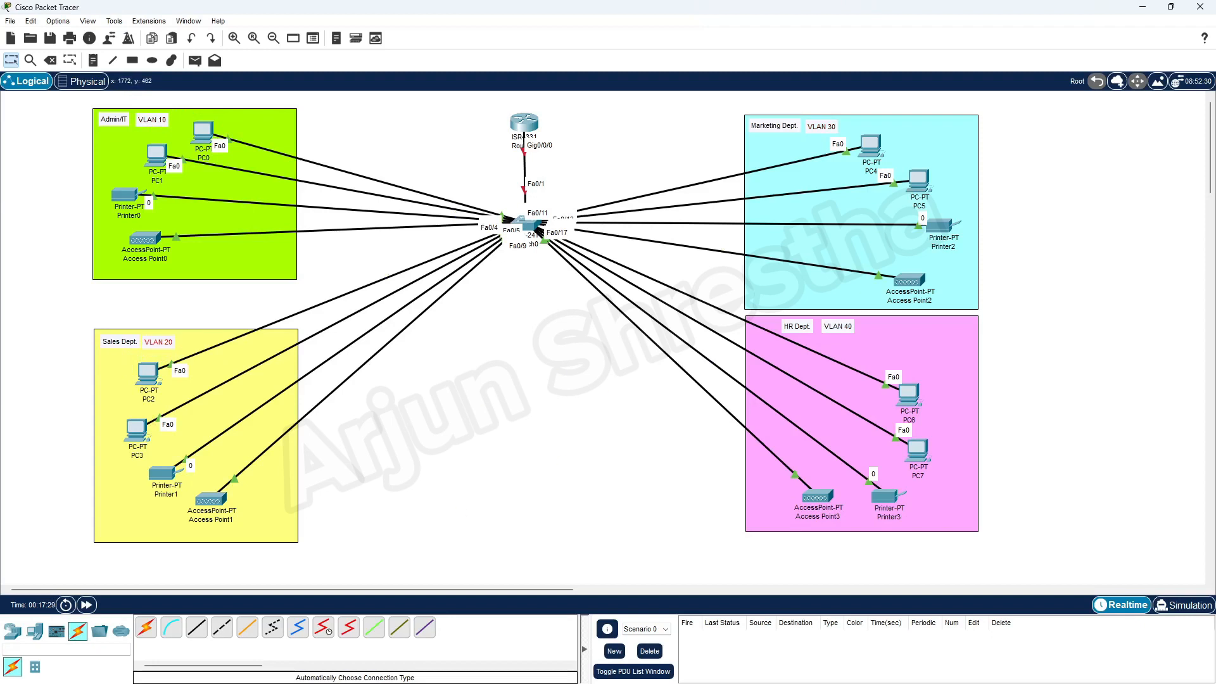
In Word, highlight requirements 5 and 6 and base network 192.168.1.0, then scroll to the /26 subnet table.
mouse_move(613, 682)
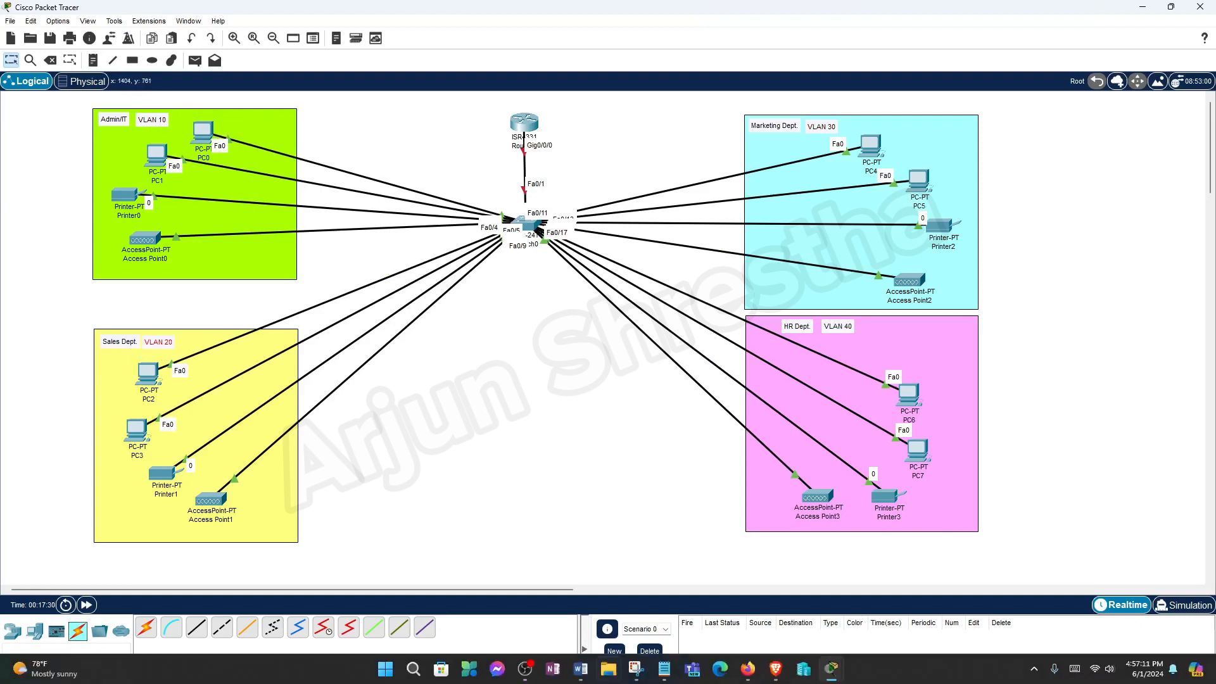
left_click(581, 668)
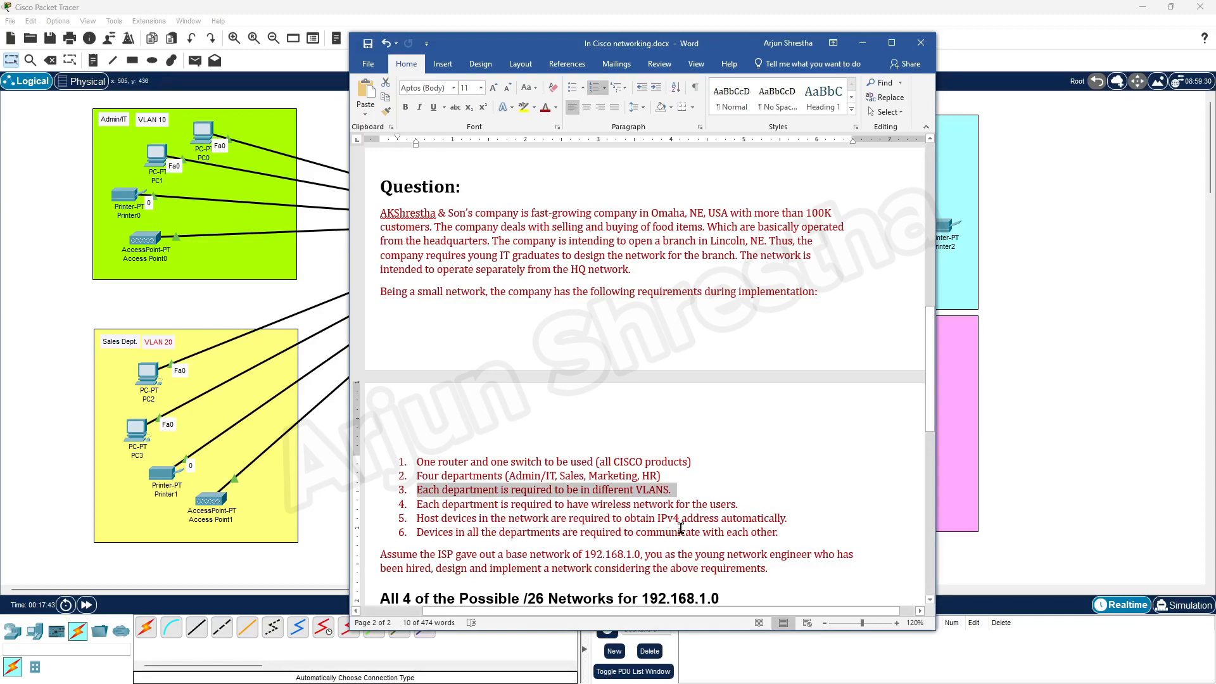
left_click_drag(797, 519, 417, 518)
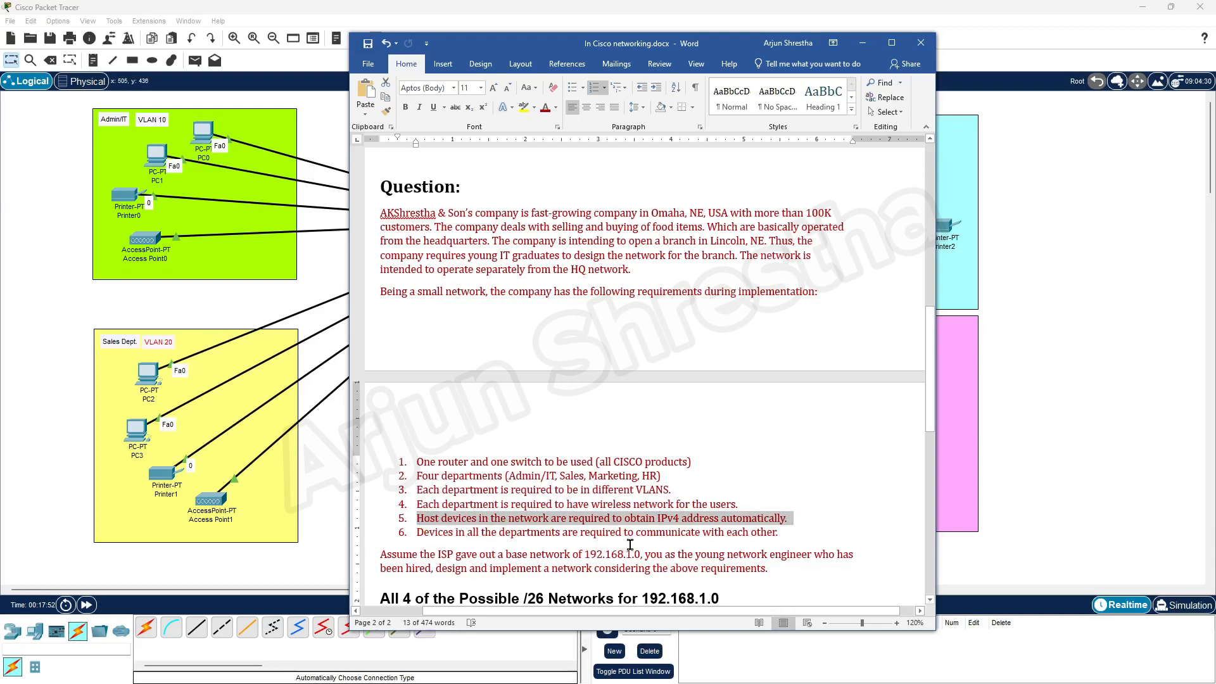
left_click_drag(781, 535, 417, 532)
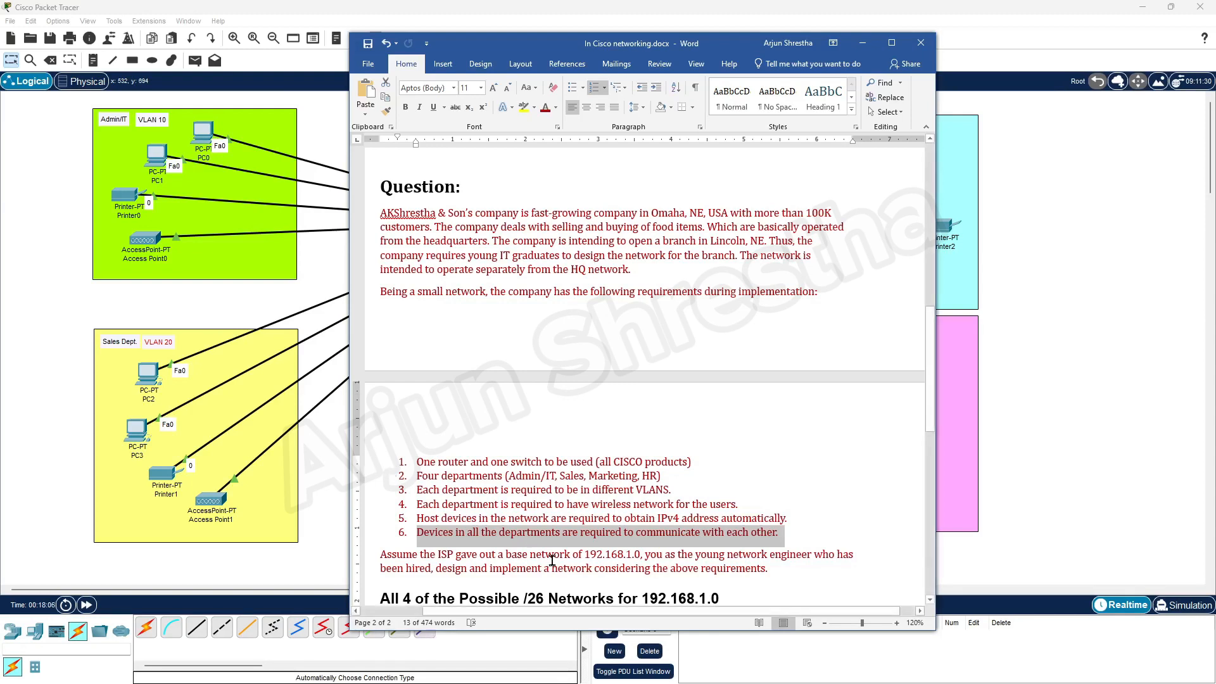
left_click_drag(584, 555, 644, 554)
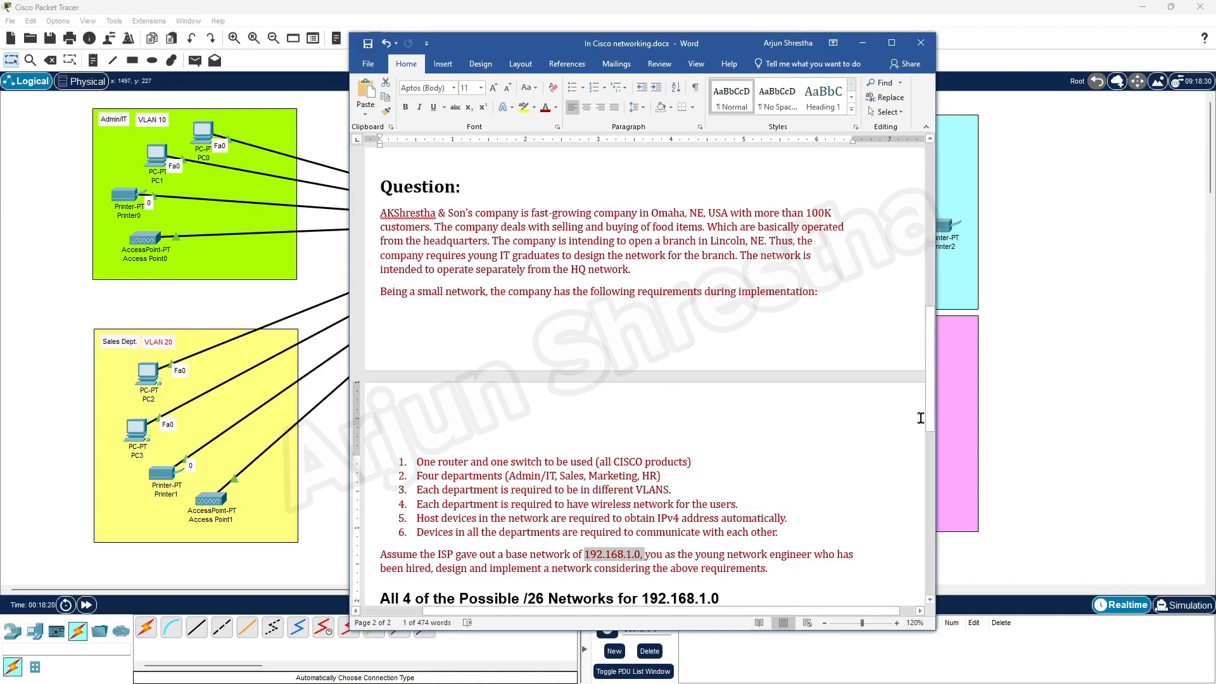
left_click_drag(932, 409, 945, 532)
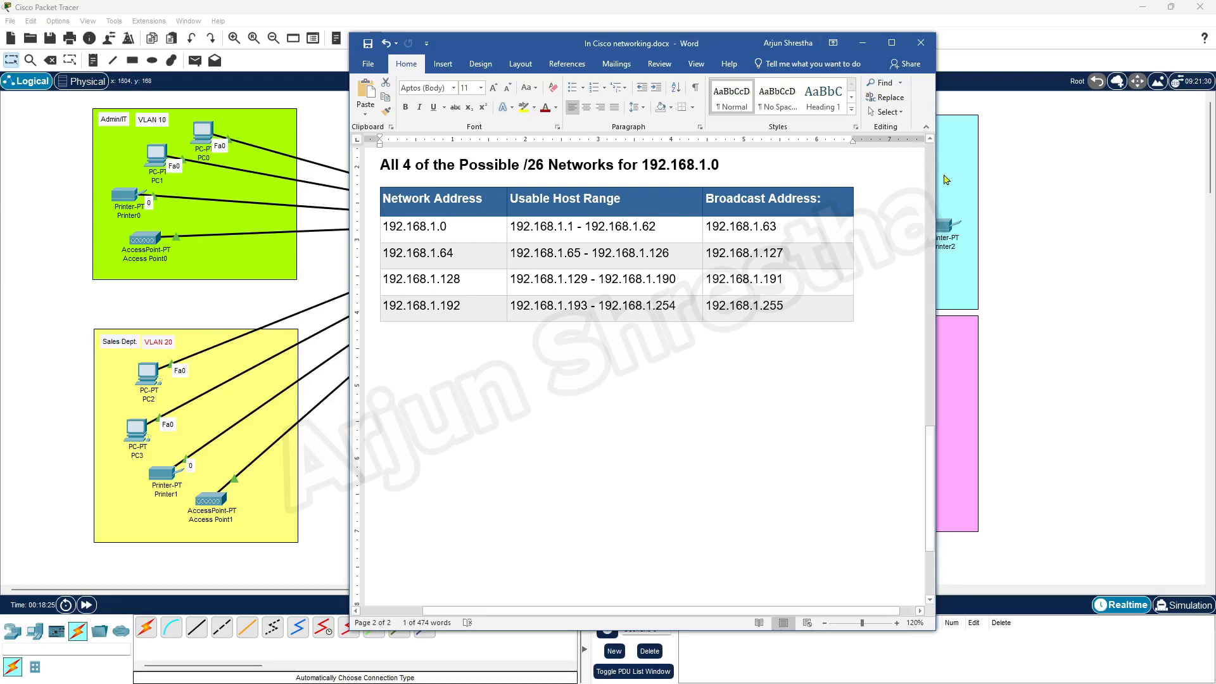
Highlight network 192.168.1.0 and its usable host range in Word's table, then bring the subnet calculator over it.
left_click_drag(730, 48, 670, 107)
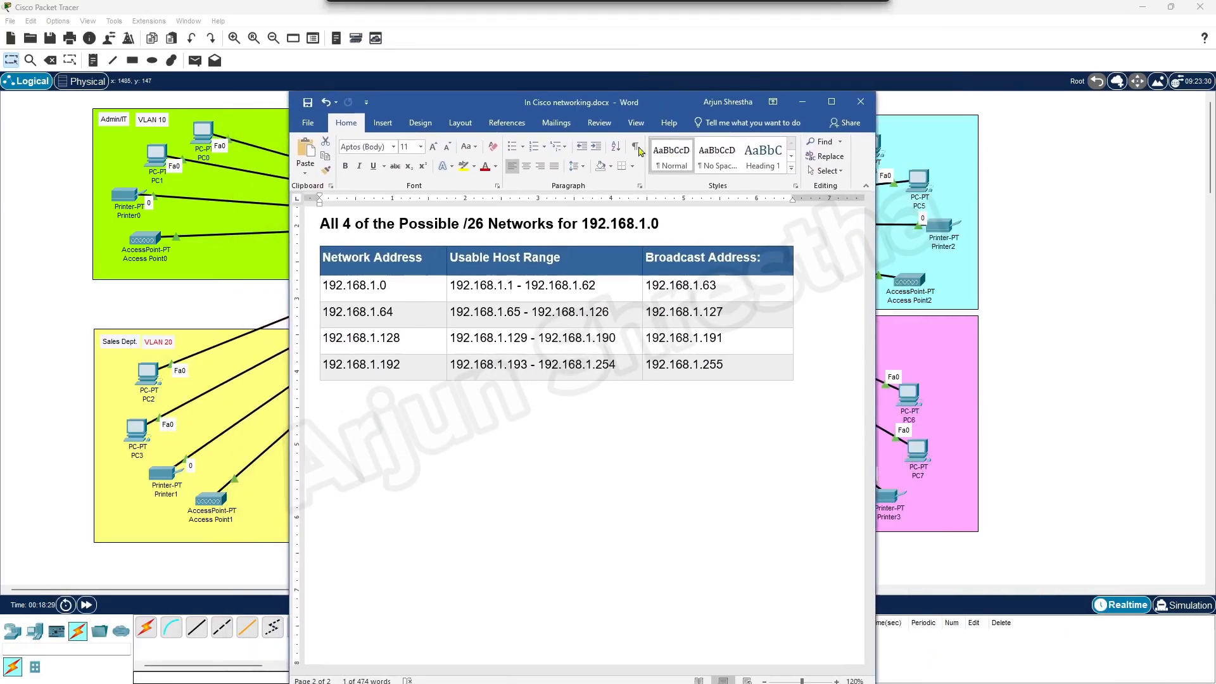
left_click_drag(583, 224, 668, 224)
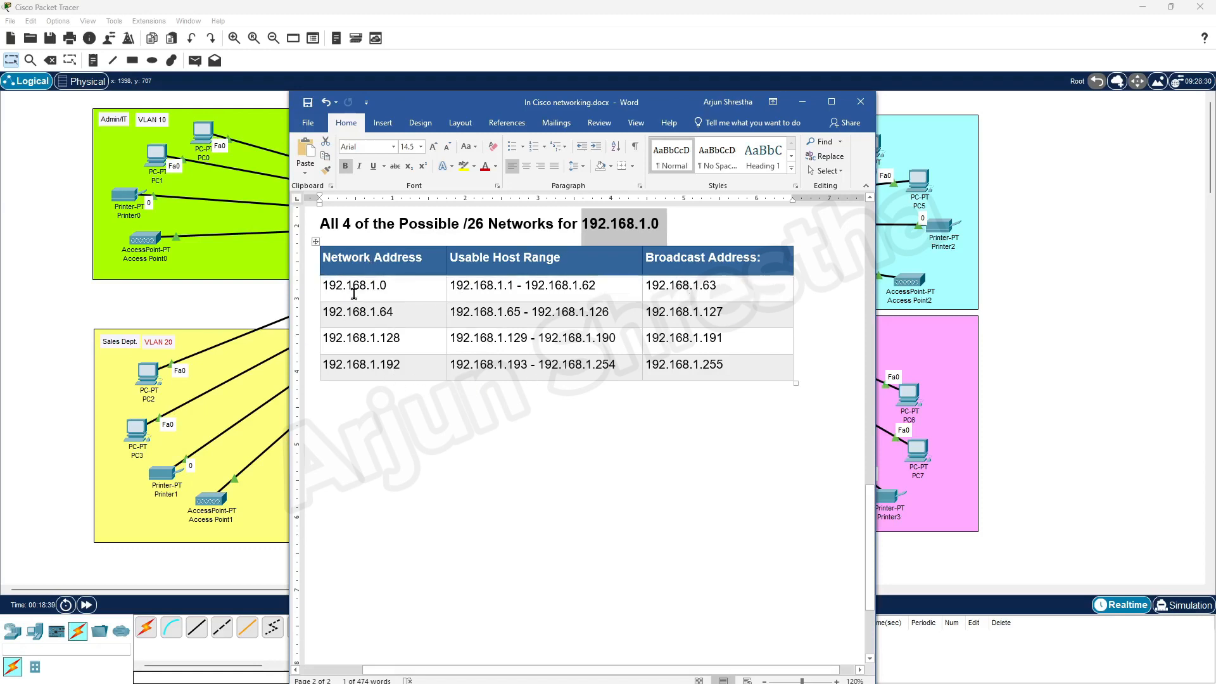
left_click_drag(325, 287, 403, 286)
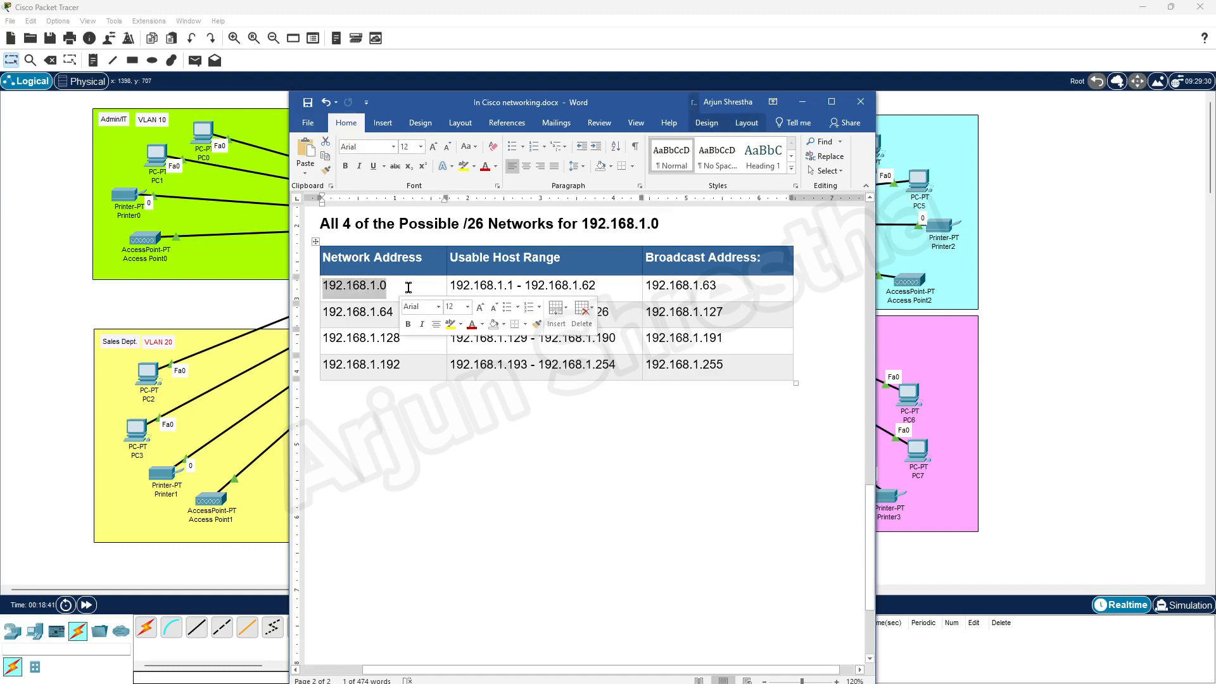
left_click(388, 287)
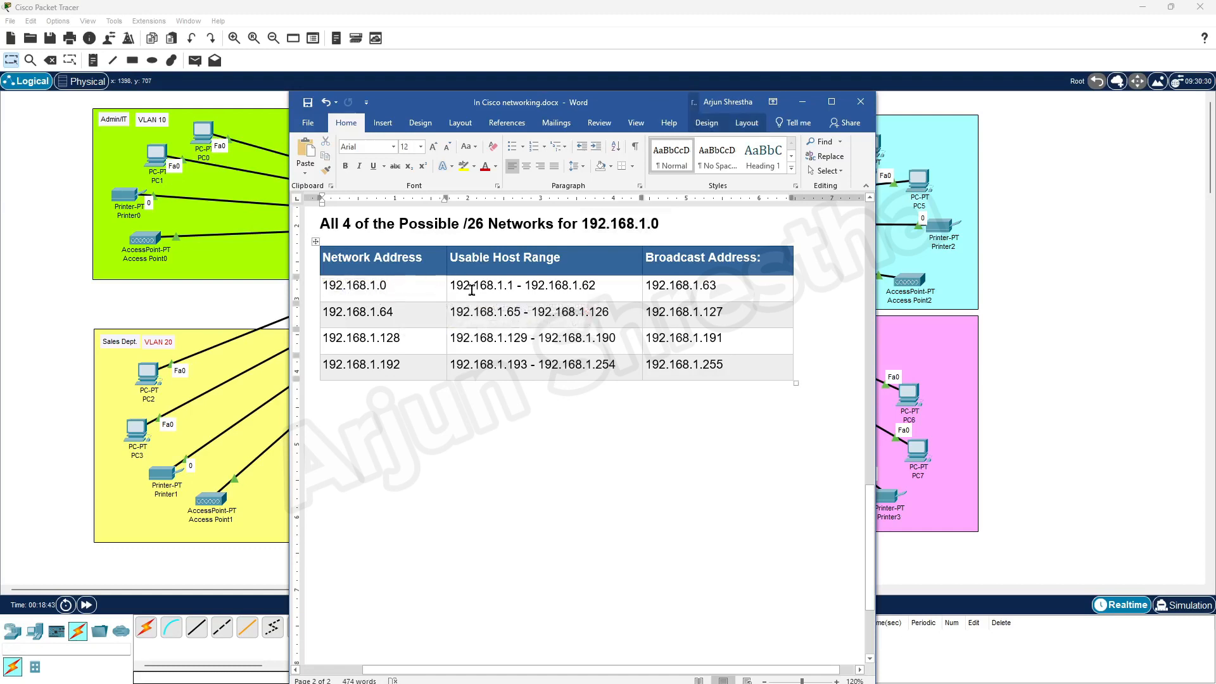
left_click_drag(452, 287, 729, 285)
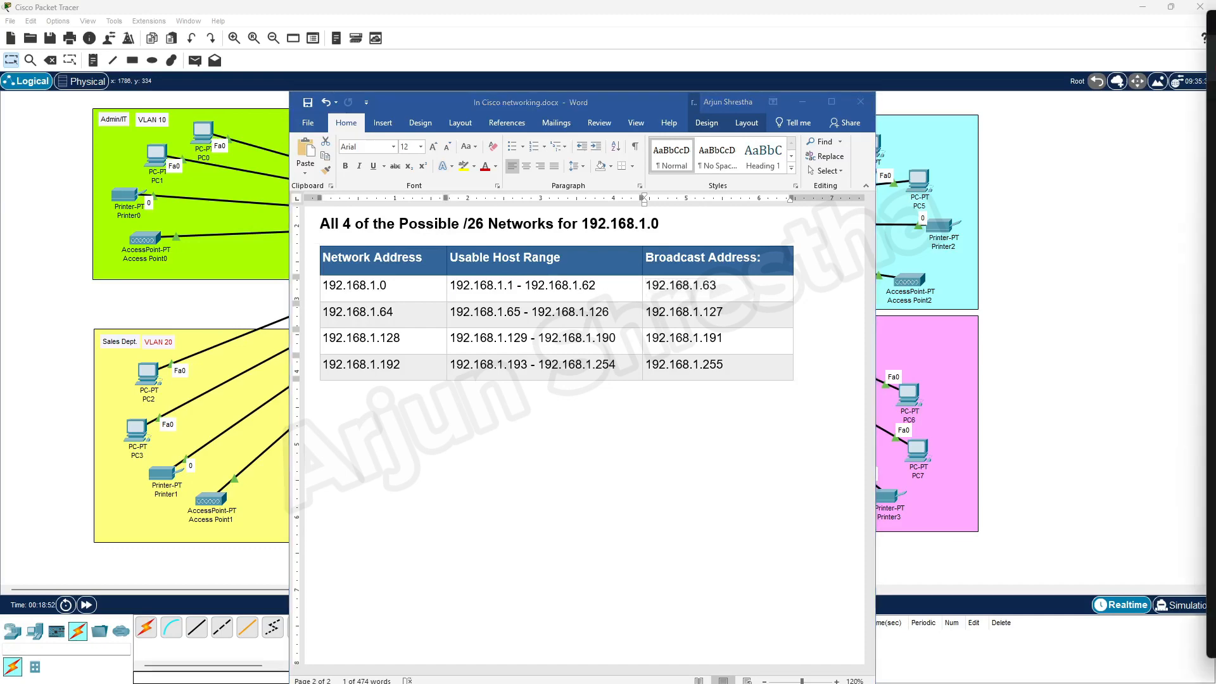
left_click_drag(1215, 23, 714, 45)
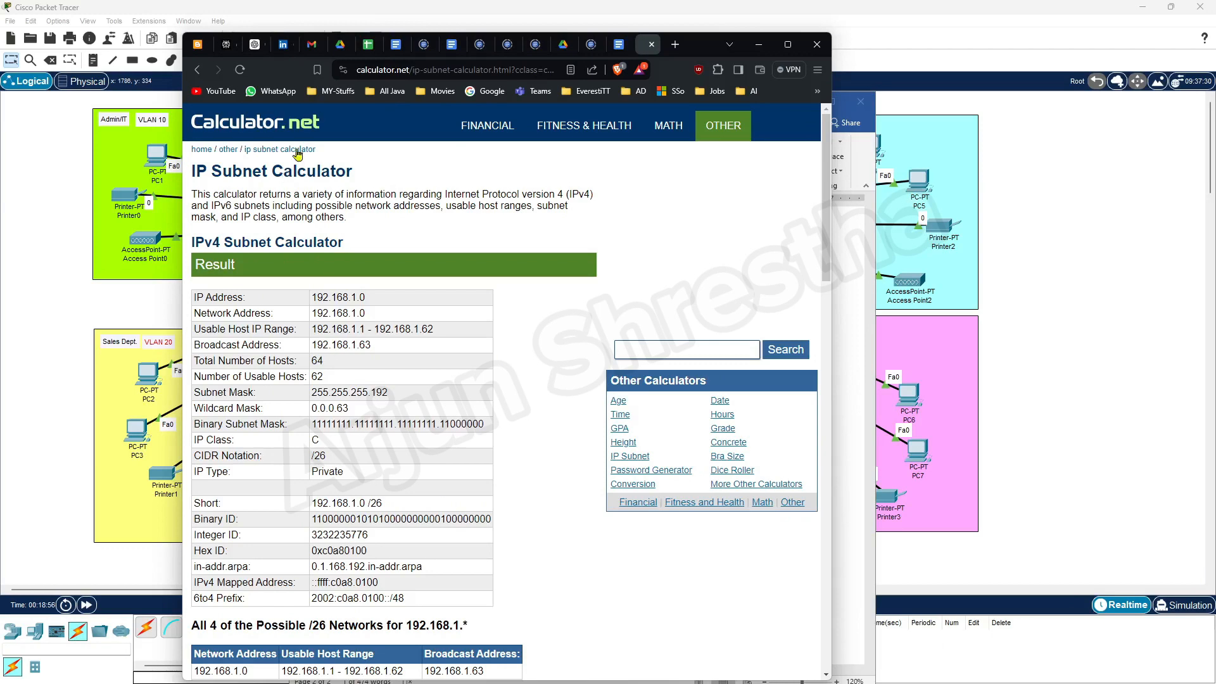
Return to the IP Subnet Calculator form for 192.168.1.0, maximize the browser, and switch to the Subnetting and Mask sheet.
left_click(233, 127)
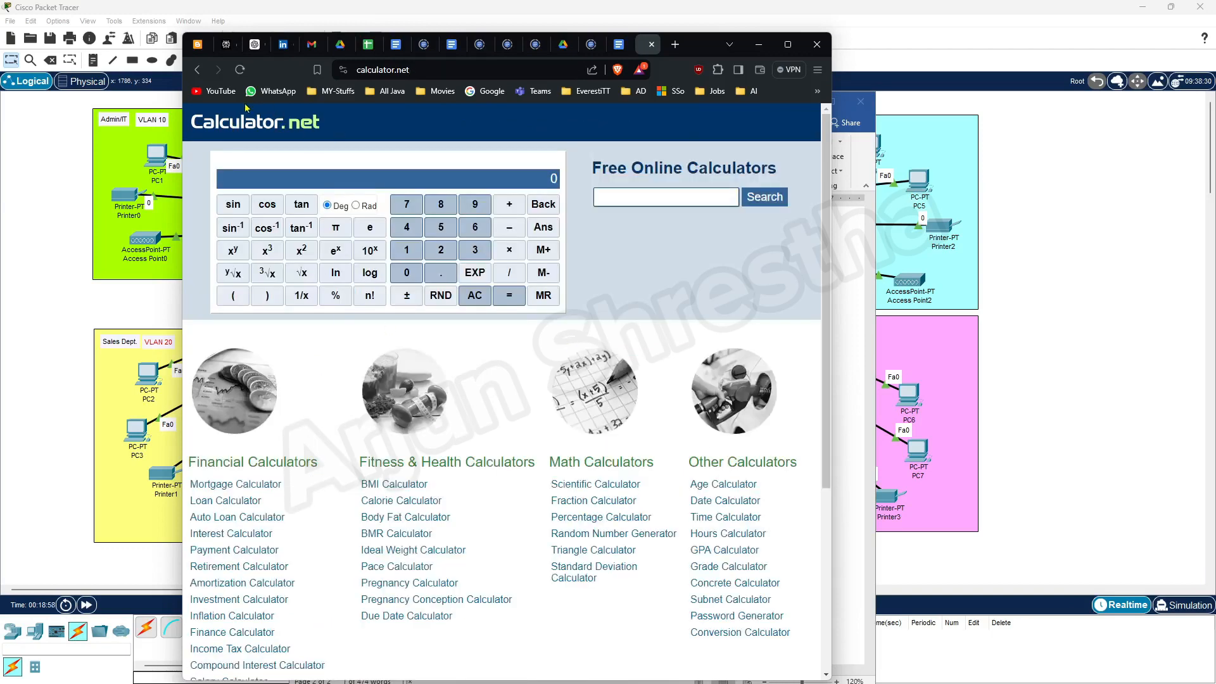
left_click(201, 74)
left_click(198, 74)
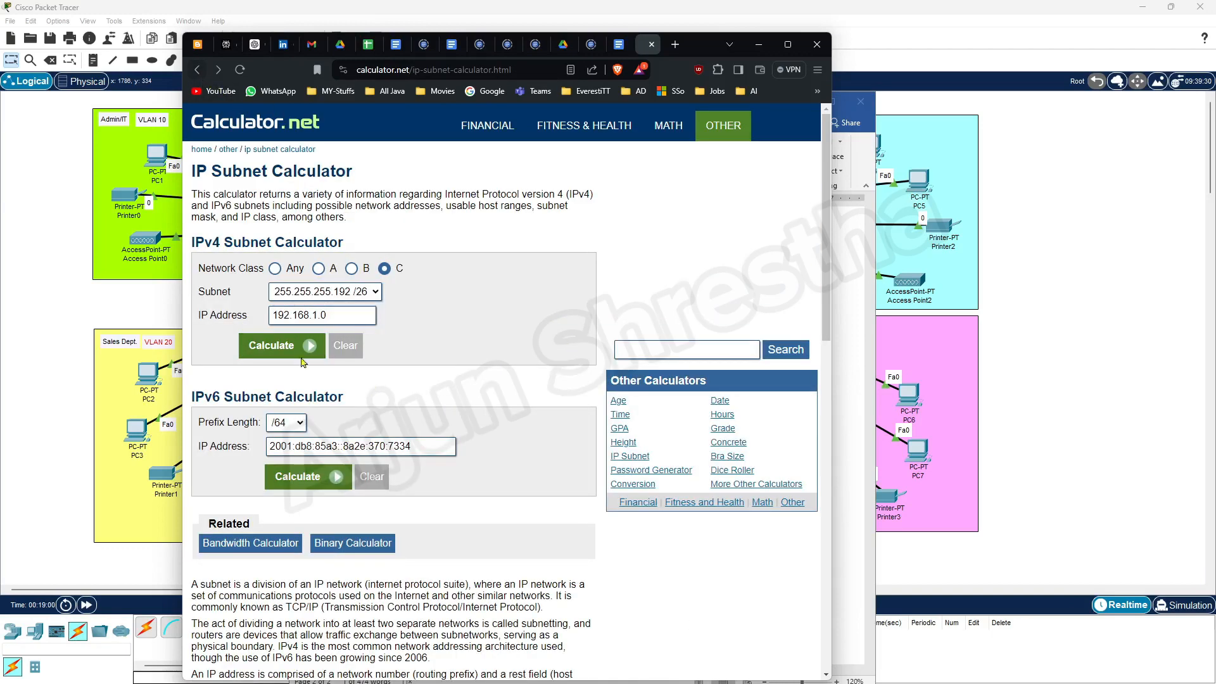
left_click(332, 318)
left_click_drag(692, 51, 834, 41)
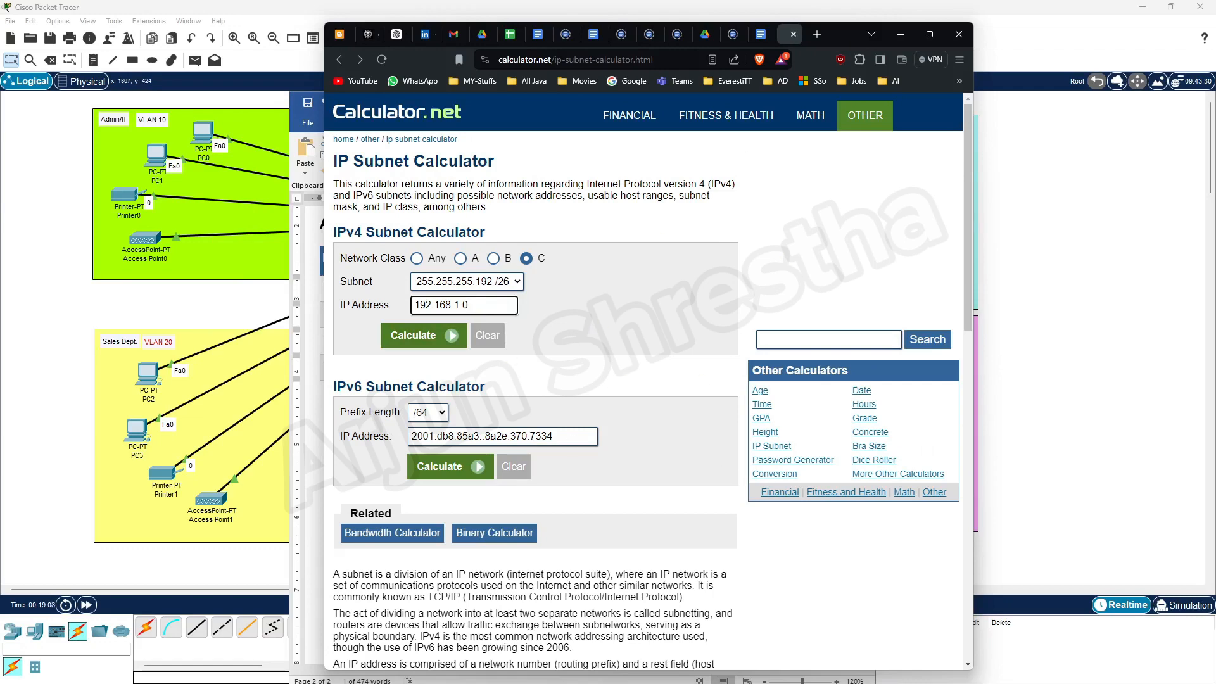
left_click(929, 34)
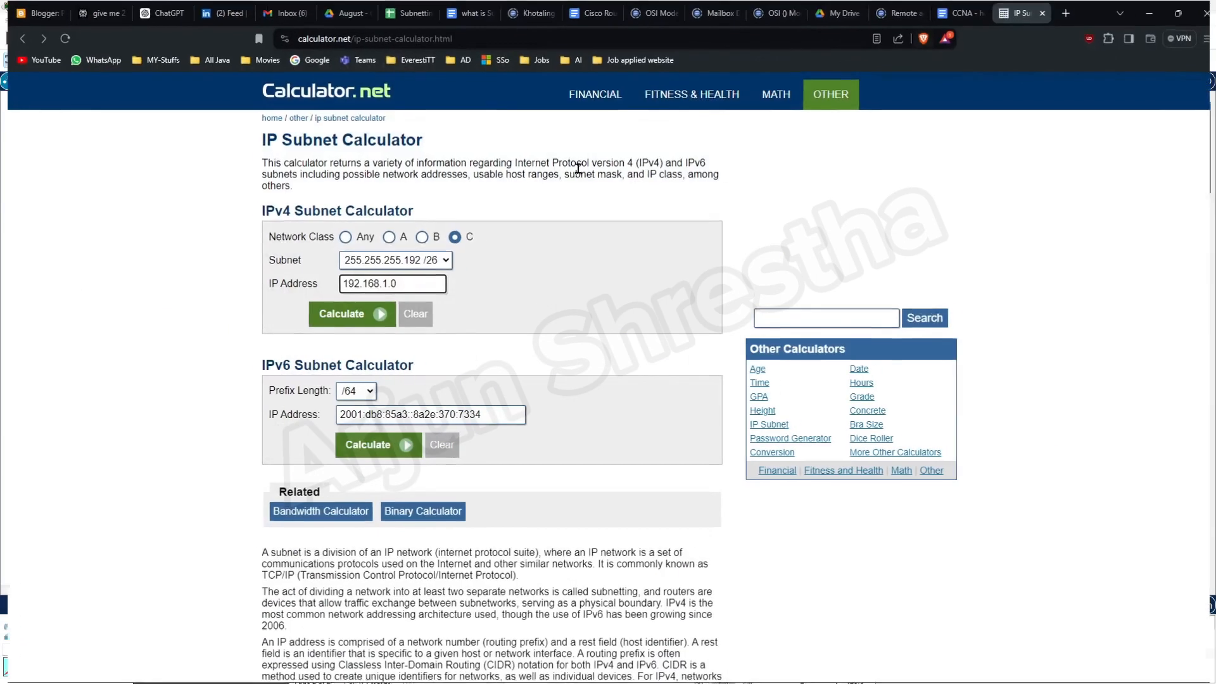
left_click(402, 14)
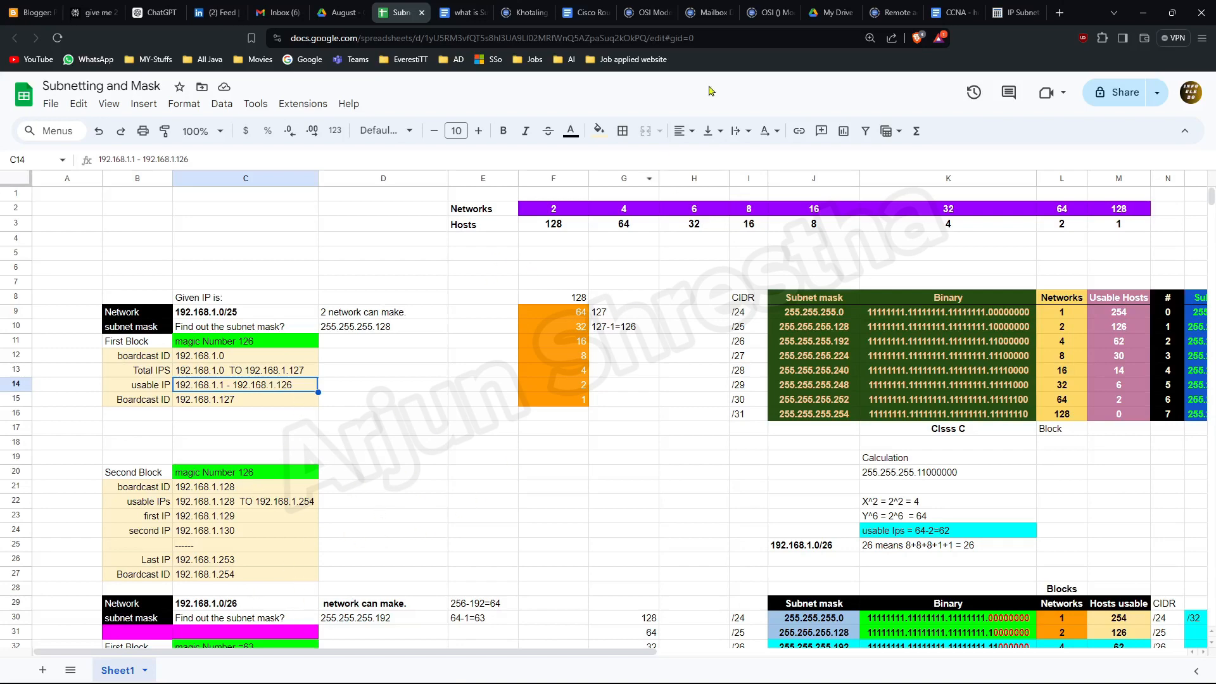
Minimize the browser so the Packet Tracer topology shows.
left_click(1143, 14)
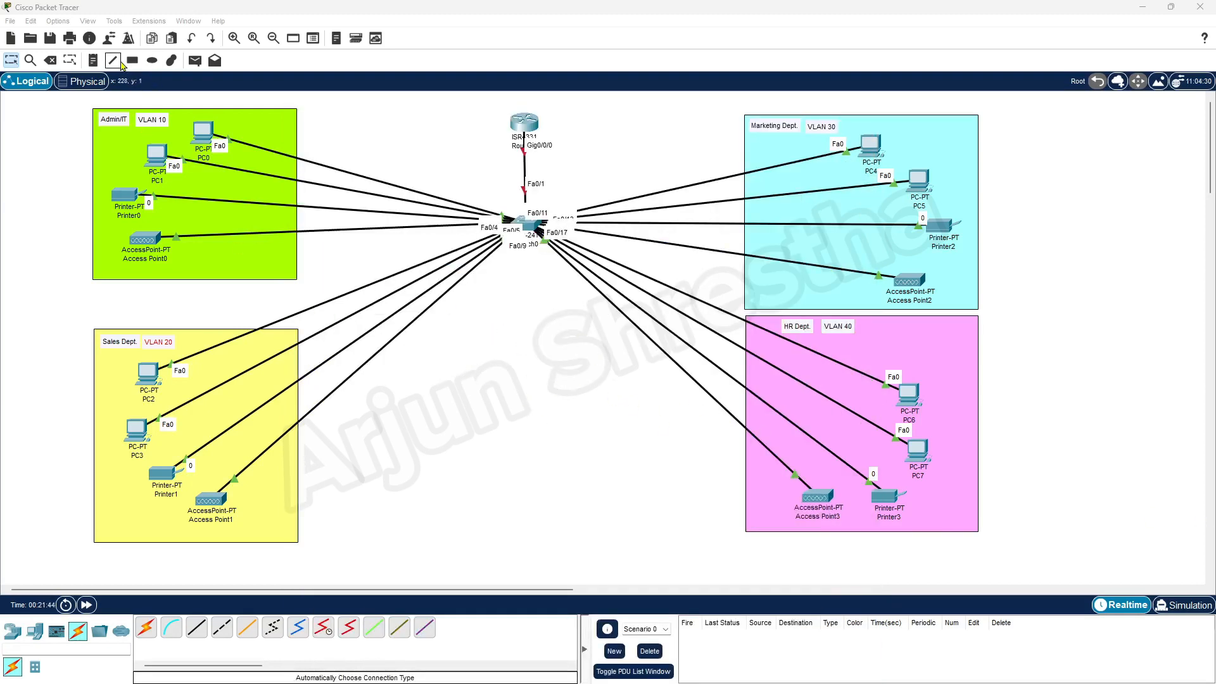
Add a 192.168.1.0/26 note under the Admin/IT heading.
left_click(93, 61)
left_click(243, 120)
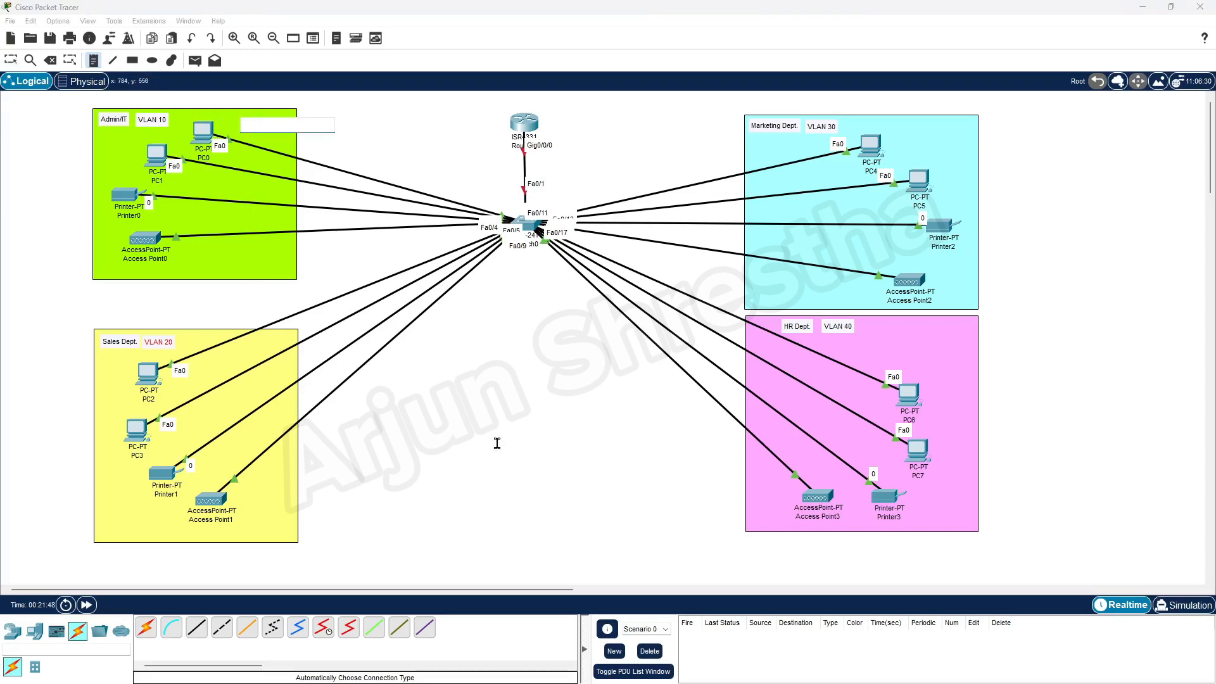
type("192.168.1.0/")
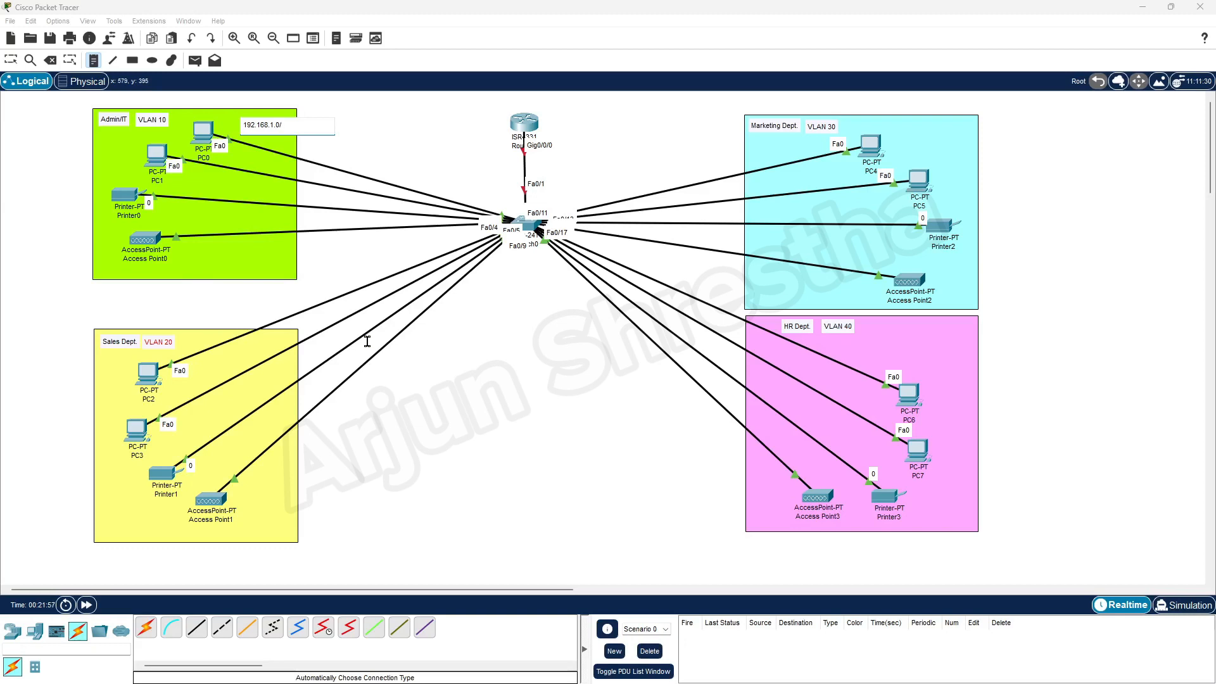
type("26")
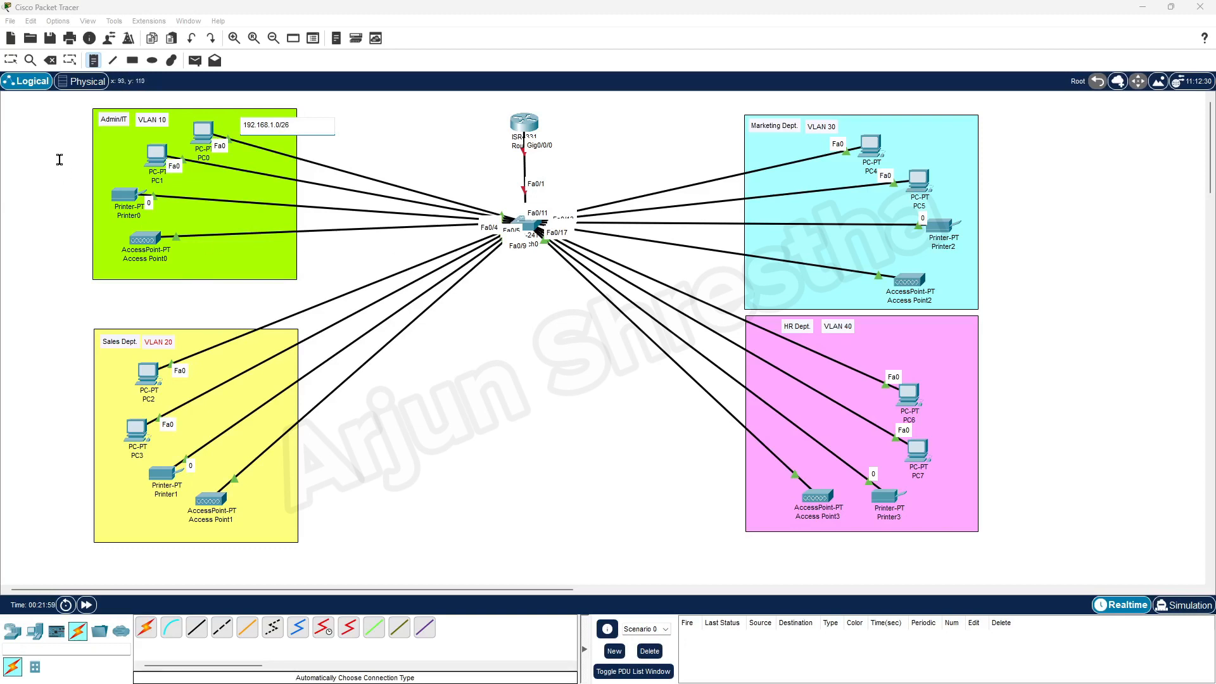
left_click(10, 60)
left_click_drag(279, 126, 131, 140)
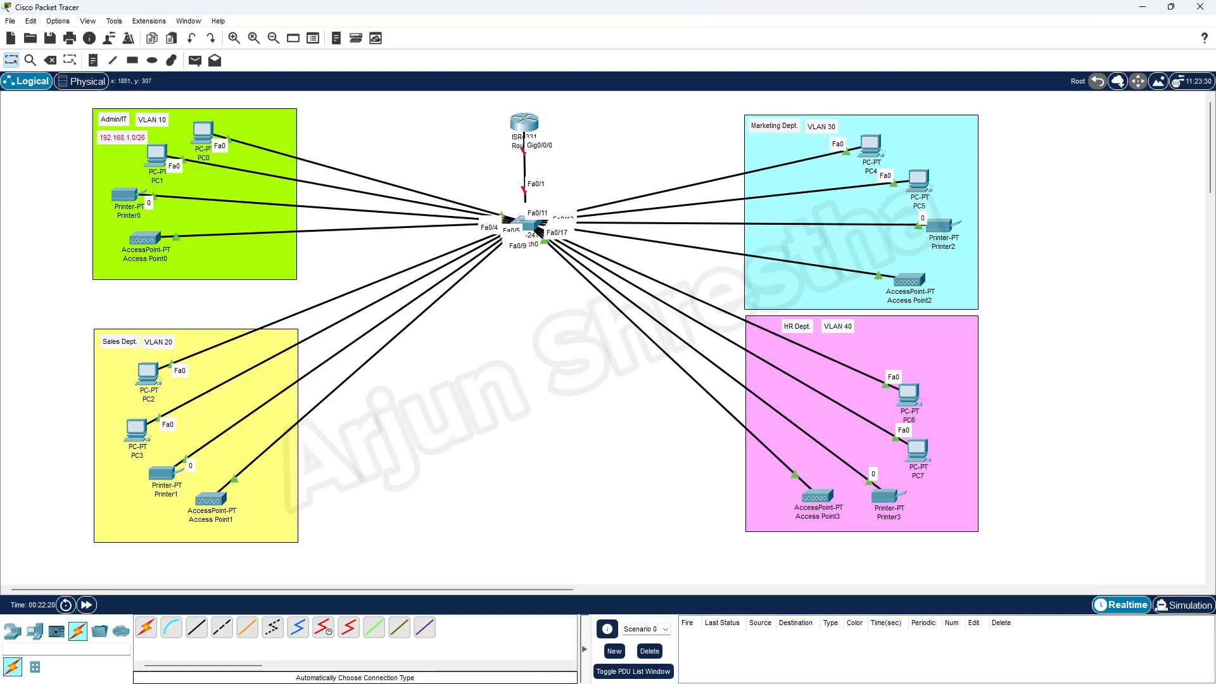
Add a 192.168.1.64/26 note inside the Sales zone.
key("n")
left_click(171, 316)
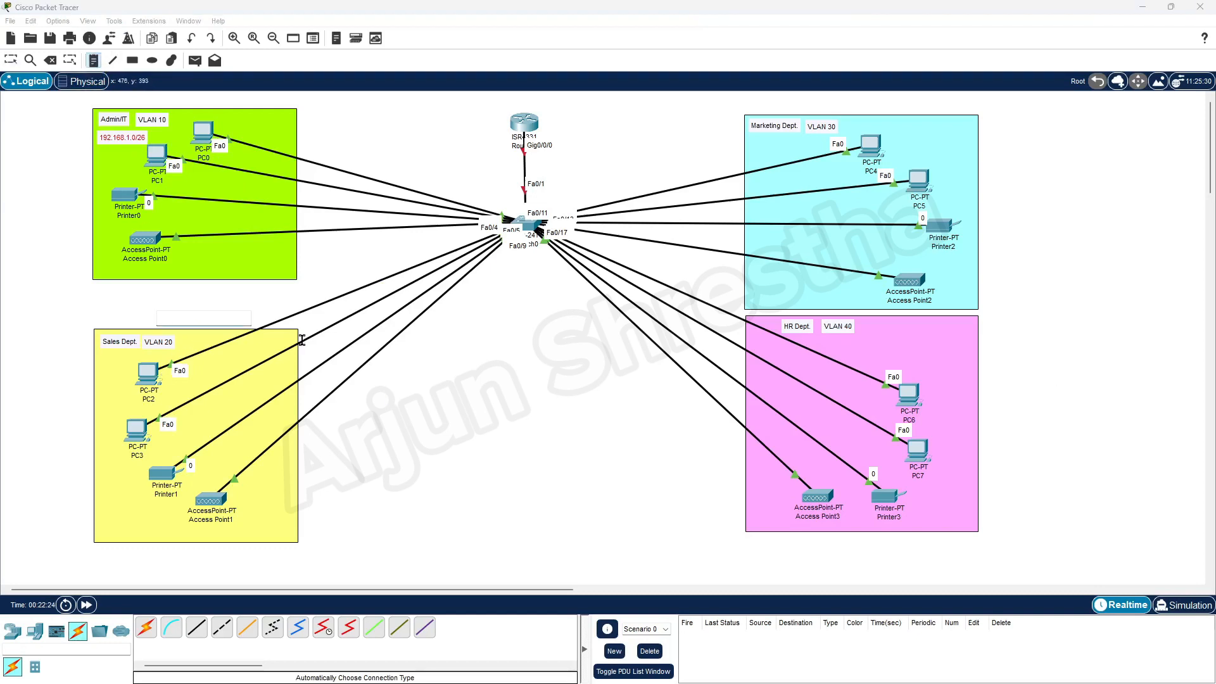
type("192.168.1.64/26")
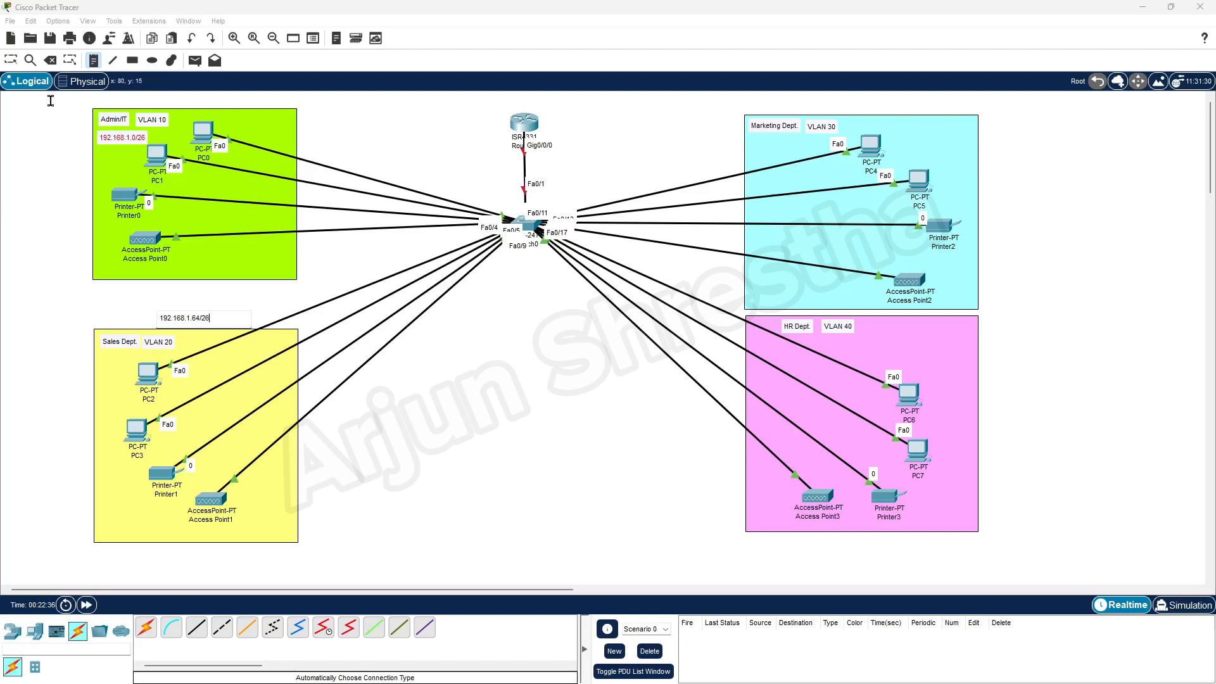
left_click(11, 60)
left_click_drag(194, 324, 133, 362)
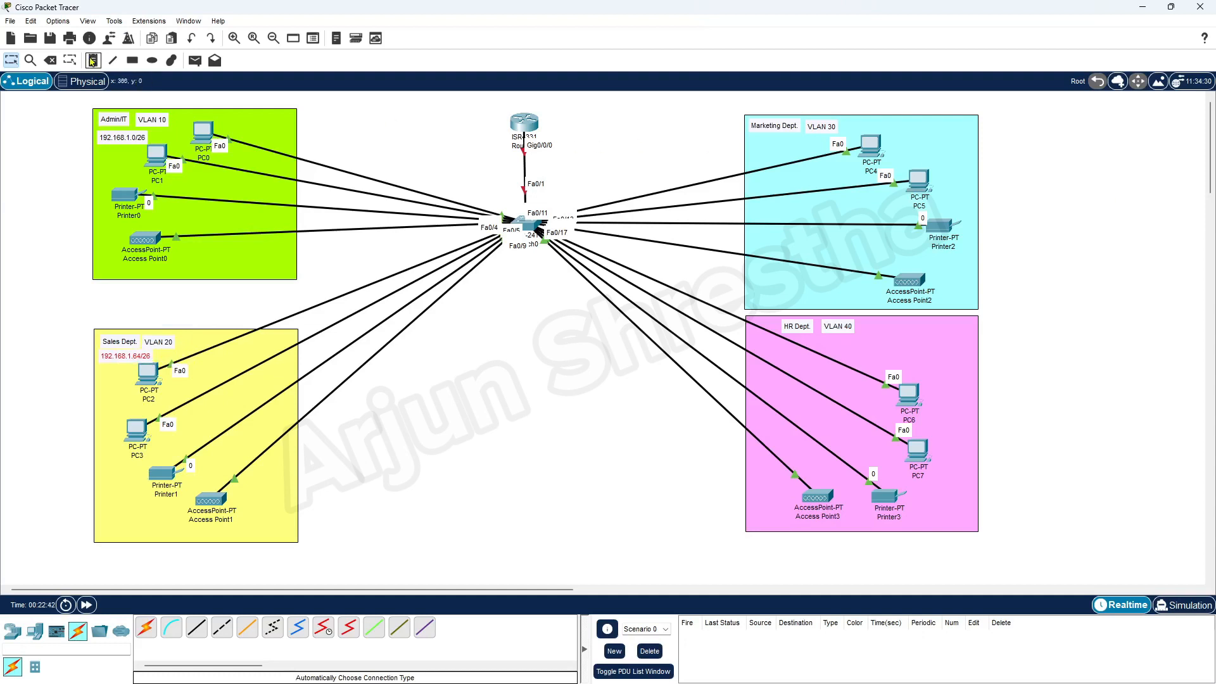
After checking Word's subnet table, add a 192.168.1.128 note under Marketing Dept.
left_click(92, 60)
left_click(903, 133)
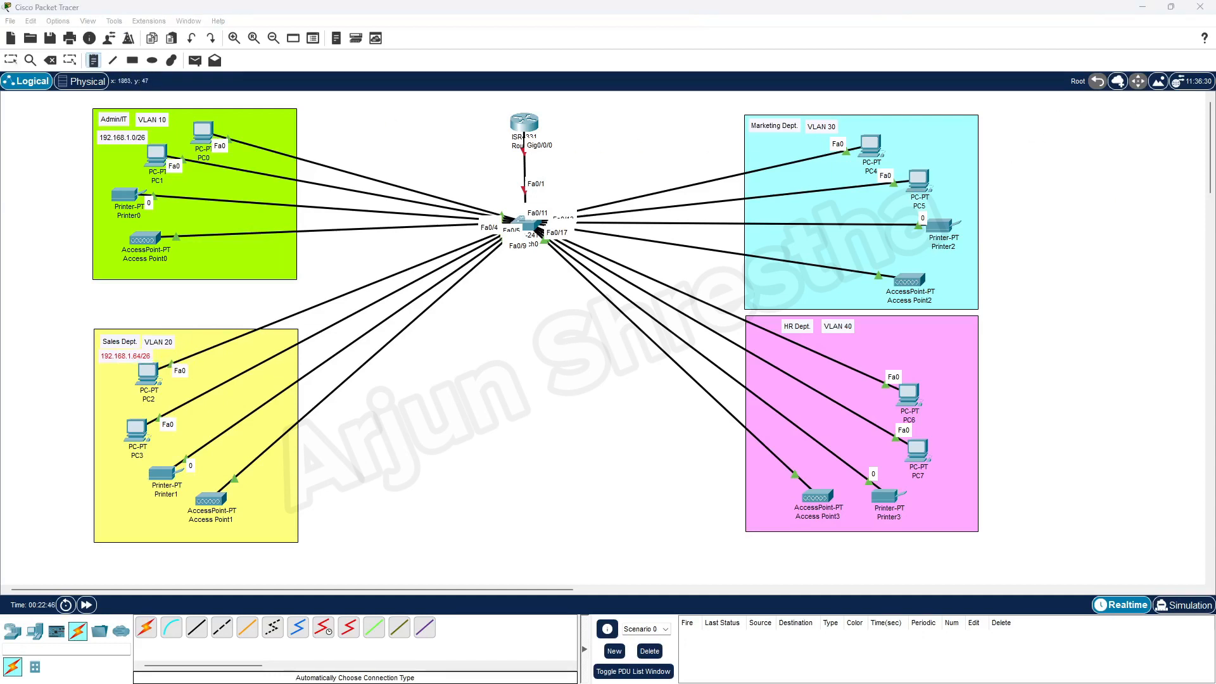
left_click_drag(1215, 128, 244, 95)
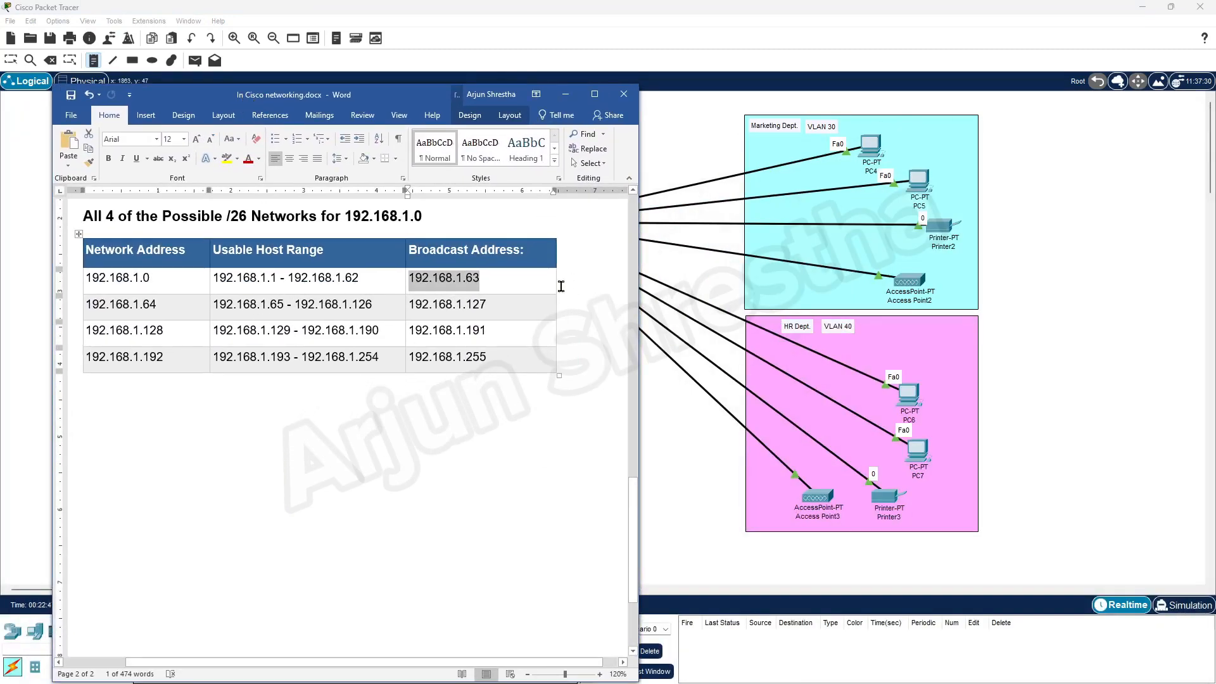
left_click(973, 147)
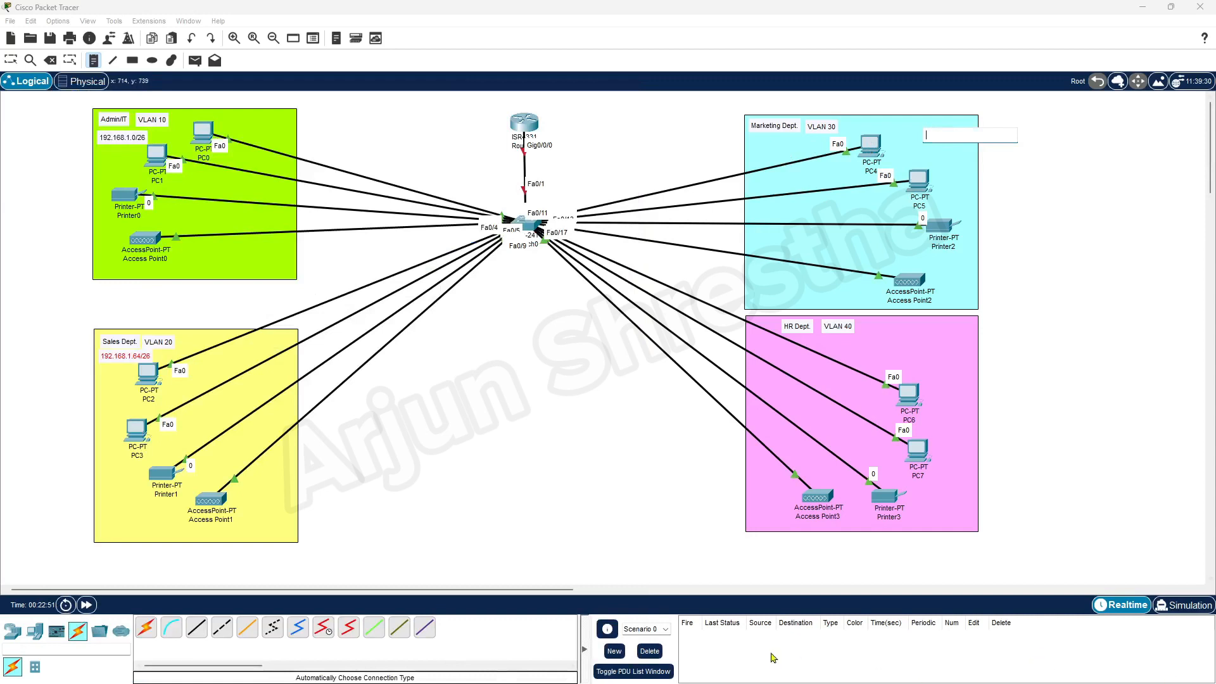
mouse_move(663, 682)
left_click(582, 672)
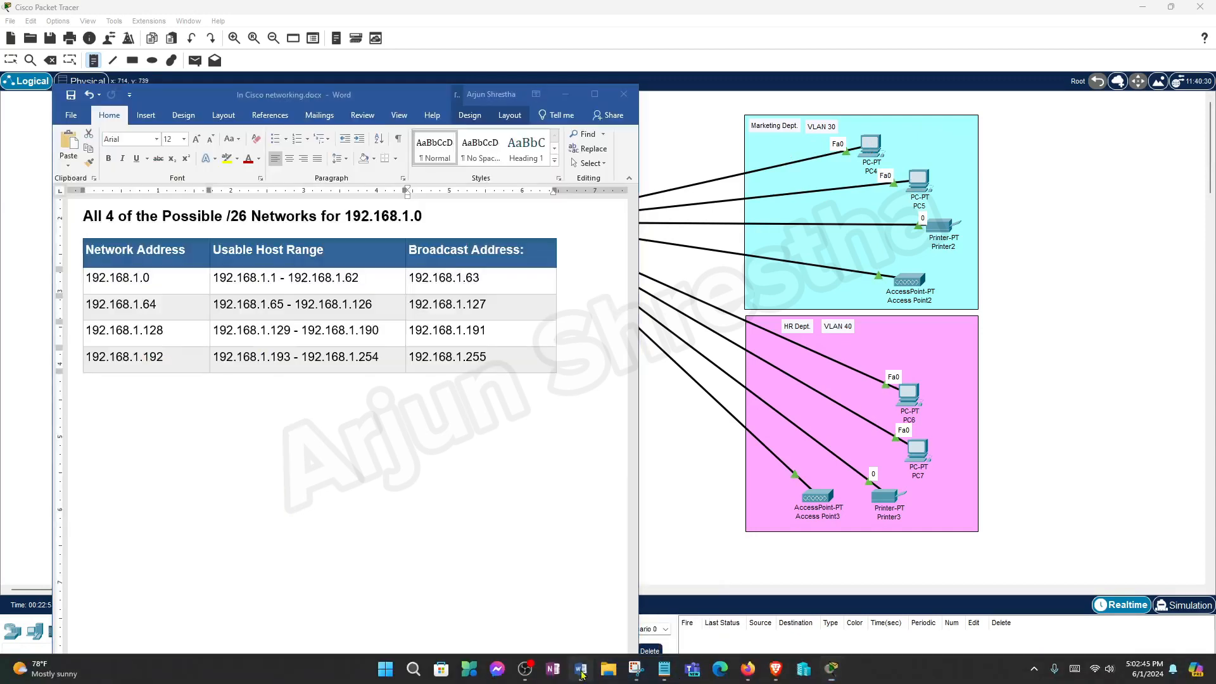
left_click(445, 48)
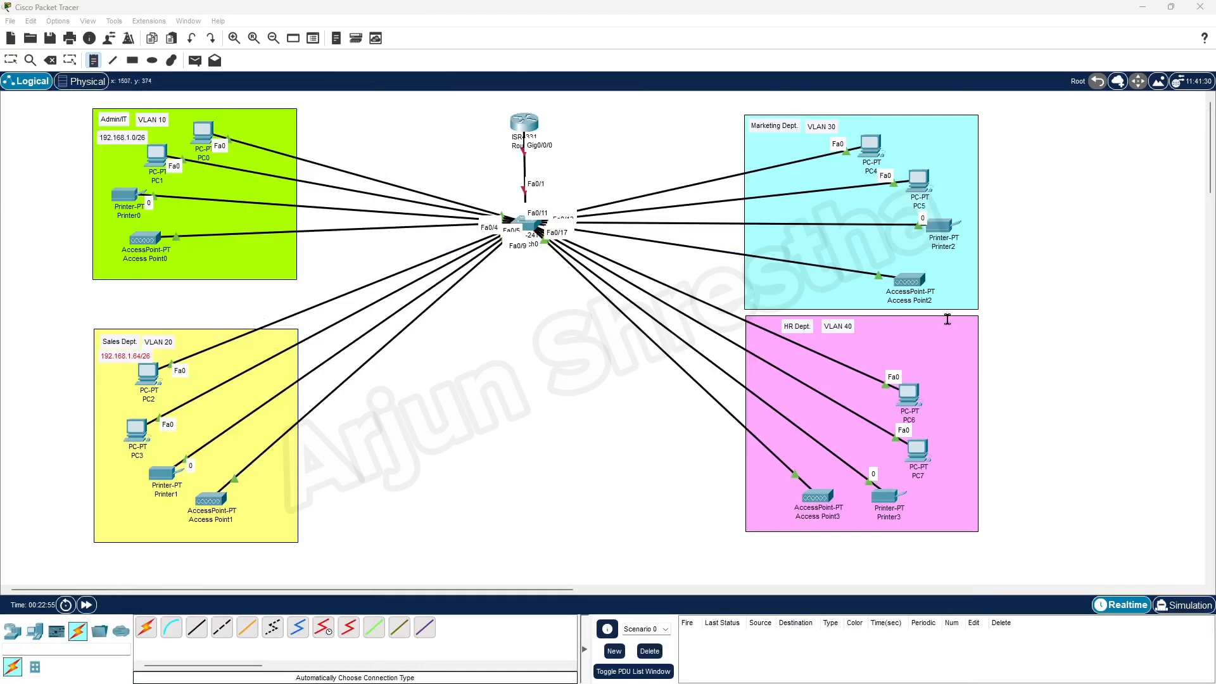
left_click(906, 131)
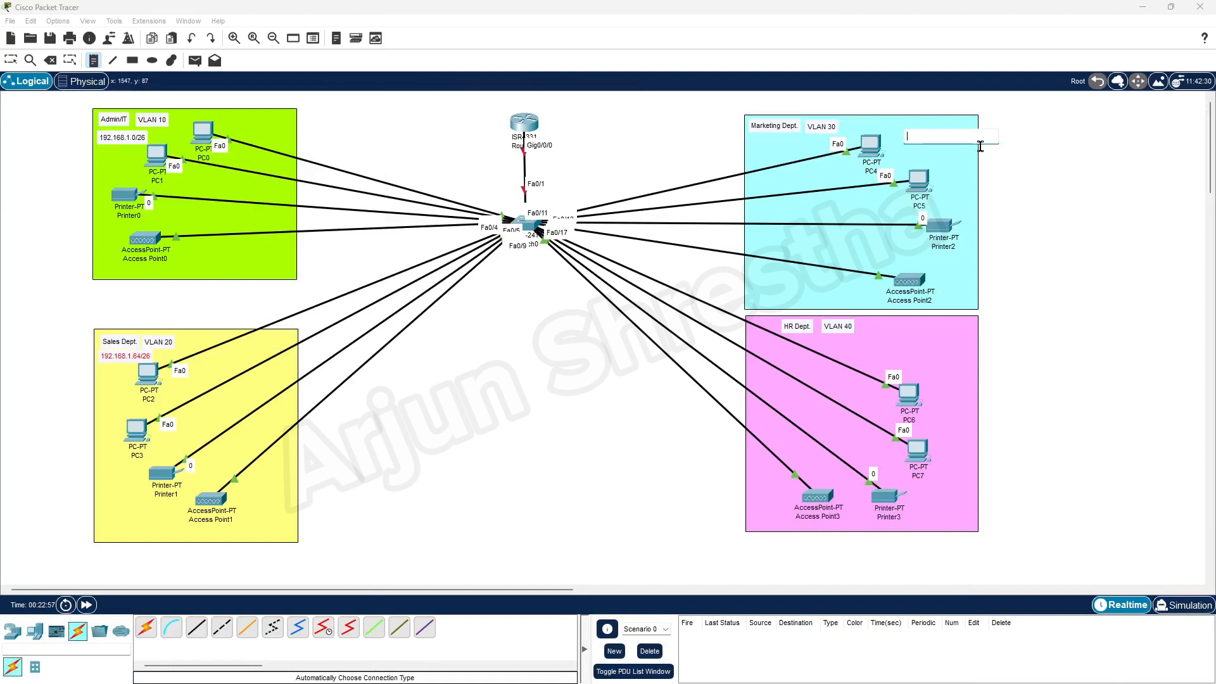
type("192.168.1.128")
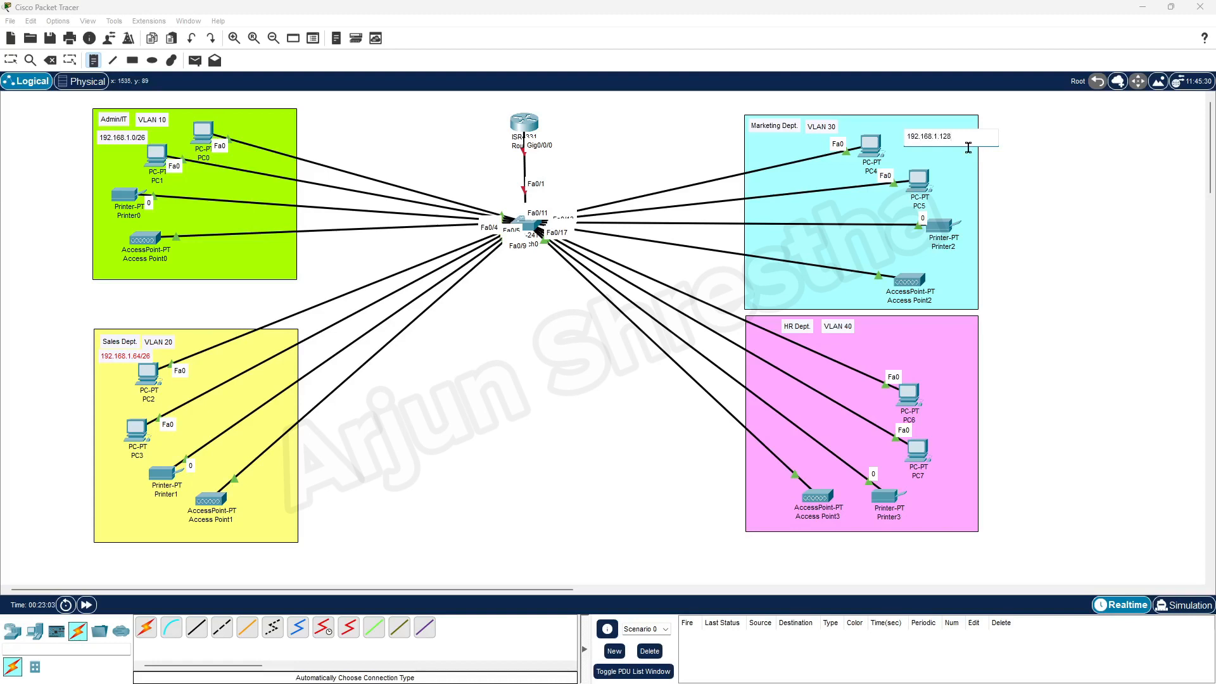
left_click(11, 60)
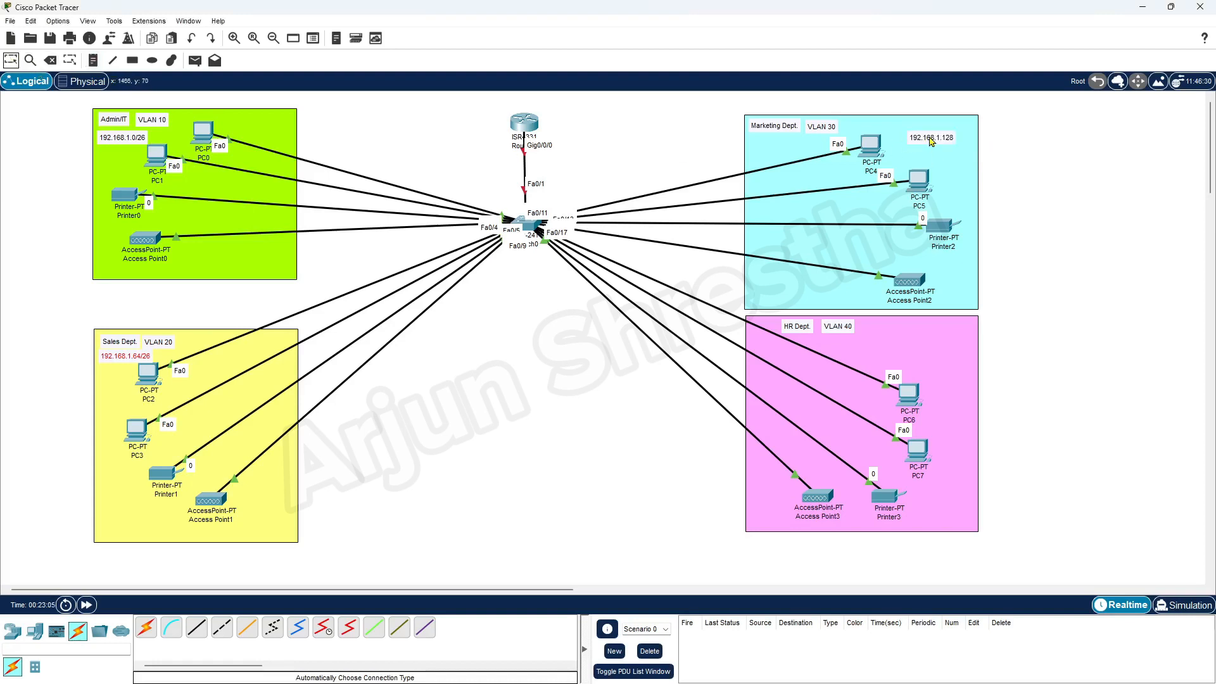
left_click_drag(930, 141, 772, 144)
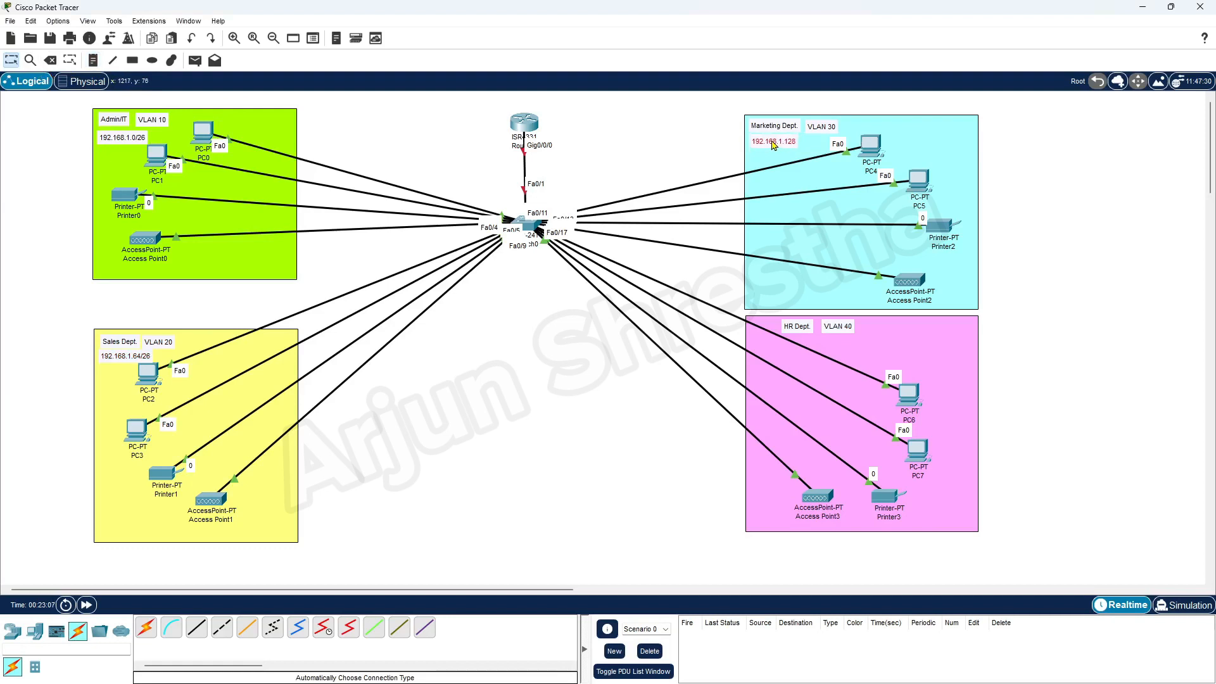
Add a 192.168.1.192 note beside VLAN 40 in the HR zone.
left_click(92, 60)
left_click(874, 330)
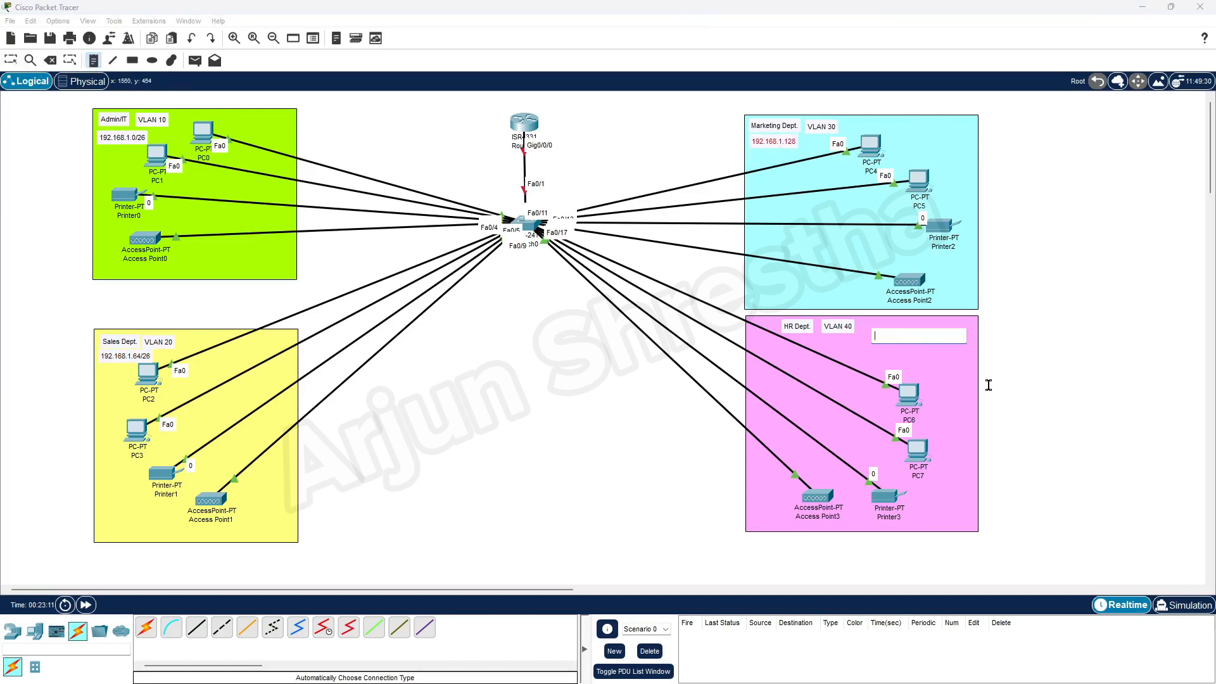
type("192.168.1.192")
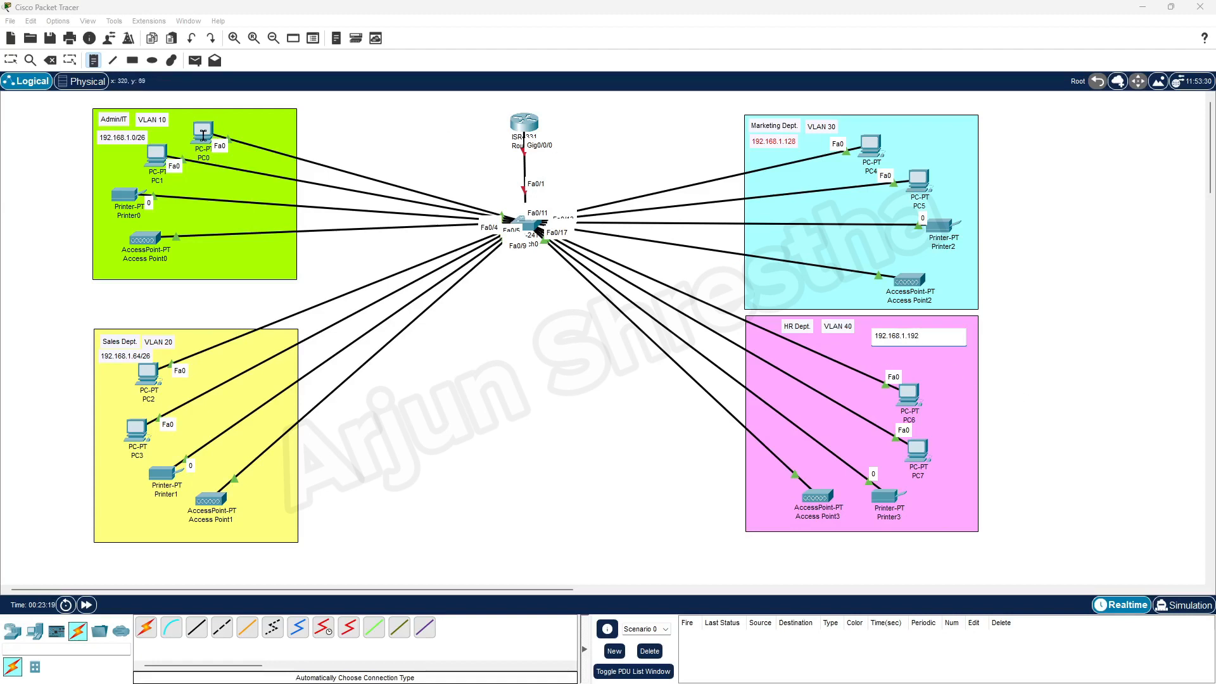
left_click(11, 60)
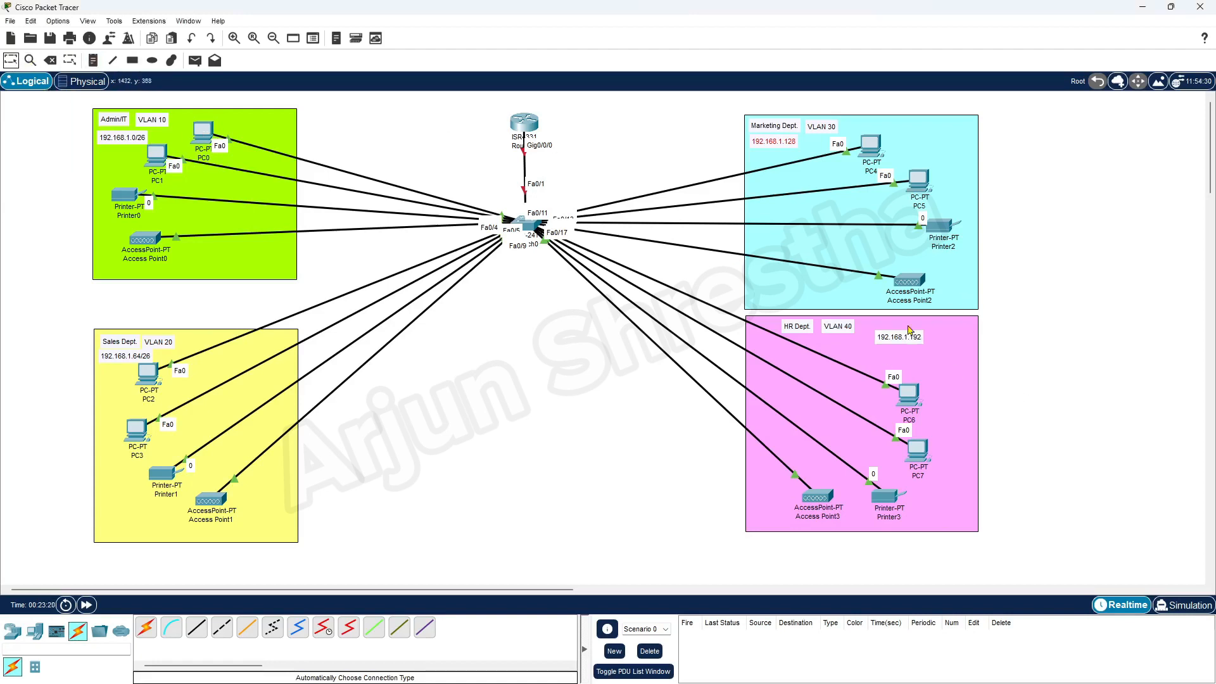
left_click_drag(900, 343, 886, 332)
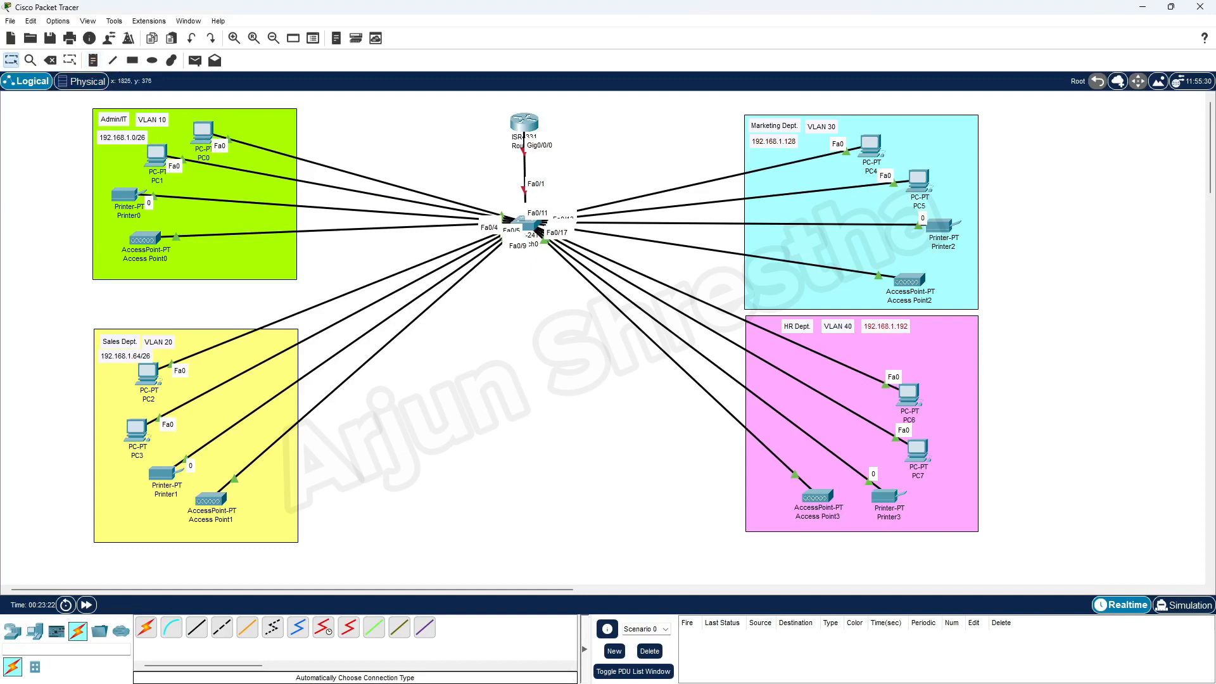
left_click_drag(1215, 184, 481, 90)
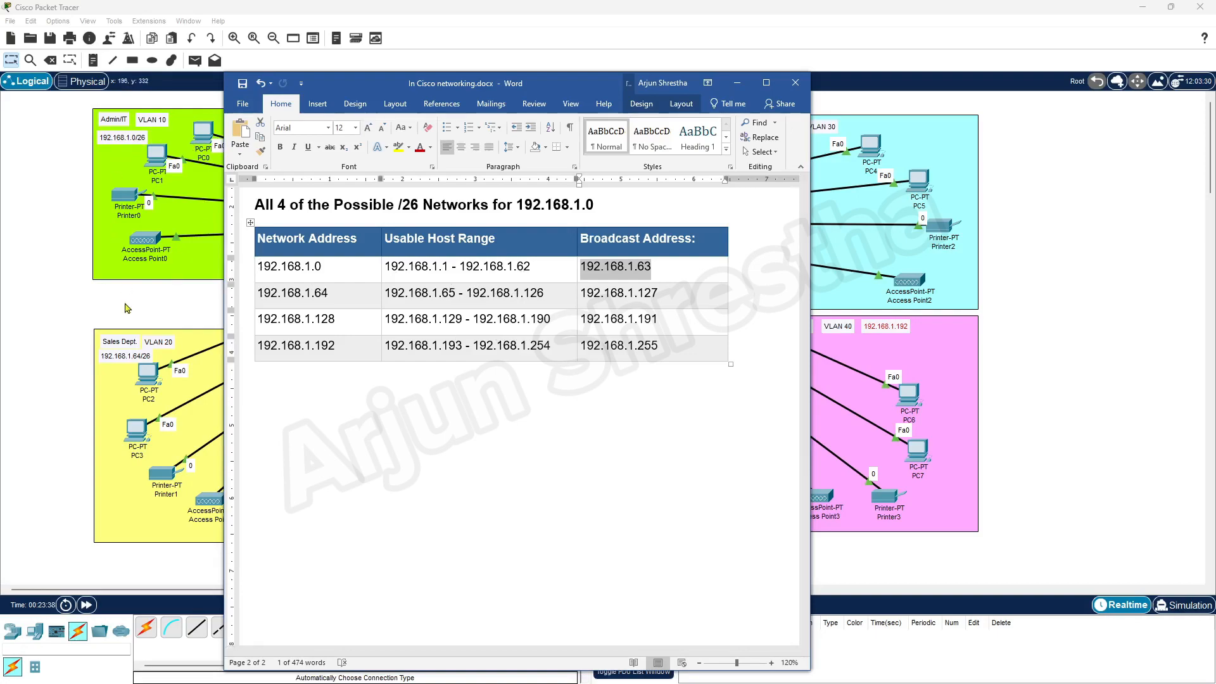
Review Word's six branch requirements and /26 network table, then slide the document off to the right.
left_click_drag(583, 84, 1215, 182)
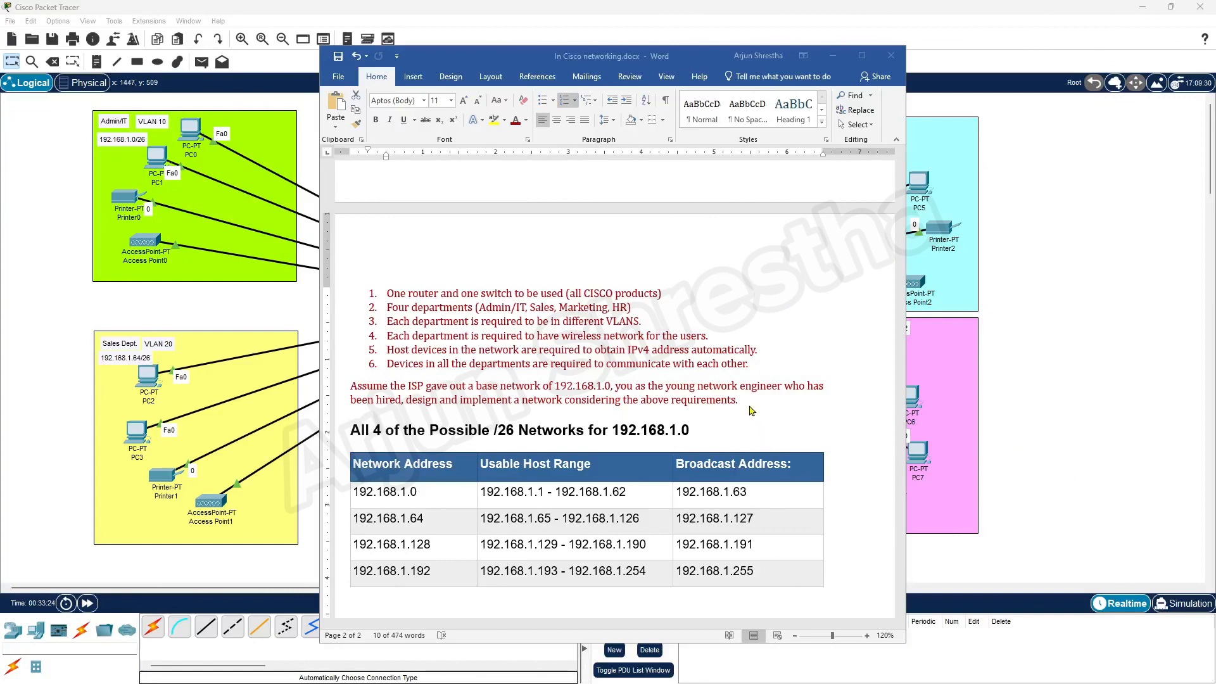
left_click(645, 356)
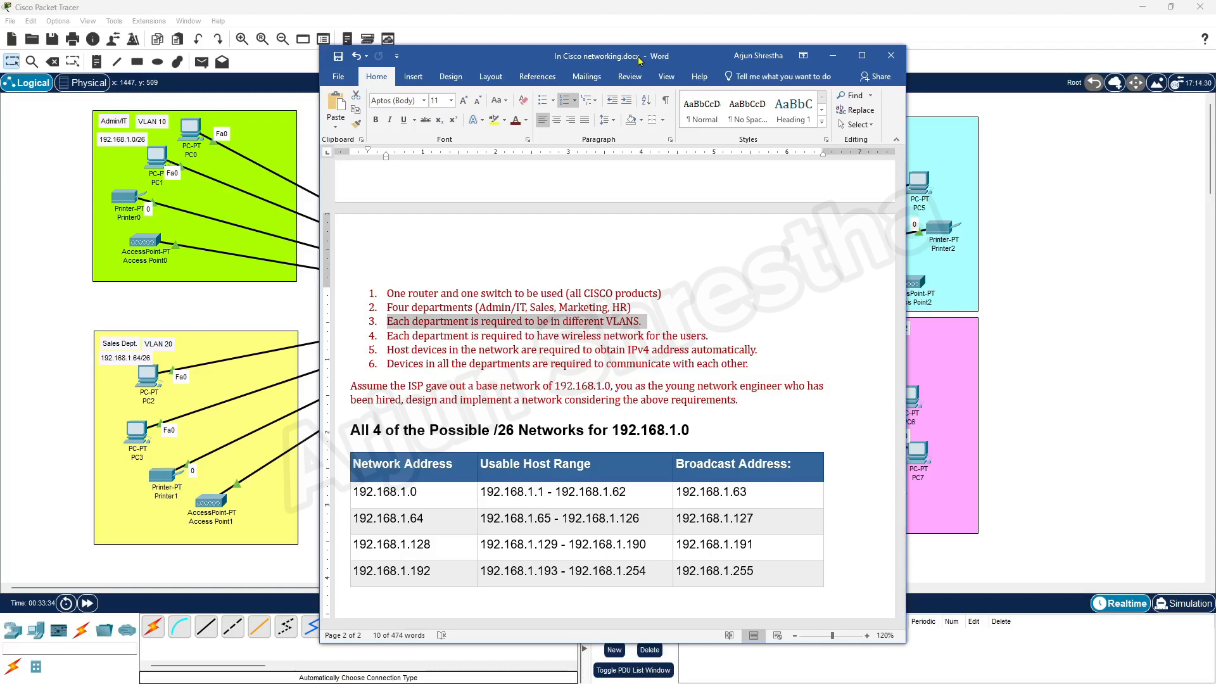
left_click_drag(640, 57, 1215, 57)
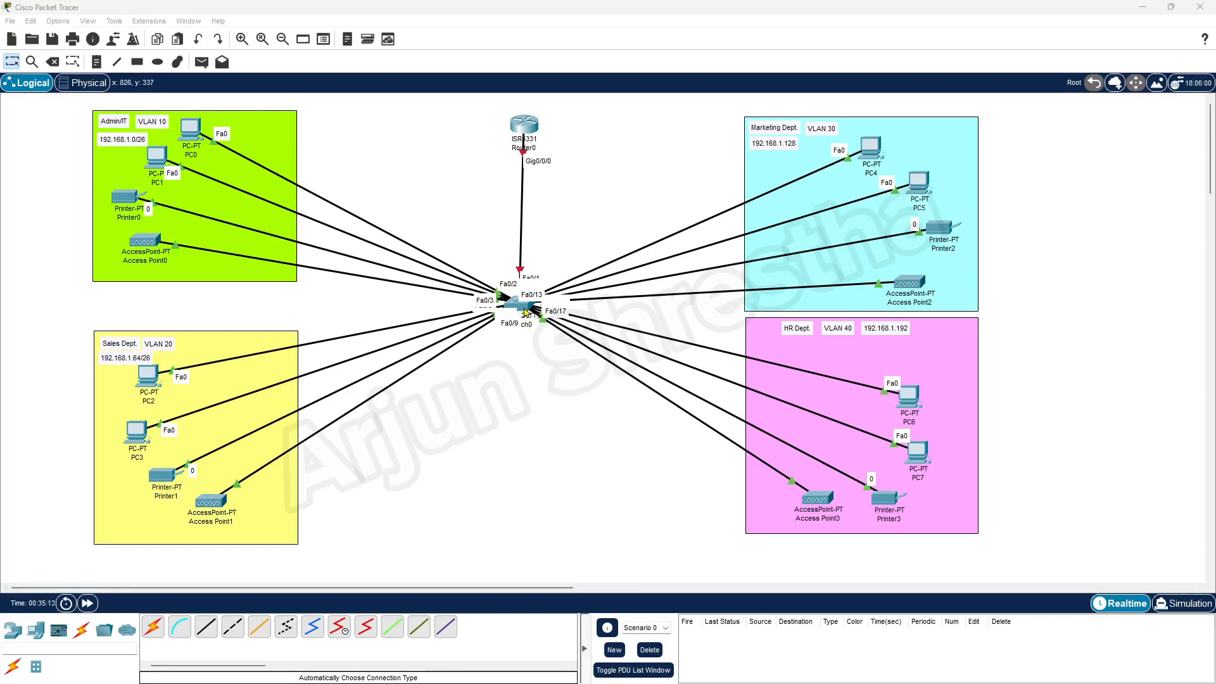
Add a Switch label note just beside the switch.
left_click(97, 61)
left_click(494, 349)
type("Switch")
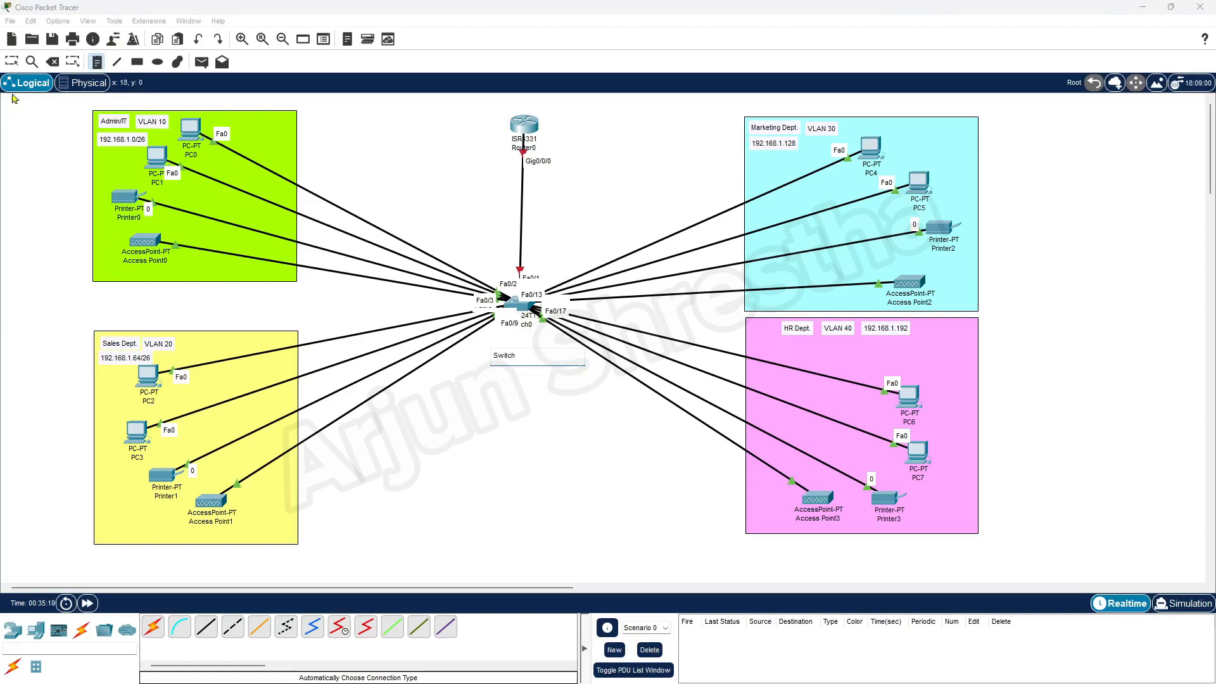
left_click(11, 62)
left_click_drag(513, 357, 527, 345)
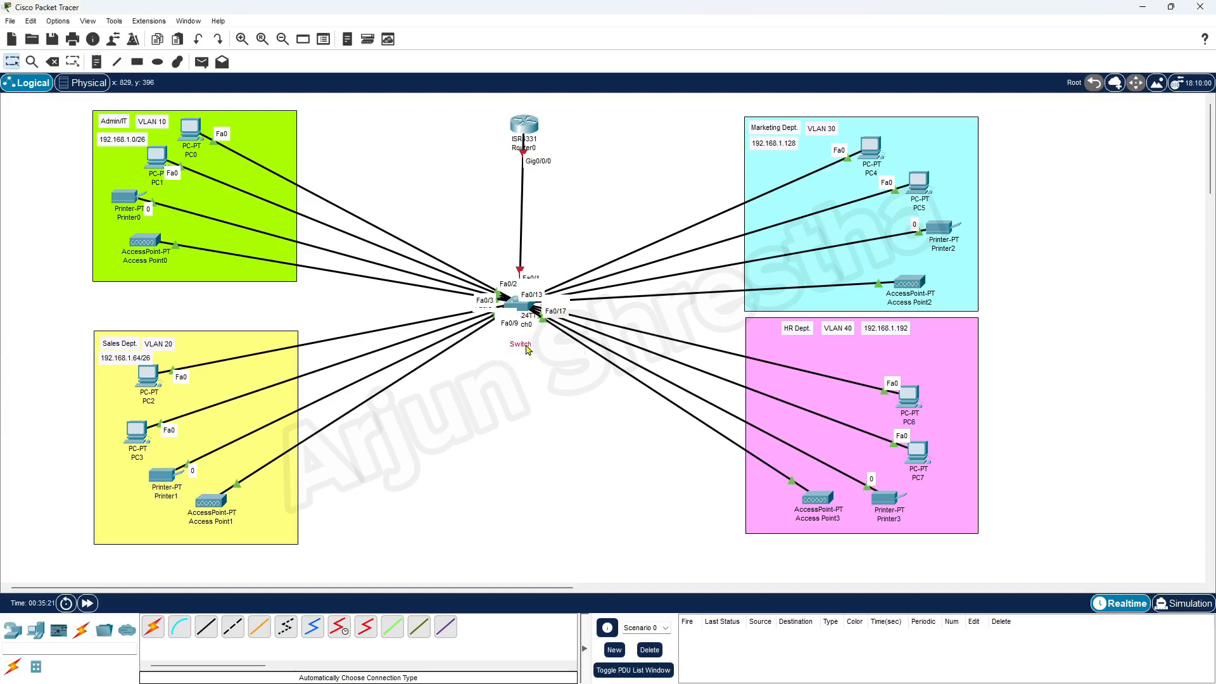
Open Switch0's CLI and move it so the Marketing and HR zones stay visible.
left_click(518, 308)
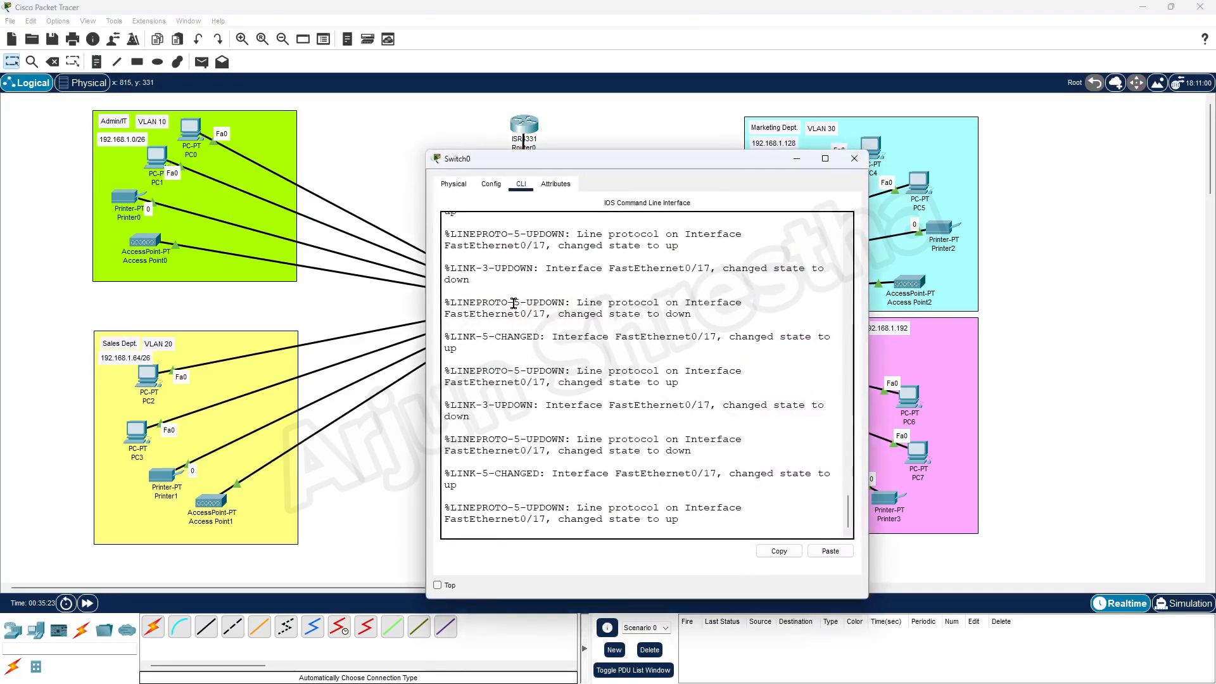
left_click_drag(586, 165, 757, 136)
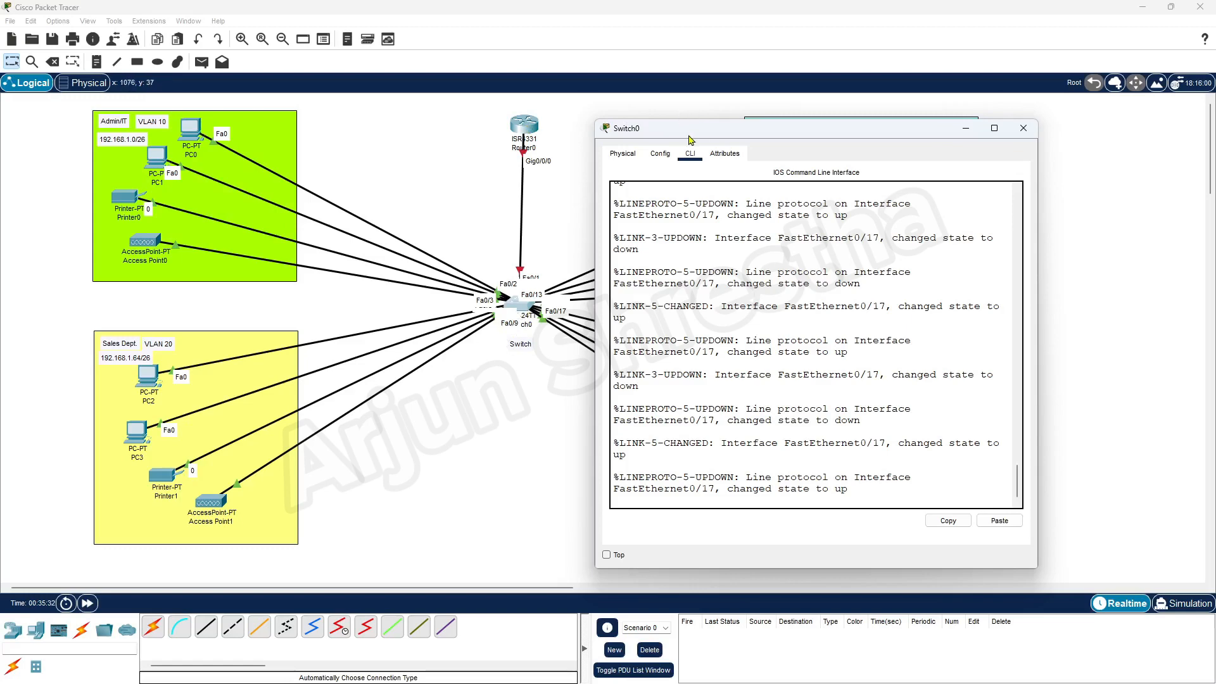
left_click_drag(688, 135, 791, 175)
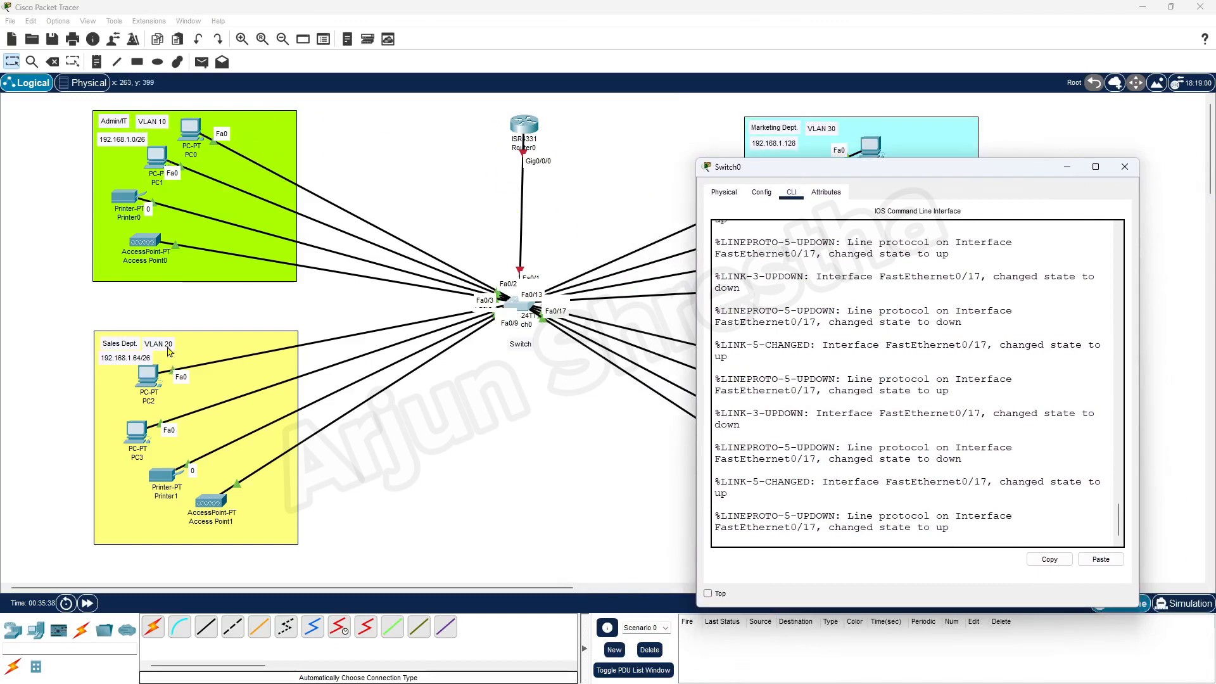
left_click_drag(826, 172, 435, 134)
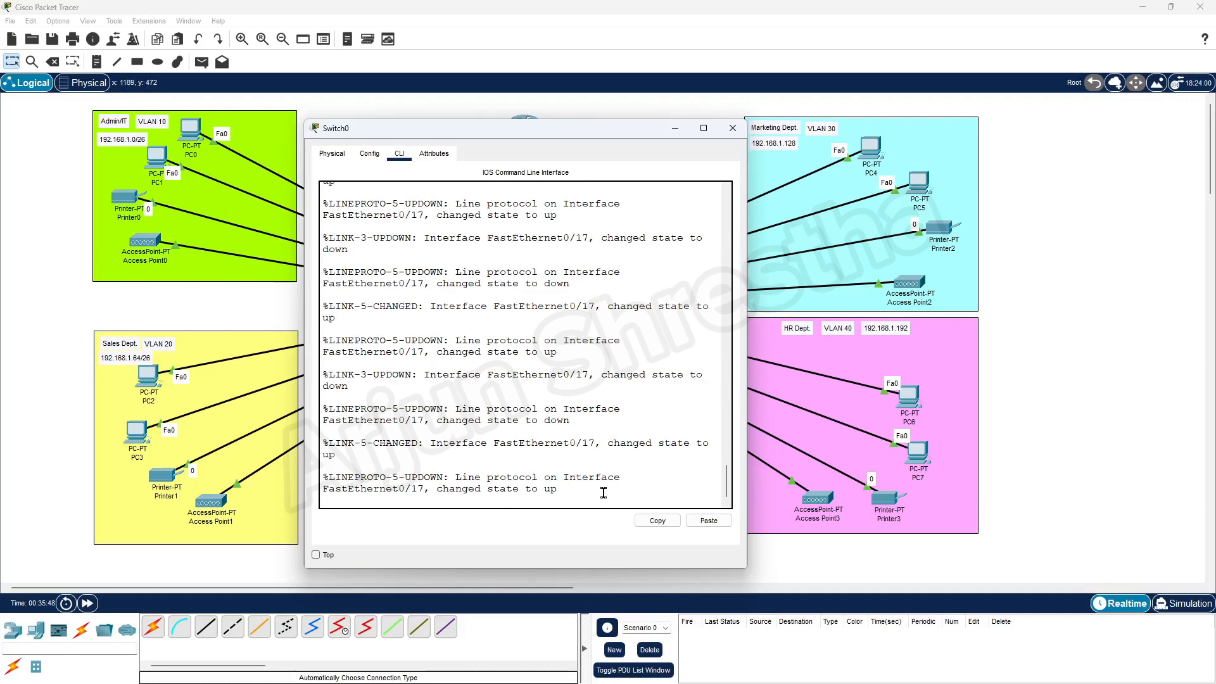
Enter privileged mode with en and global configuration with conf t on Switch0.
key("Return")
key("Return")
key("Return")
key("Return")
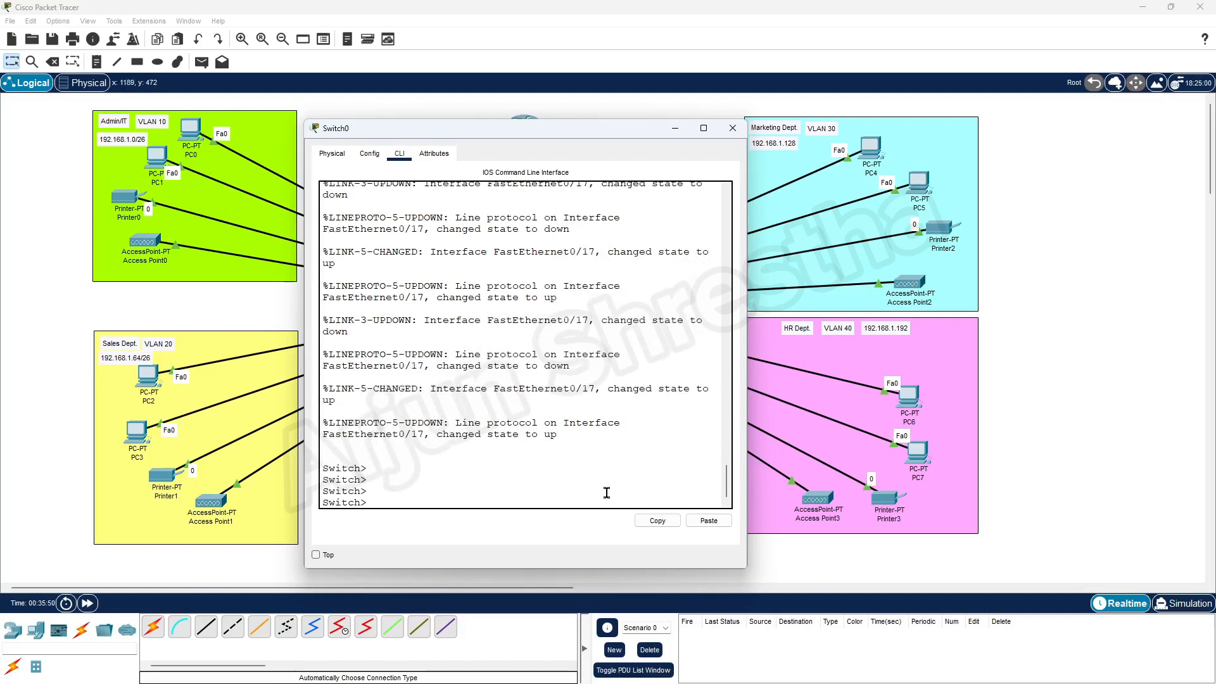
type("en")
key("Return")
key("Return")
key("Return")
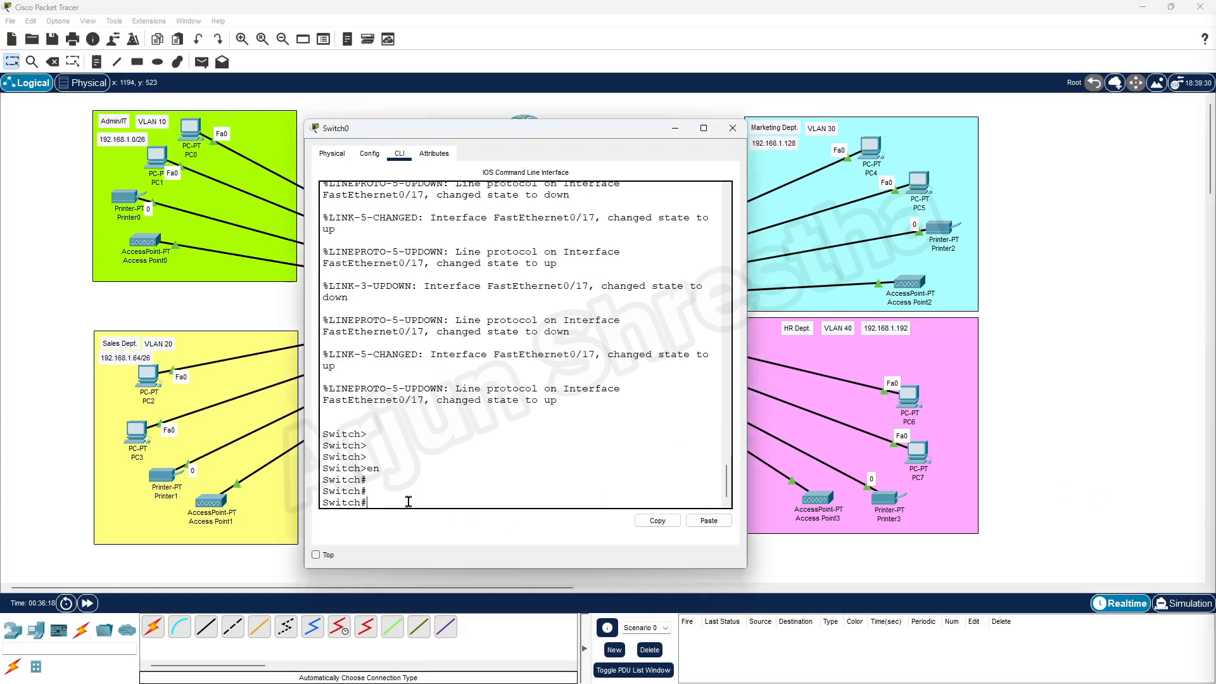
type("conf")
key("BackSpace")
type("t")
key("Return")
key("Return")
key("Return")
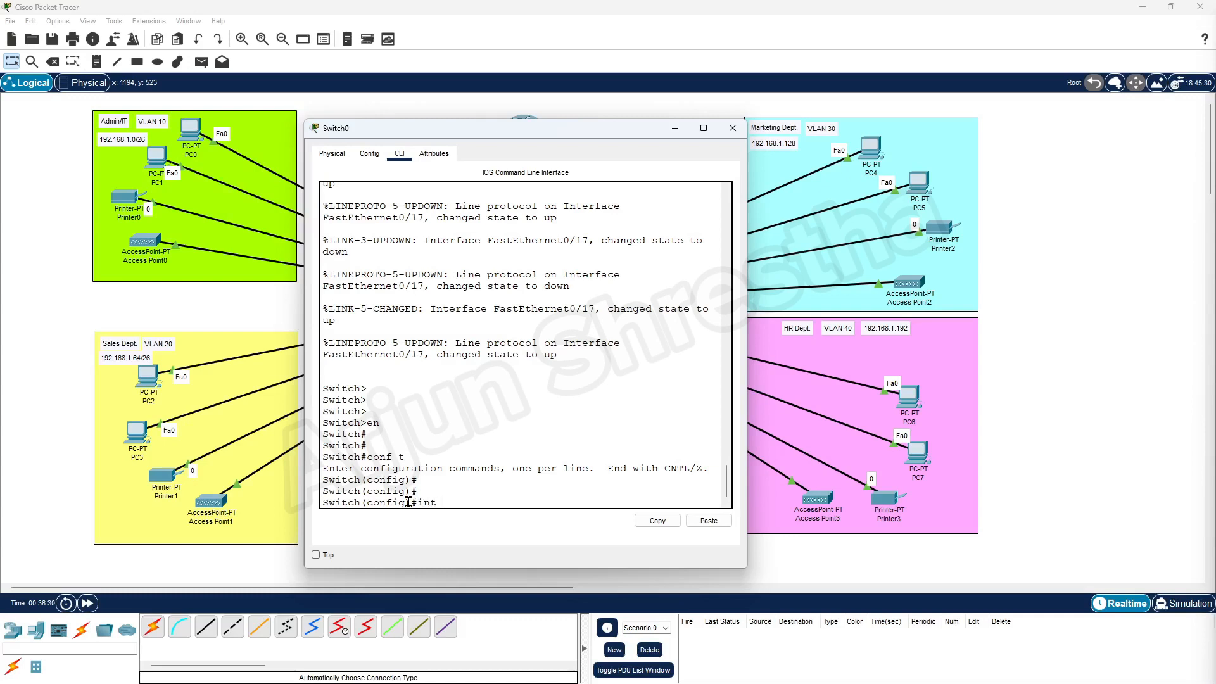
Select interfaces Fa0/2 through Fa0/5 with an int range command.
type("int renge")
type(" fa0/2-5")
left_click_drag(388, 131, 529, 129)
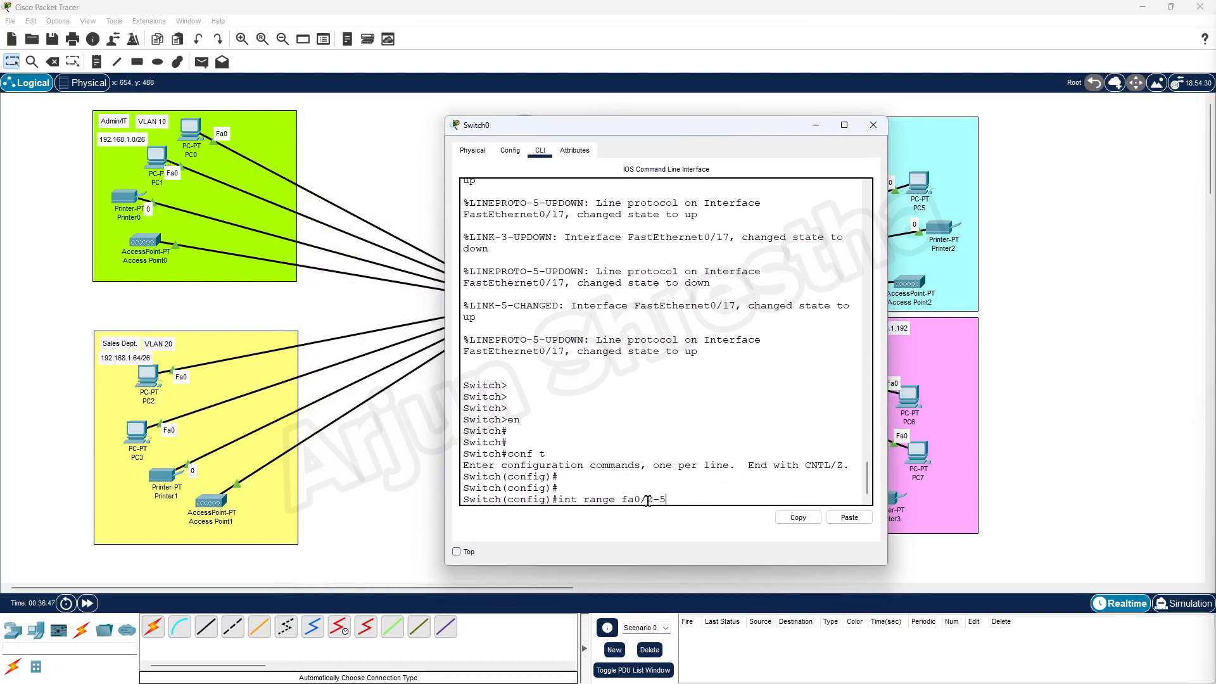
key("Return")
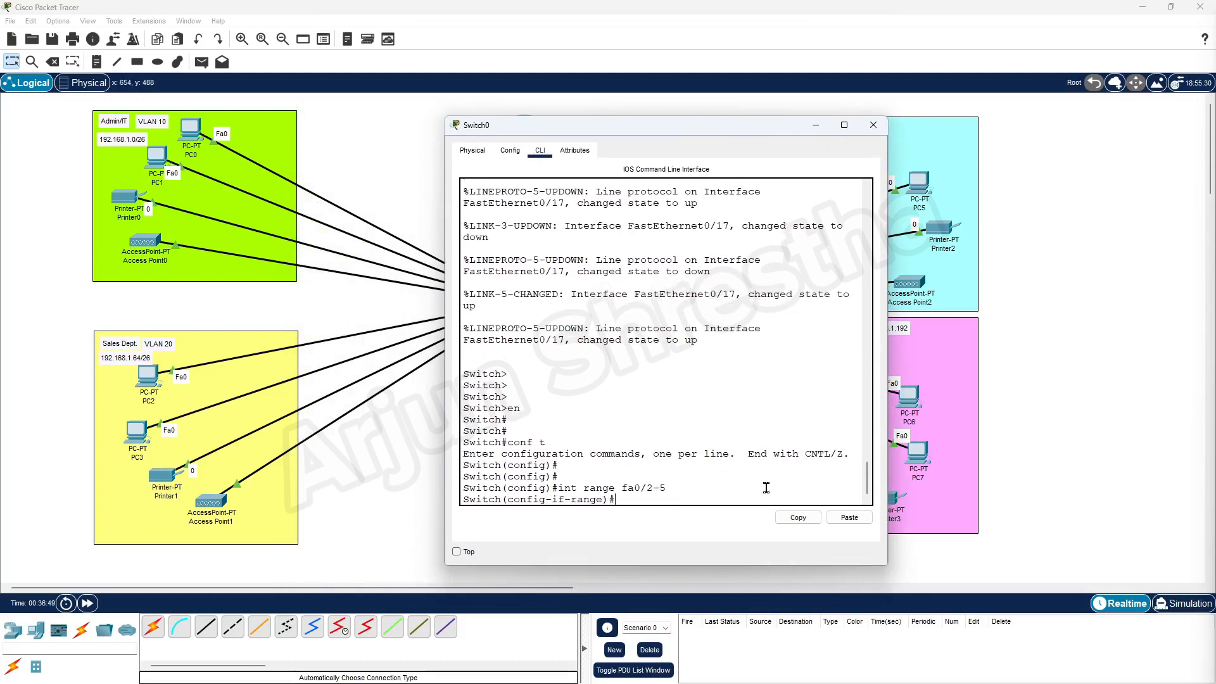
key("Return")
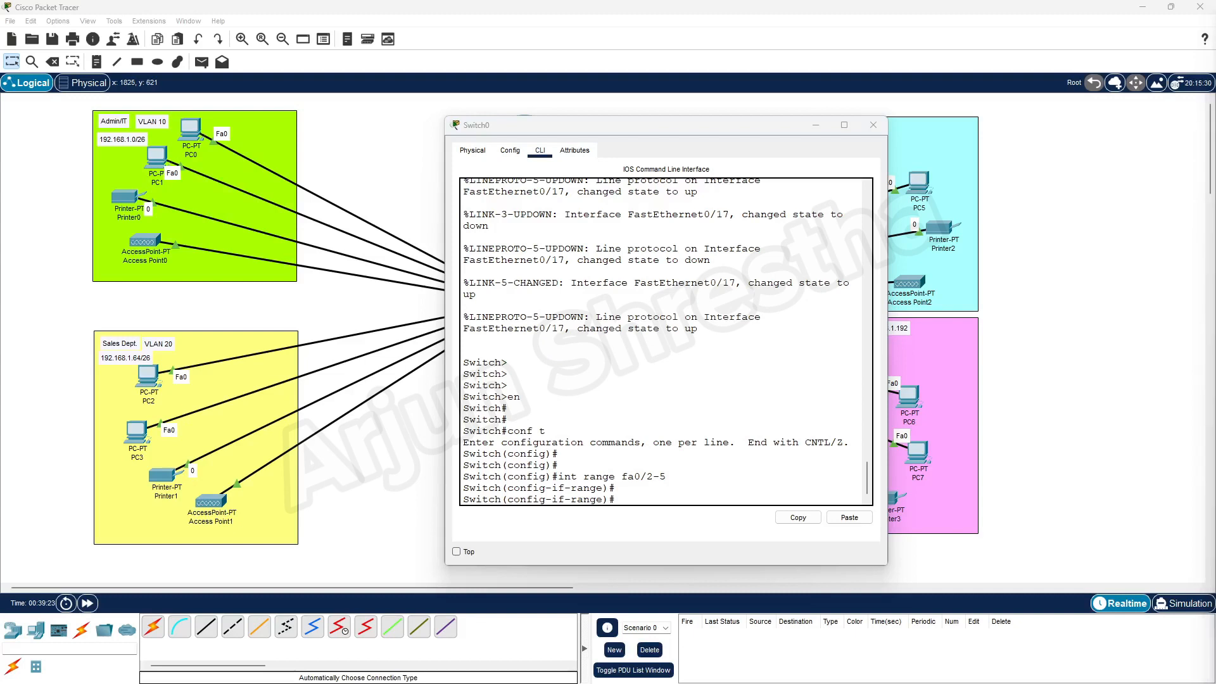
Set ports Fa0/2–5 to switchport mode access and select that command.
left_click(625, 499)
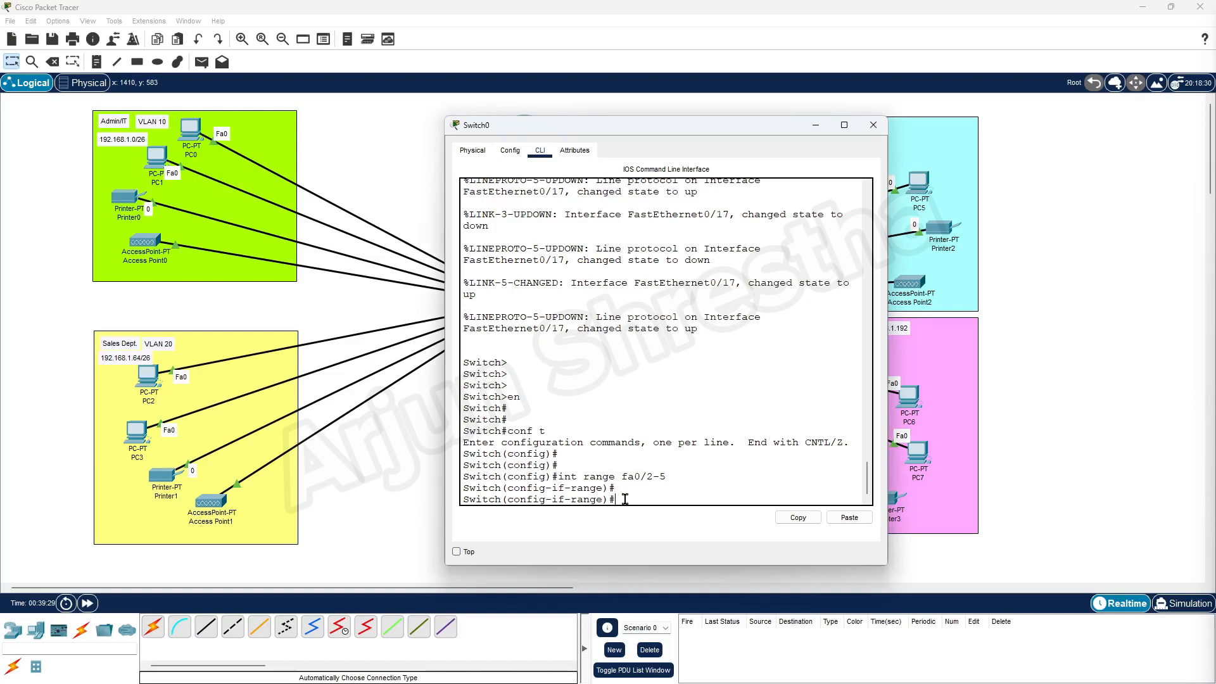
type("switchport mode access")
key("Return")
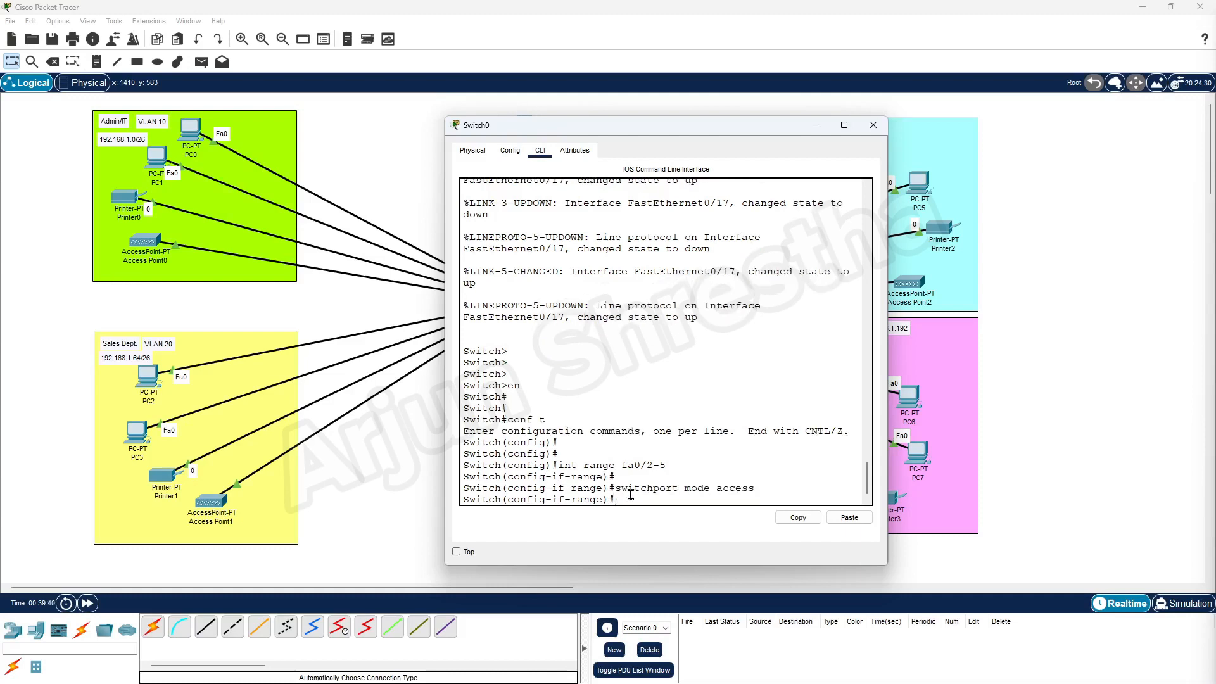
left_click_drag(615, 488, 760, 487)
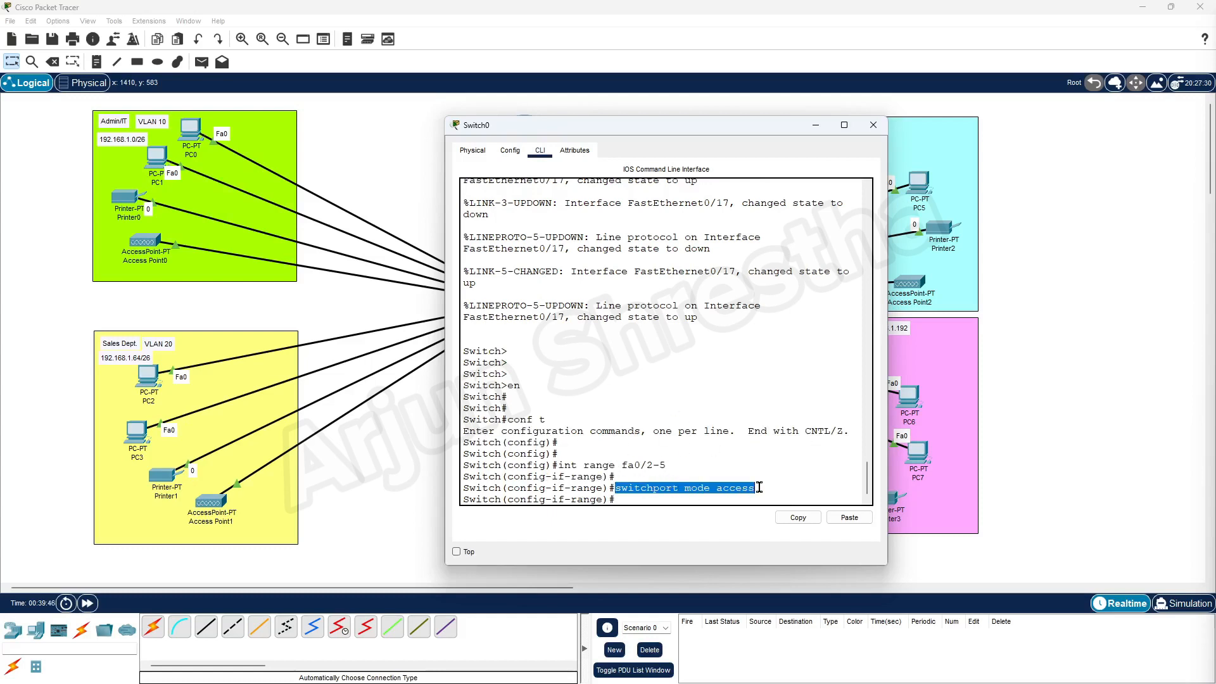
left_click(757, 488)
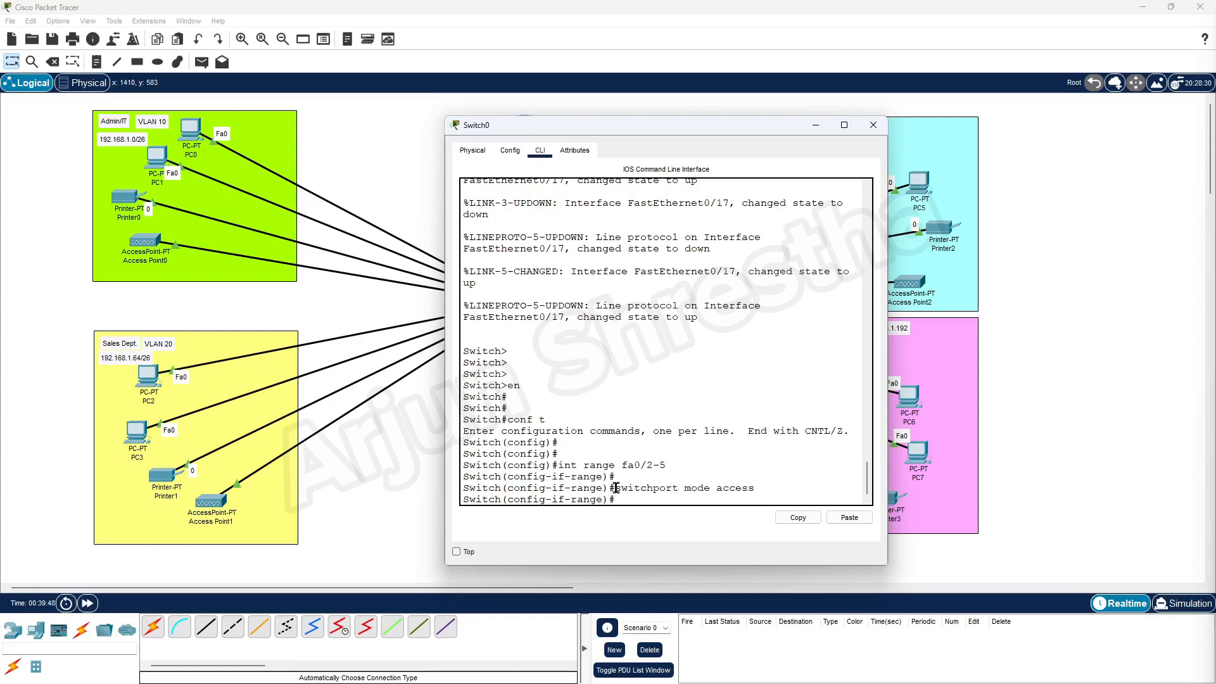
left_click_drag(615, 487, 757, 488)
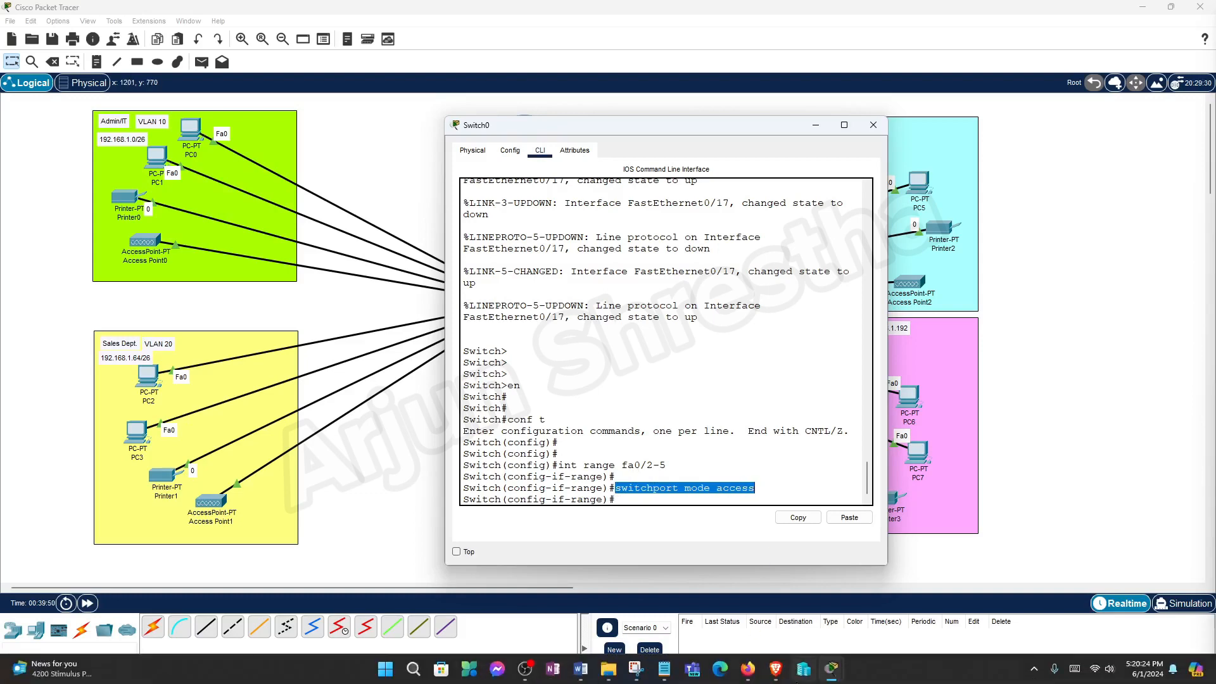
Read ChatGPT's explanation of switchport access vlan, then minimize the browser.
left_click(776, 668)
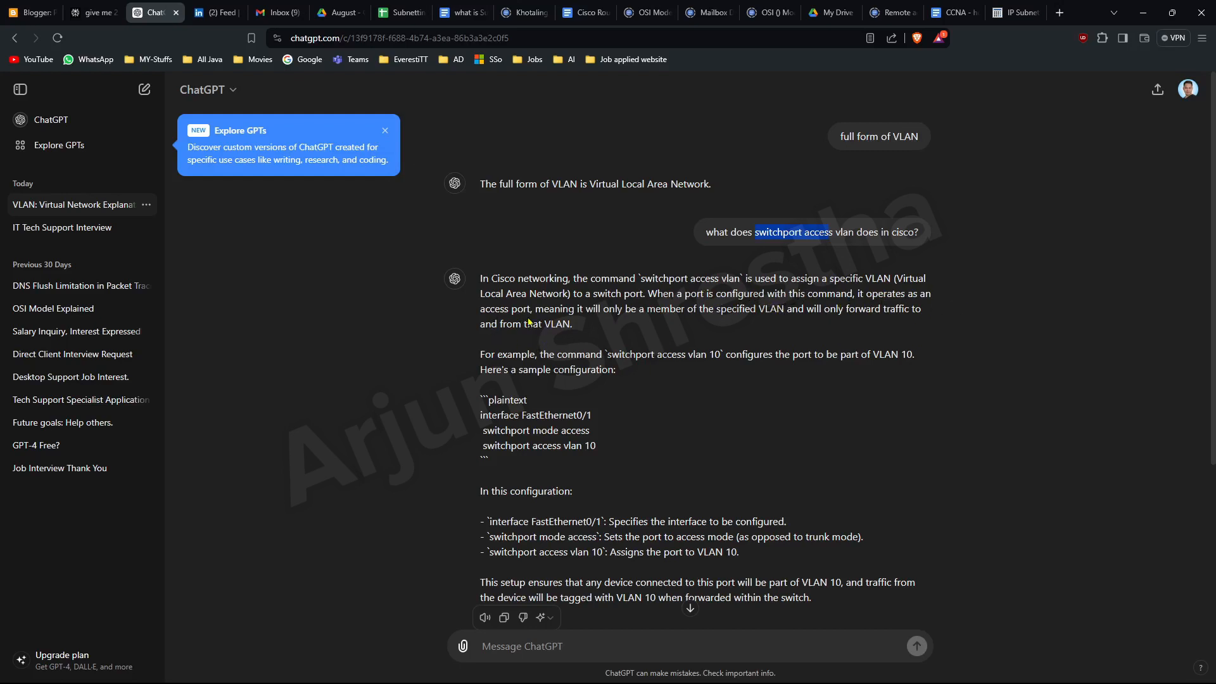
left_click_drag(892, 295, 931, 295)
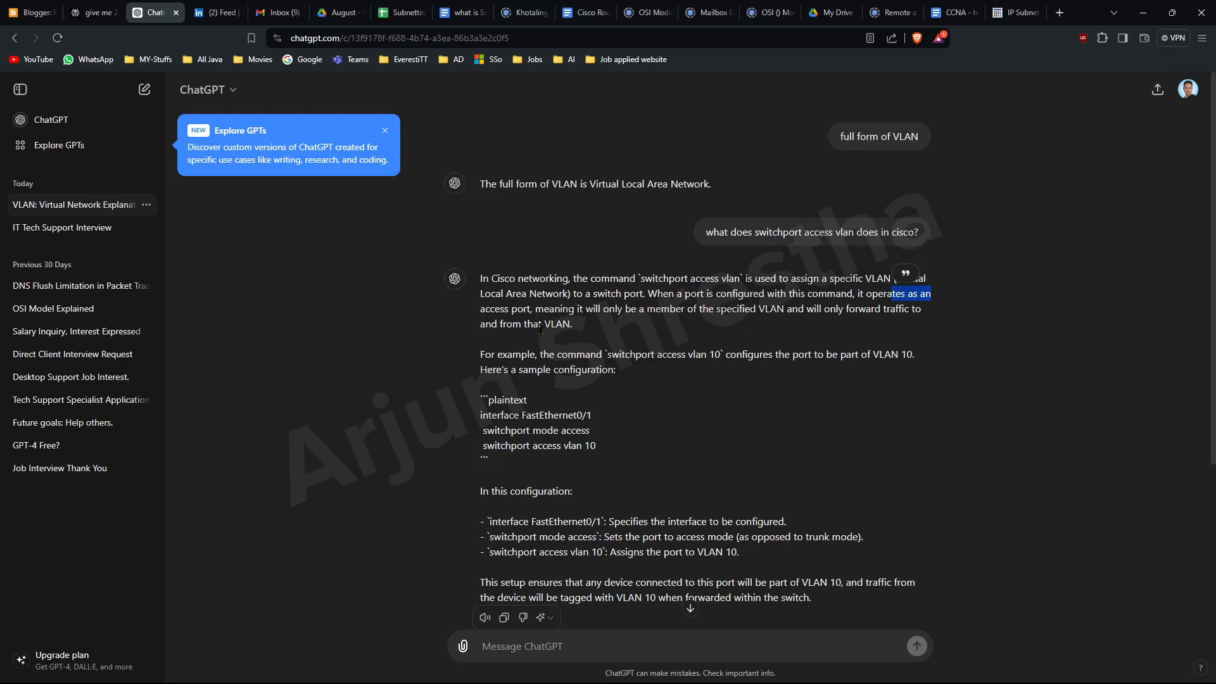
left_click_drag(580, 332, 500, 324)
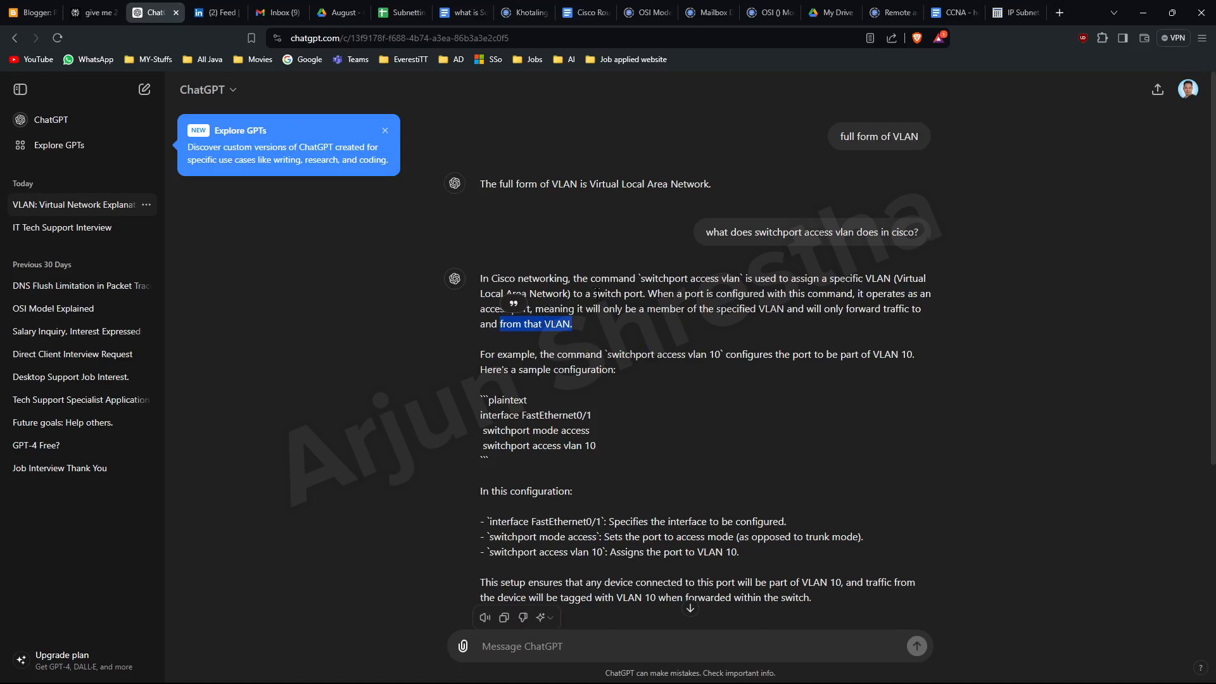
left_click(1146, 11)
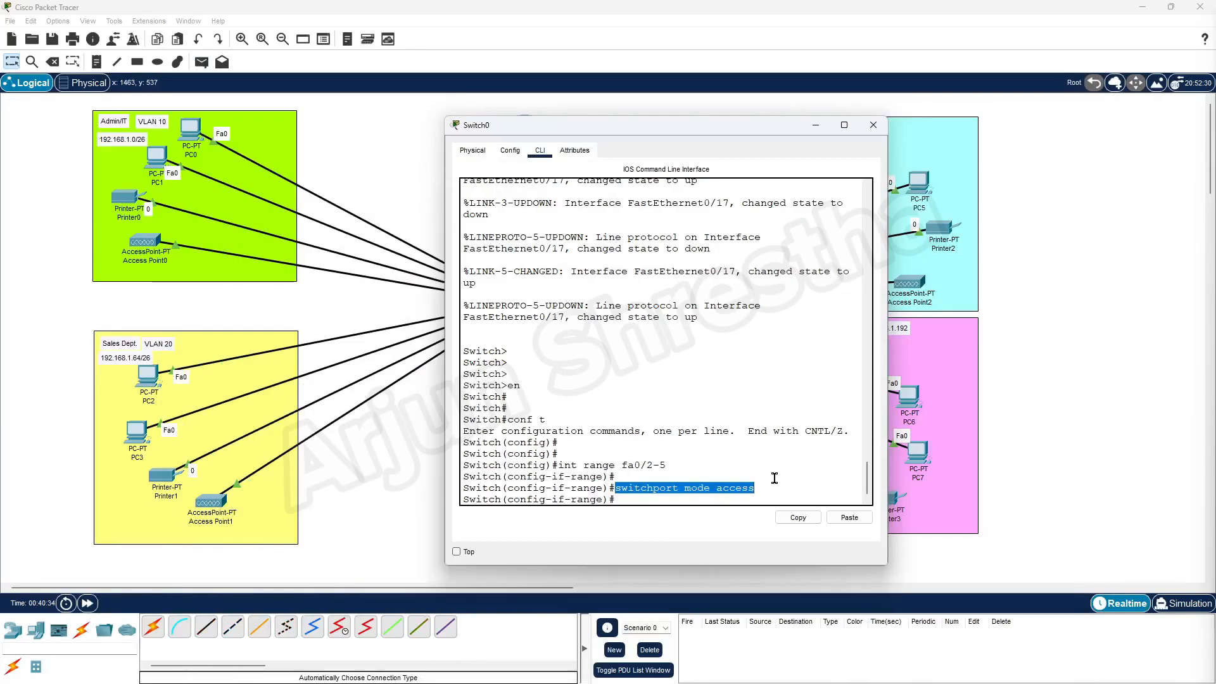
Type switchport access vlan 10 at Switch0's interface-range prompt without executing it.
left_click(776, 479)
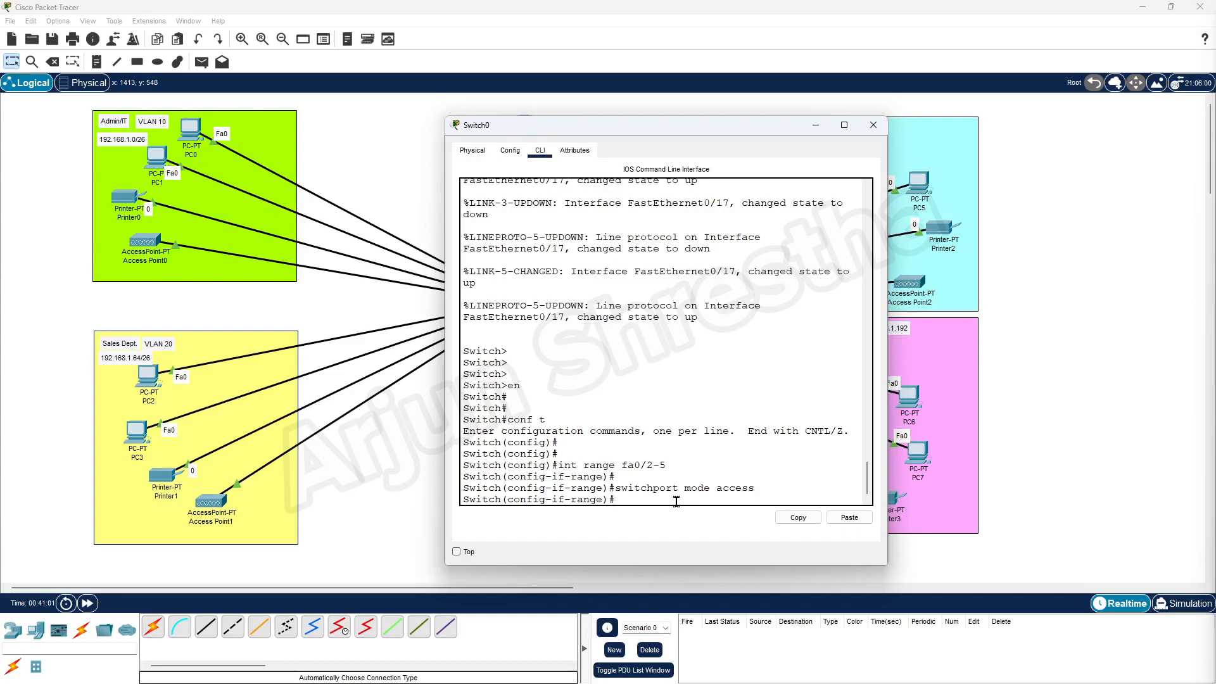
type("switch")
key("Tab")
type("mode")
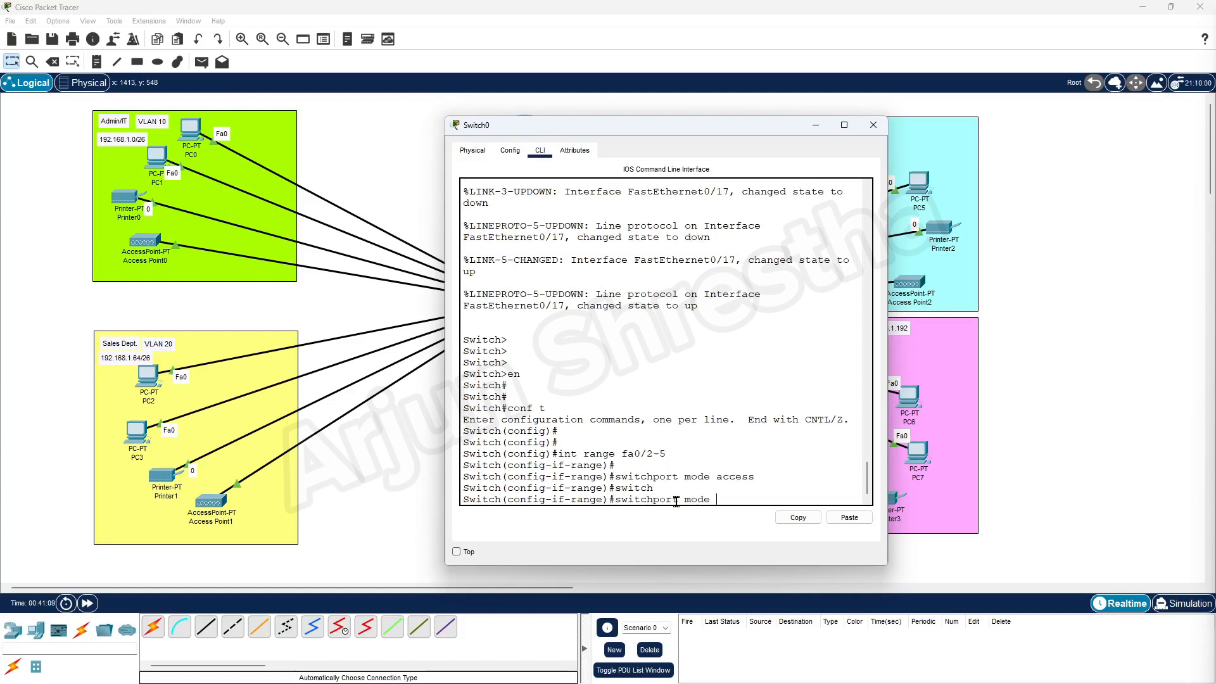
key("BackSpace")
key("BackSpace")
key("BackSpace")
key("BackSpace")
key("BackSpace")
type("a")
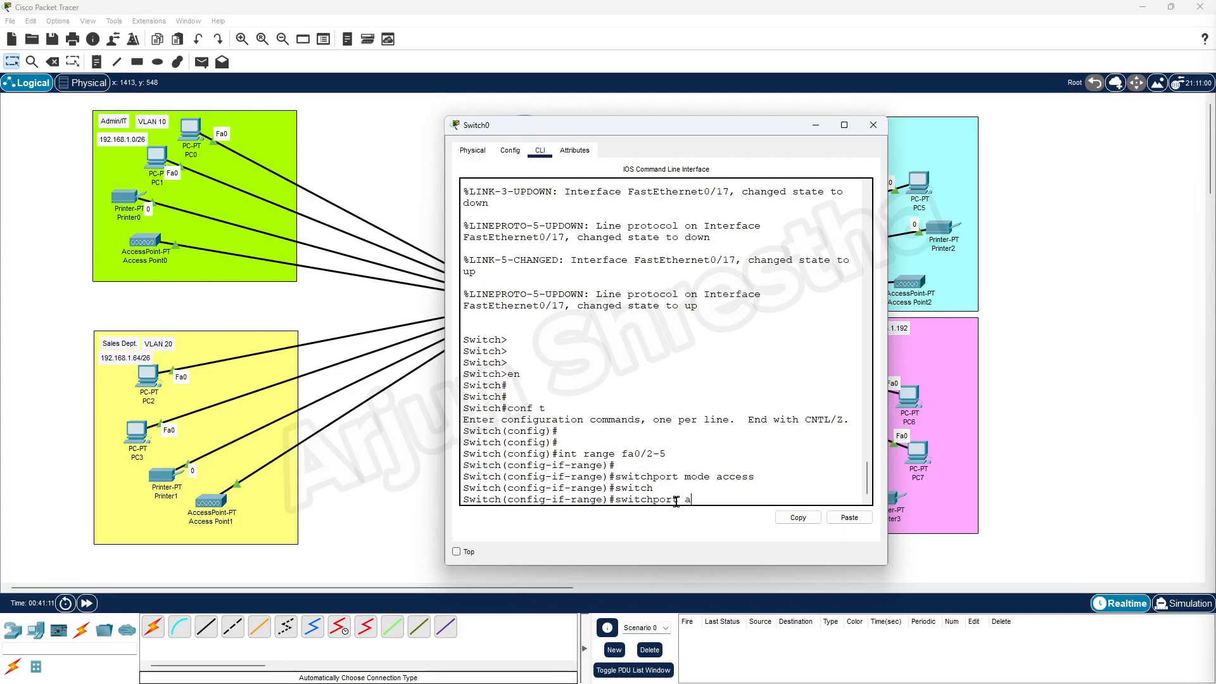
type("ccess ")
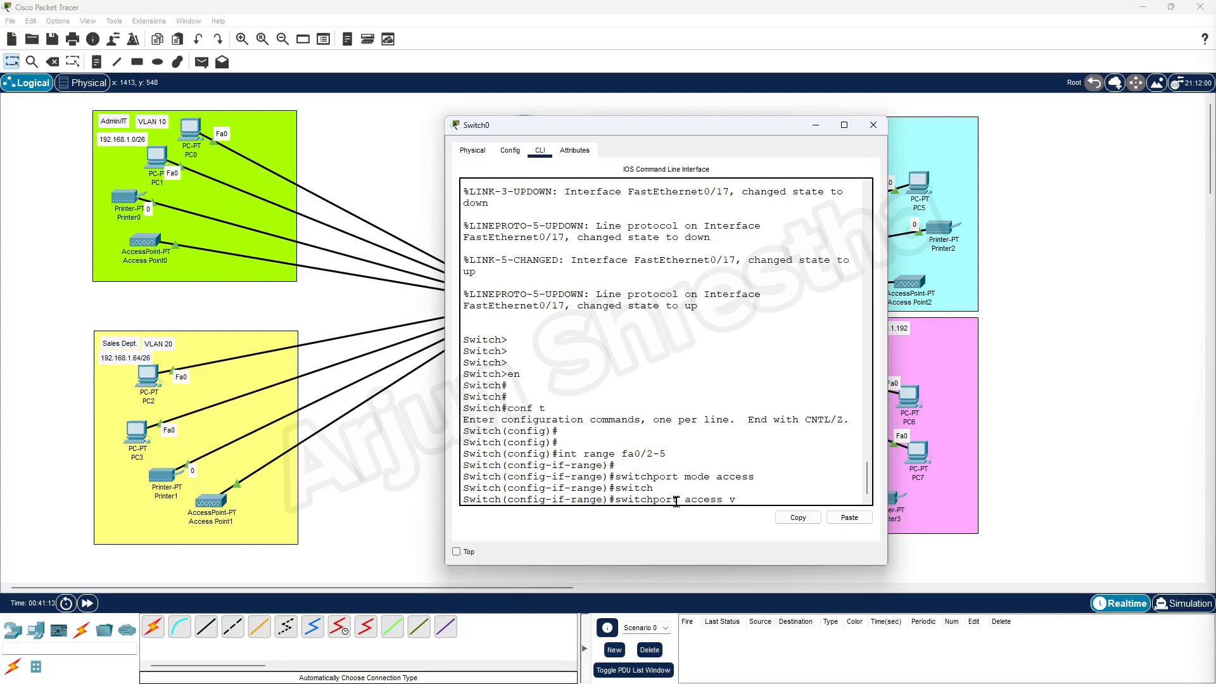
type("v")
key("Tab")
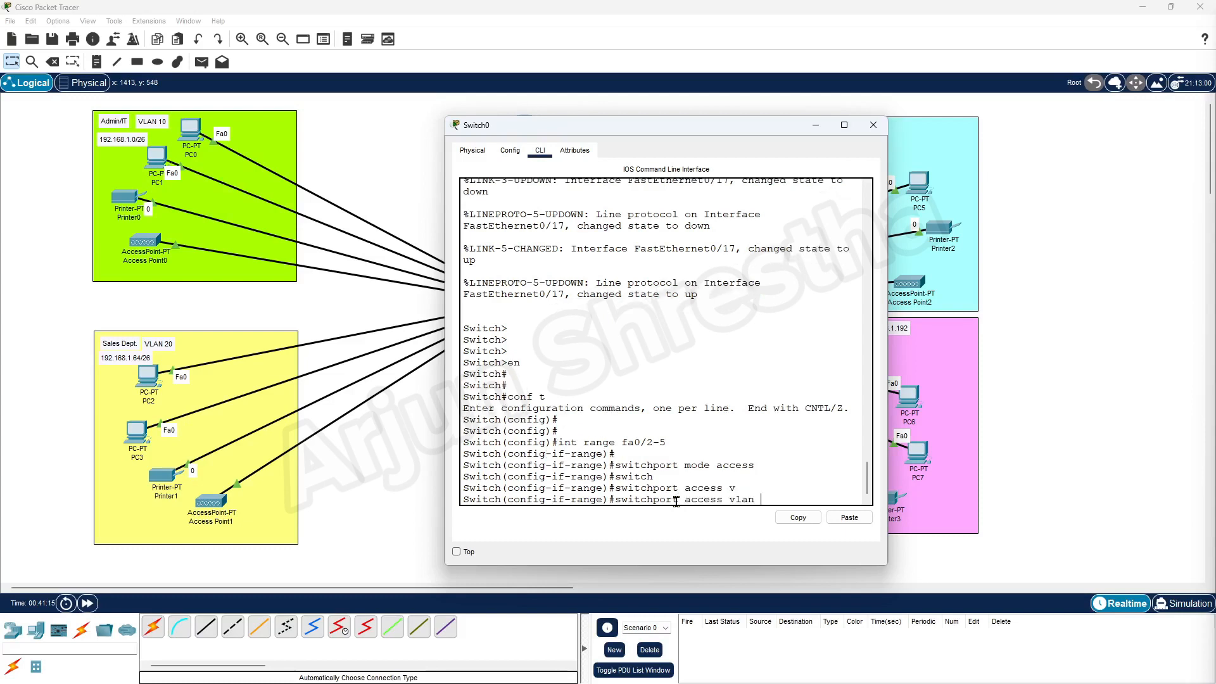
type("10")
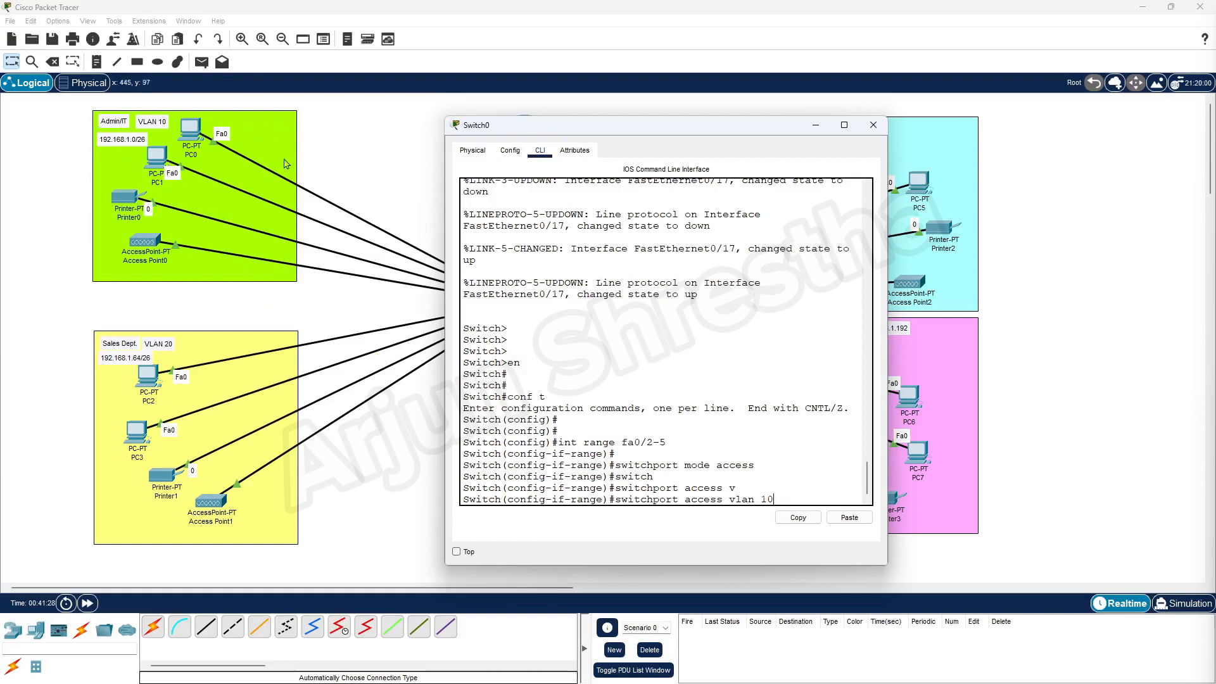
Run switchport access vlan 10 on ports Fa0/2–5, which auto-creates VLAN 10.
left_click(795, 494)
left_click_drag(756, 482, 773, 489)
left_click(783, 499)
key("Return")
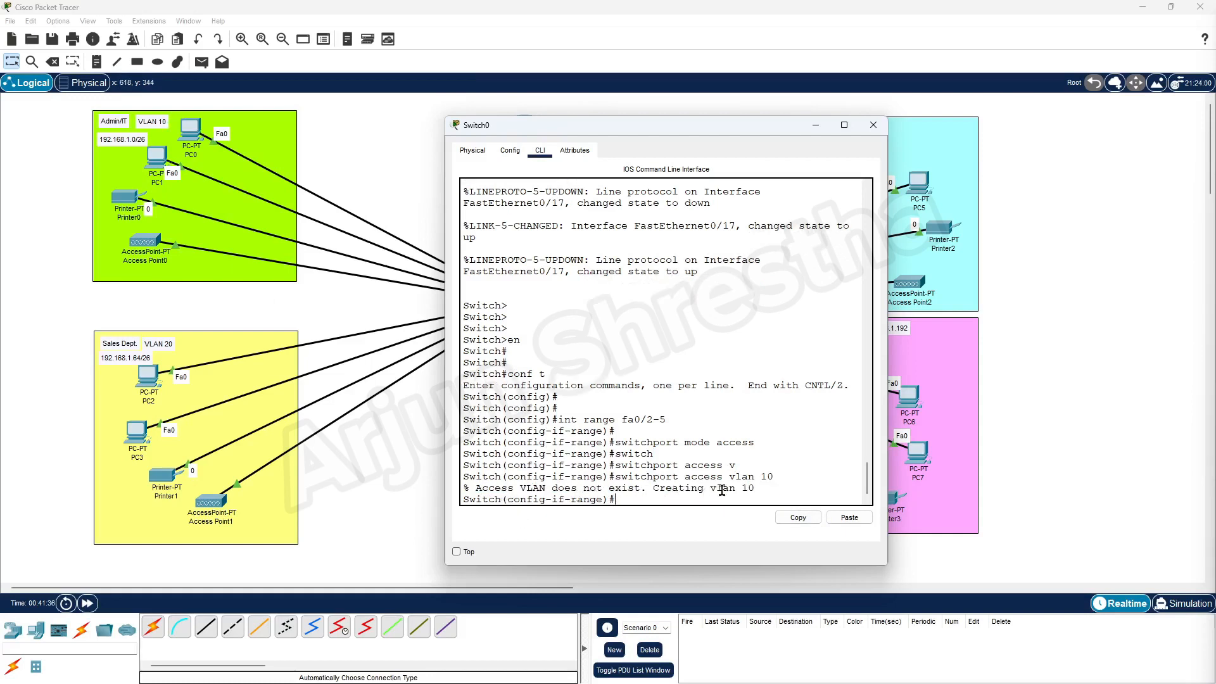
Highlight the 'Creating vlan 10' message, then begin typing int range fa0 for the next ports.
mouse_move(756, 488)
left_mouse_down()
mouse_move(654, 488)
mouse_move(748, 490)
left_mouse_up()
left_click(764, 491)
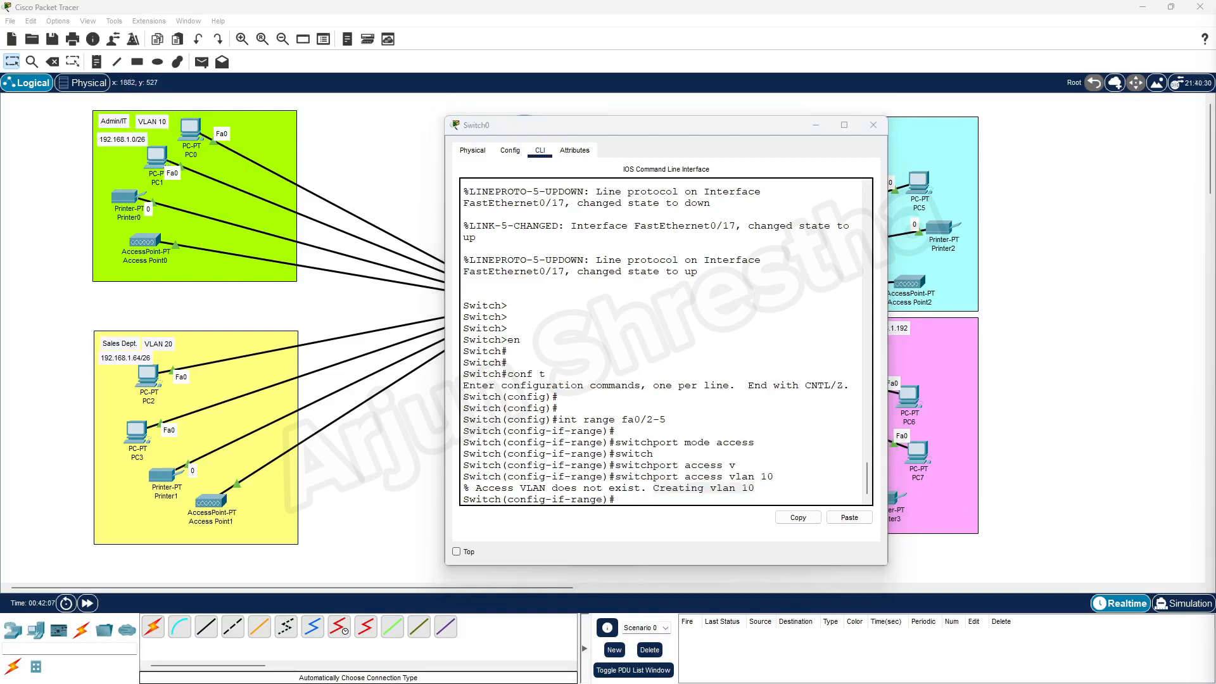
left_click(766, 494)
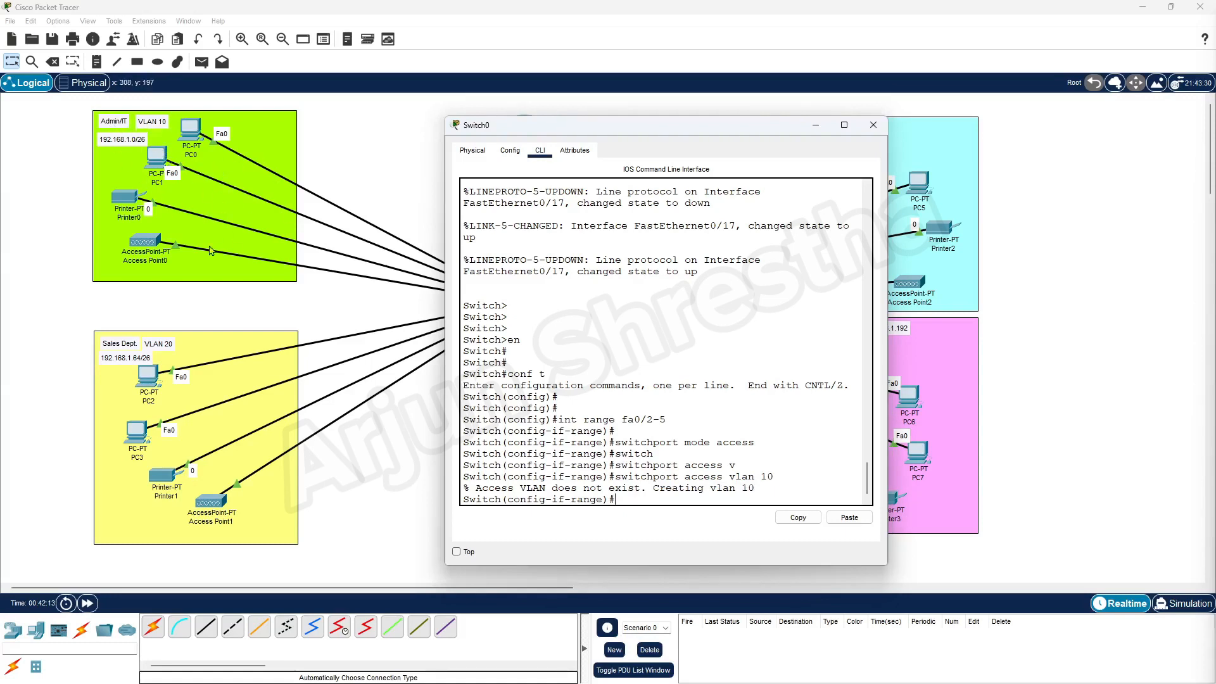
mouse_move(625, 130)
left_mouse_down()
mouse_move(864, 138)
mouse_move(747, 147)
mouse_move(634, 124)
left_mouse_up()
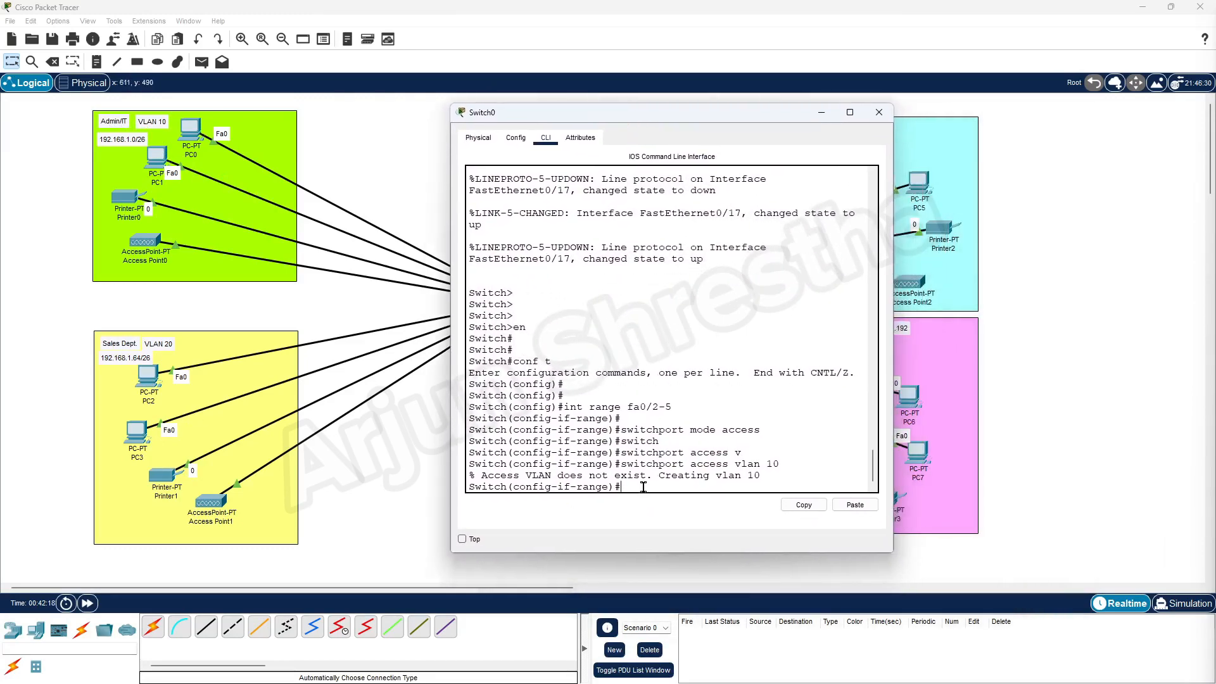
key("Return")
key("Return")
key("Return")
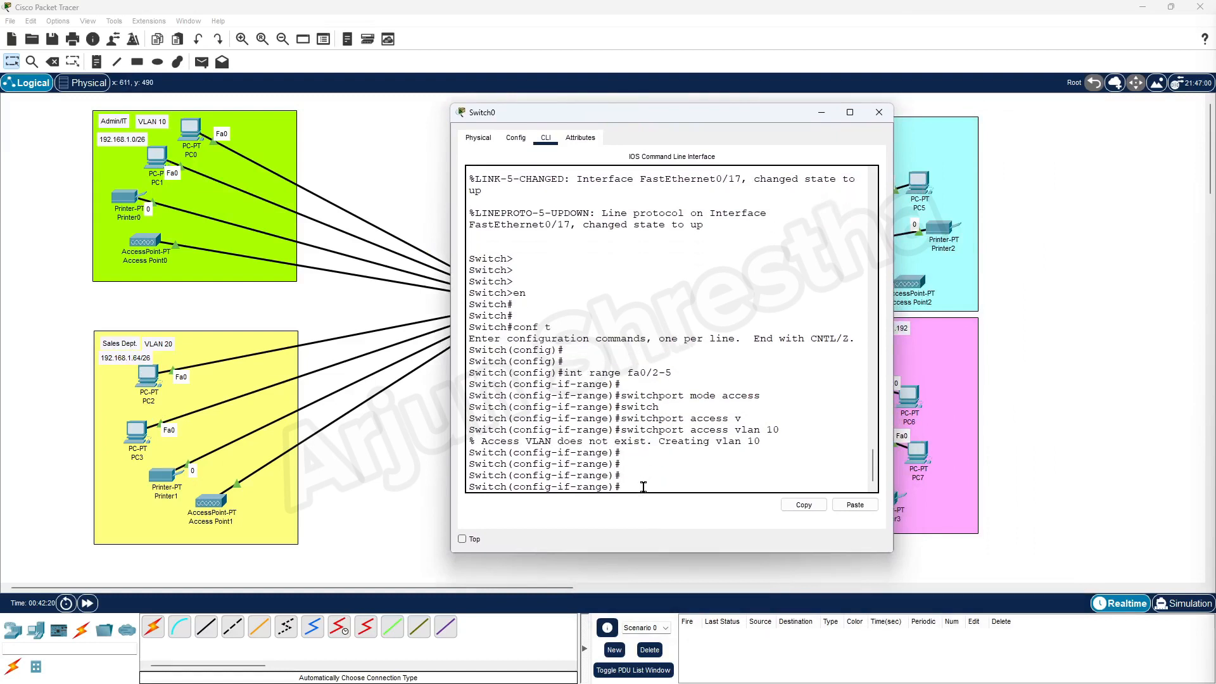
type("int range fa0/")
Select interface range Fa0/6–9 and set those ports to switchport mode access.
left_click_drag(675, 114, 814, 111)
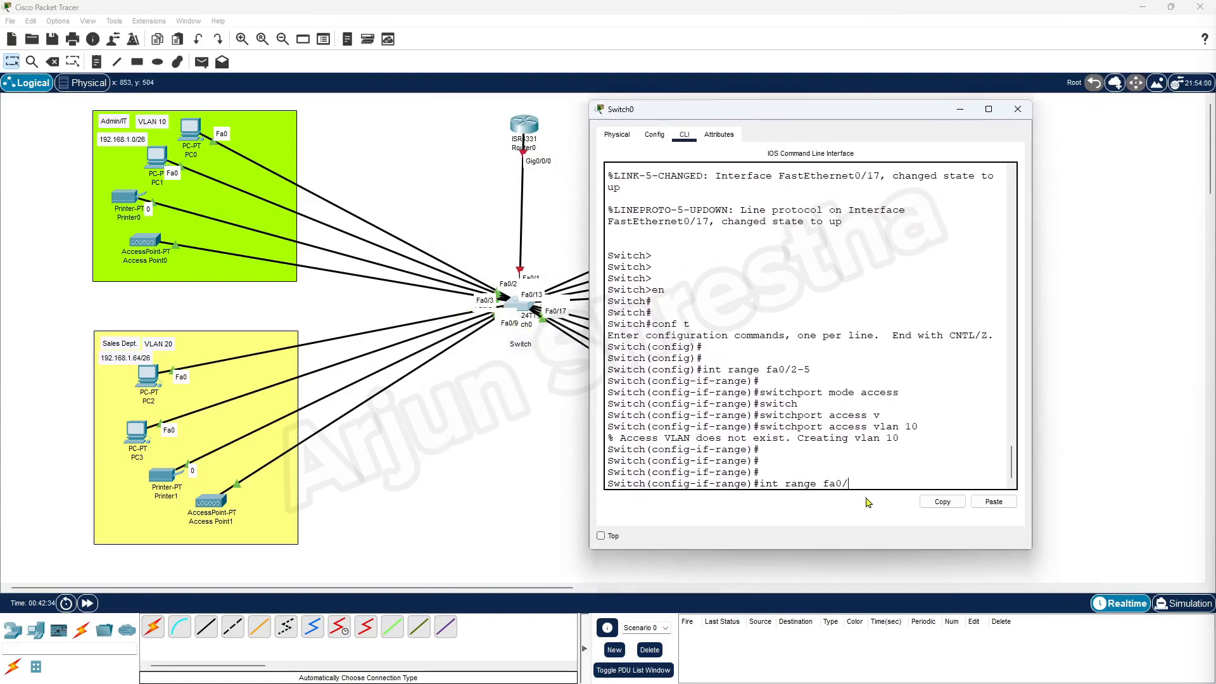
type("6-9")
key("Return")
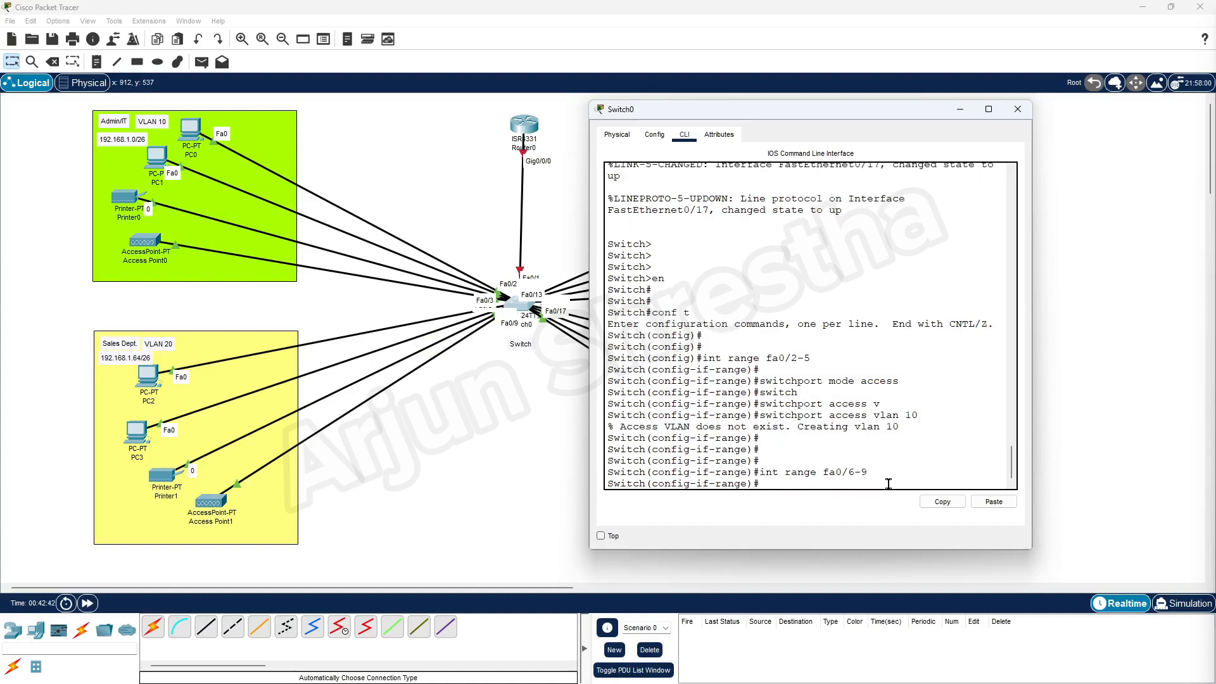
key("Return")
key("Return")
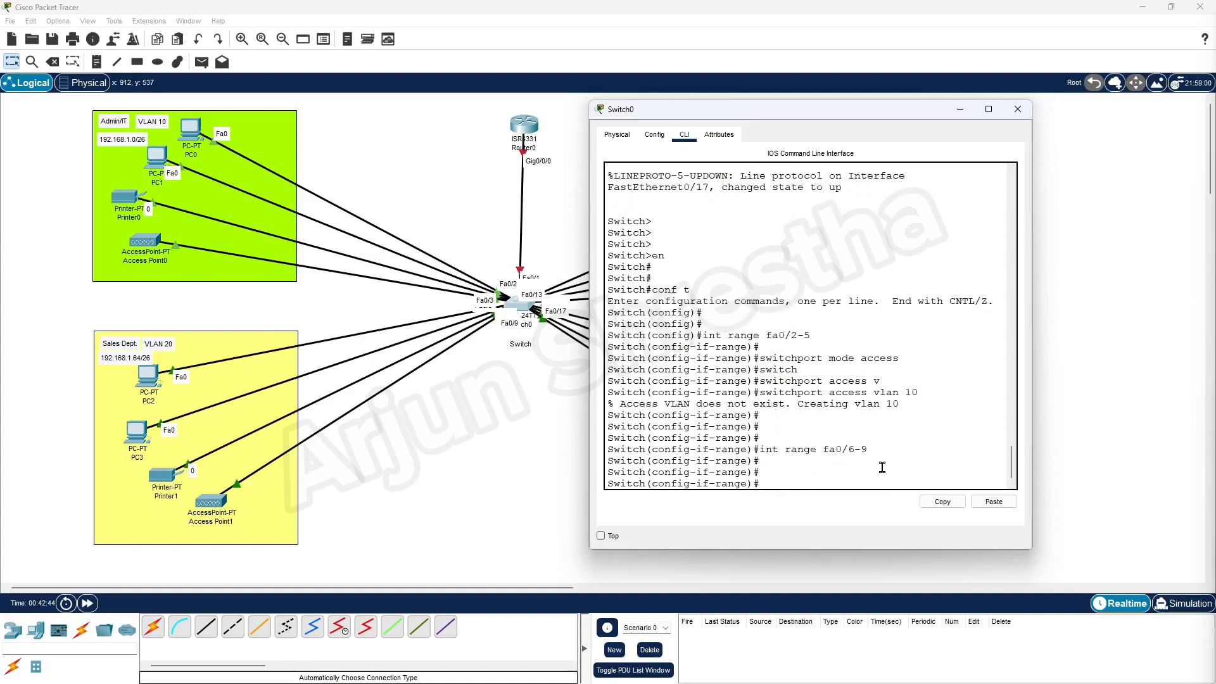
type("swit")
key("Tab")
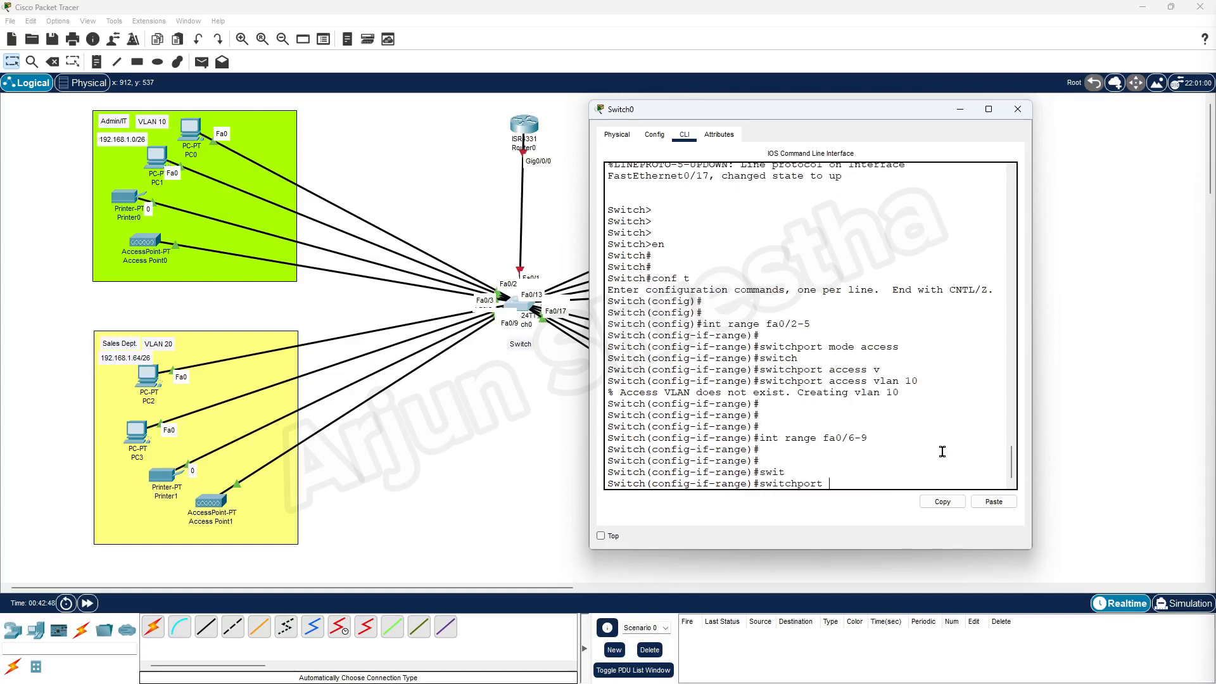
type("mode access")
key("Return")
Assign ports Fa0/6–9 to access VLAN 20, which the switch auto-creates.
key("Return")
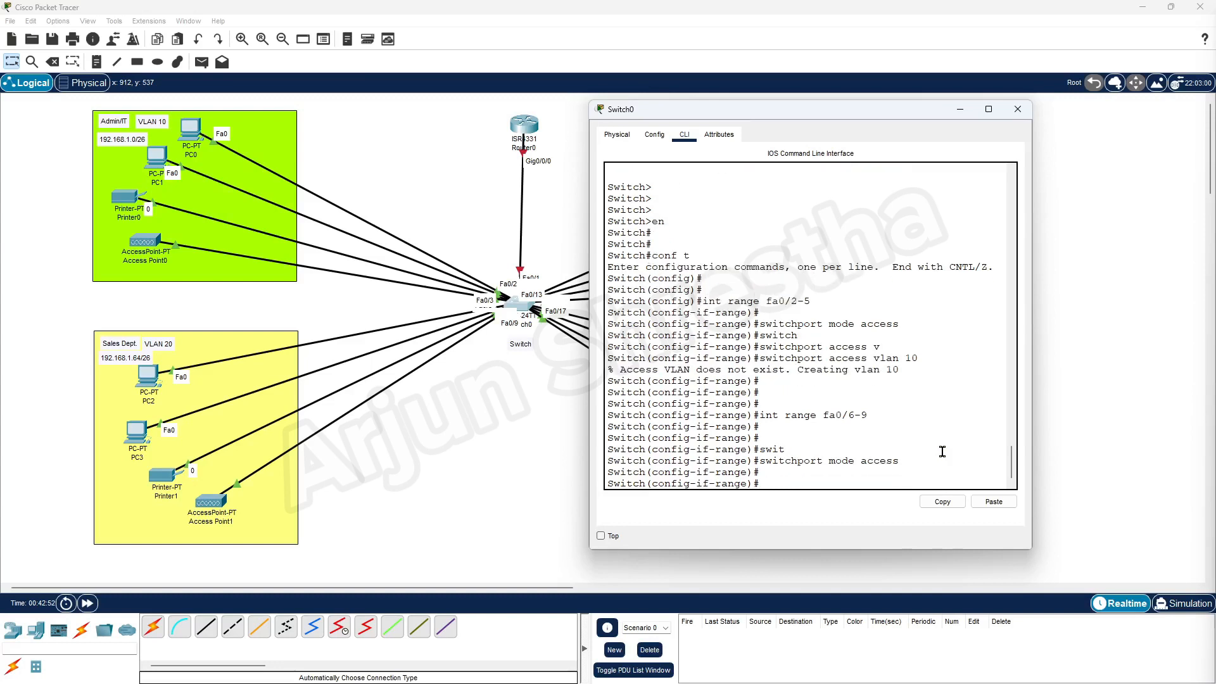
type("swithport access vlan 20")
key("Return")
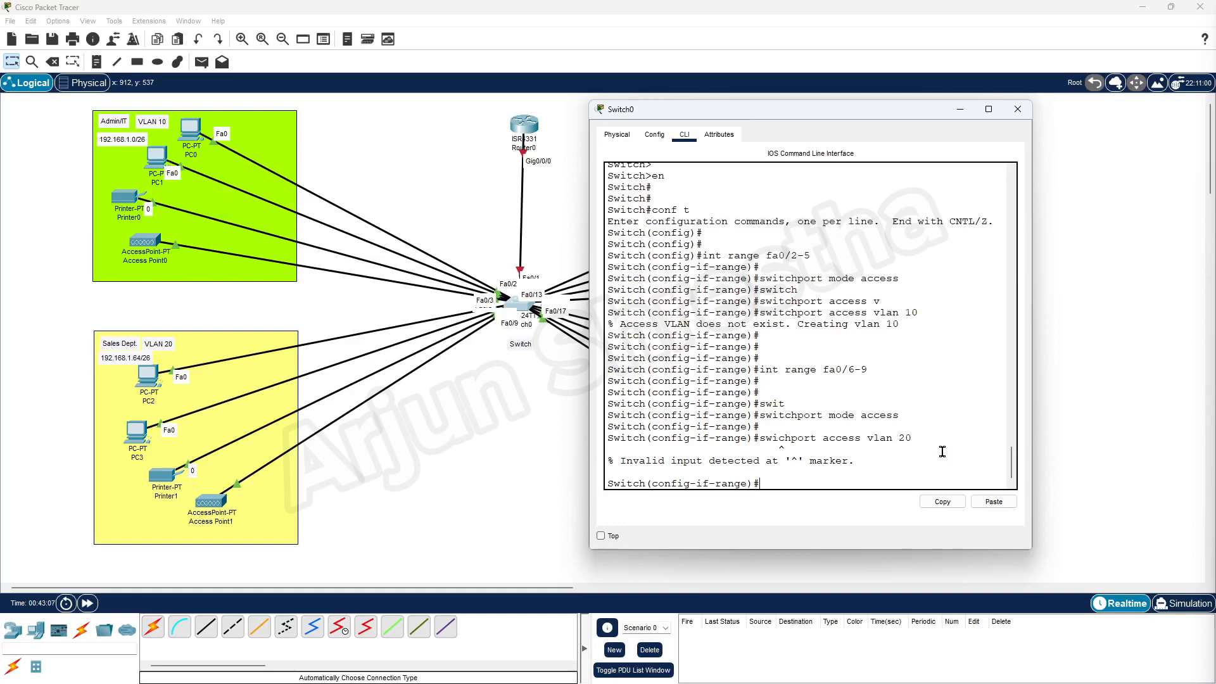
type("switch")
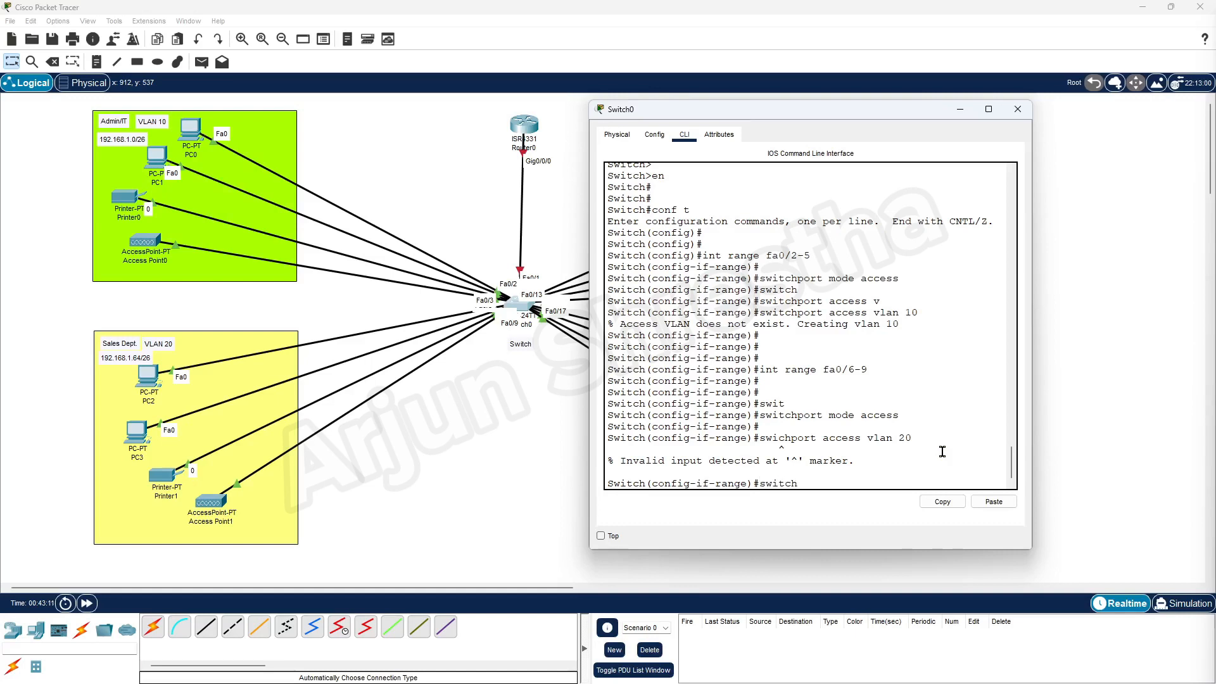
key("Tab")
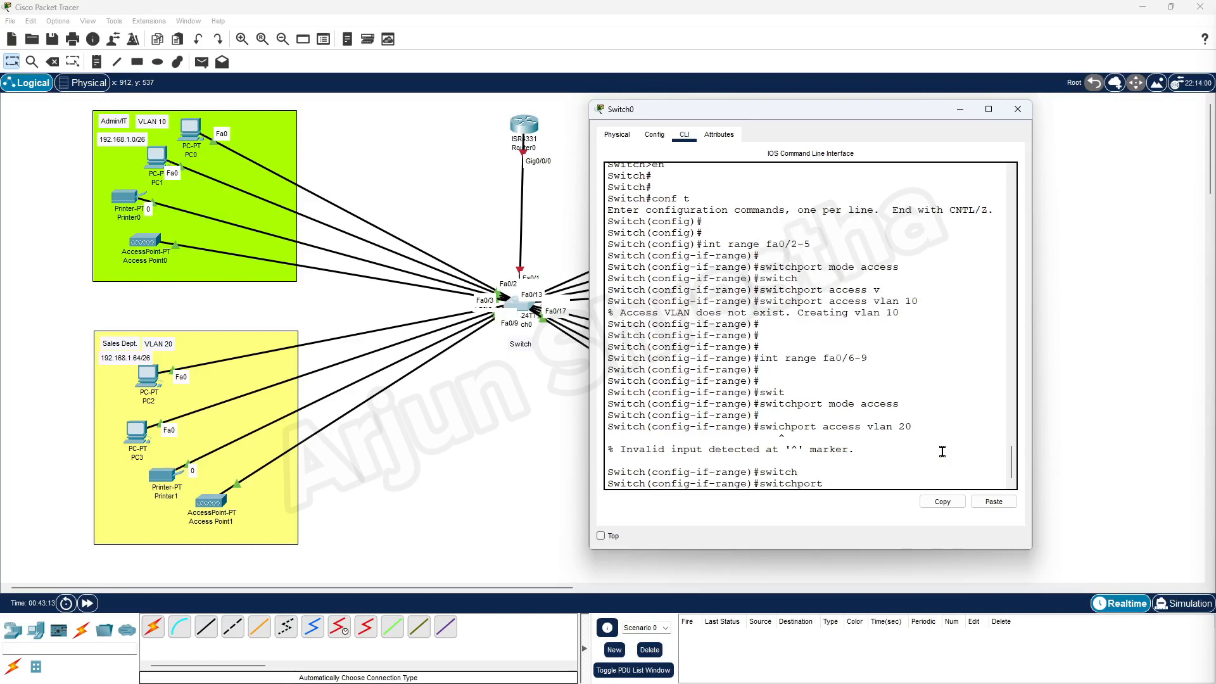
type("acc")
key("Tab")
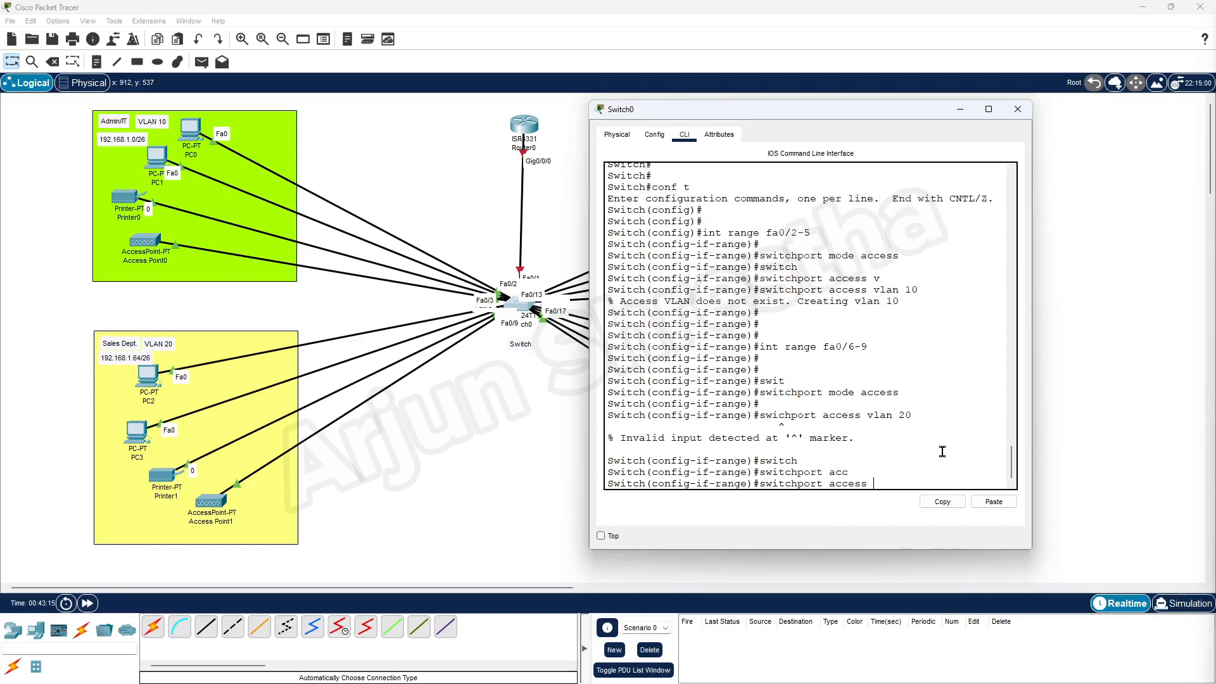
type("vlan 20")
key("Return")
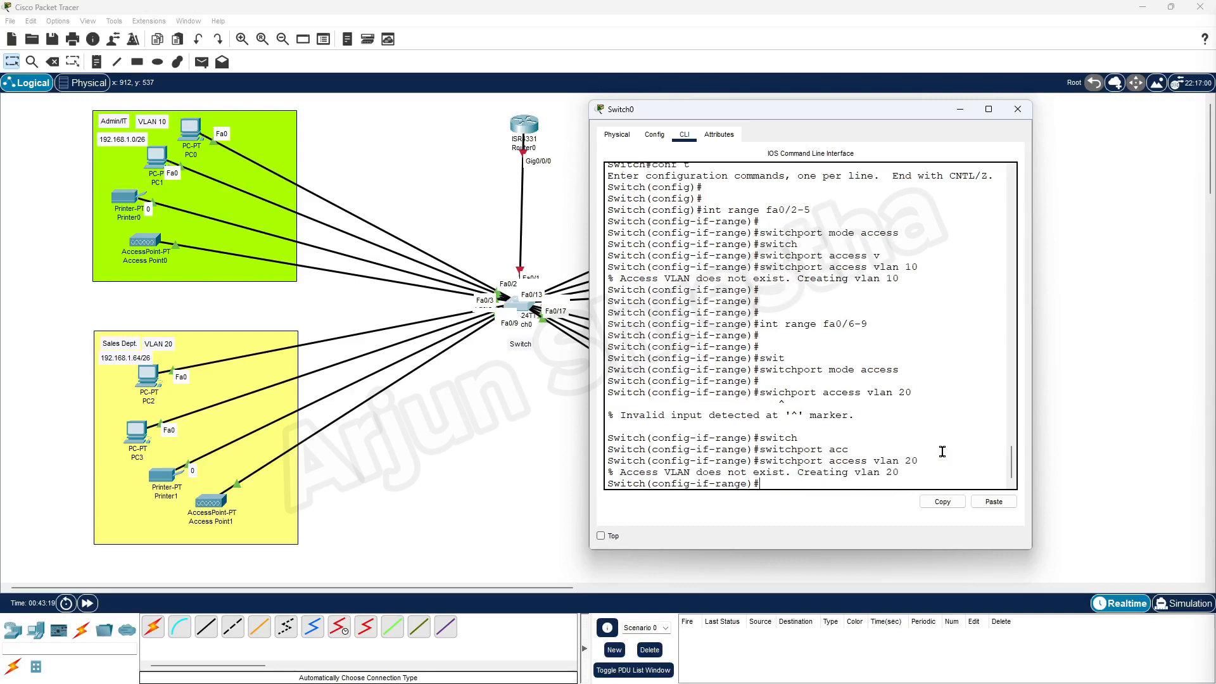
key("Return")
key("Return")
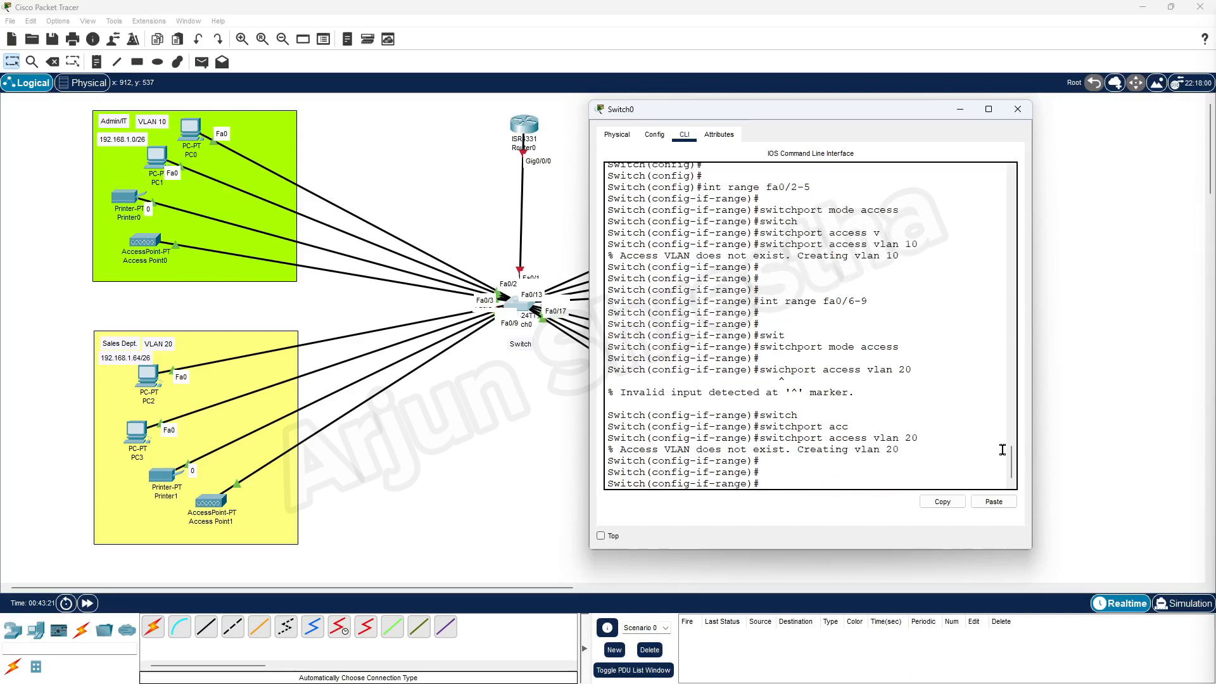
left_click_drag(900, 449, 805, 450)
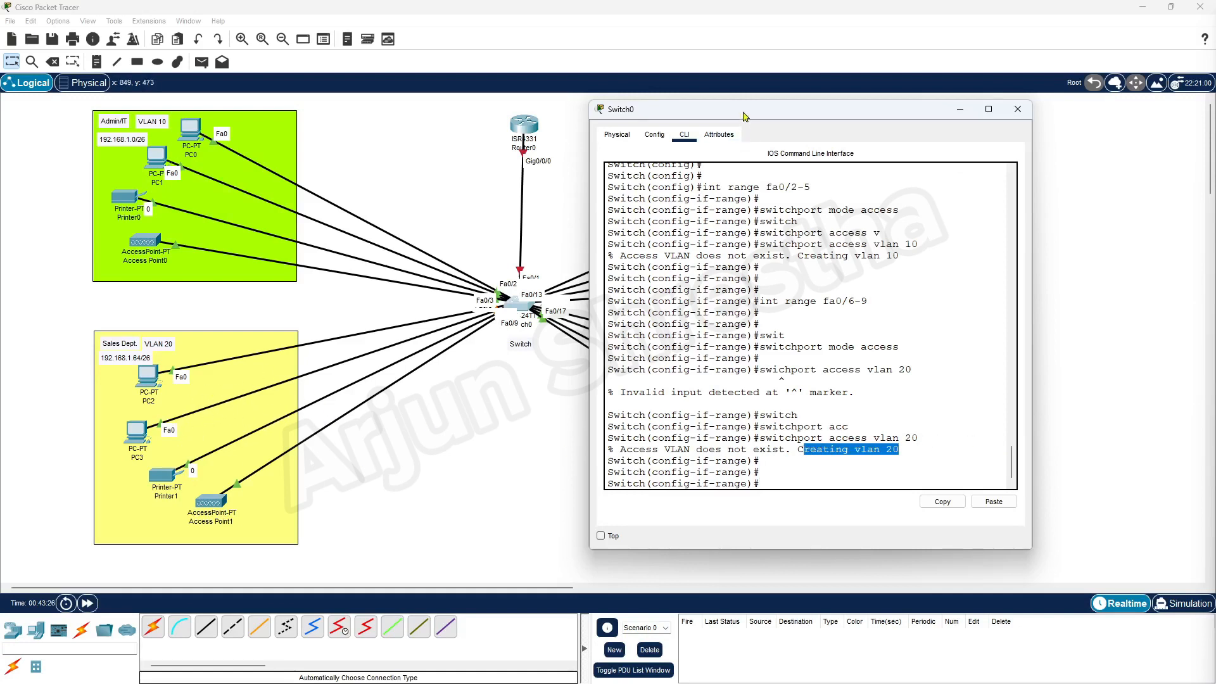
Select interface range Fa0/10–13, correcting the mistyped range command.
left_click_drag(744, 112, 441, 121)
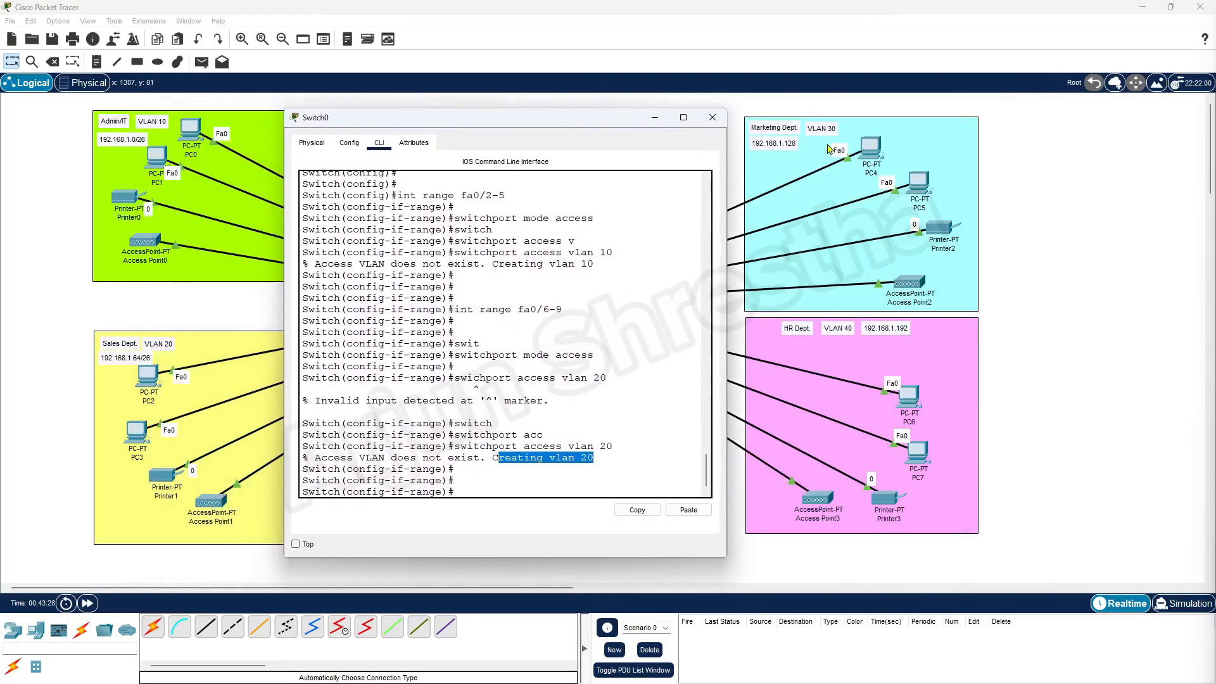
left_click(495, 487)
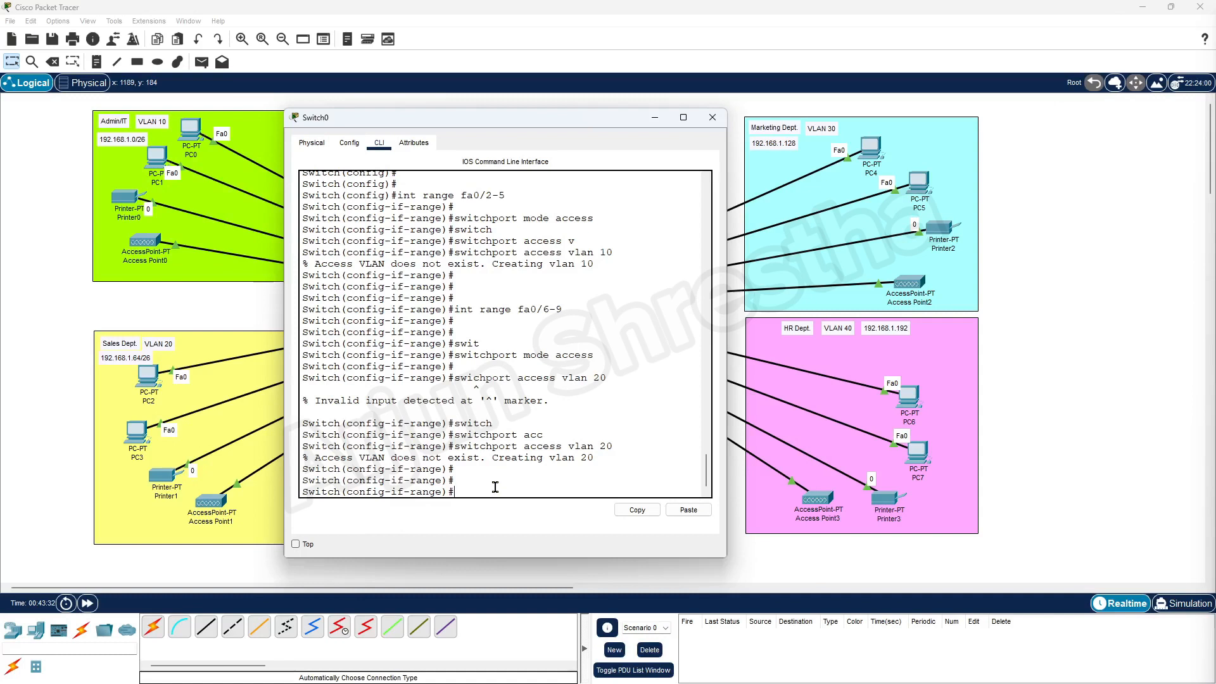
type("int range fa")
type("10/-13")
key("Return")
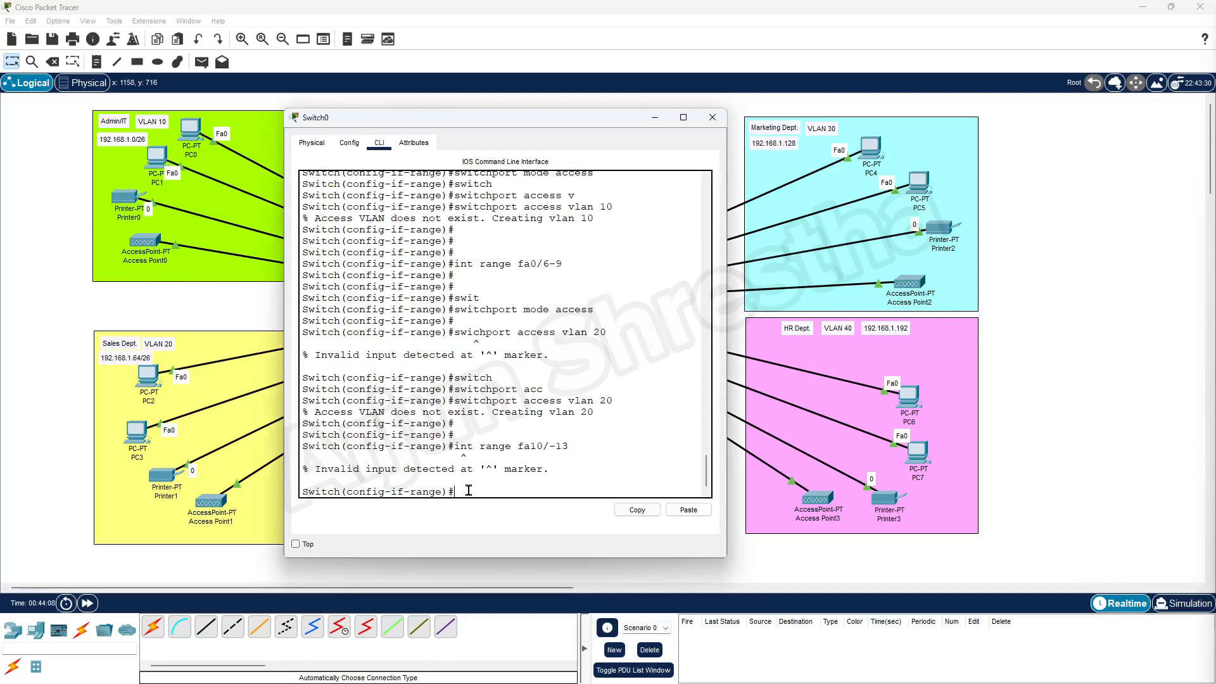
key("Up")
key("Left")
key("Left")
key("Left")
key("Left")
key("Left")
key("BackSpace")
type("10")
key("Return")
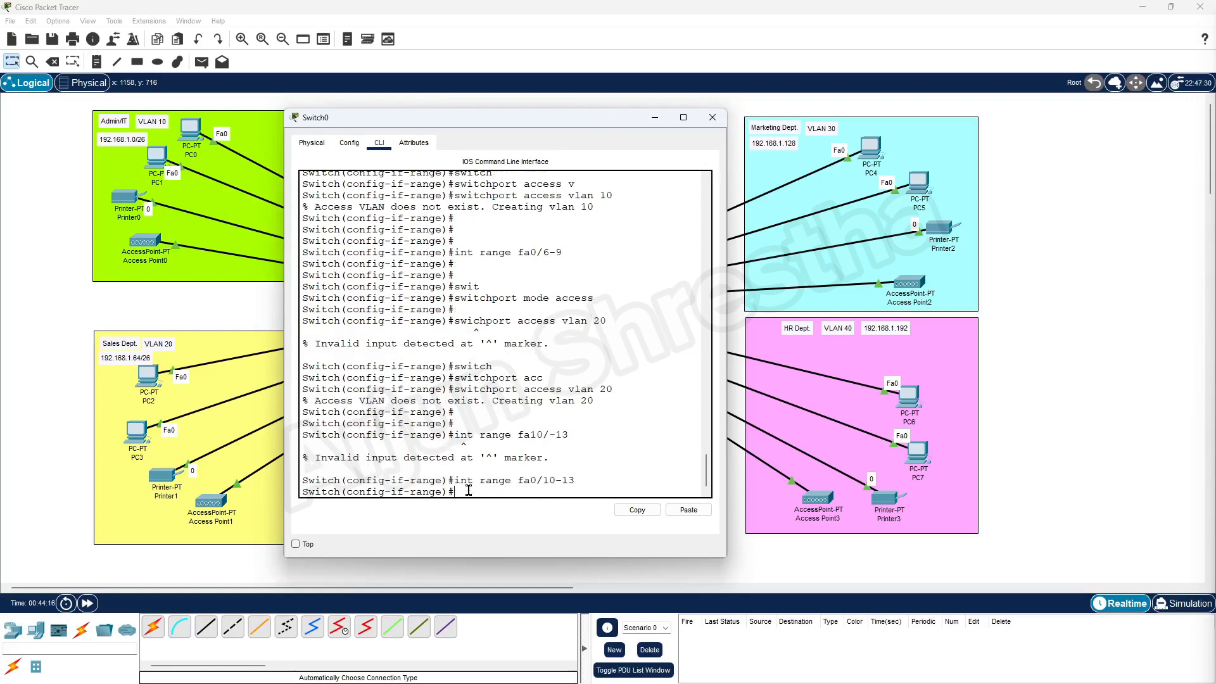
key("Return")
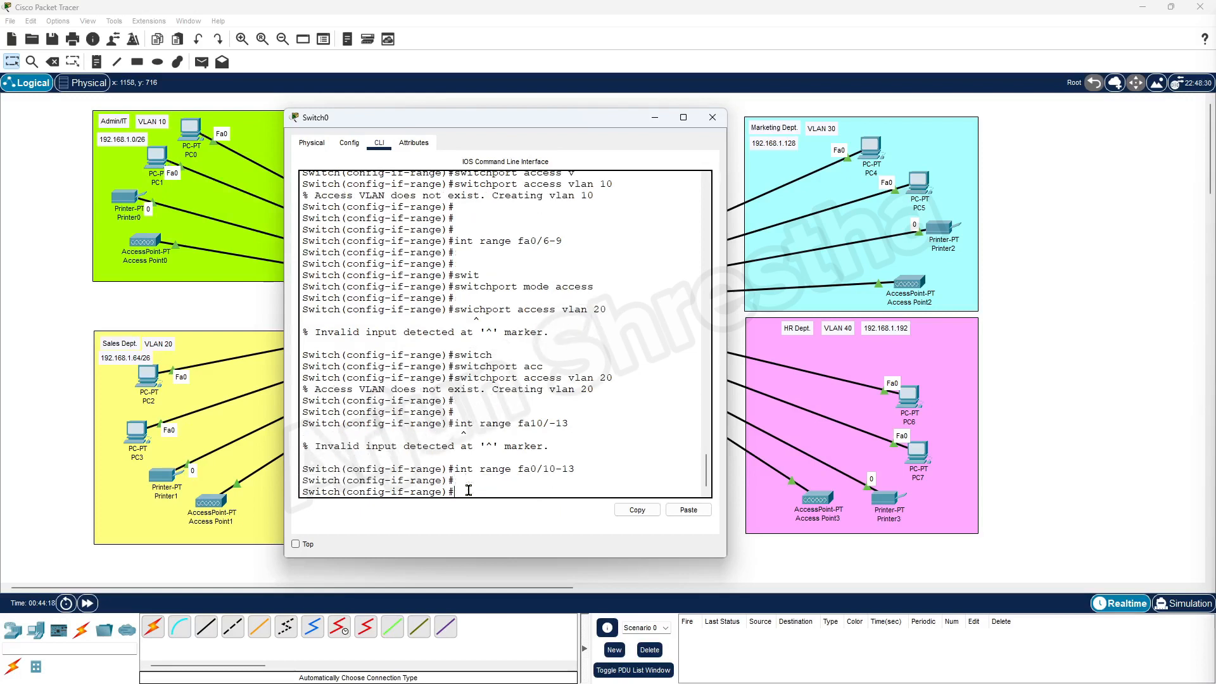
Set ports Fa0/10–13 to switchport mode access after a misspelled first attempt.
type("swich")
key("Tab")
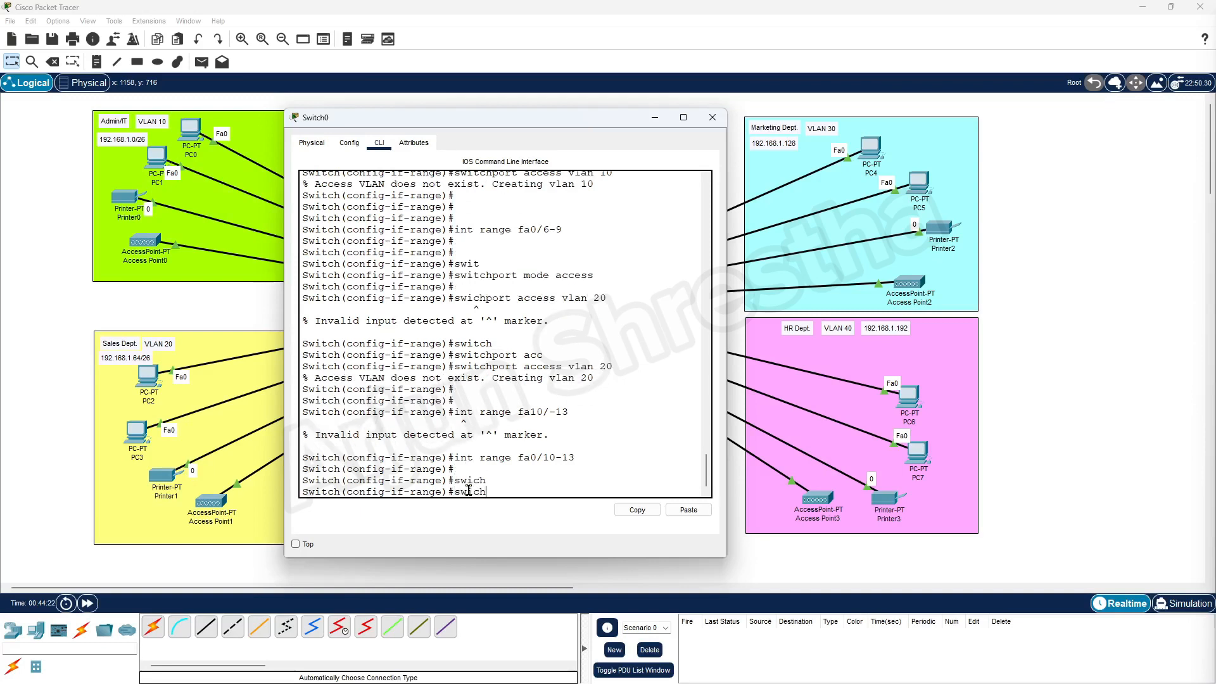
type("p")
key("Tab")
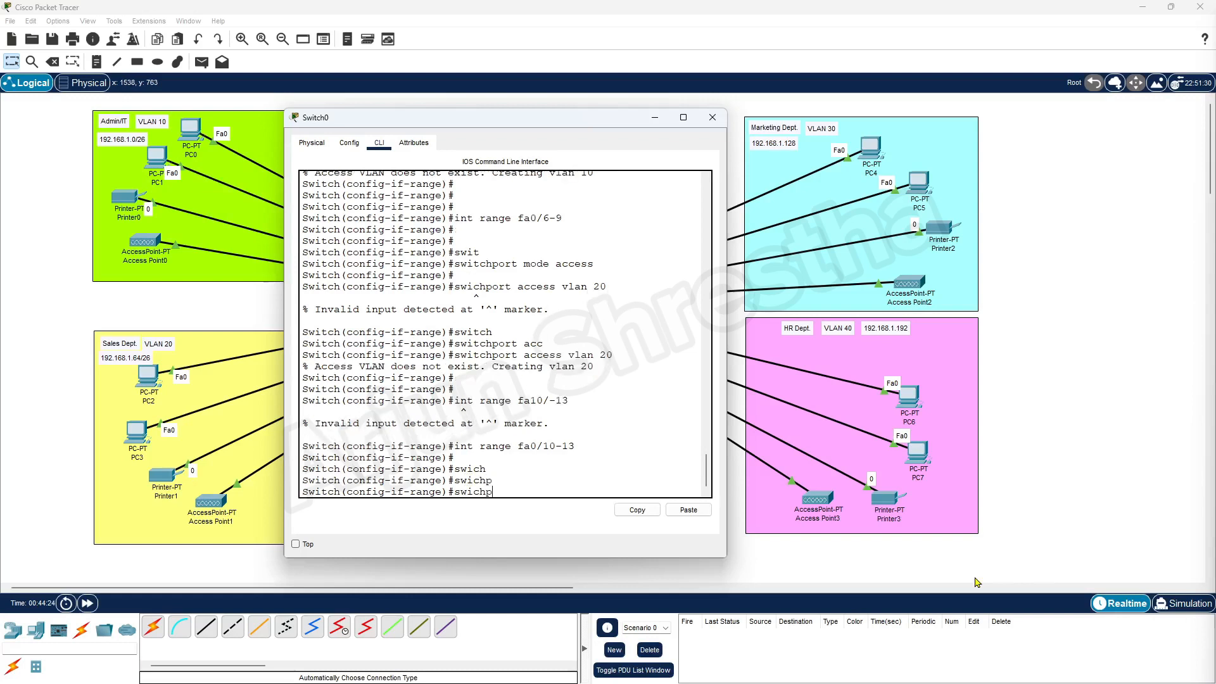
type("ort")
key("Tab")
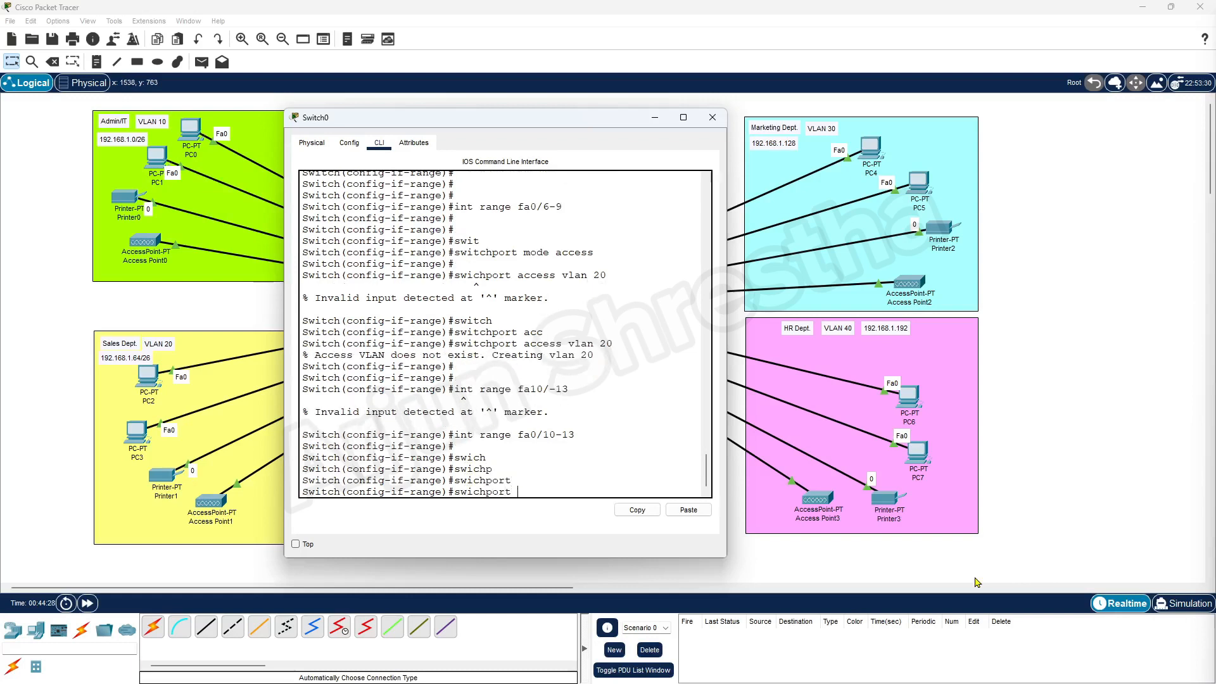
type("mode access")
key("Return")
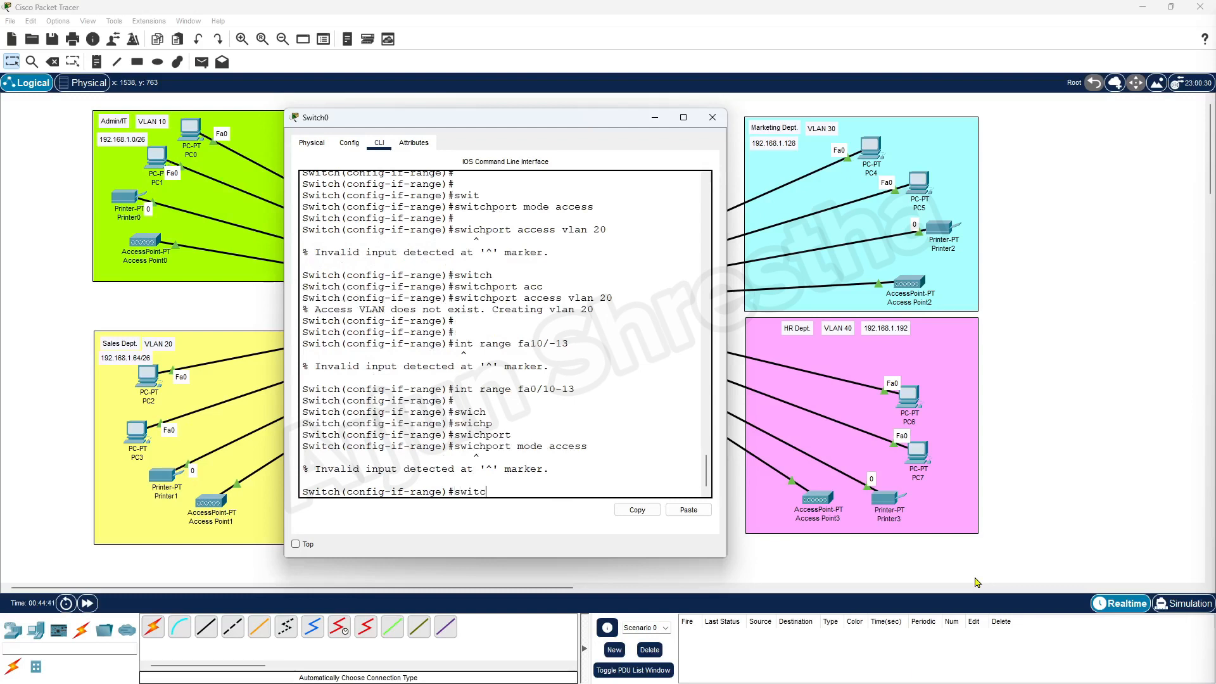
key("Tab")
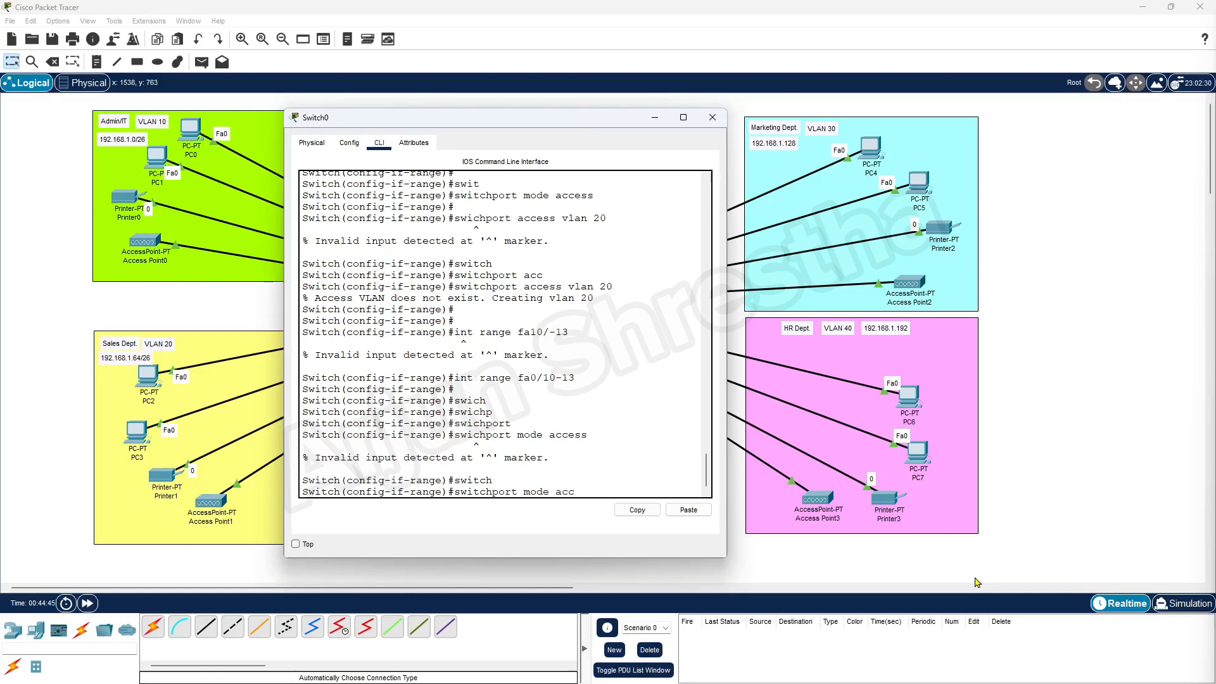
type("mode access")
key("Return")
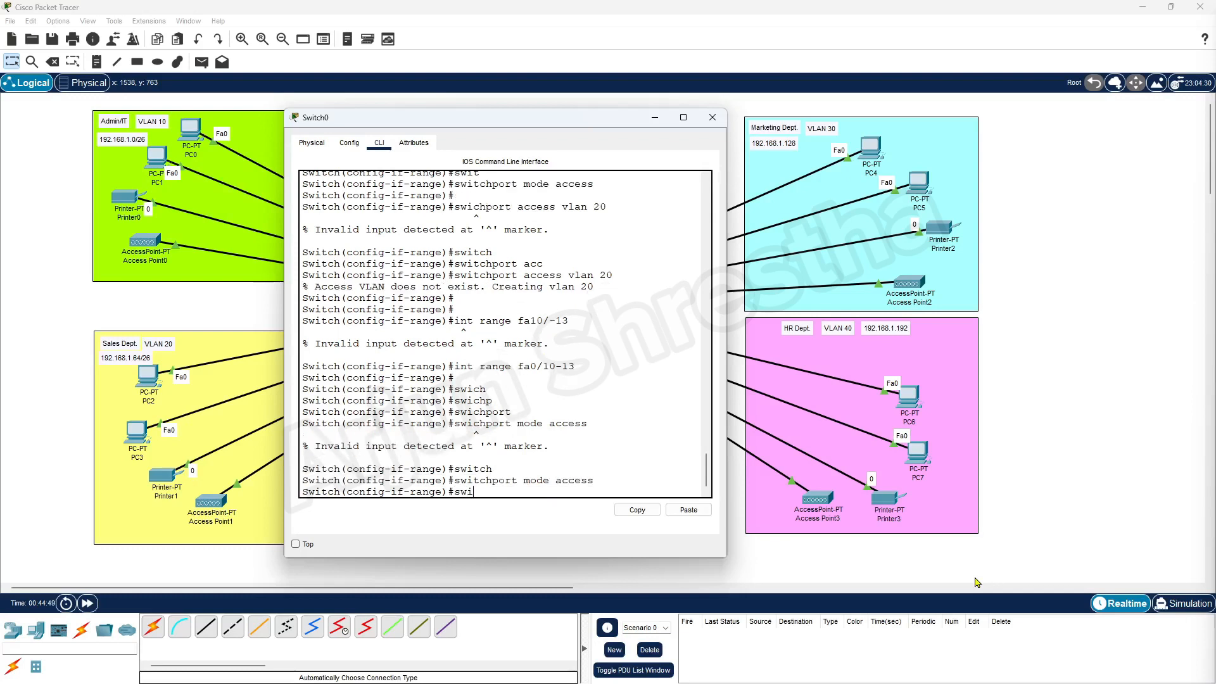
Assign ports Fa0/10–13 to access VLAN 30, auto-creating VLAN 30.
type("switch")
key("Tab")
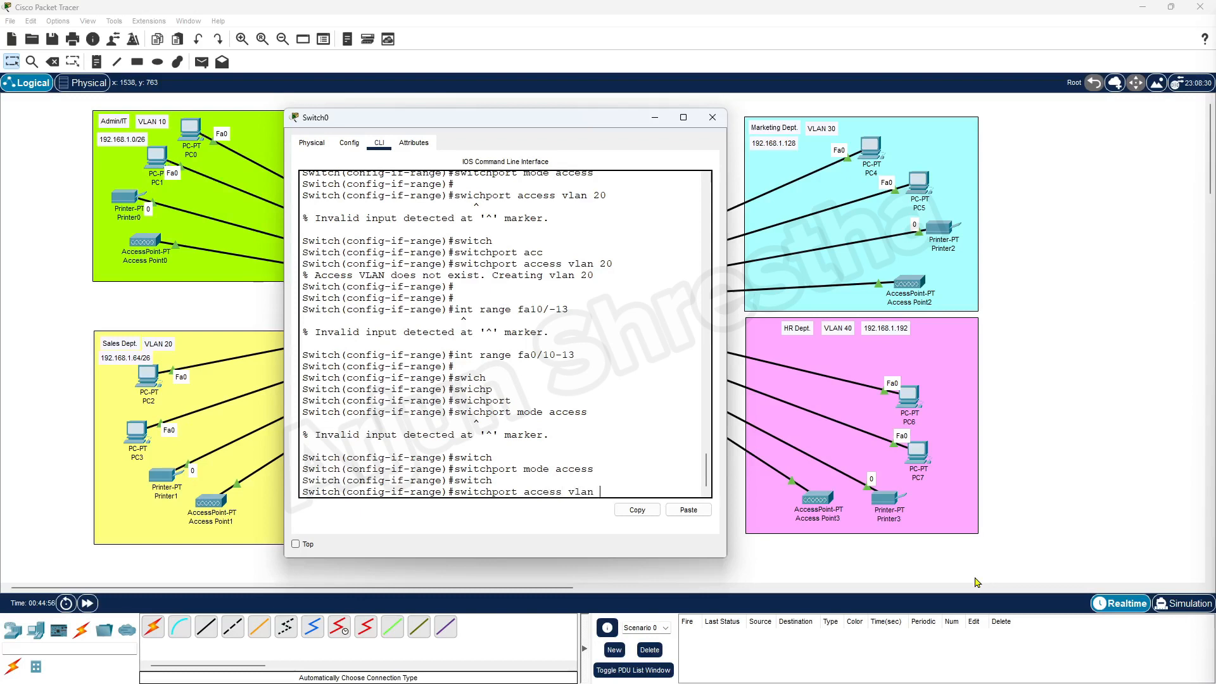
key("Return")
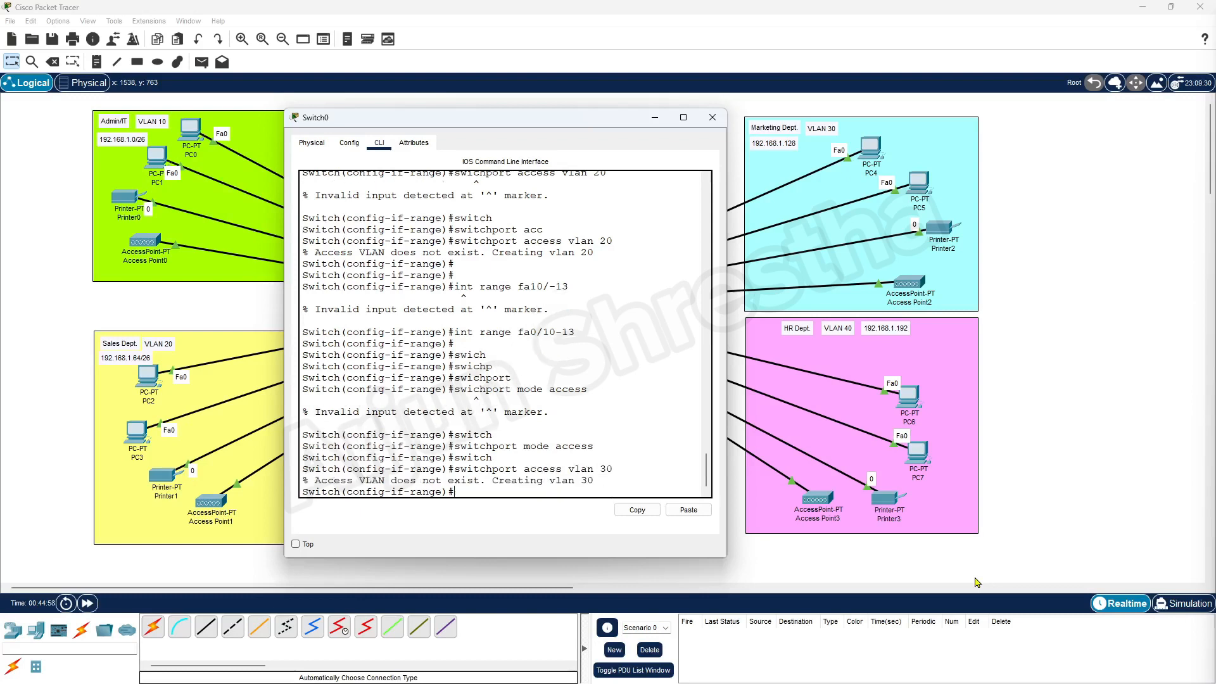
key("Return")
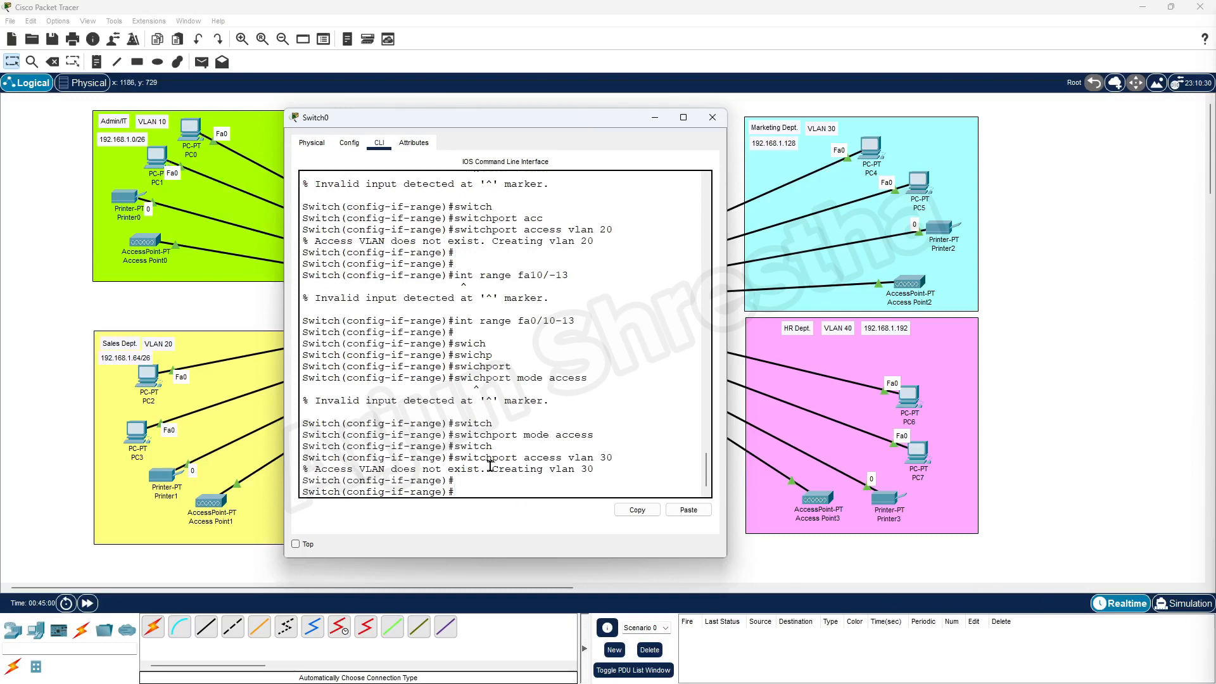
left_click_drag(491, 469, 594, 469)
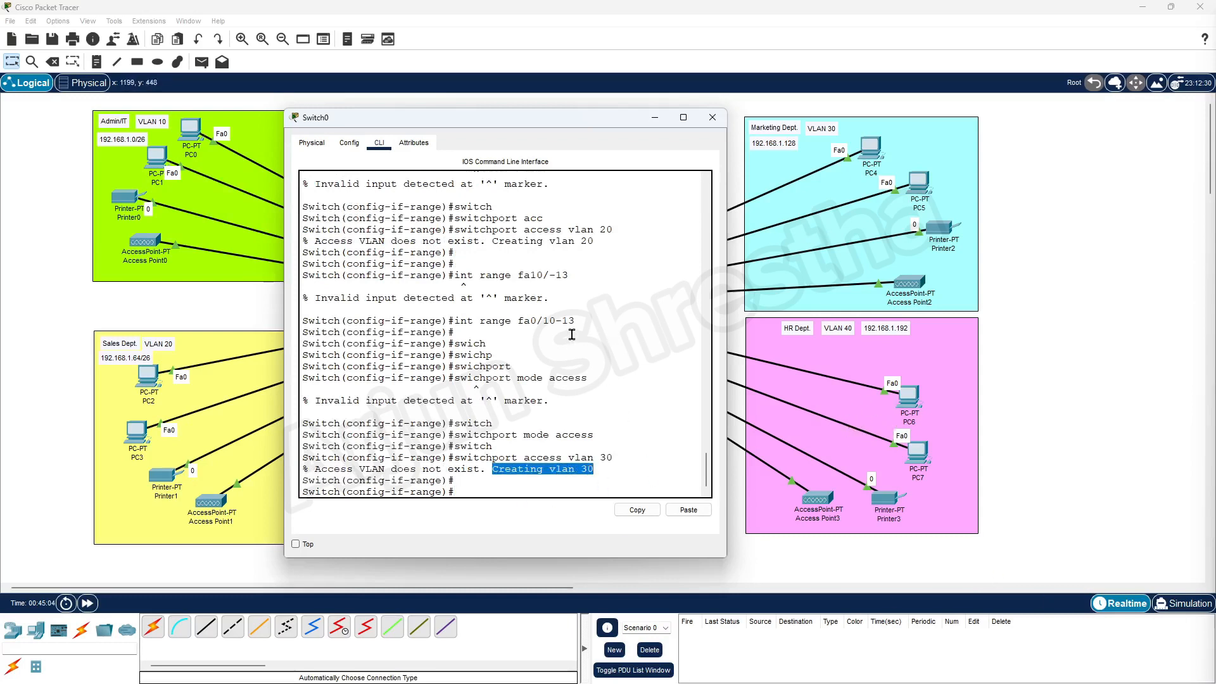
left_click(478, 488)
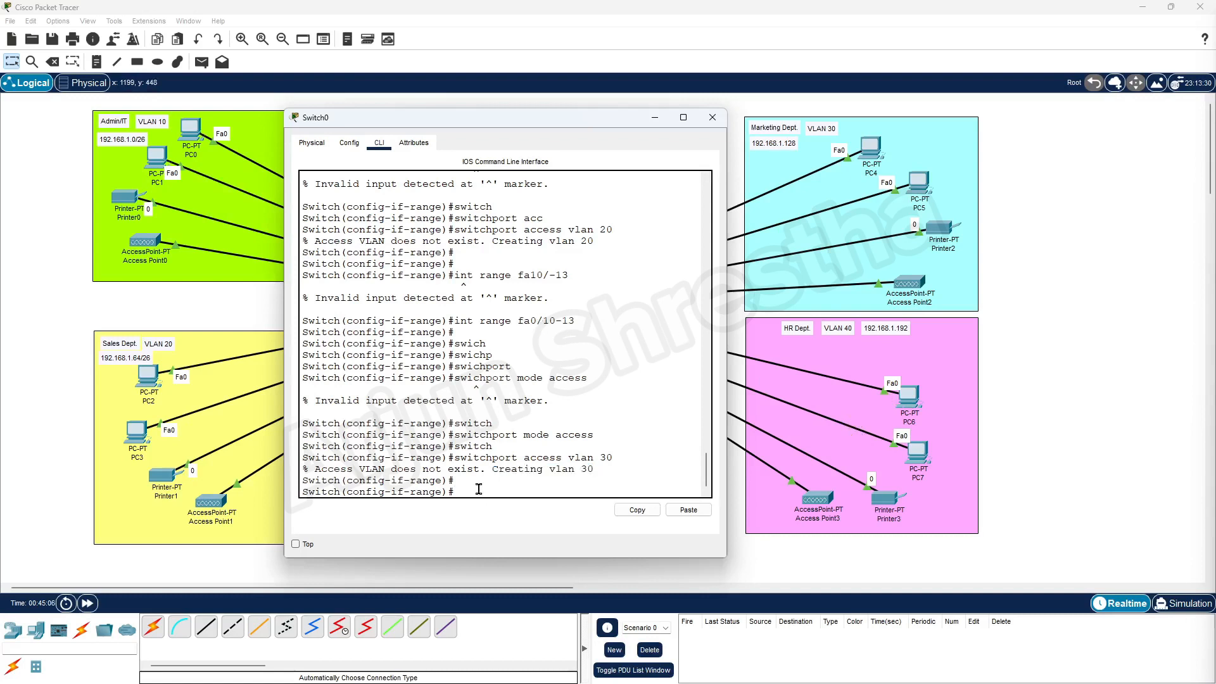
key("Up")
key("Up")
key("Up")
key("Up")
key("Up")
key("Up")
key("Up")
Edit the recalled range command to select ports Fa0/14–17.
key("BackSpace")
type("4")
key("Right")
key("Return")
key("Return")
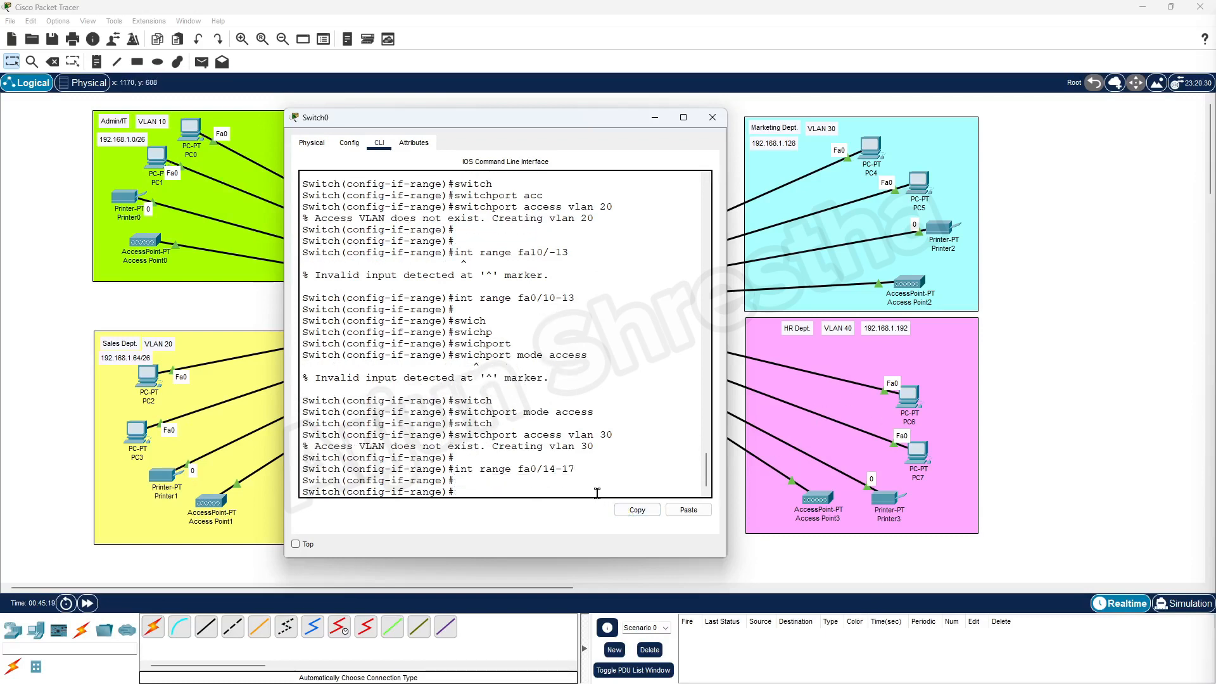
Set ports Fa0/14–17 to access mode and assign them to VLAN 40 using command history.
key("Up")
key("Up")
key("Up")
key("Return")
key("Up")
key("Up")
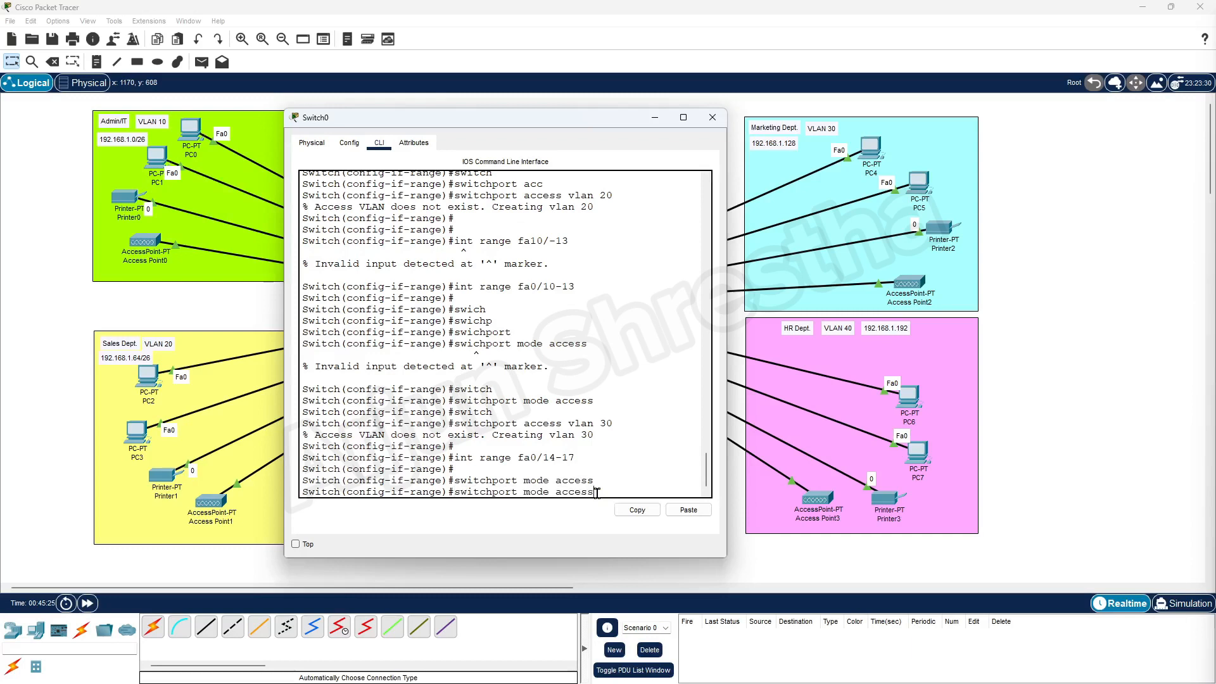
key("Down")
key("Down")
key("Up")
key("Up")
key("Up")
key("Return")
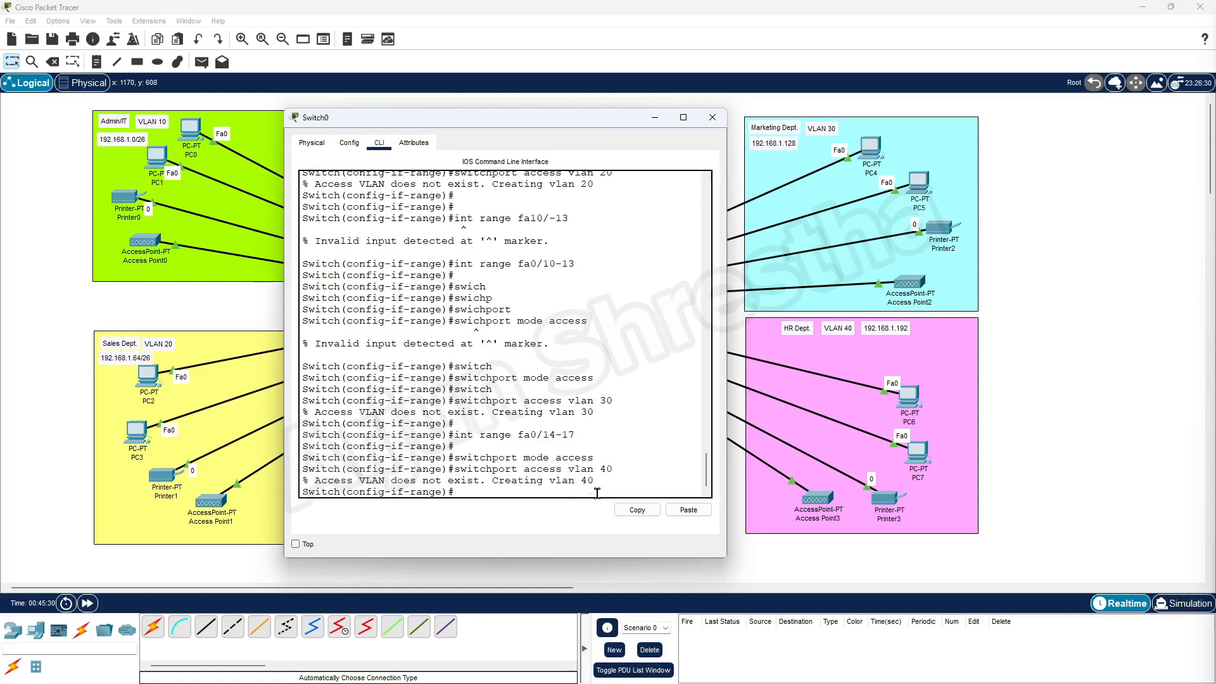
key("Return")
key("Return")
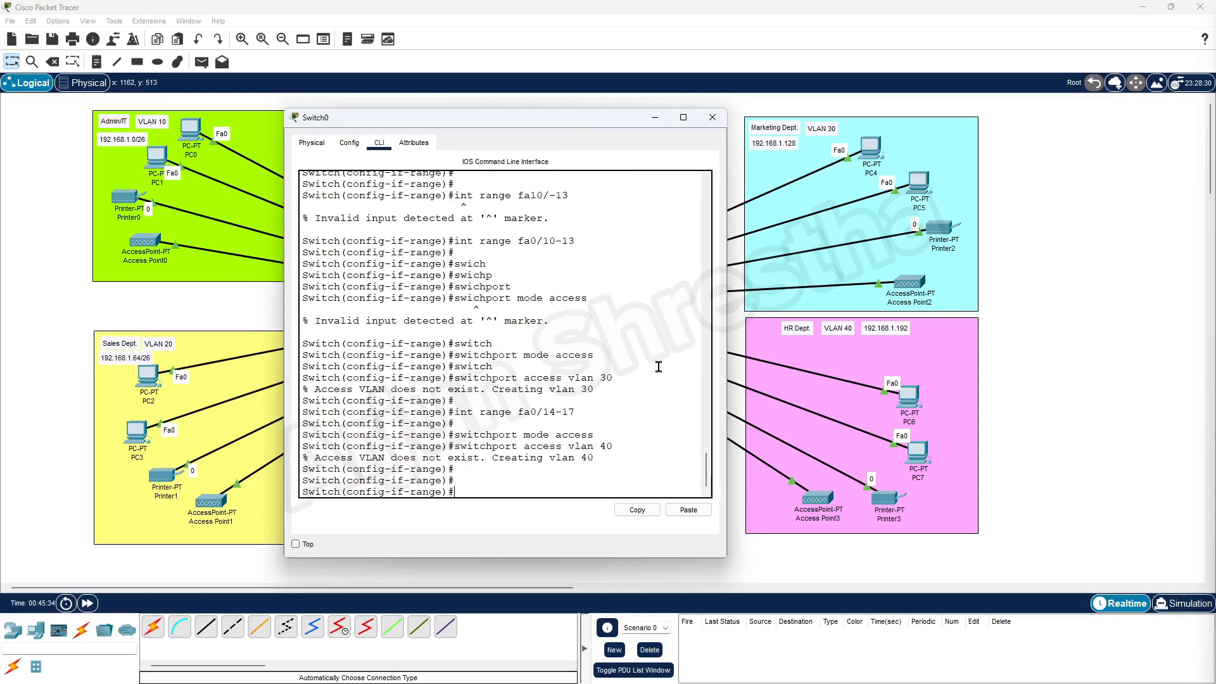
left_click_drag(594, 120, 615, 133)
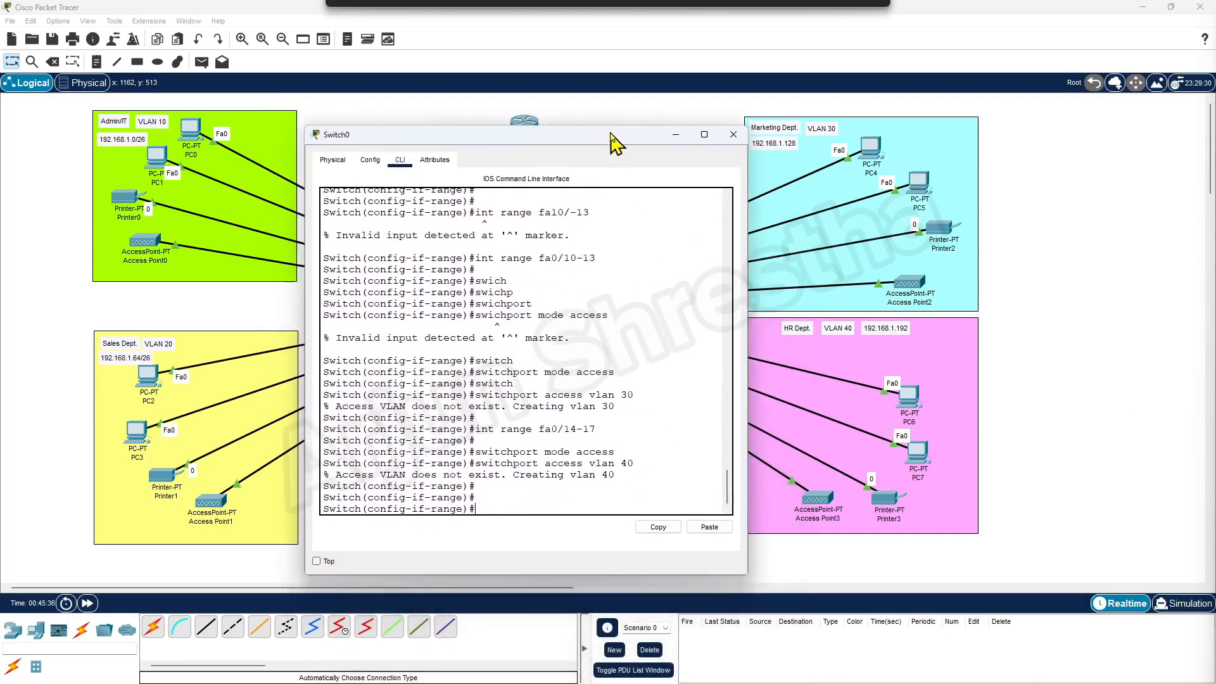
Close and reopen Switch0's CLI, then exit back to global configuration mode.
left_click(733, 131)
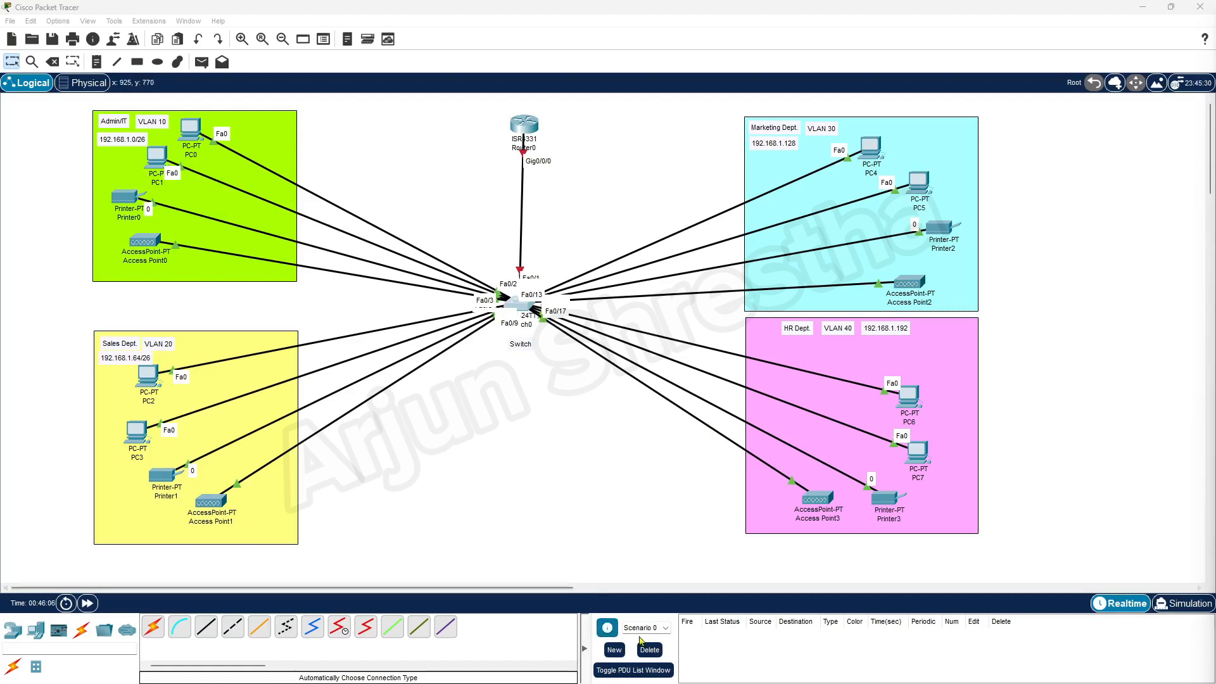
left_click(520, 307)
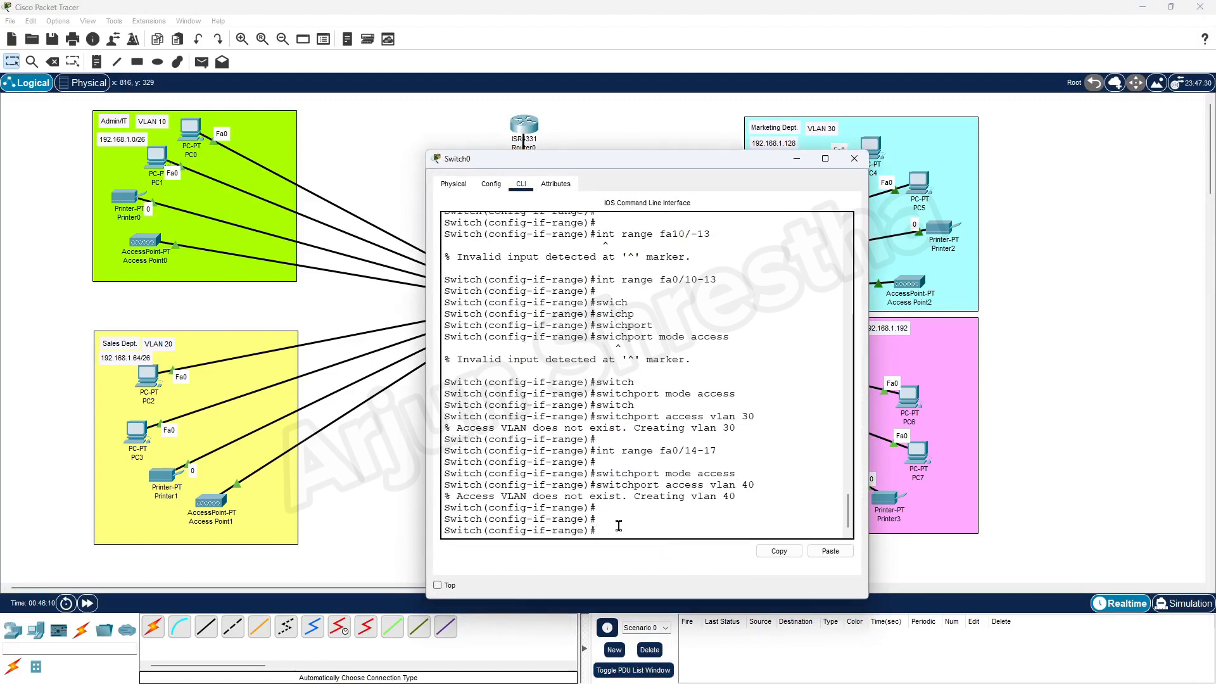
type("exit")
key("Return")
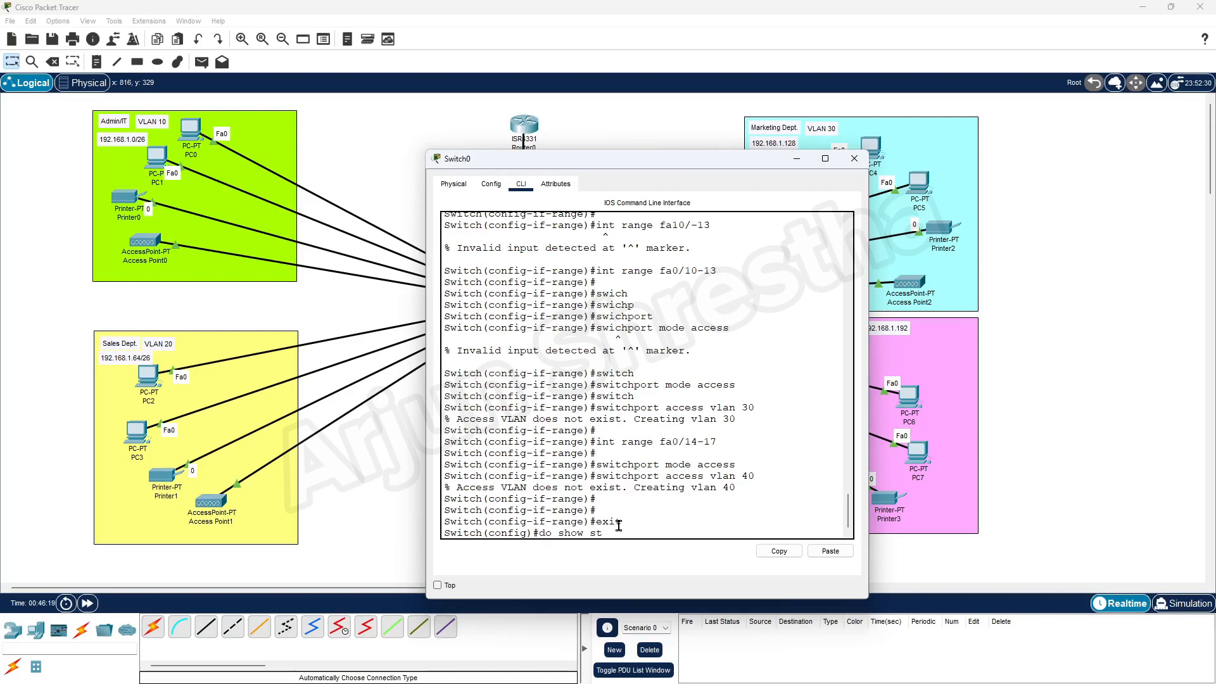
Confirm no startup-config exists with do show start, then save the running config.
type("do show start")
key("Return")
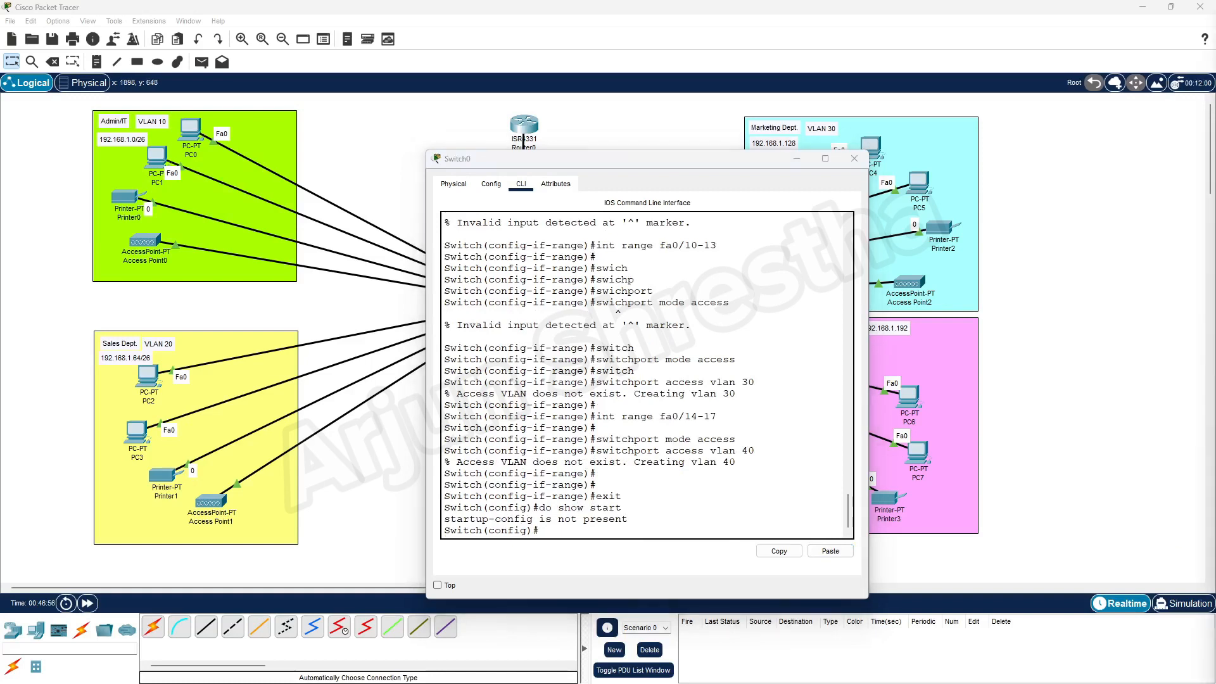
left_click(566, 531)
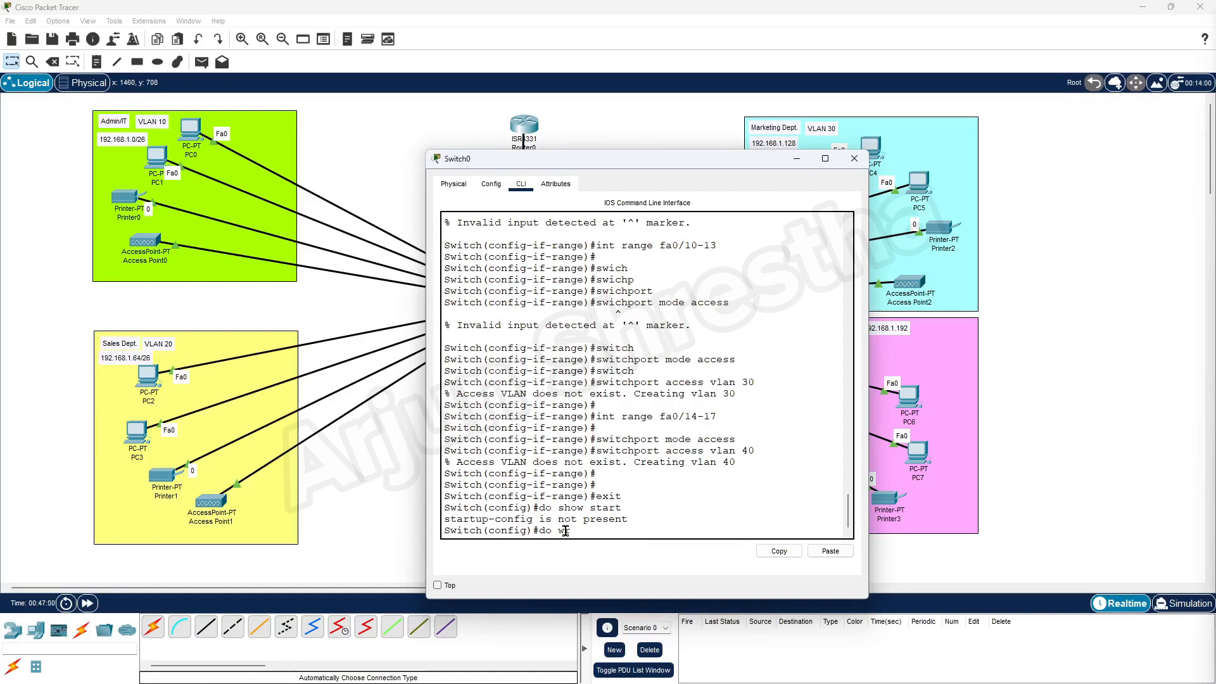
key("Return")
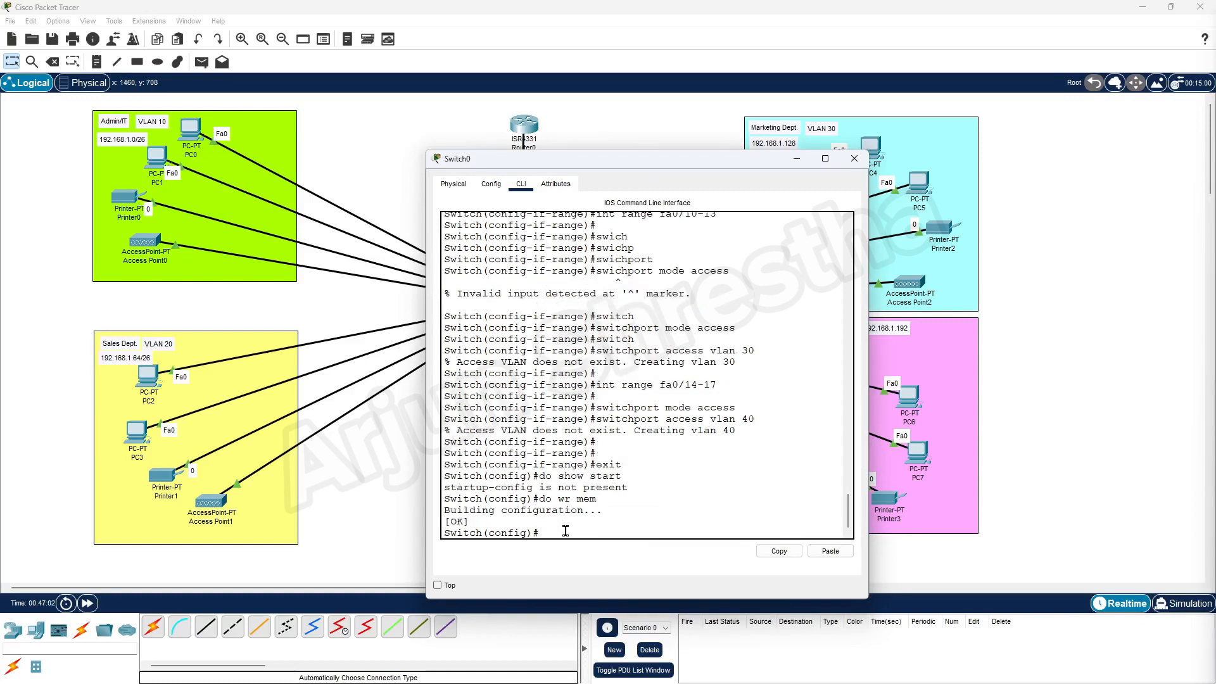
key("Return")
key("Return")
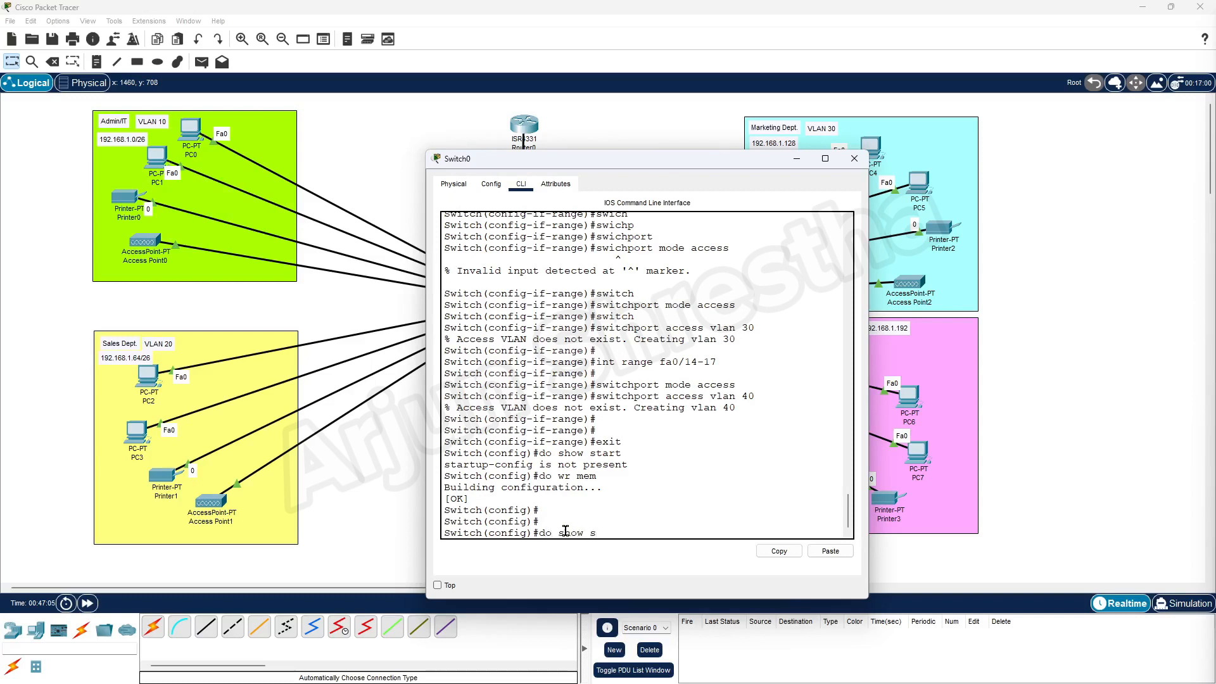
type("do show start")
key("Return")
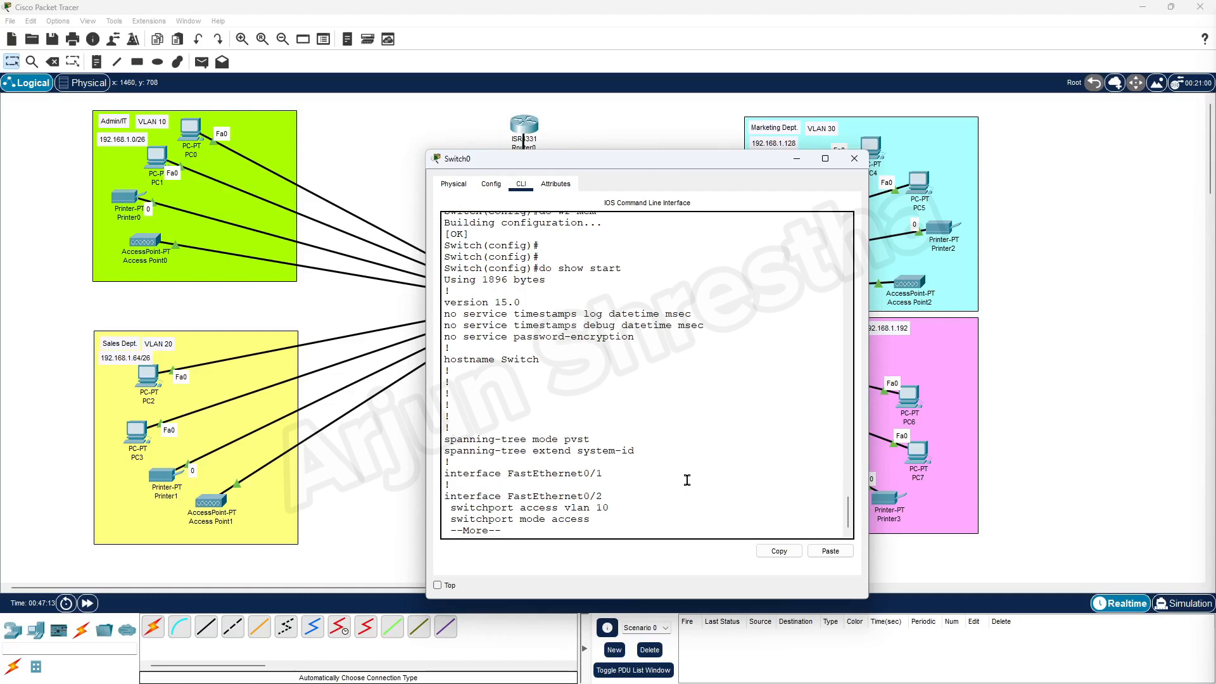
key("space")
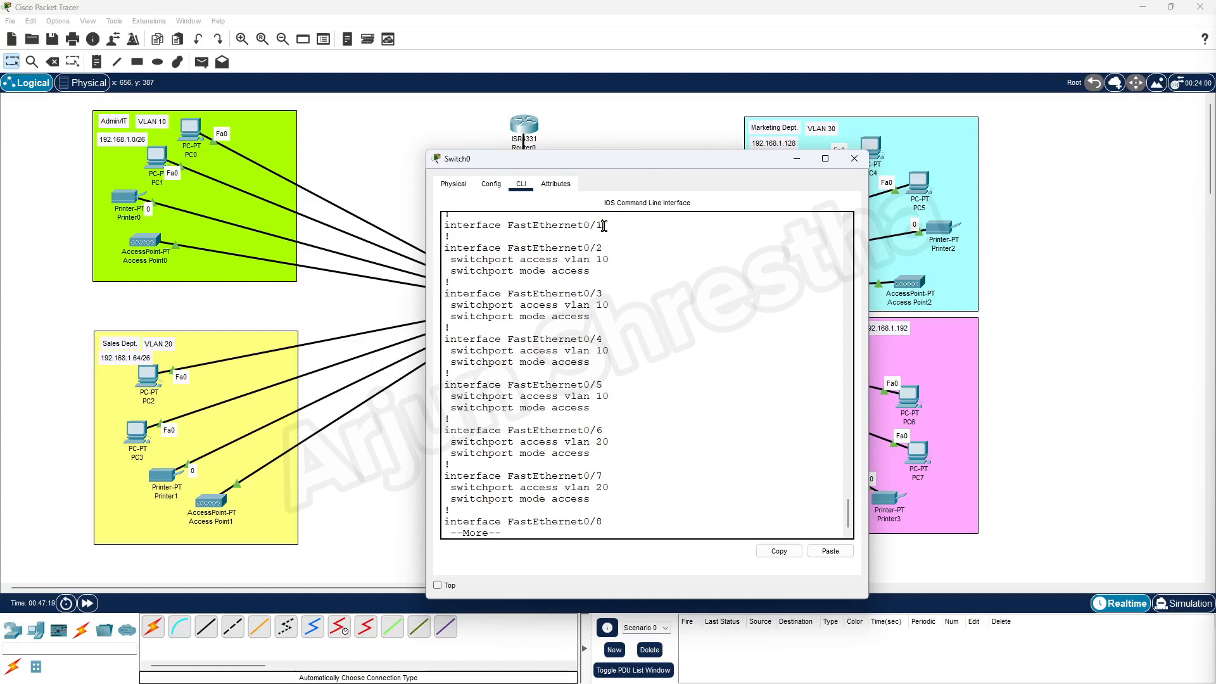
left_click_drag(604, 226, 450, 226)
left_click_drag(564, 166, 704, 192)
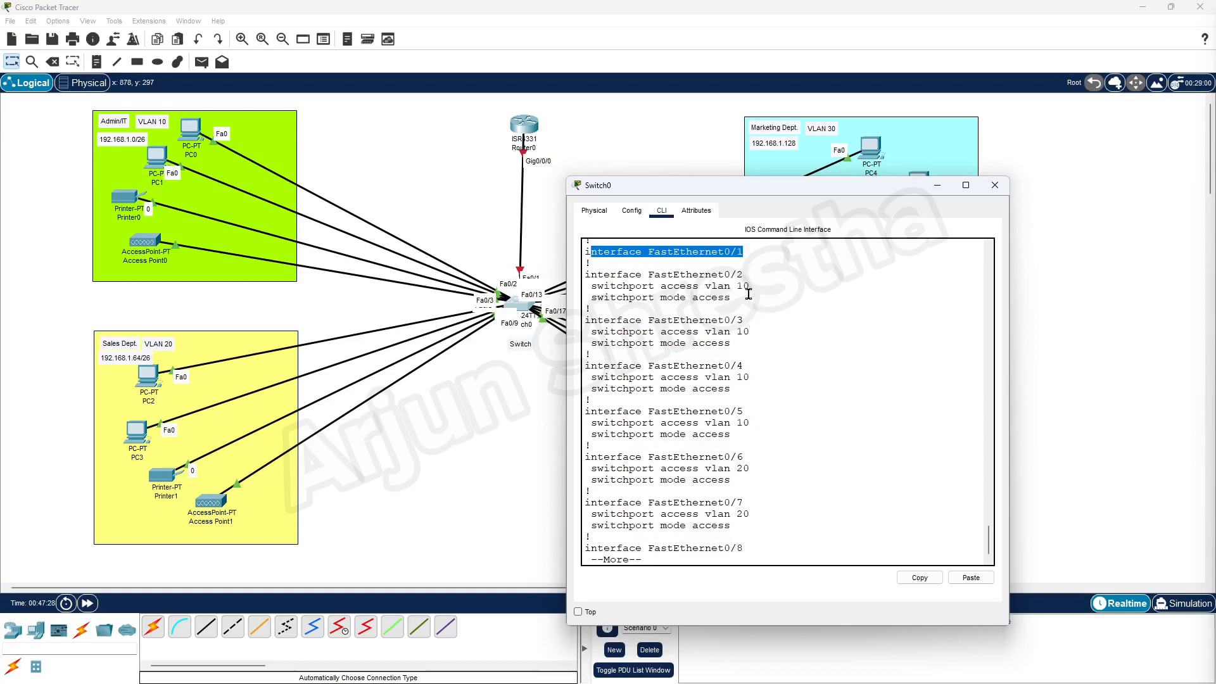
left_click_drag(749, 286, 655, 285)
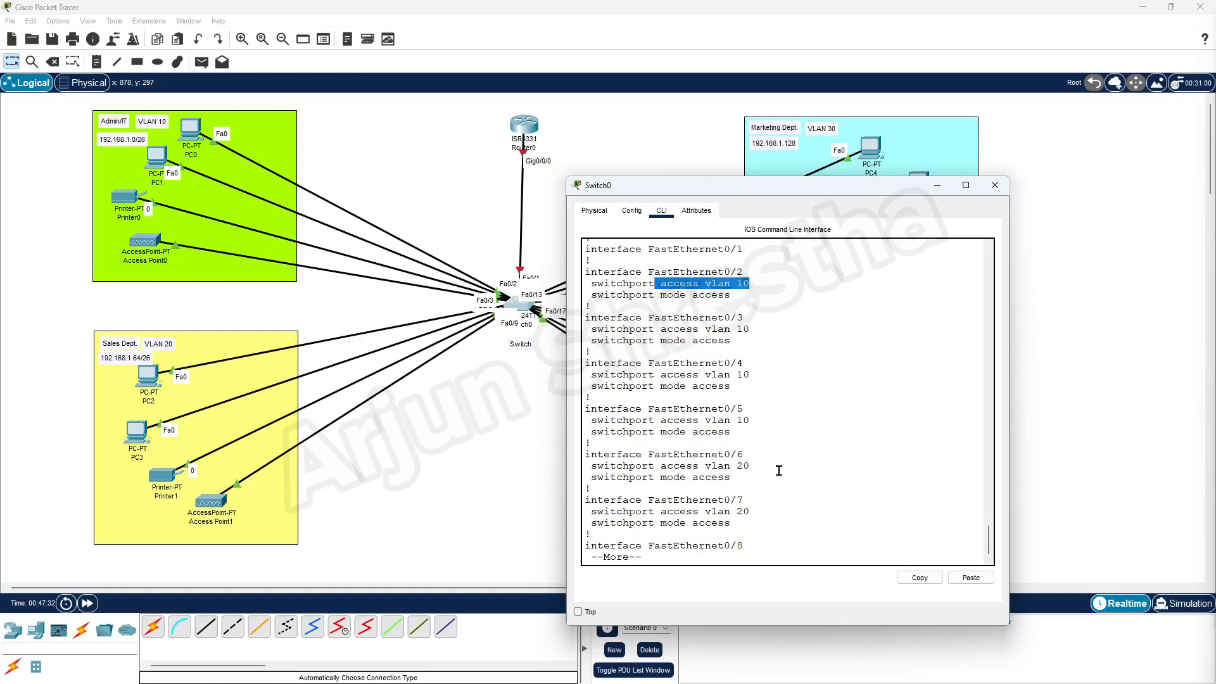
left_click_drag(775, 467, 656, 466)
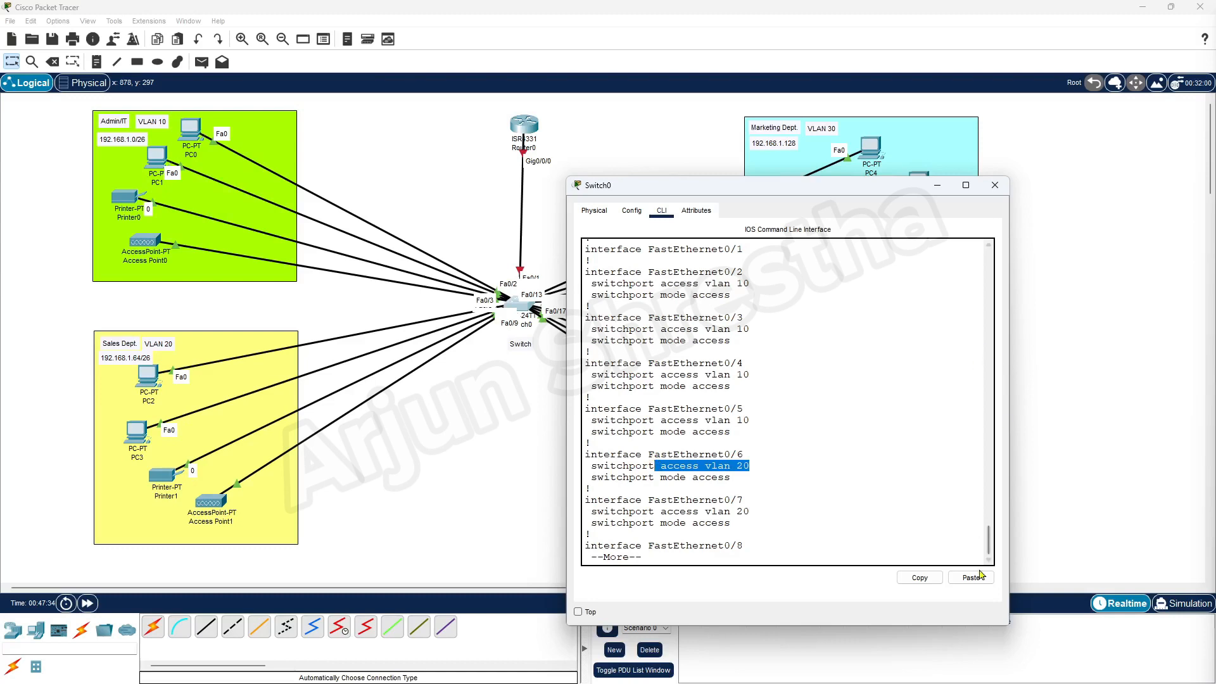
left_click_drag(775, 513, 730, 511)
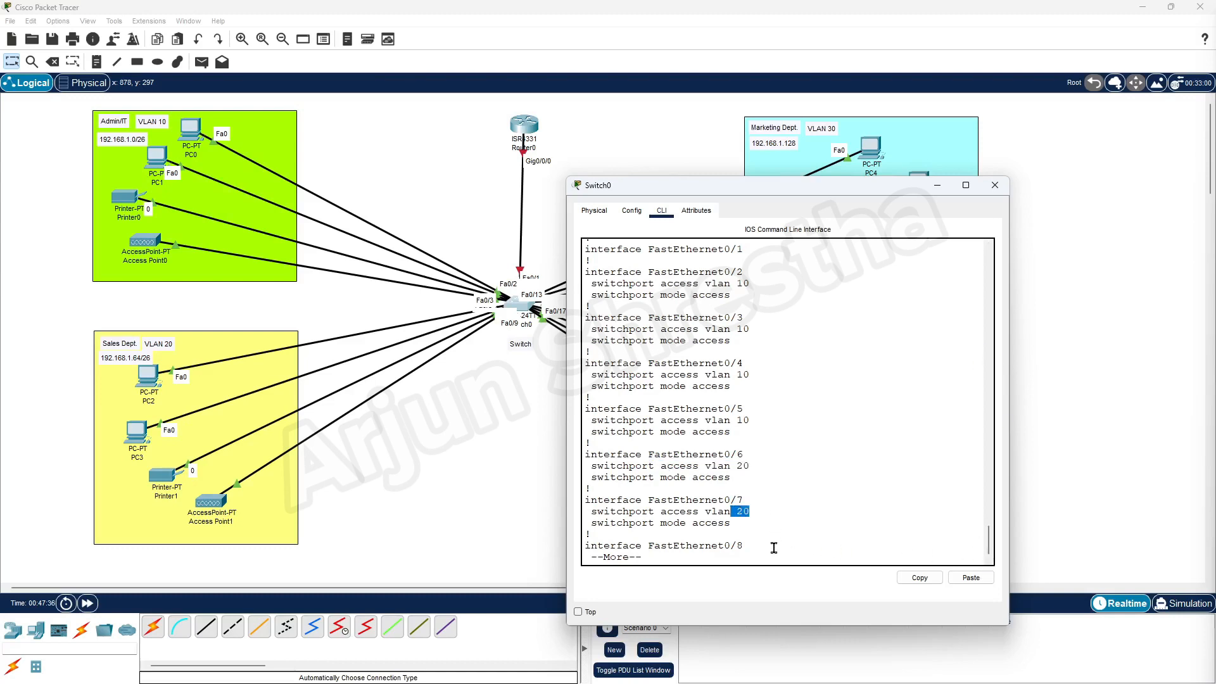
key("space")
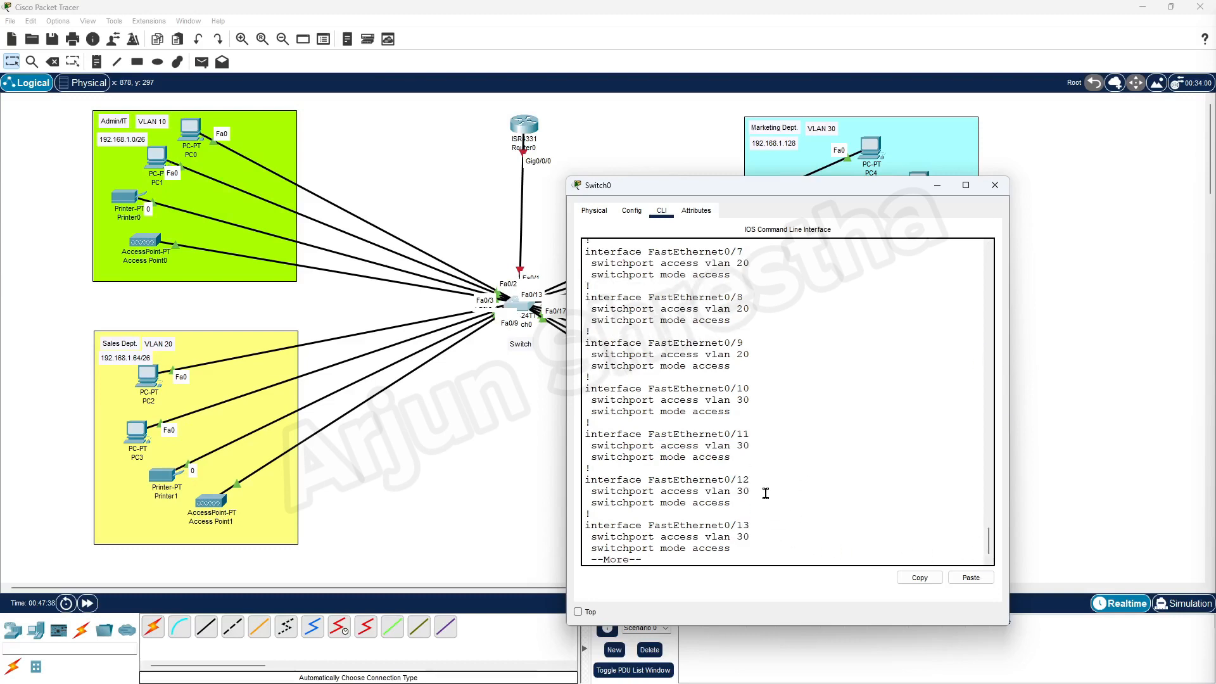
key("space")
key("space")
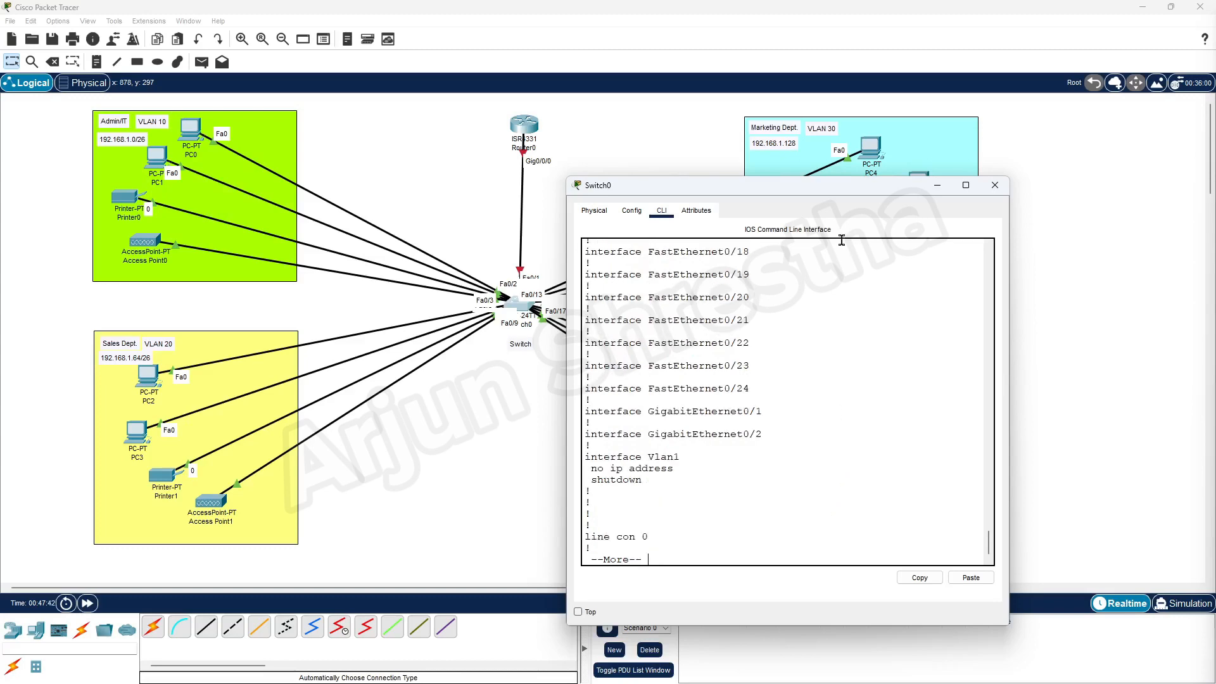
left_click_drag(787, 196, 543, 164)
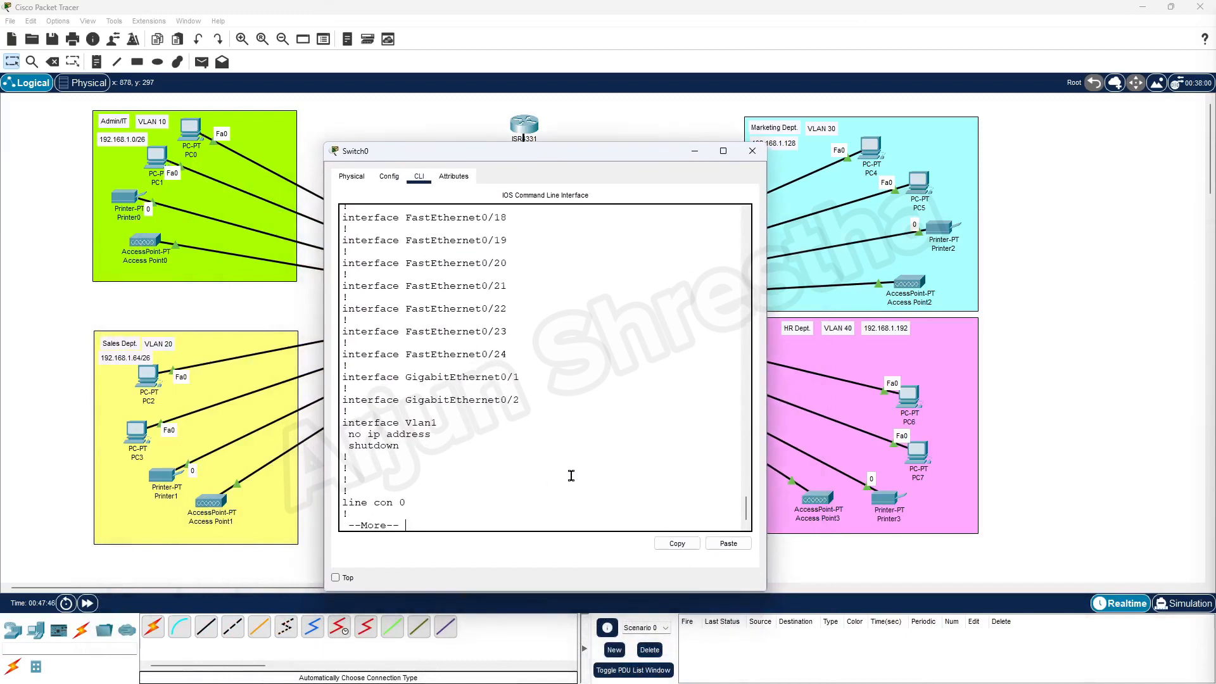
key("space")
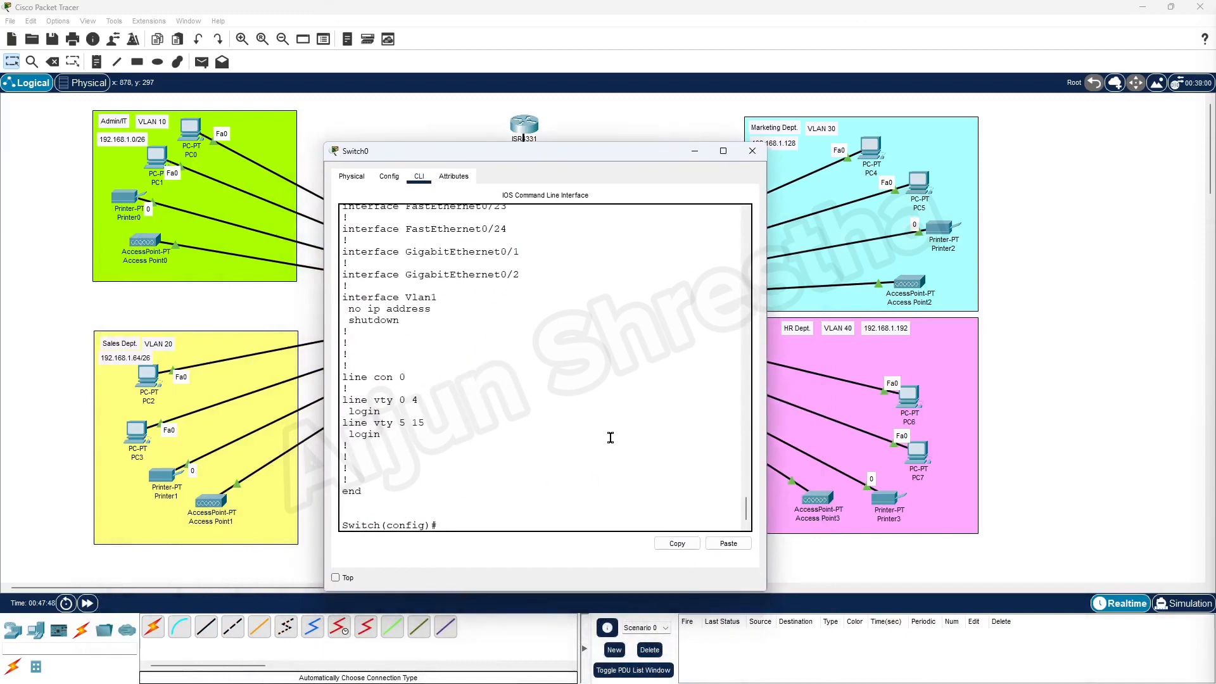
scroll(558, 334, "up", 9)
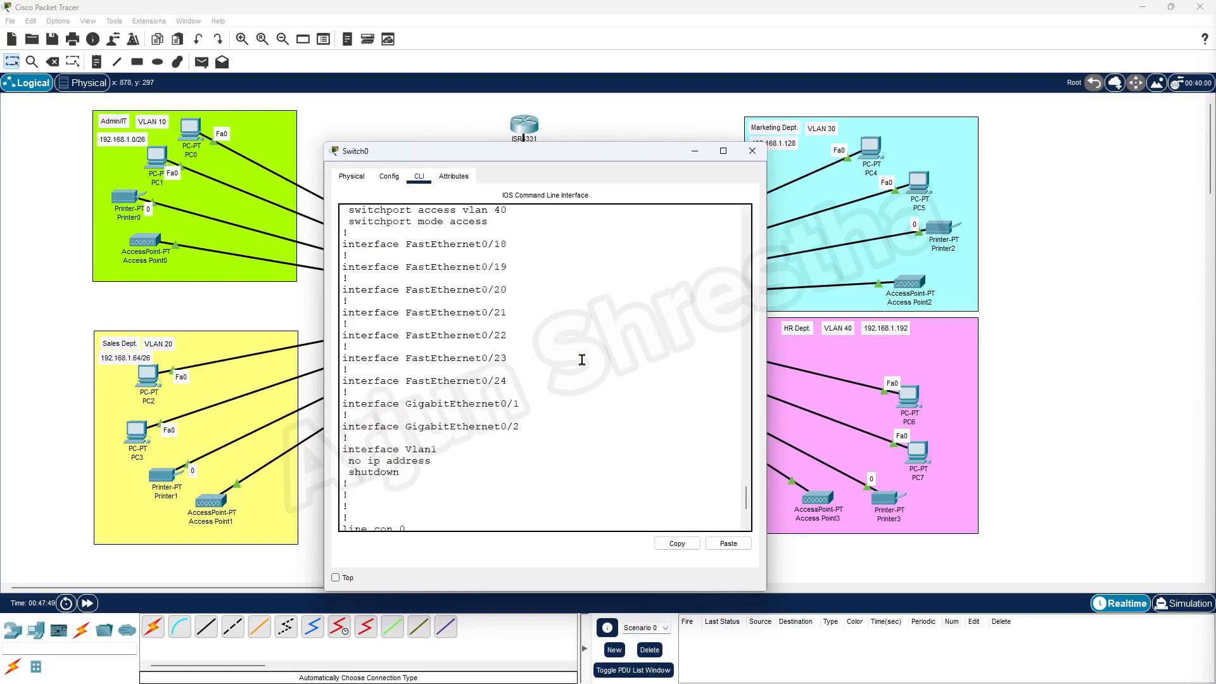
left_click_drag(510, 317, 347, 316)
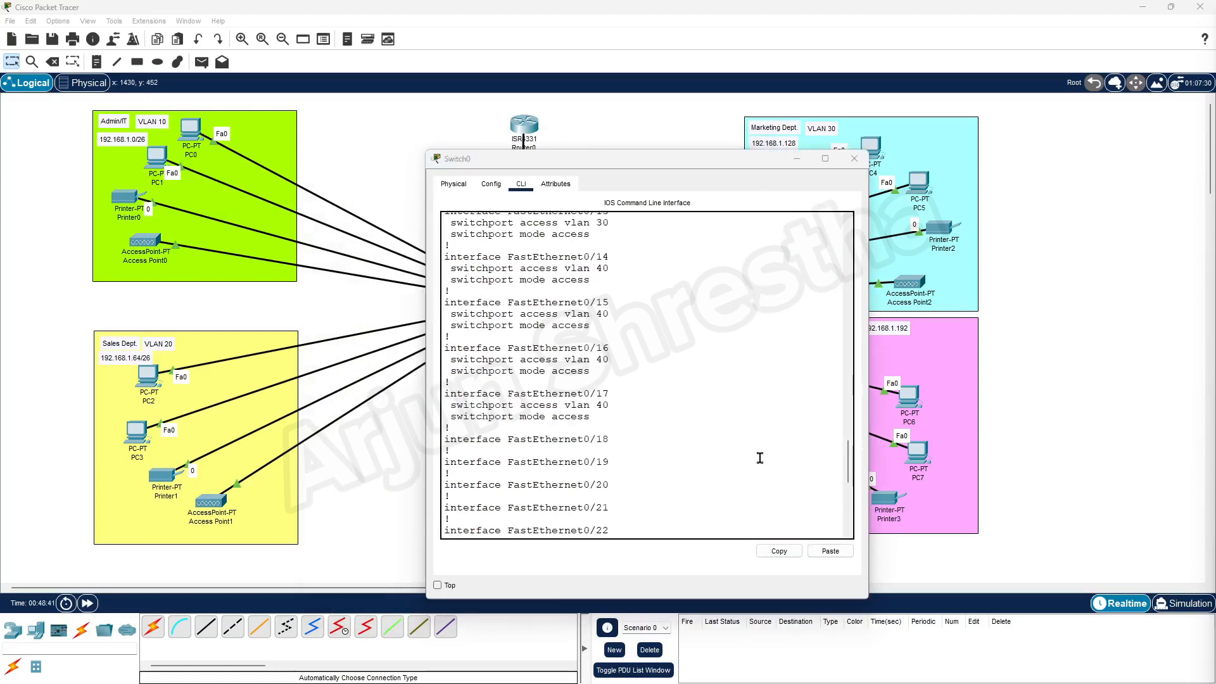
scroll(696, 422, "up", 15)
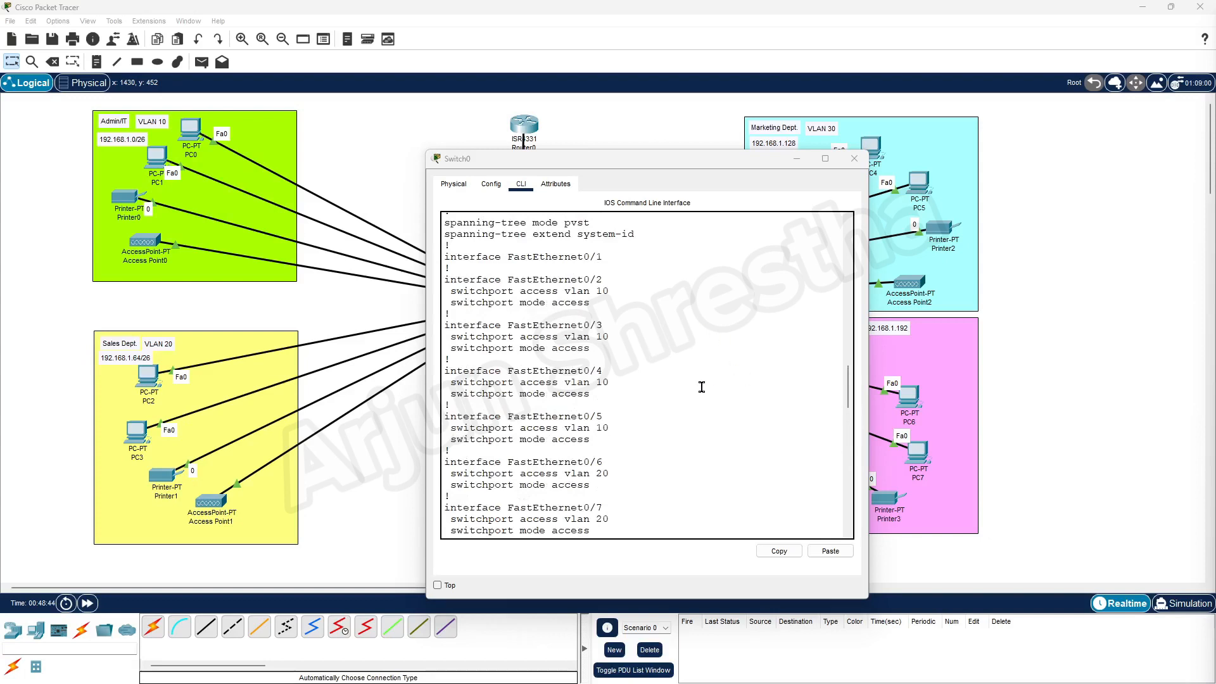
scroll(700, 386, "up", 4)
scroll(688, 396, "down", 3)
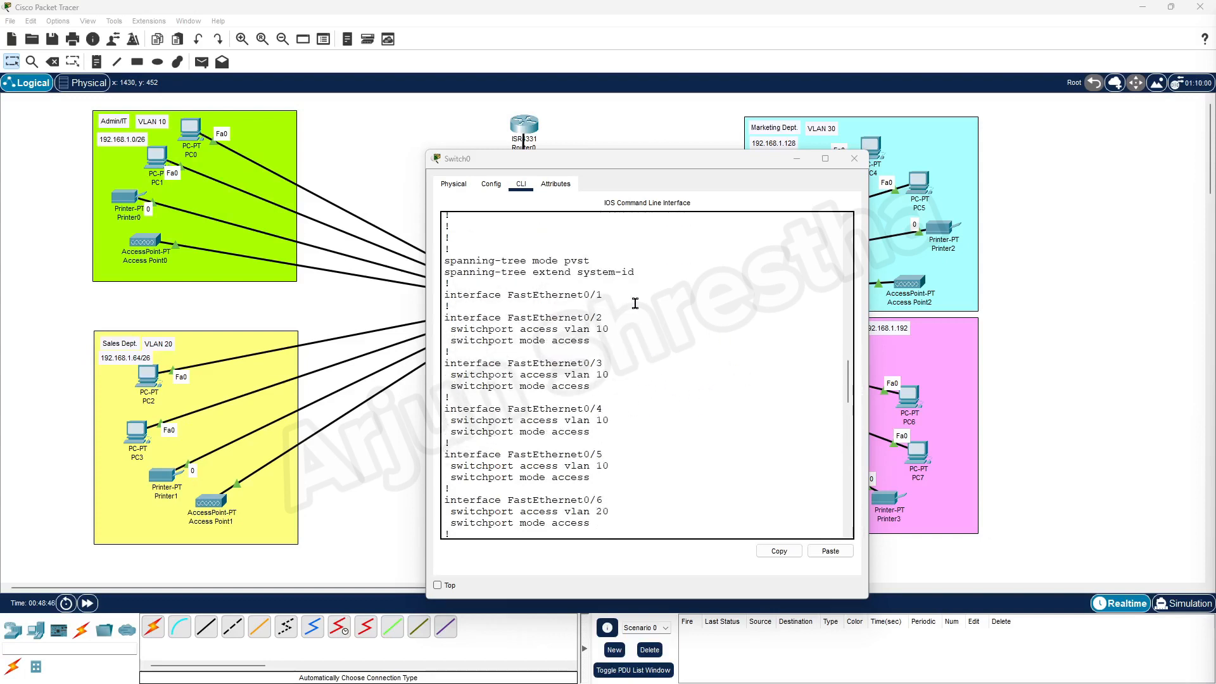
left_click_drag(605, 296, 552, 295)
Scroll Switch0's output to verify the VLAN 10–40 access port assignments.
left_click_drag(594, 163, 882, 140)
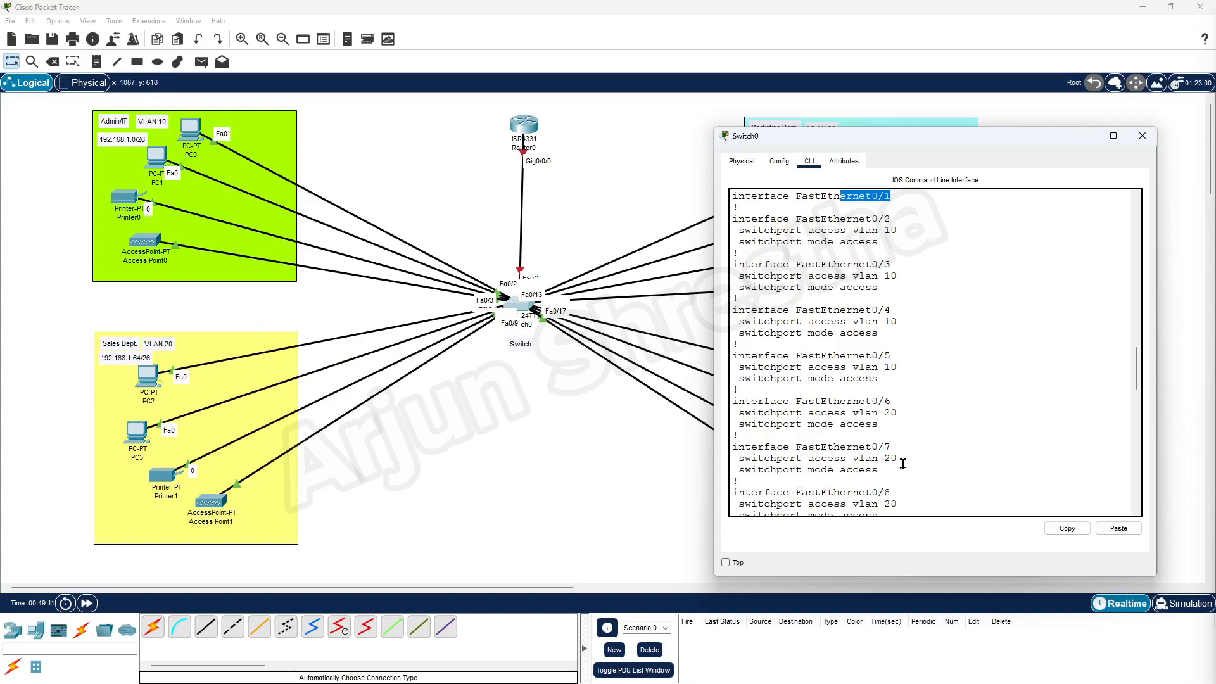
scroll(905, 443, "down", 5)
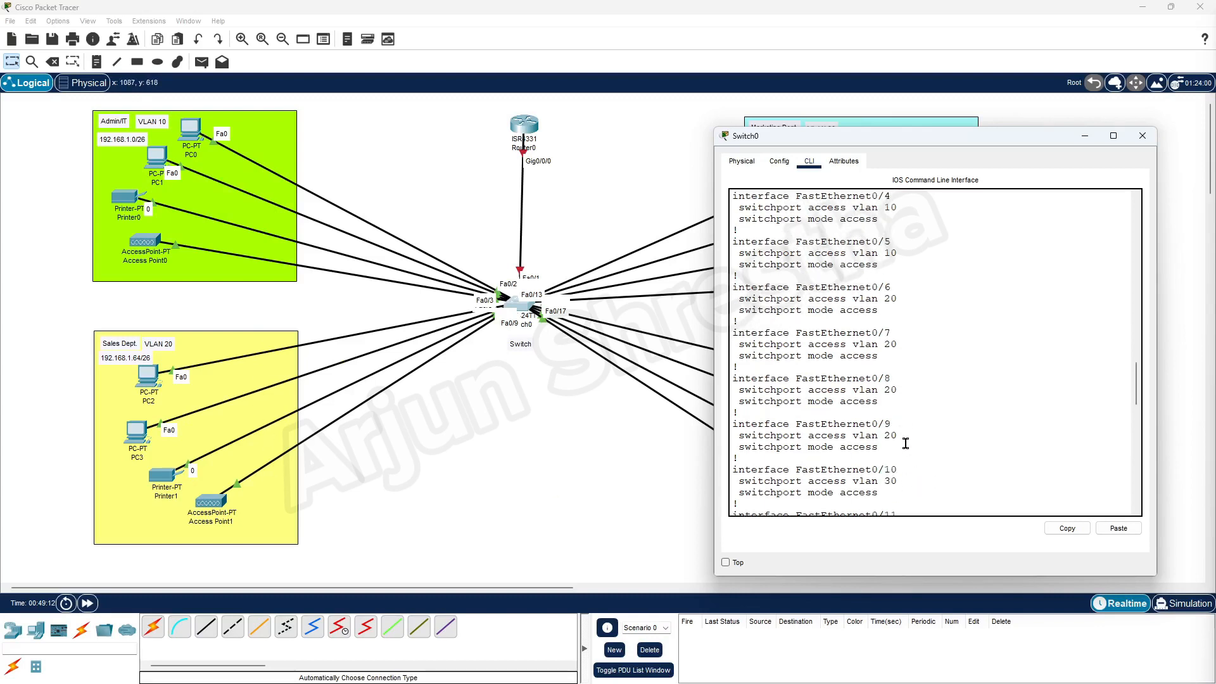
scroll(958, 468, "down", 2)
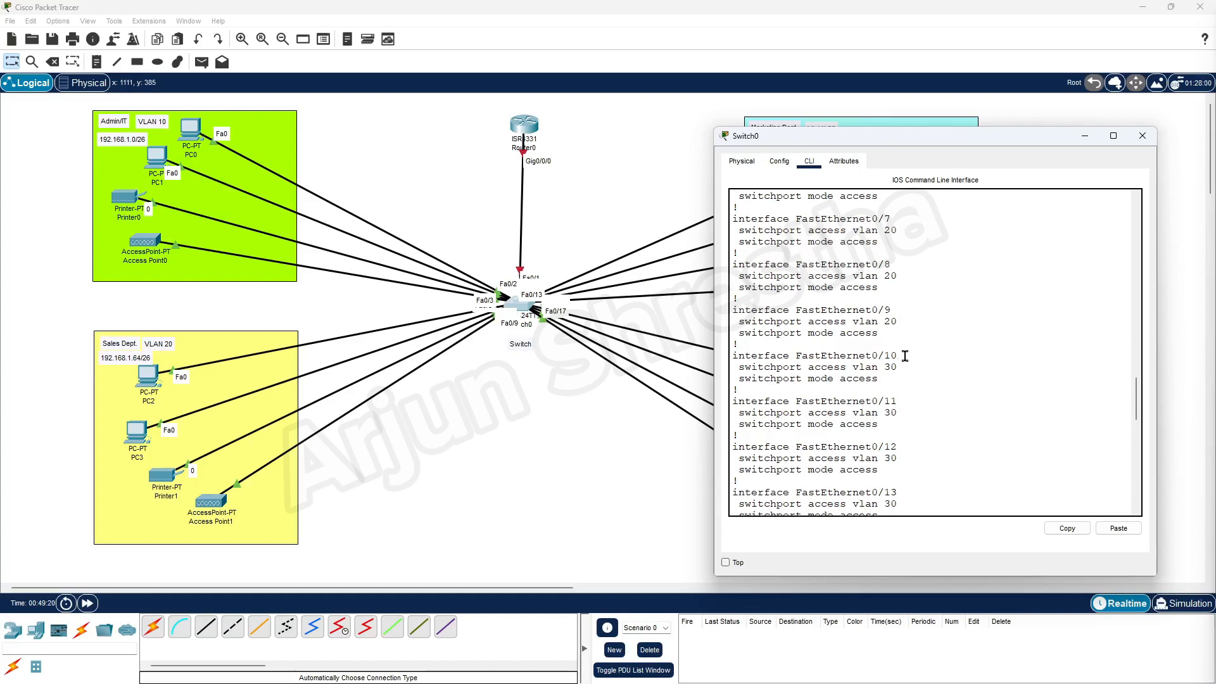
scroll(910, 483, "down", 2)
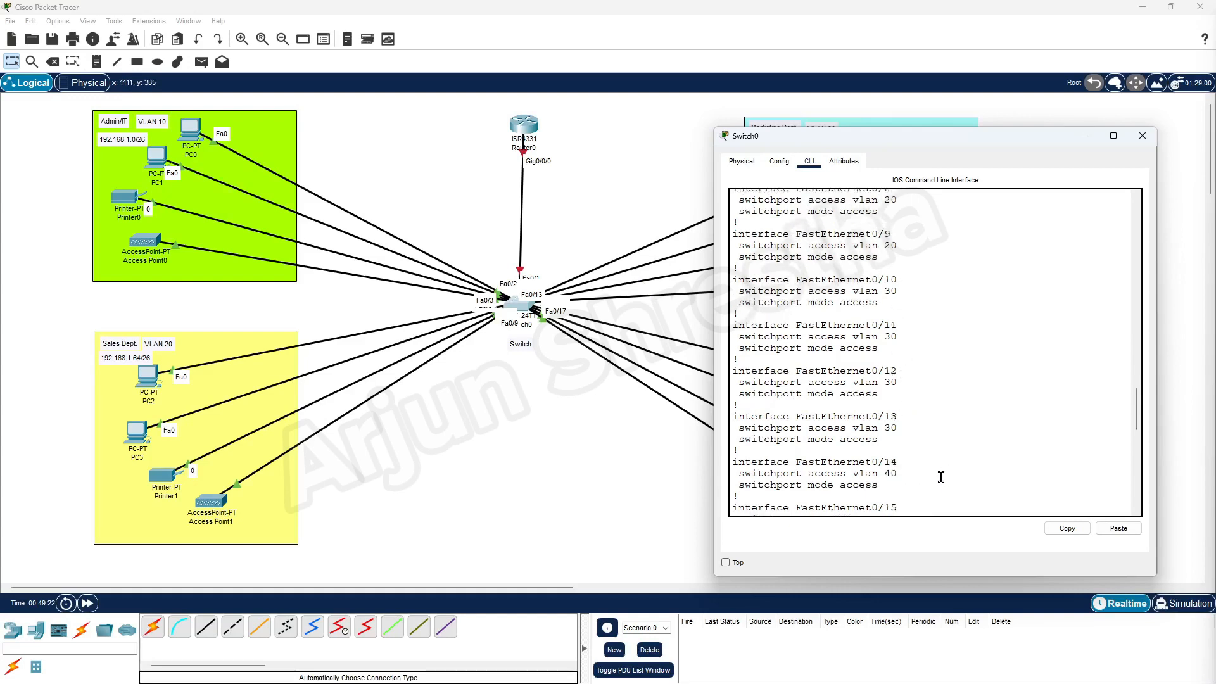
scroll(981, 428, "down", 2)
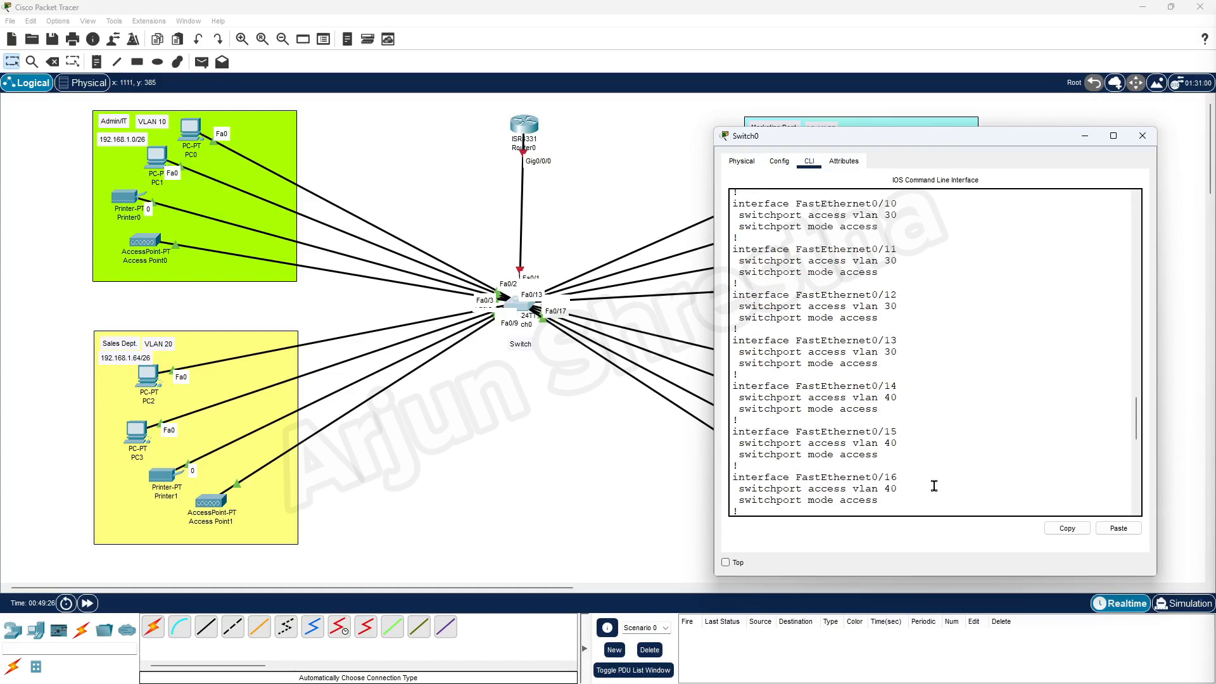
scroll(934, 486, "down", 2)
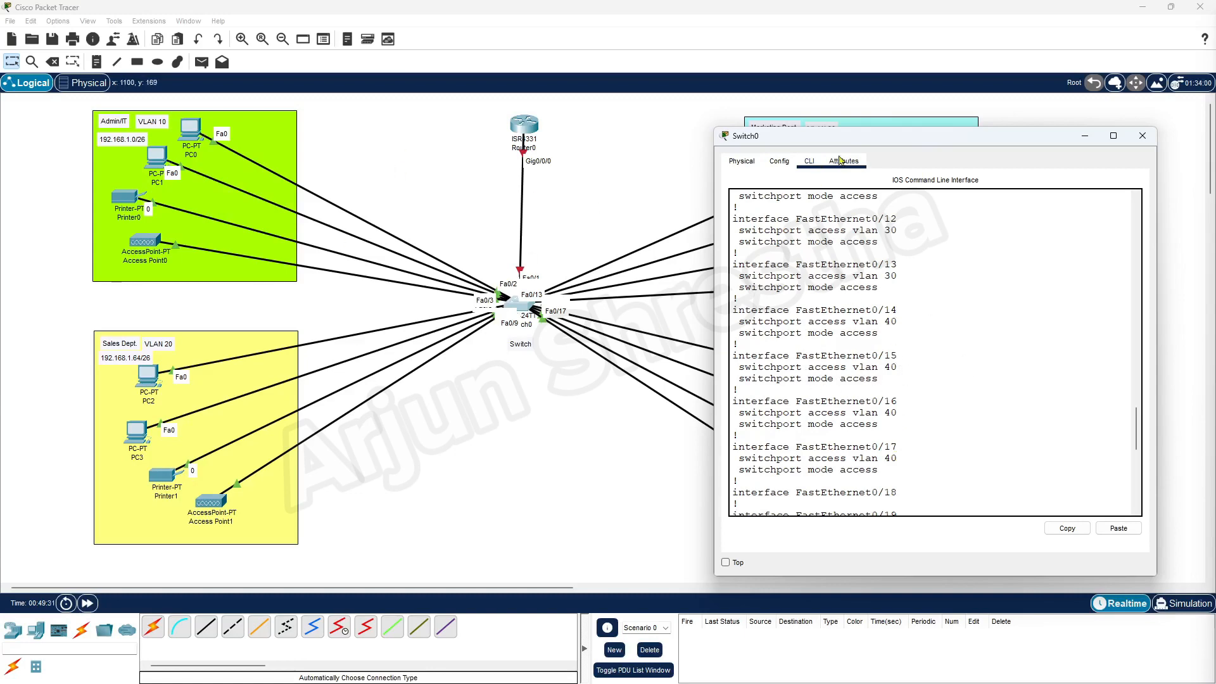
left_click_drag(826, 141, 500, 162)
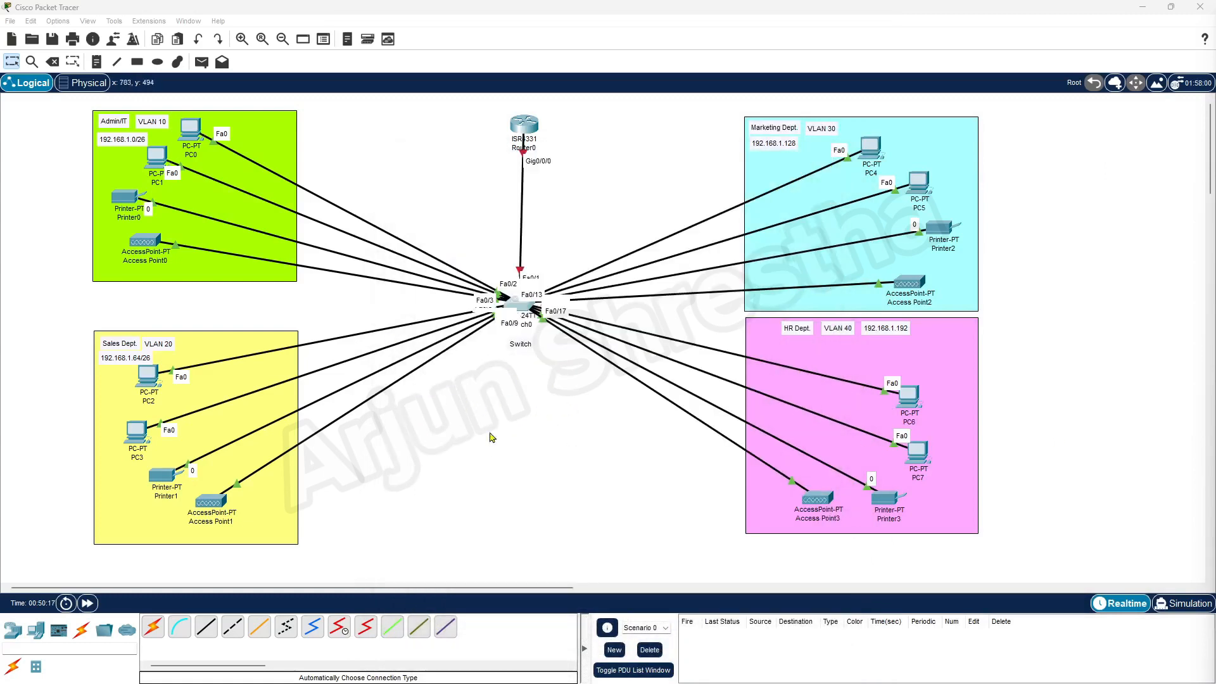
Underline 'wireless' in requirement 4 of the Word document, then minimize Word.
mouse_move(677, 683)
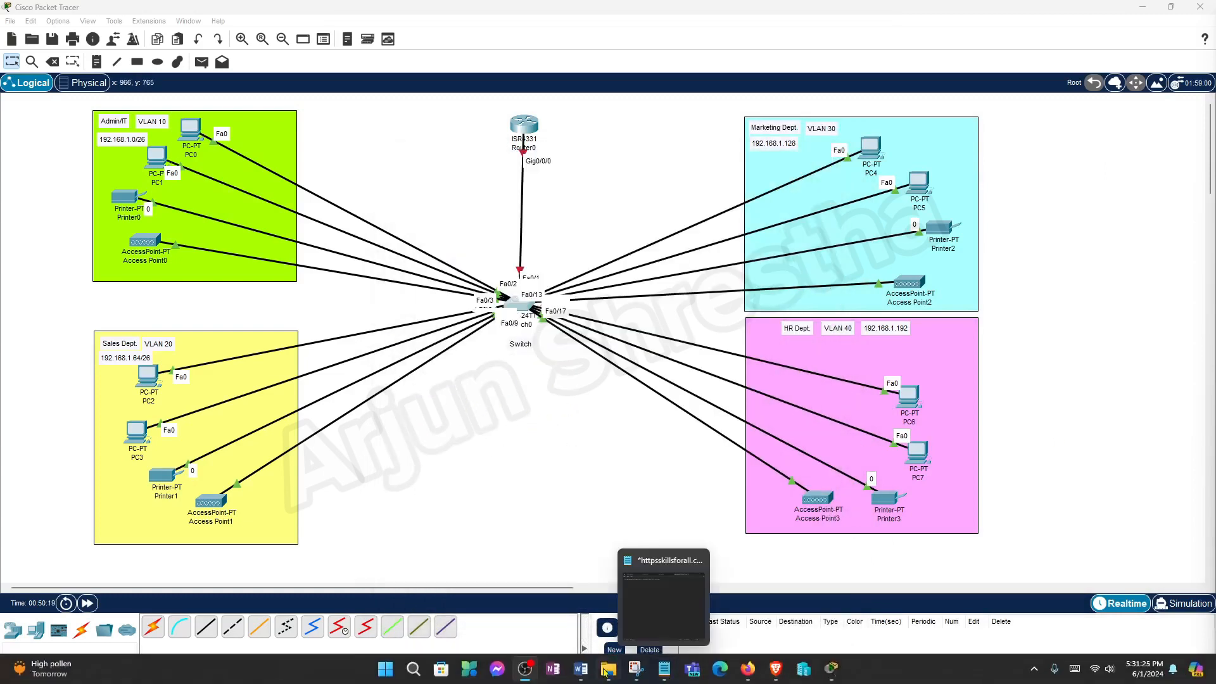
left_click_drag(677, 683, 463, 48)
left_click(611, 325)
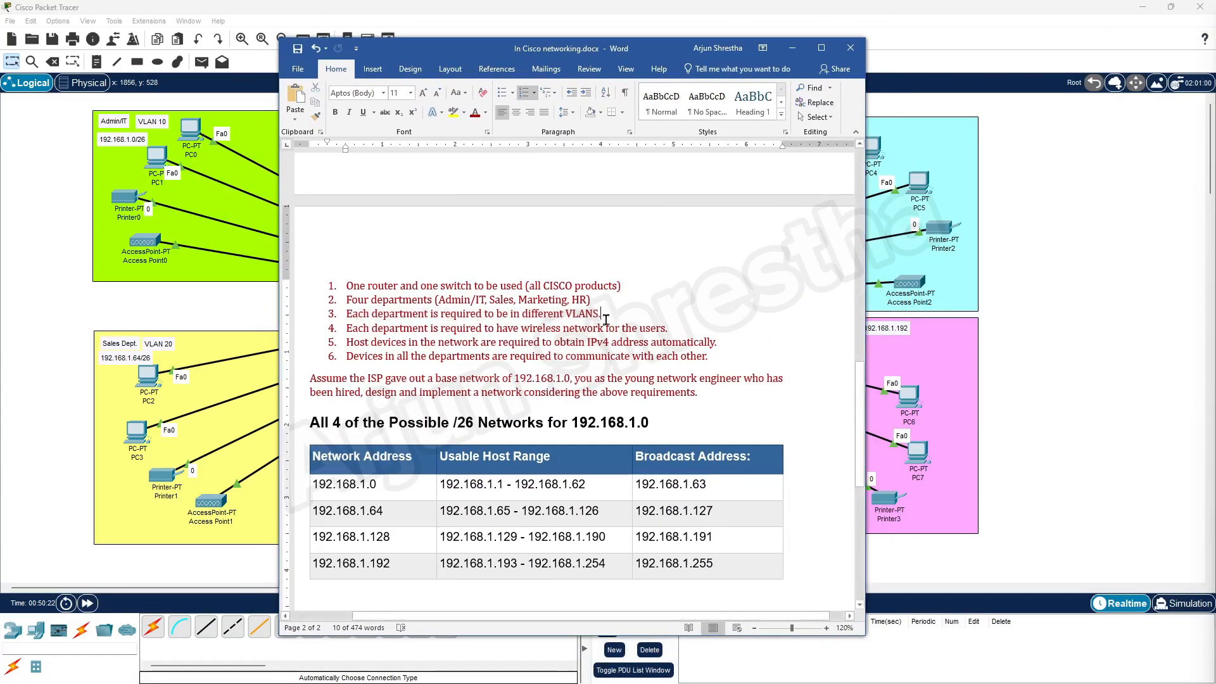
left_click_drag(520, 330, 562, 331)
left_click(363, 112)
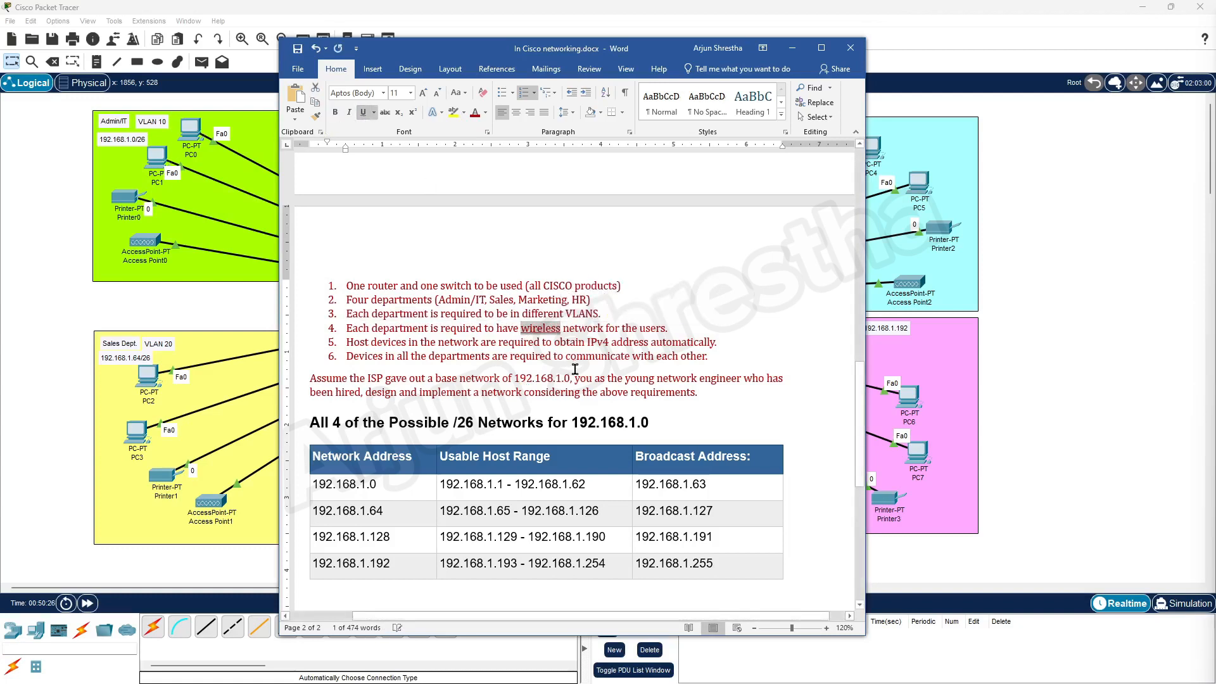
left_click(562, 328)
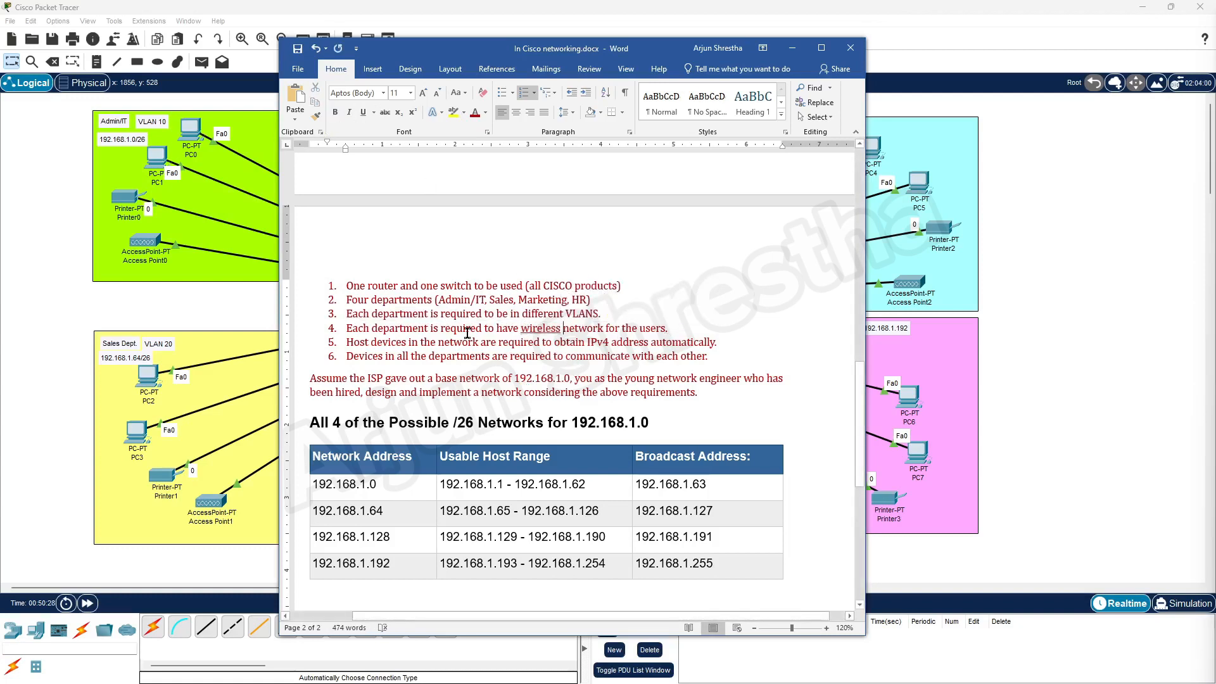
left_click(792, 49)
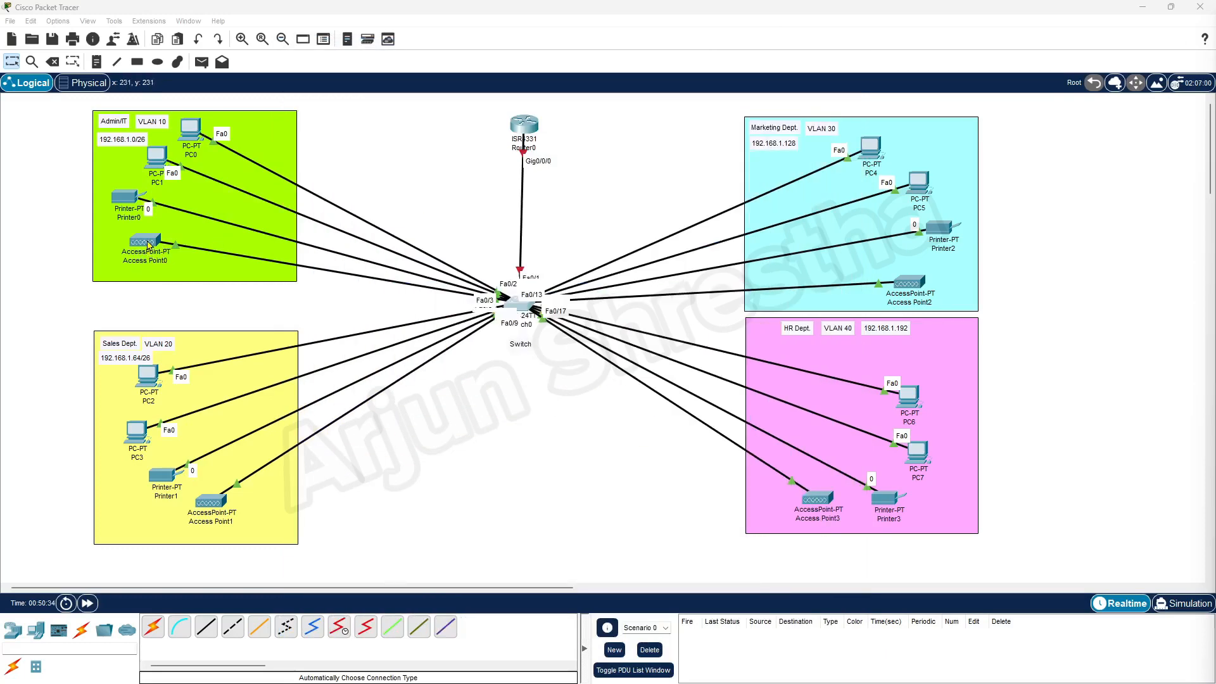
Open Access Point0's Port 1 settings and rename the SSID to Admin-IT, keeping channel 6.
left_click(148, 244)
left_click_drag(575, 159, 482, 122)
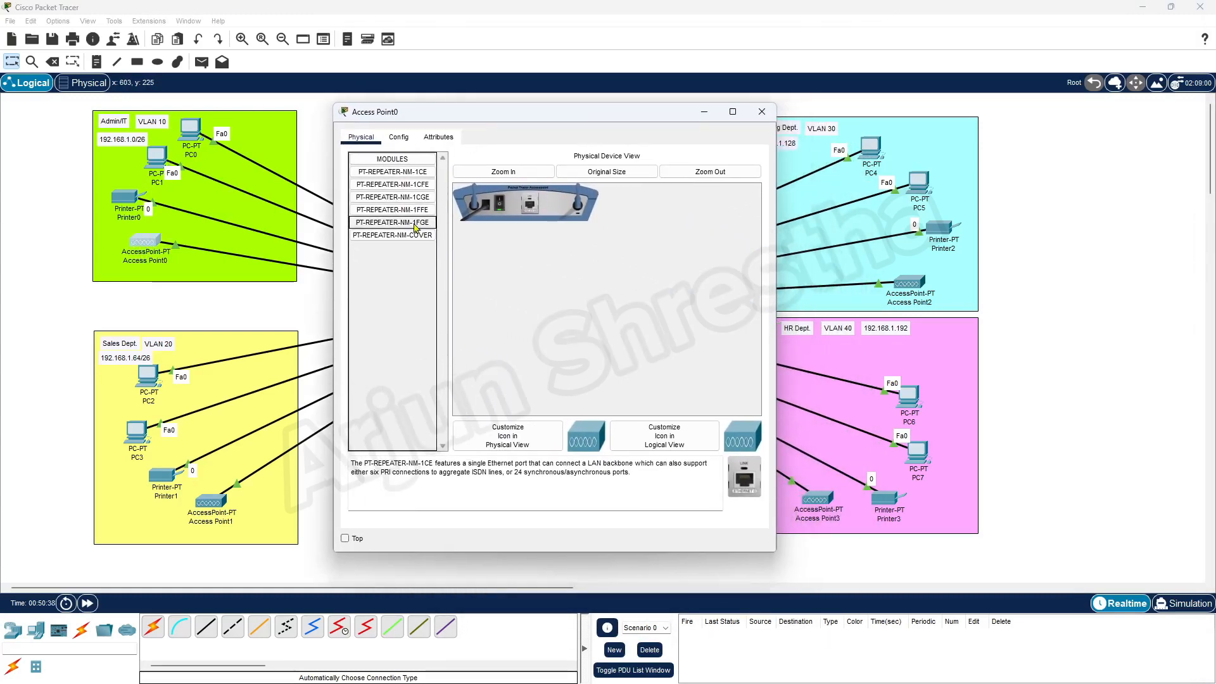
left_click(398, 138)
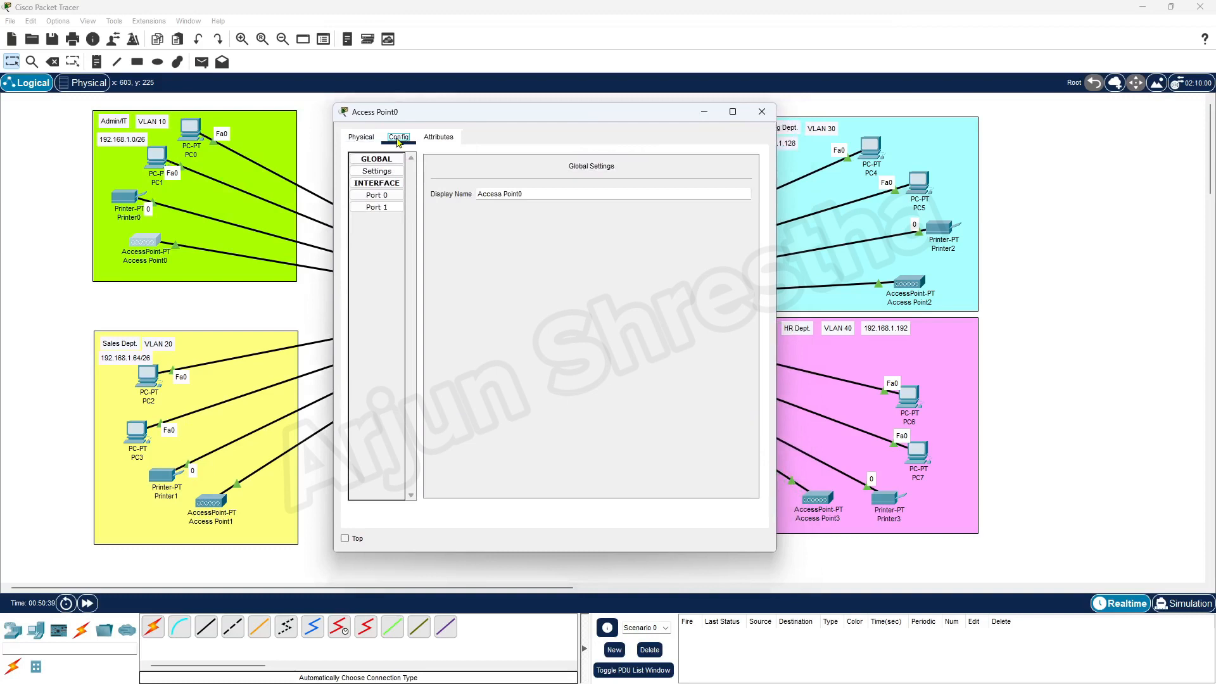
left_click(384, 211)
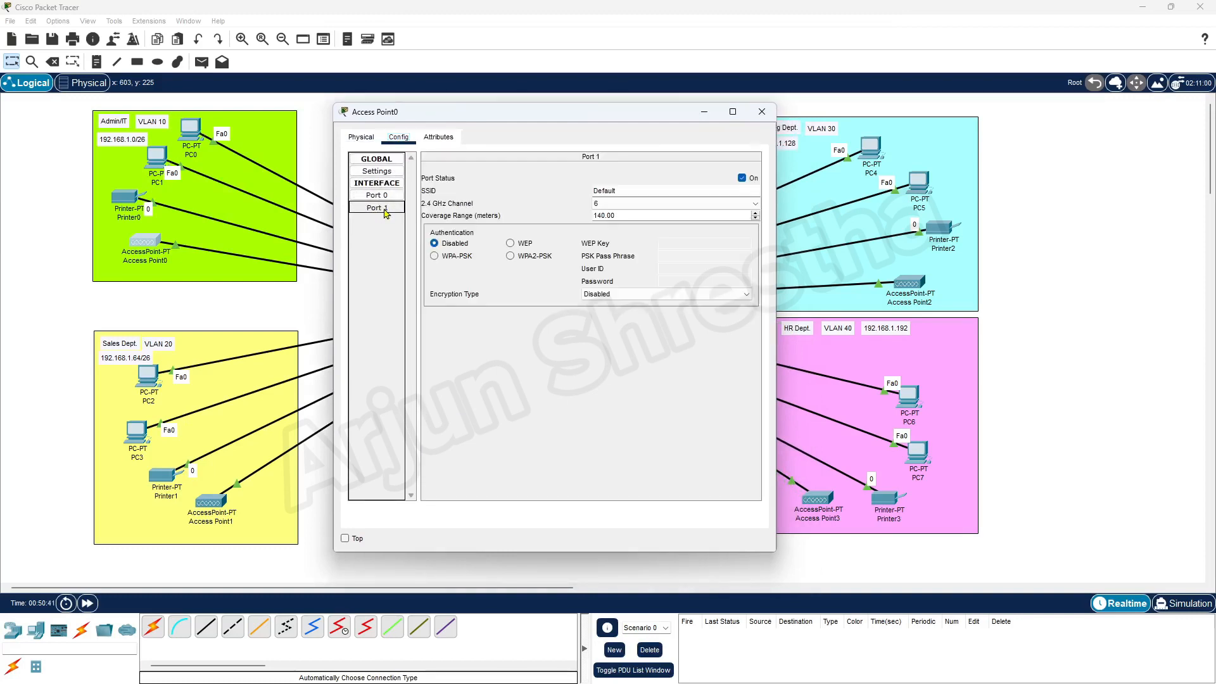
left_click(630, 188)
double_click(630, 189)
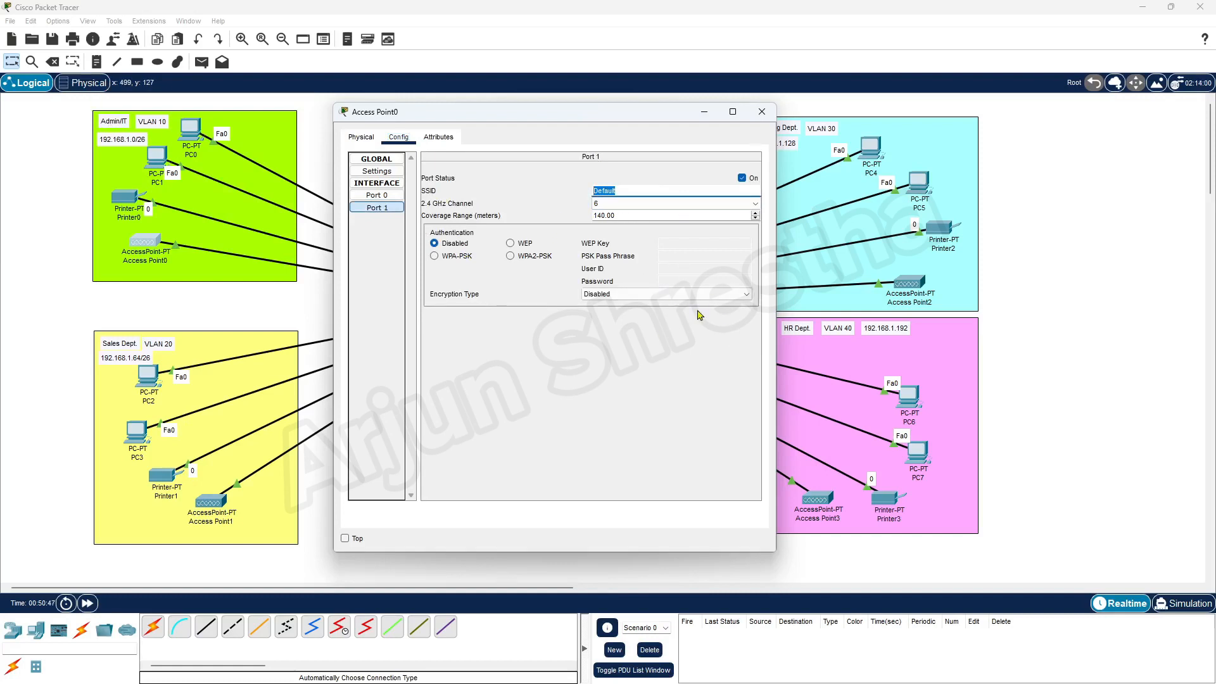
type("Admin-IT")
left_click(713, 204)
left_click(711, 205)
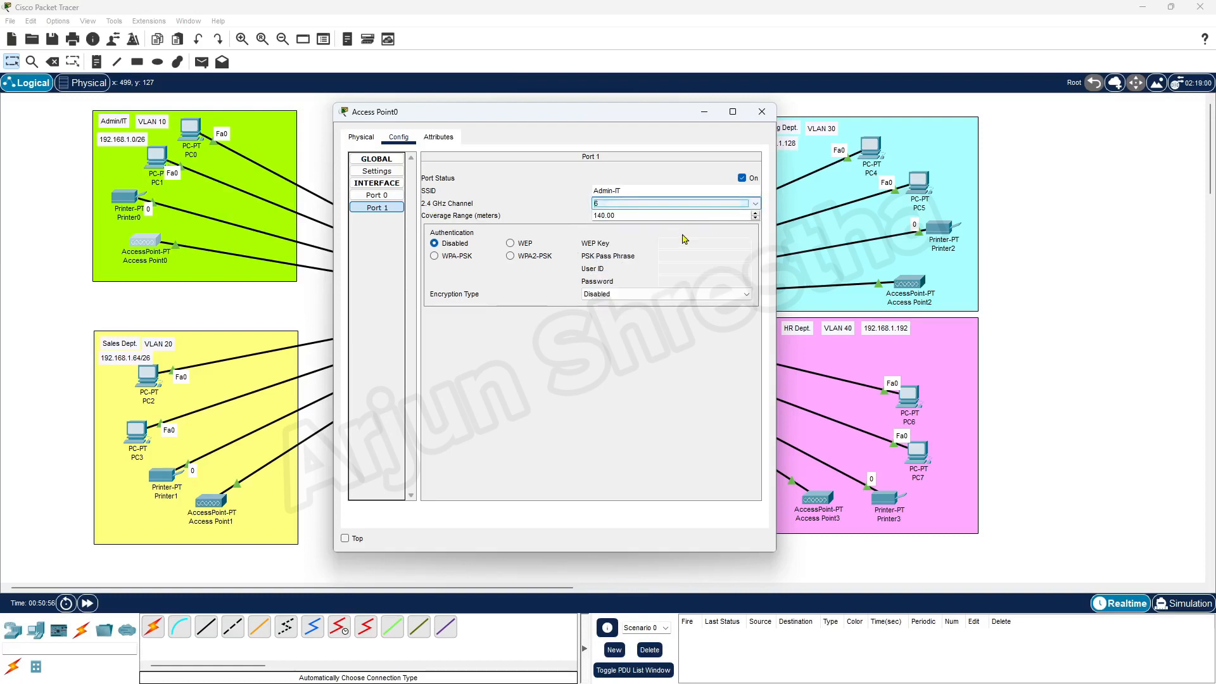
Choose WPA2-PSK, extend the SSID to Admin-IT WiFi, and enter the pass phrase.
left_click(511, 258)
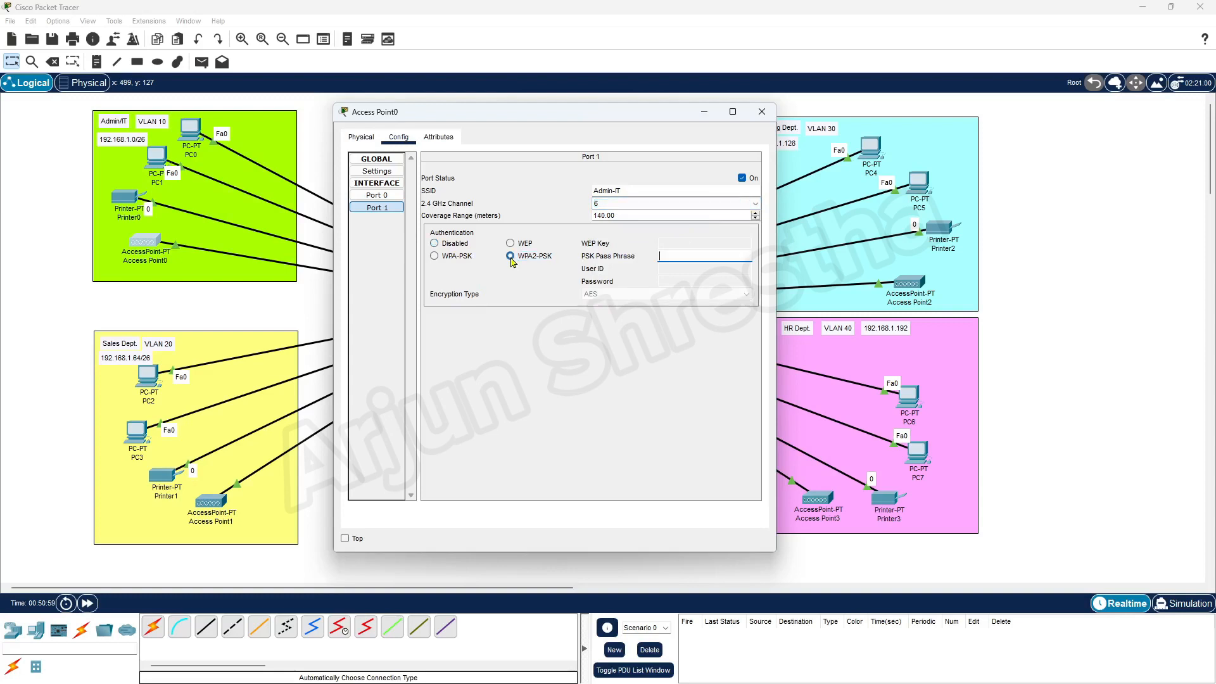
left_click(684, 254)
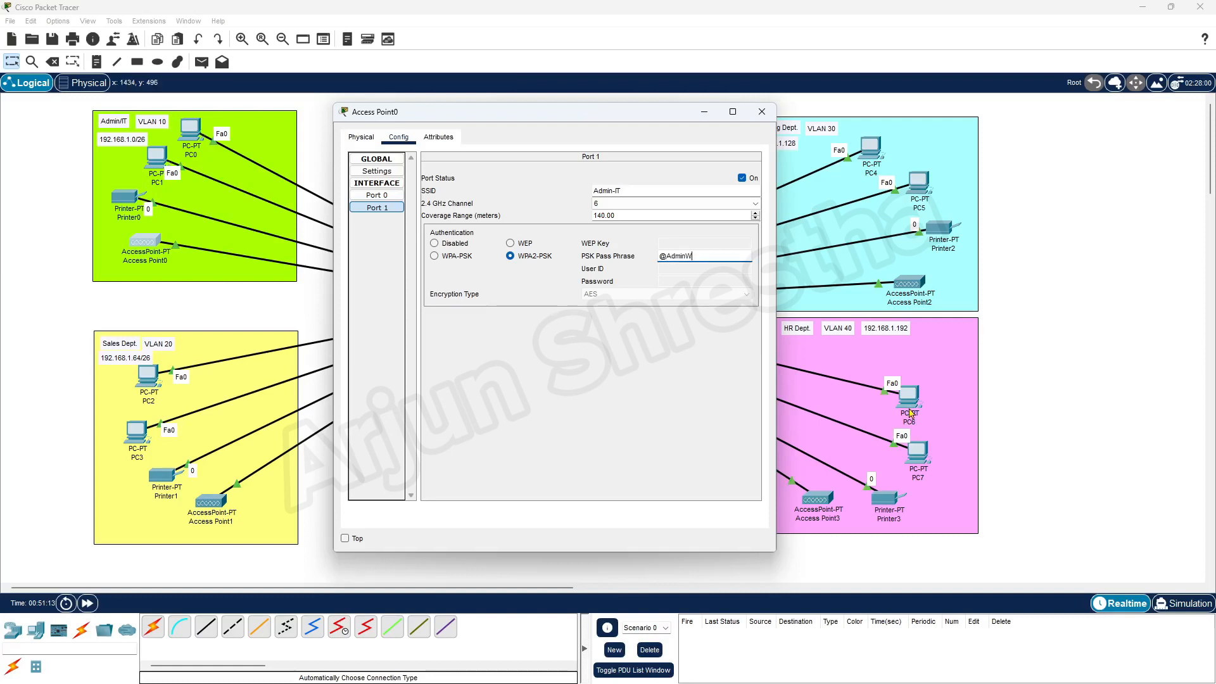
left_click(652, 191)
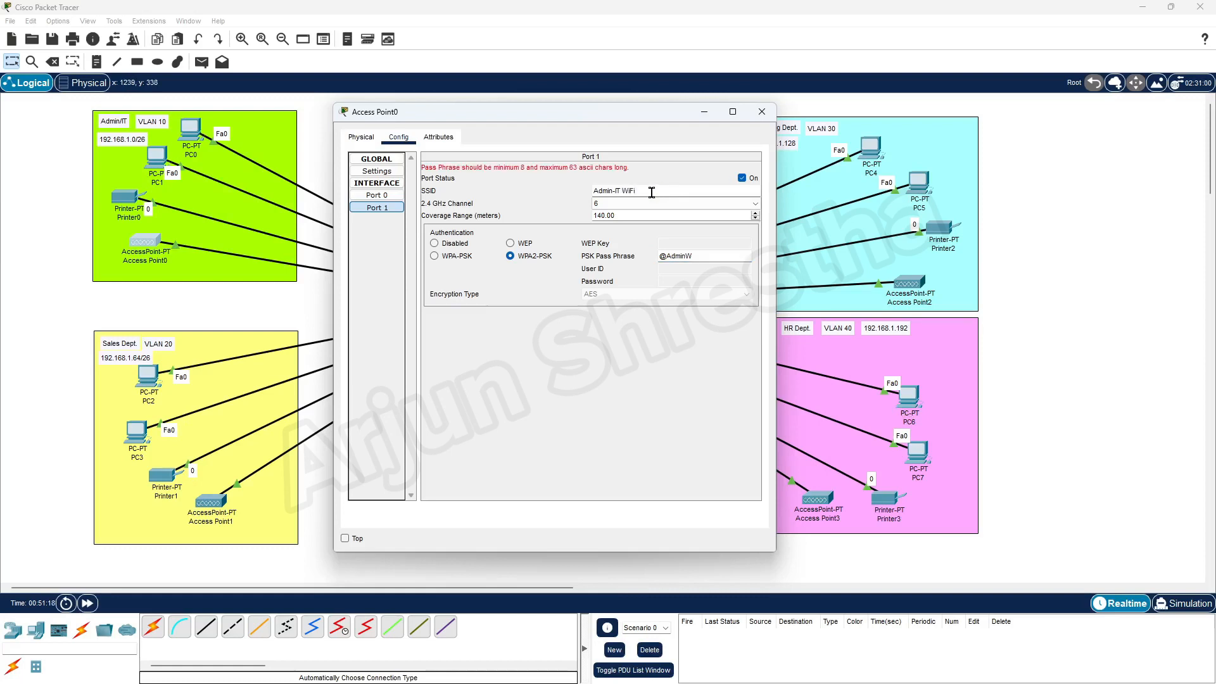
left_click(676, 256)
type("@AdminWifi123!")
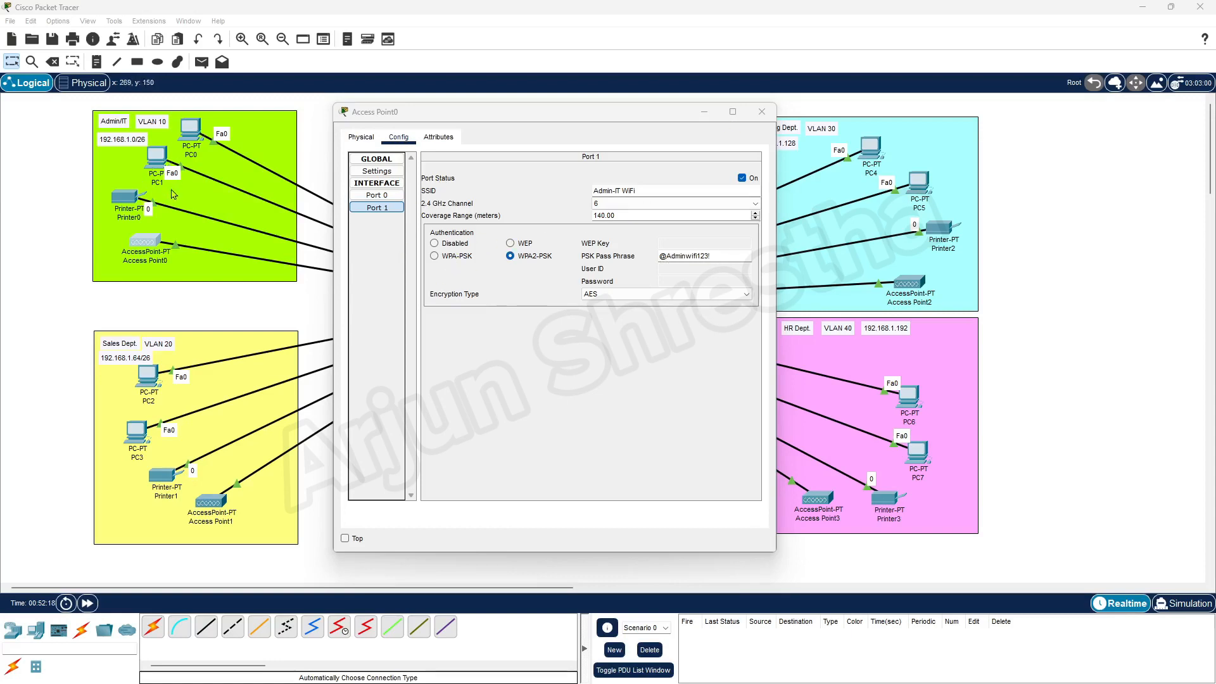
left_click(762, 112)
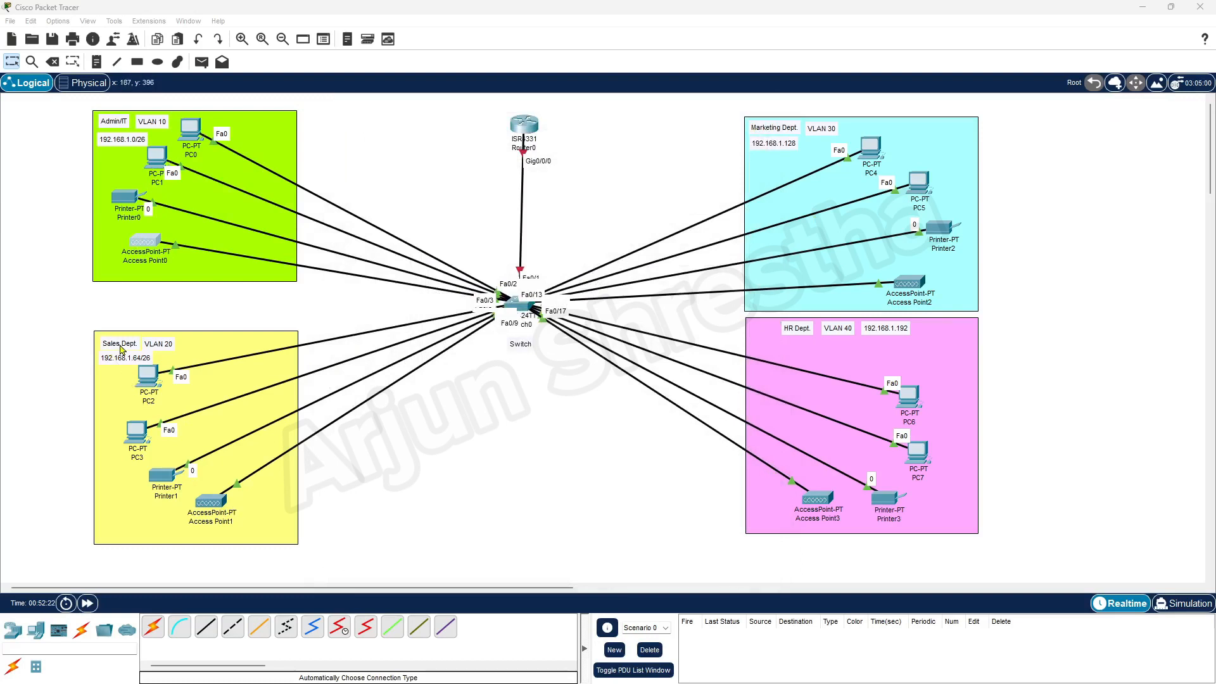
Set Access Point1's Port 1 SSID to SalesWiFi with WPA2-PSK and a pass phrase.
left_click(212, 503)
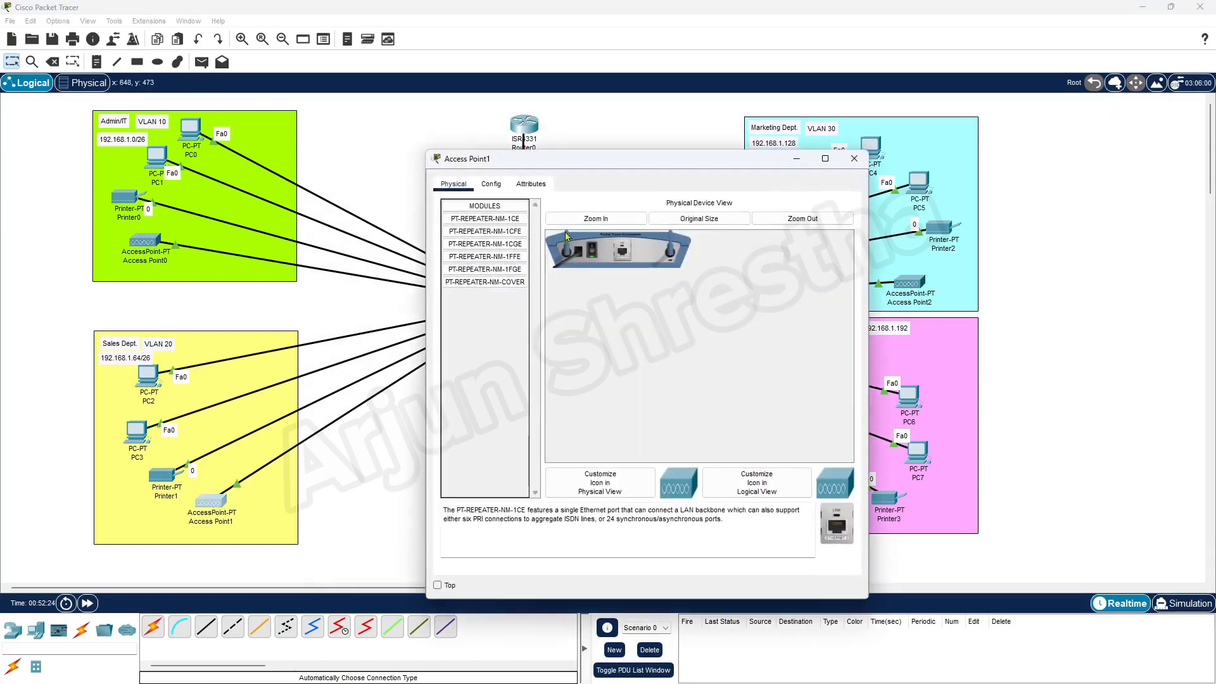
left_click(494, 189)
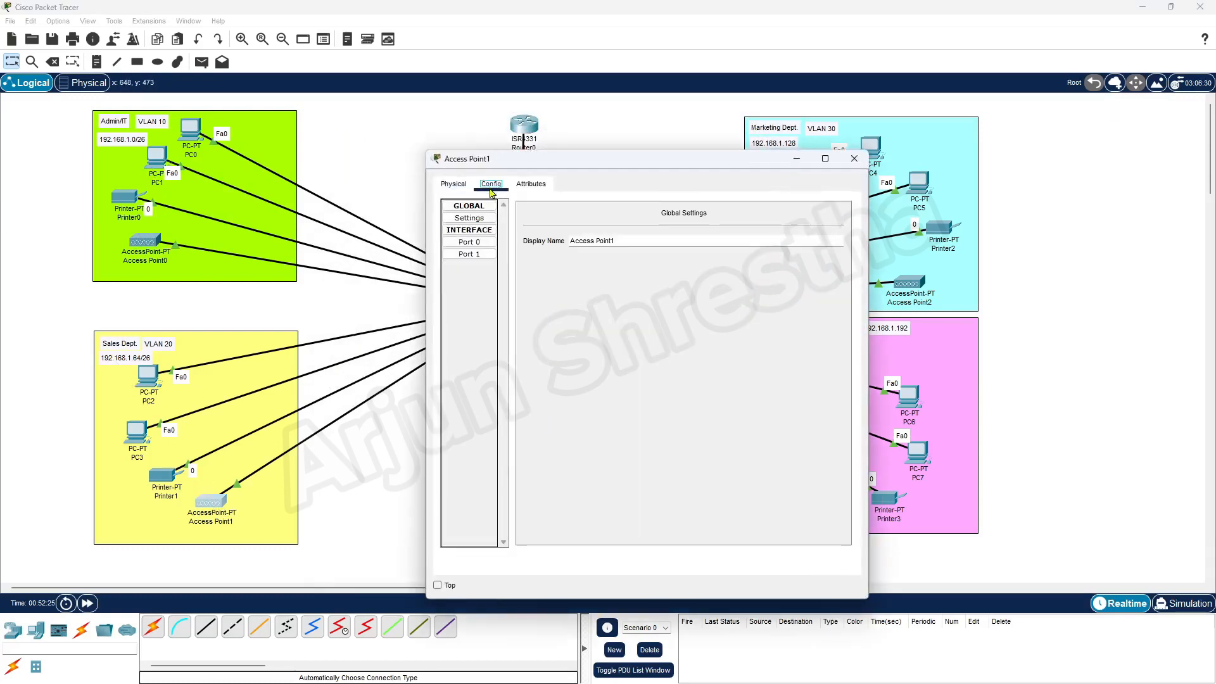
left_click(469, 254)
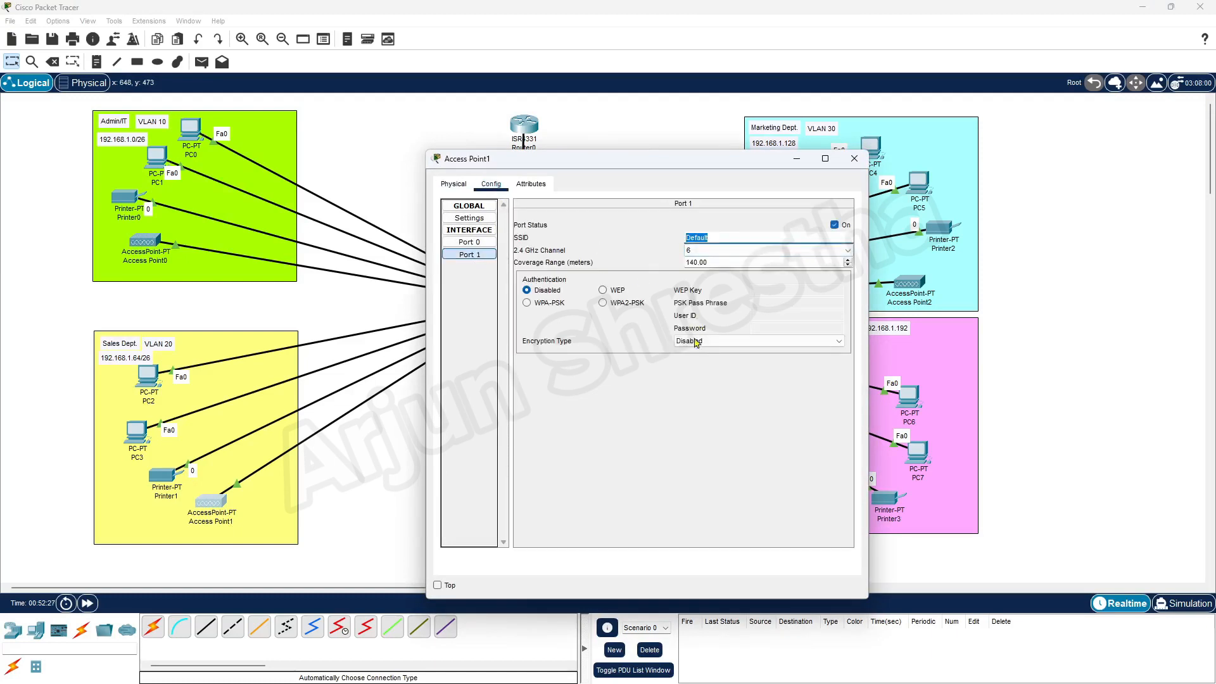
type("SalesWiF")
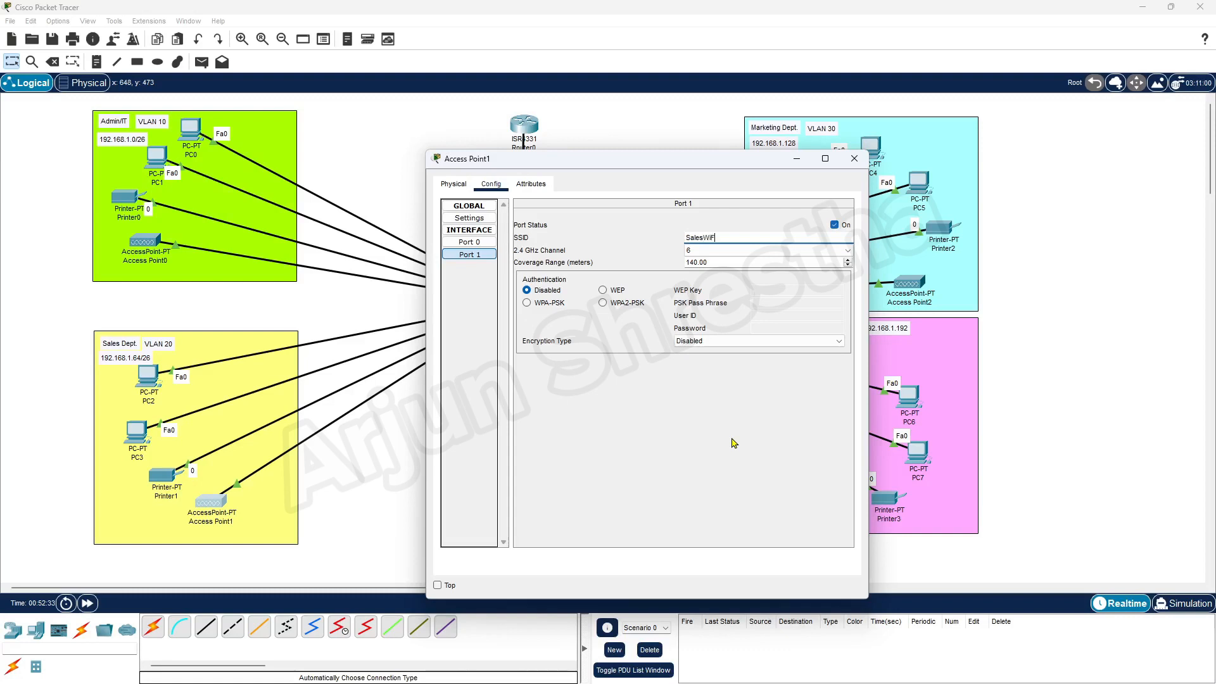
type("i")
left_click(605, 306)
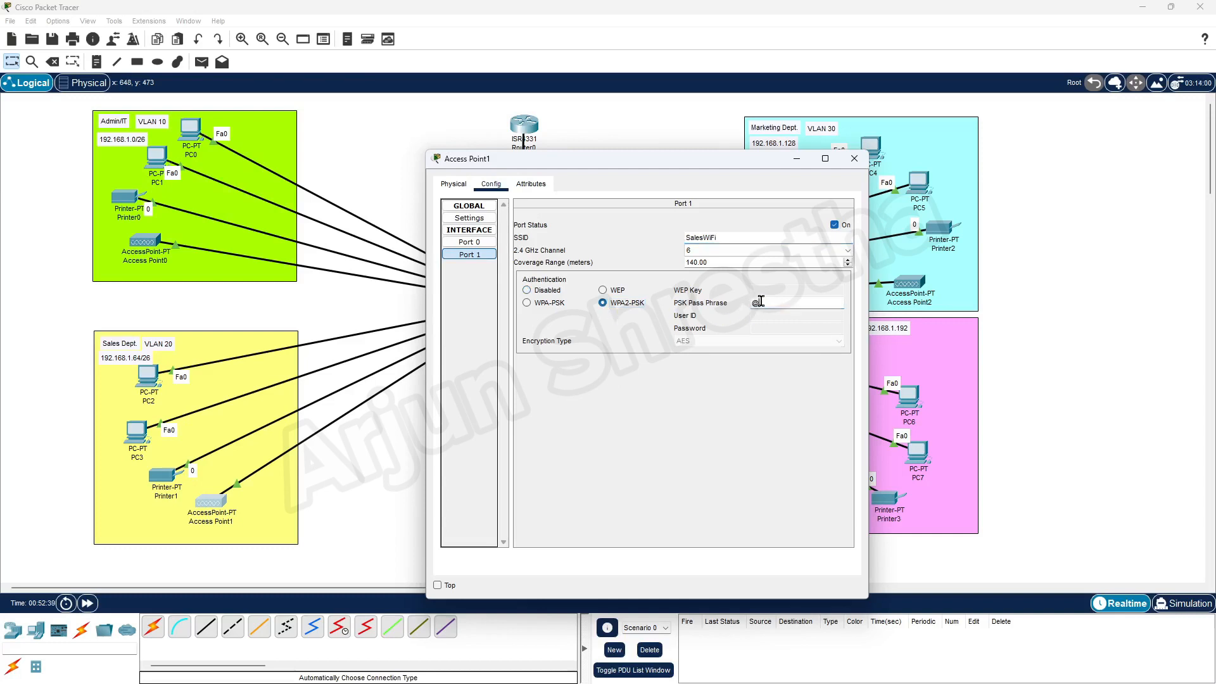
type("@Saleswifi123!")
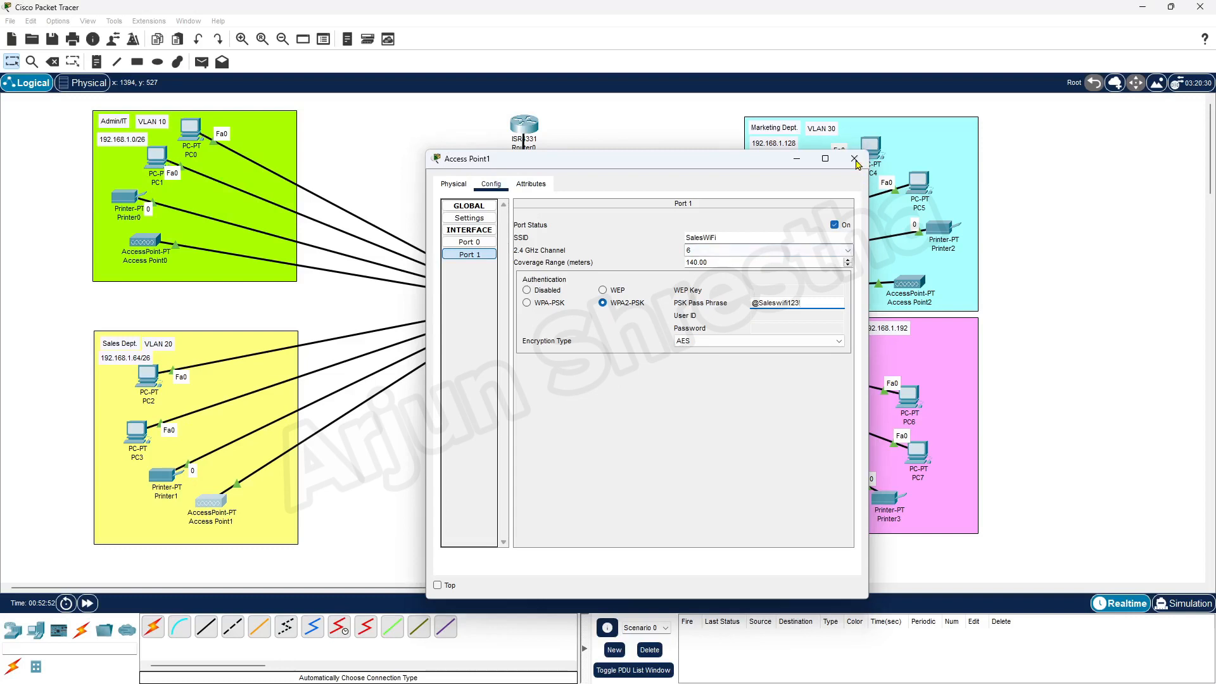
left_click(854, 158)
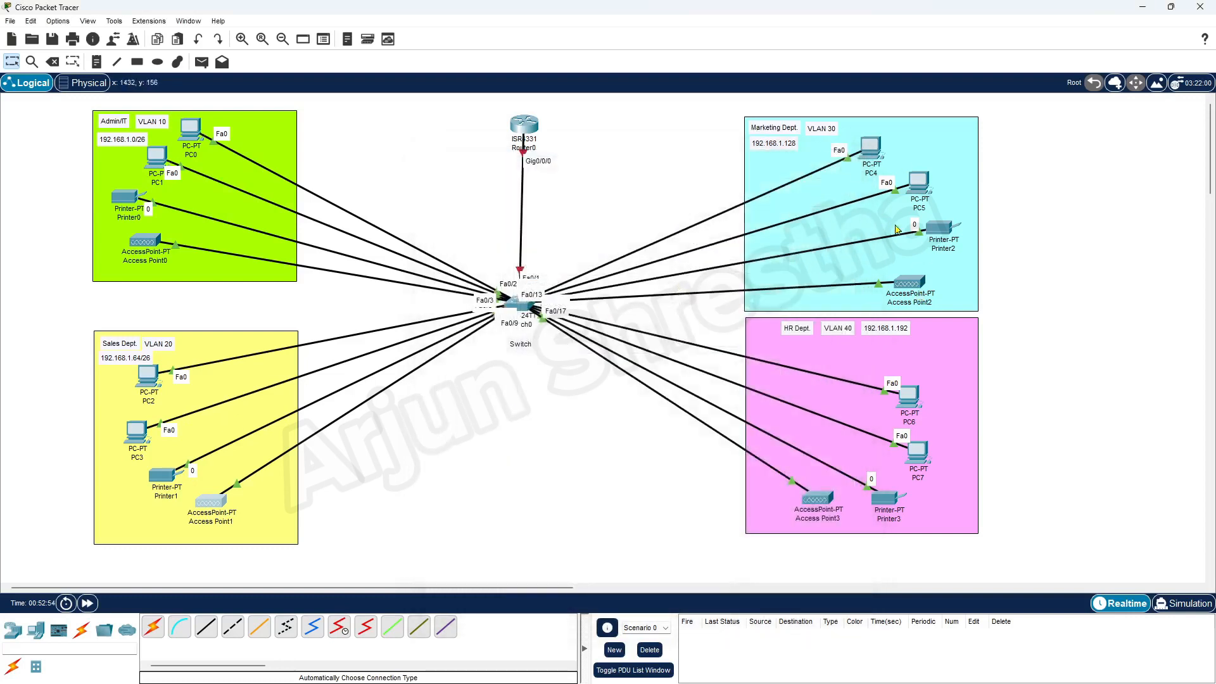
Set Access Point2's Port 1 SSID to MarketingWiFi with WPA2-PSK security and a passphrase.
left_click(912, 286)
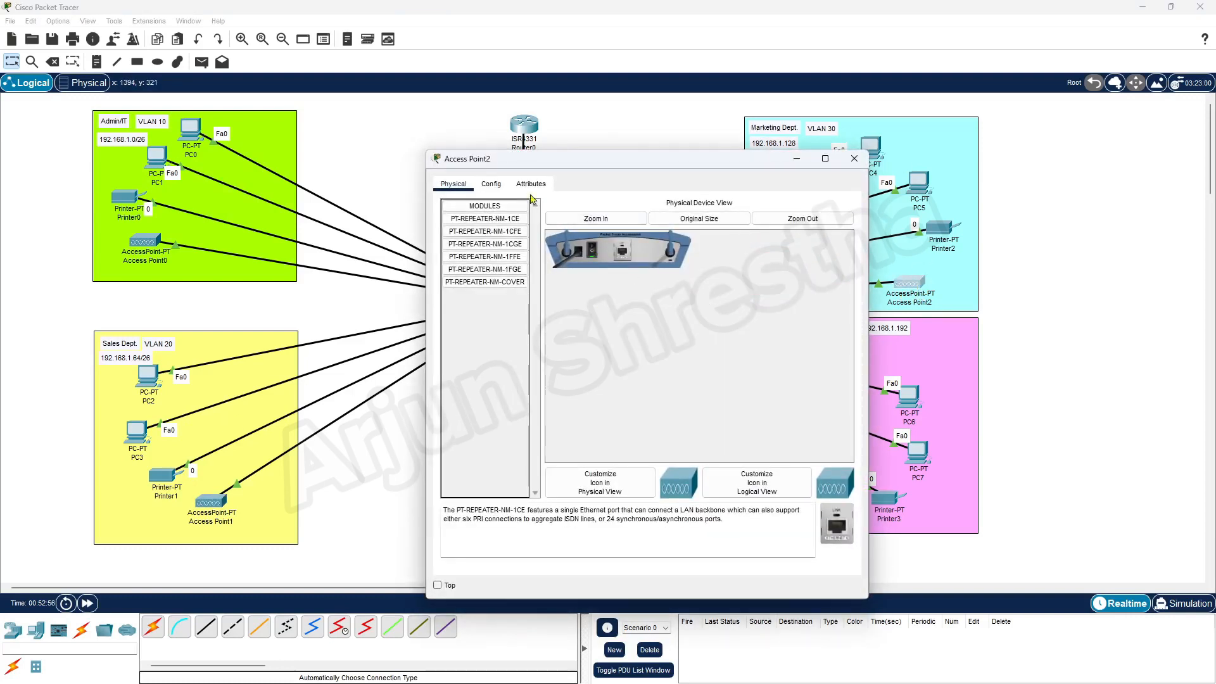
left_click(491, 184)
left_click(469, 254)
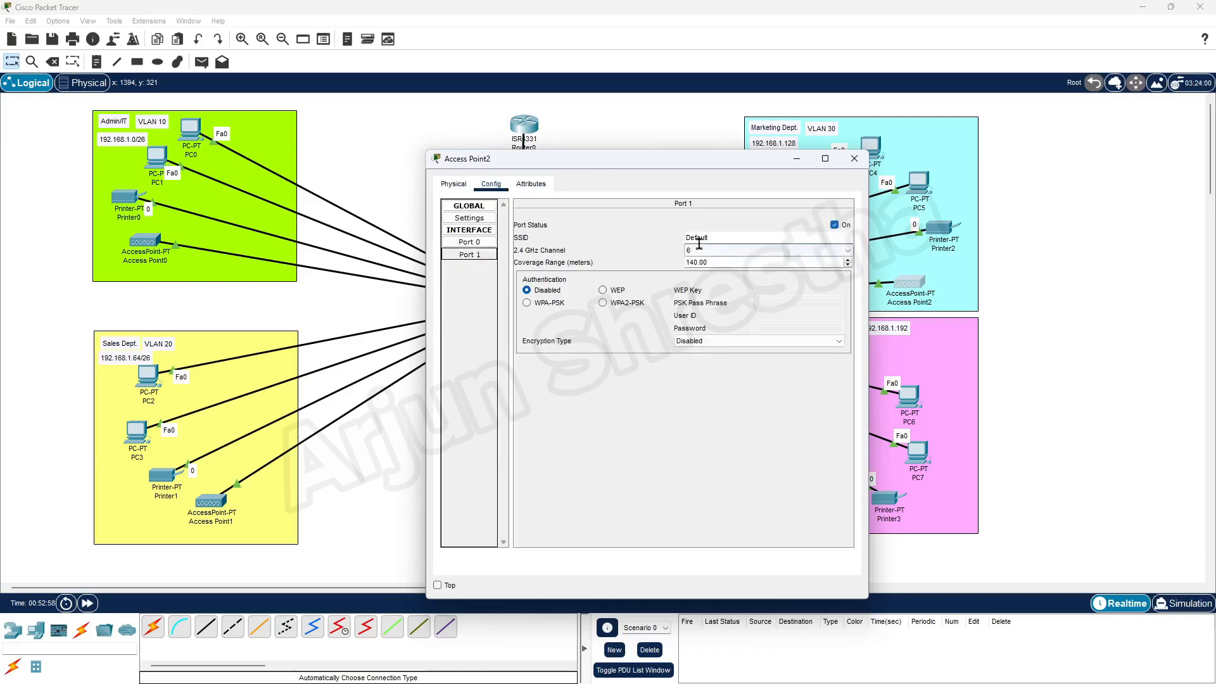
double_click(699, 240)
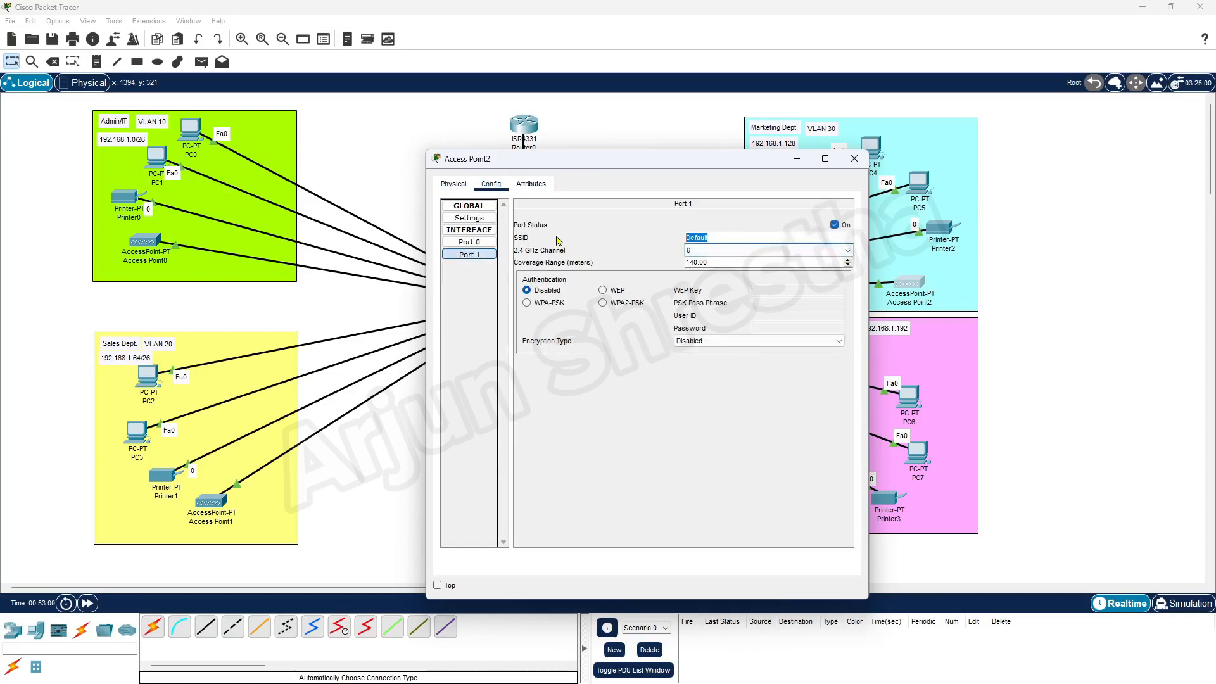
type("MarketingWiFi")
left_click(603, 303)
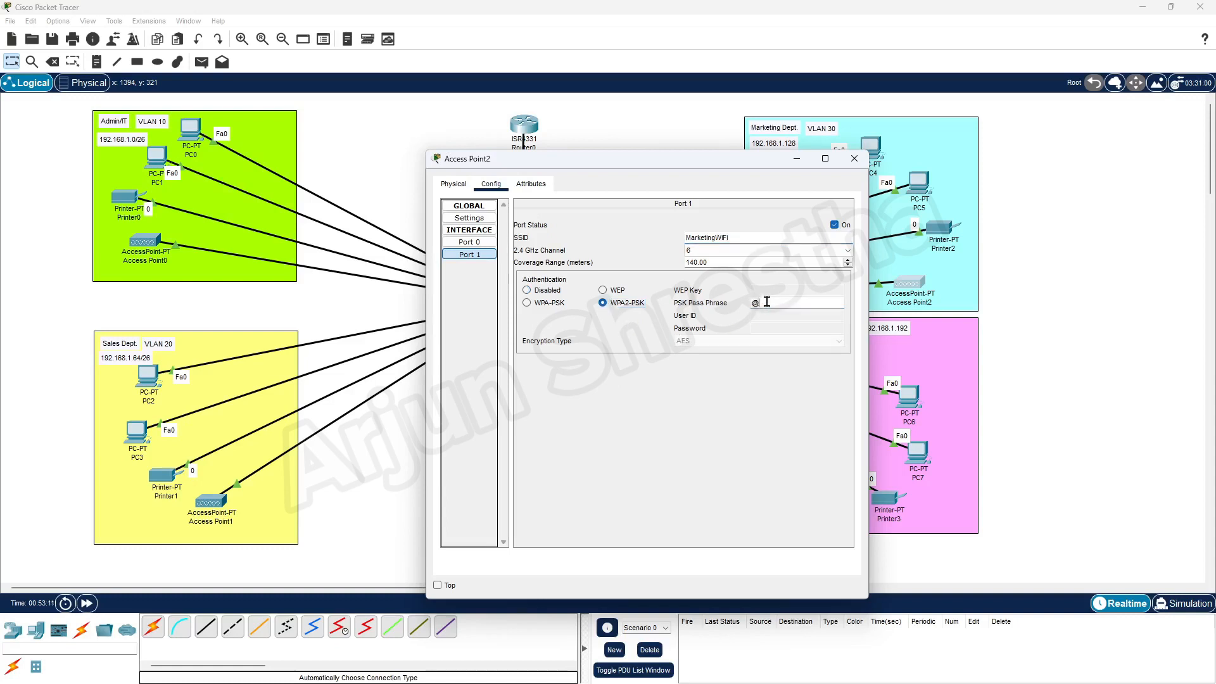
type("arketingwifi123!")
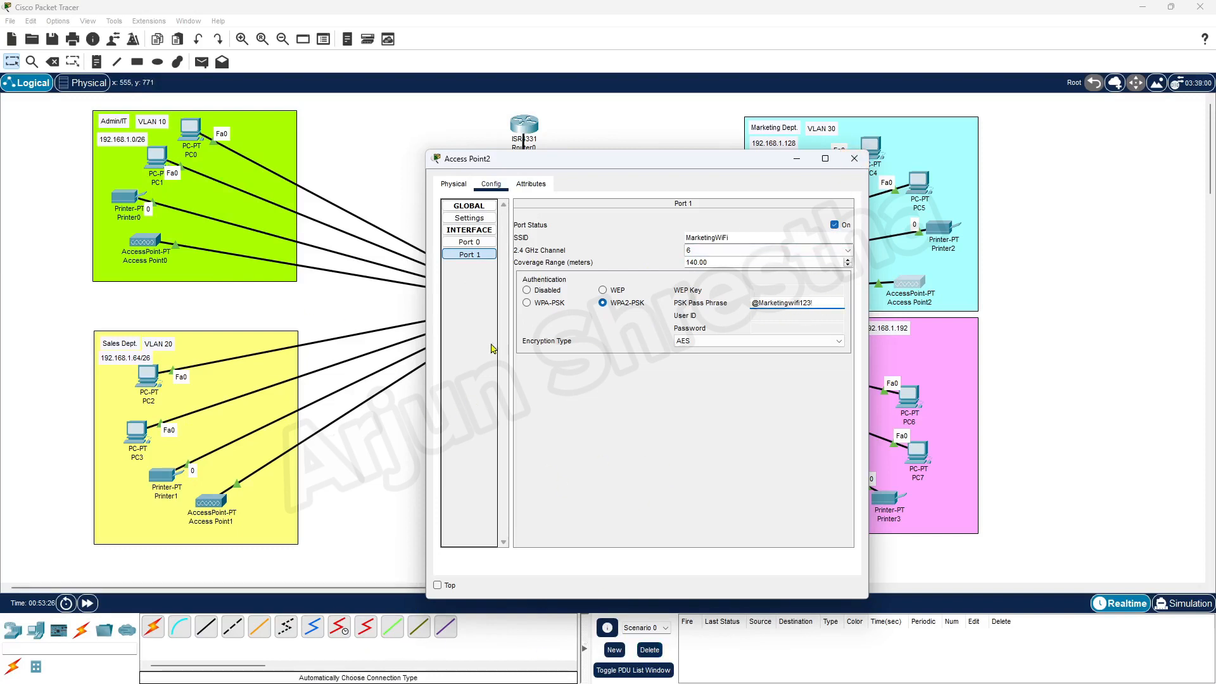
left_click(855, 158)
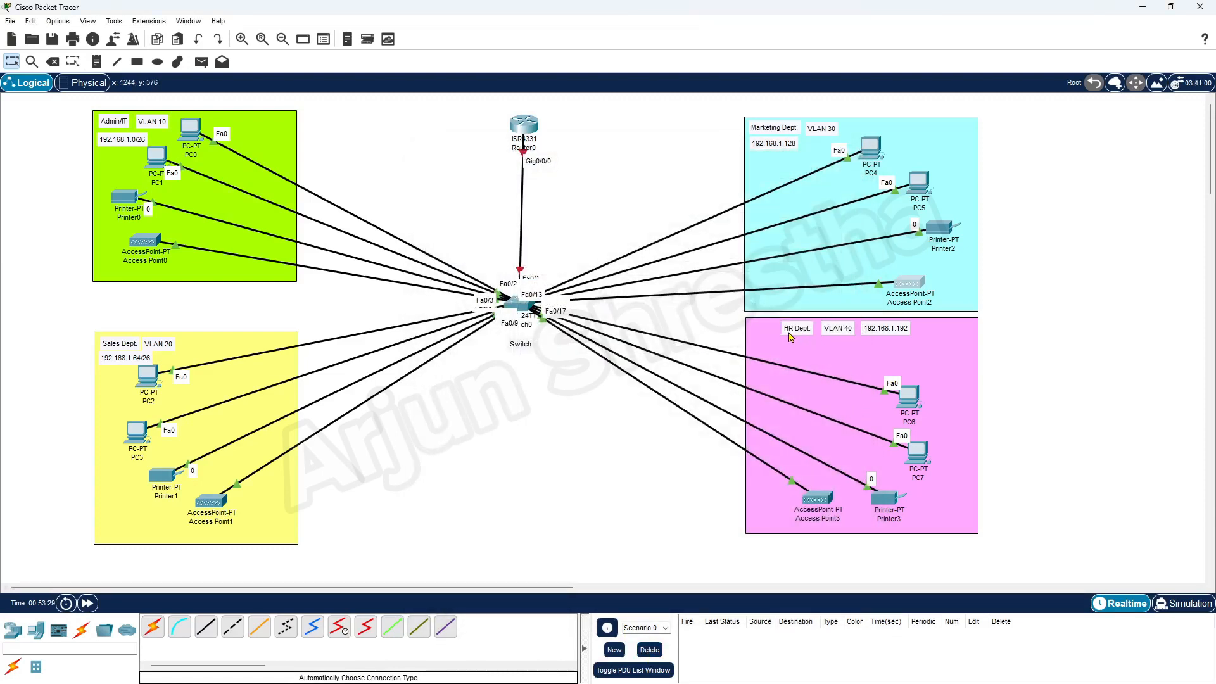
Set Access Point3's Port 1 SSID to HRWifi with WPA2-PSK and a passphrase, then close it.
left_click(819, 501)
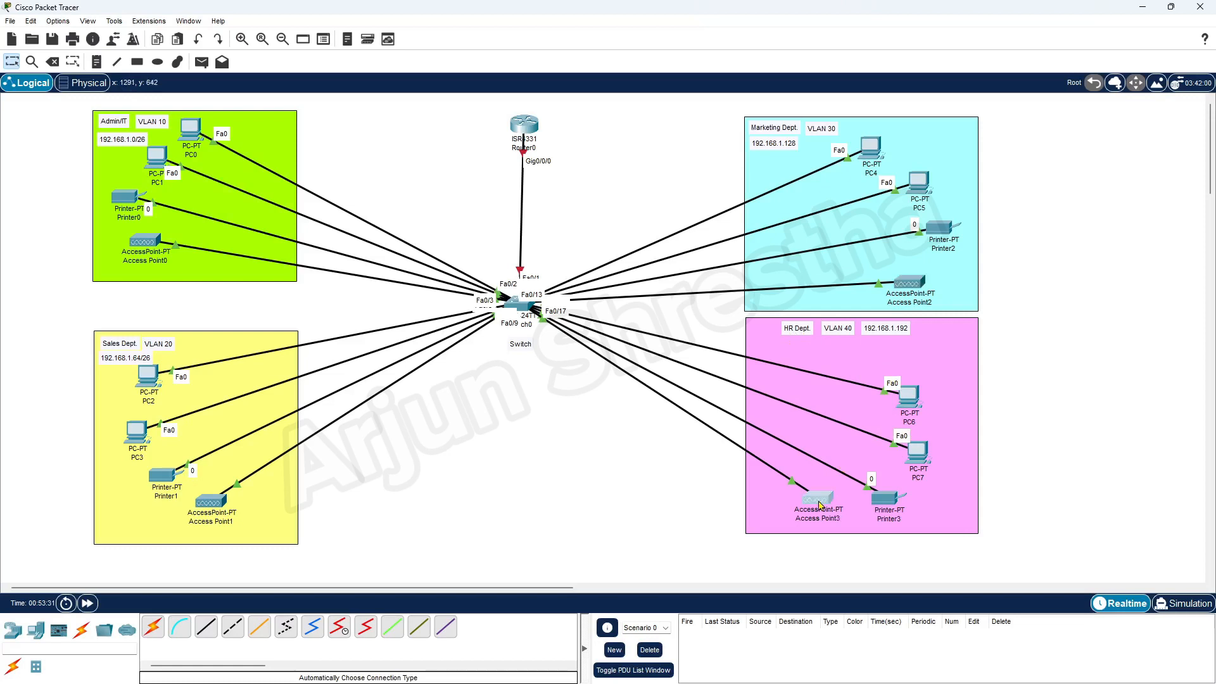
left_click_drag(561, 151, 419, 115)
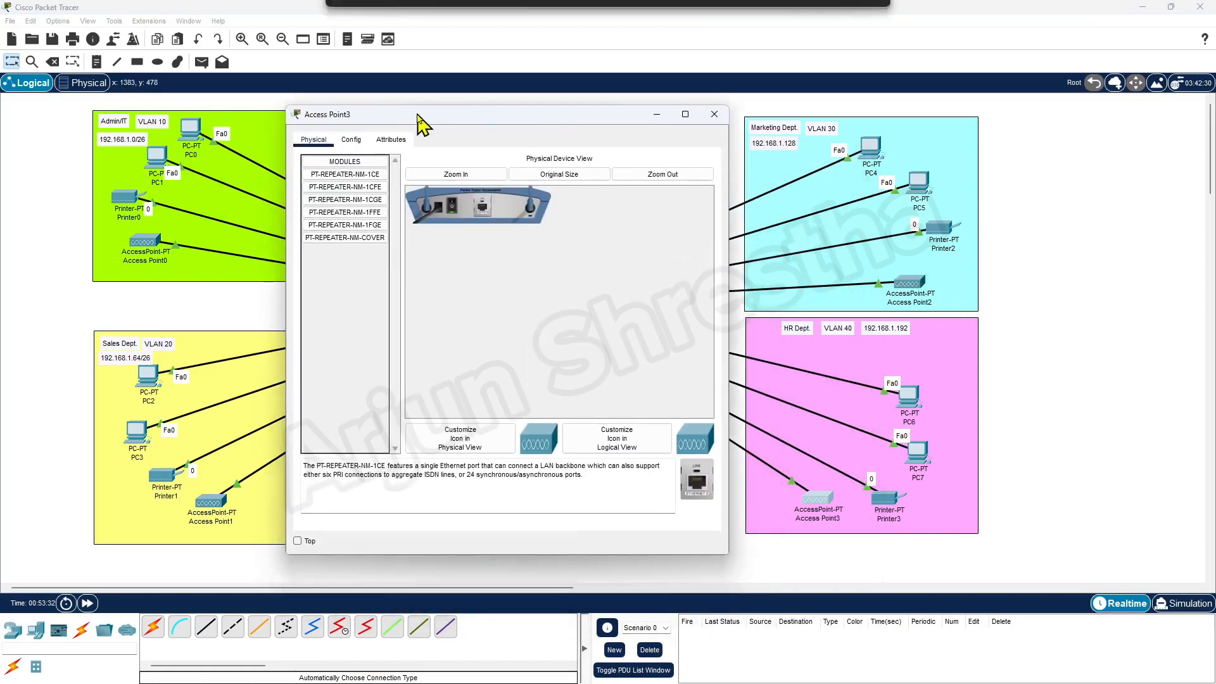
left_click(351, 140)
left_click(336, 210)
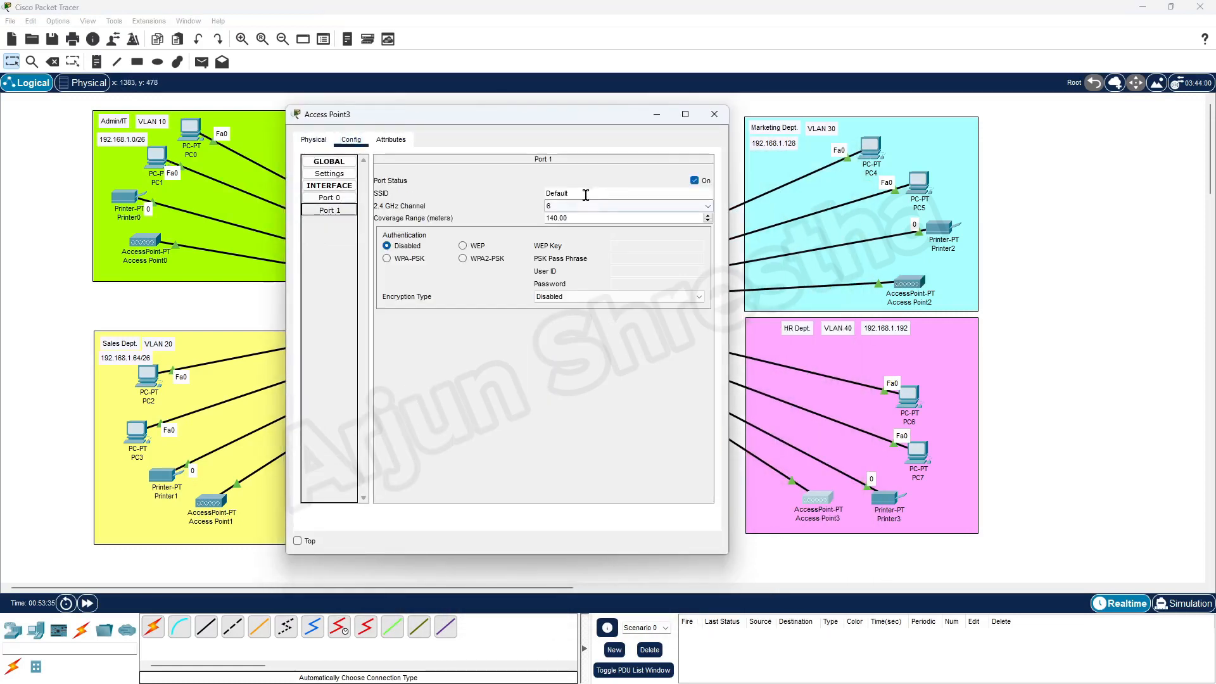
double_click(583, 193)
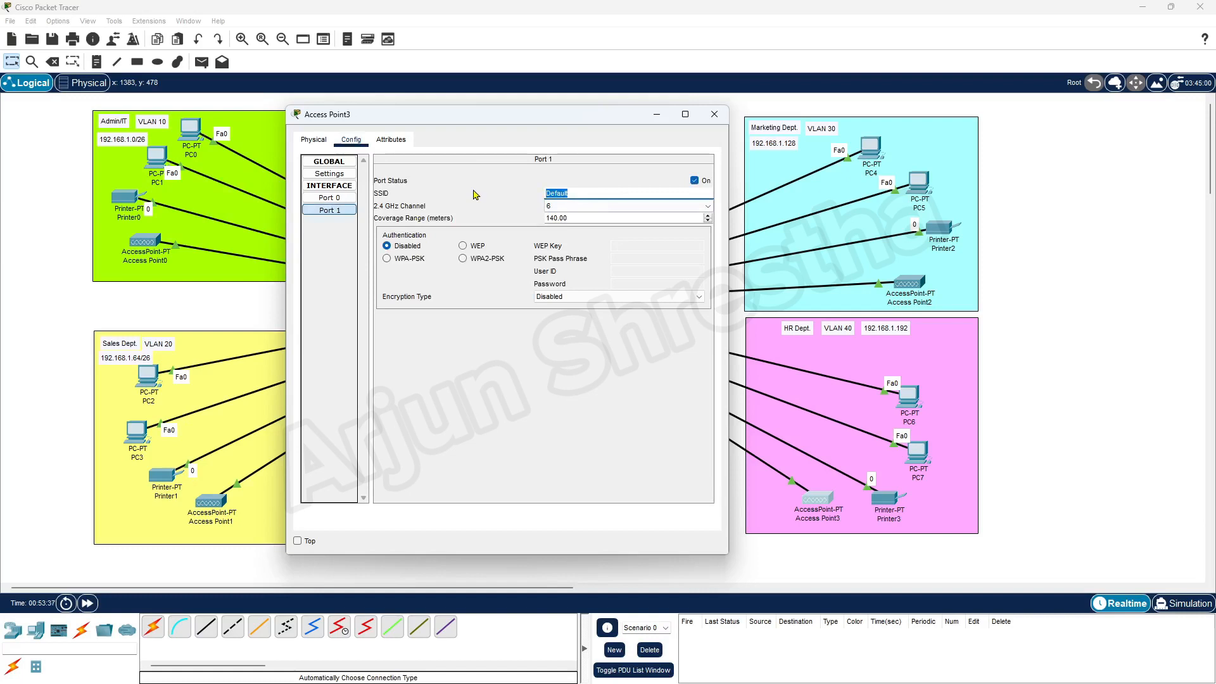
type("HRWifi")
key("Tab")
key("Tab")
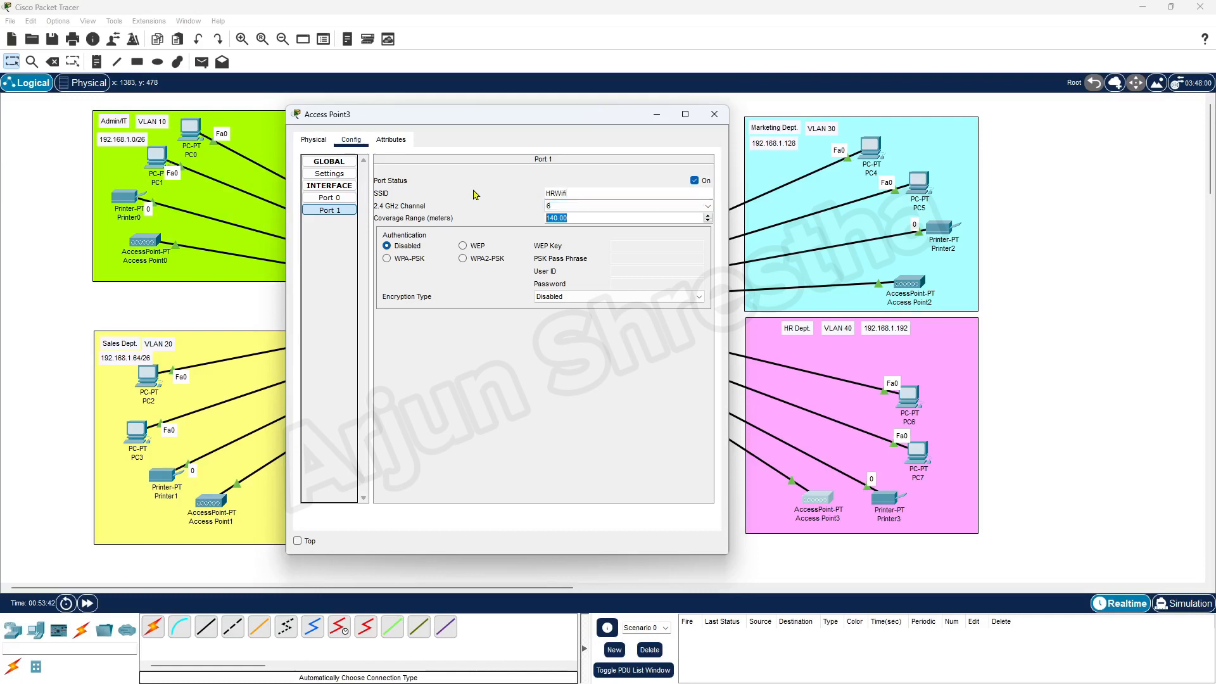
left_click(480, 260)
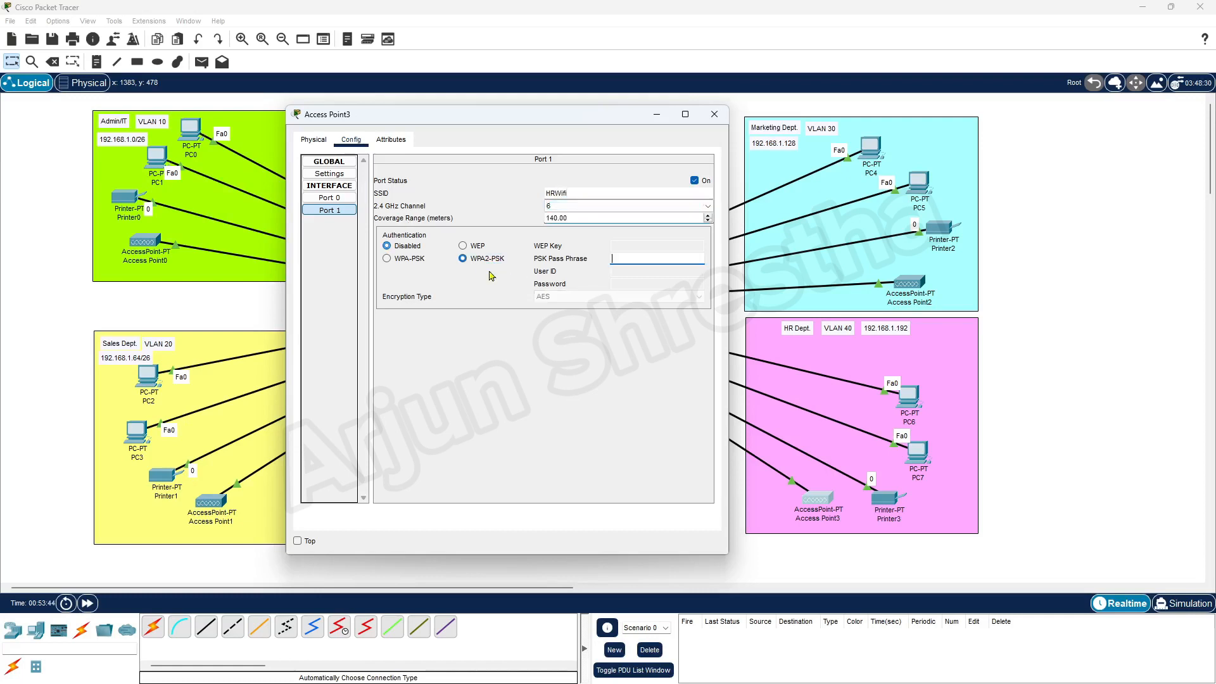
left_click(624, 258)
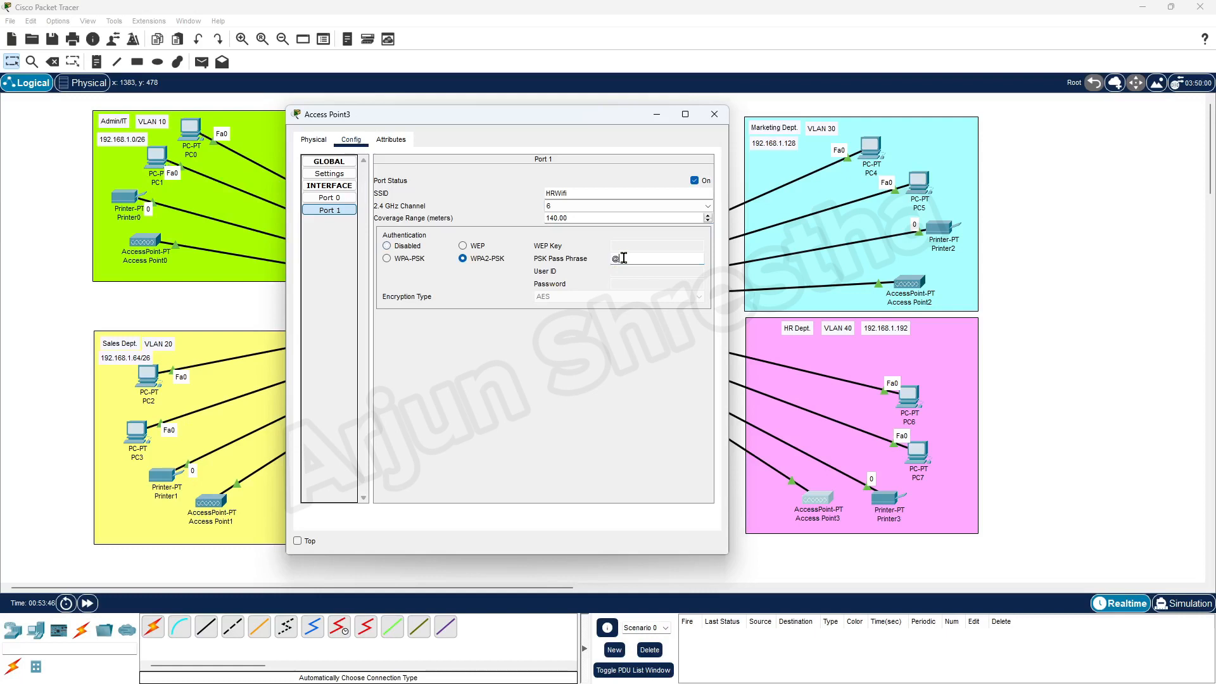
type("@Hrwifi123!")
left_click(714, 114)
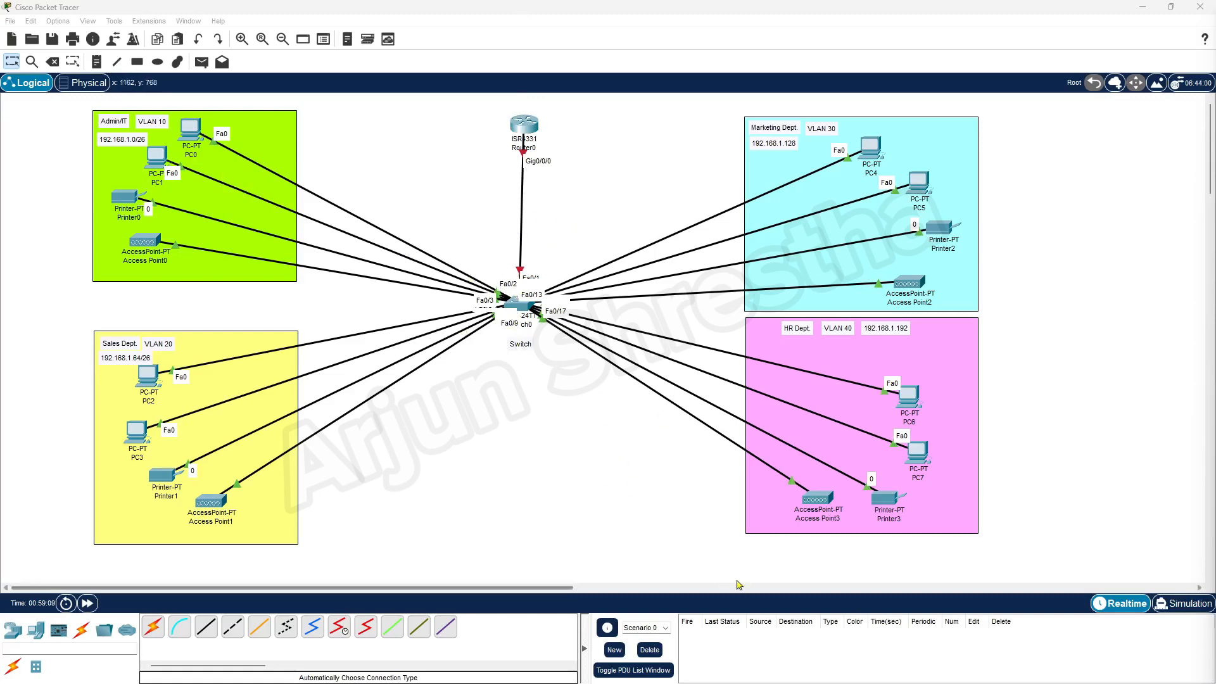
mouse_move(526, 683)
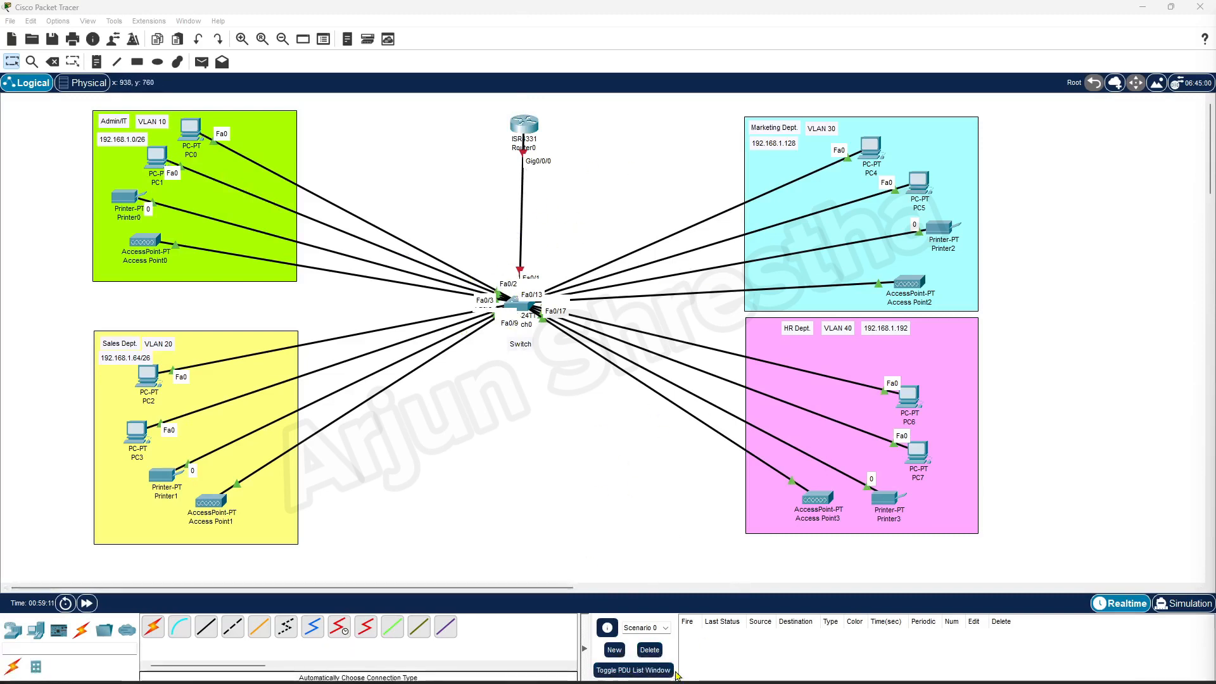
left_click(584, 670)
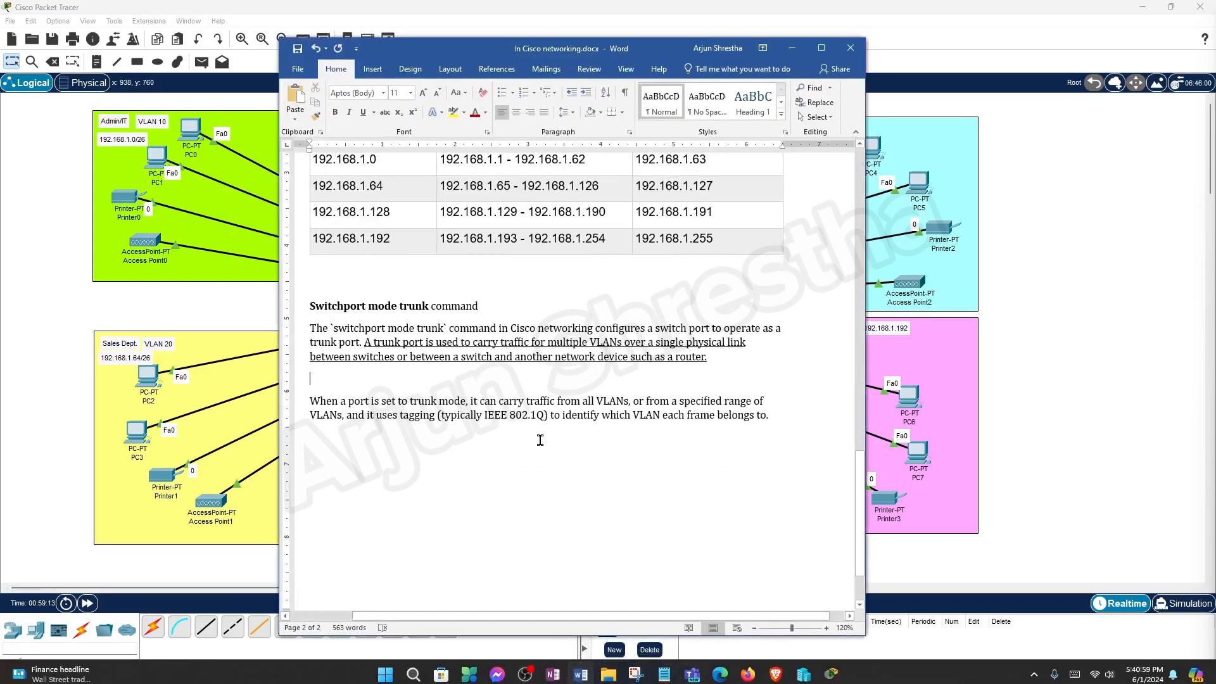
left_click_drag(309, 304, 431, 306)
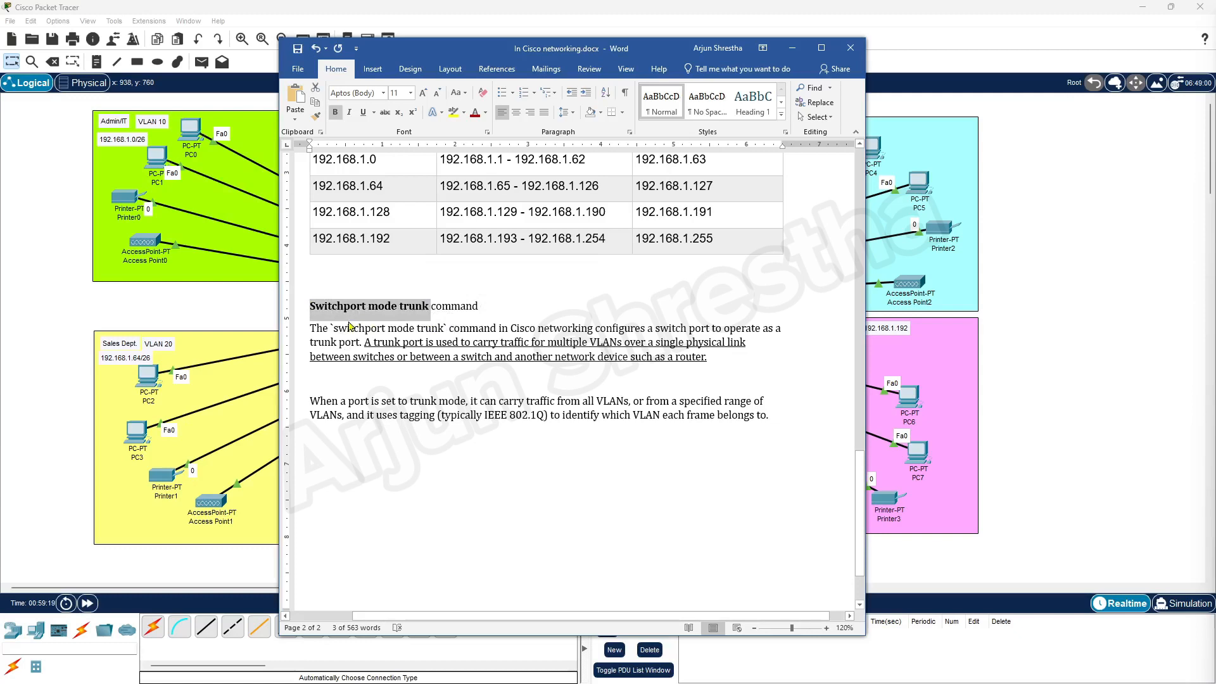
left_click(444, 330)
type("`")
left_click_drag(609, 49, 907, 144)
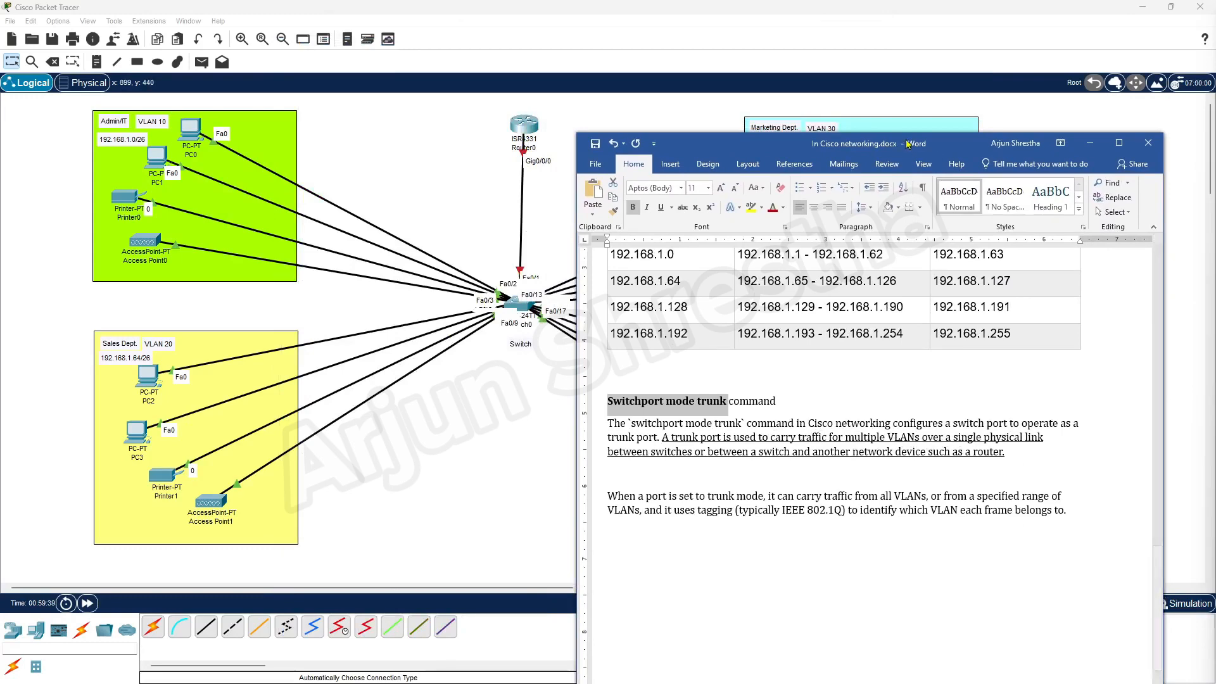
left_click_drag(907, 145, 679, 87)
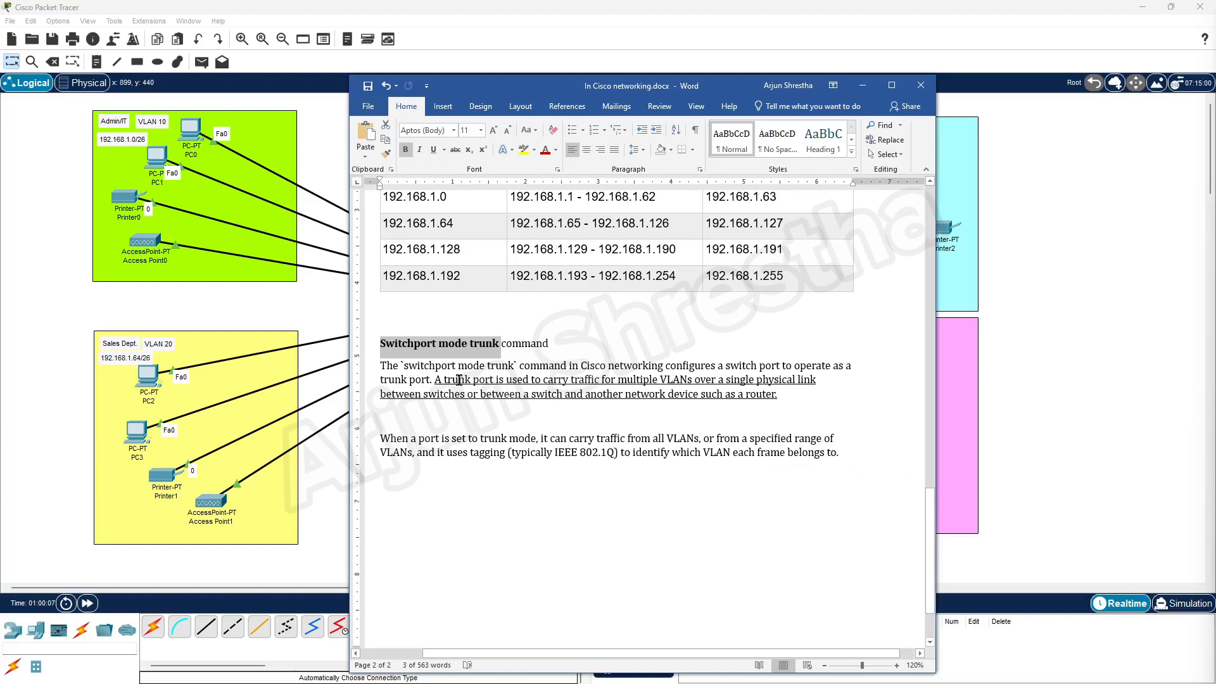
left_click_drag(434, 380, 779, 398)
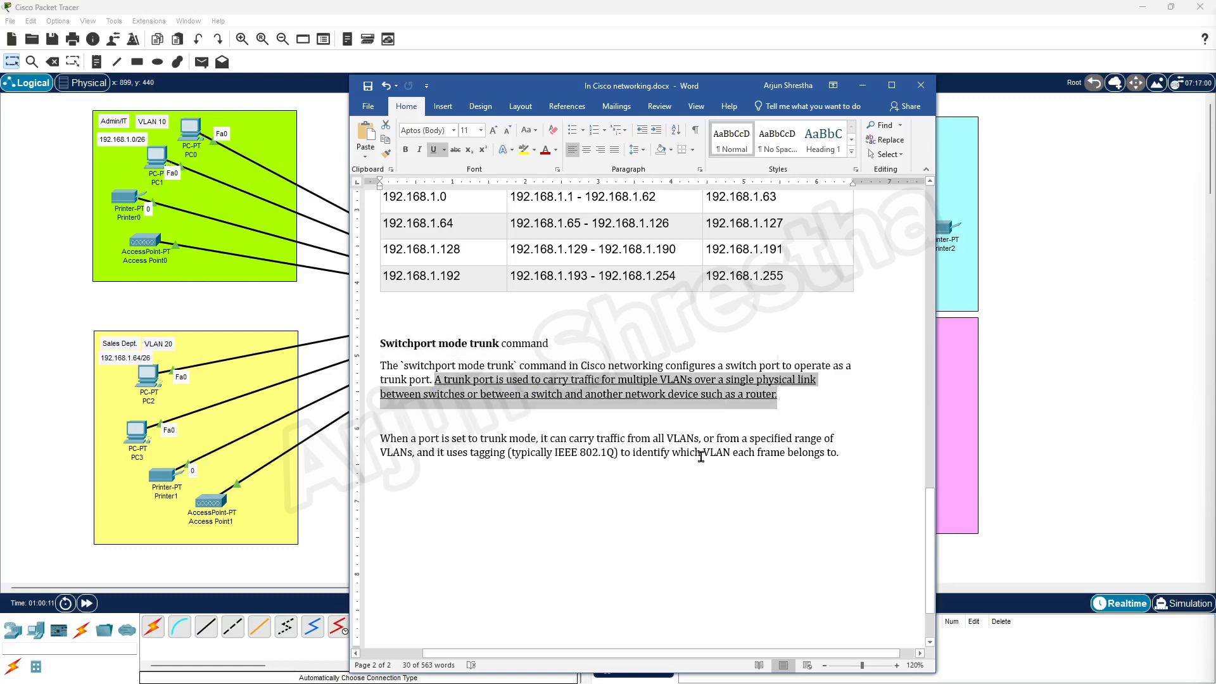
left_click_drag(378, 345, 501, 344)
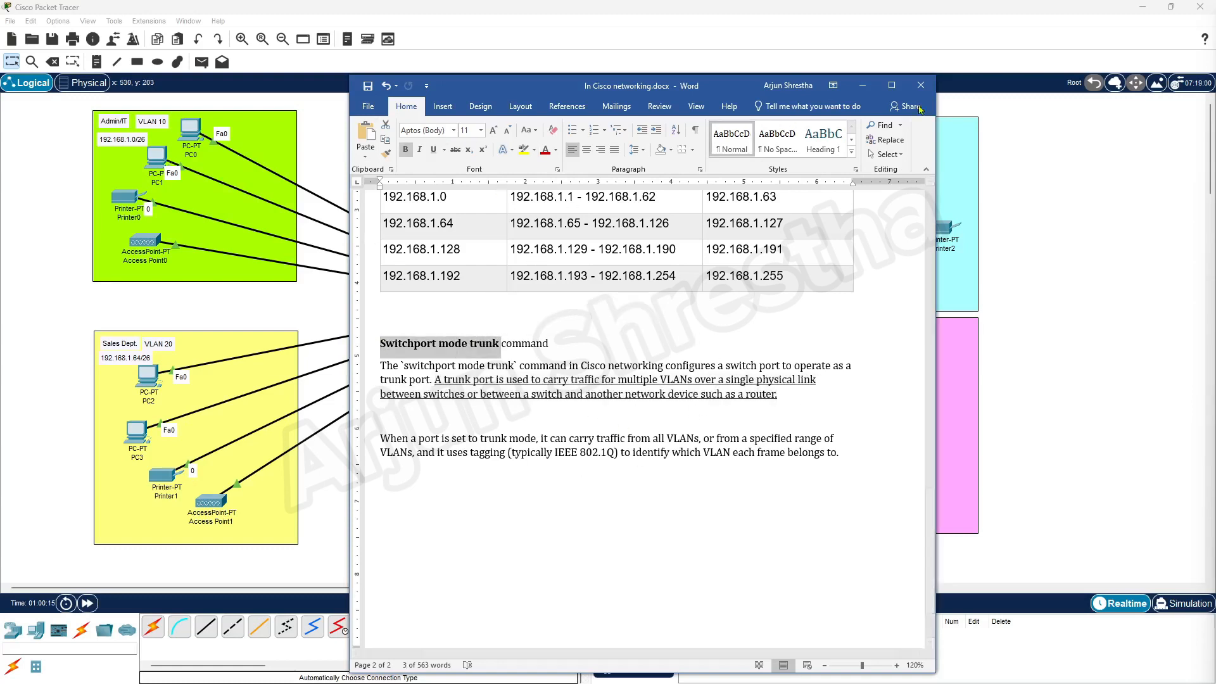
left_click(862, 87)
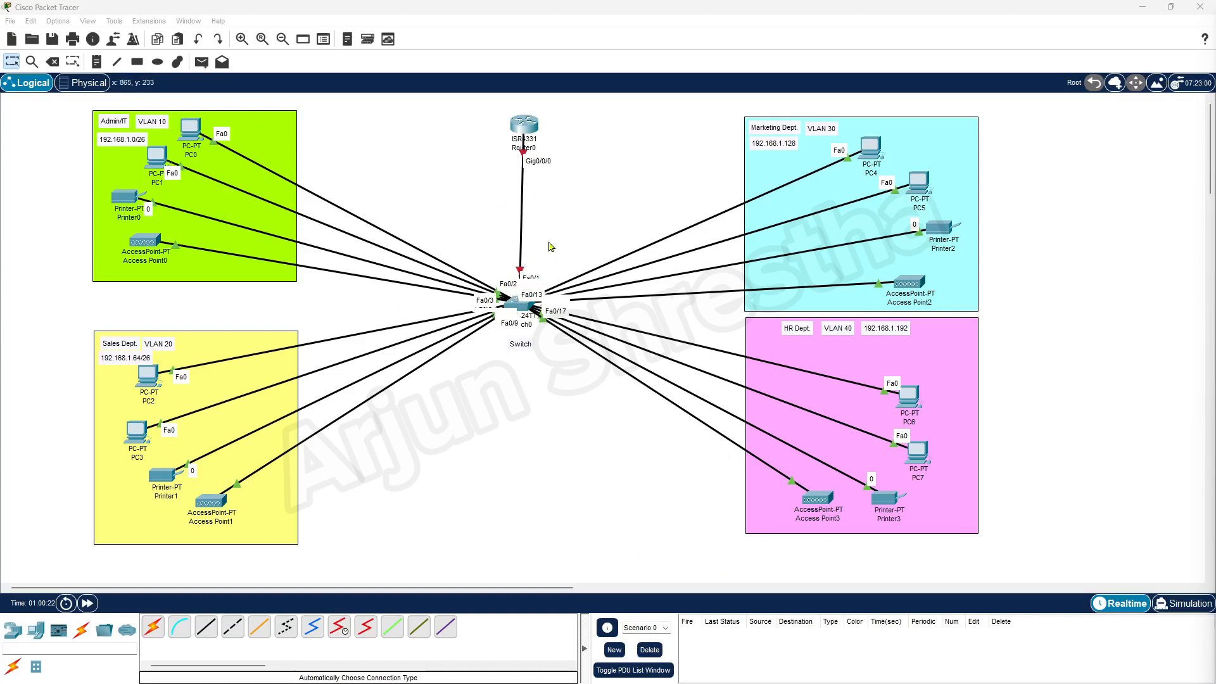
In Router0's CLI, answer 'no' to the setup dialog and enter privileged mode with 'en'.
left_click(523, 129)
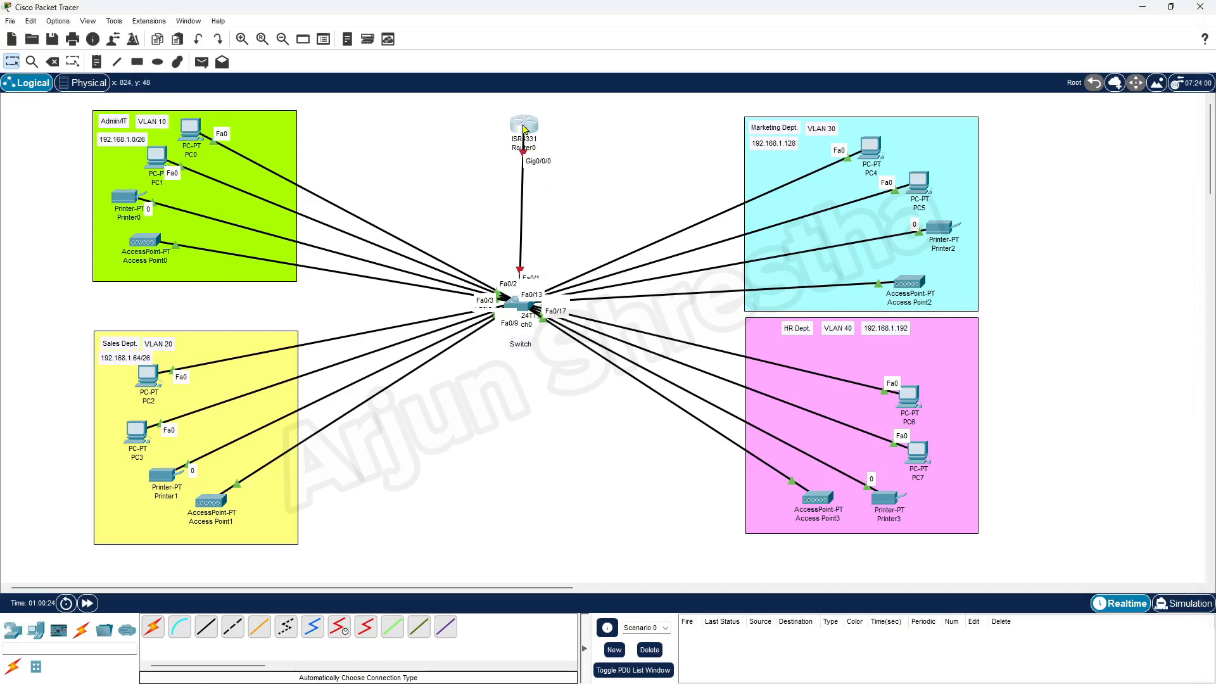
left_click_drag(550, 166, 684, 121)
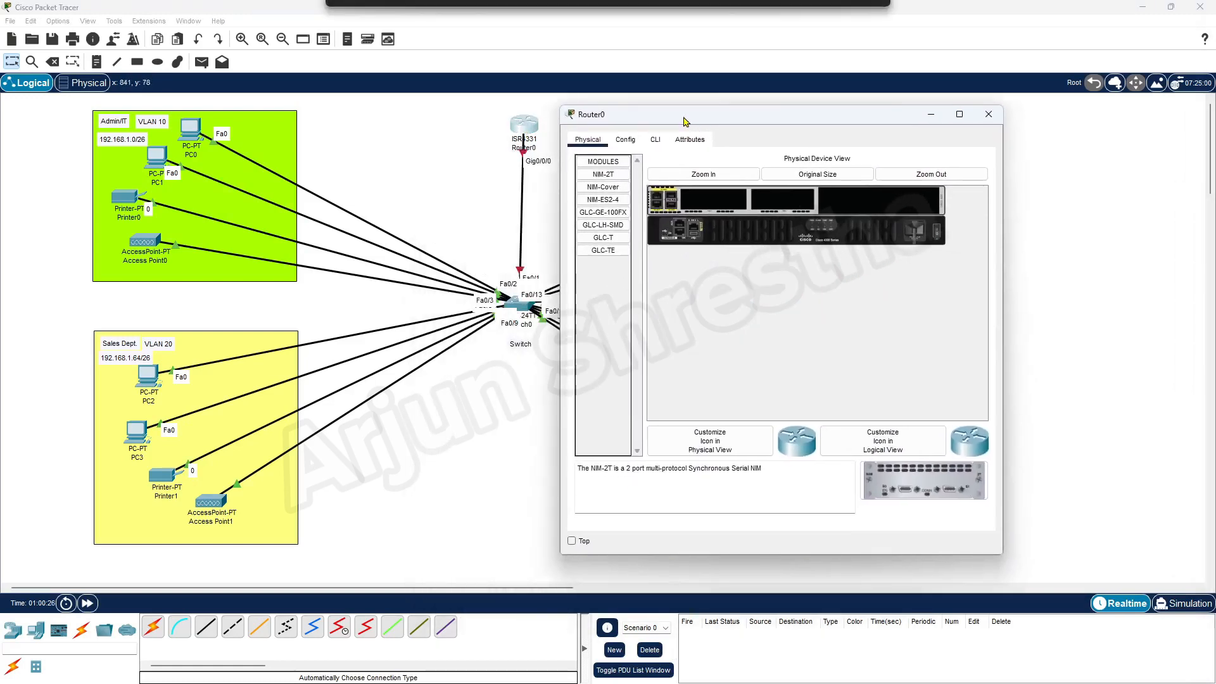
left_click(653, 140)
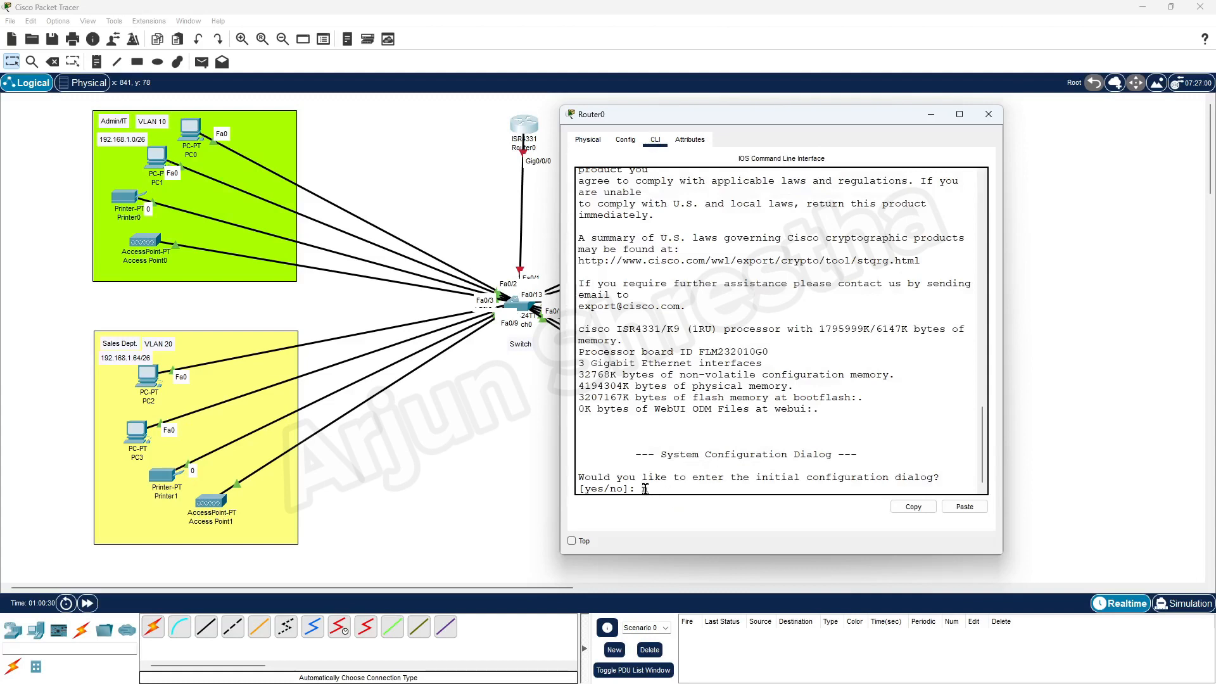
type("no")
key("Return")
key("Return")
key("Return")
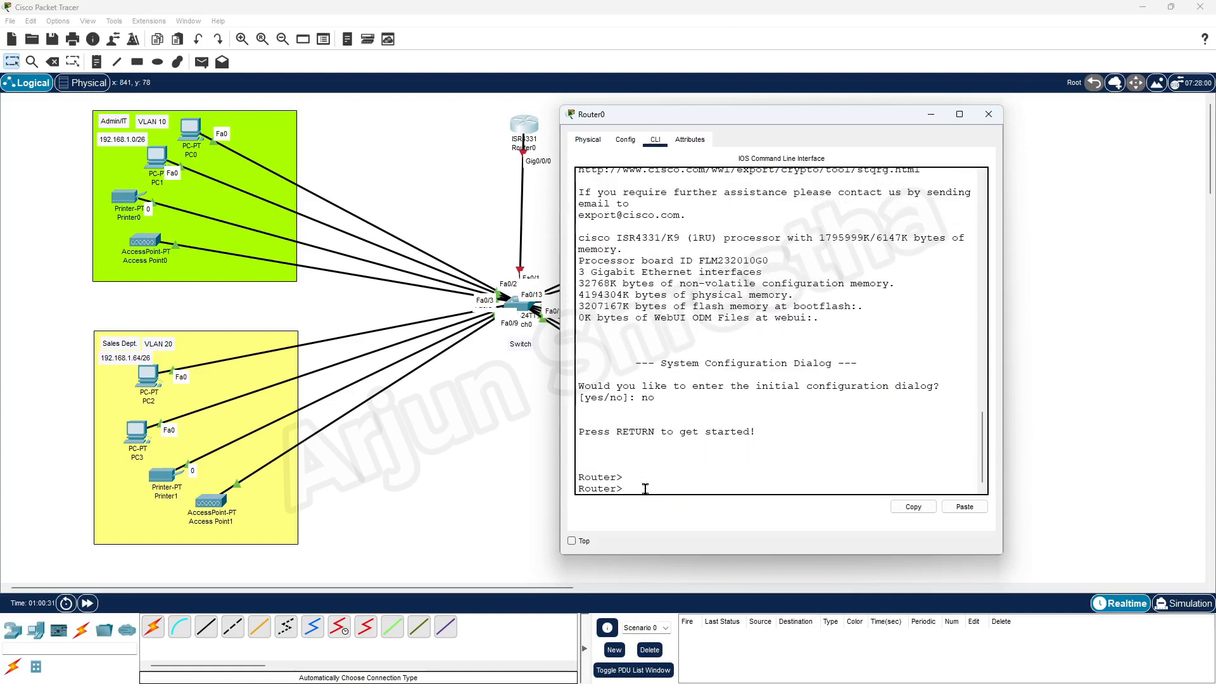
type("en")
key("Return")
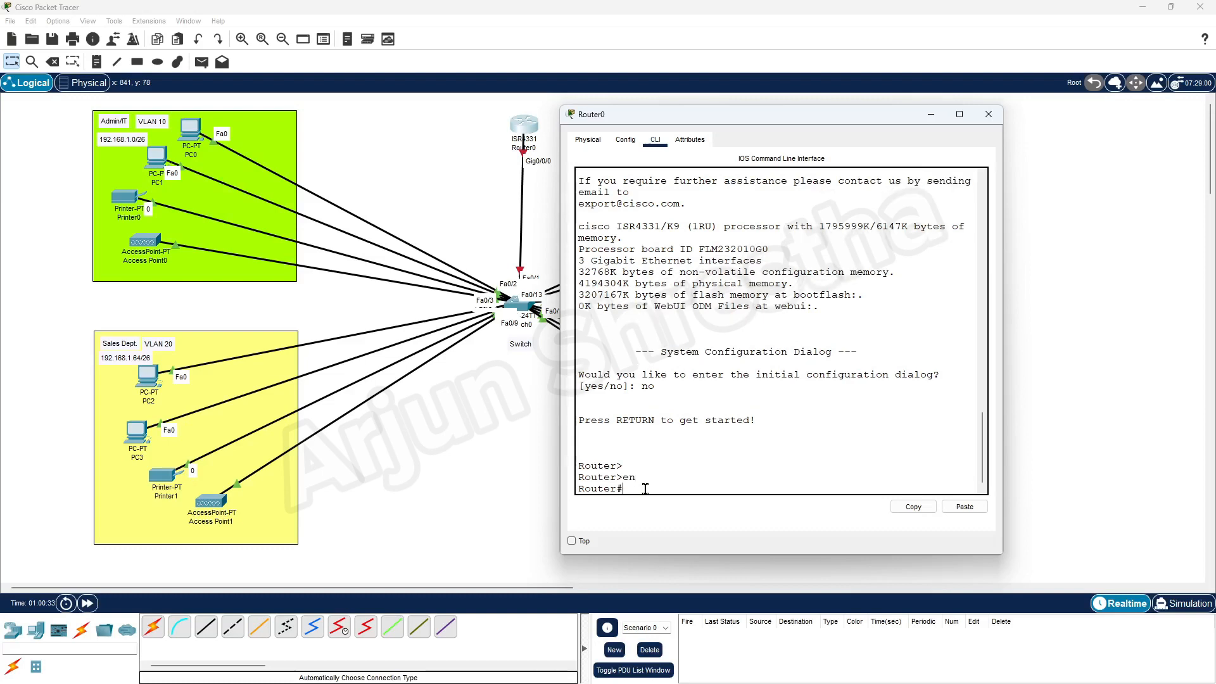
key("Return")
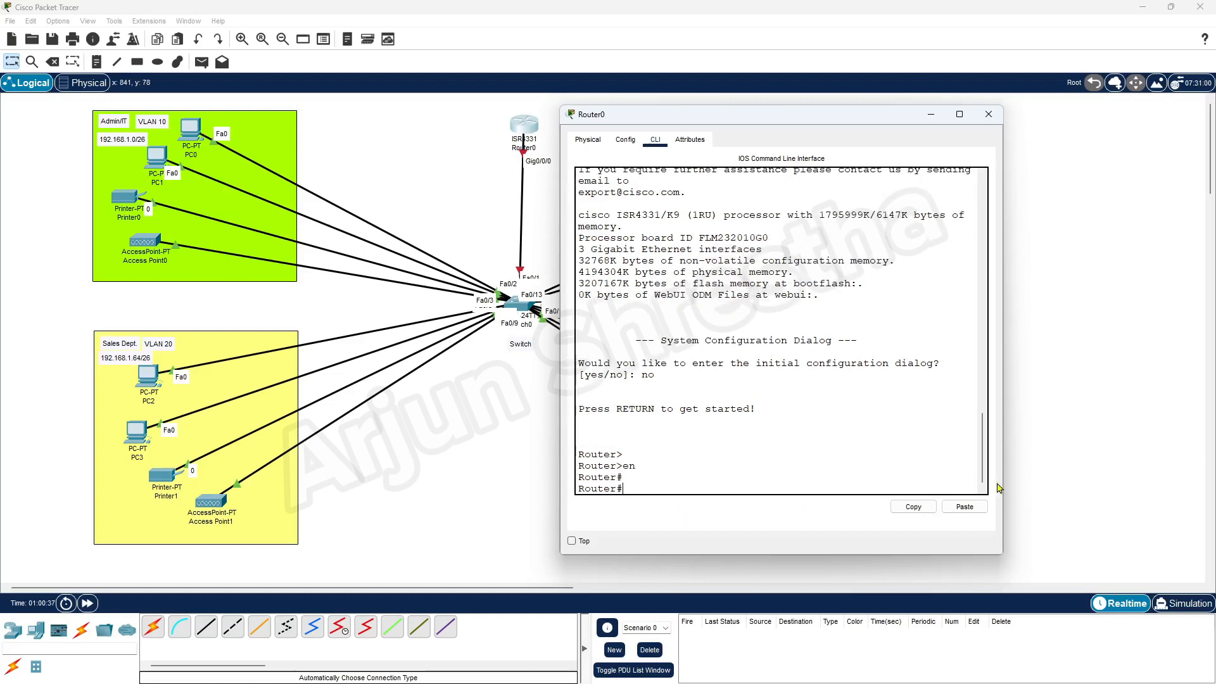
left_click(988, 114)
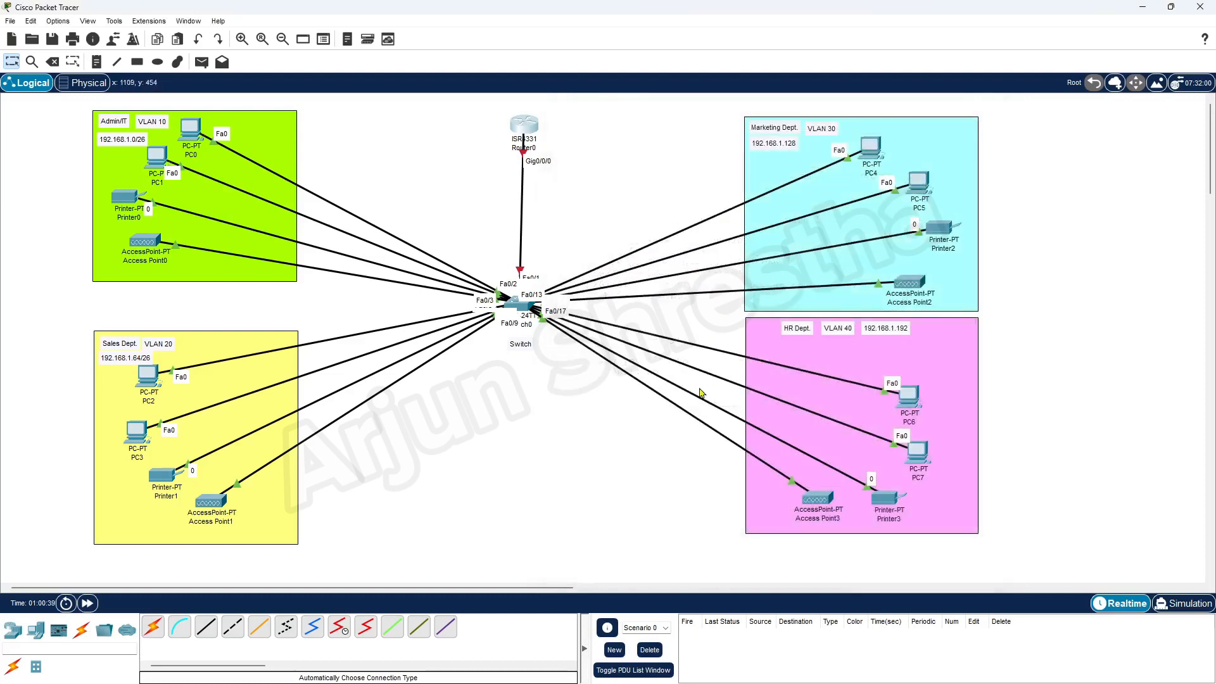
Attach the router–switch cable end to Switch0's FastEthernet0/1 port.
left_click(521, 306)
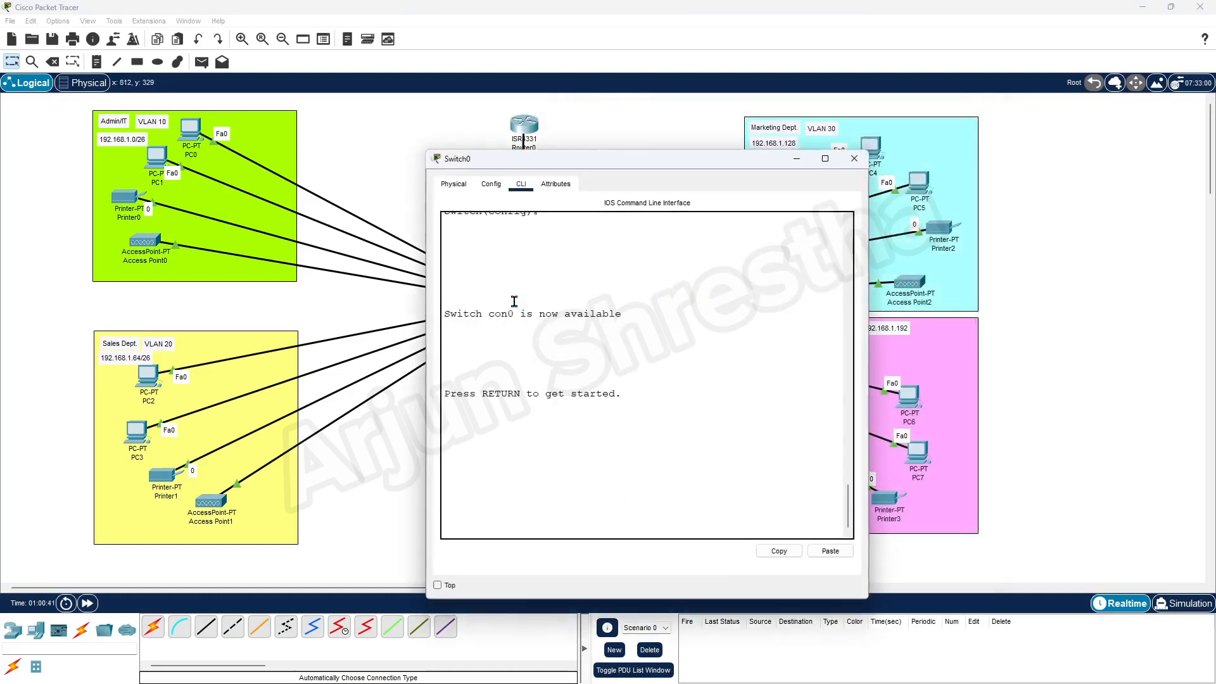
left_click_drag(580, 161, 826, 131)
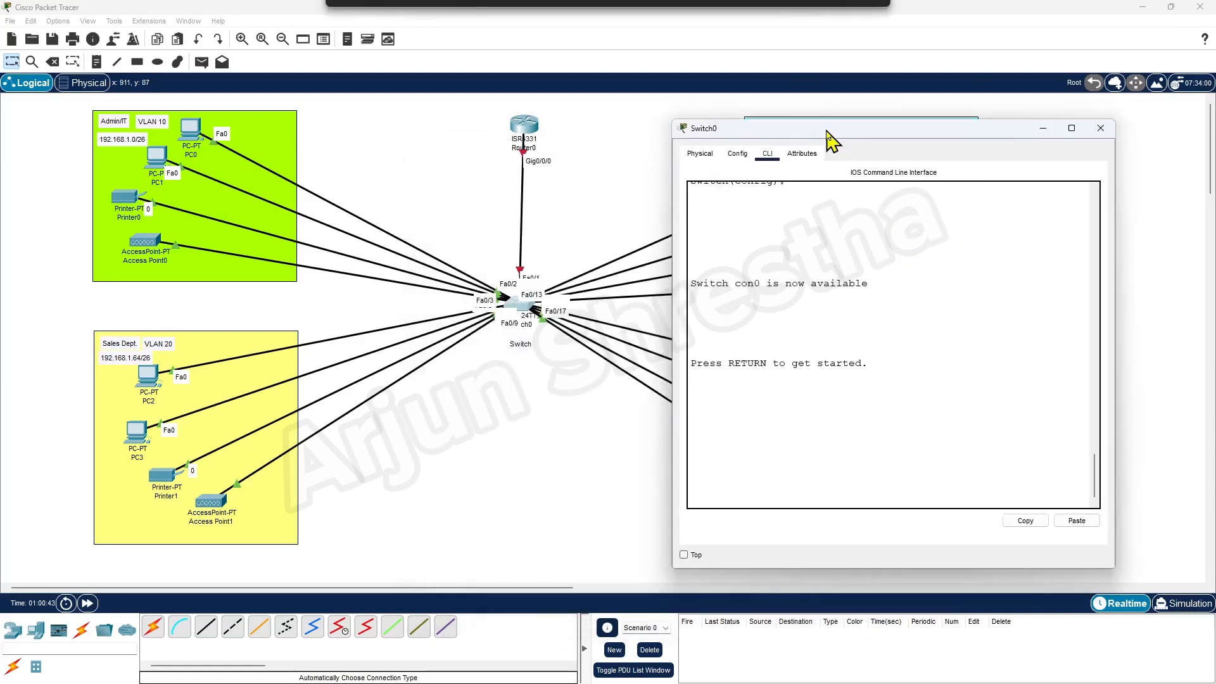
left_click(522, 270)
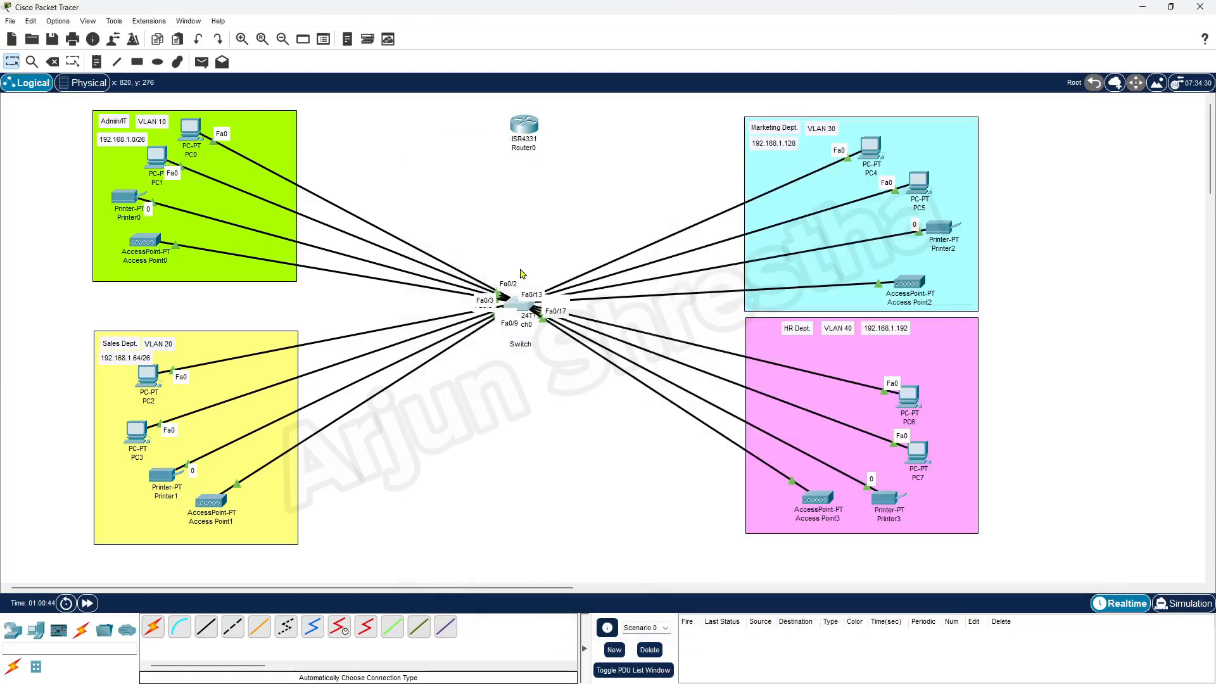
left_click(521, 302)
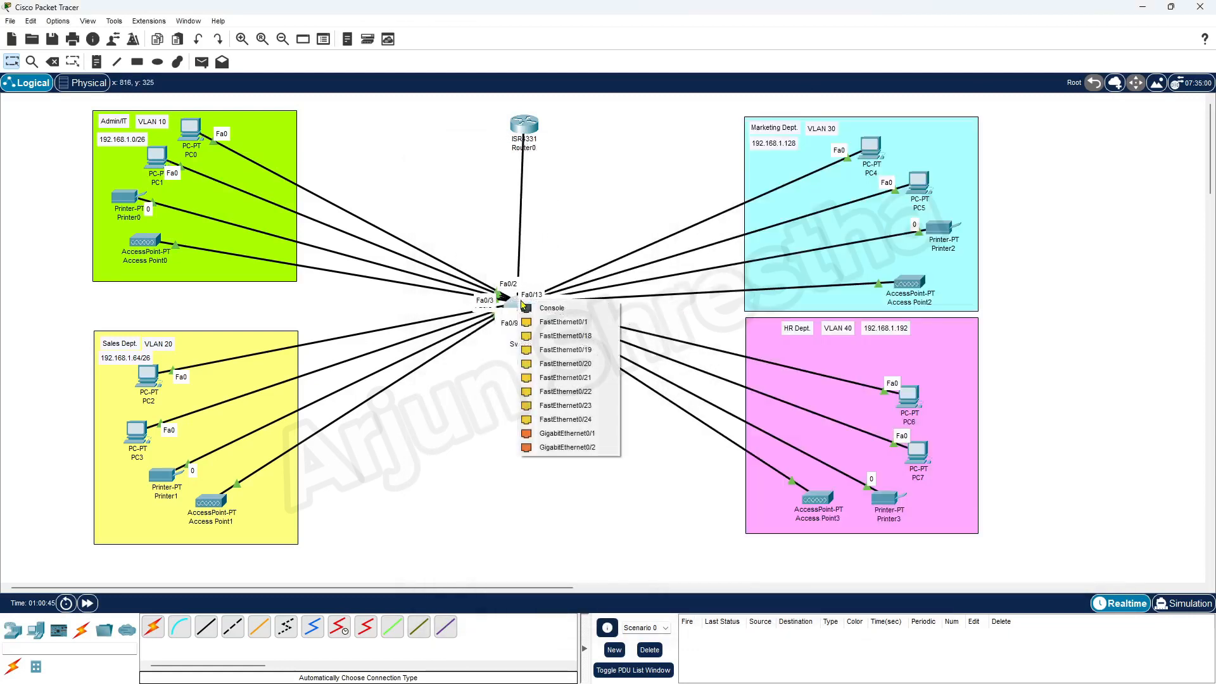
left_click(616, 322)
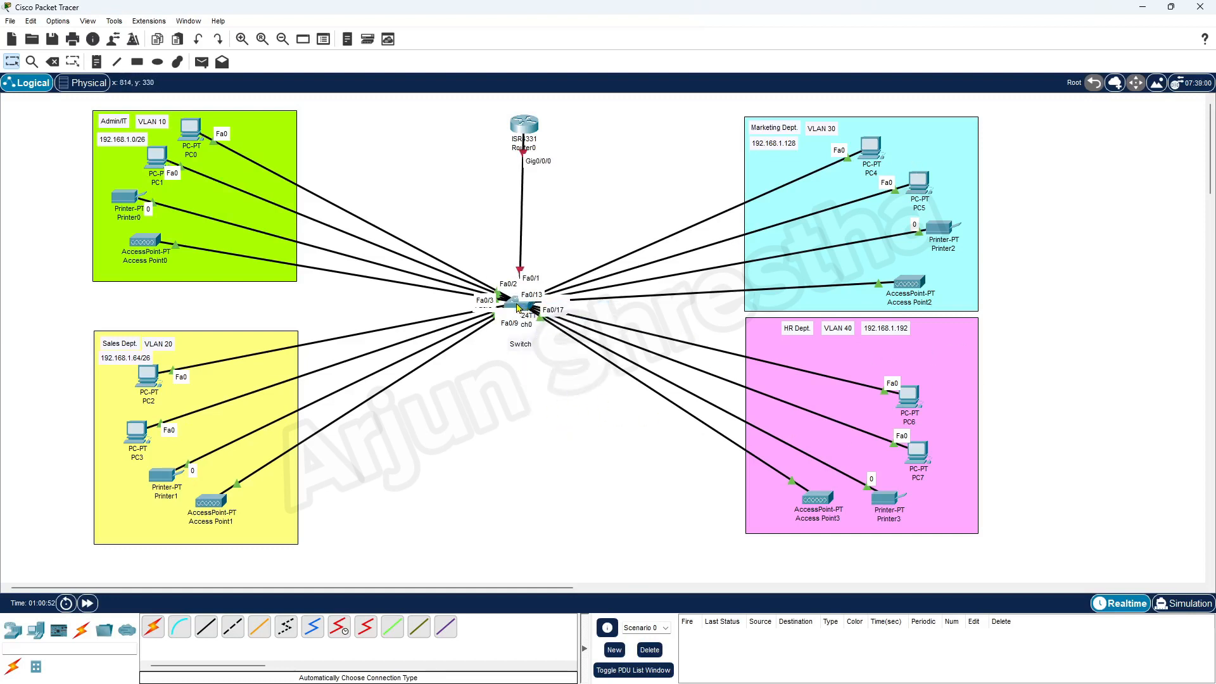
key("alt+Tab")
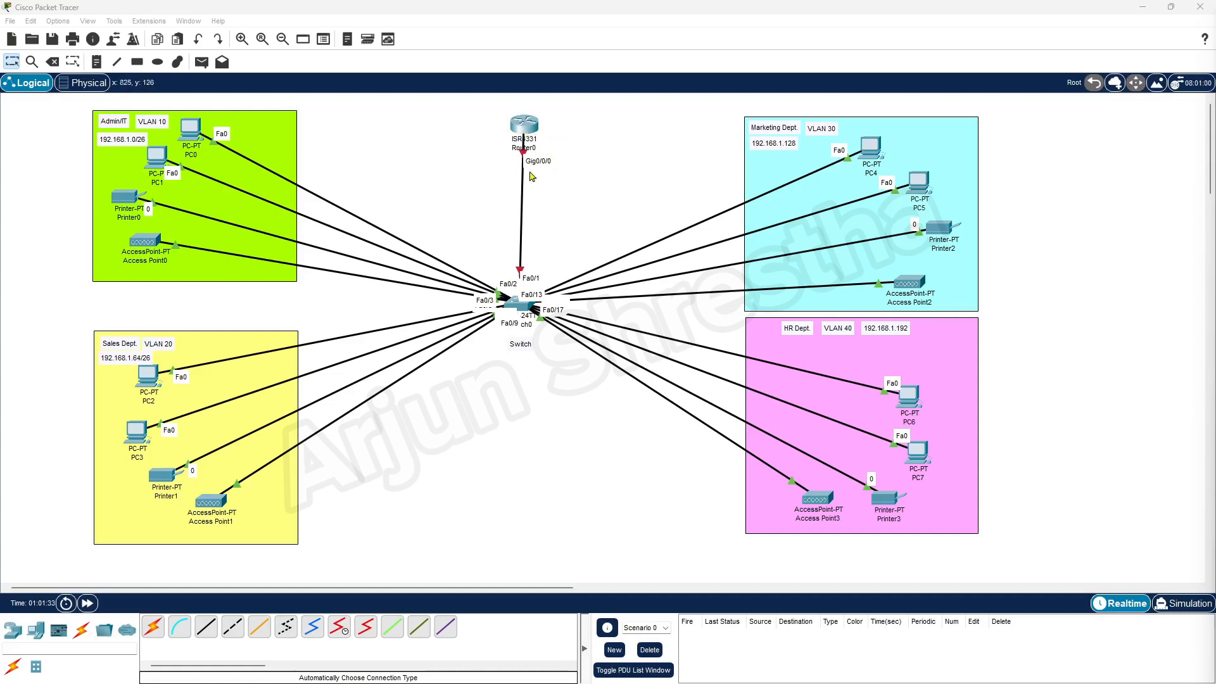
In Switch0's CLI, enter privileged and global configuration mode with 'en' and 'config t'.
left_click(517, 308)
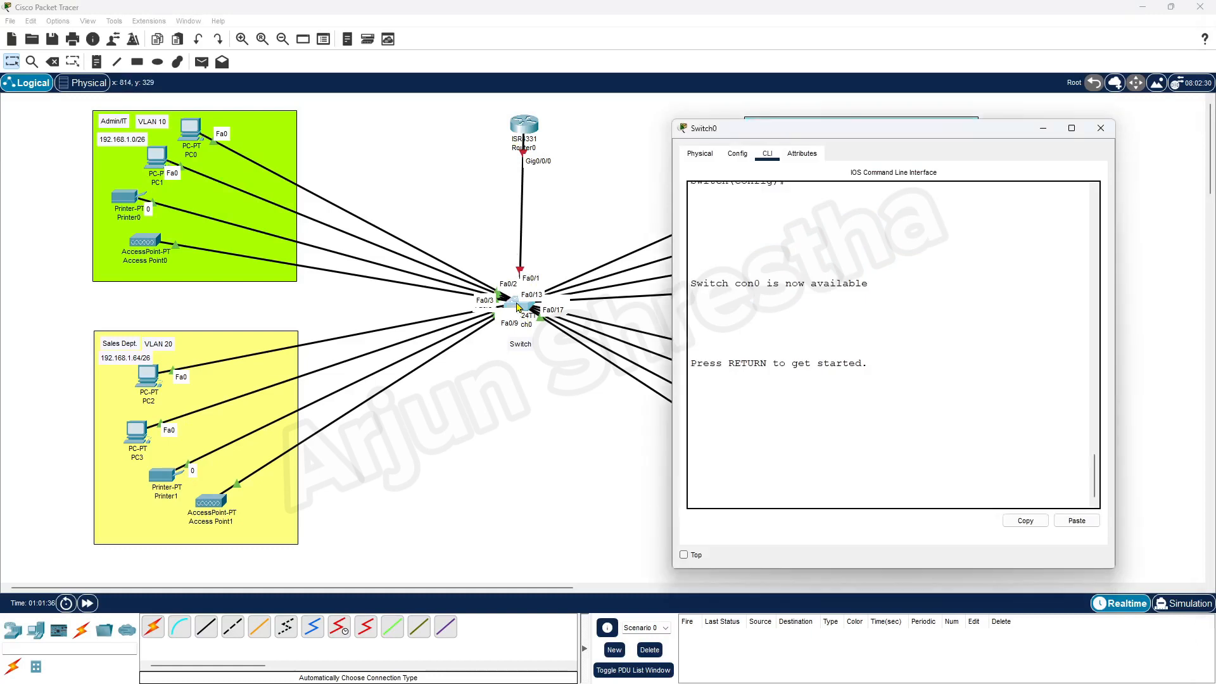
left_click(826, 451)
key("Return")
key("Return")
key("Return")
key("Return")
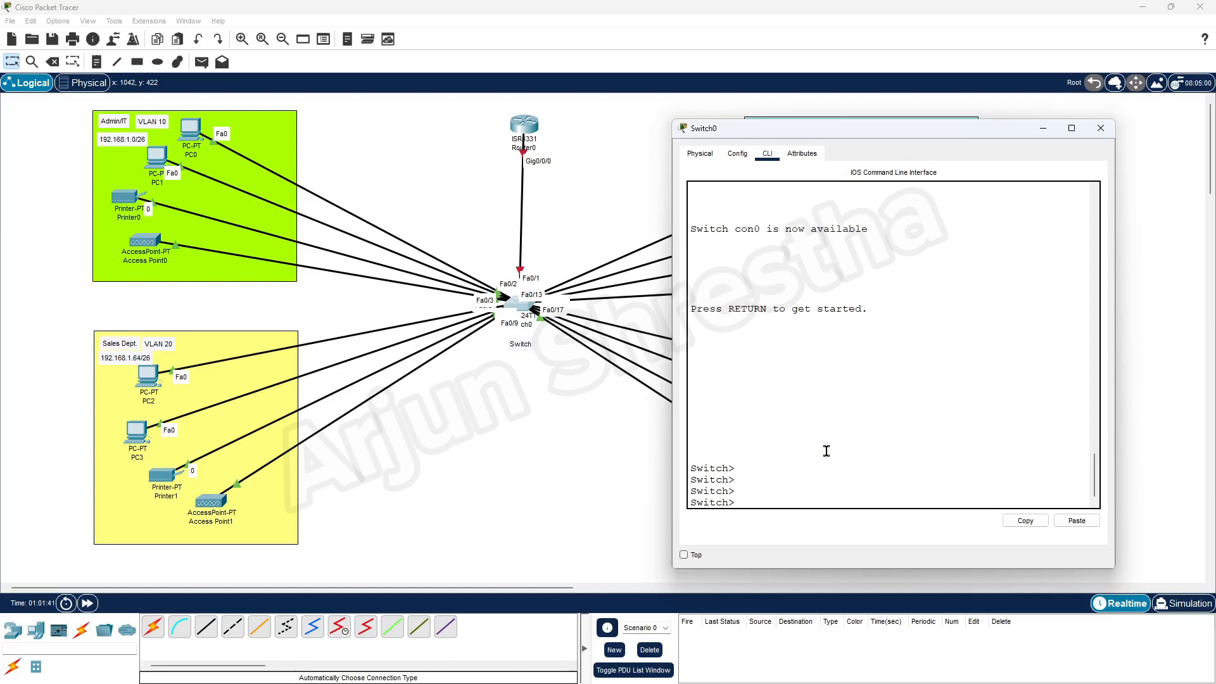
type("en")
key("Return")
key("Return")
key("Return")
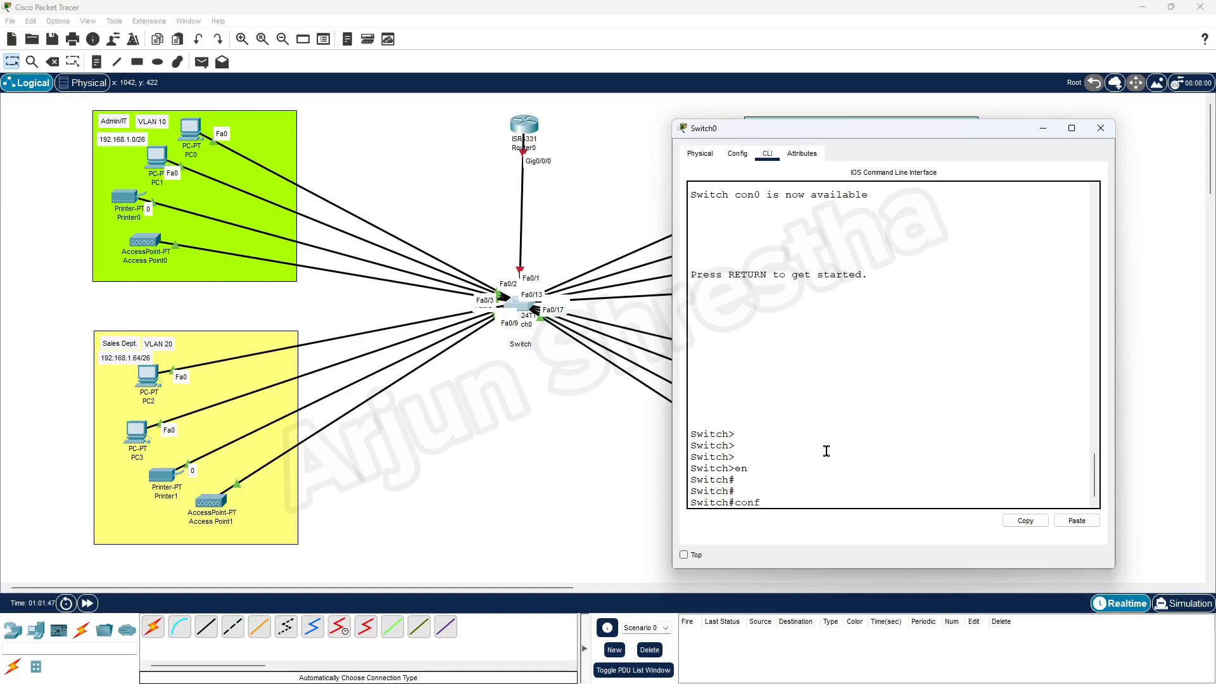
type("config t")
key("Return")
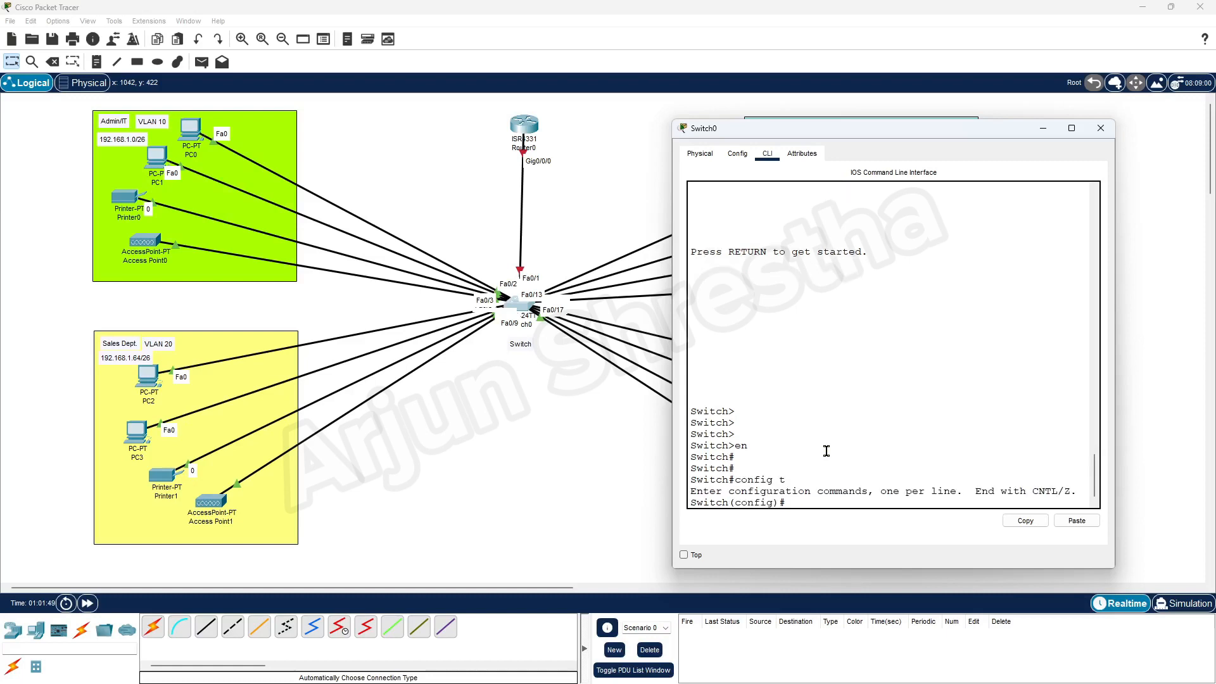
key("Return")
key("Return")
key("Return")
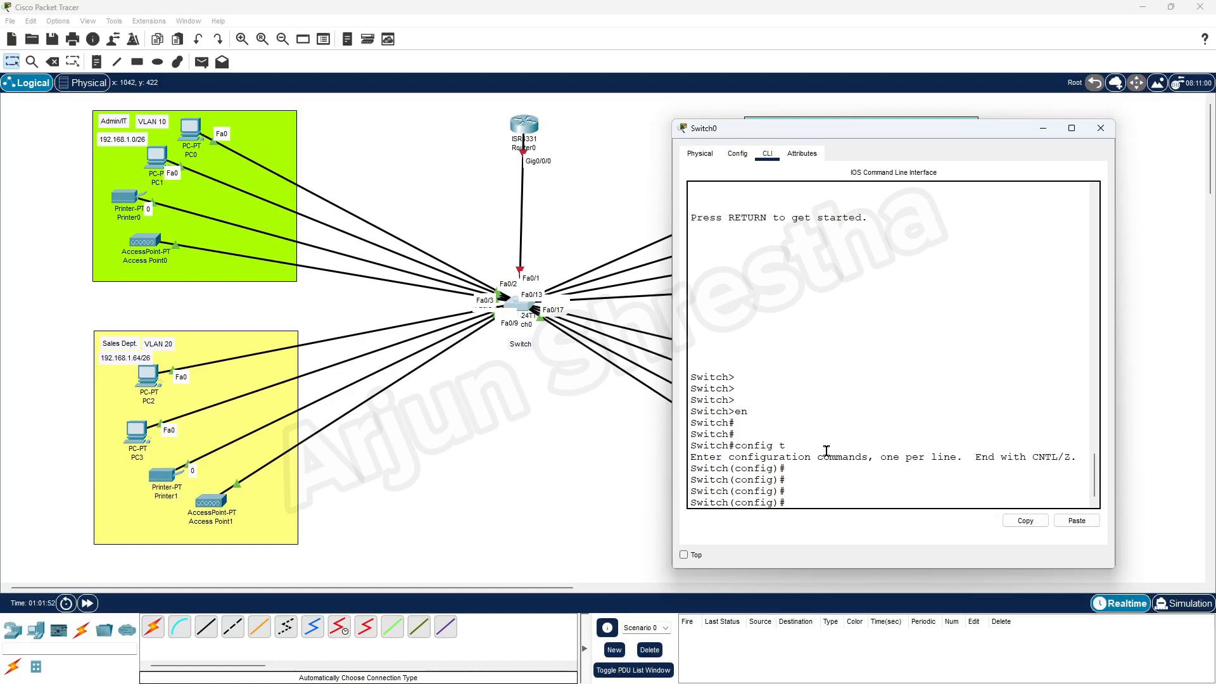
Set interface fa0/1 to 'switchport mode trunk' and save with 'do wr mem'.
type("int fa")
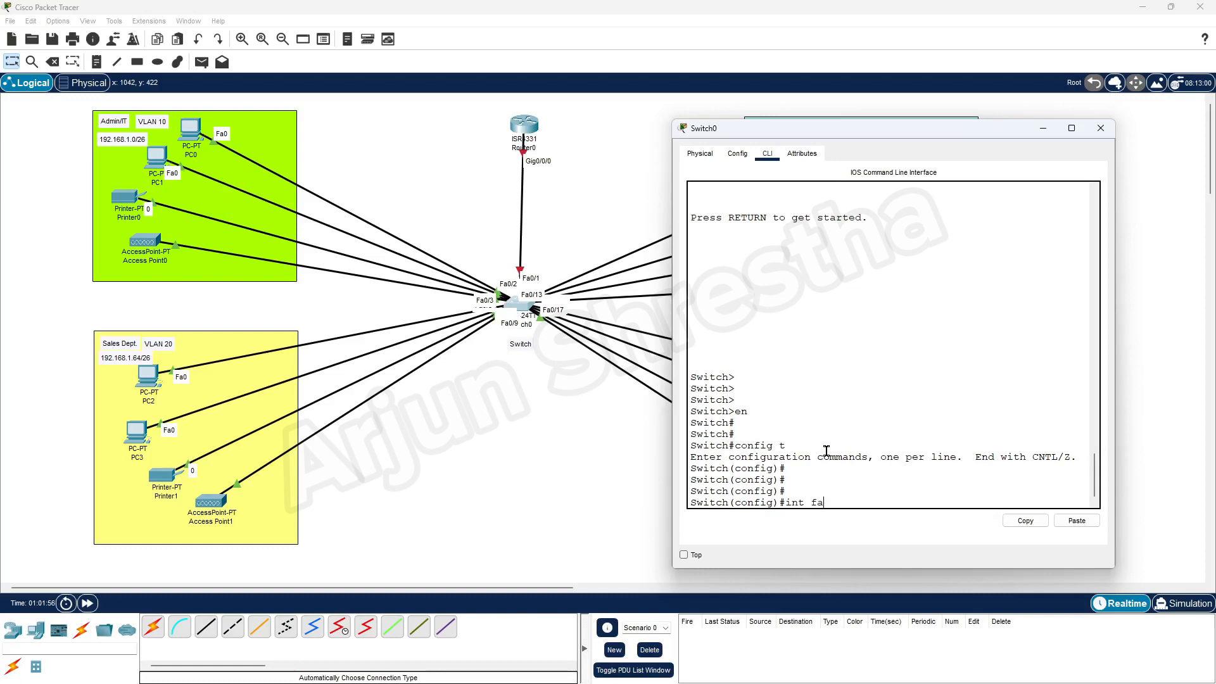
type("0/1")
key("Return")
key("Return")
key("Return")
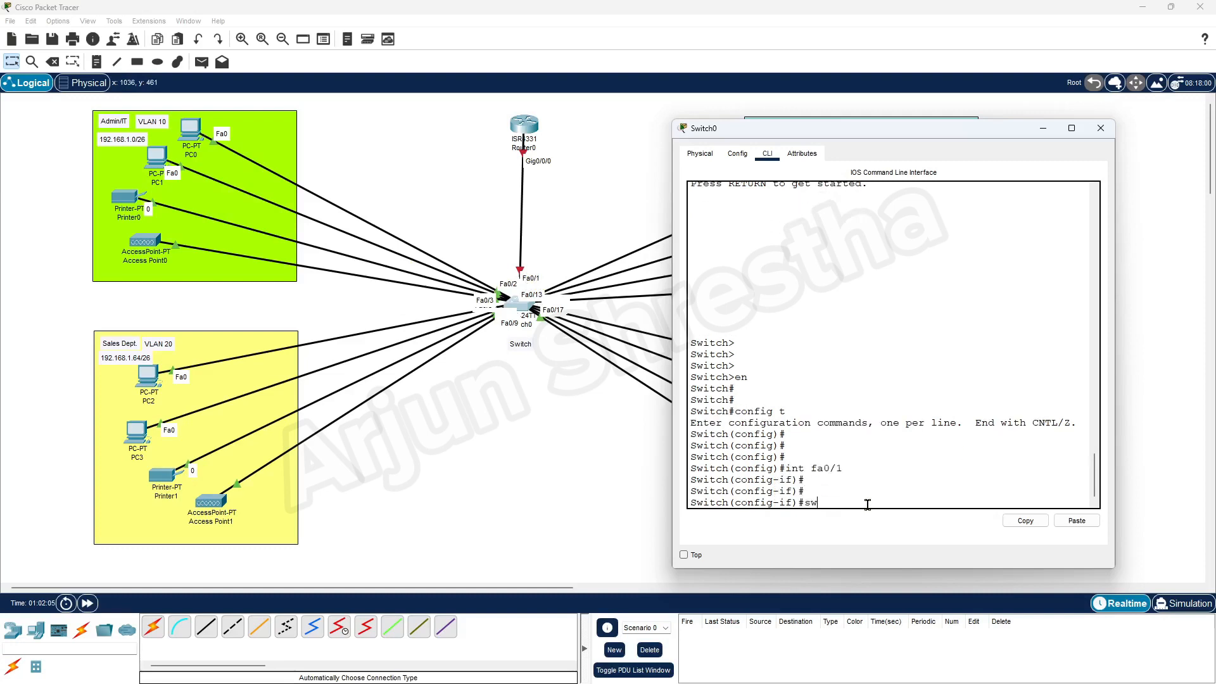
type("switchport mode tr")
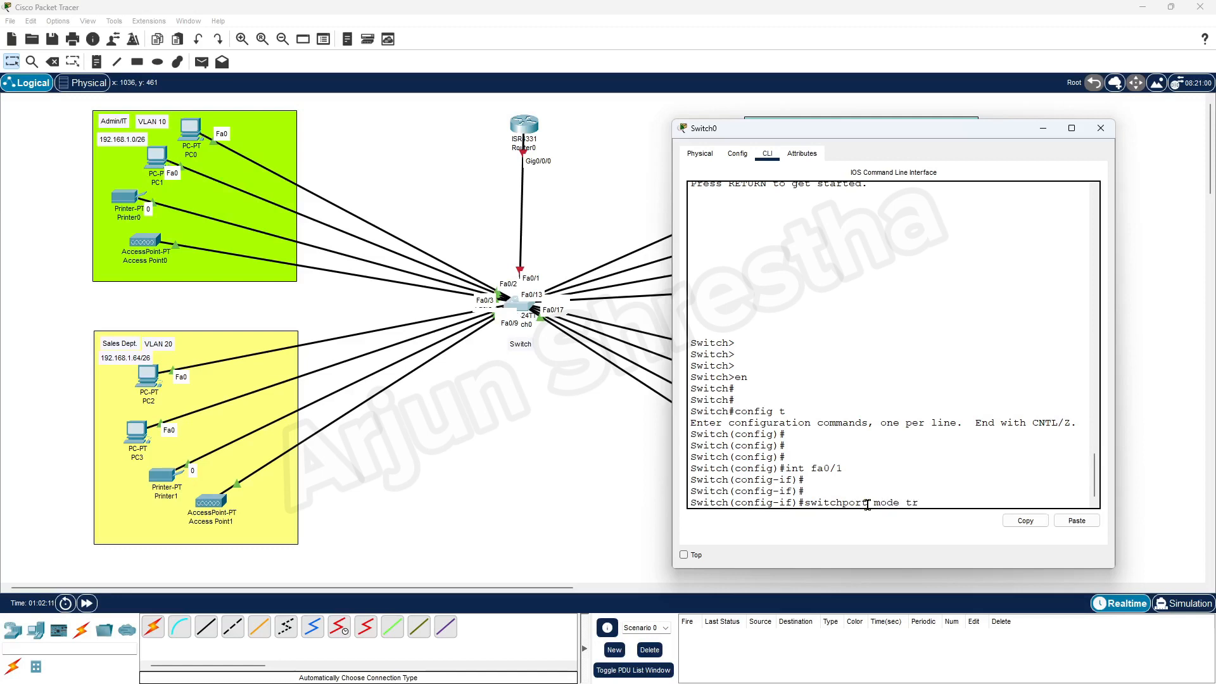
type("unk")
key("Return")
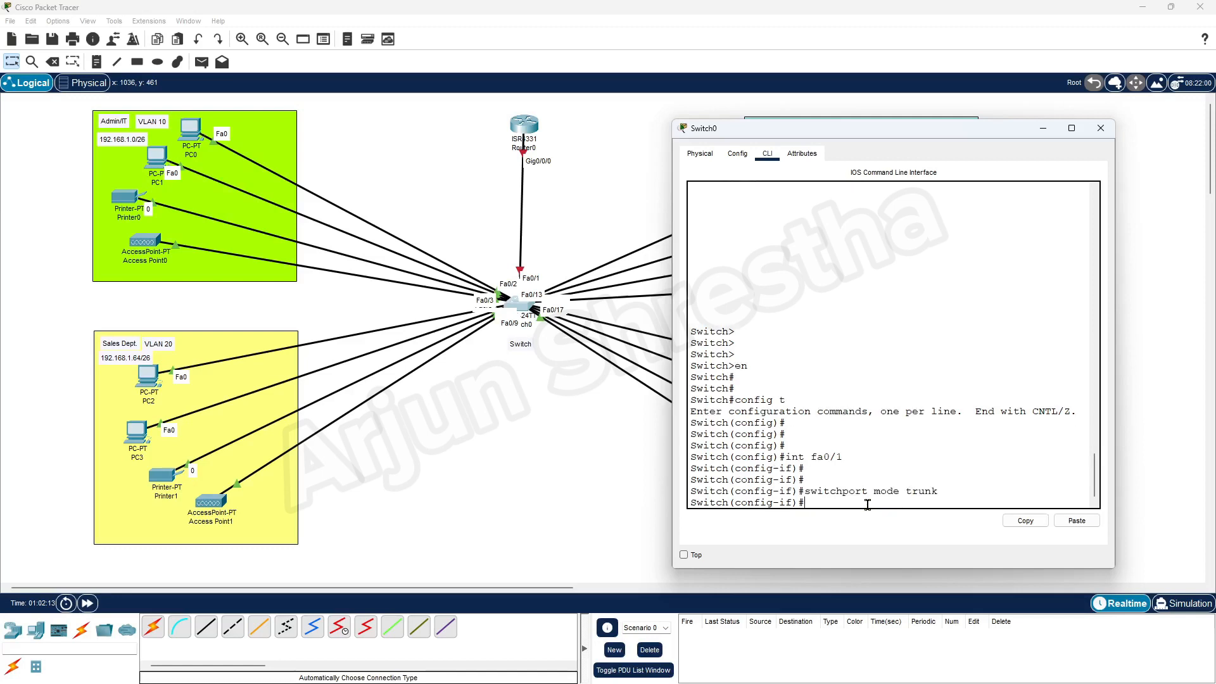
key("Return")
key("Return")
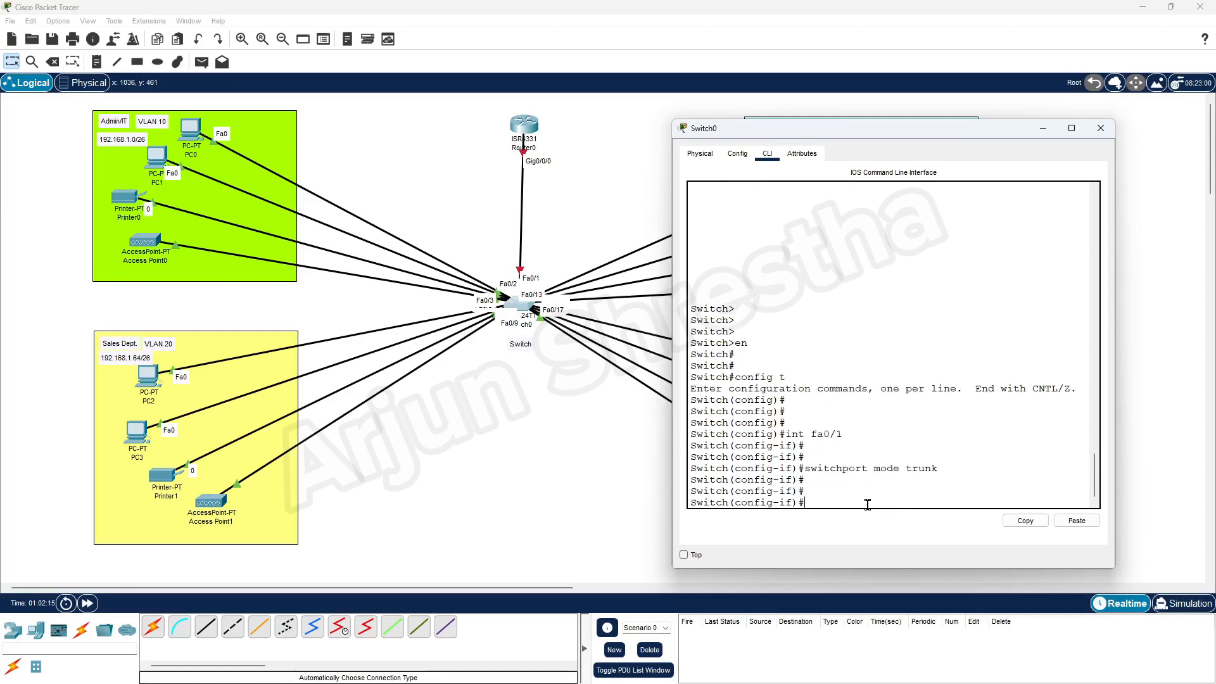
type("do wr mem")
key("Return")
key("Return")
key("Return")
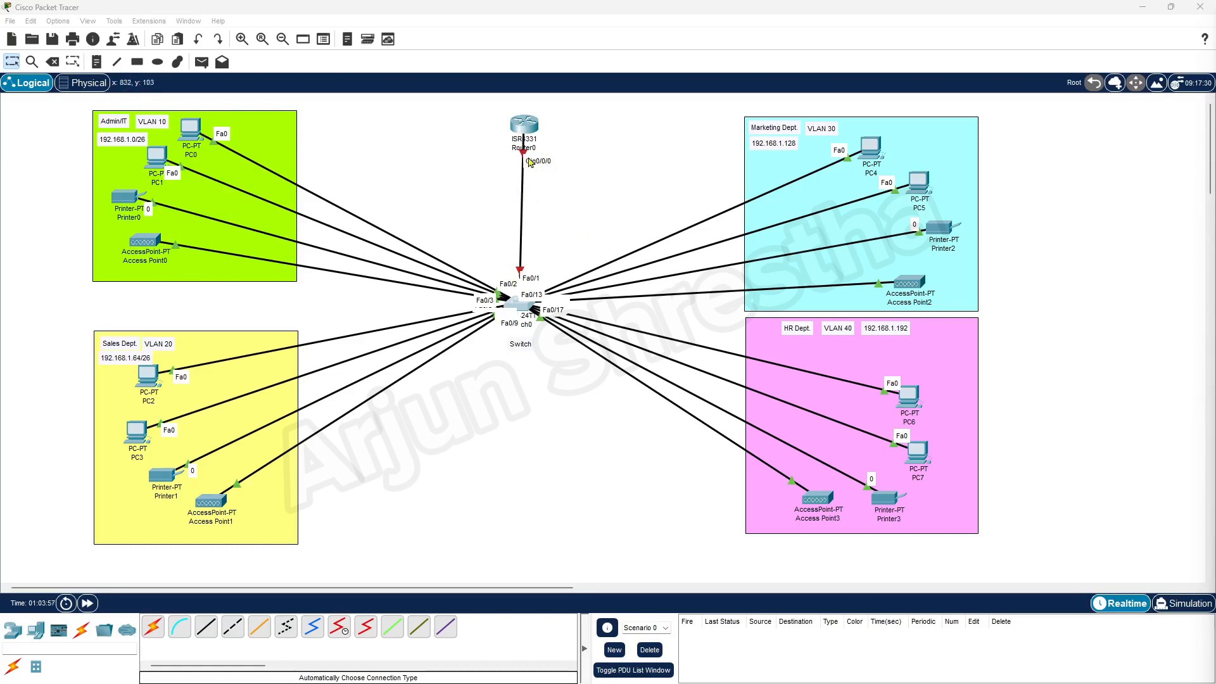
In Router0's CLI, bring interface gig0/0/0 up with 'no shutdown'.
left_click(525, 126)
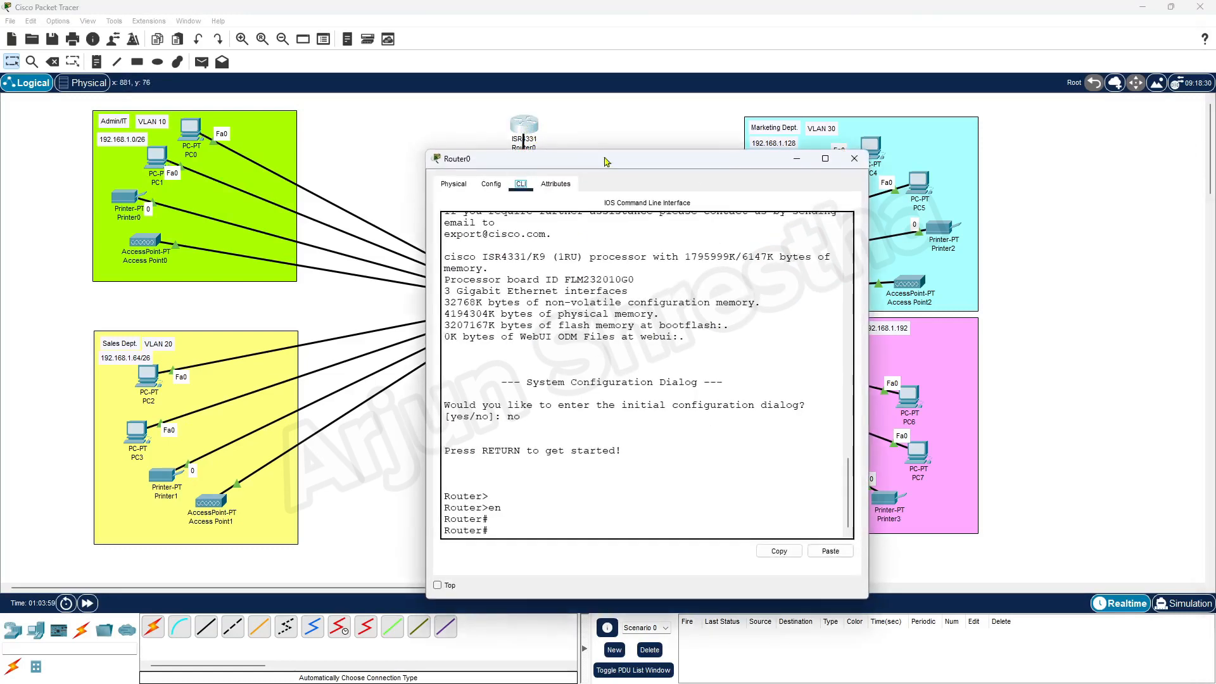
left_click_drag(667, 161, 865, 126)
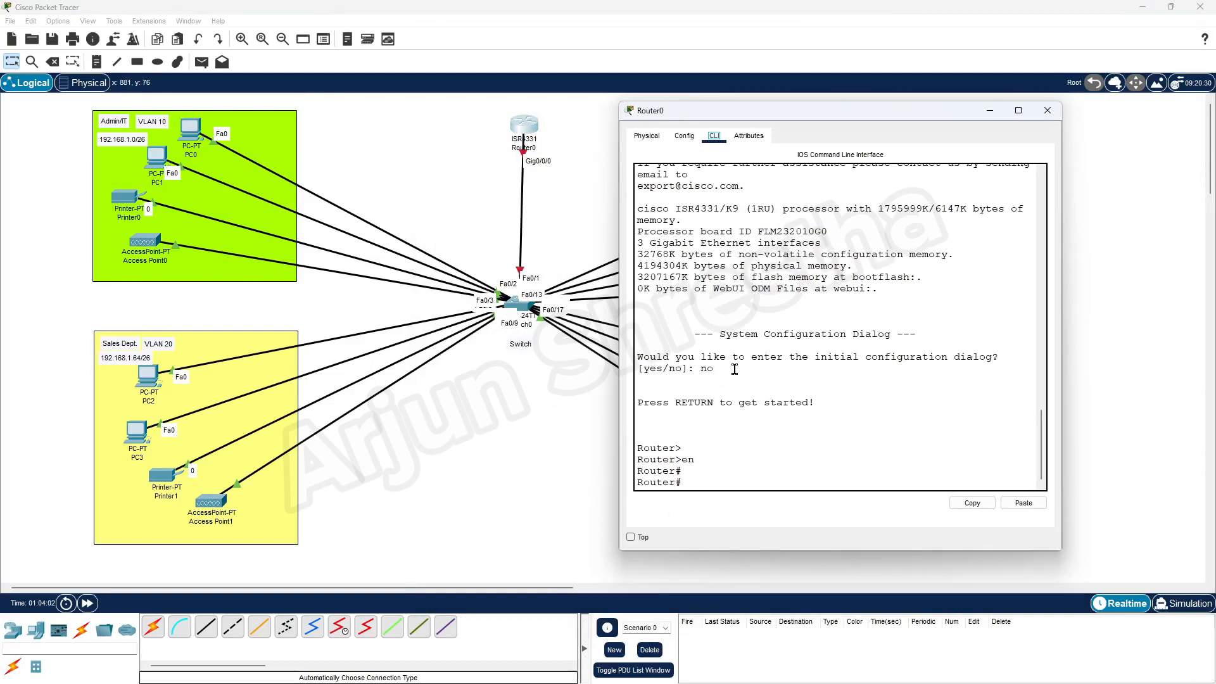
left_click(691, 482)
type("config t")
key("Return")
key("Return")
key("Return")
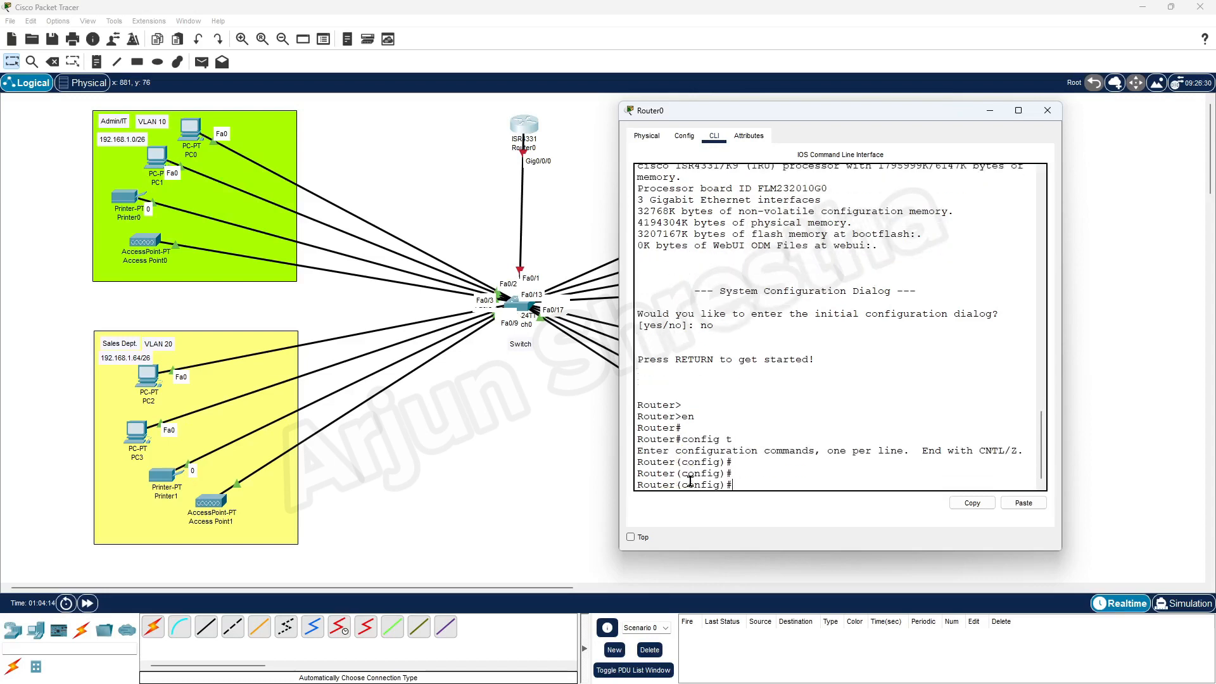
type("int gig0")
key("Return")
key("Return")
key("Return")
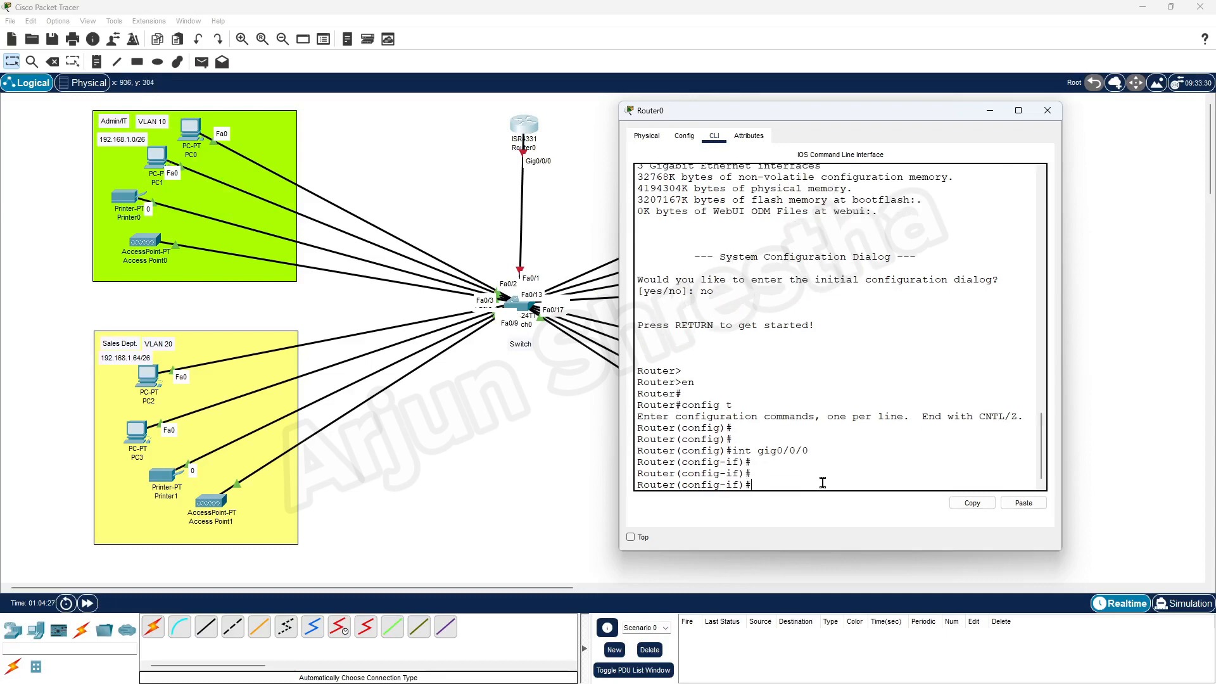
type("no shutdown")
key("Return")
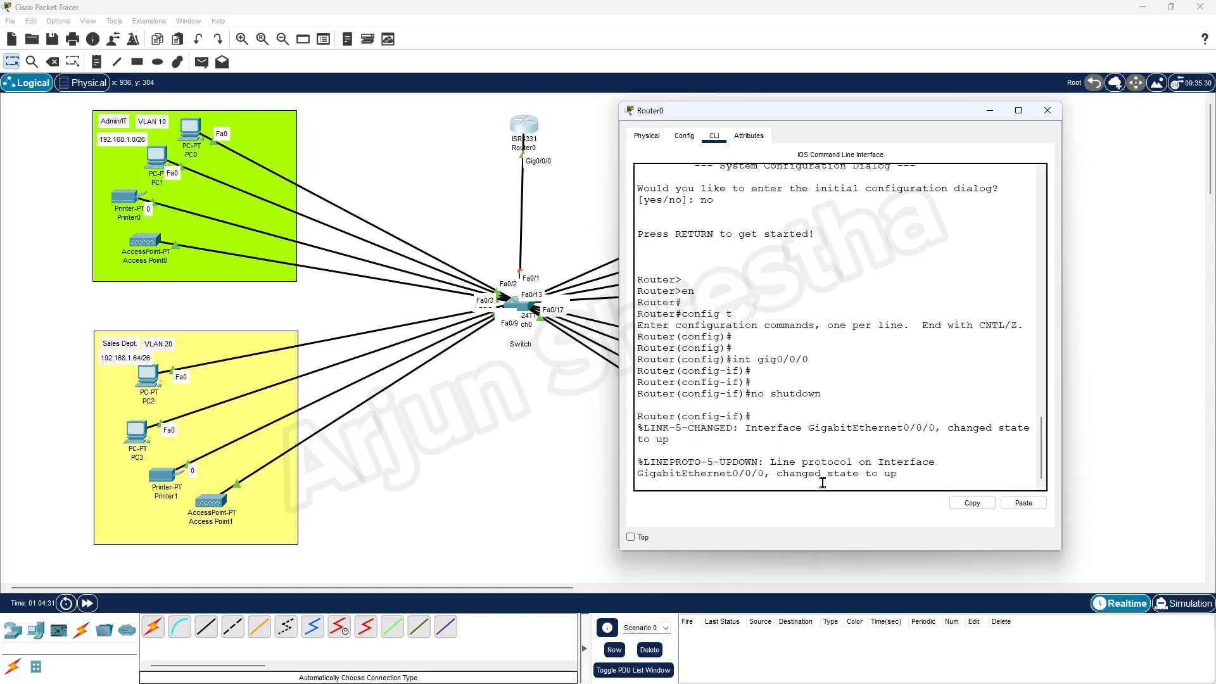
key("Return")
key("Return")
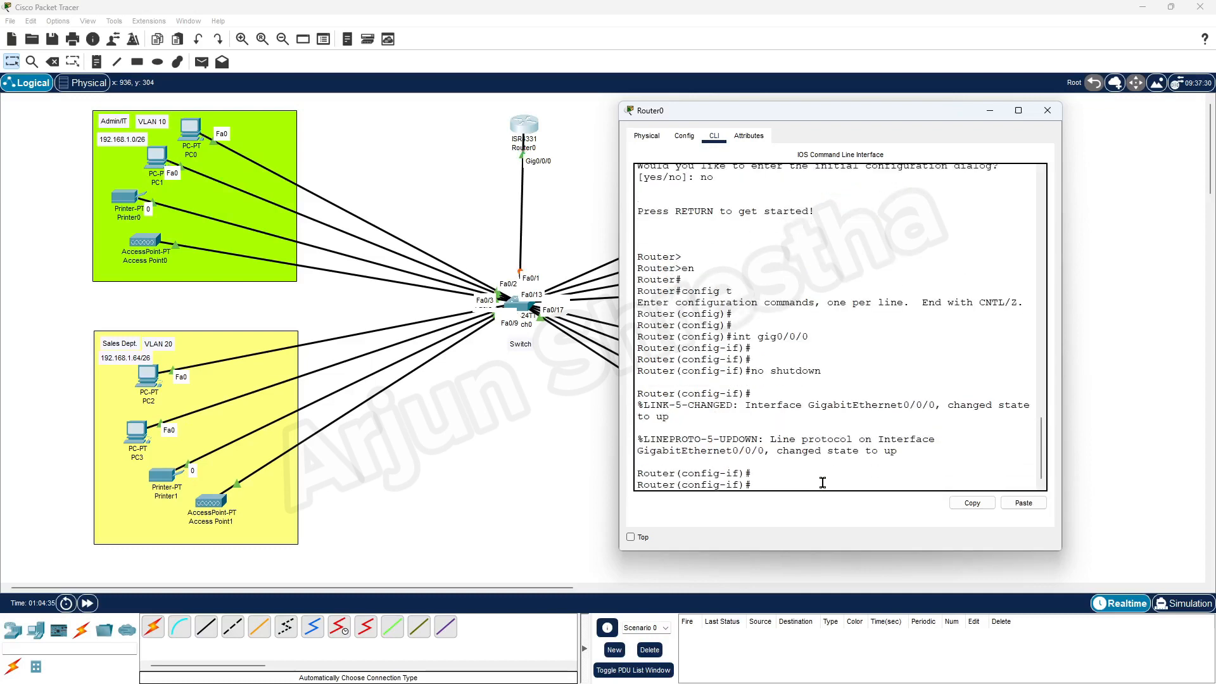
Save the router configuration with 'do wr m' and run 'do show ip int br'.
type("do wr m")
key("Return")
key("Return")
key("Return")
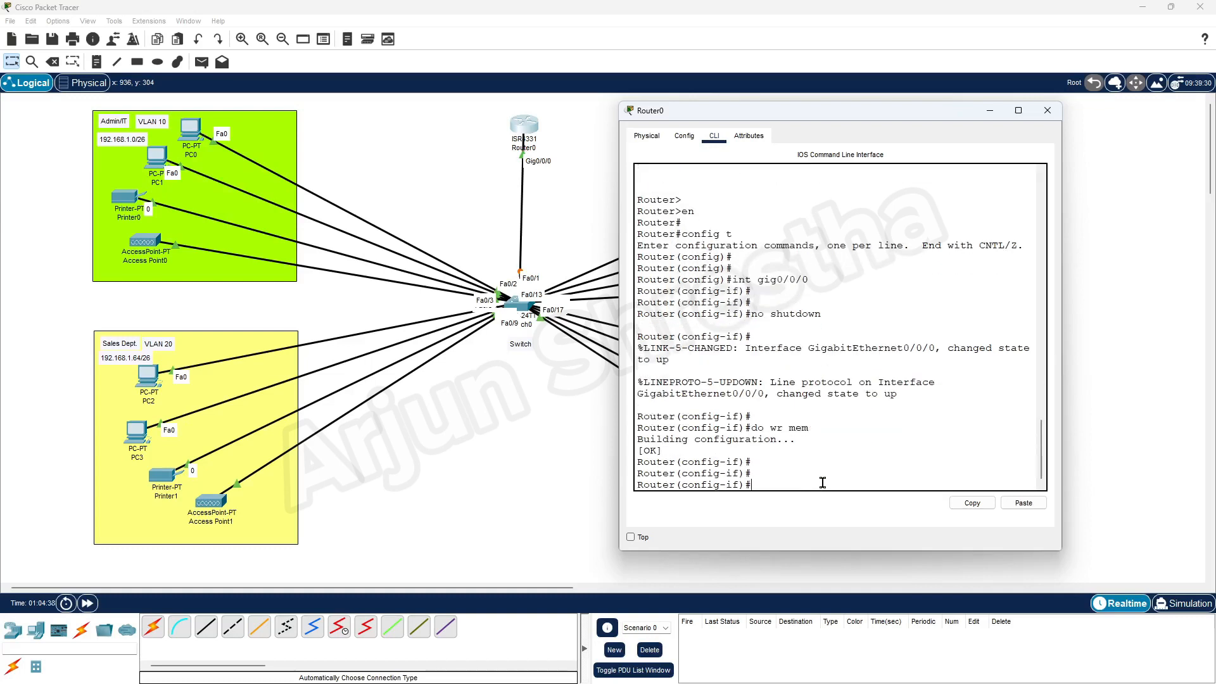
type("do show")
key("BackSpace")
key("BackSpace")
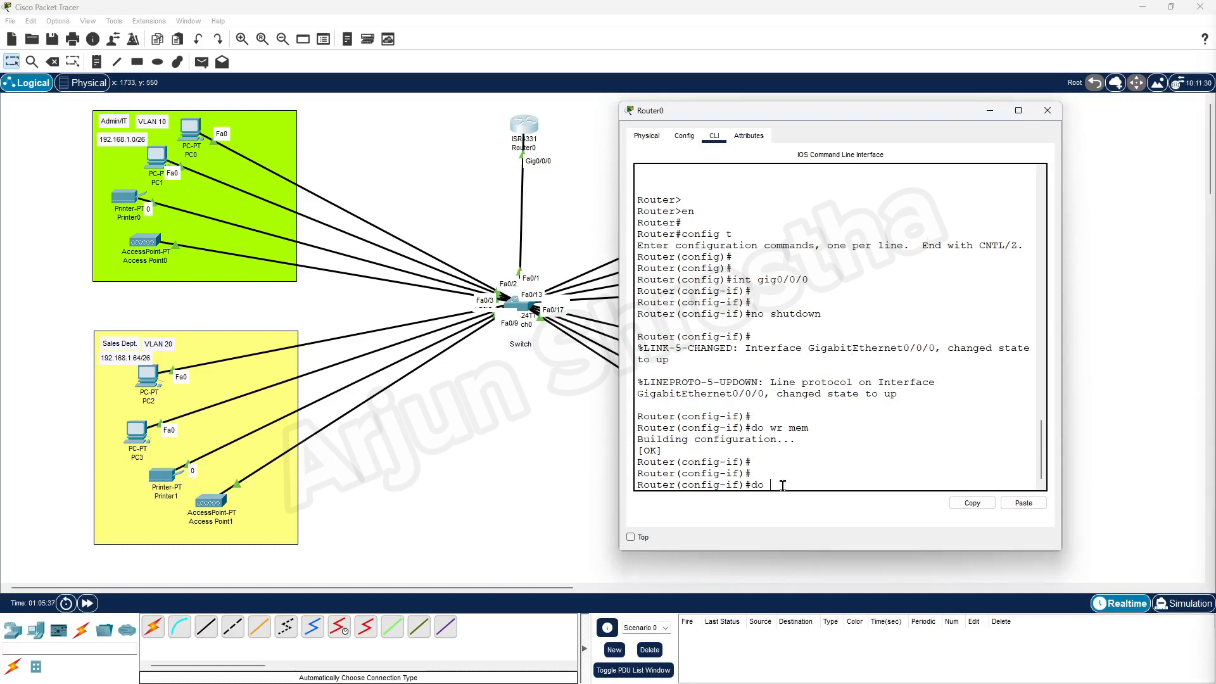
type("show")
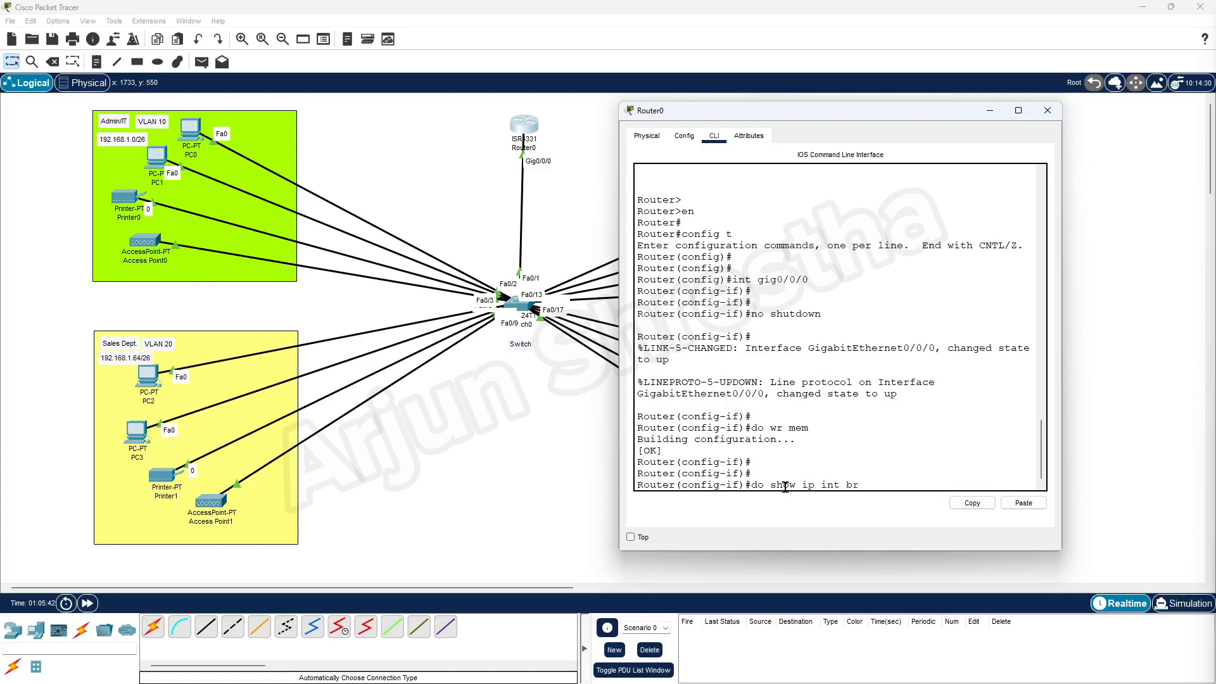
type(" ip int br")
key("Return")
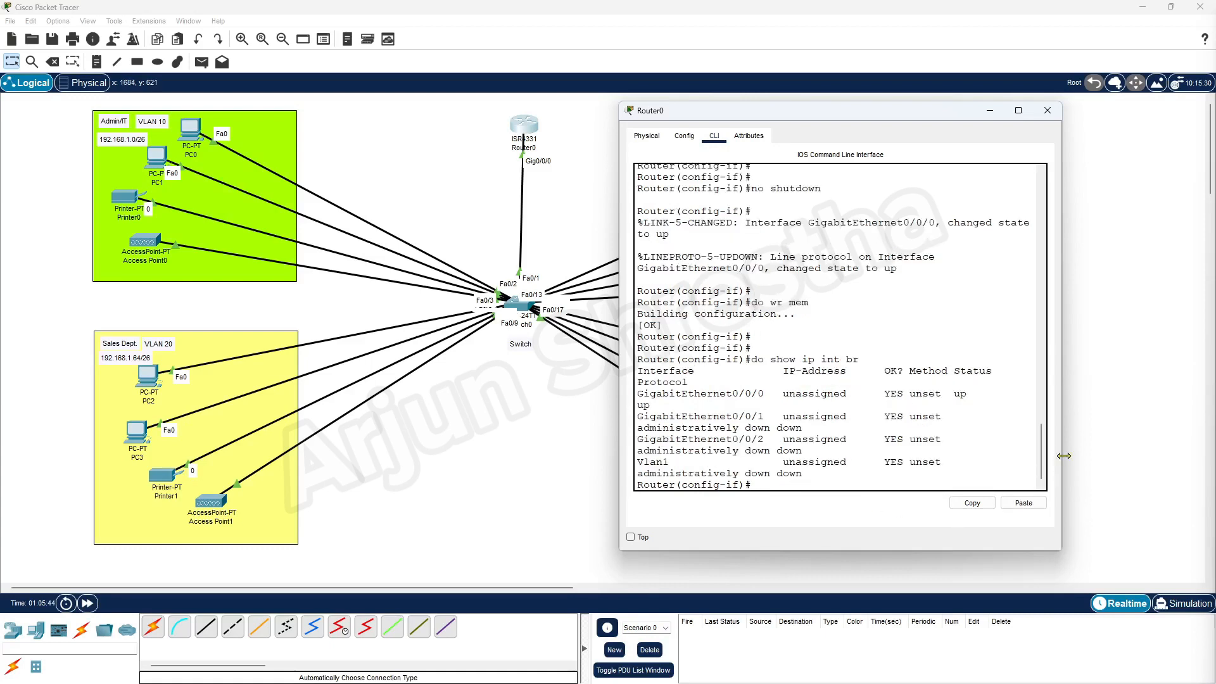
Widen the router window and highlight GigabitEthernet0/0/0's up status and Vlan1.
left_click_drag(1064, 456, 1186, 458)
left_click_drag(1109, 437, 636, 437)
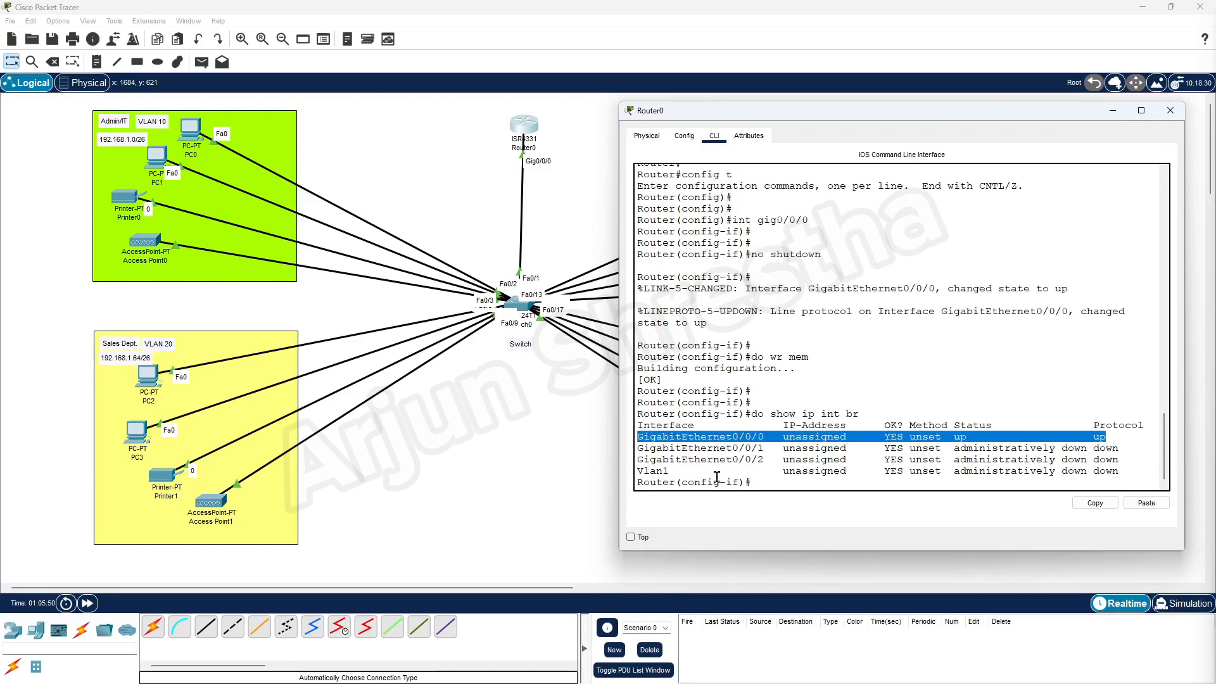
left_click(768, 479)
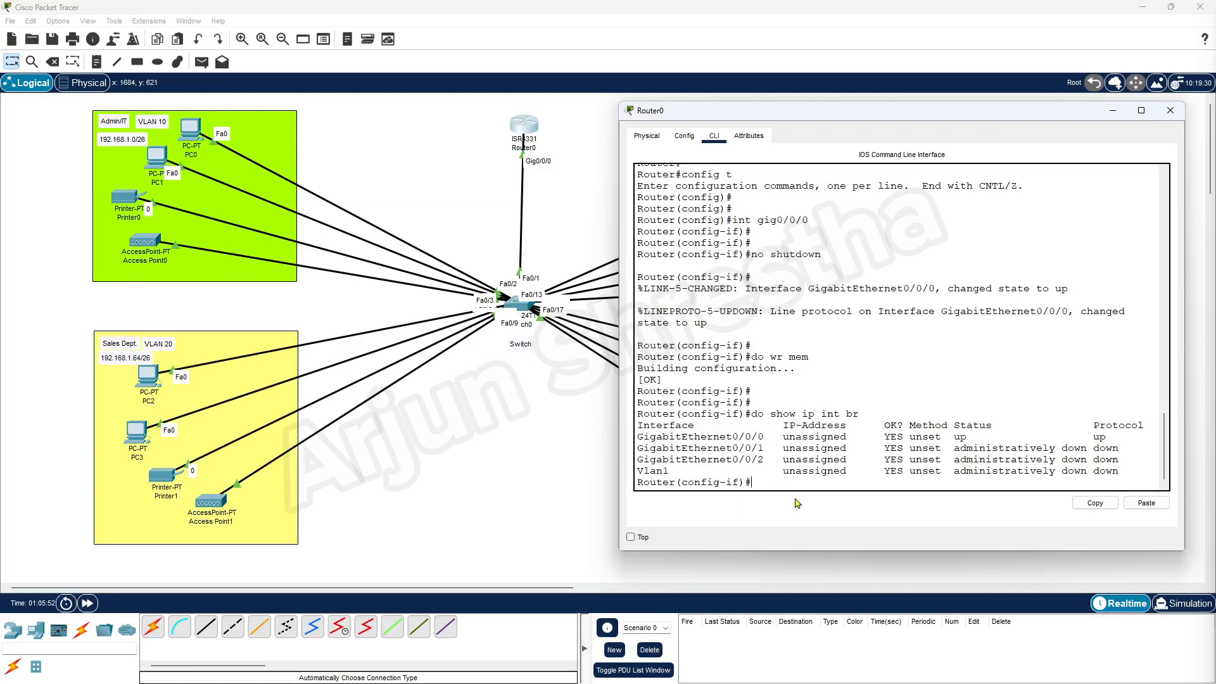
left_click_drag(679, 472, 629, 471)
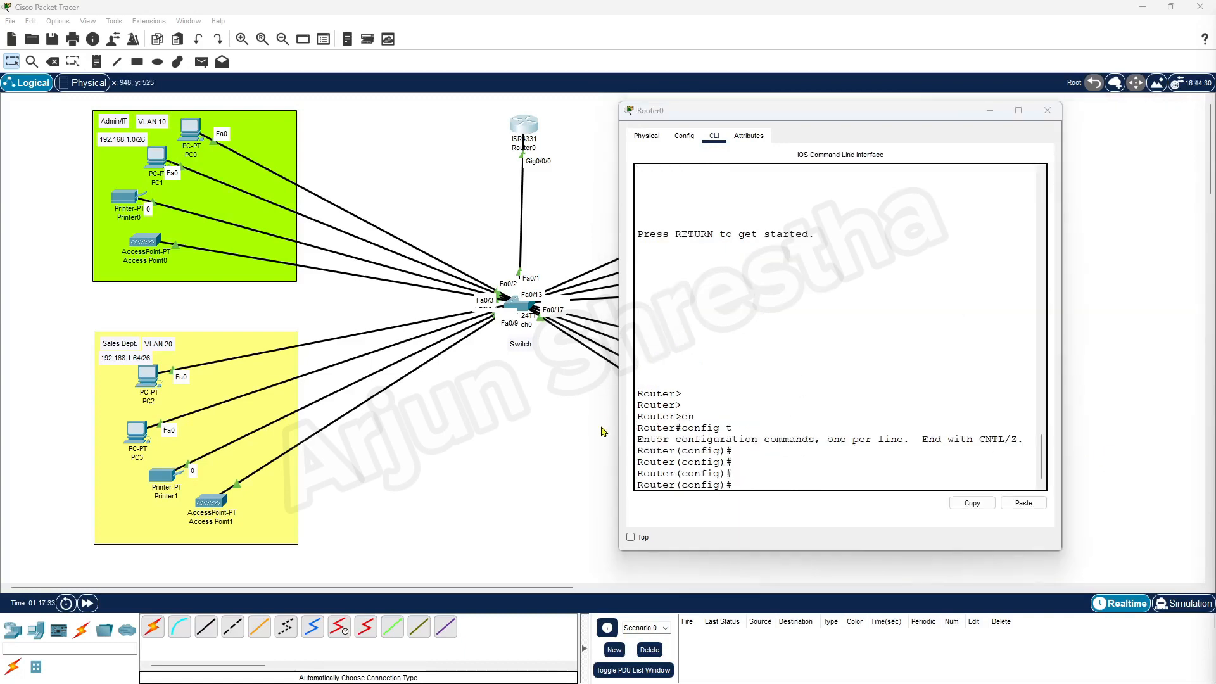
left_click(991, 112)
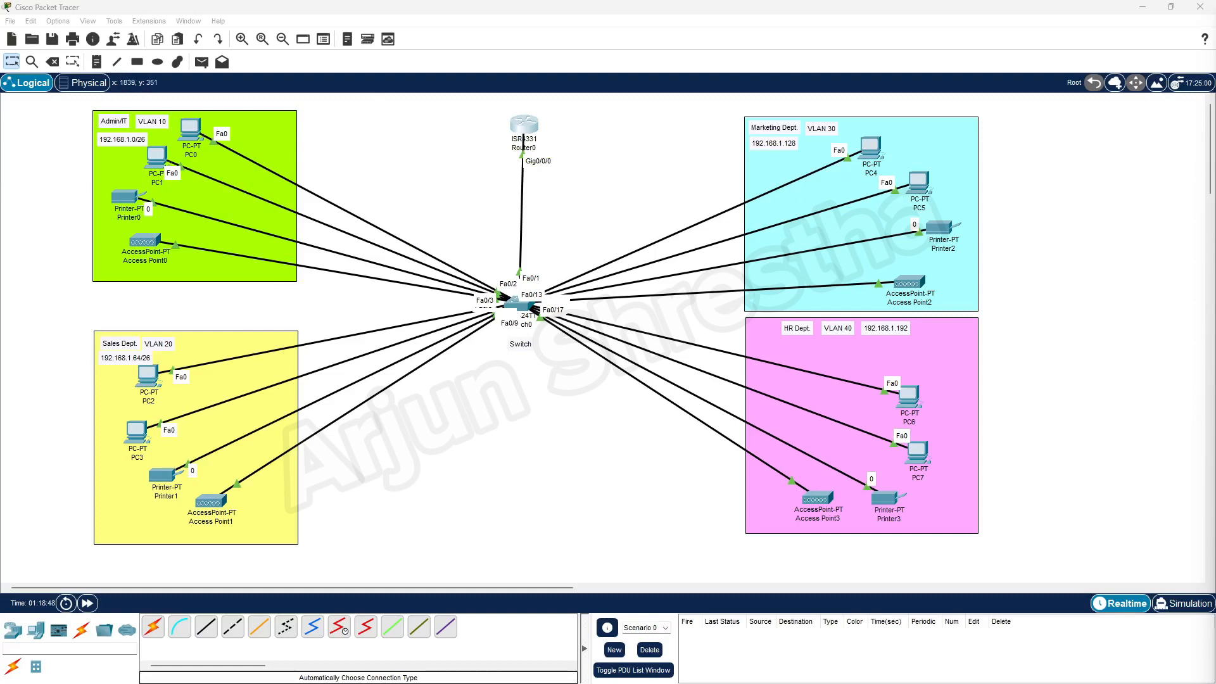
left_click(530, 131)
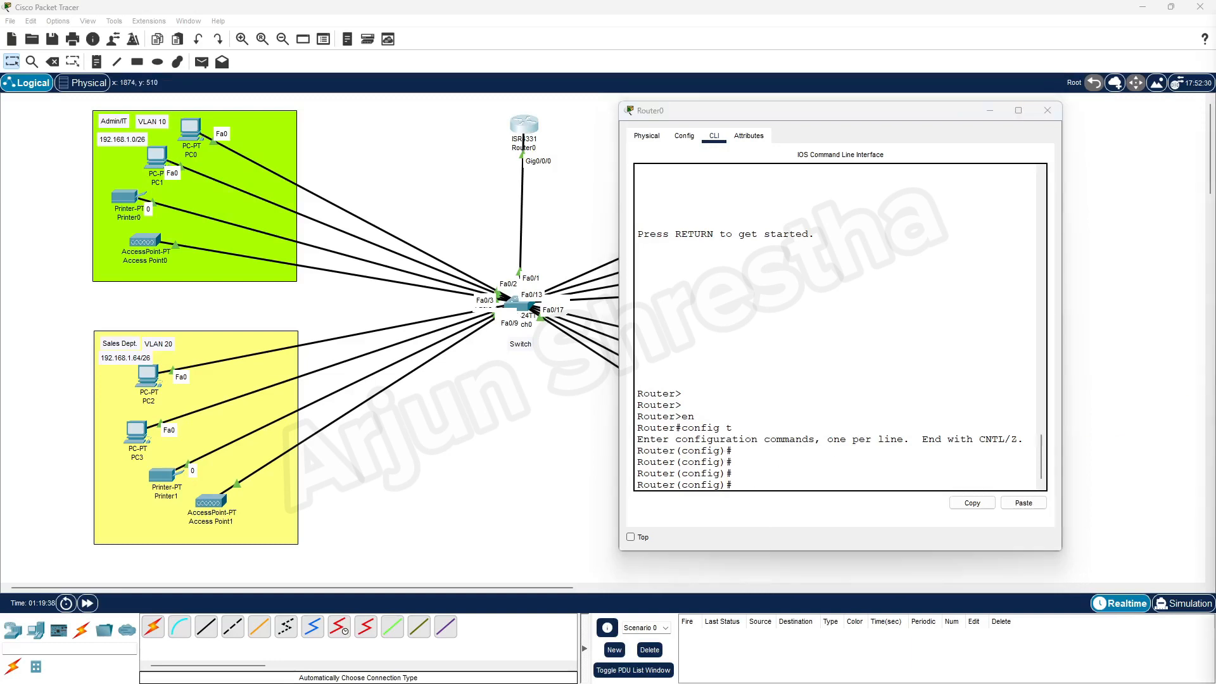
Enter subinterface GigabitEthernet0/0/0.10 on Router0 with 'int gig0/0/0.10'.
left_click(759, 474)
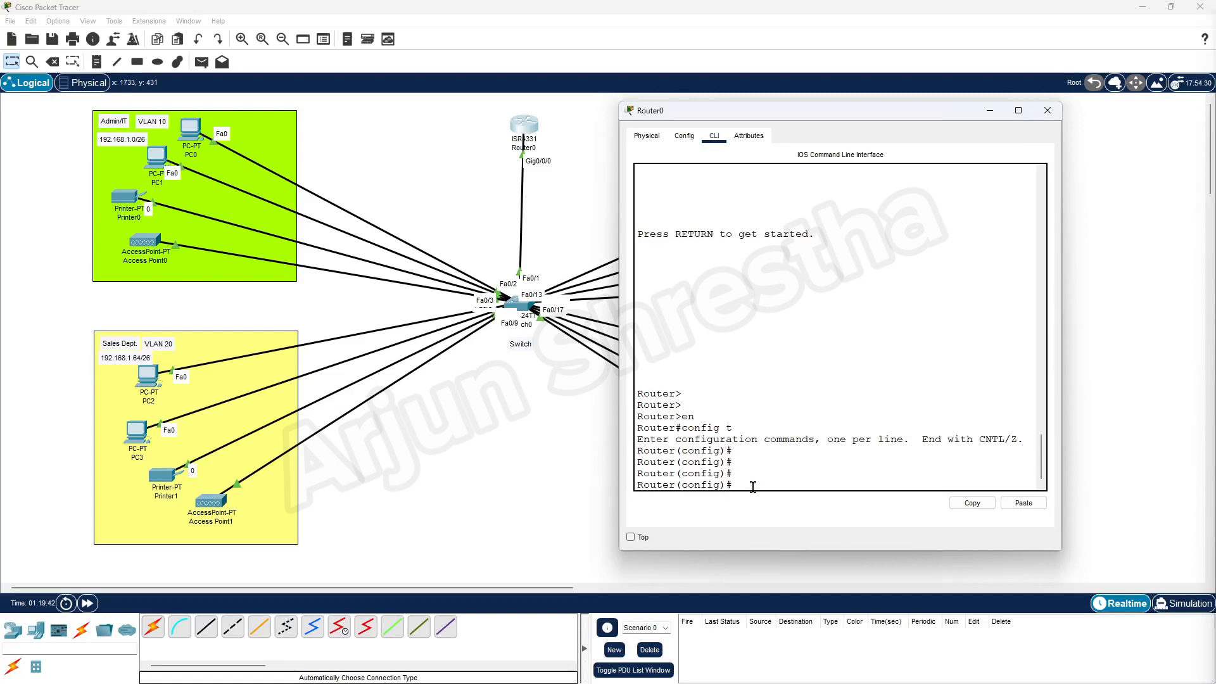
type("int gig0/0/0.10")
left_click_drag(827, 485, 817, 486)
left_click(836, 485)
key("Return")
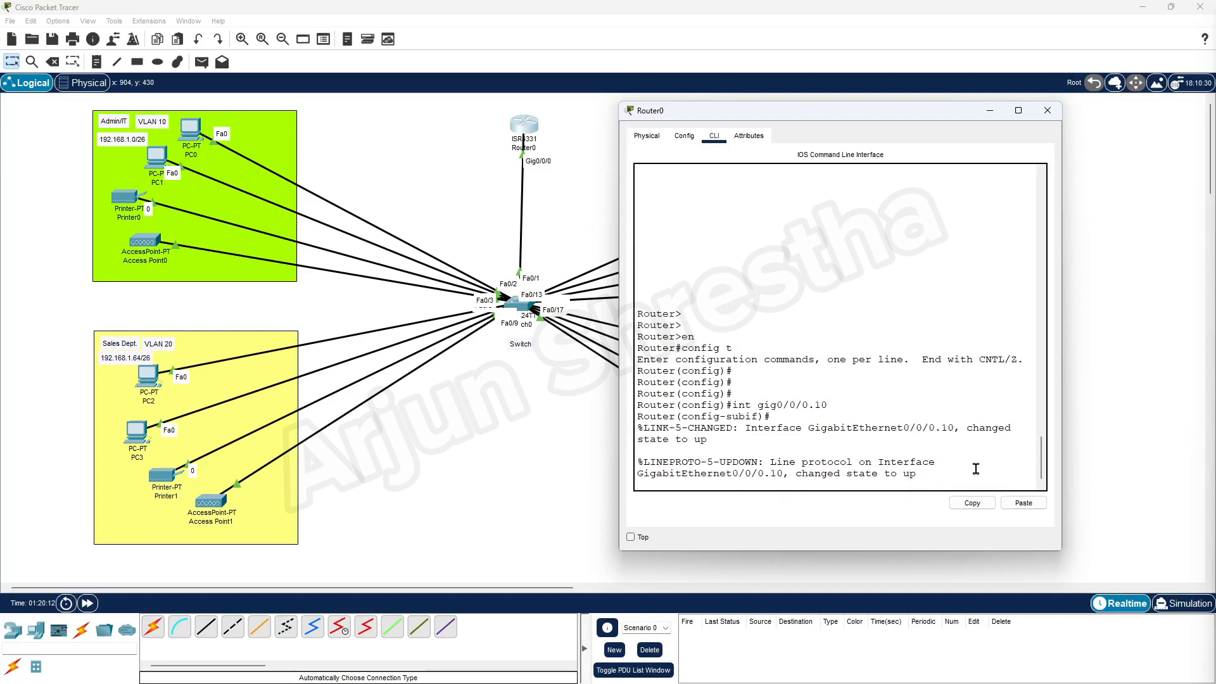
left_click_drag(1042, 461, 1042, 479)
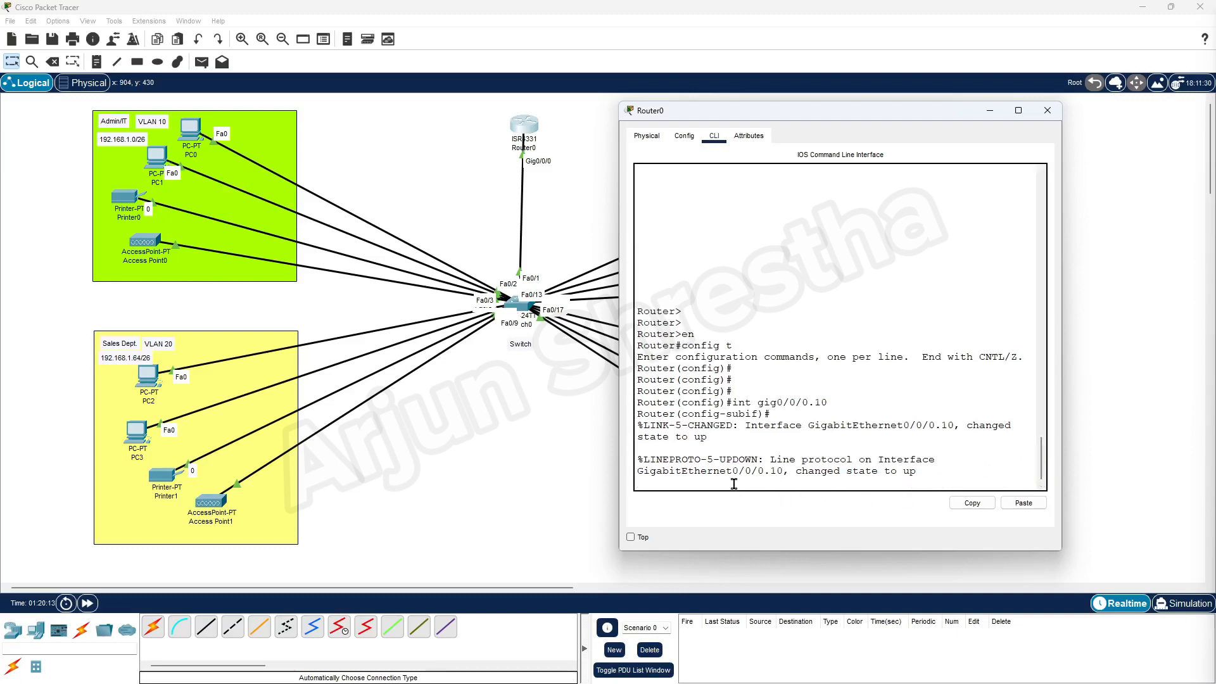
key("Return")
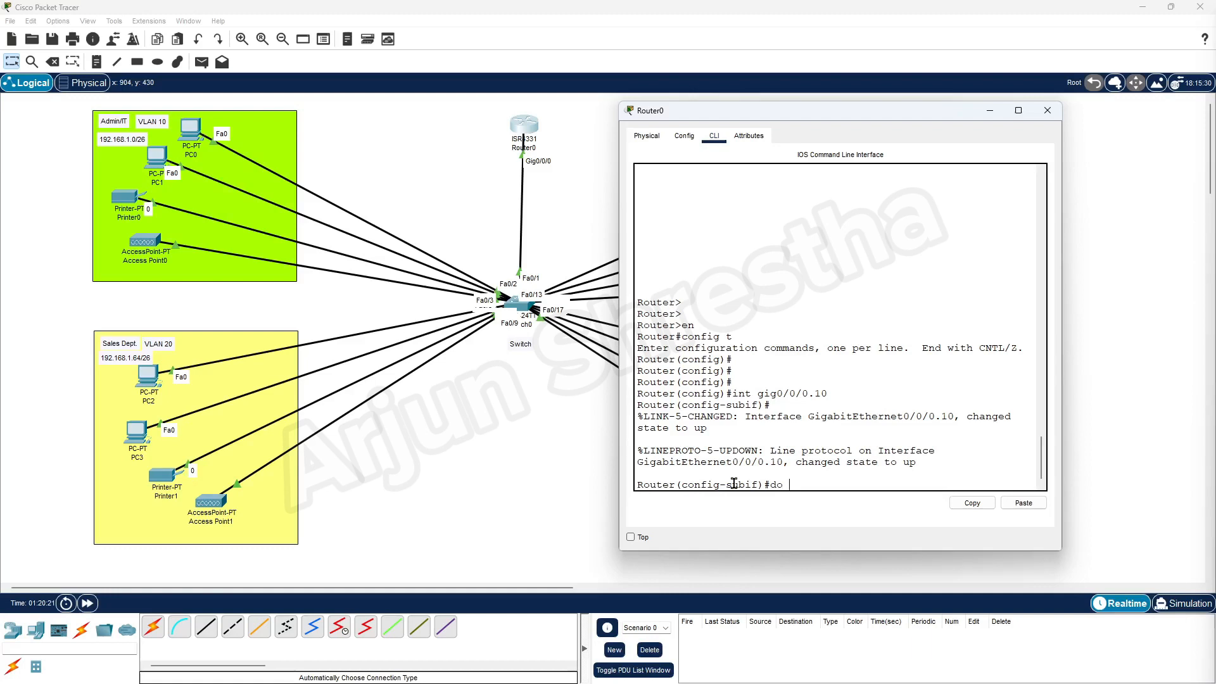
Run 'do show ip int br' and highlight the GigabitEthernet0/0/0.10 row as up.
type("do show ip int br")
key("Return")
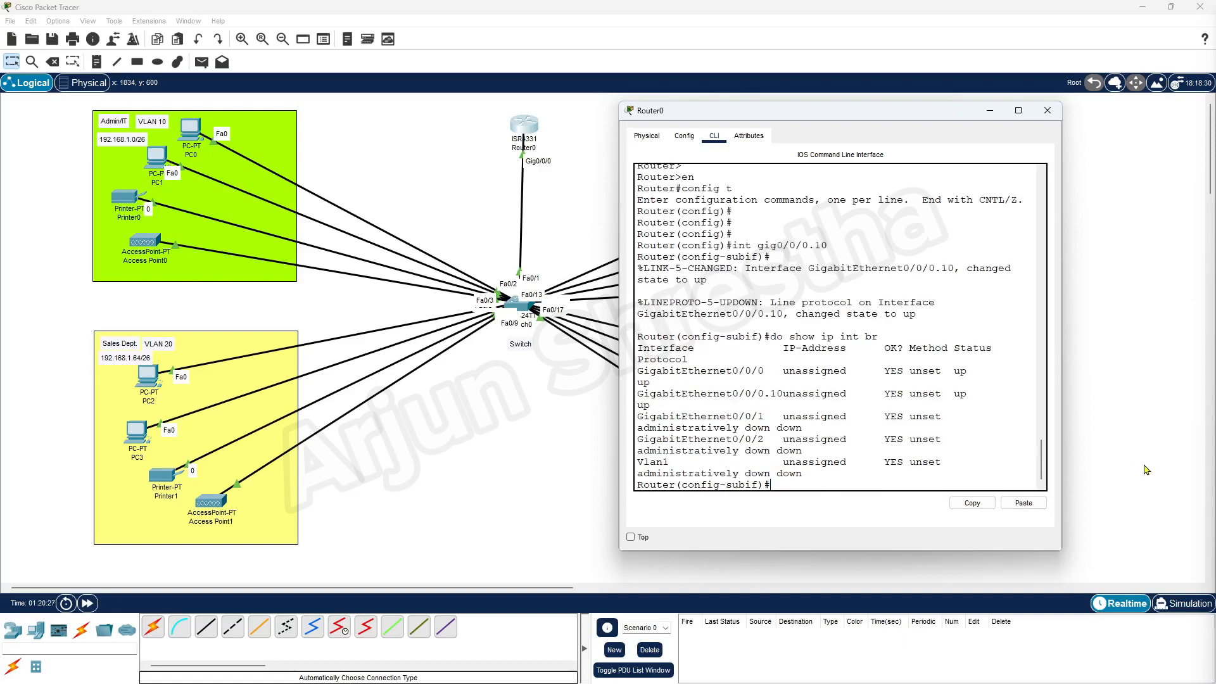
left_click_drag(1062, 437, 1153, 437)
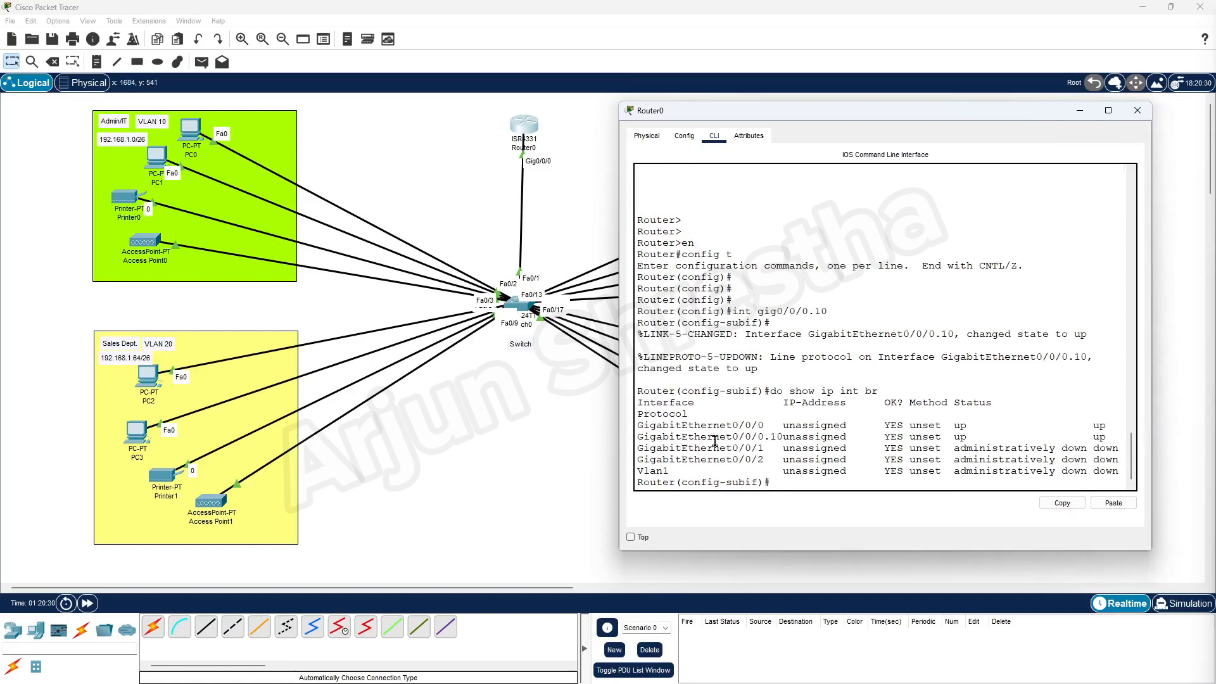
left_click_drag(774, 437, 976, 440)
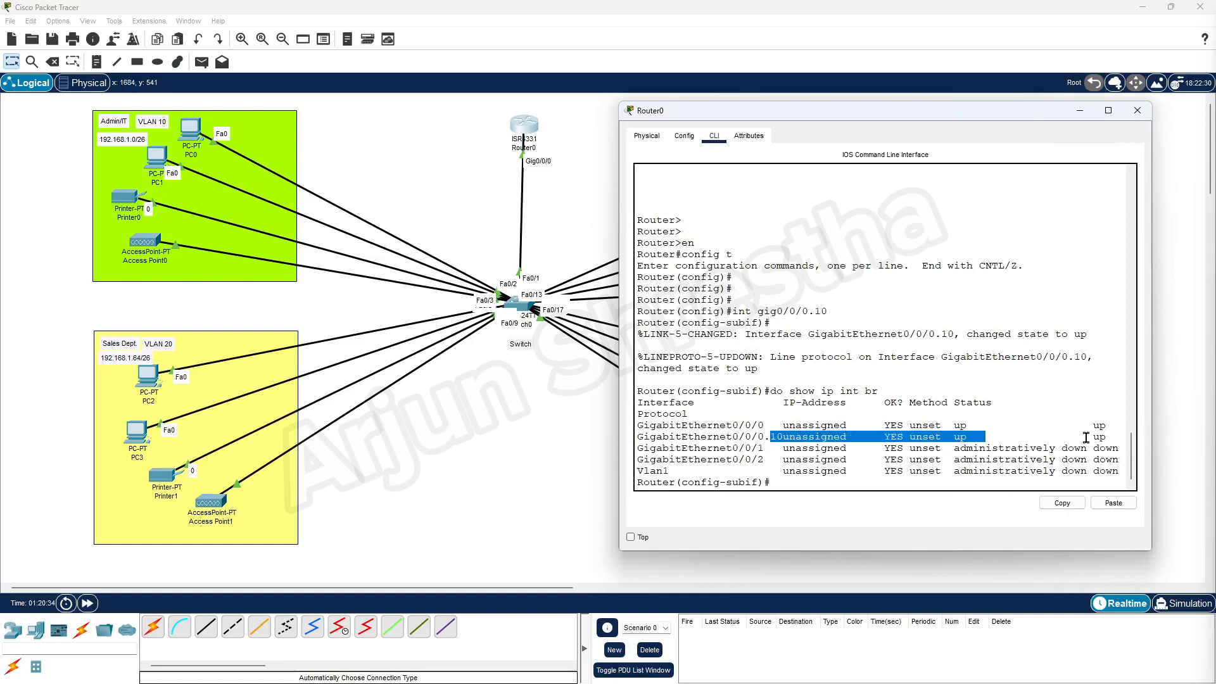
left_click_drag(1087, 437, 1114, 437)
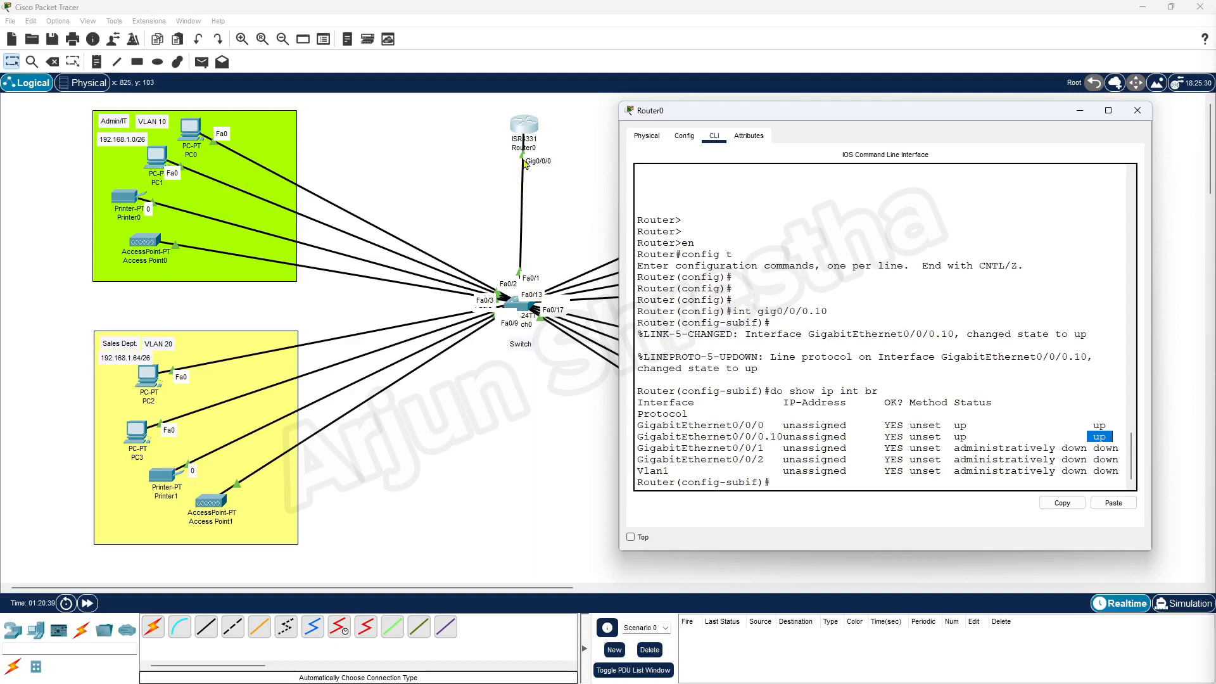
left_click(785, 485)
key("Return")
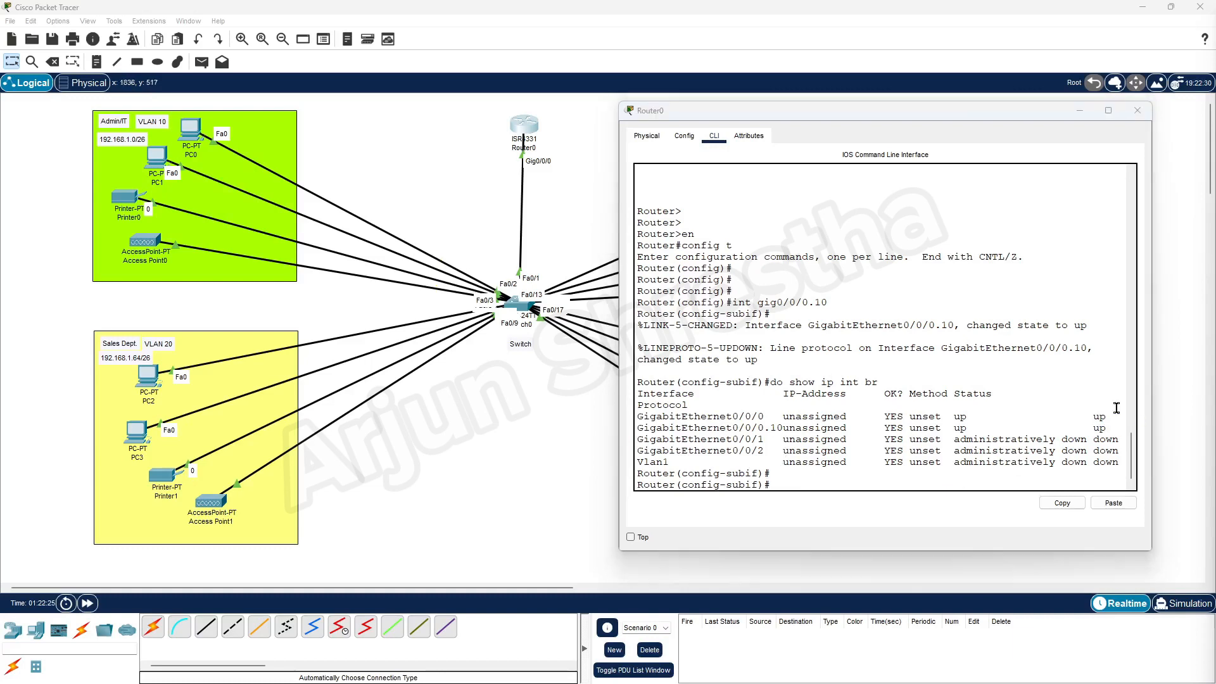
Apply 'encapsulation dot1Q 10' to subinterface GigabitEthernet0/0/0.10.
left_click(789, 484)
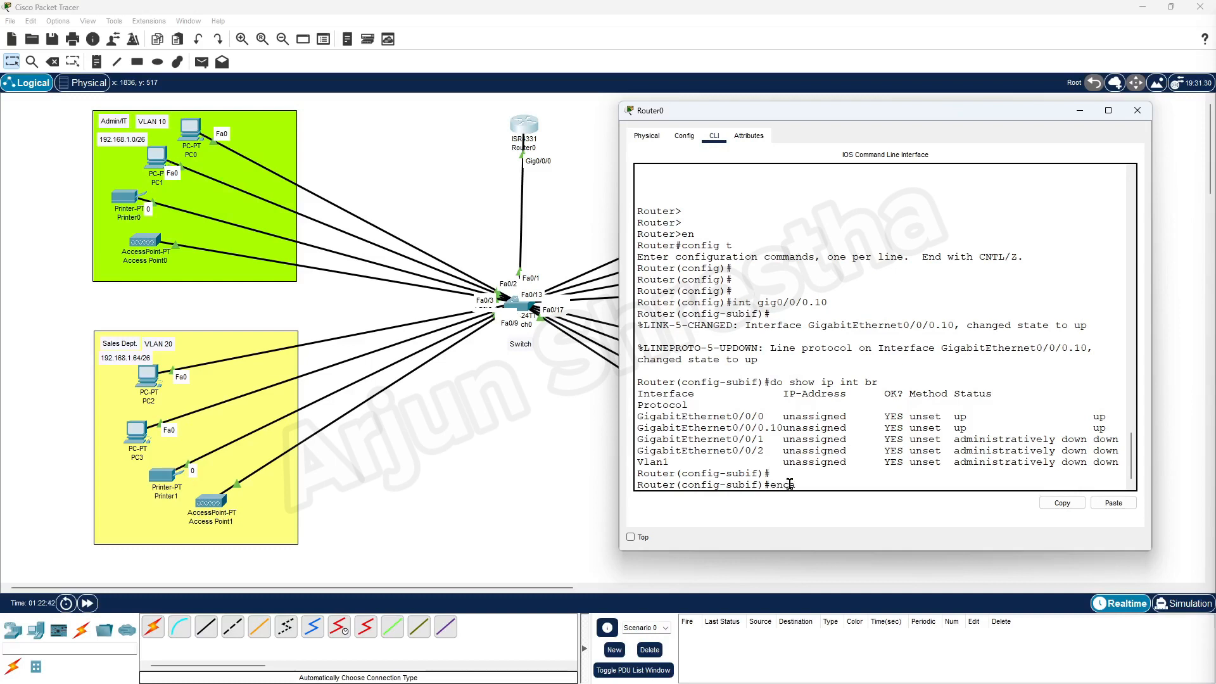
type("p")
key("Tab")
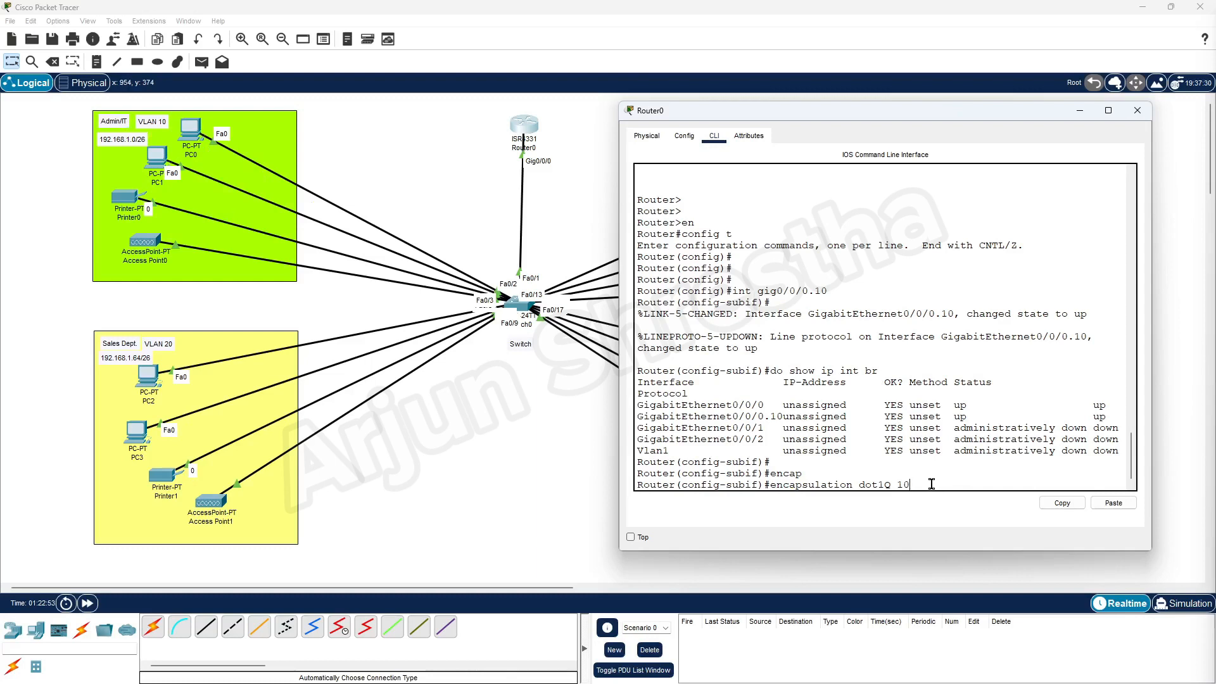
key("Return")
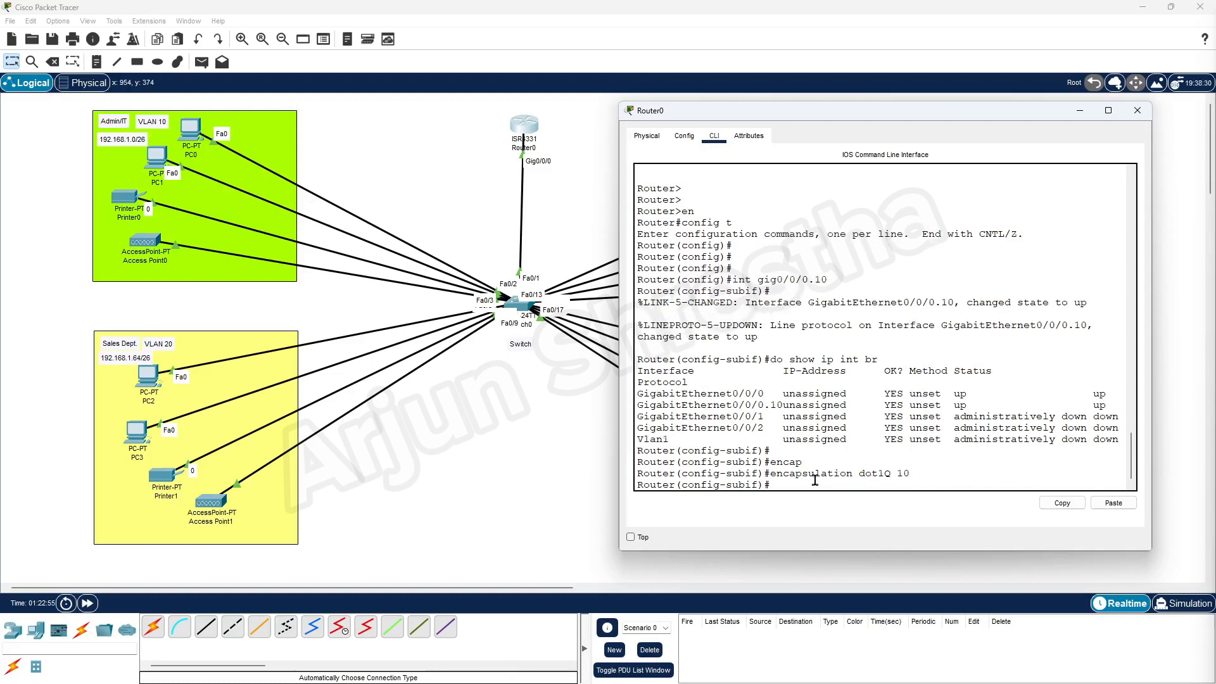
Highlight the encapsulation command and switch to the Word notes In Cisco networking.docx.
left_click_drag(774, 474, 890, 476)
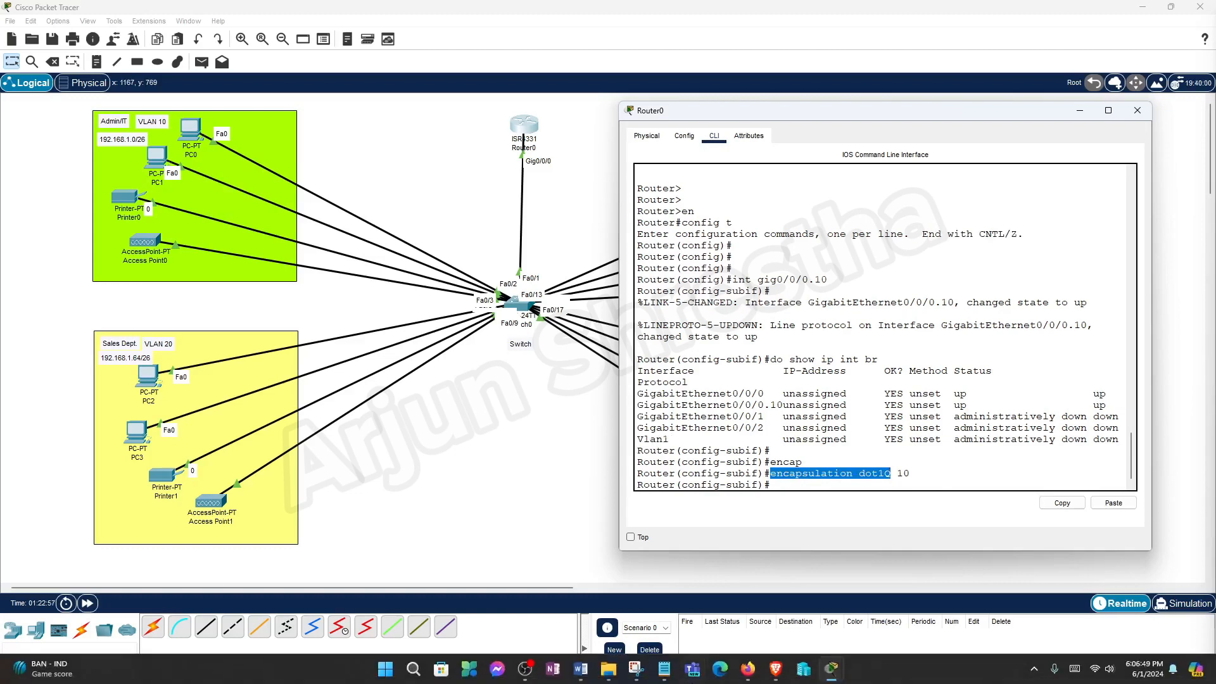
left_click(580, 669)
left_click(541, 459)
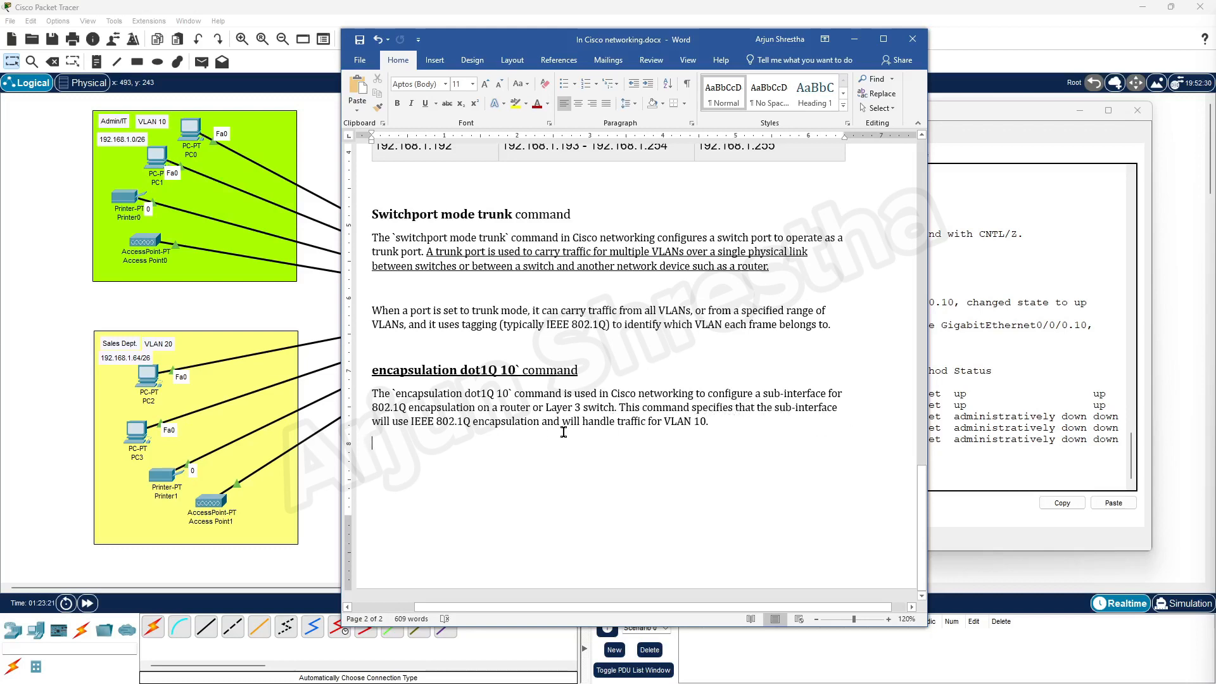
Select the end of the encapsulation dot1Q 10 explanation in Word, then minimize Word to show Router0.
left_click(374, 442)
left_click_drag(712, 422, 492, 421)
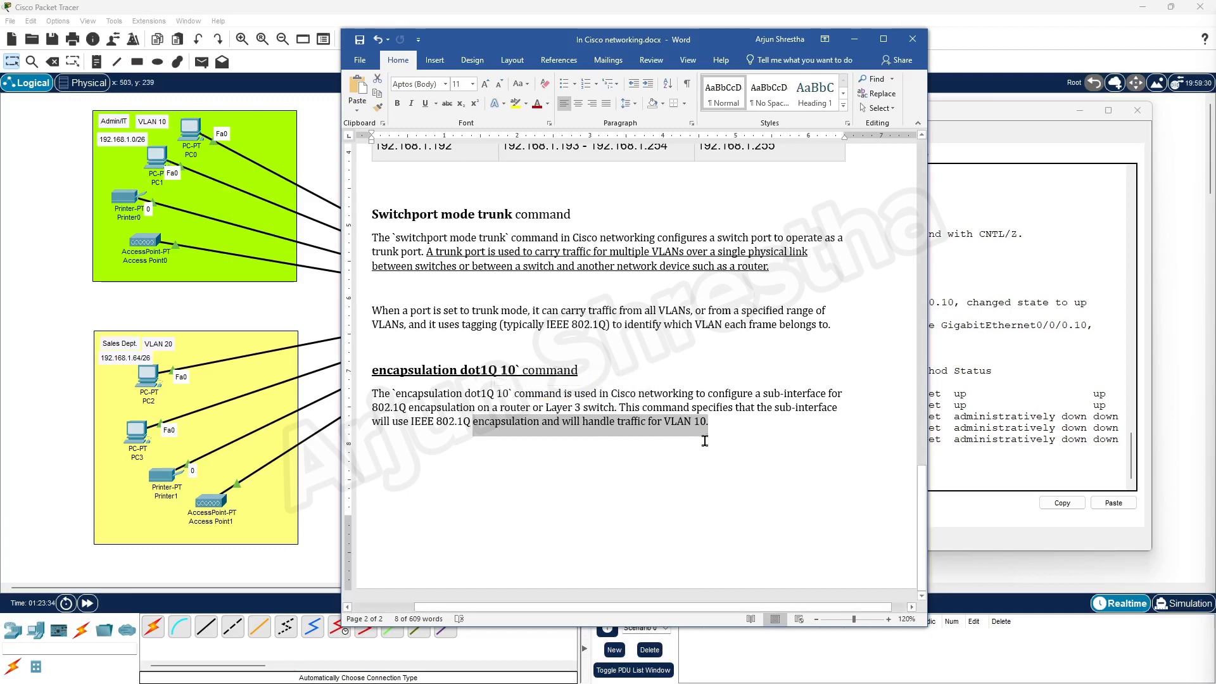
left_click(854, 40)
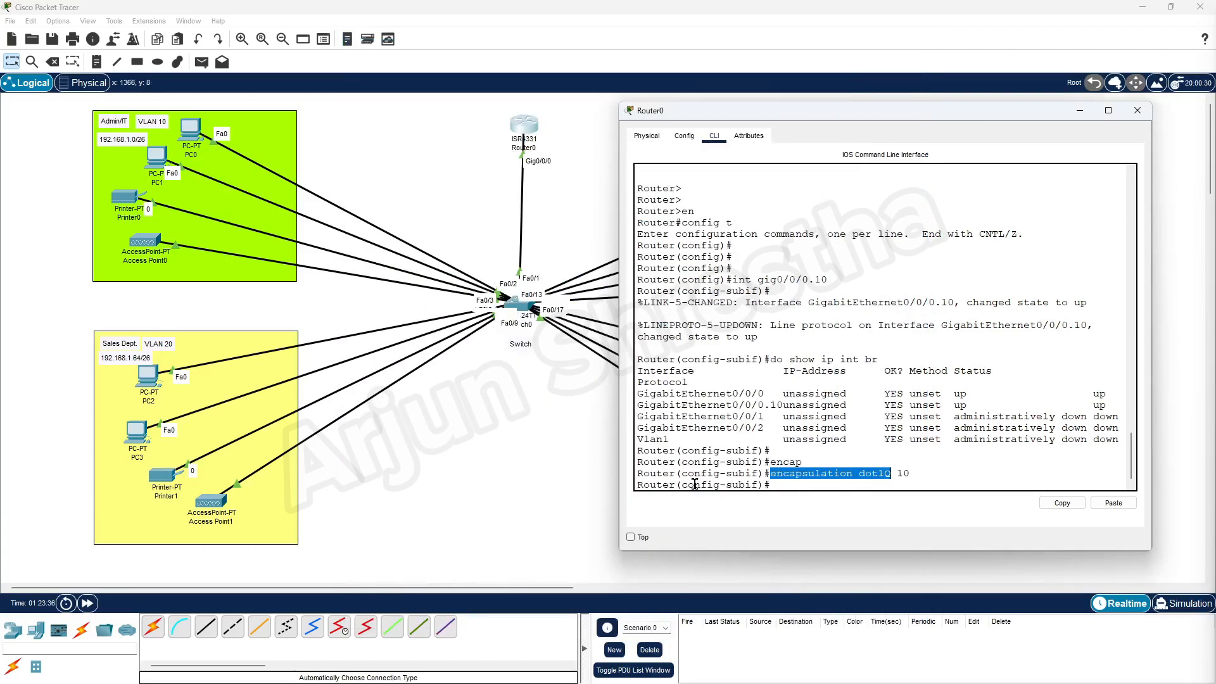
Type the ip address 192.168.1.1 255.255.255.192 command at the Gig0/0/0.10 subinterface prompt, unsubmitted.
left_click(906, 484)
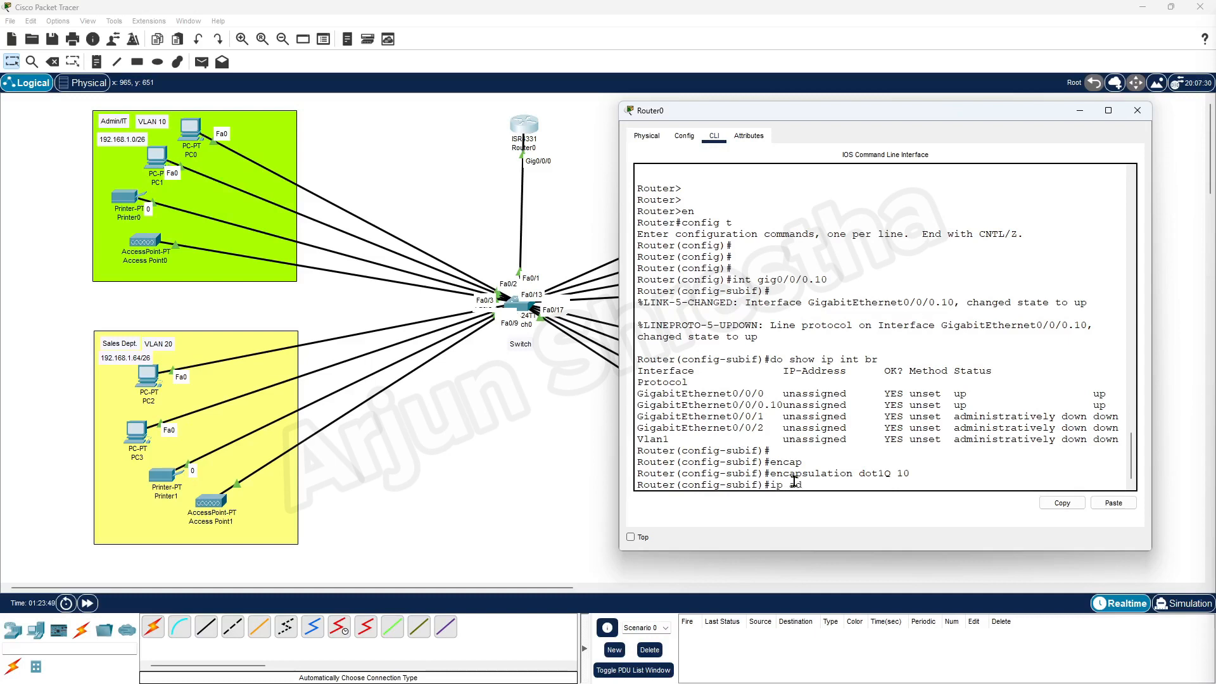
type("ss 192")
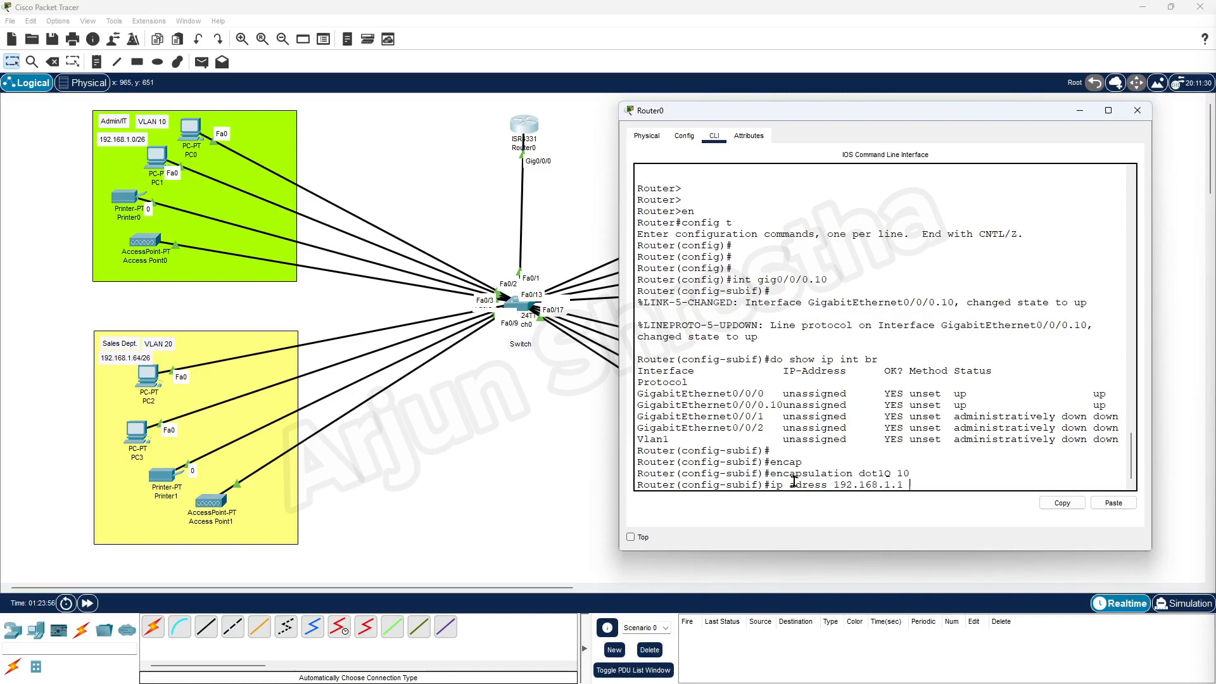
type(".168.1.1 255.255.255.192")
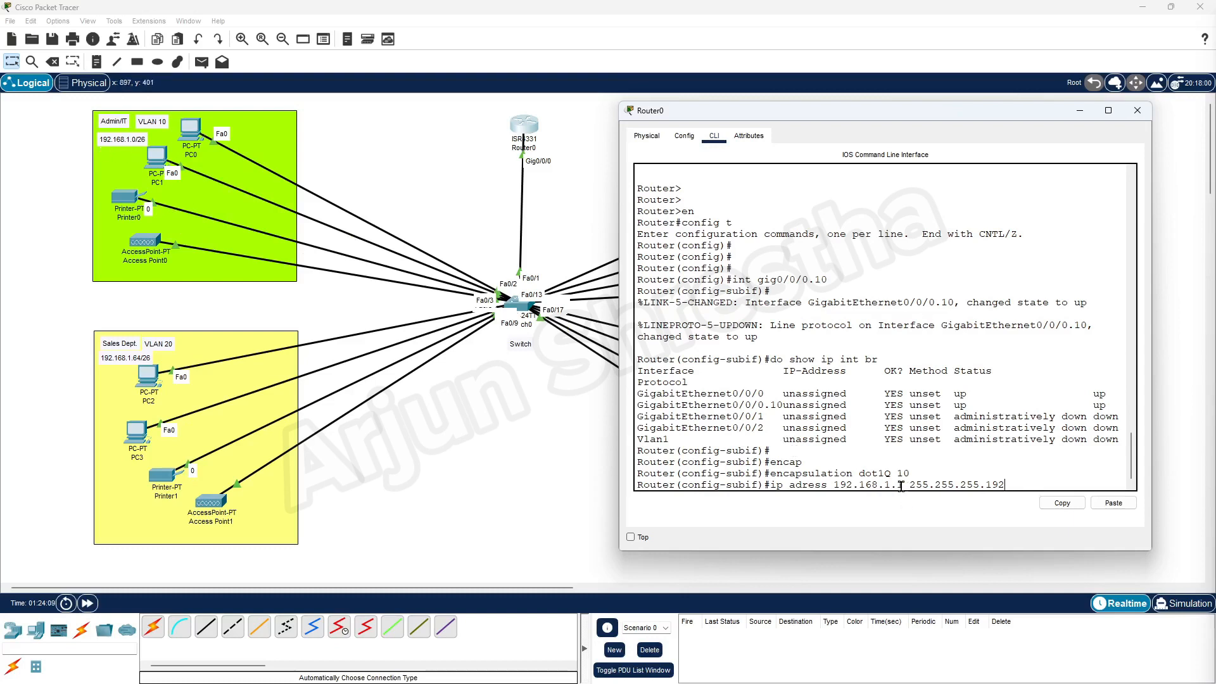
left_click_drag(902, 485, 837, 486)
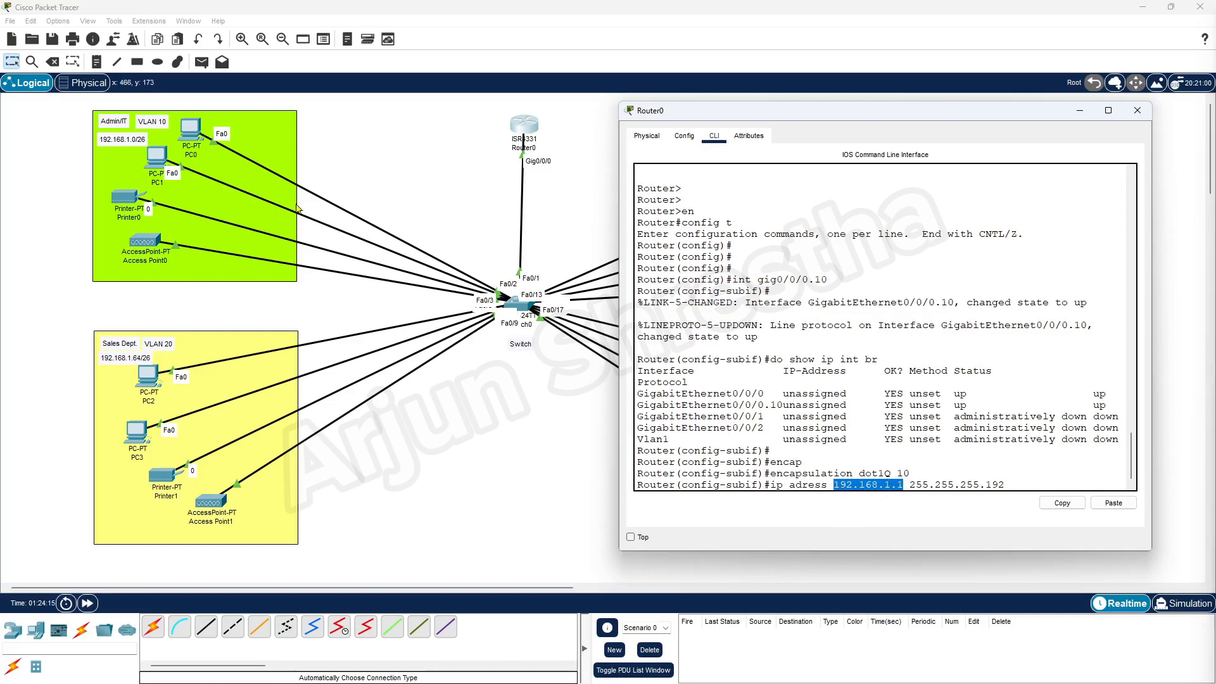
left_click(904, 486)
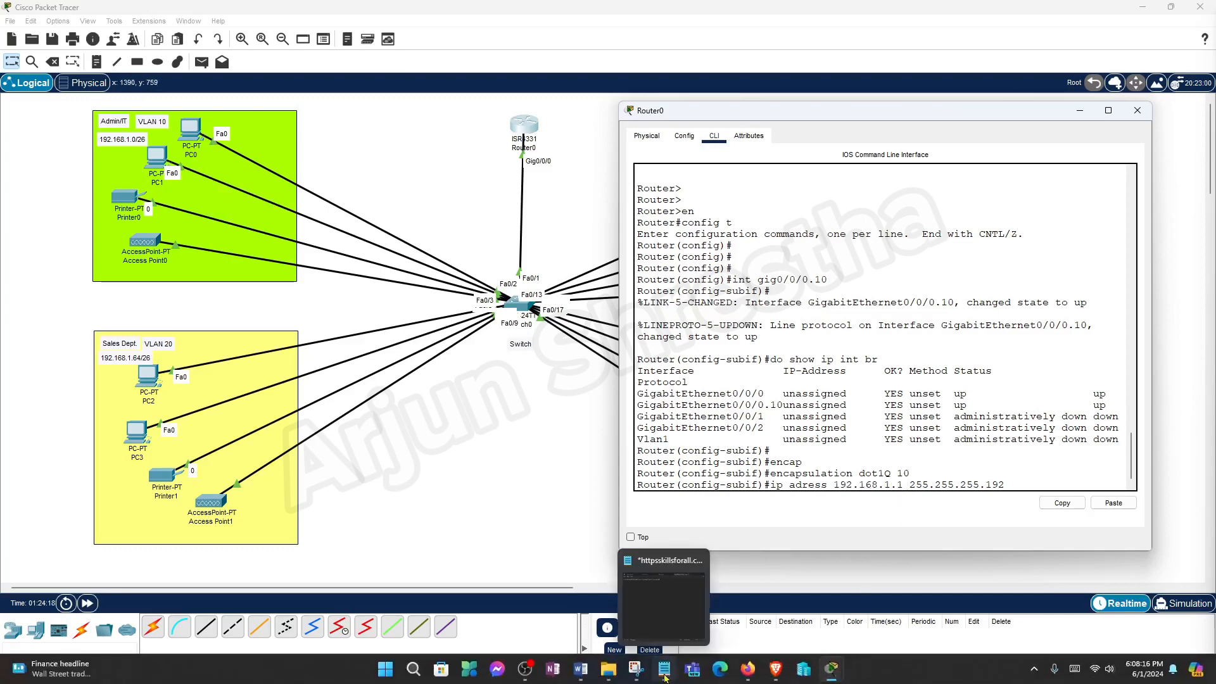
left_click(580, 669)
scroll(446, 435, "up", 10)
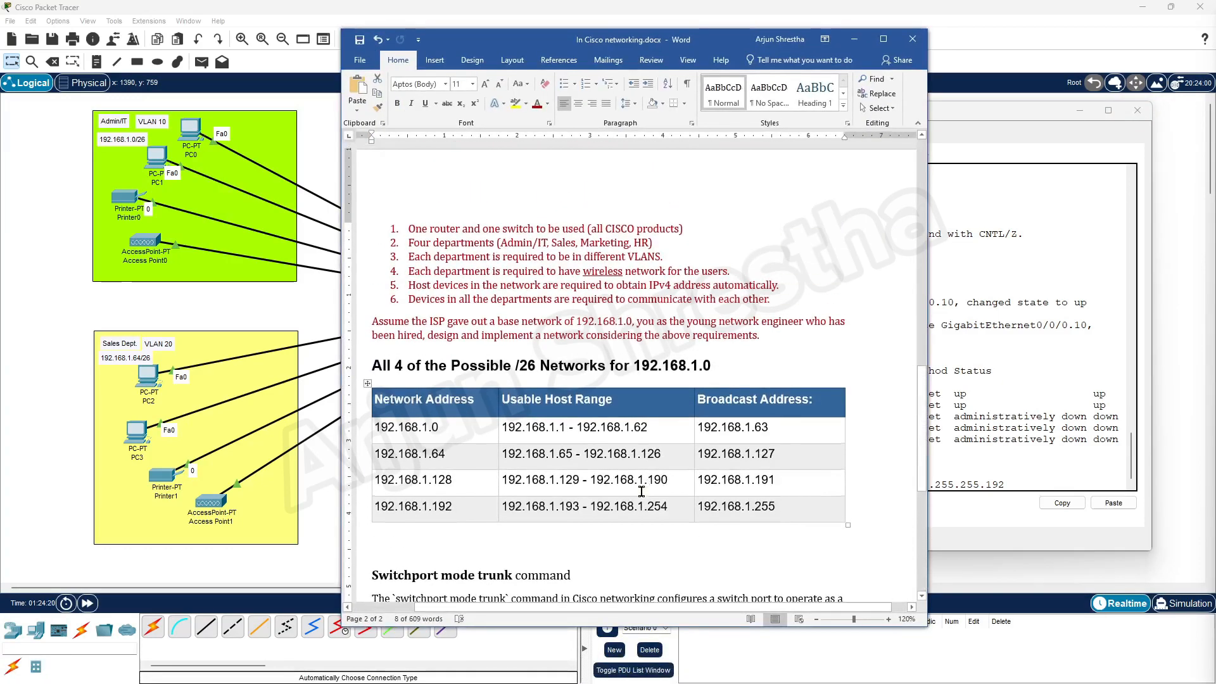
double_click(454, 429)
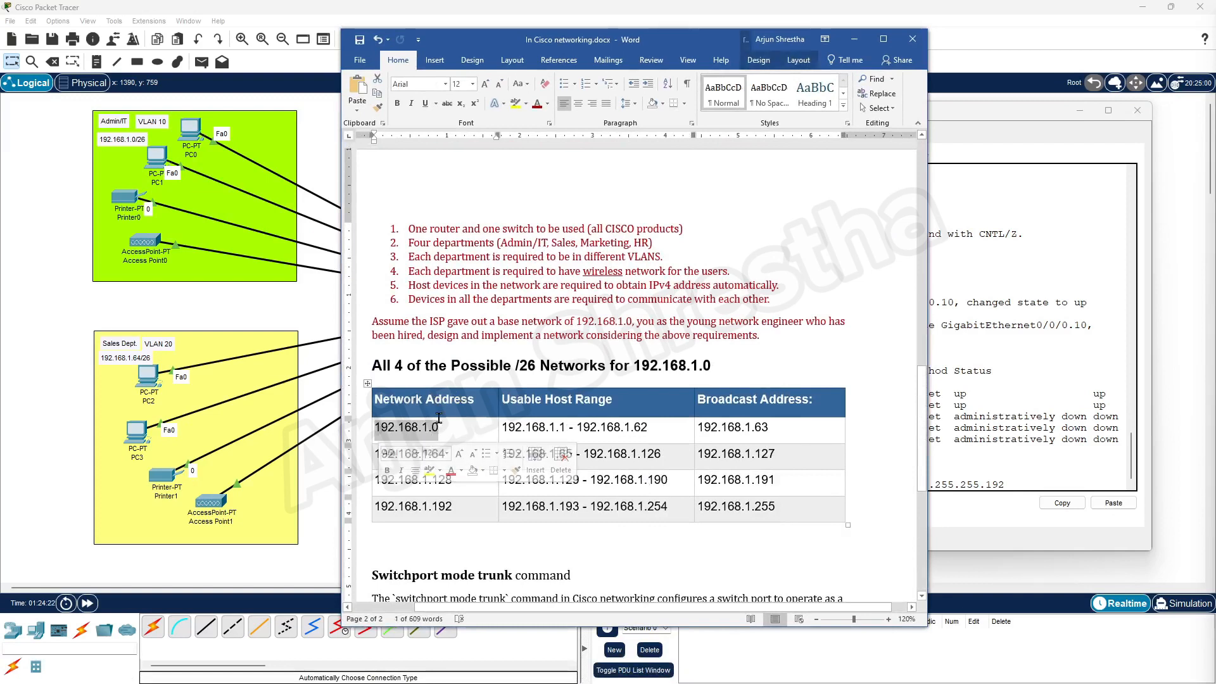
left_click(569, 429)
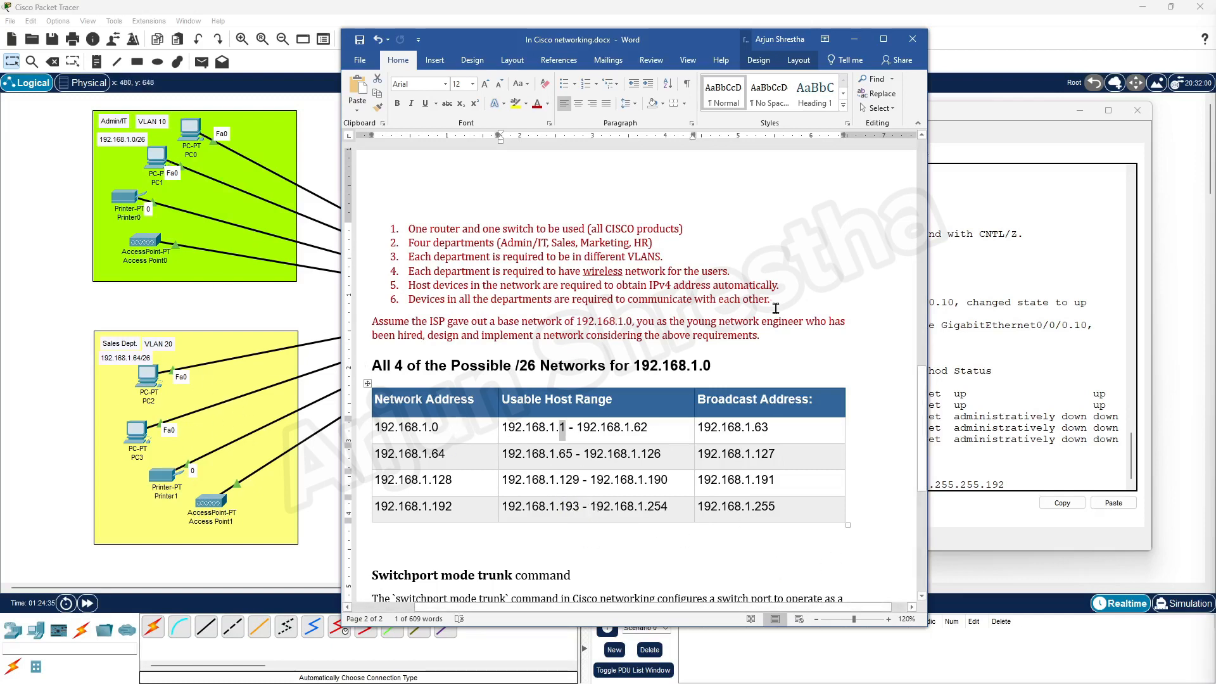
left_click(854, 39)
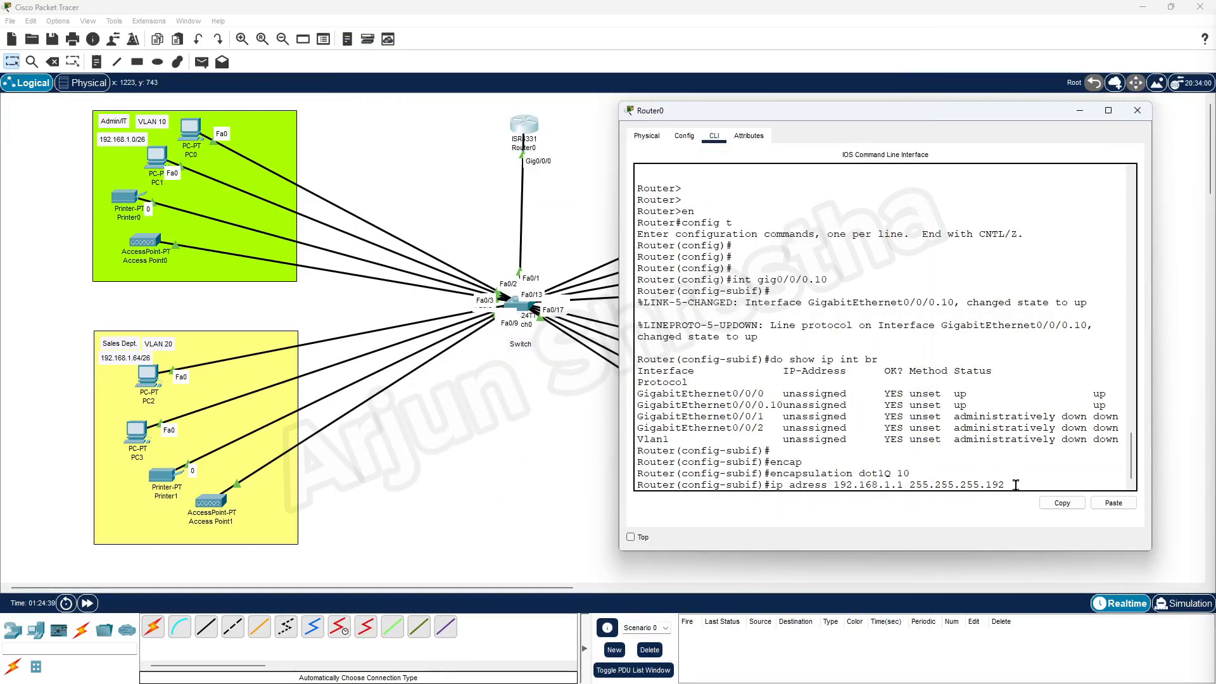
Submit the misspelled command, then apply 'ip address 192.168.1.1 255.255.255.192' to Gig0/0/0.10.
key("Return")
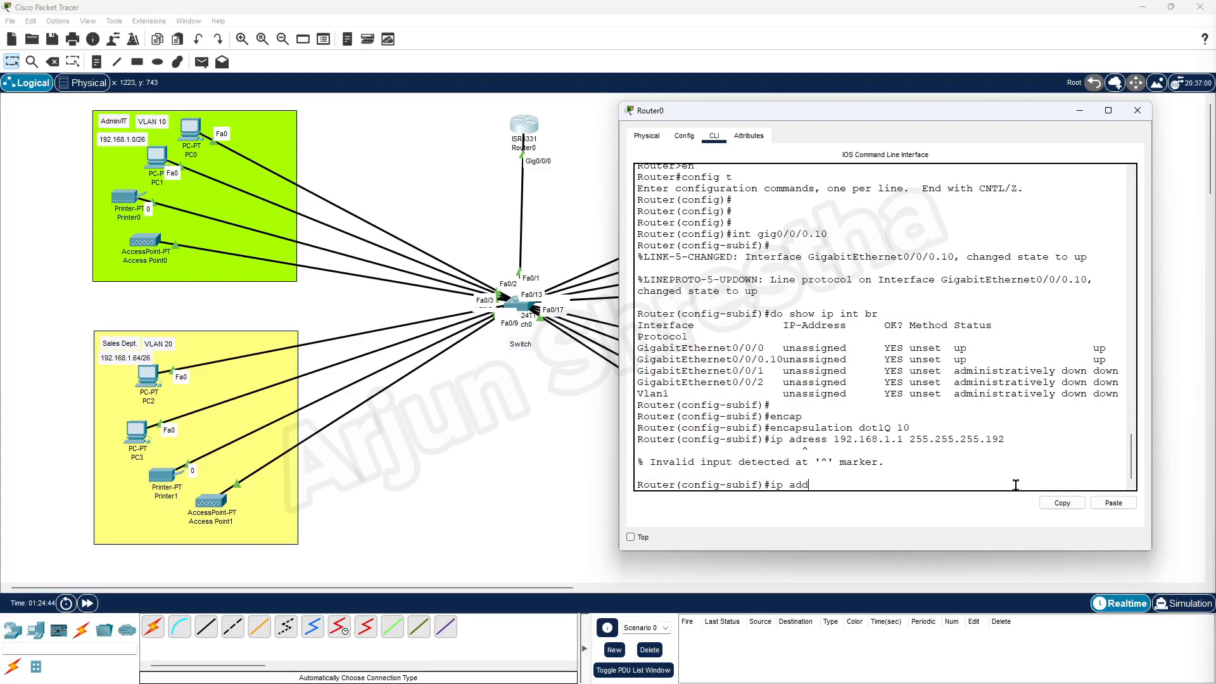
type("ip add")
key("Tab")
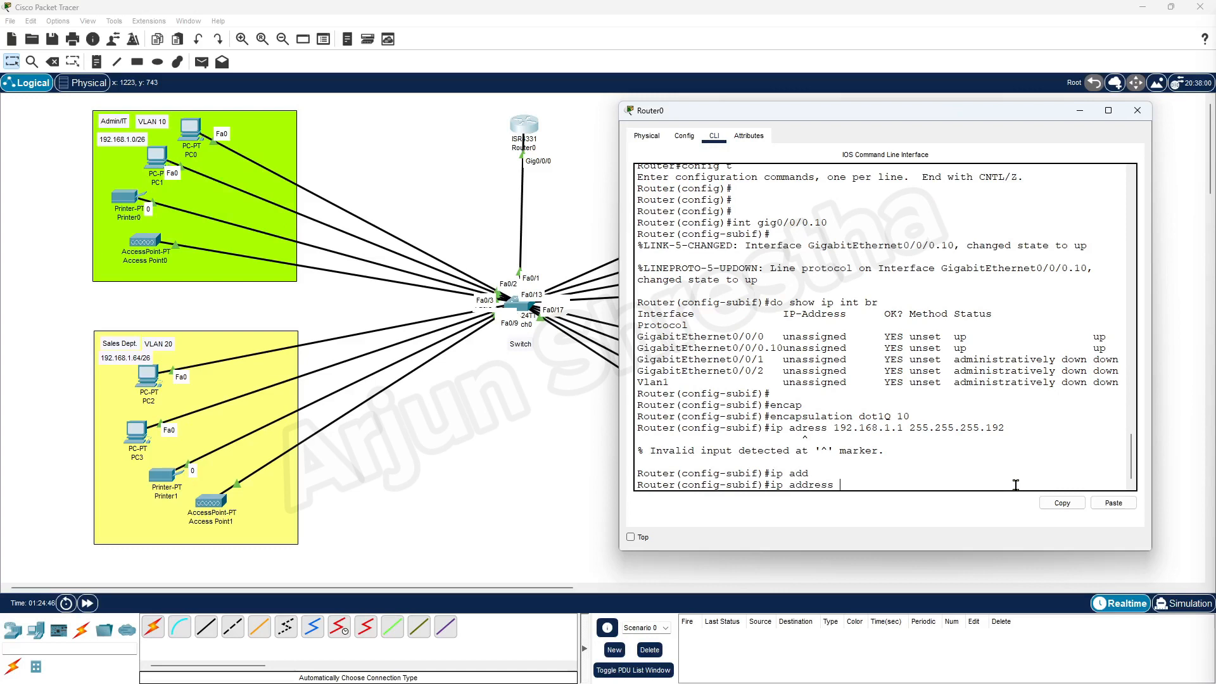
type("192.168.1.1 255.255.255")
key("Return")
key("Return")
key("Return")
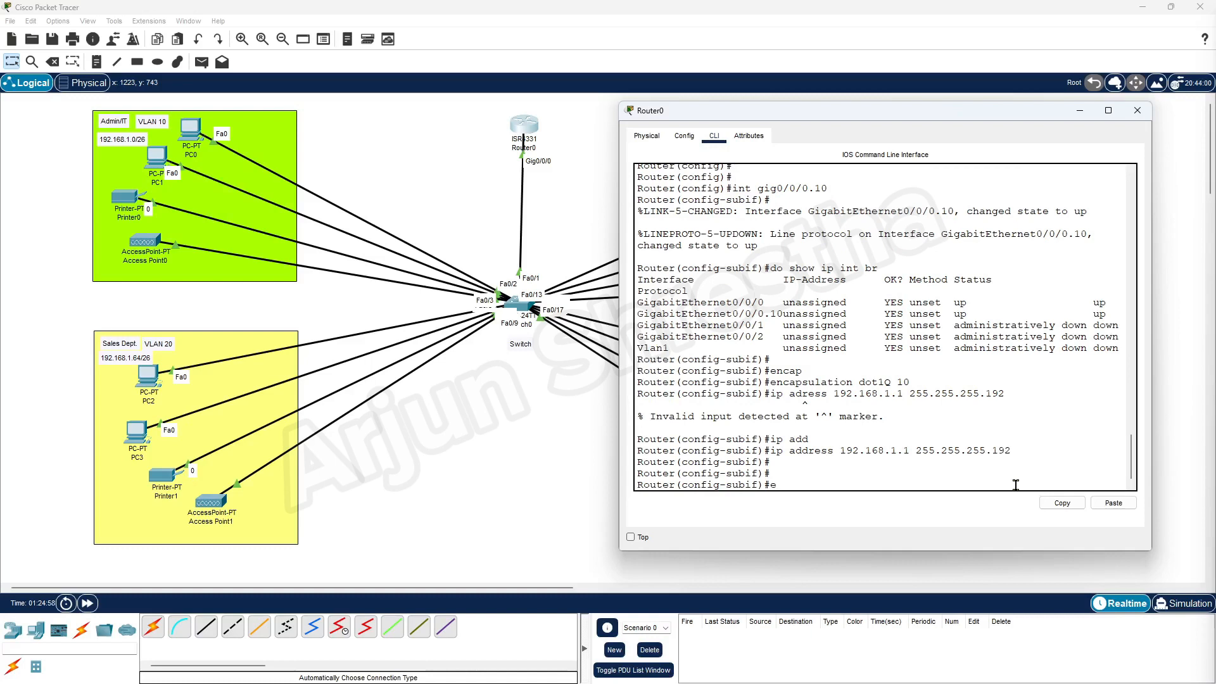
Exit to global configuration with 'ex' and review the earlier gig0/0/0.10 interface command.
type("ex")
key("Return")
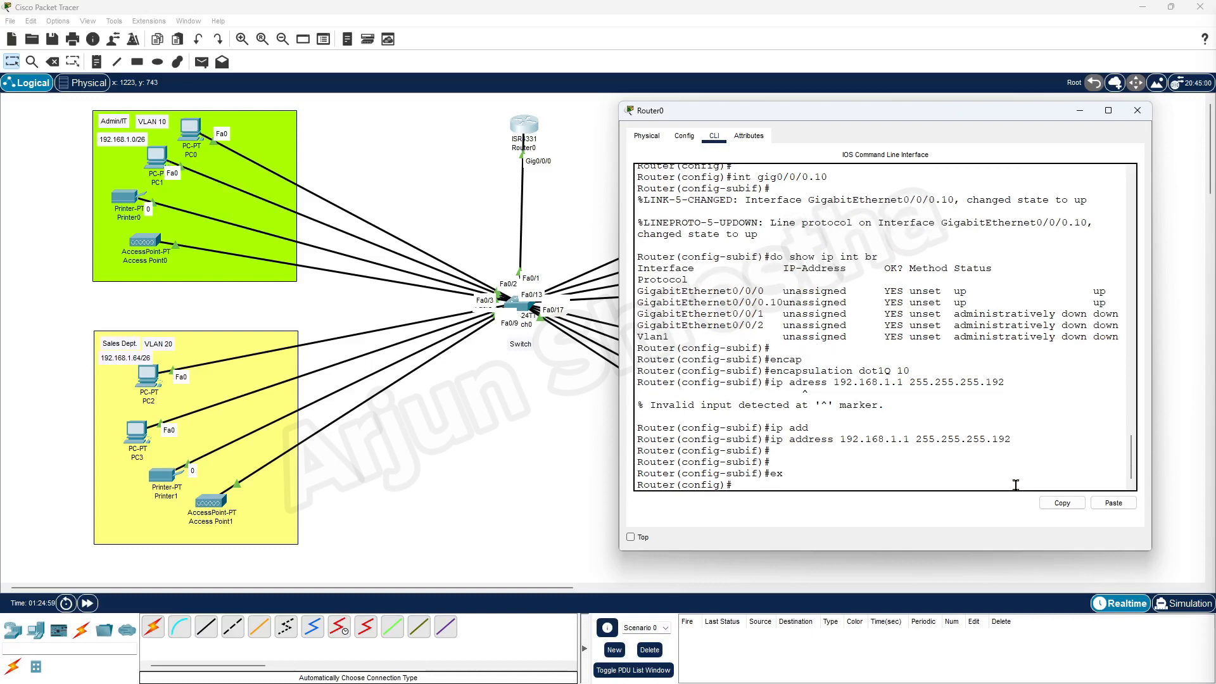
key("Return")
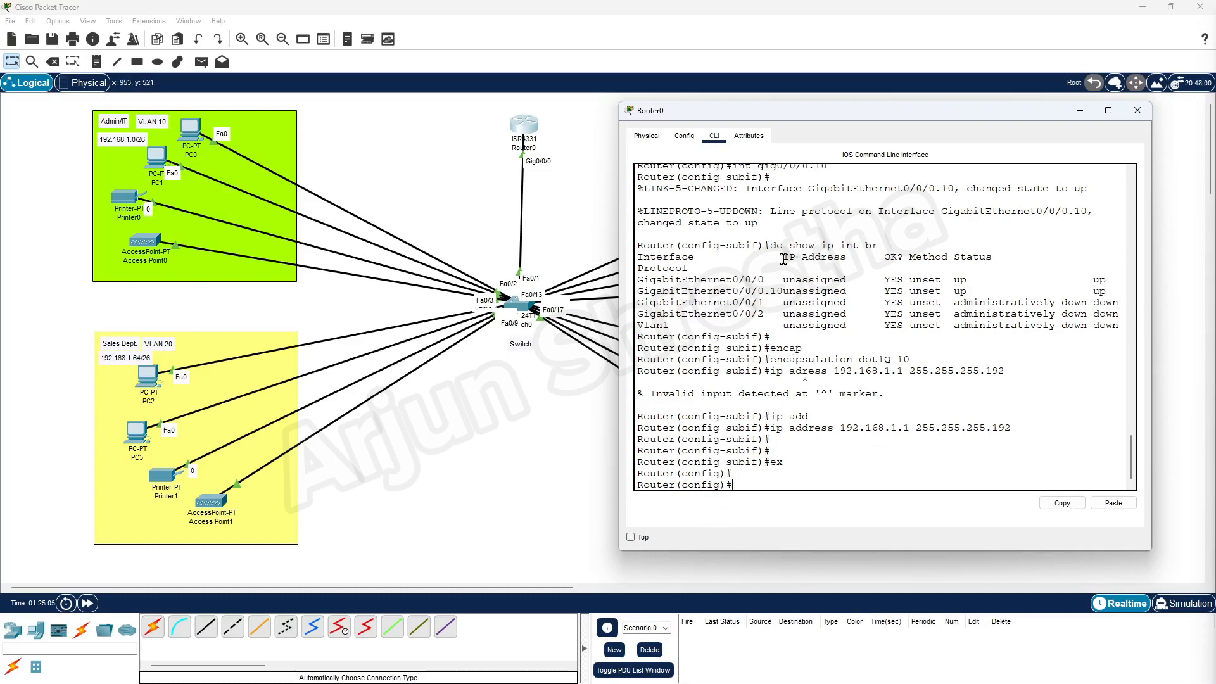
scroll(916, 339, "up", 2)
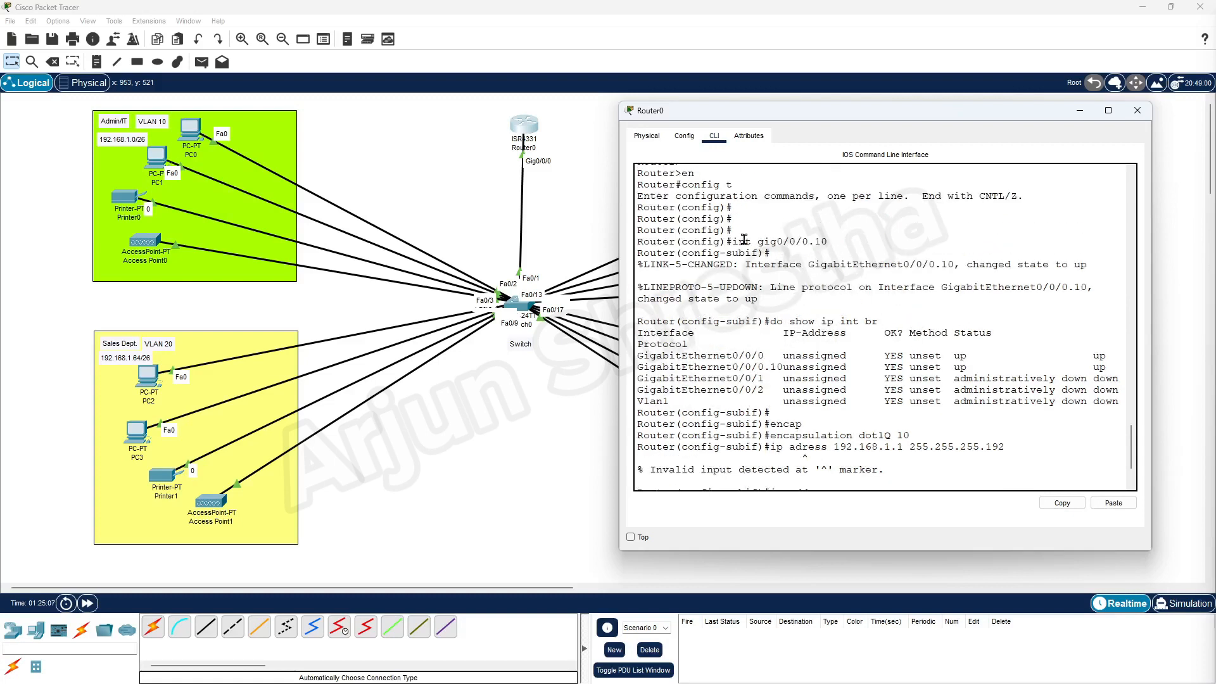
left_click_drag(733, 242, 821, 240)
left_click(834, 241)
left_click_drag(833, 241, 750, 243)
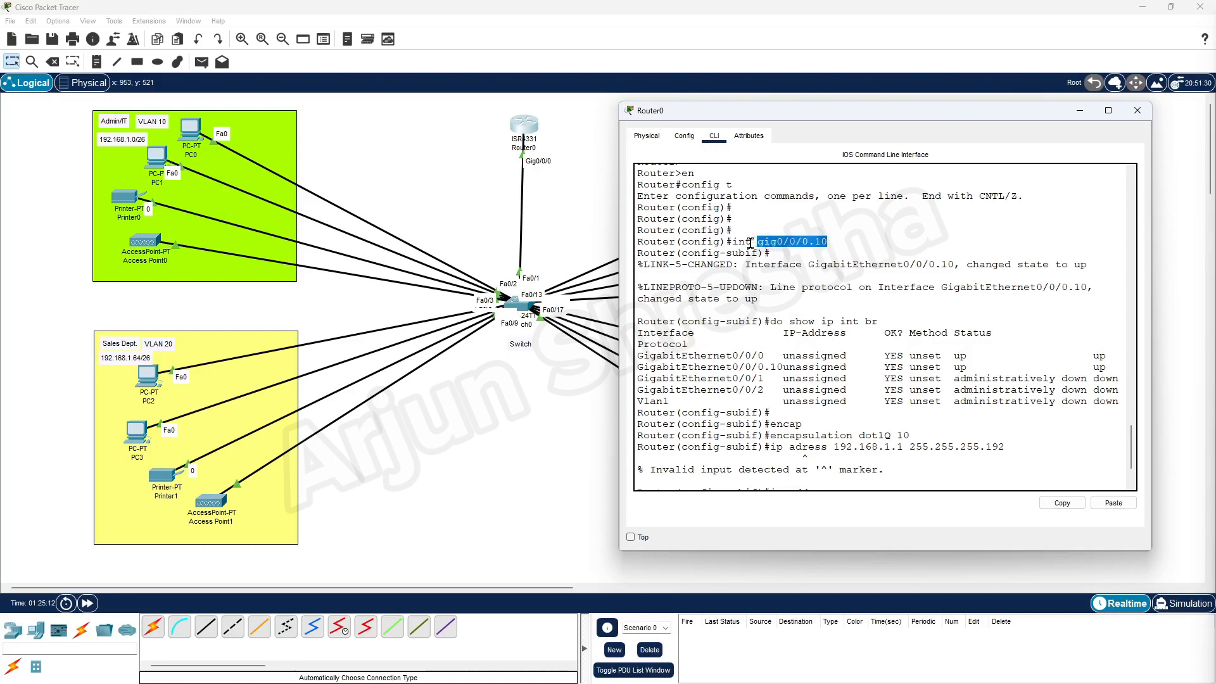
scroll(760, 488, "down", 2)
left_click(759, 486)
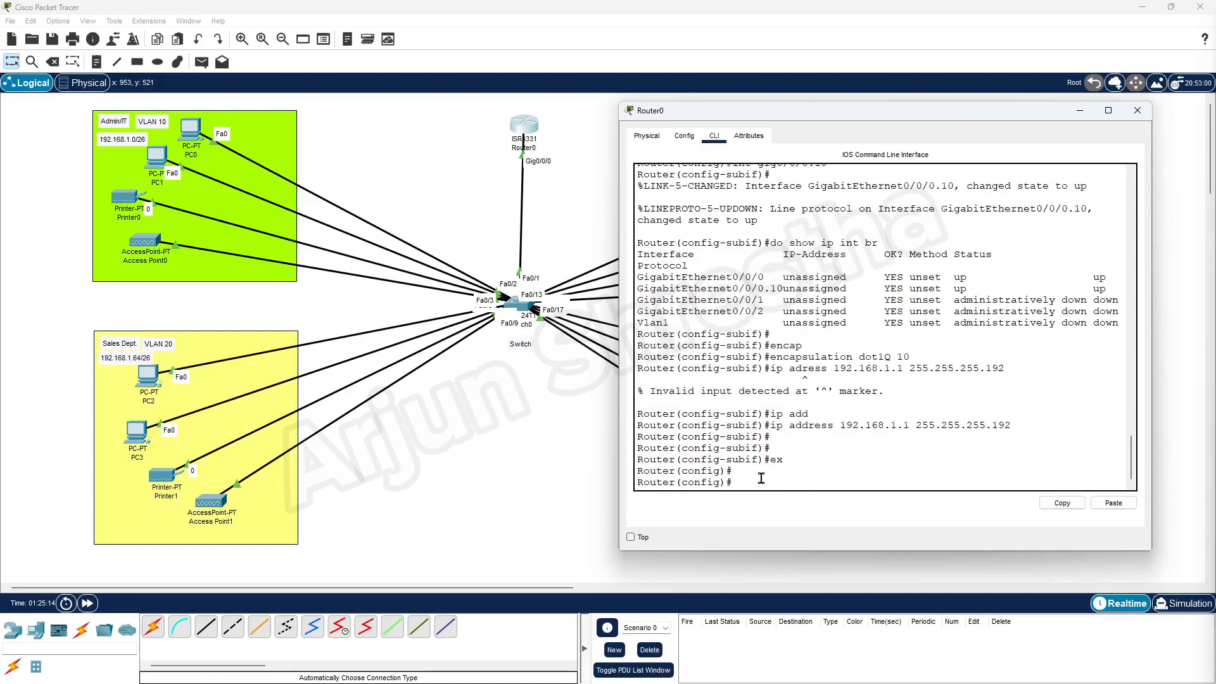
Create subinterface gig0/0/0.20 and run 'do show ip int br' to confirm .10 holds 192.168.1.1.
type("int gig0/0/0.20")
key("Return")
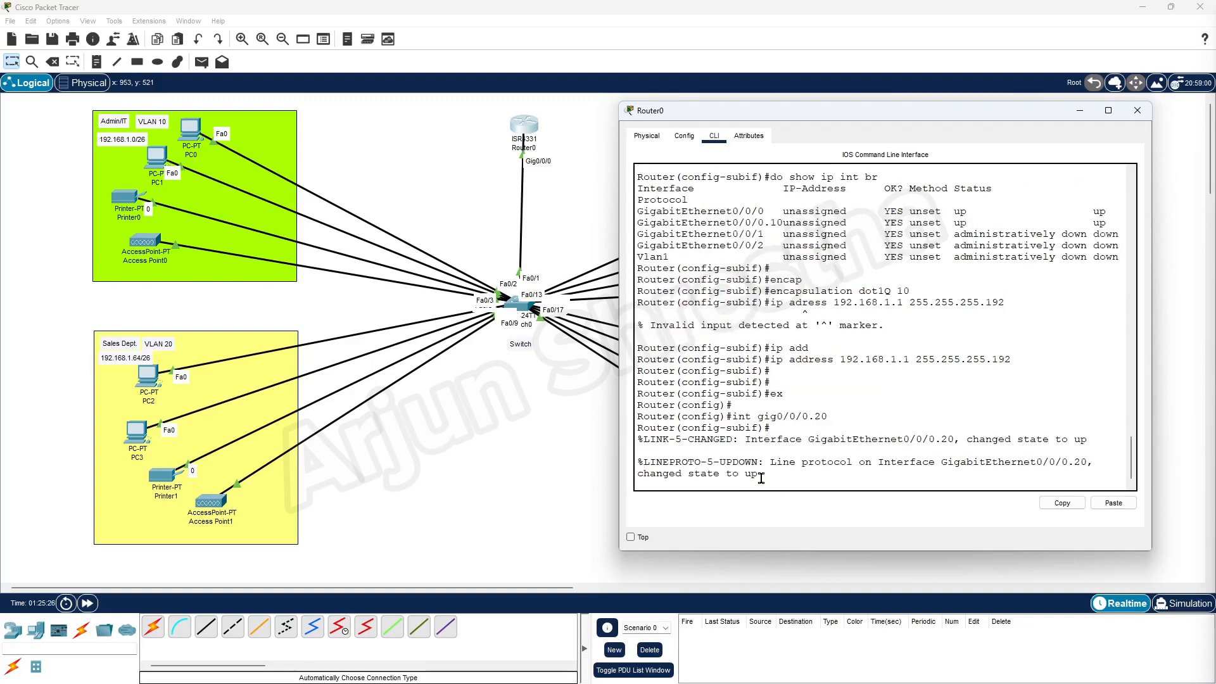
key("Return")
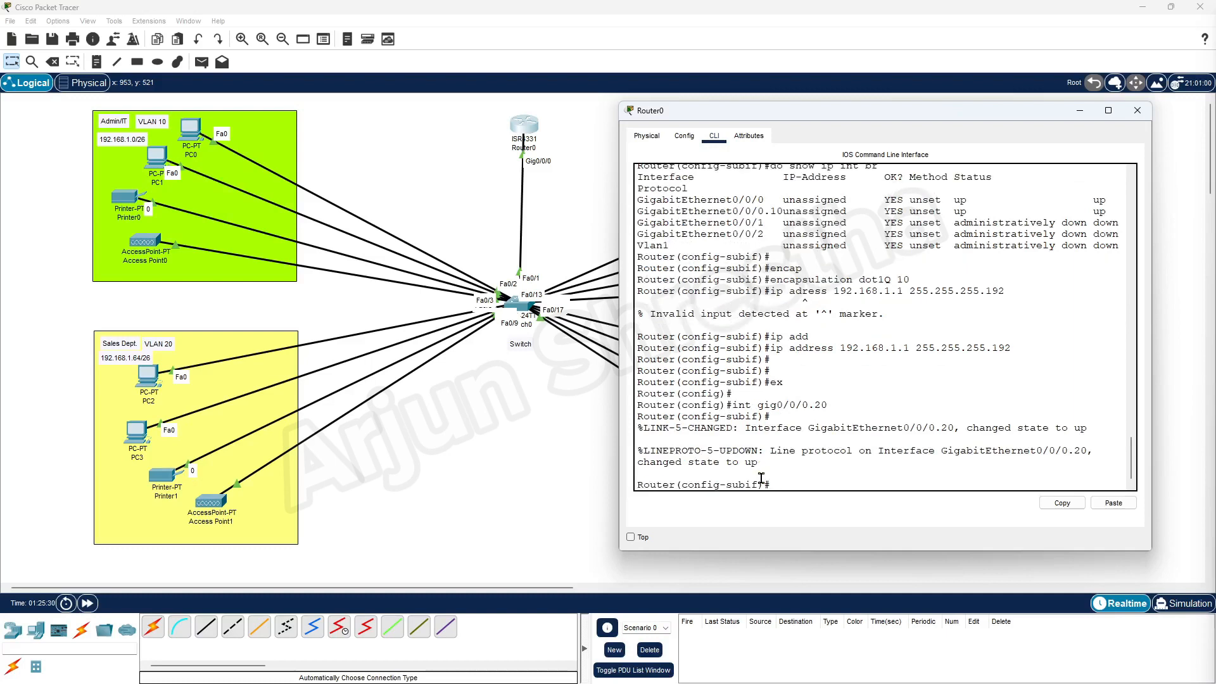
key("Up")
key("Up")
key("Up")
key("Up")
key("Up")
key("Up")
key("Return")
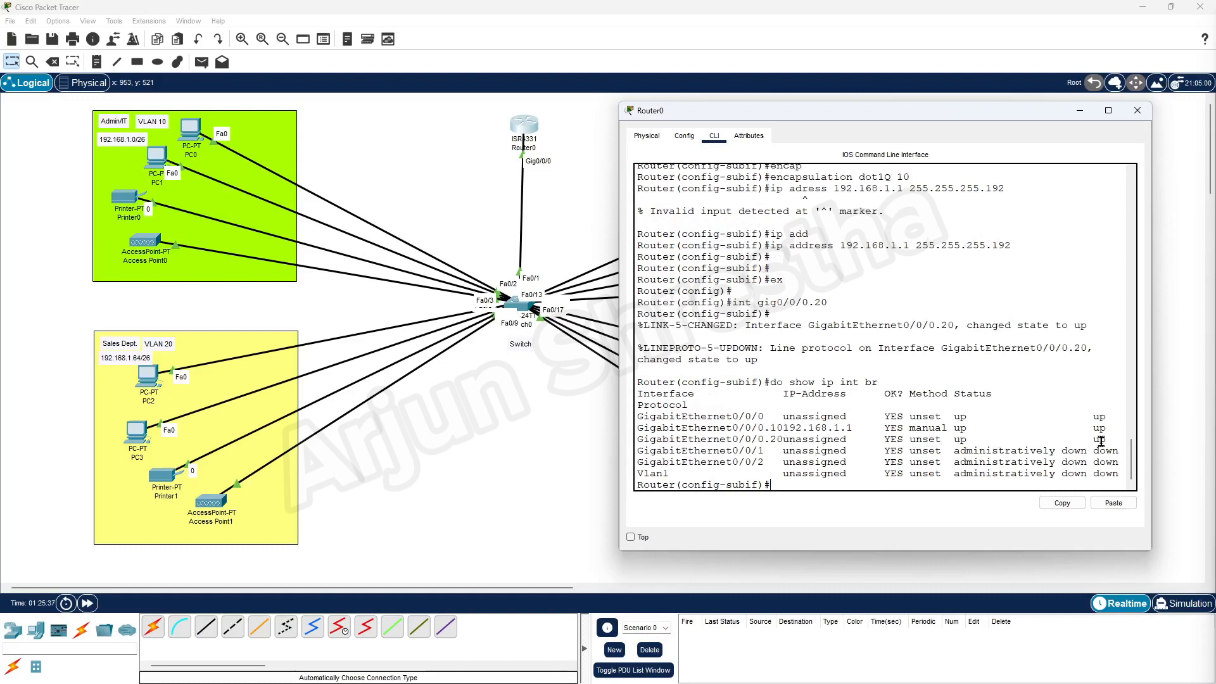
left_click_drag(879, 382, 771, 384)
left_click(789, 480)
key("Return")
key("Return")
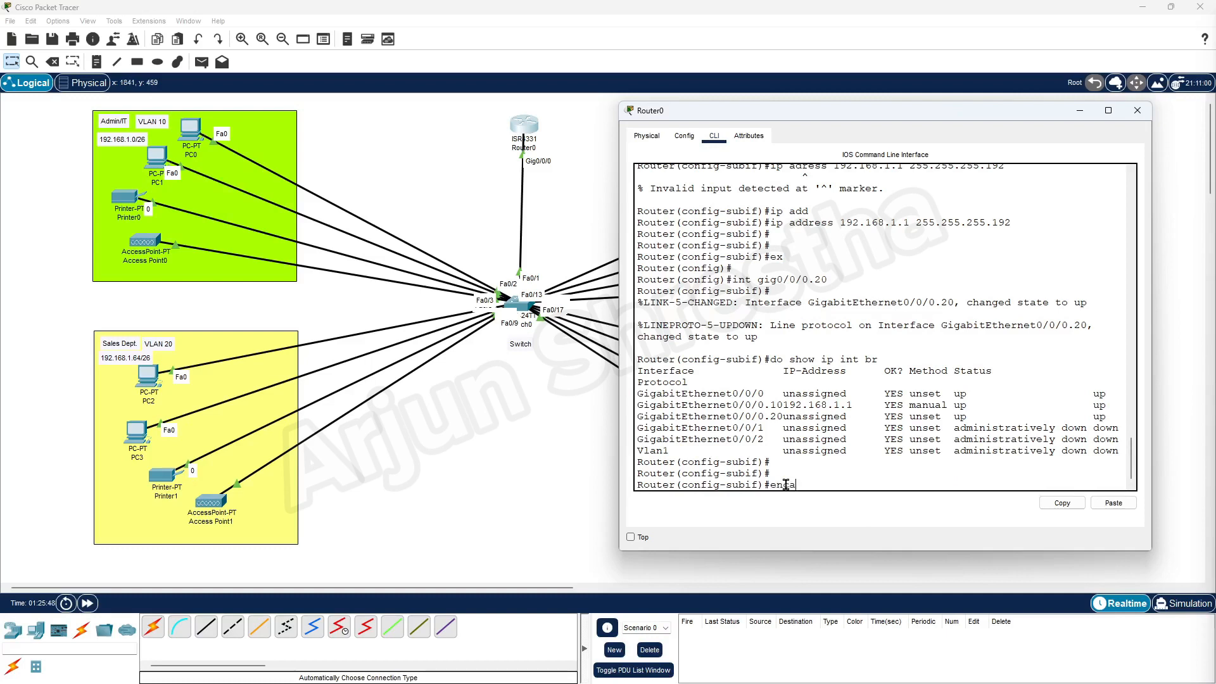
Set 'encapsulation dot1Q 20' and begin typing 'ip address 192.168.1.'.
key("Tab")
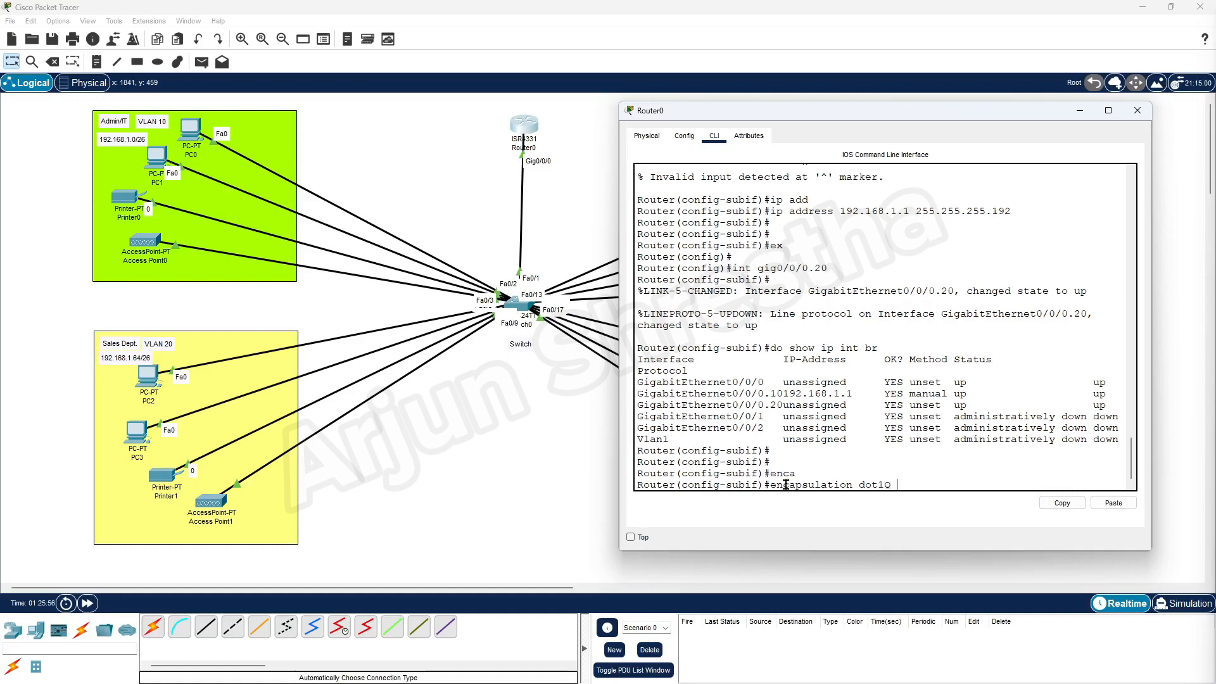
key("Return")
key("Return")
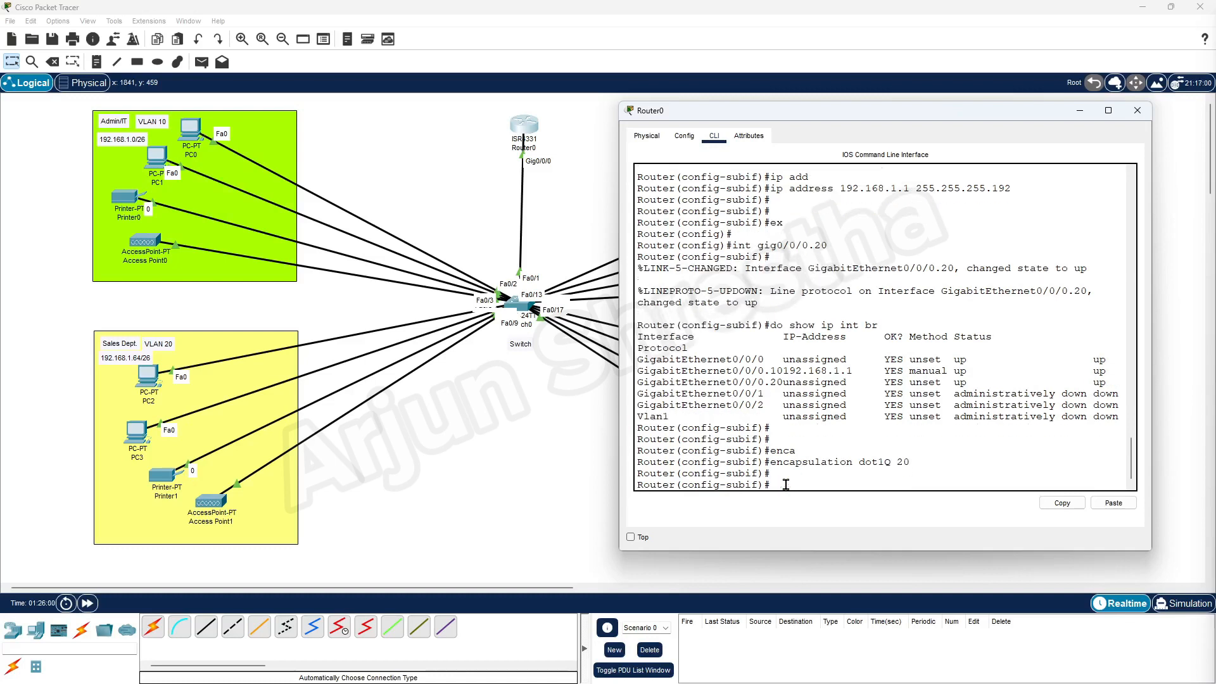
type("ip addr")
key("Tab")
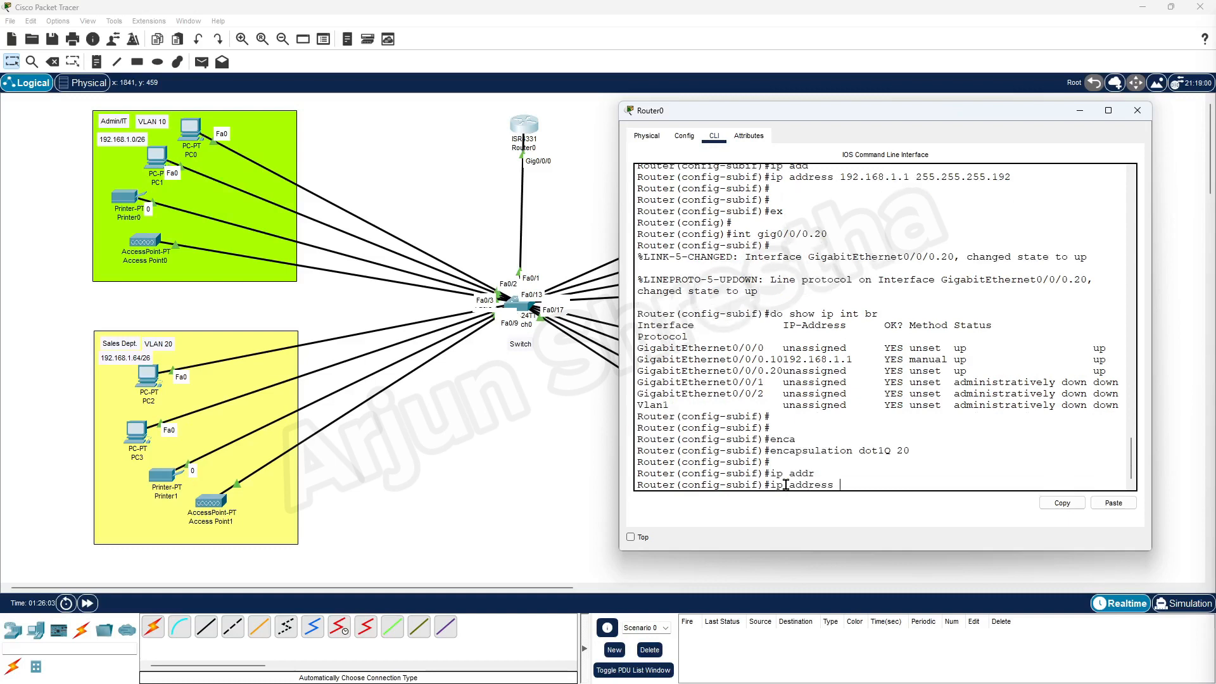
type("192.168.1.")
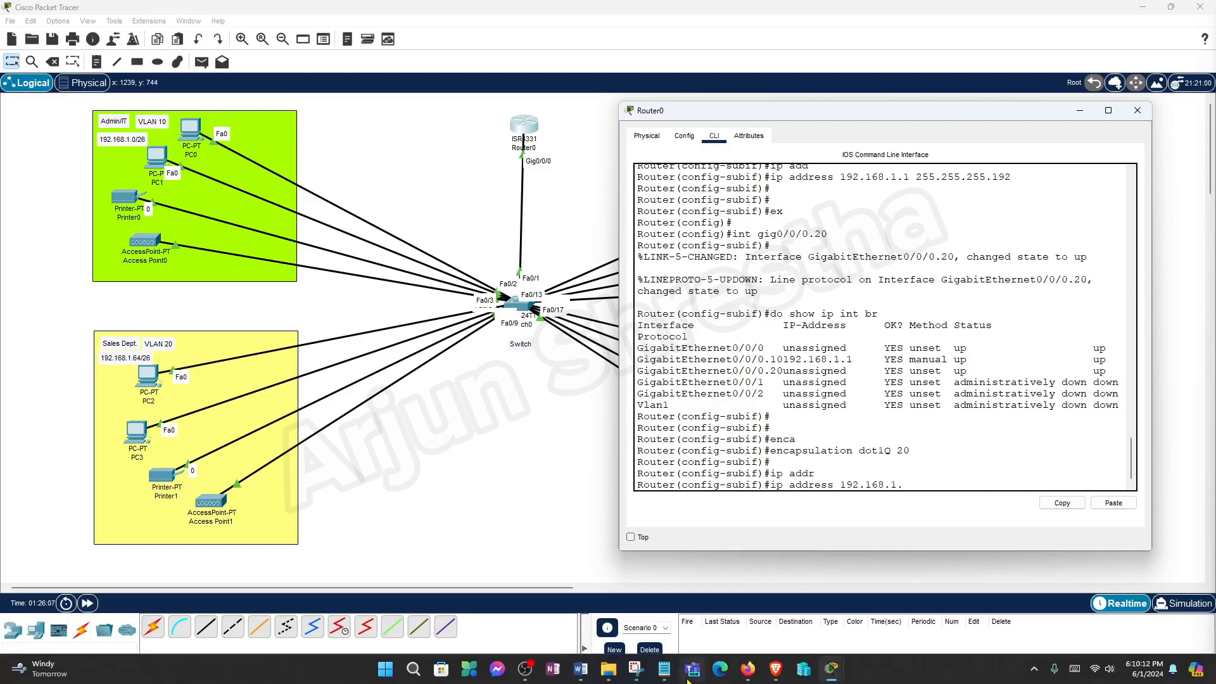
Check the notes, then apply 192.168.1.65 255.255.255.192 to Gig0/0/0.20.
left_click(575, 670)
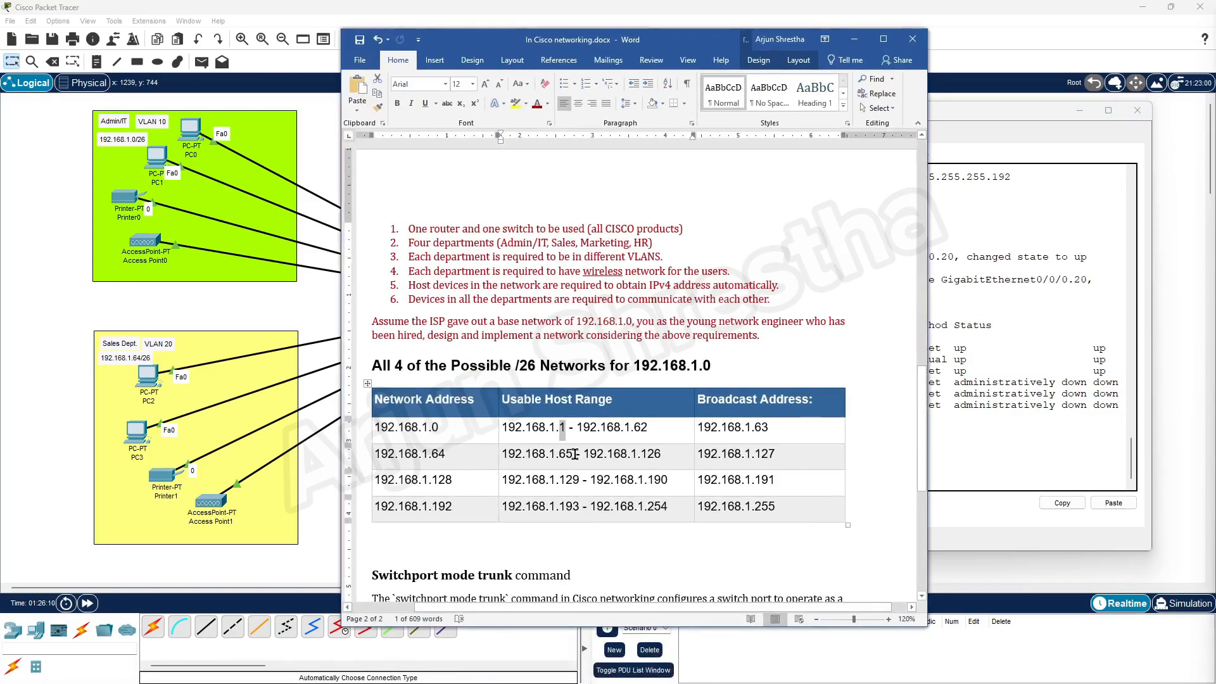
left_click(984, 459)
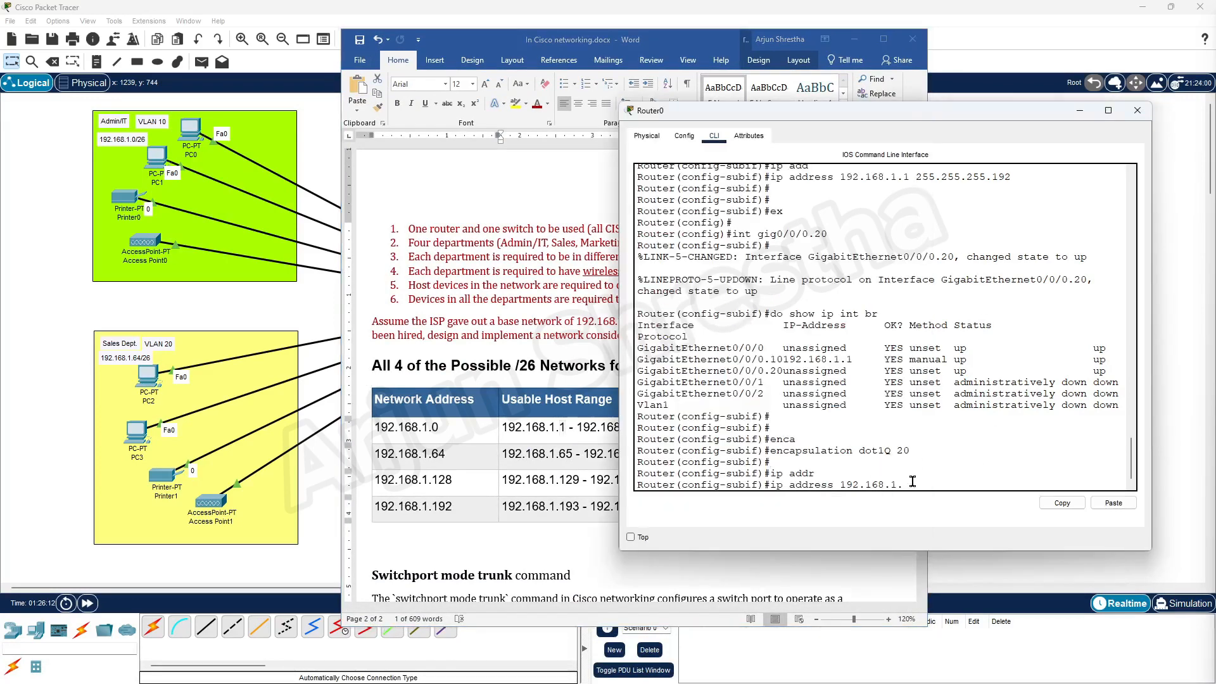
type("65 2")
type("55.255.255.192")
key("Return")
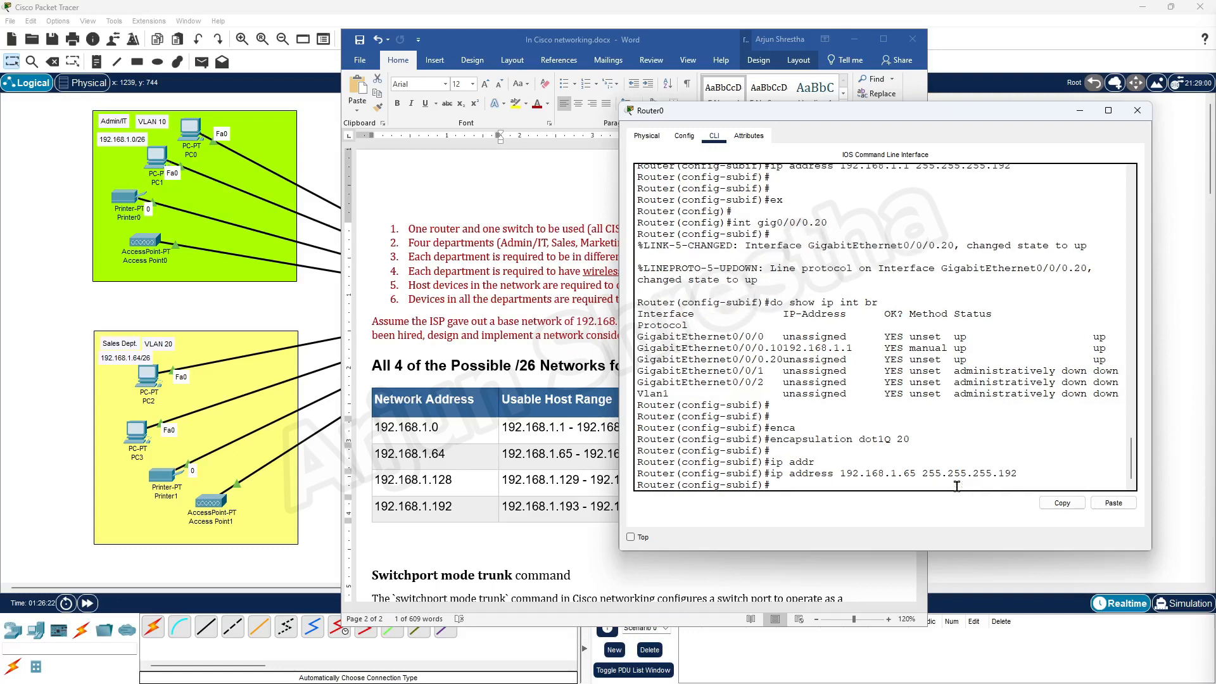
key("Return")
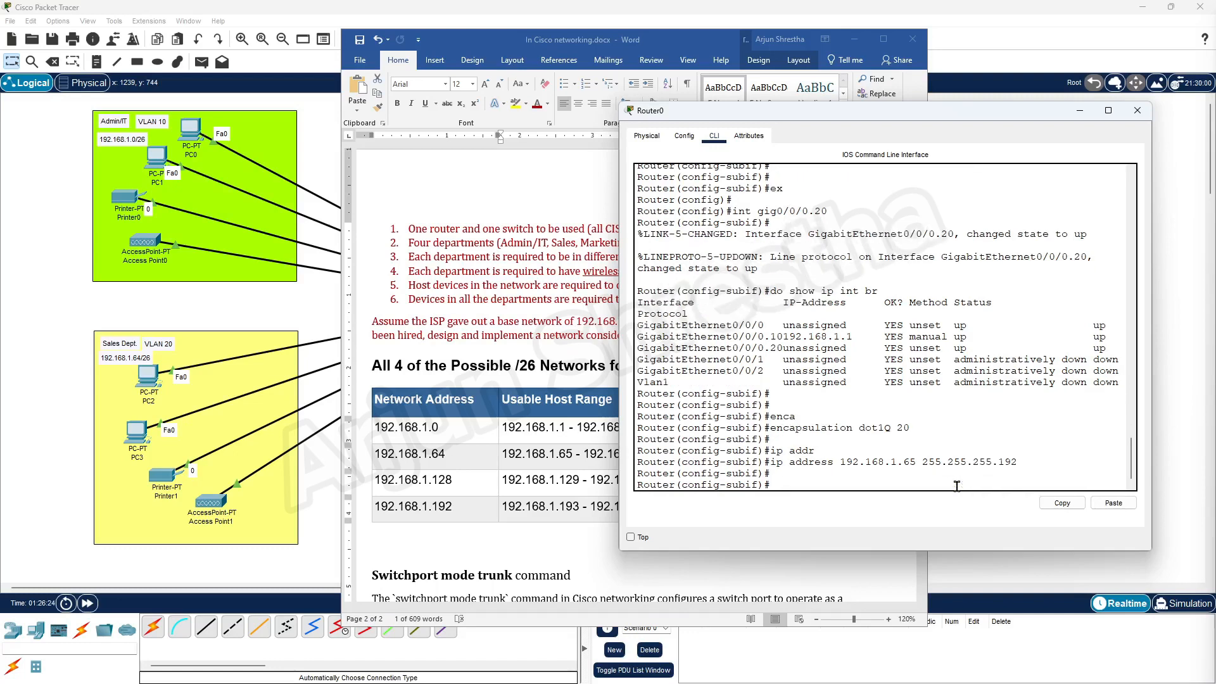
Exit to global configuration and edit the recalled command into 'int gig0/0/0.30'.
type("ex")
key("Return")
key("Return")
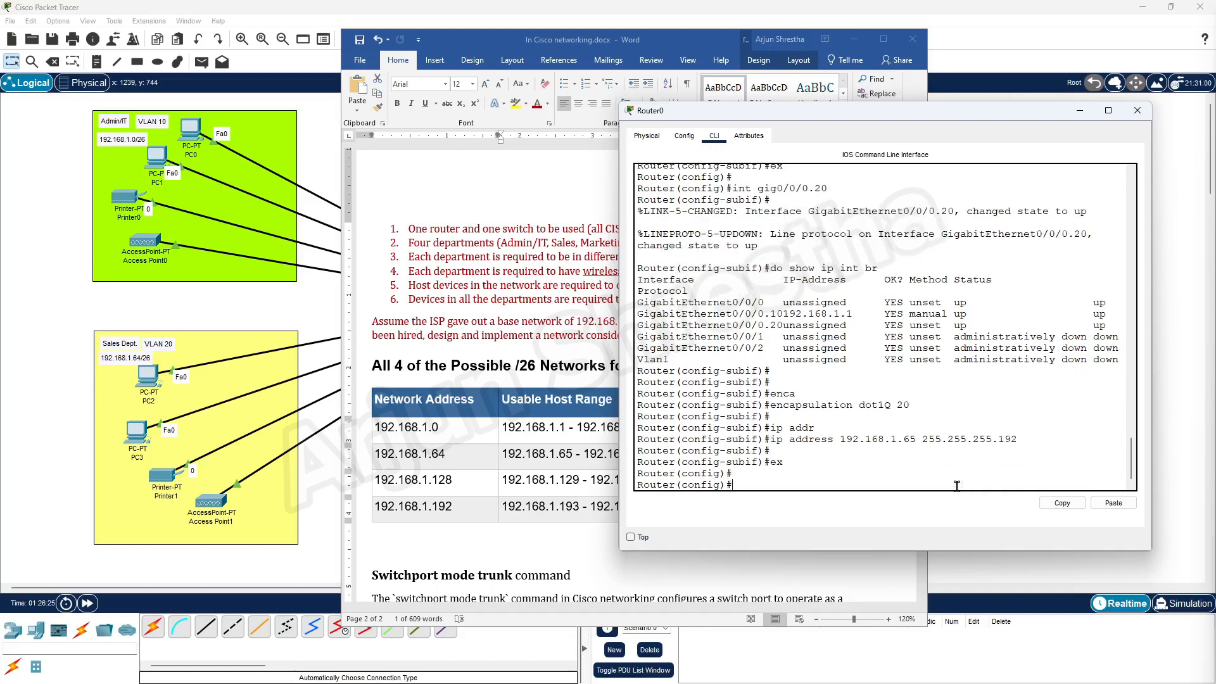
key("Up")
key("Up")
key("Up")
key("Up")
key("Up")
key("Up")
key("BackSpace")
key("BackSpace")
type("30")
Minimize Word, move the Router0 console left, and rerun 'do show ip int br'.
left_click(851, 41)
left_click_drag(792, 111, 346, 108)
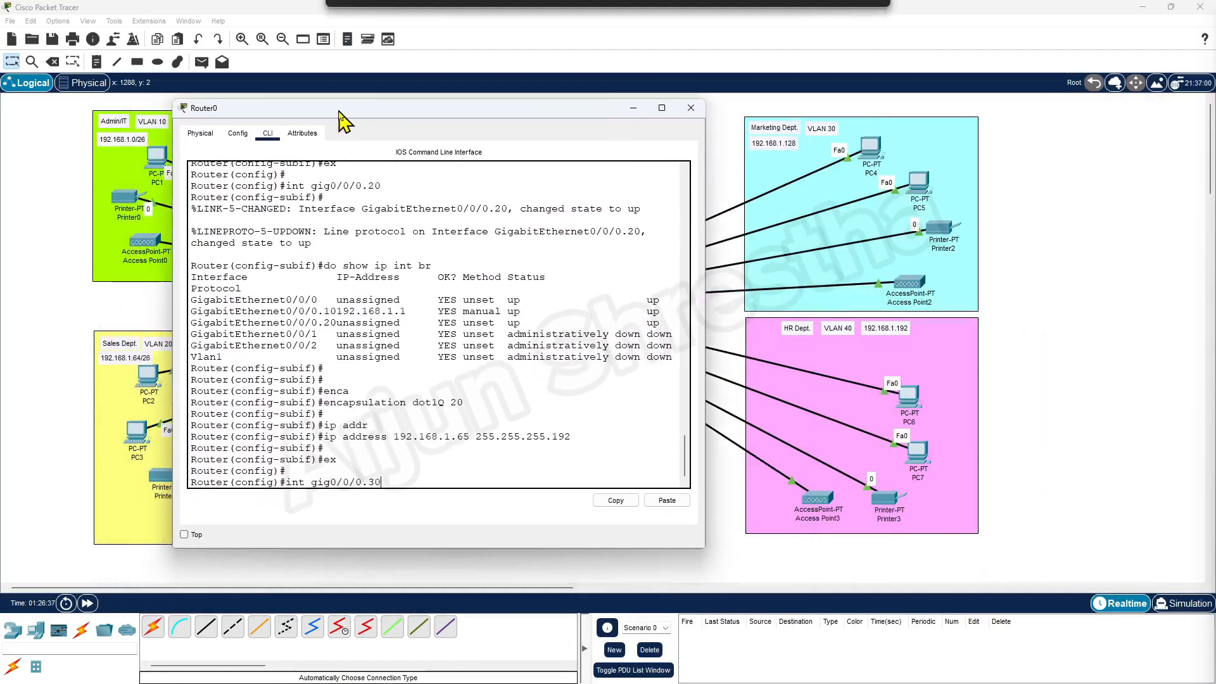
left_click_drag(407, 477, 426, 475)
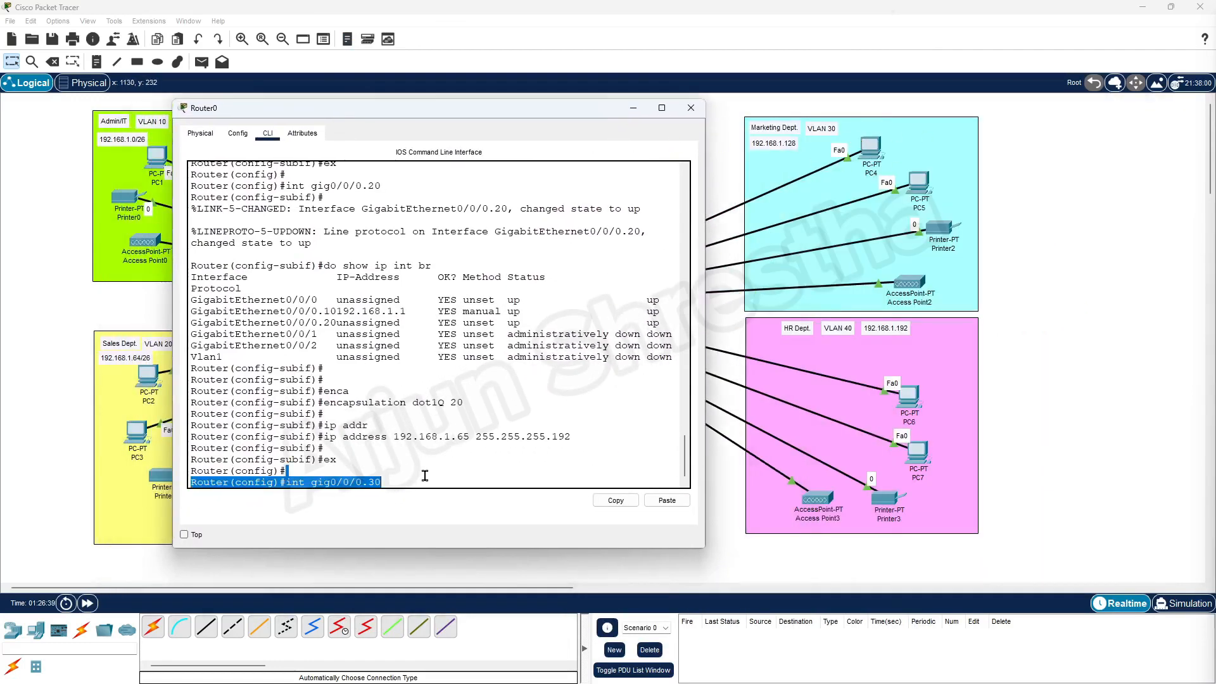
left_click(427, 475)
key("Down")
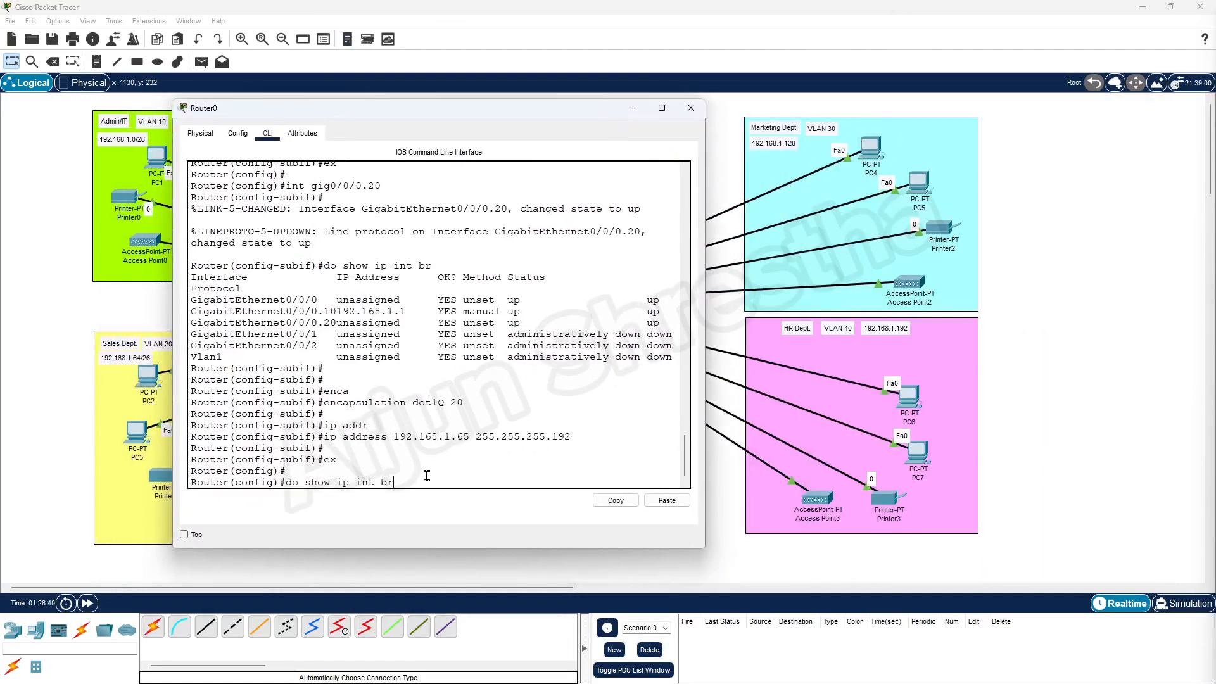
key("Return")
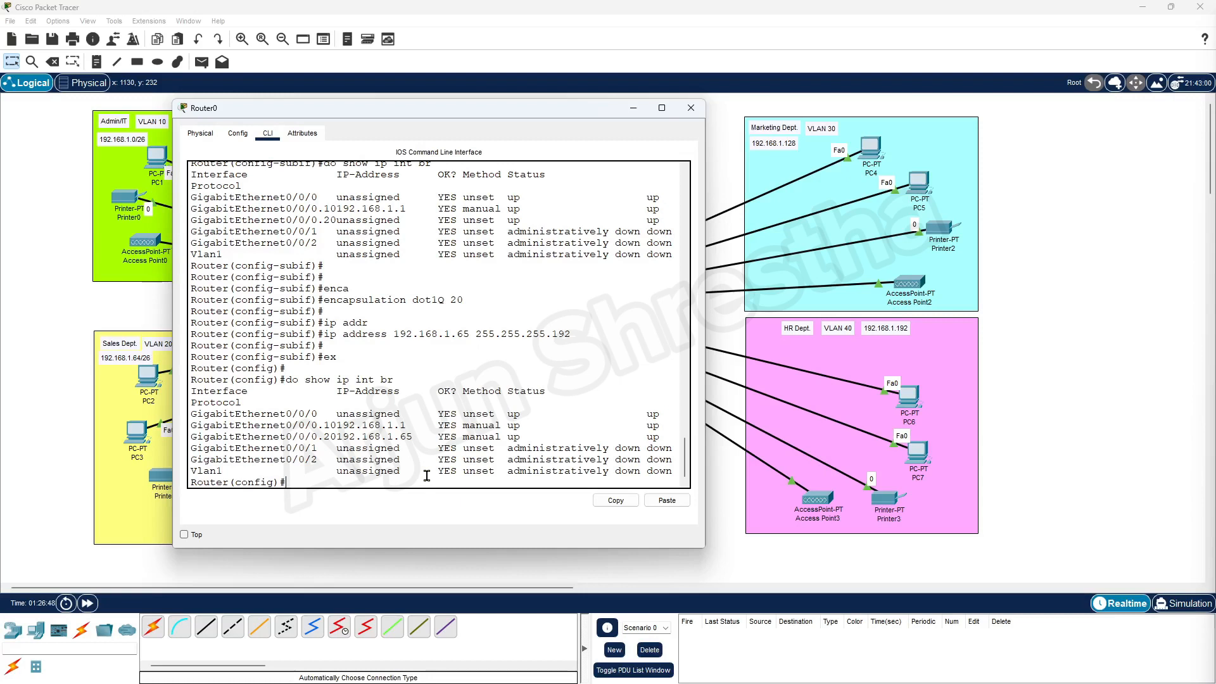
key("Up")
key("Down")
Enter subinterface gig0/0/0.30 and confirm it is up with 'do show ip int br'.
type("int gig0/0/0.30")
key("Return")
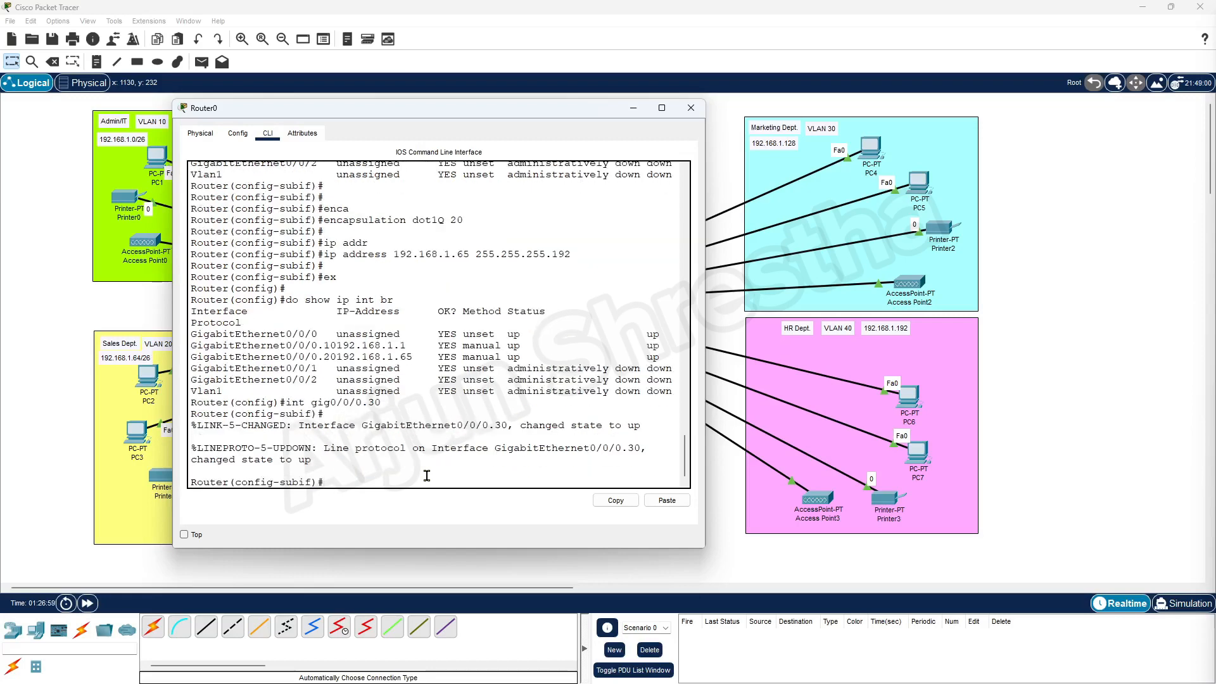
type("do show ip int br")
key("Return")
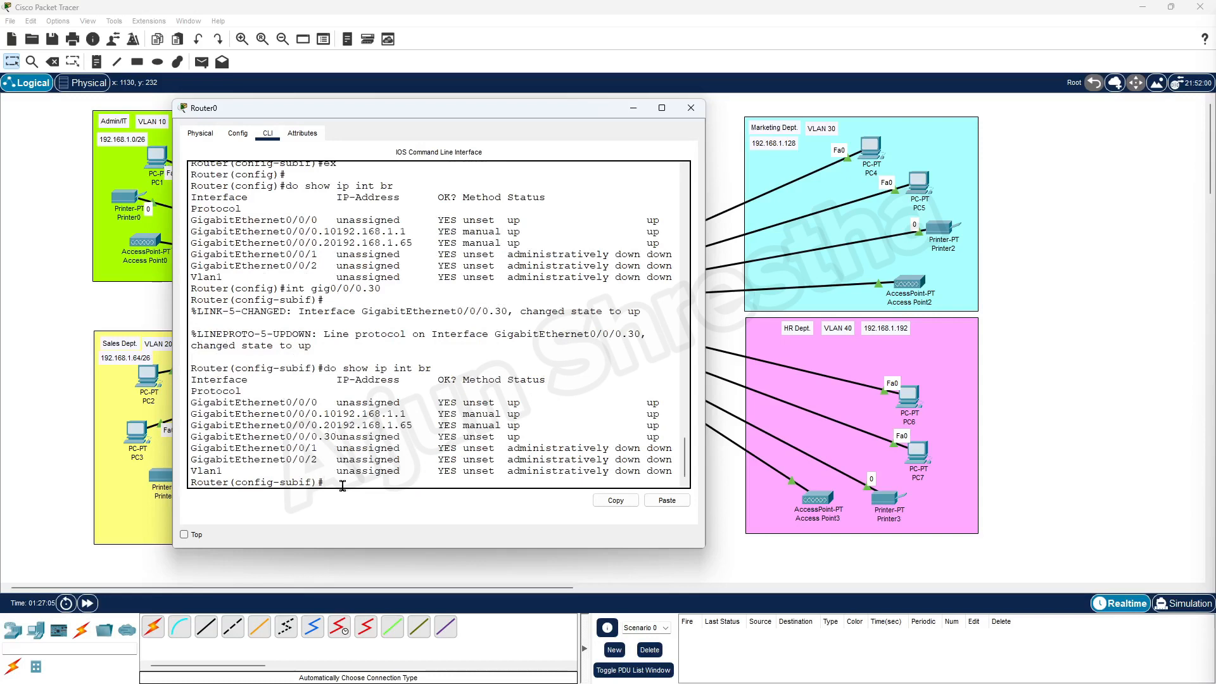
key("Return")
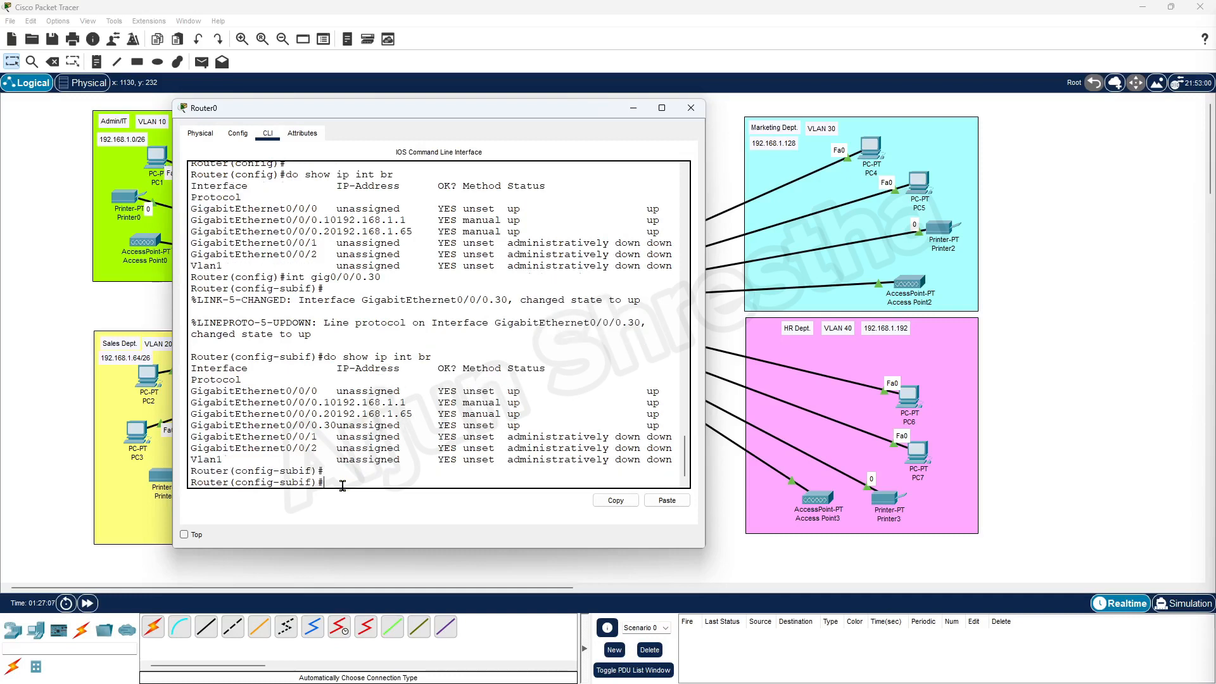
Tag Gig0/0/0.30 with 'encapsulation dot1Q 30' by editing the recalled command.
key("Up")
key("Up")
key("Up")
key("Up")
key("Up")
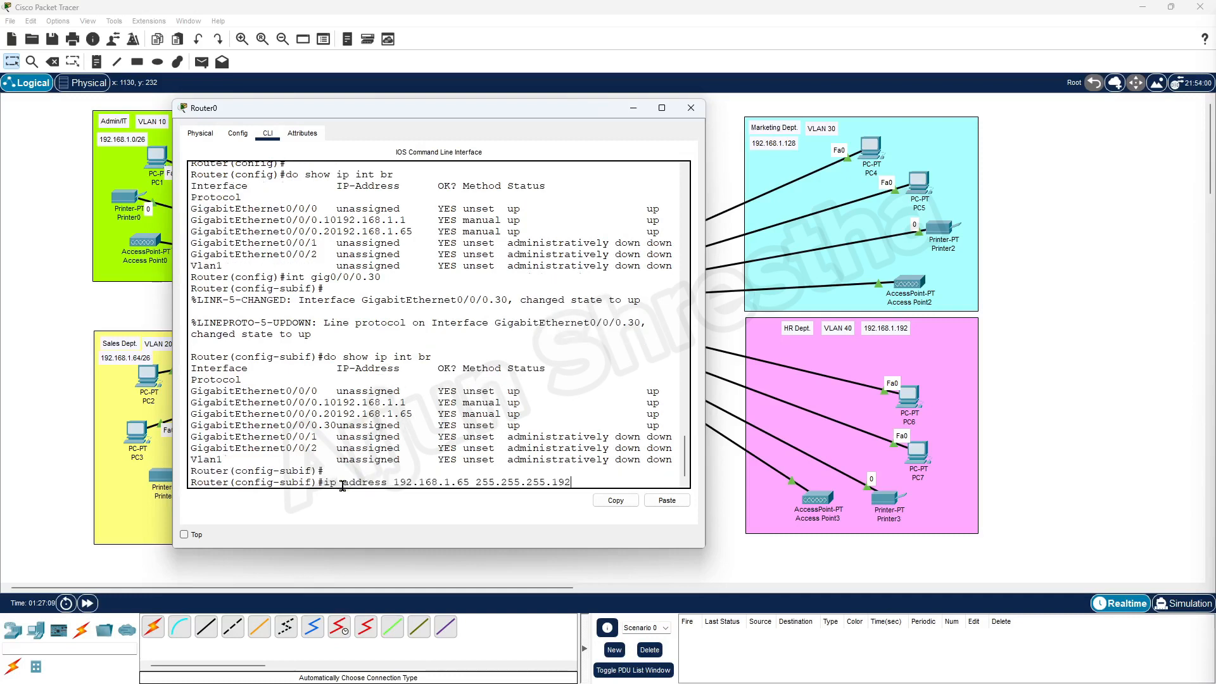
key("Up")
key("BackSpace")
key("BackSpace")
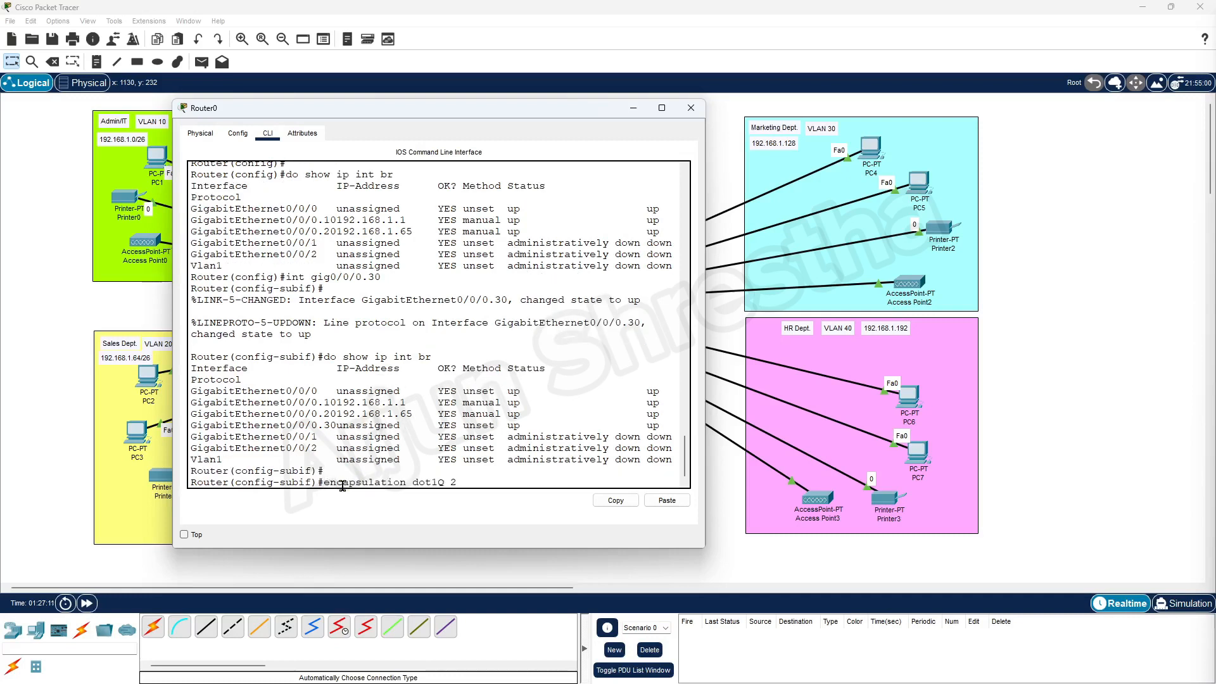
type("30")
key("Return")
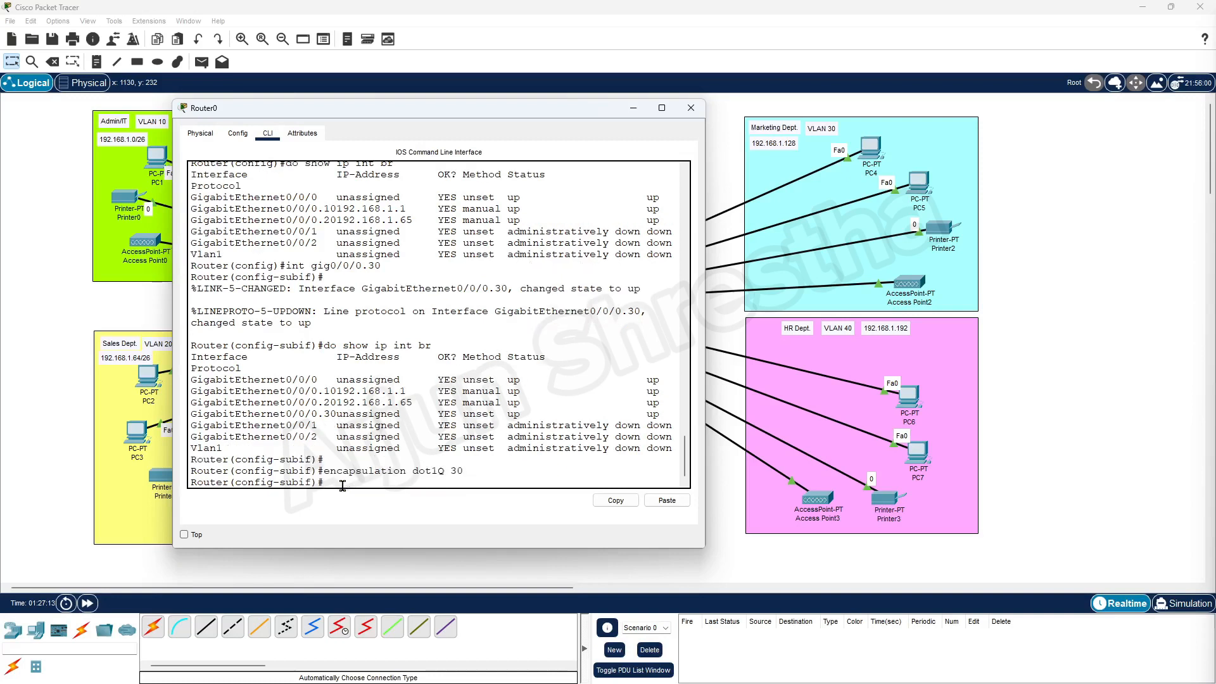
key("Return")
Apply 192.168.1.129 255.255.255.192 to Gig0/0/0.30 after checking the subnet table.
key("Up")
key("Up")
key("Up")
key("Up")
key("Up")
key("Up")
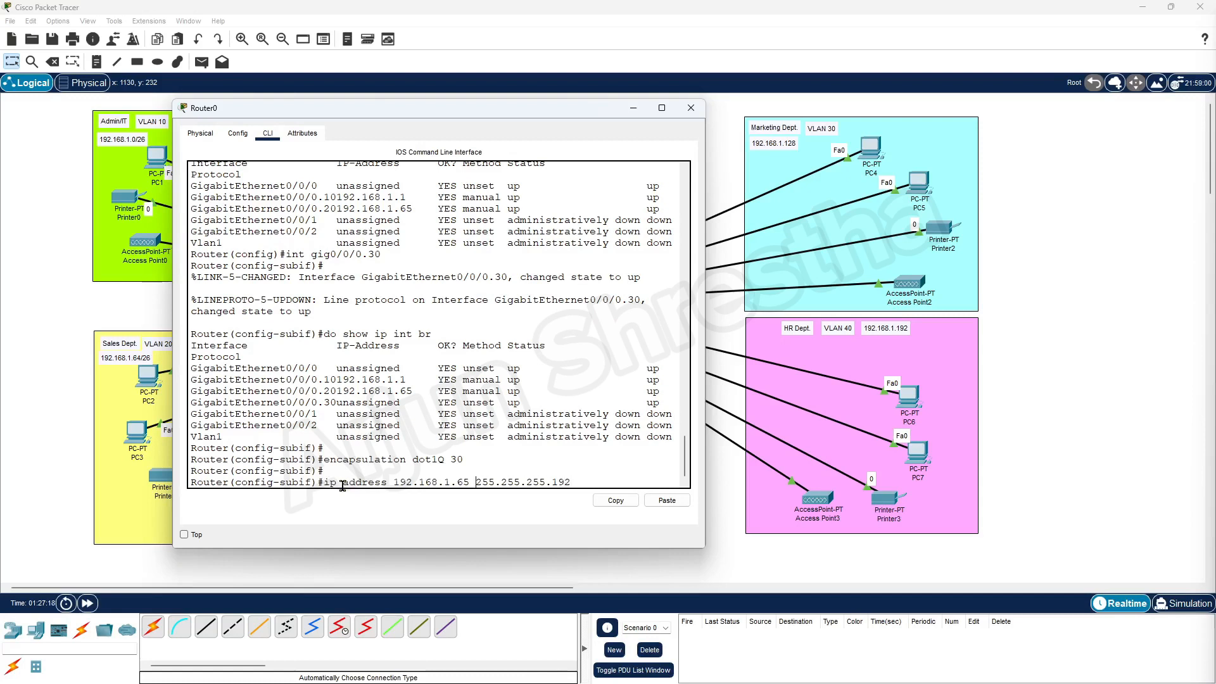
key("BackSpace")
key("BackSpace")
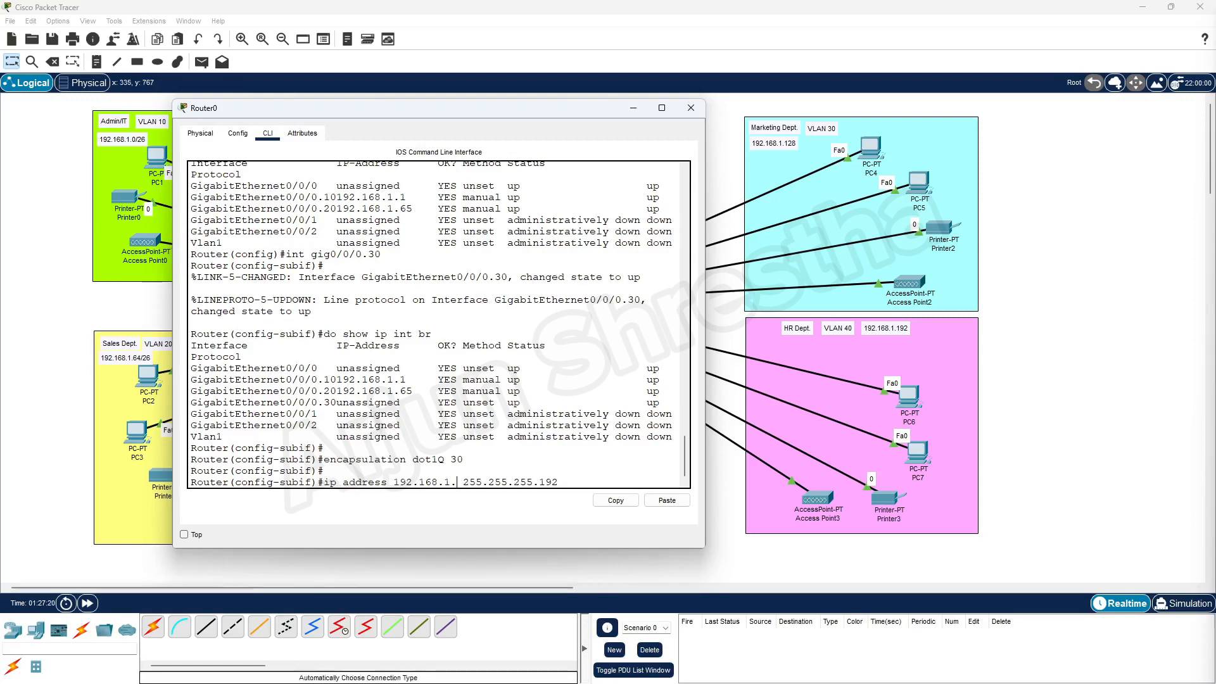
left_click(581, 670)
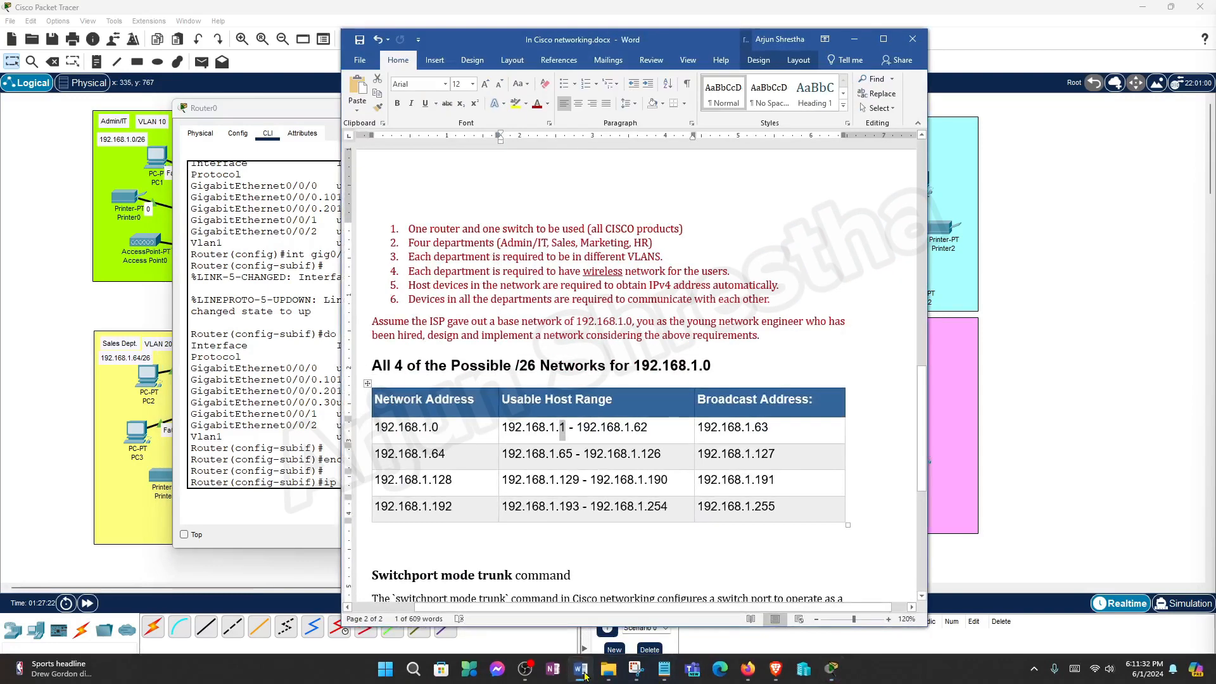
left_click(581, 670)
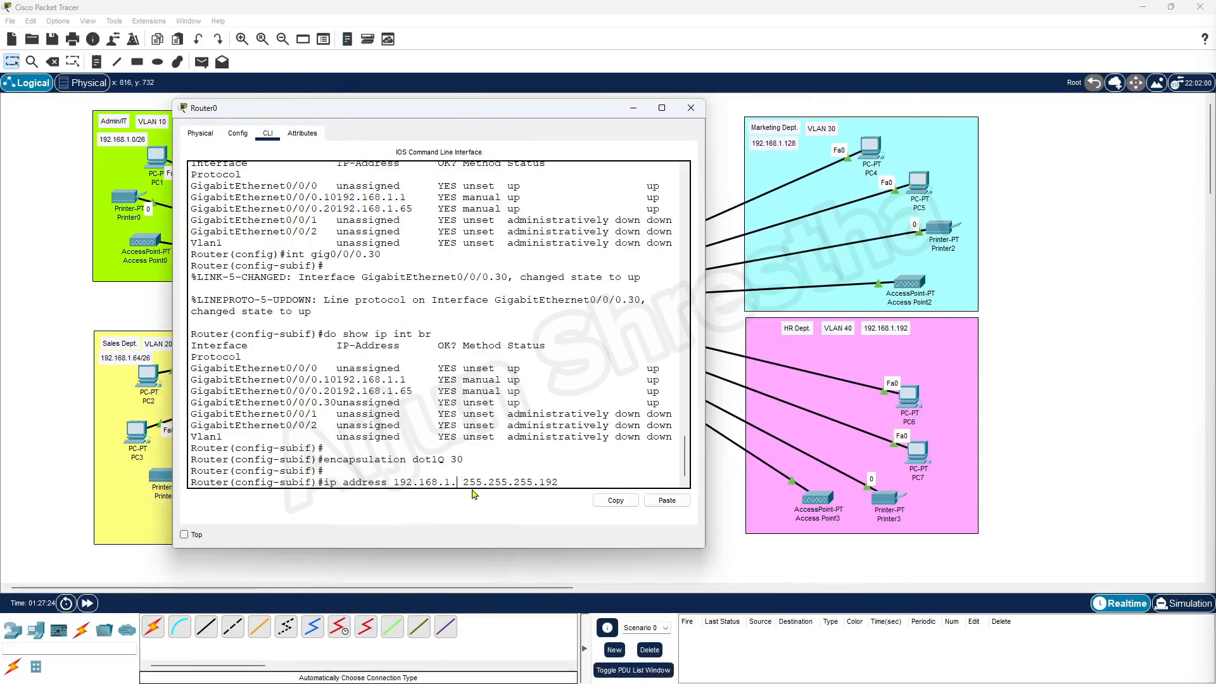
type("129")
key("Return")
key("Return")
key("Return")
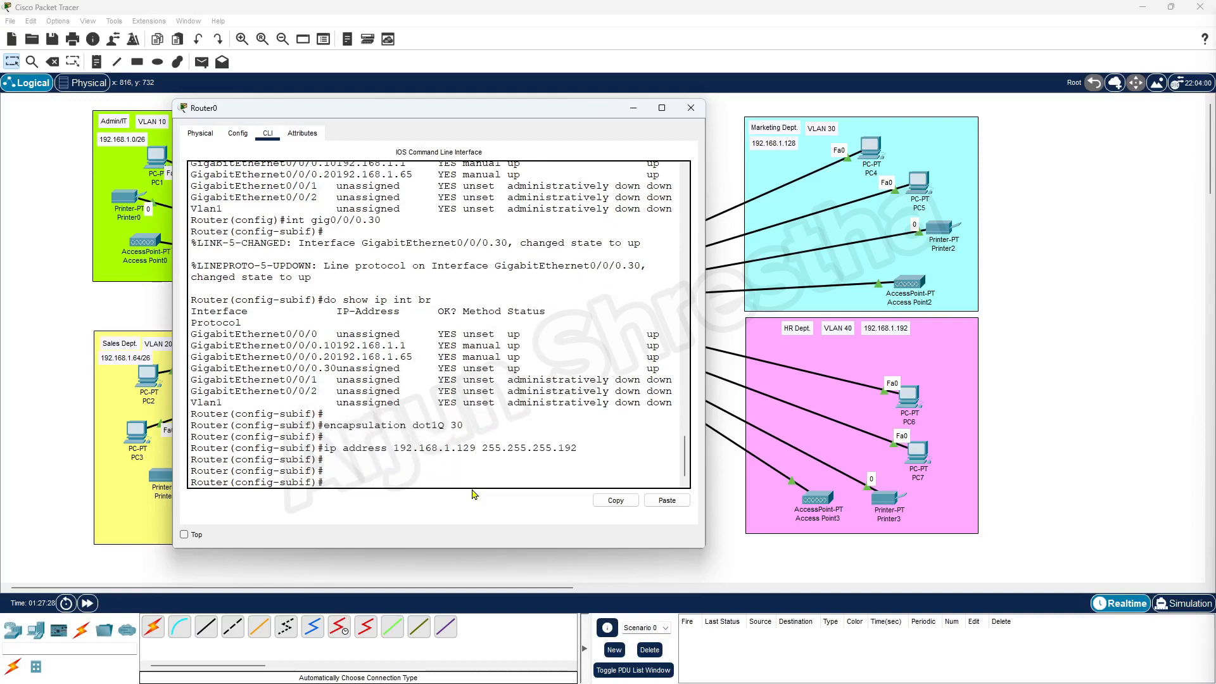
Exit to global configuration and edit the recalled command into 'int gig0/0/0.40'.
type("ex")
key("Return")
key("Return")
key("Return")
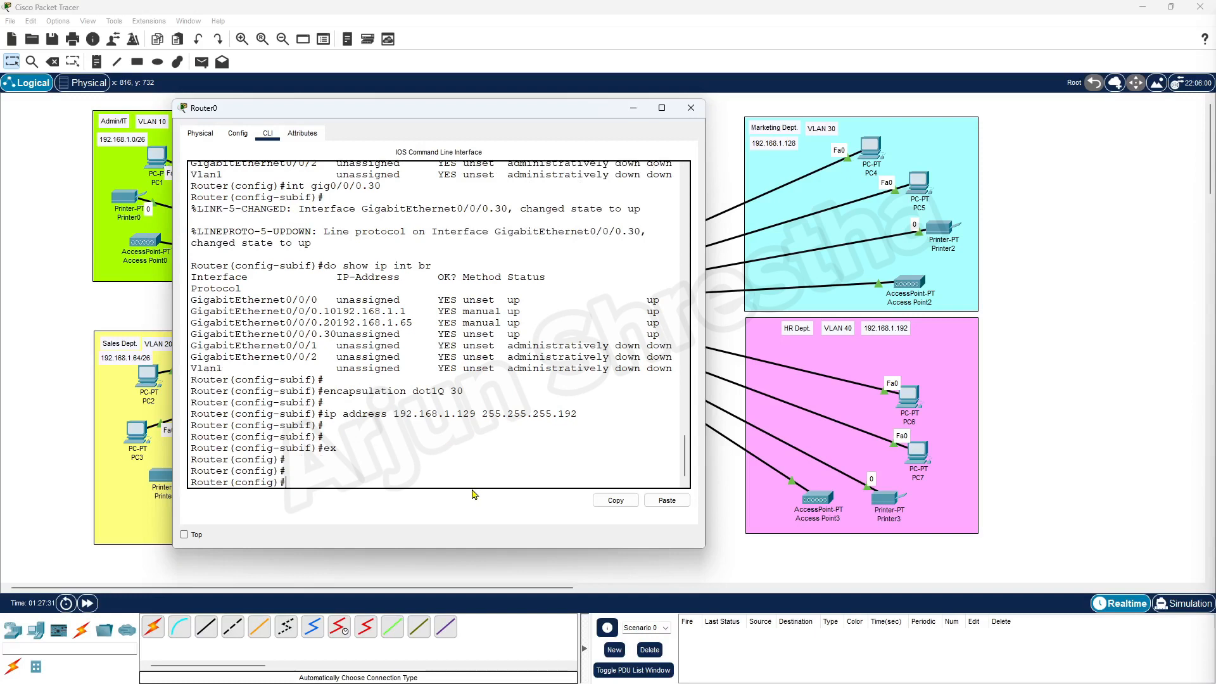
key("Up")
key("Up")
key("Up")
key("Up")
key("Up")
key("BackSpace")
key("BackSpace")
type("4")
Enter subinterface Gig0/0/0.40 and check interface status with 'do show ip int br'.
left_click_drag(421, 113, 801, 192)
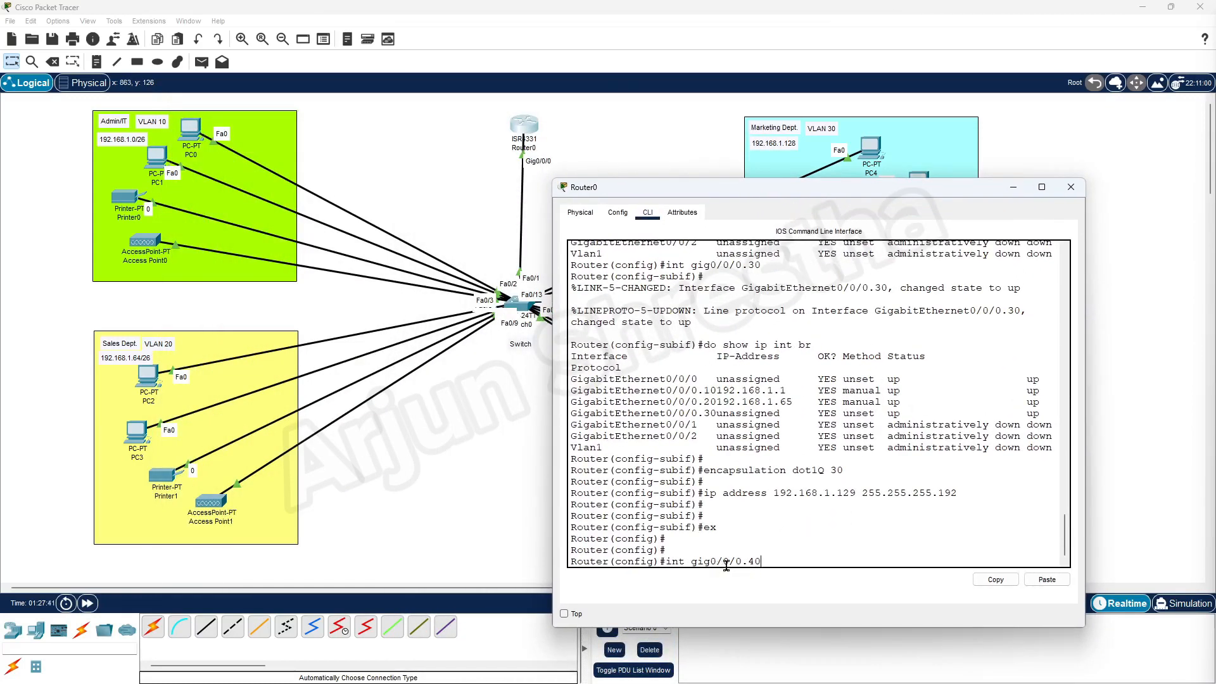
left_click_drag(794, 196, 366, 130)
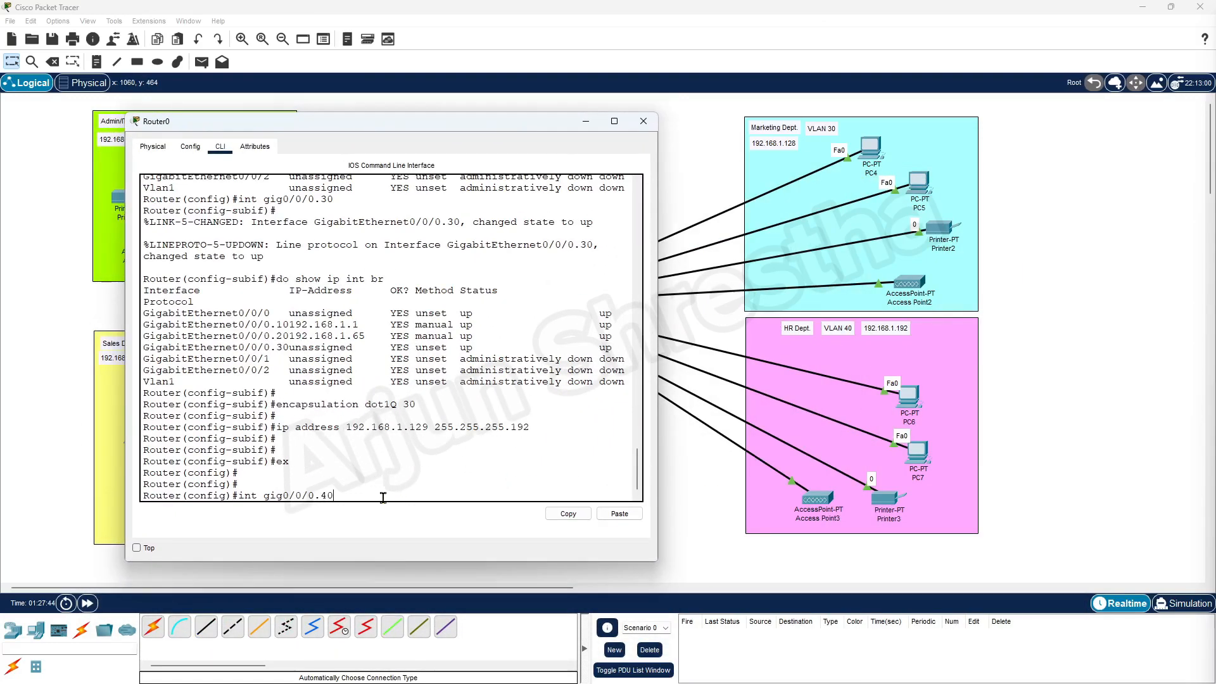
key("Return")
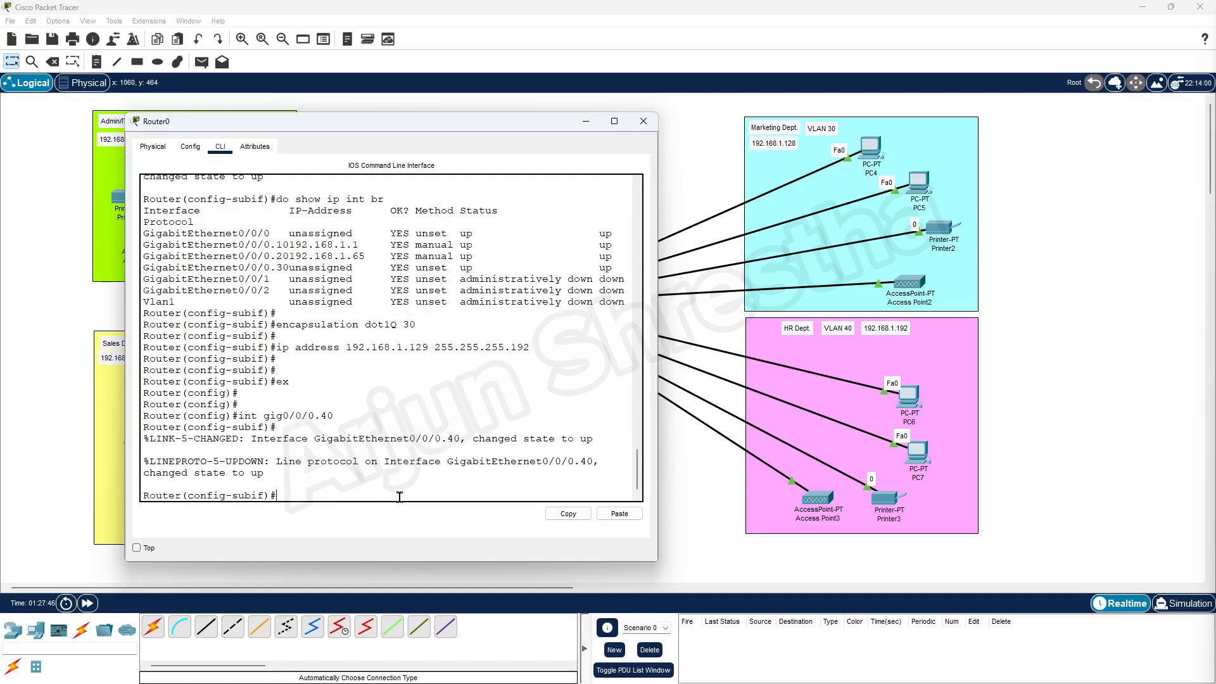
key("Up")
key("Up")
key("Up")
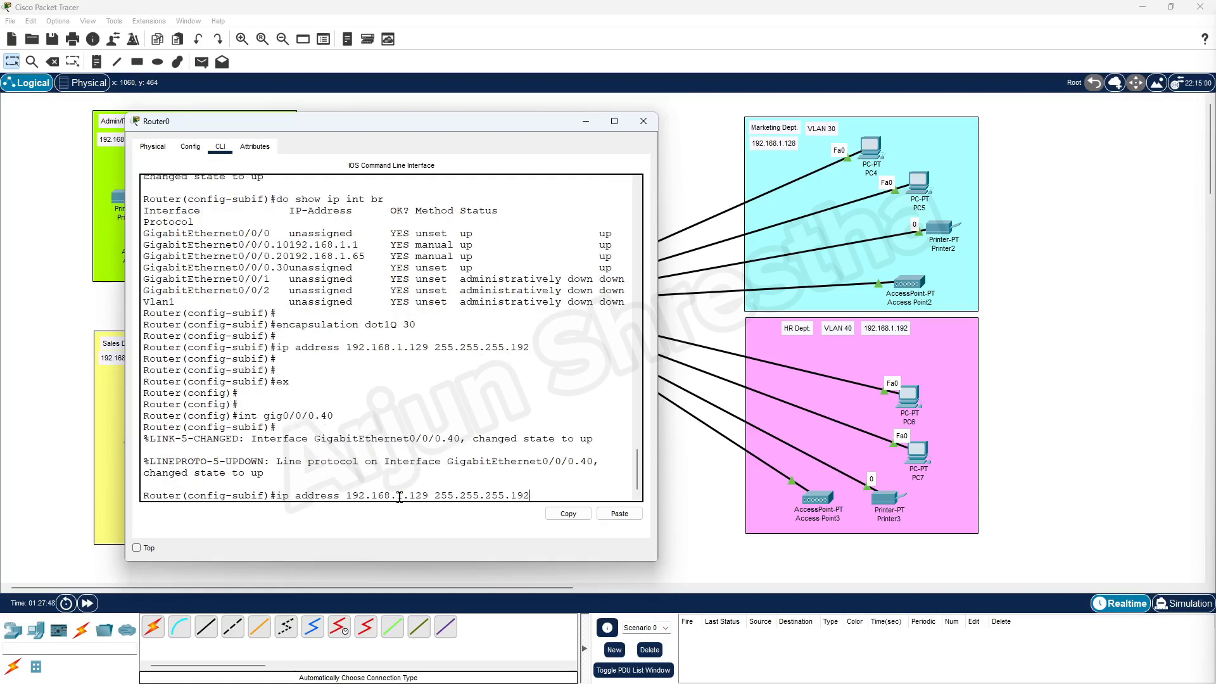
key("Up")
key("Up")
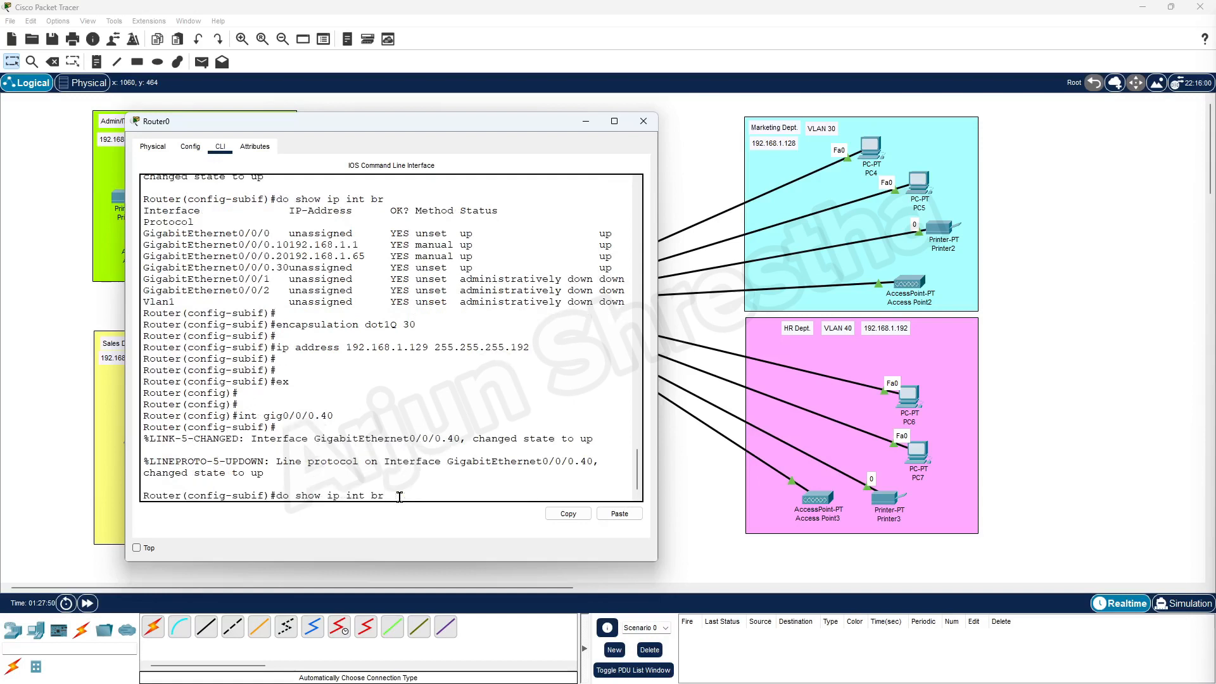
key("Return")
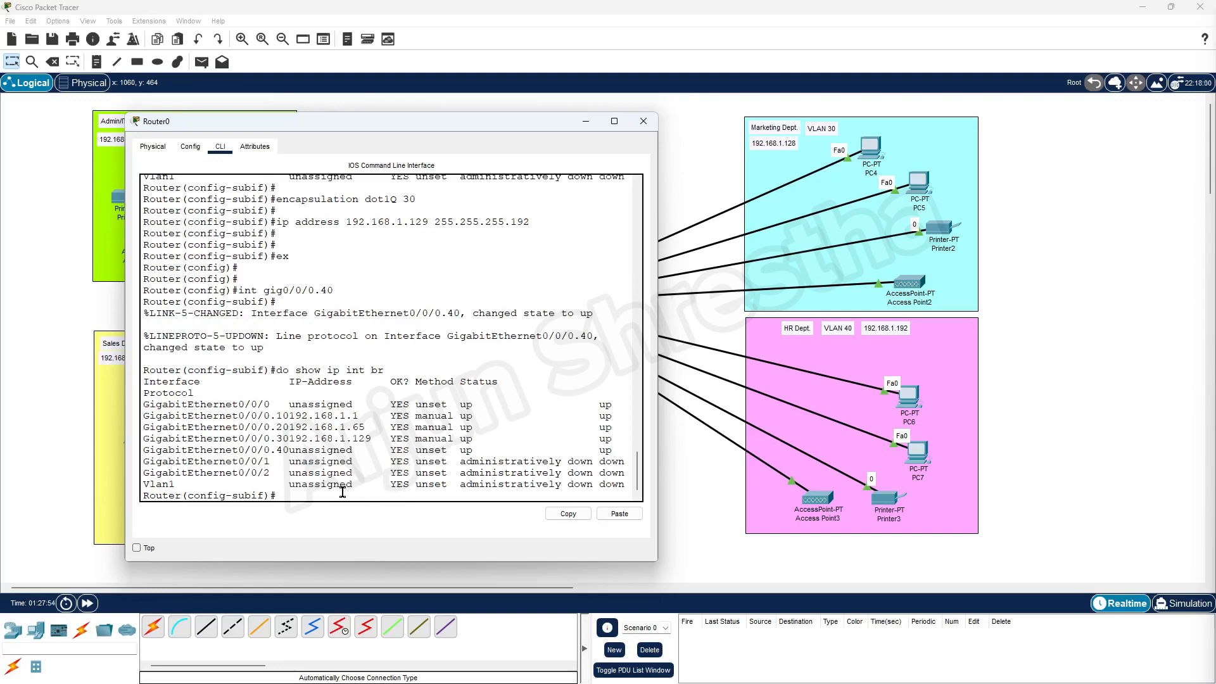
key("Return")
key("Return")
Tag Gig0/0/0.40 with 'encapsulation dot1Q 40'.
key("Up")
key("Up")
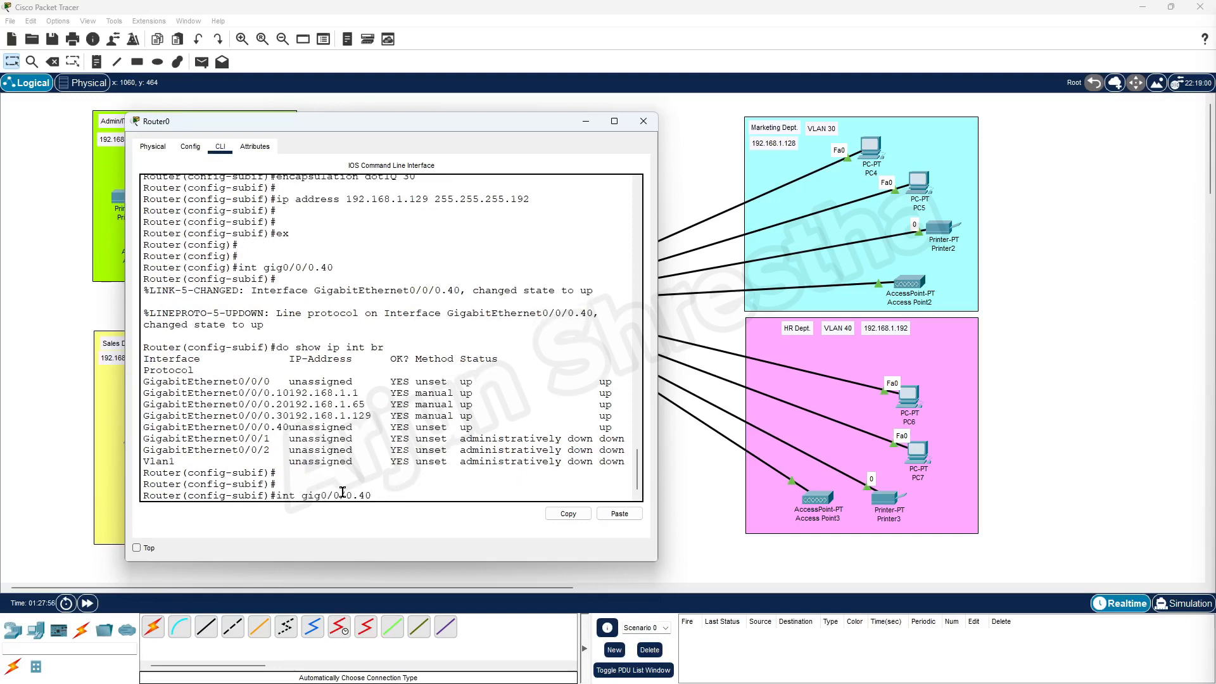
Apply 192.168.1.193 255.255.255.192 to Gig0/0/0.40, confirming the HR subnet's first host in the notes.
key("Up")
key("Up")
key("Up")
key("BackSpace")
key("BackSpace")
type("40")
key("Return")
key("Return")
key("Up")
key("Up")
key("Up")
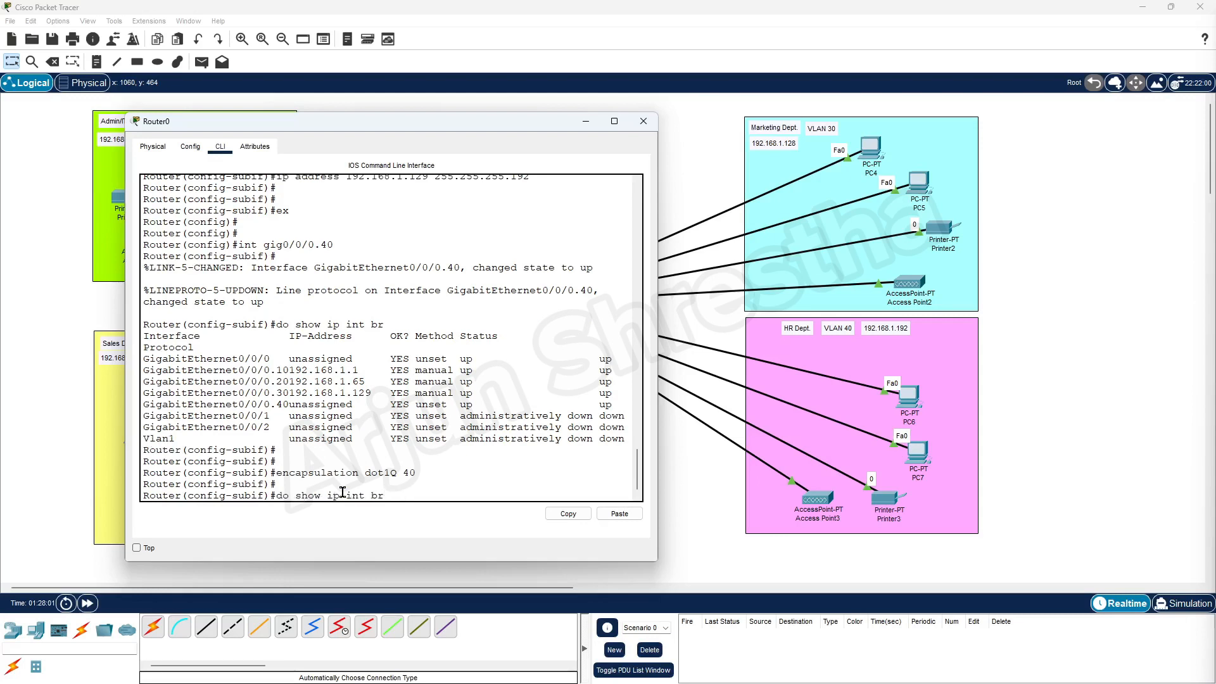
key("Up")
key("Up")
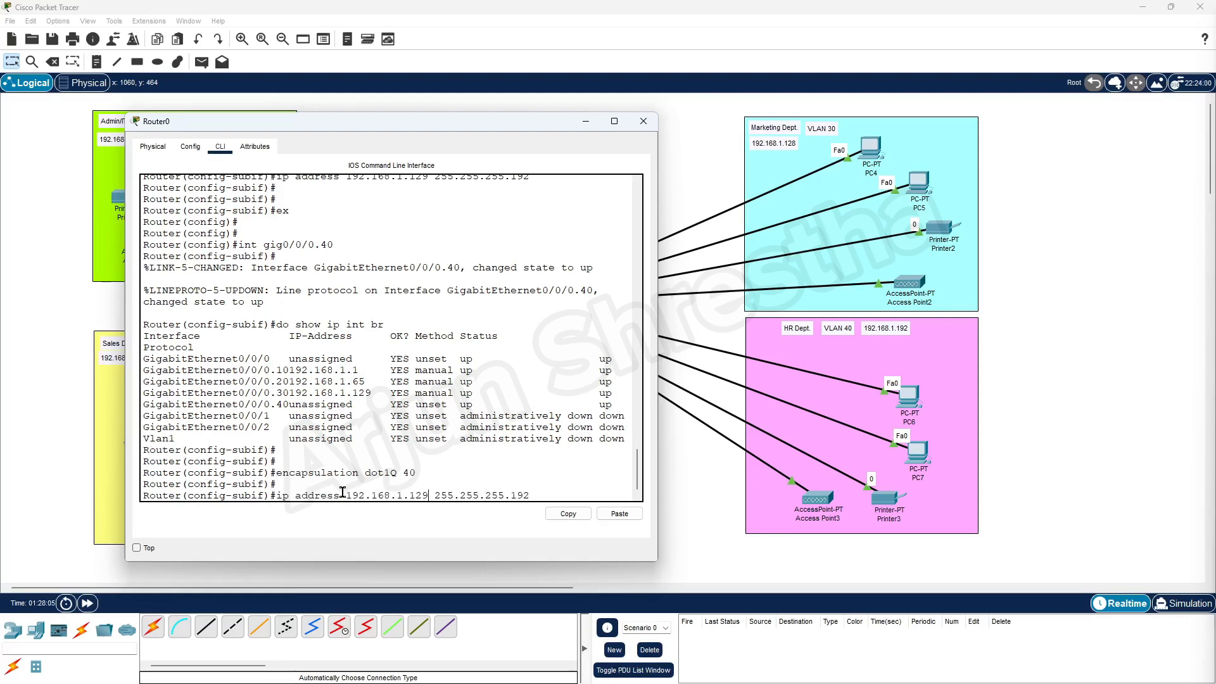
key("BackSpace")
key("BackSpace")
type("92")
key("BackSpace")
type("3")
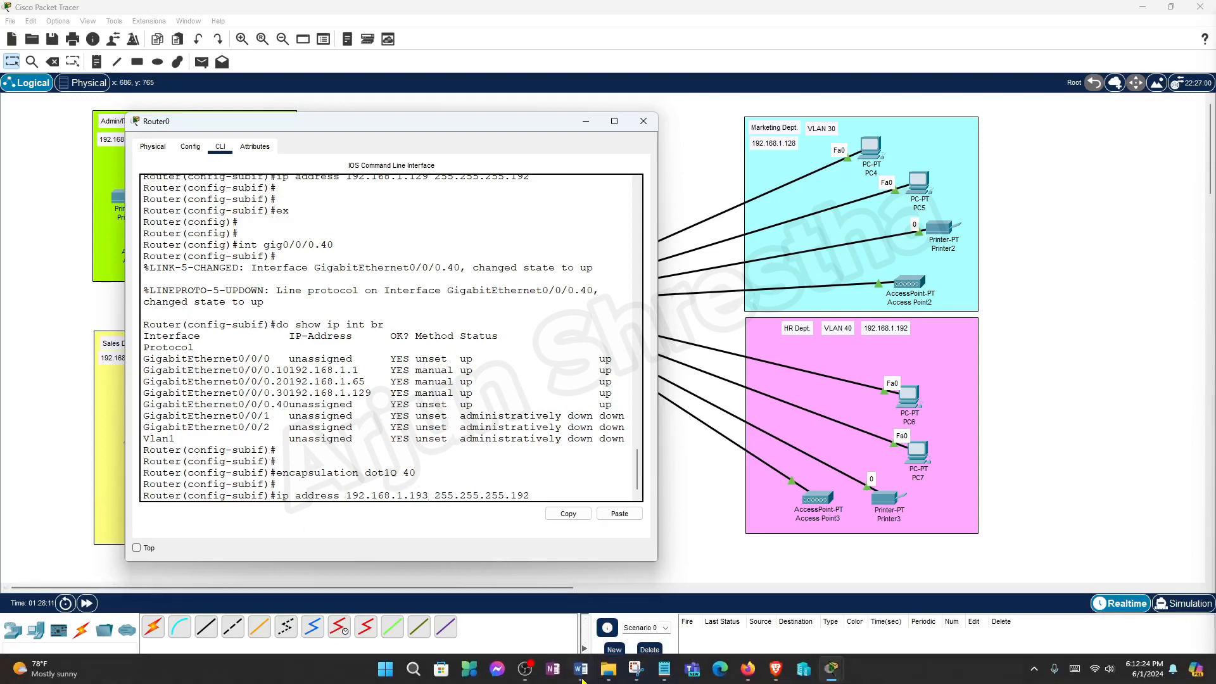
left_click(581, 671)
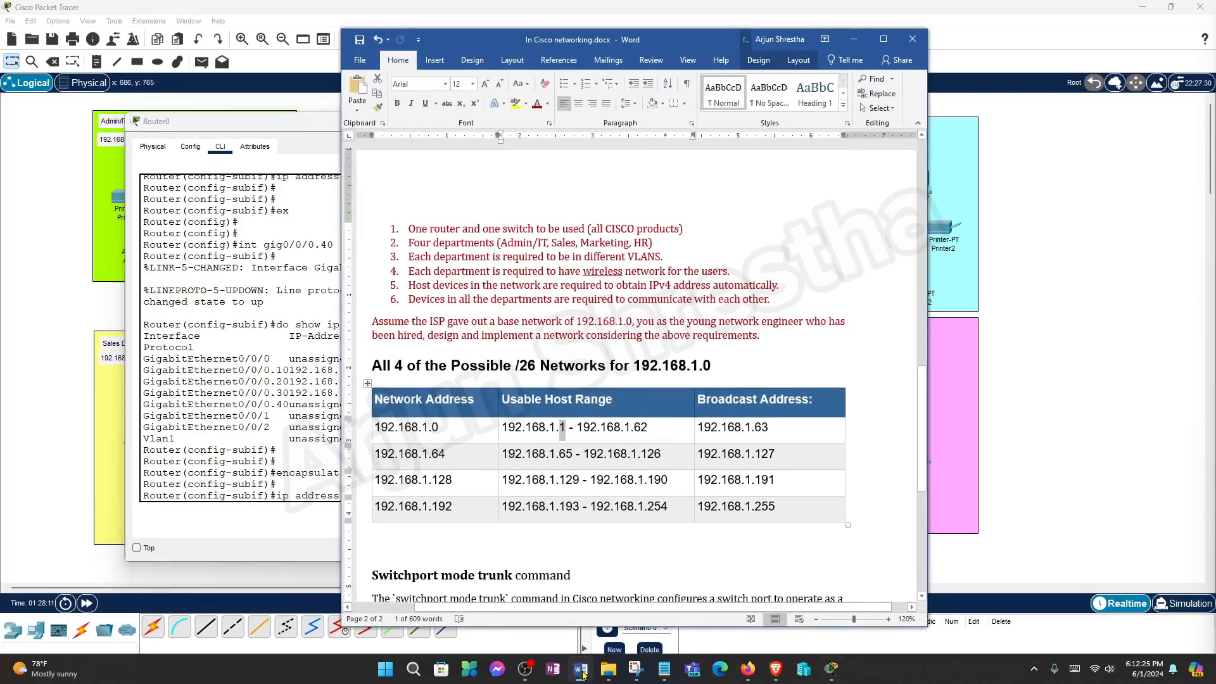
double_click(573, 509)
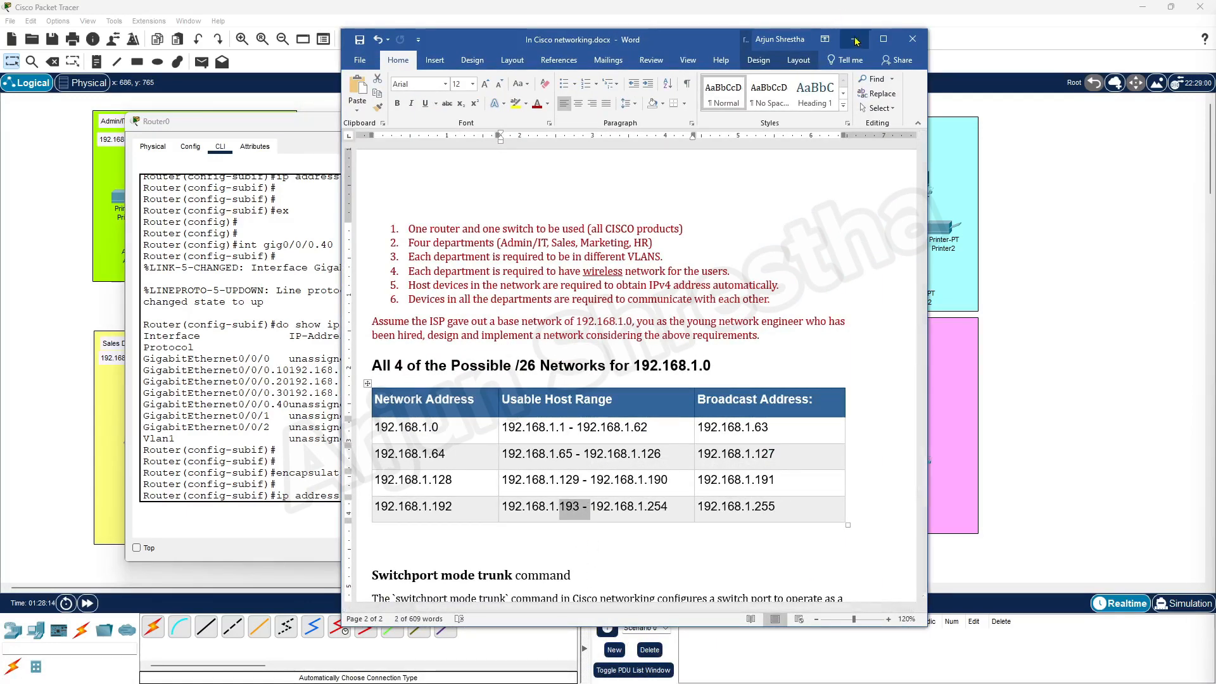
left_click(855, 41)
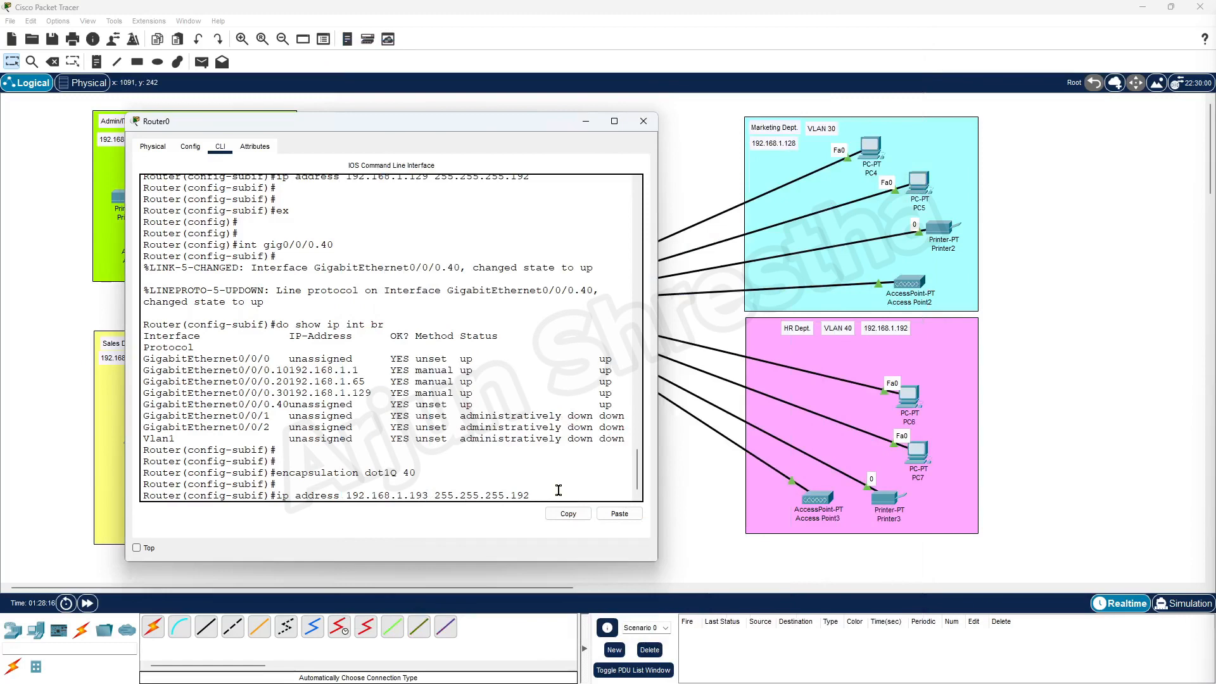
key("Return")
key("Return")
key("Return")
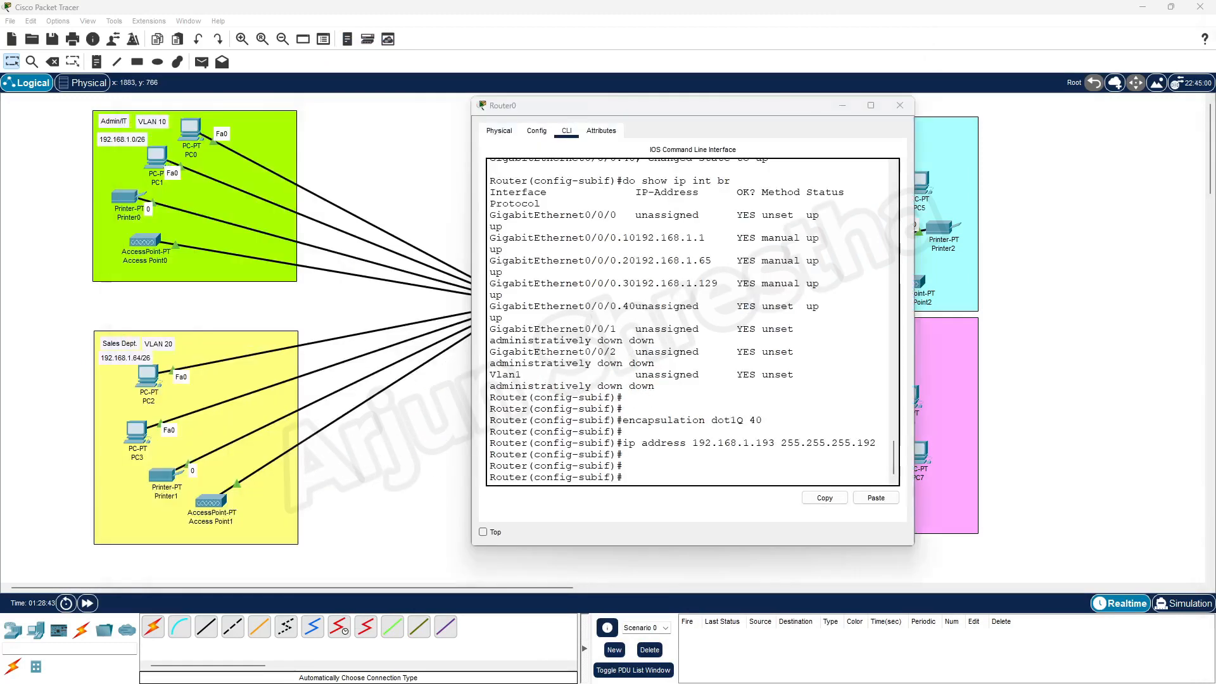
Exit to global configuration and type 'do show start'.
left_click(635, 477)
type("e")
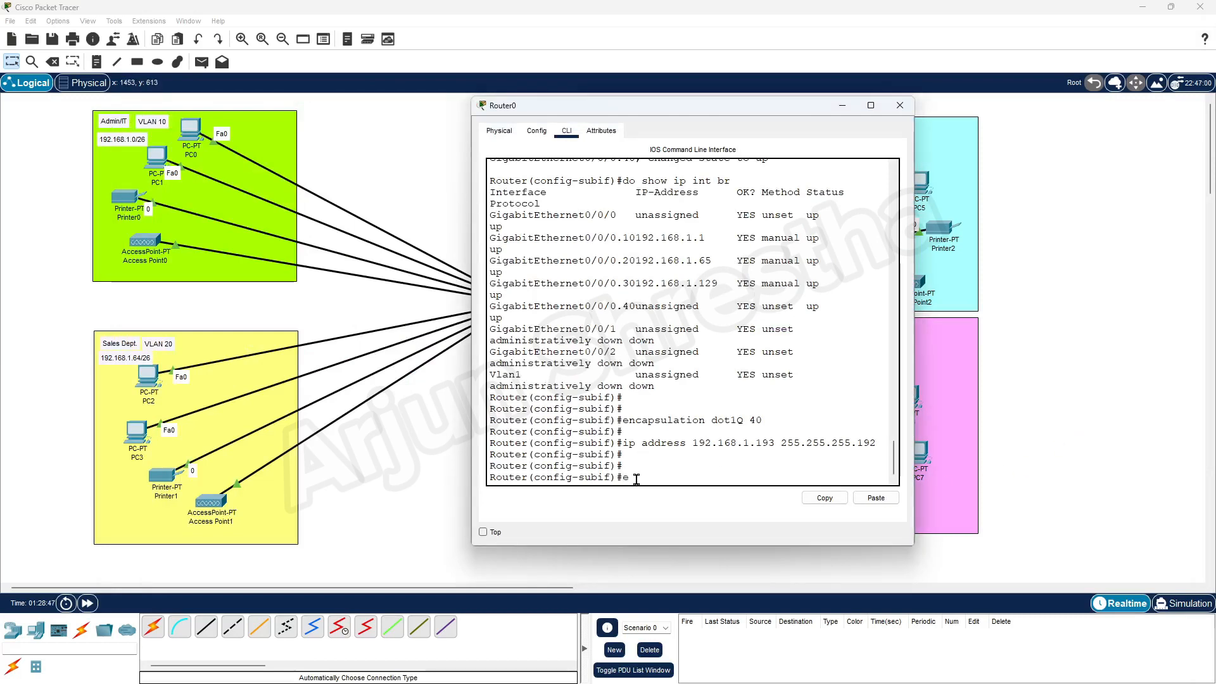
type("x")
key("Return")
key("Return")
key("Return")
key("Return")
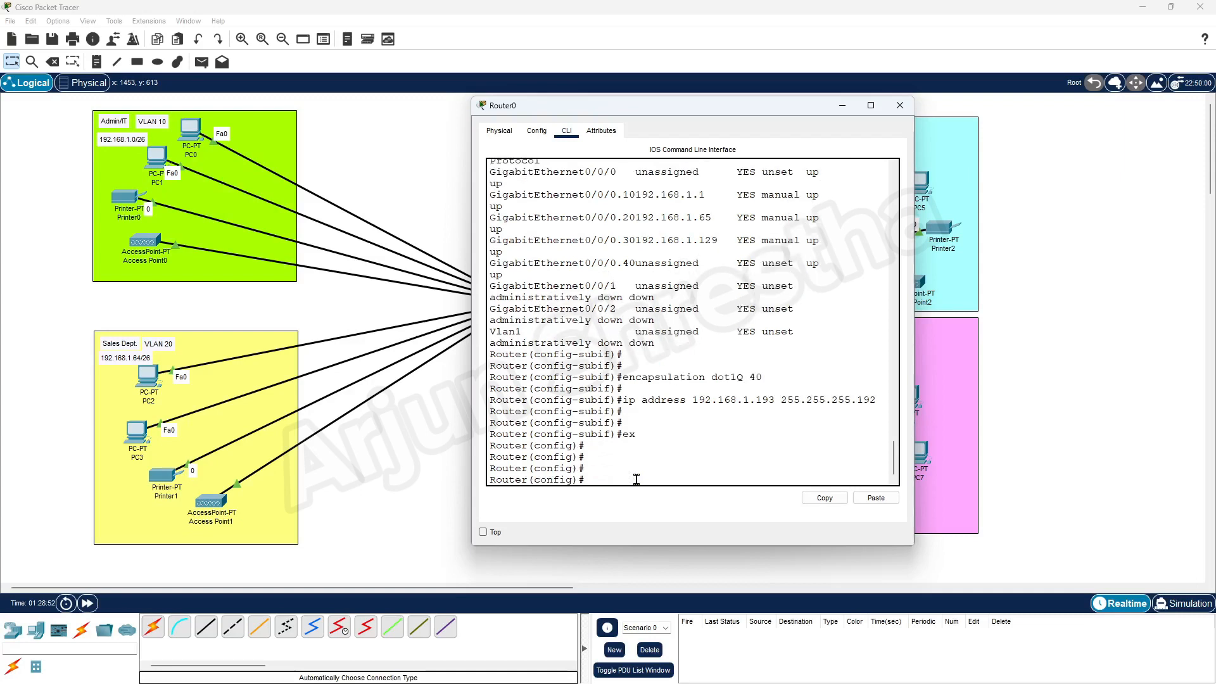
type("do show start")
Page through Router0's startup configuration output, then close the Router0 window.
key("Return")
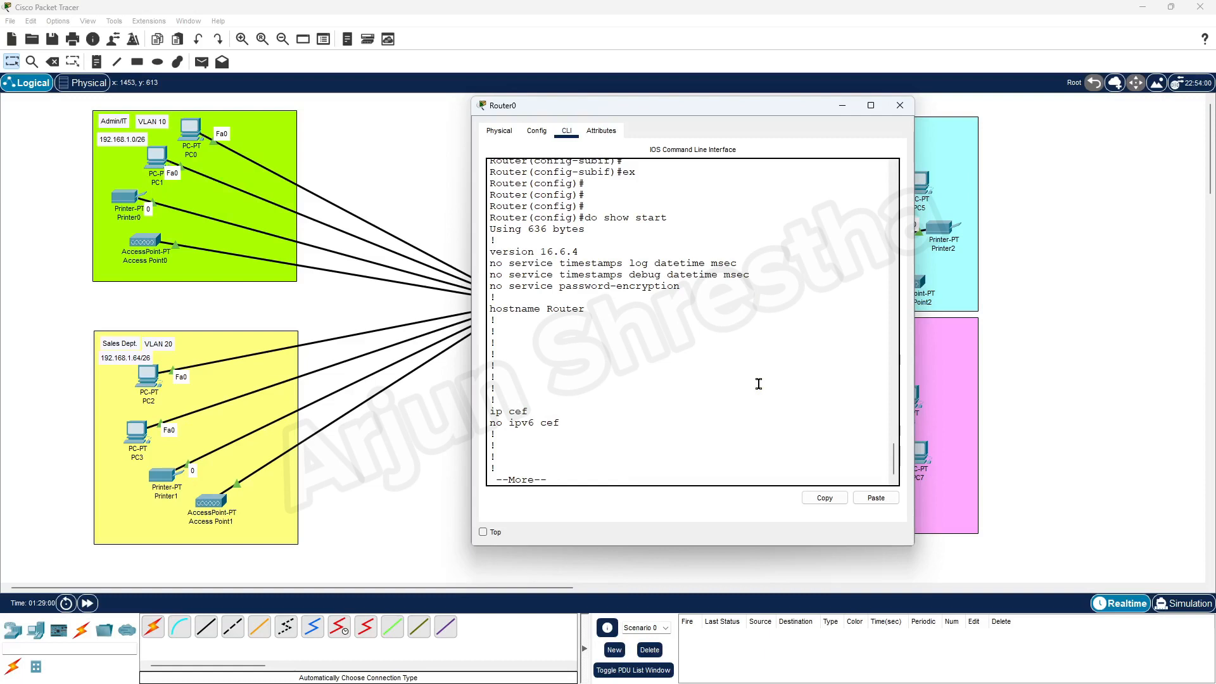
key("space")
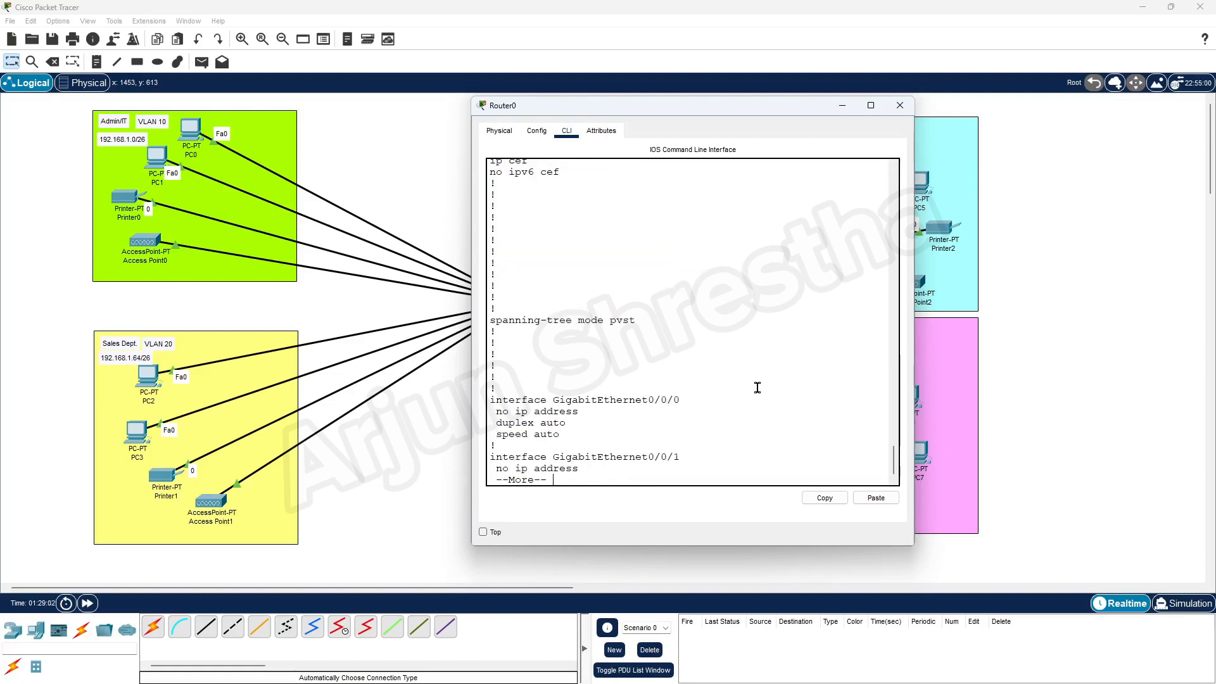
key("space")
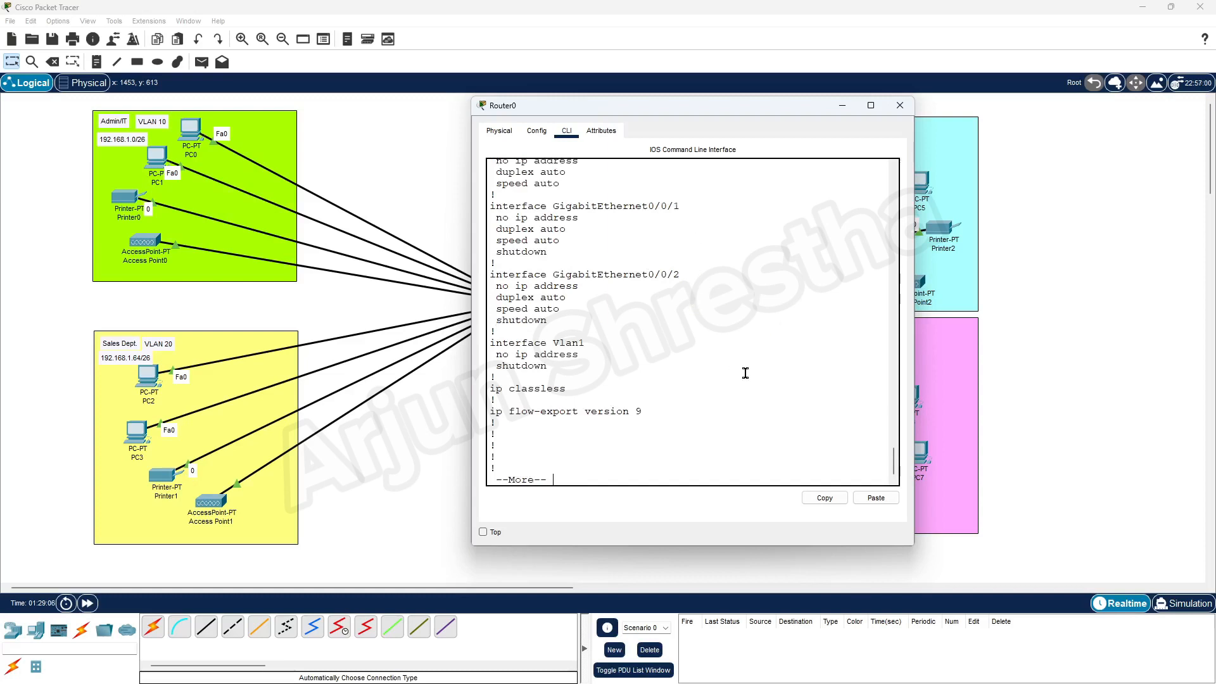
key("space")
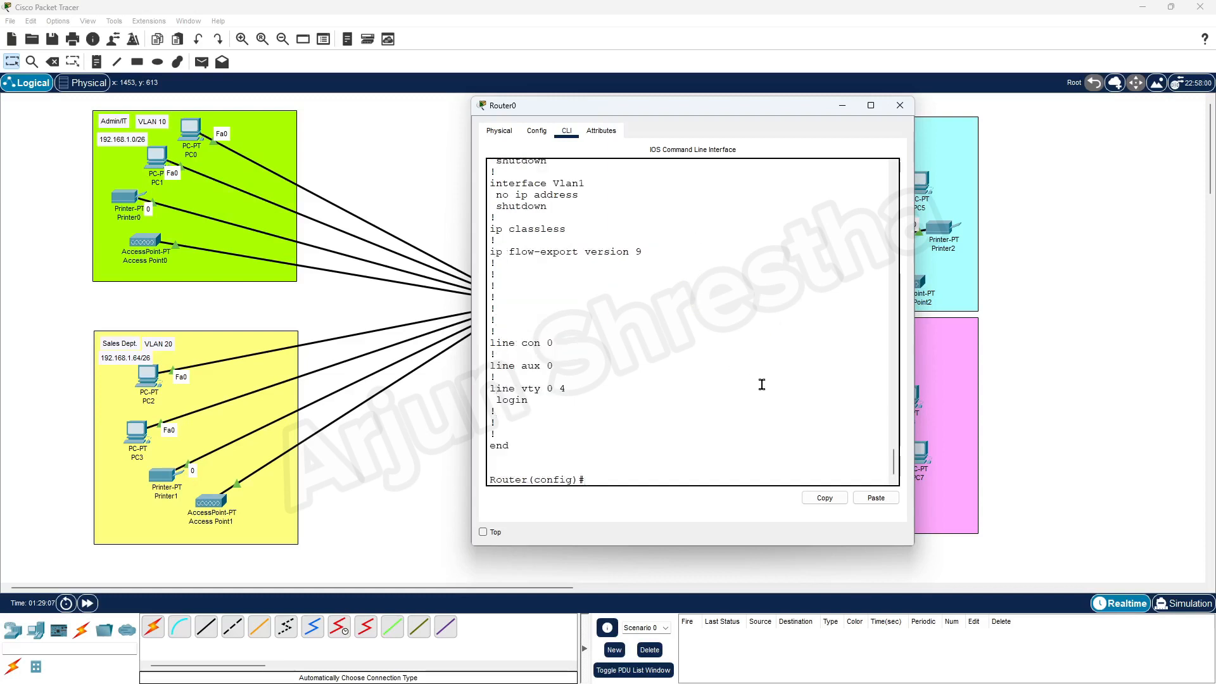
scroll(758, 388, "up", 7)
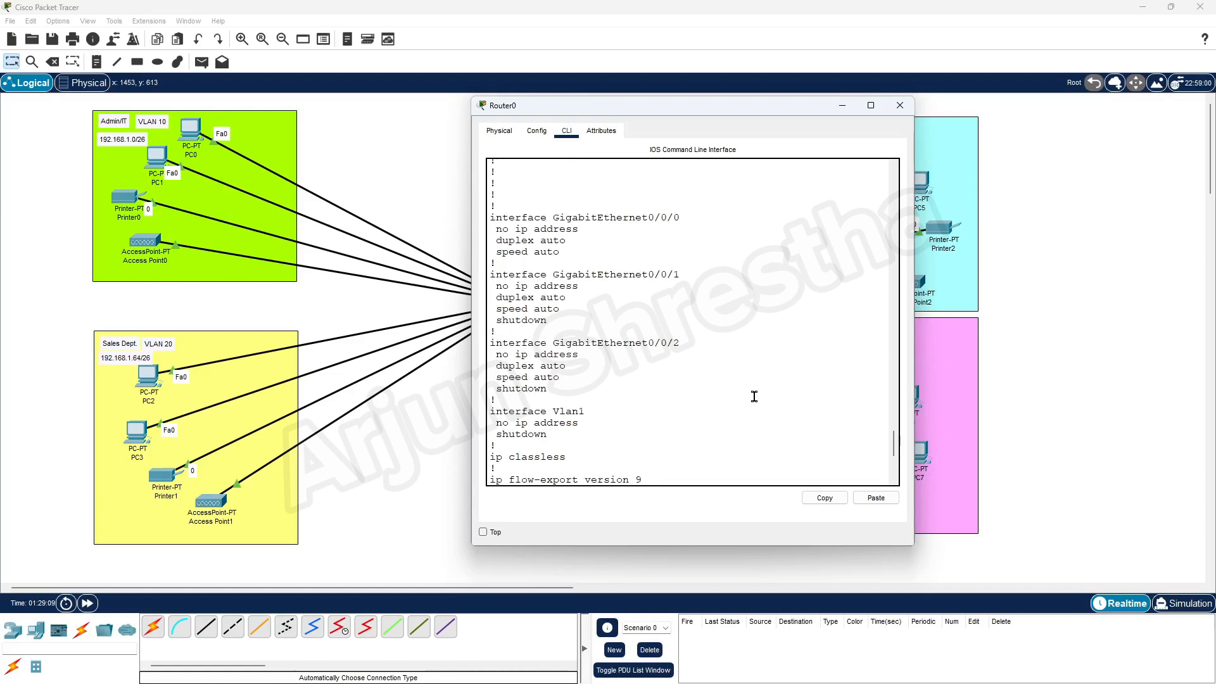
scroll(754, 396, "up", 4)
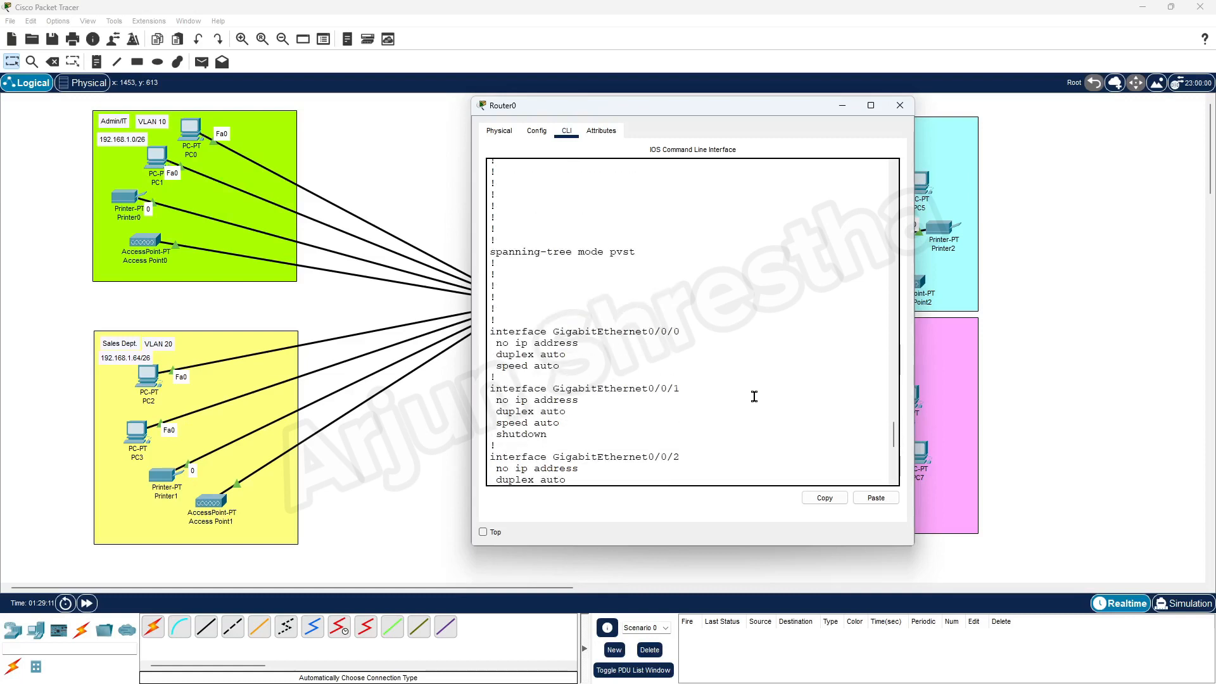
scroll(754, 397, "up", 3)
scroll(755, 397, "up", 6)
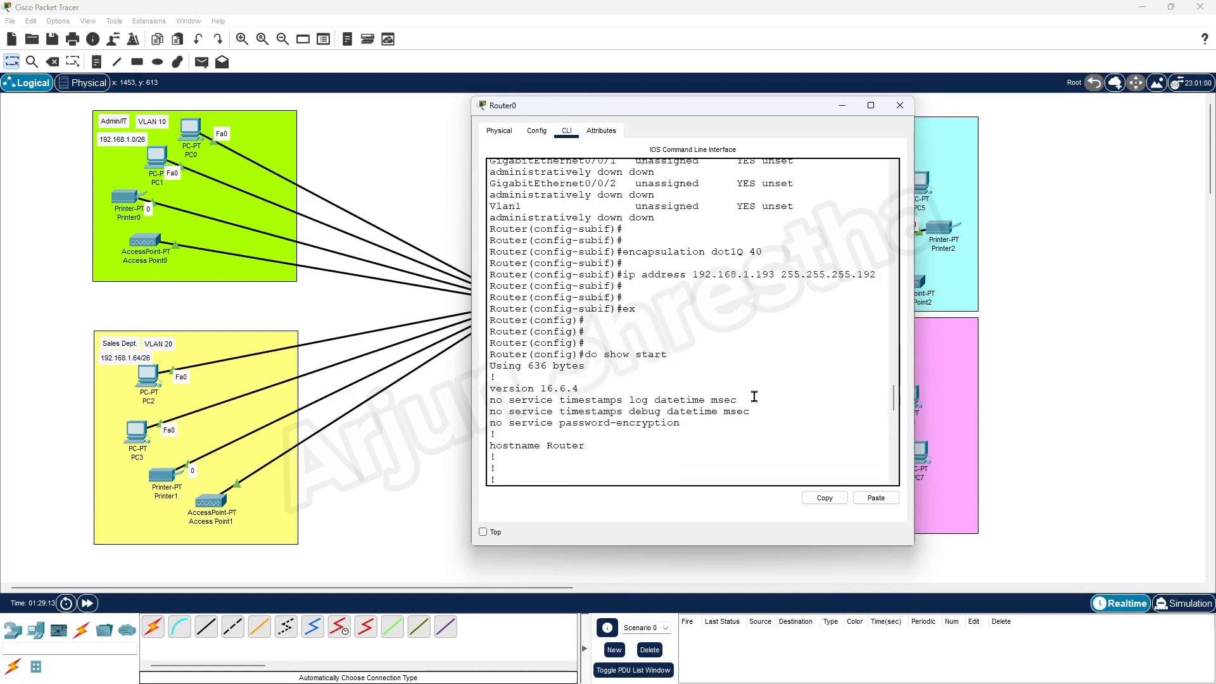
scroll(801, 401, "up", 4)
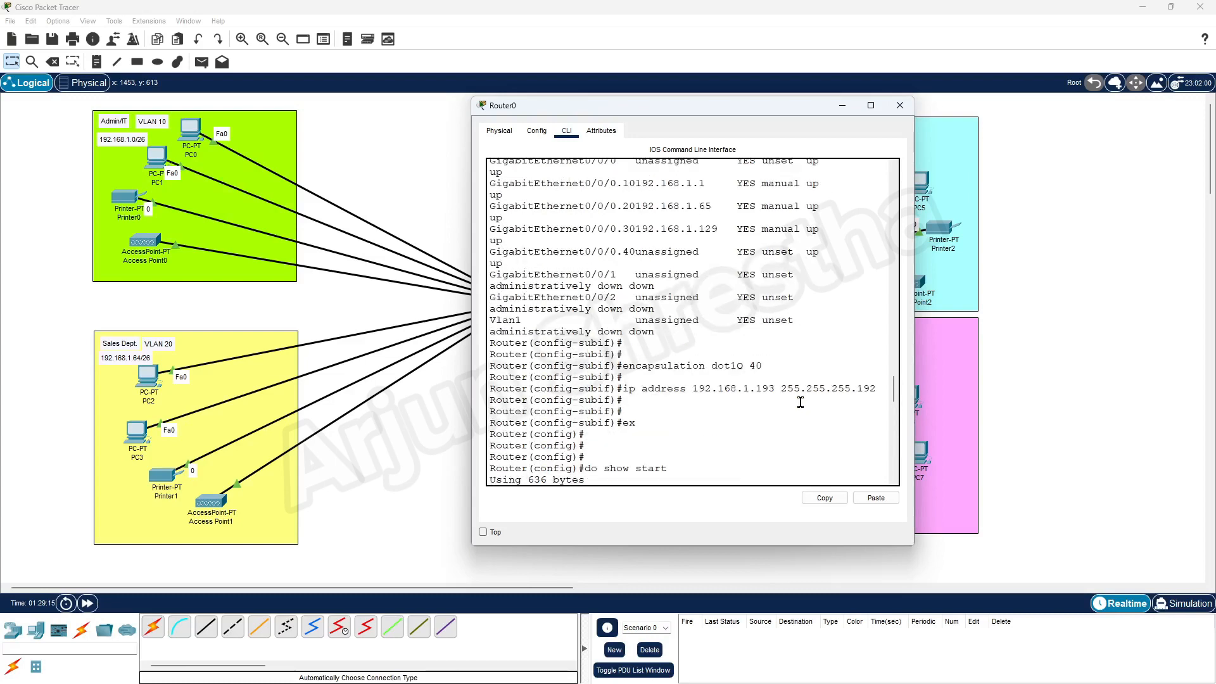
scroll(801, 406, "down", 5)
scroll(802, 406, "down", 15)
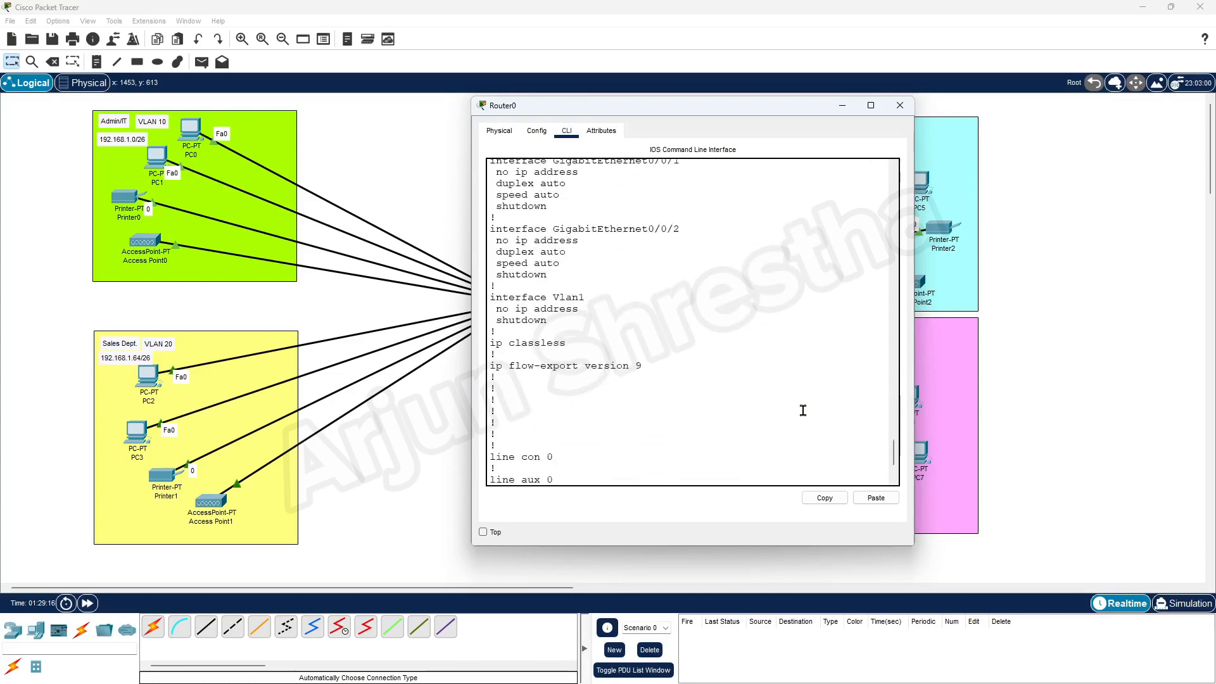
scroll(802, 411, "down", 2)
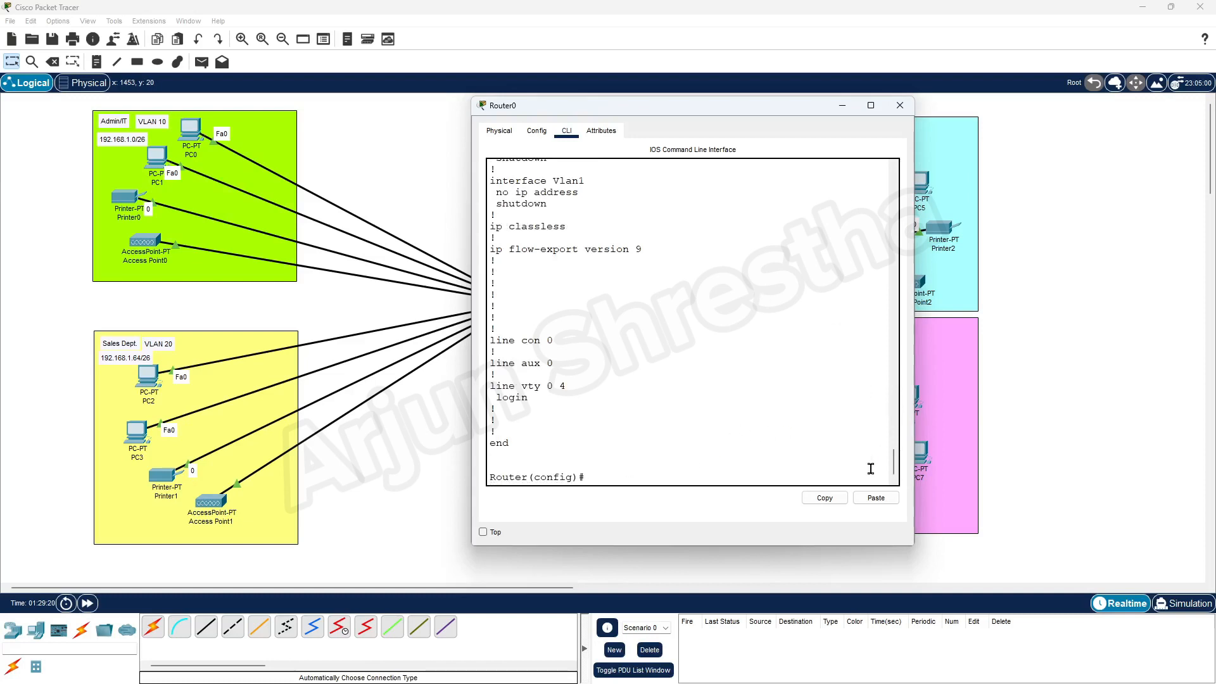
scroll(756, 419, "up", 6)
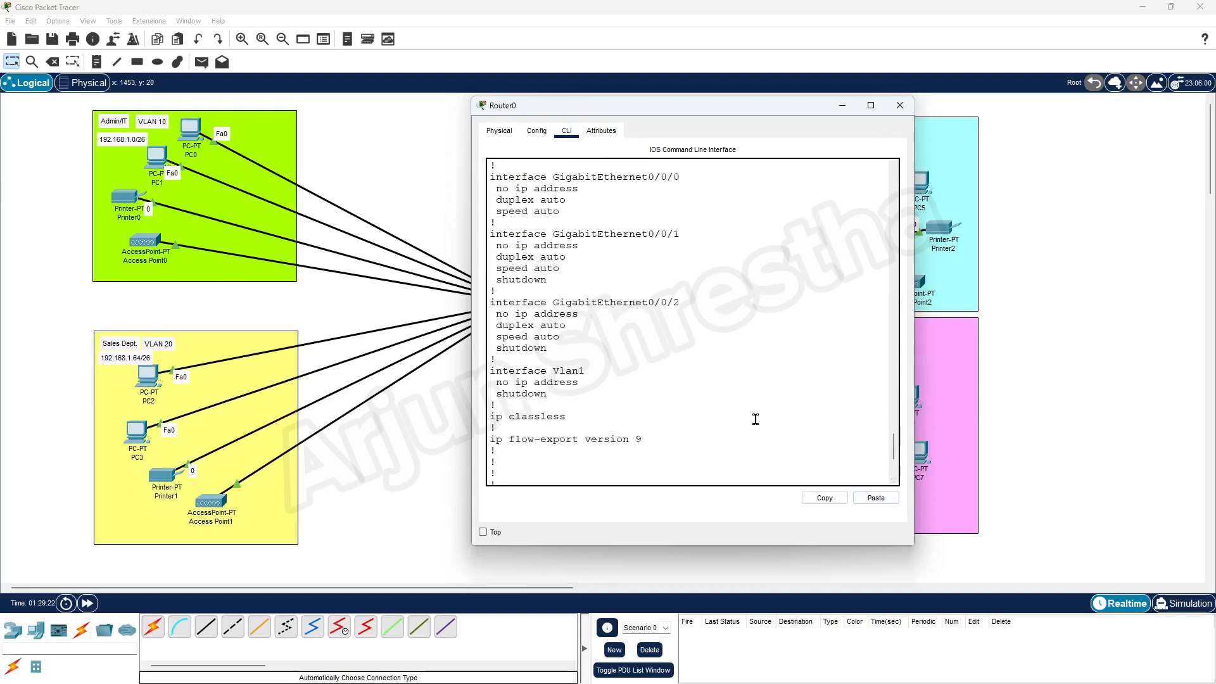
scroll(755, 420, "up", 3)
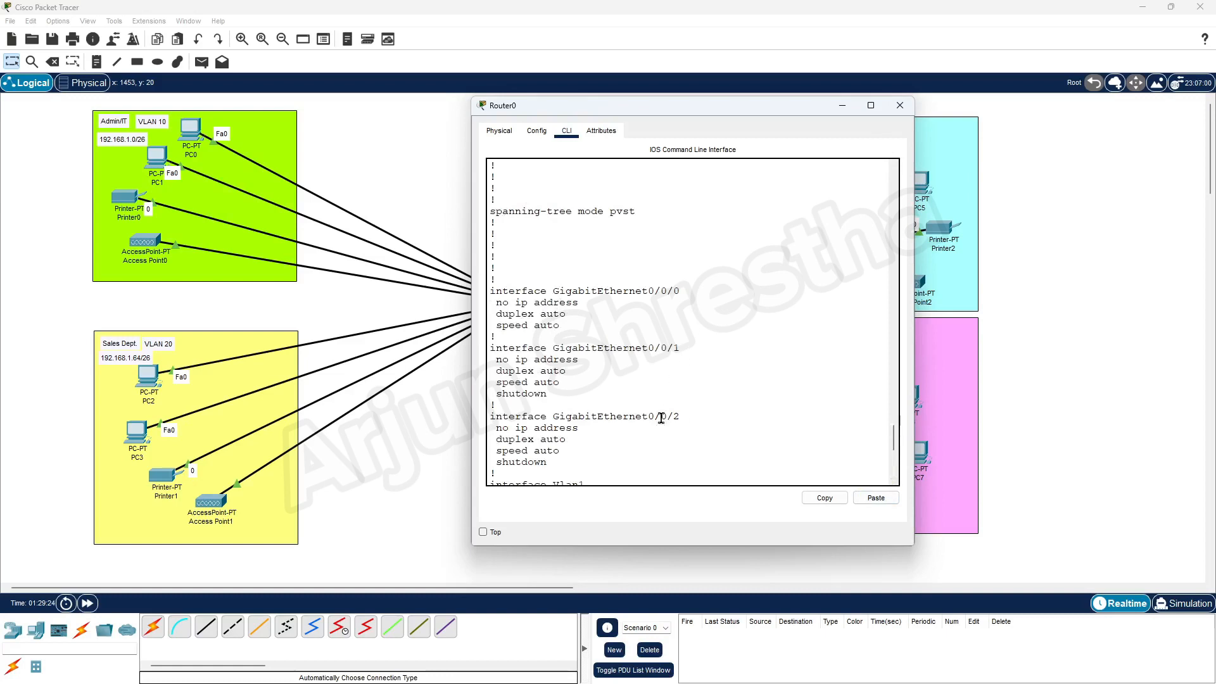
scroll(826, 354, "down", 3)
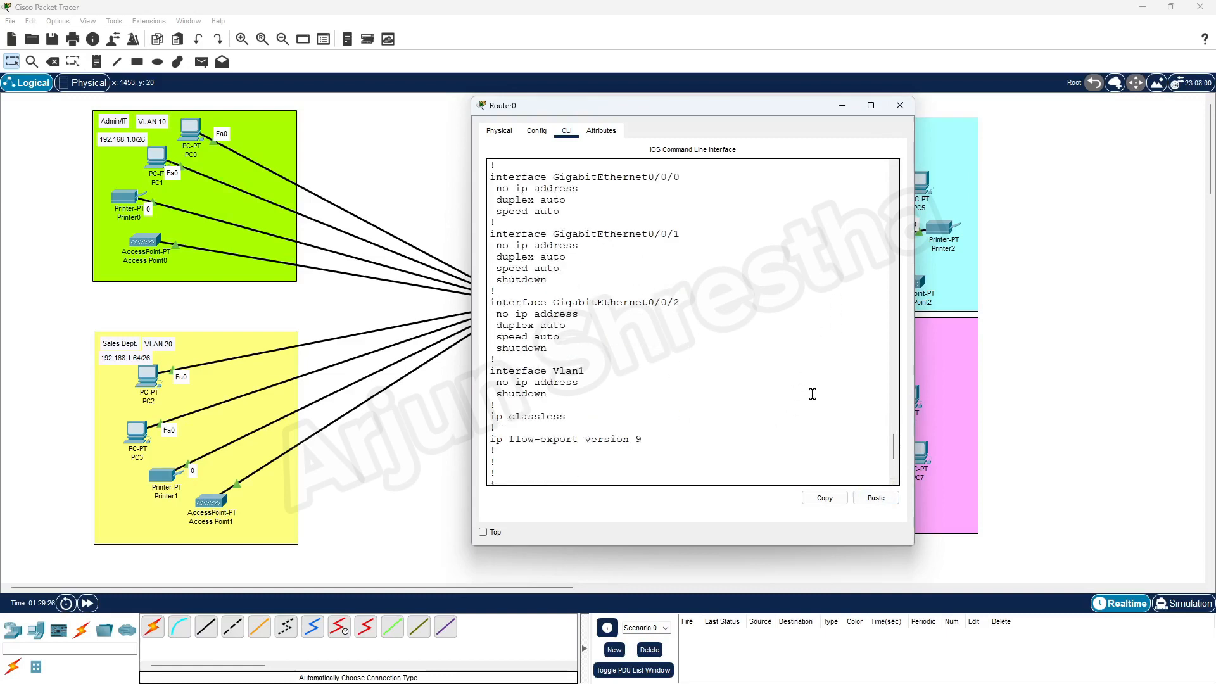
scroll(813, 394, "down", 3)
left_click(899, 105)
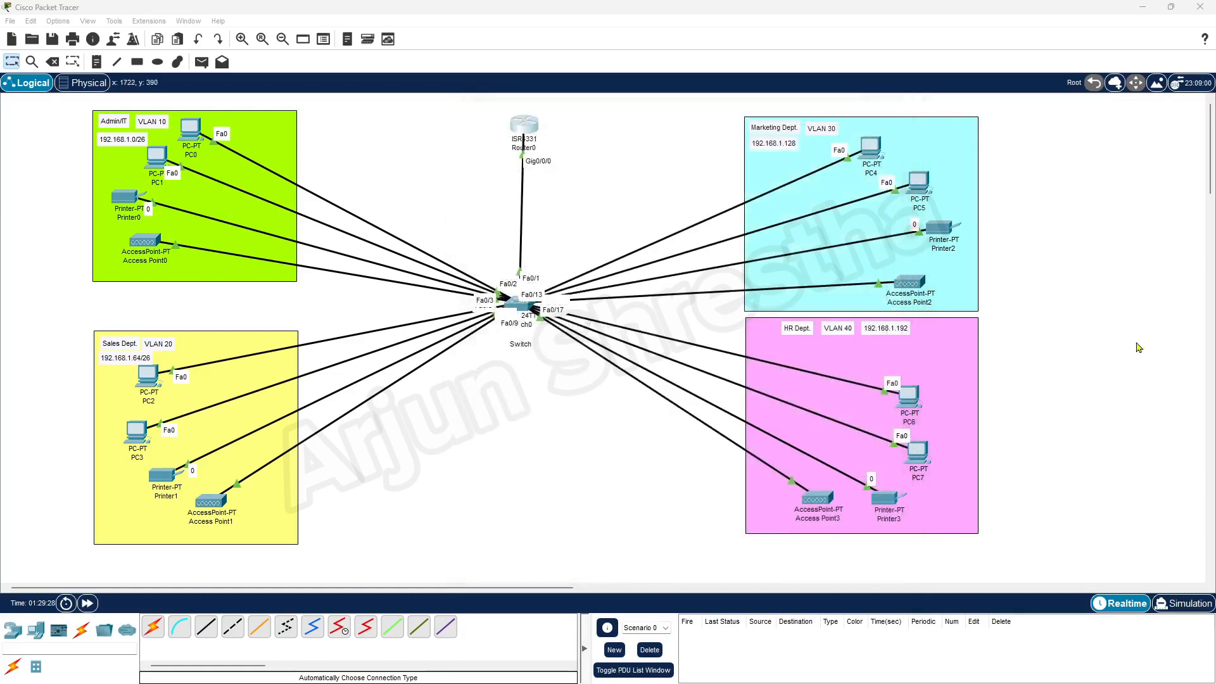
Reopen Router0's CLI and save the running configuration with 'do wr mem'.
left_click(524, 125)
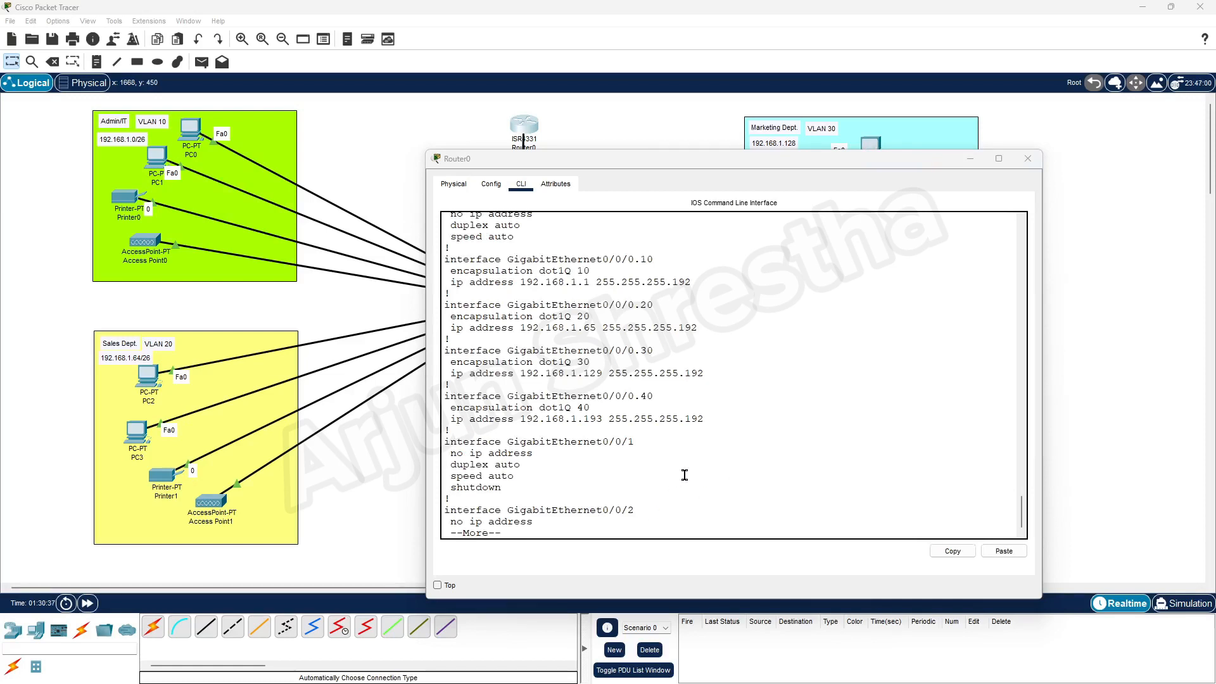
key("space")
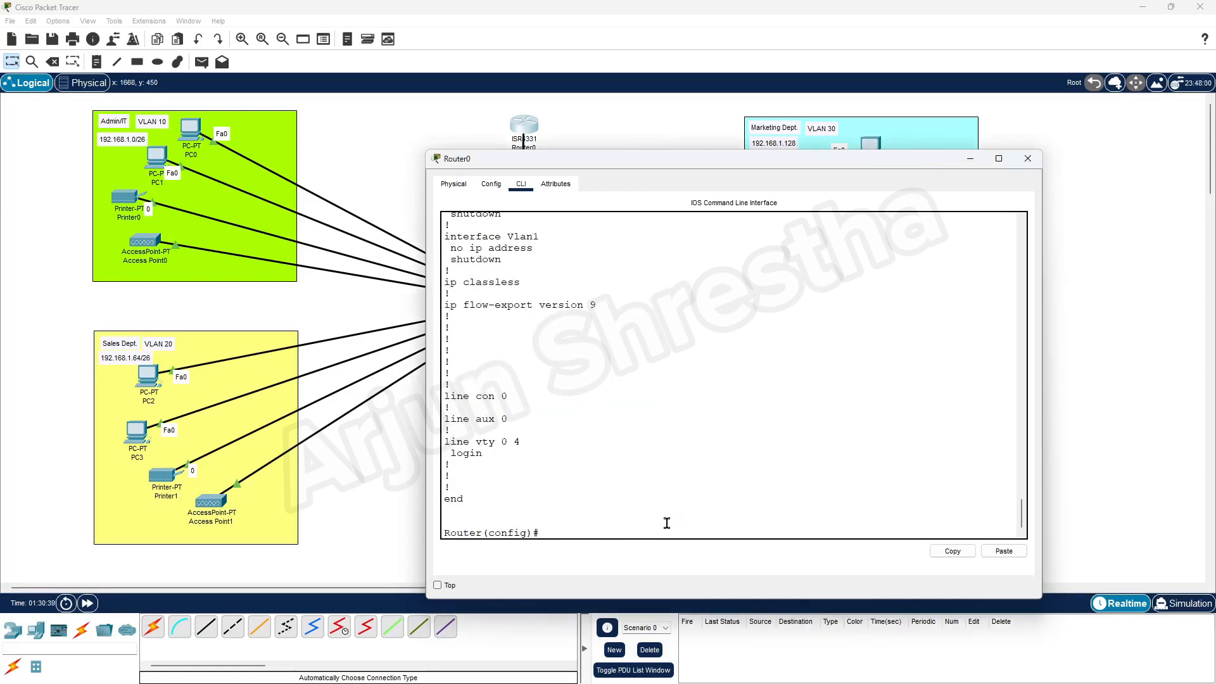
type("do wr mem")
key("Return")
key("Return")
key("Return")
key("Return")
key("Return")
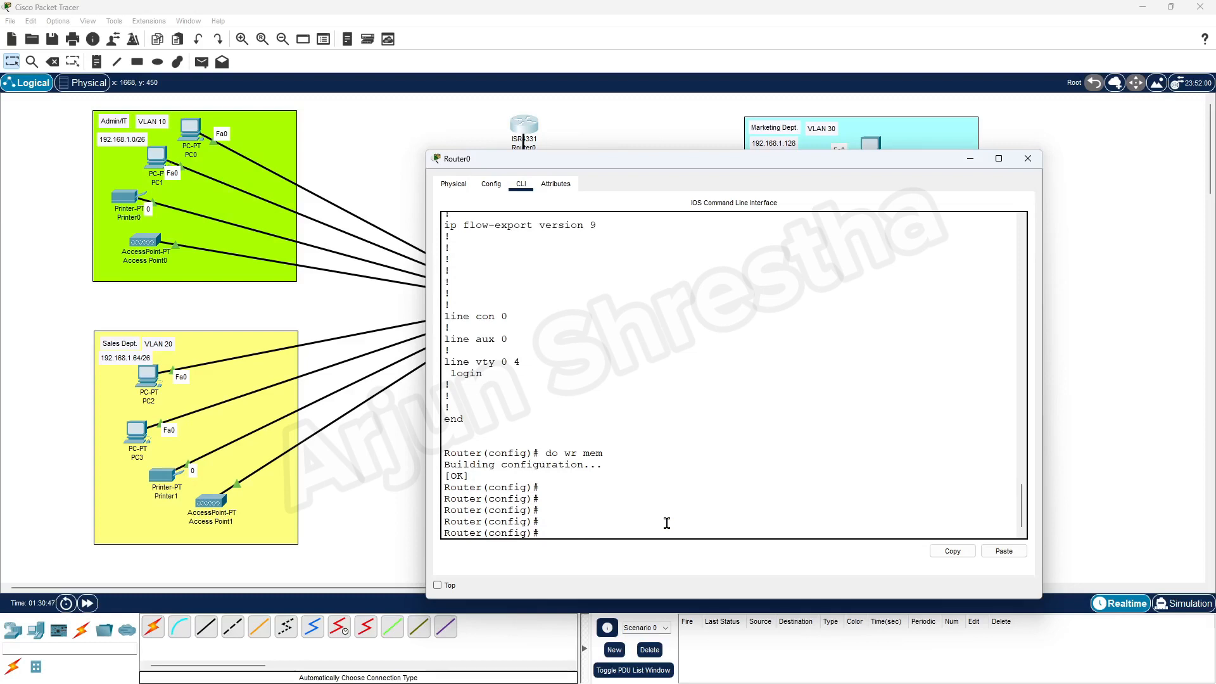
Display the startup config and highlight the Gig0/0/0.10 to .40 subinterface blocks.
type("do")
type("start")
key("Return")
key("space")
key("space")
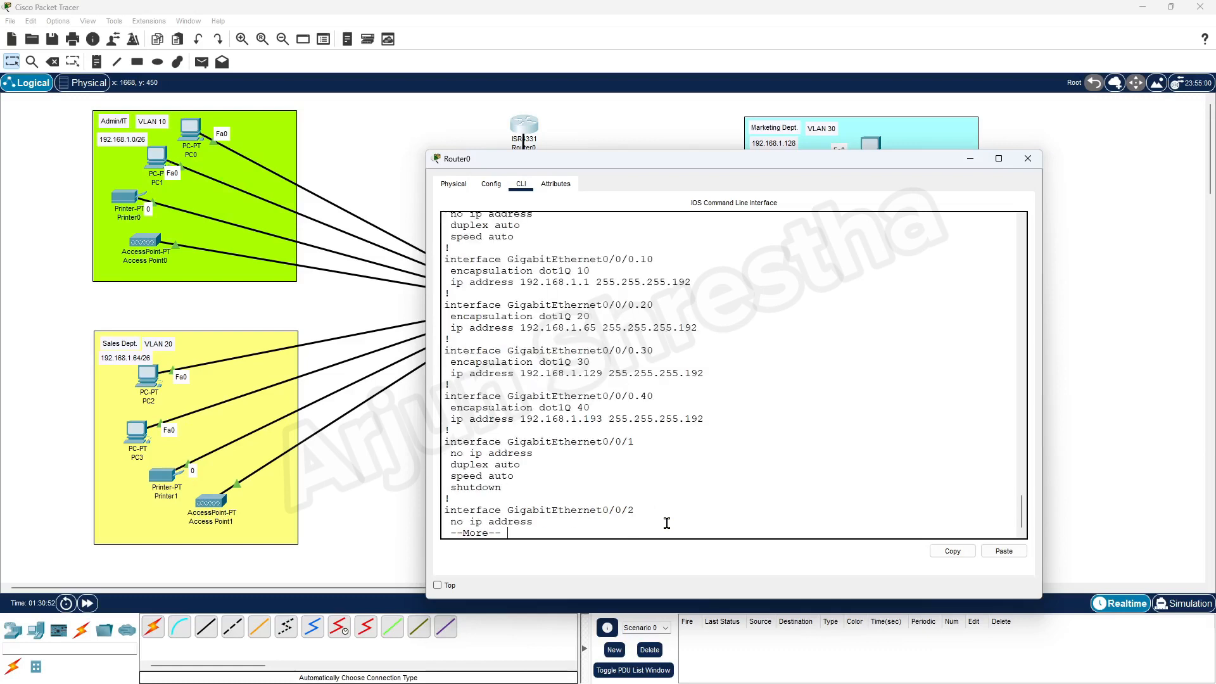
left_click_drag(449, 261, 666, 261)
left_click(665, 260)
left_click_drag(707, 420, 444, 257)
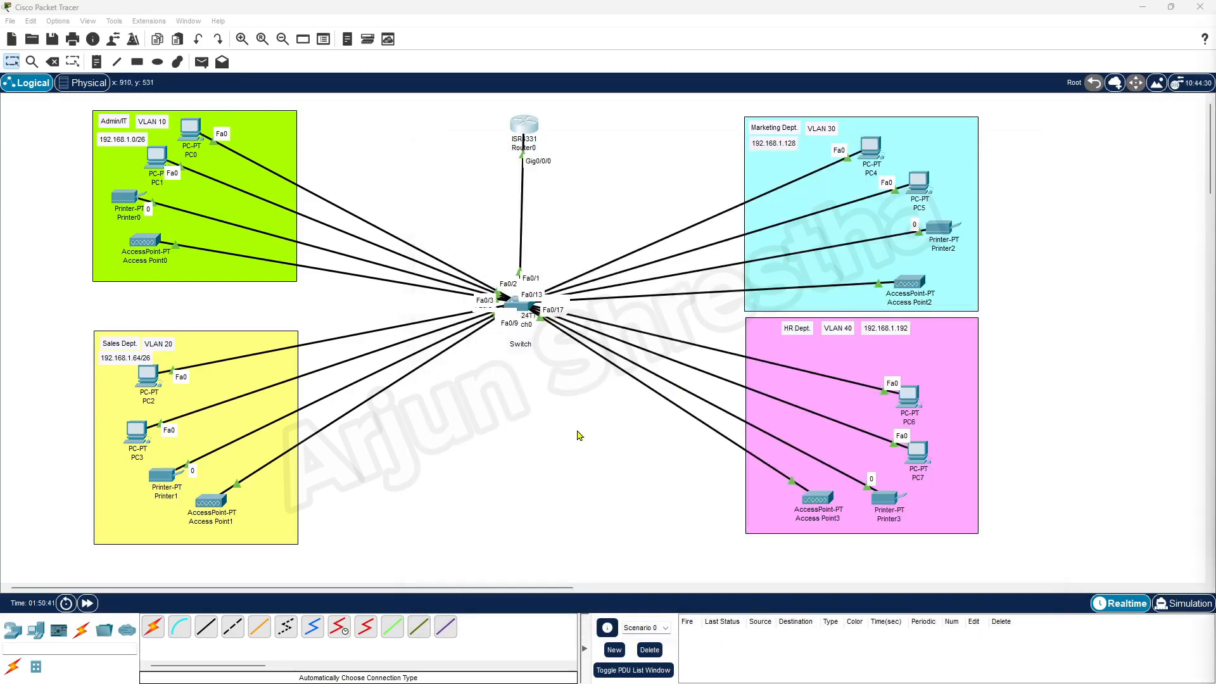
Append 'DHCP' to requirement 5 about automatic IPv4 addressing in the Word notes, then minimize Word.
mouse_move(592, 683)
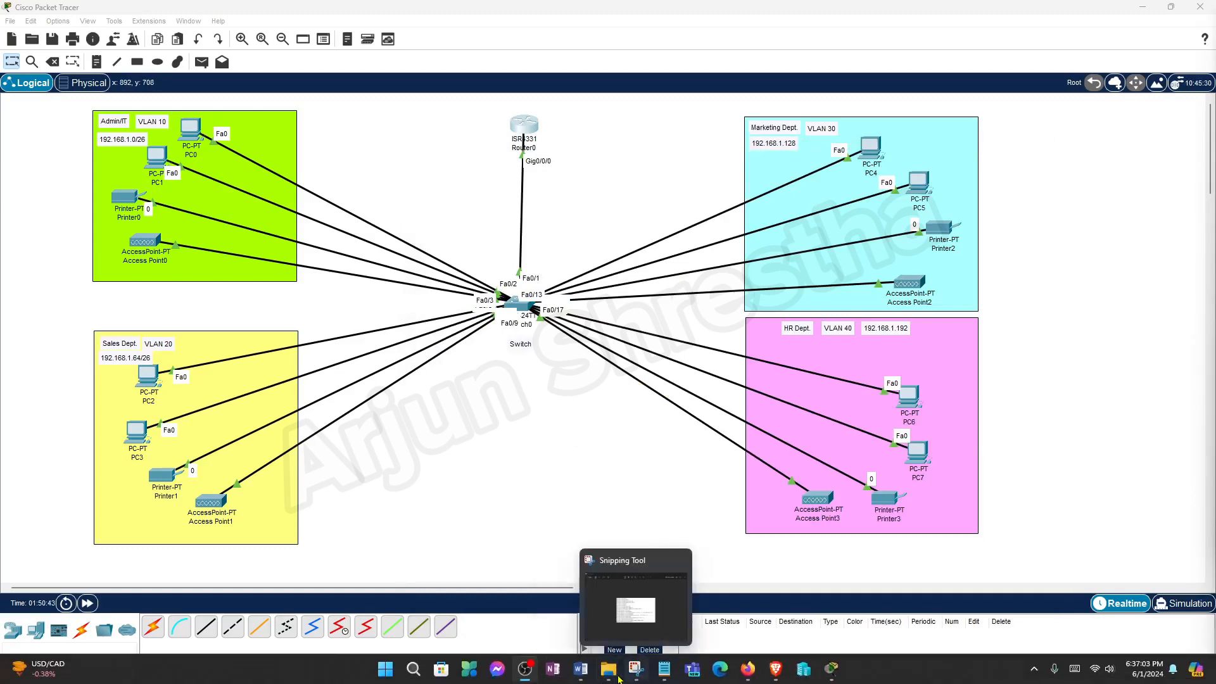
left_click(581, 669)
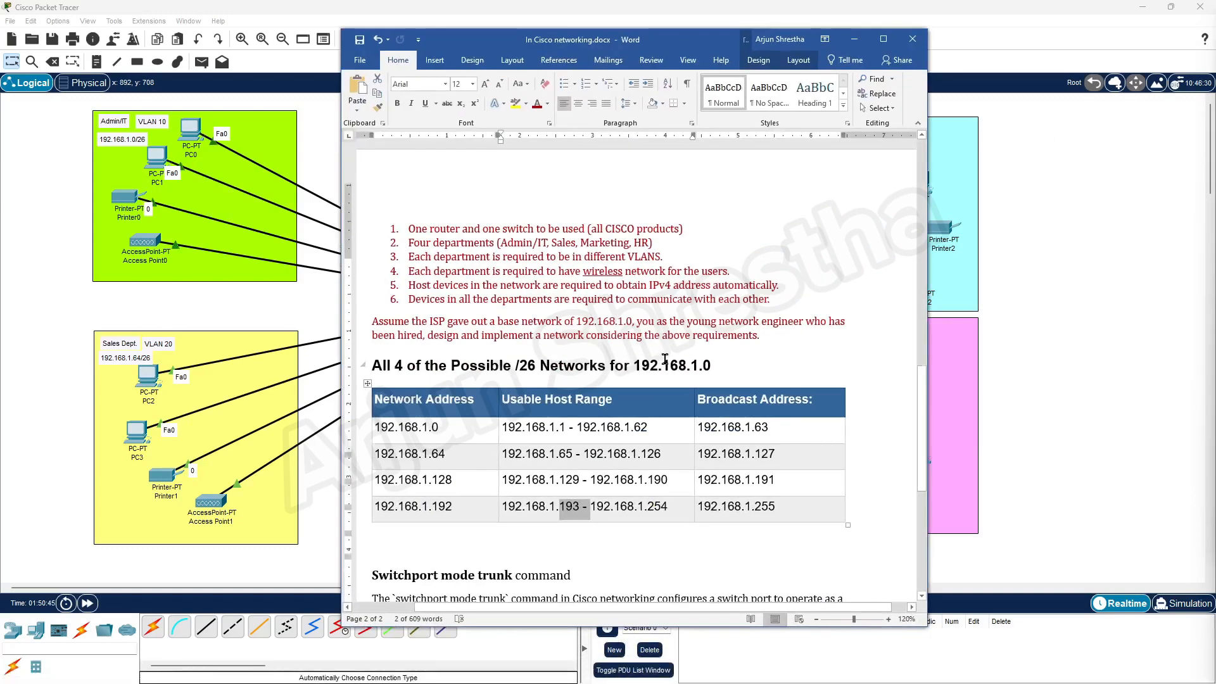
scroll(664, 360, "up", 2)
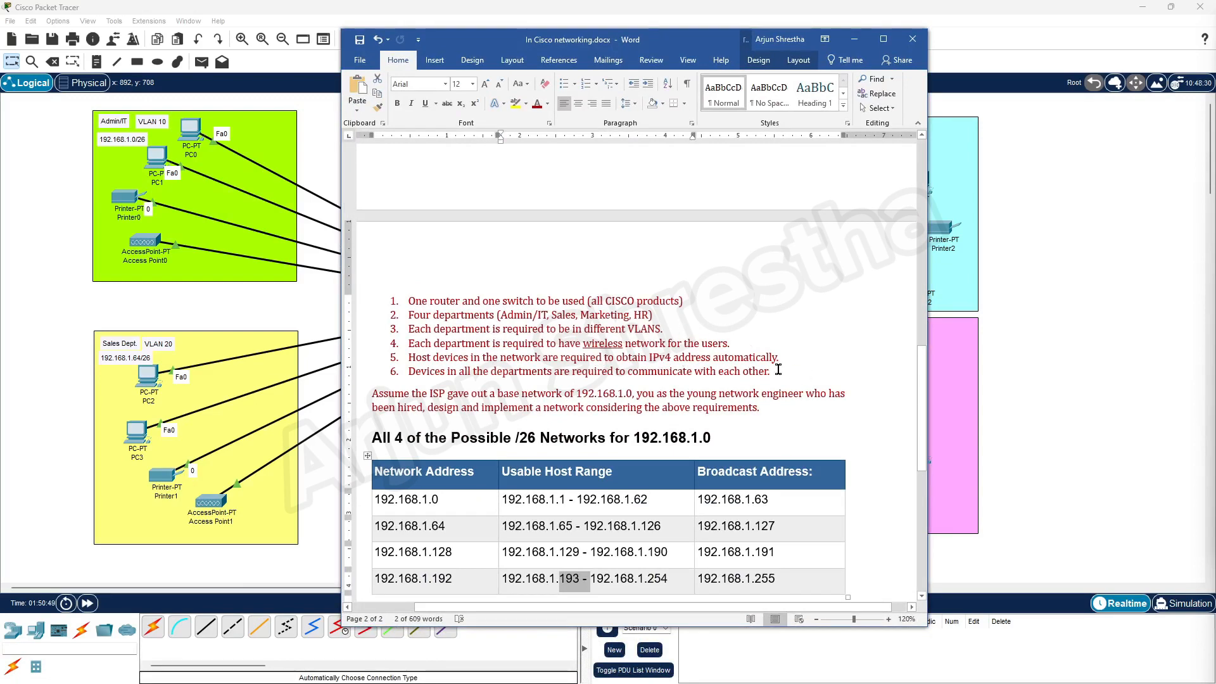
left_click_drag(781, 359, 413, 362)
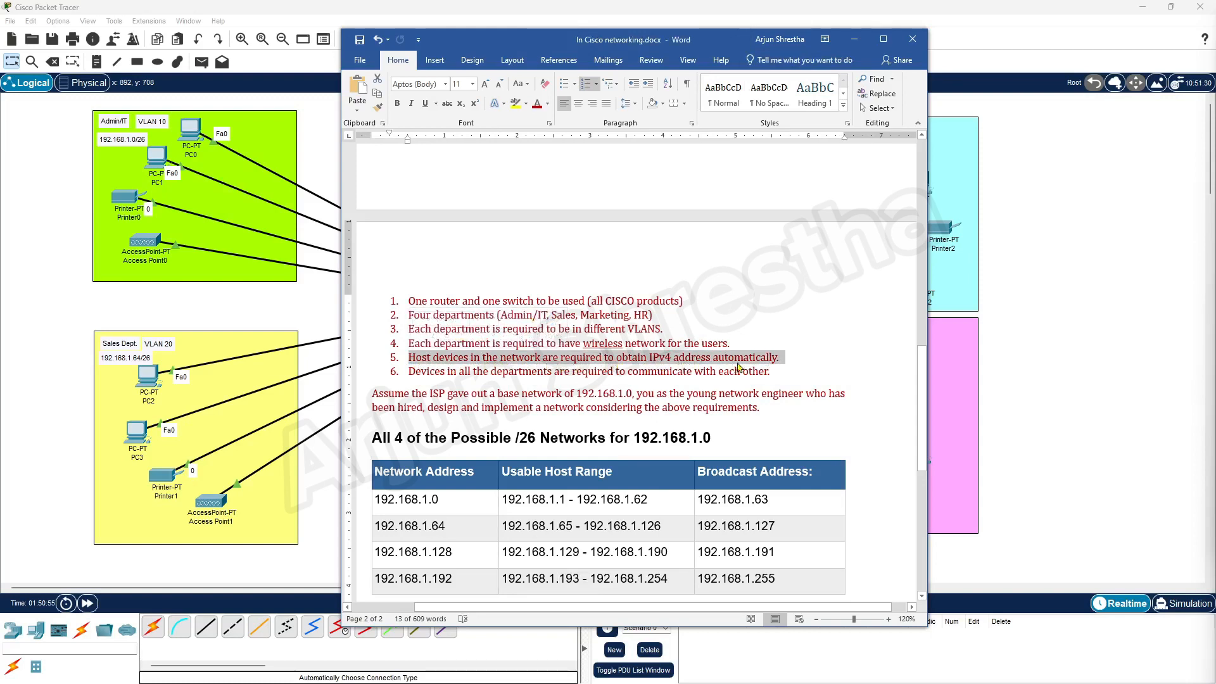
left_click(805, 360)
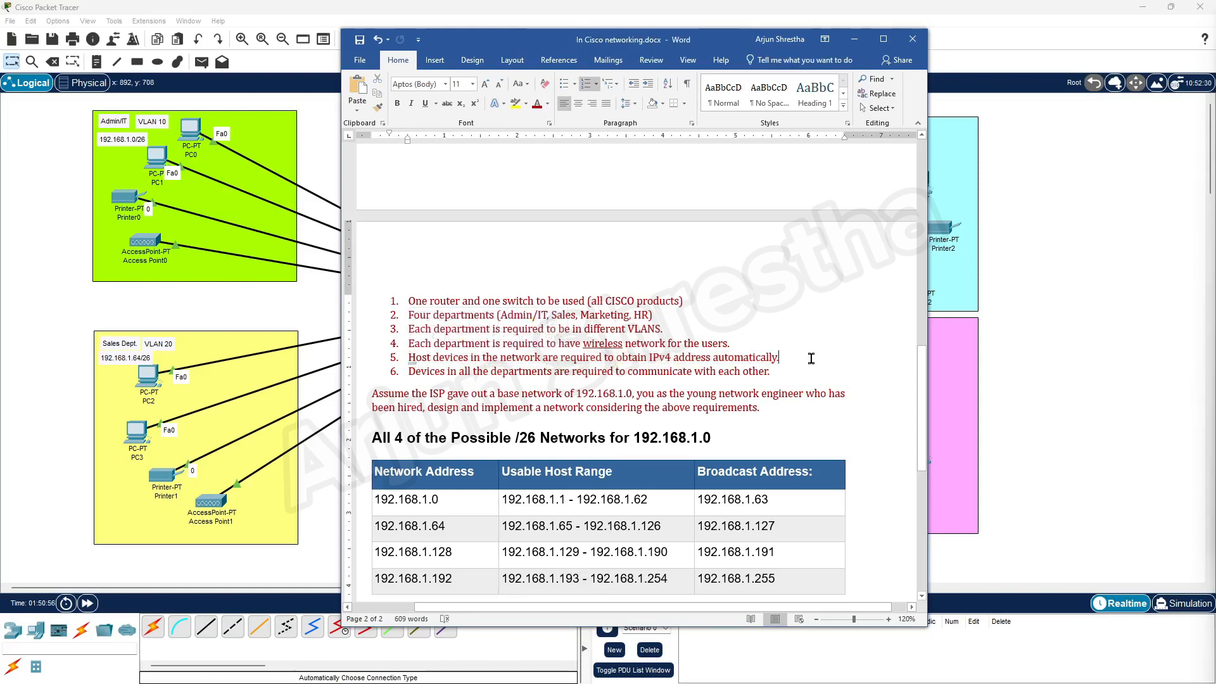
type("DH")
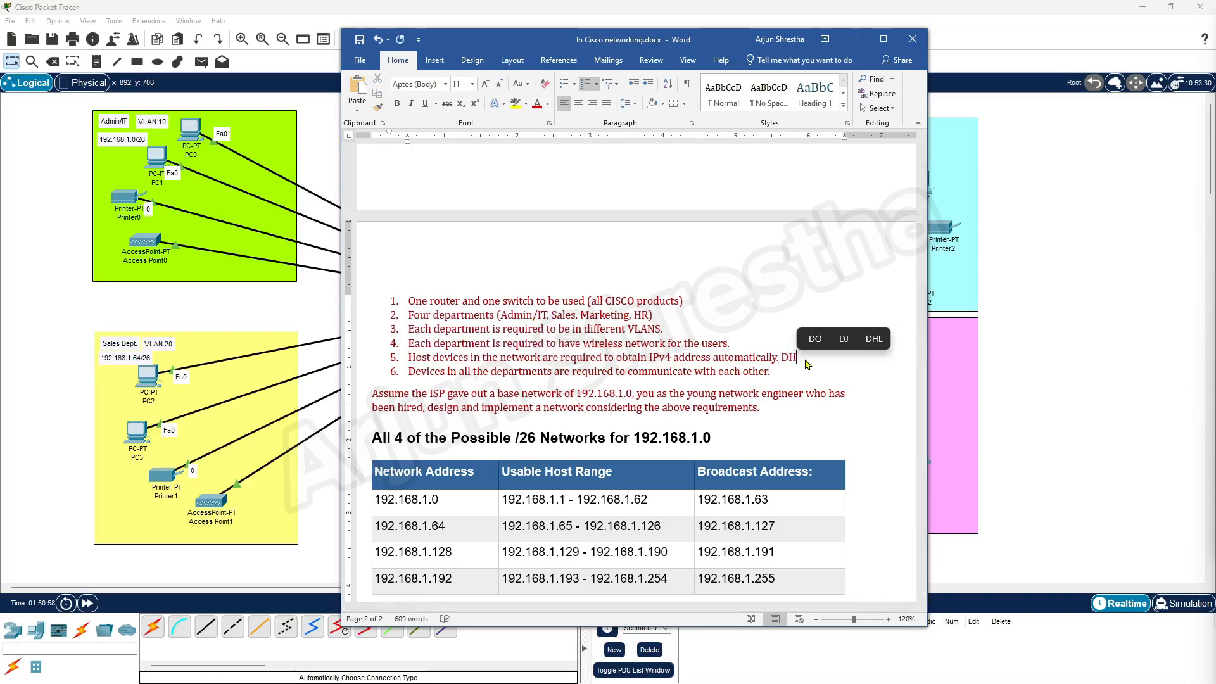
type("CP")
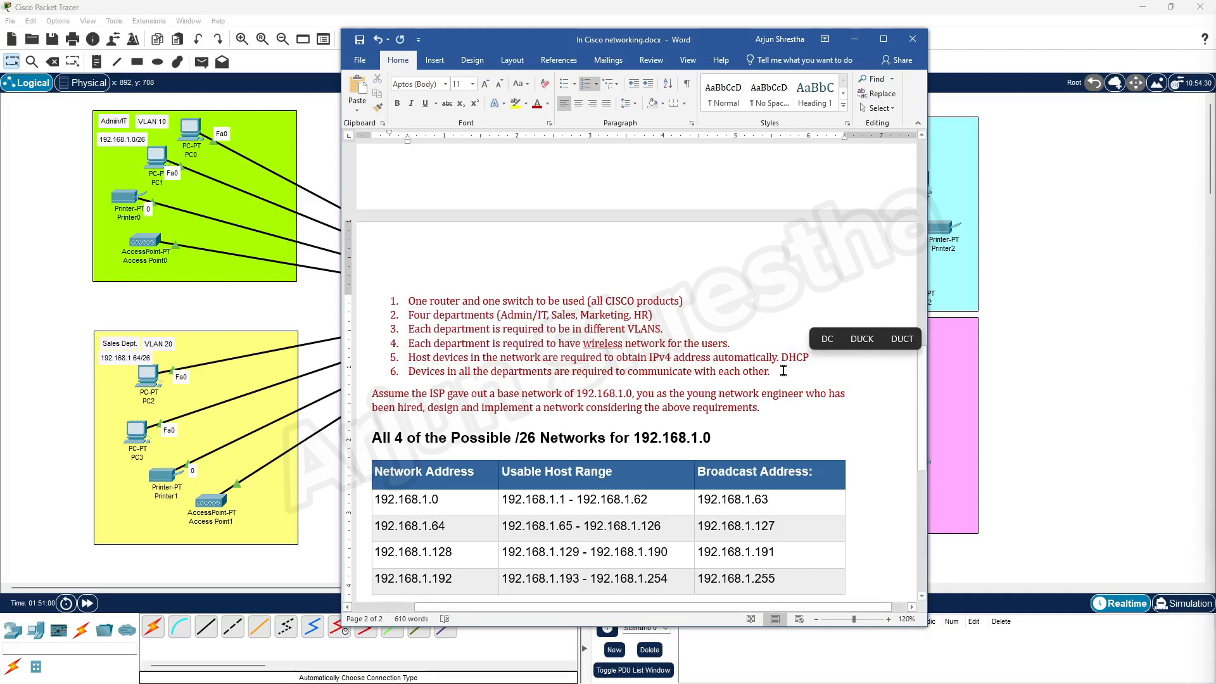
double_click(793, 358)
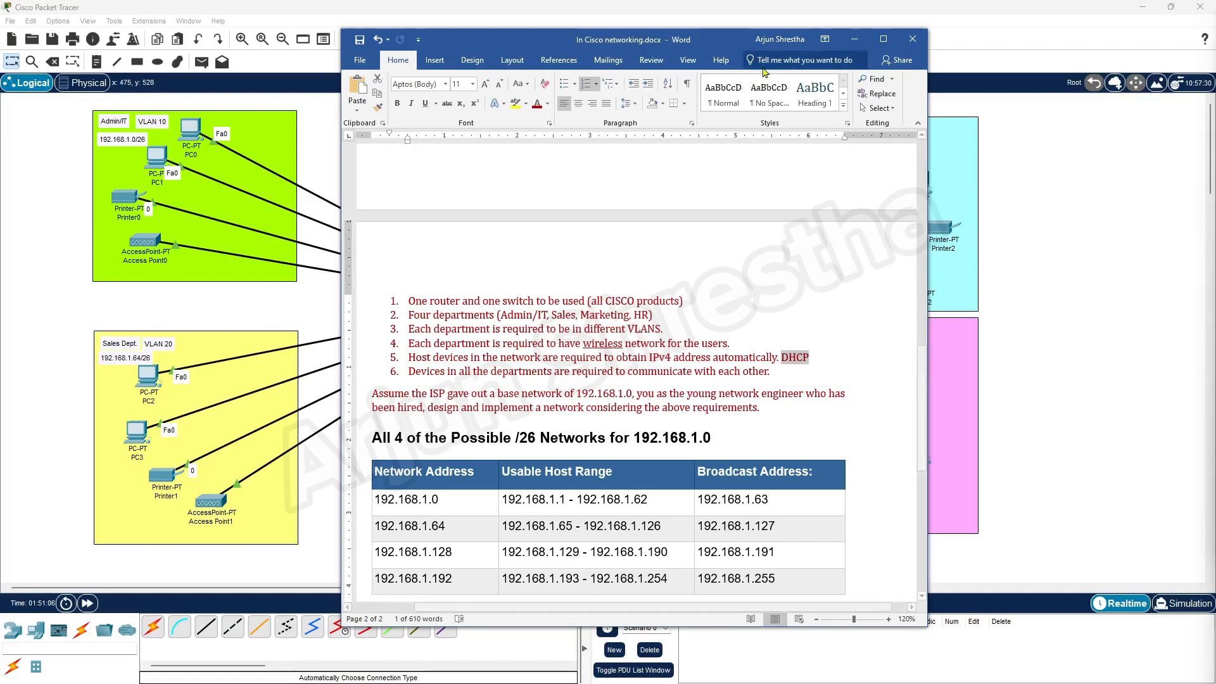
left_click(854, 39)
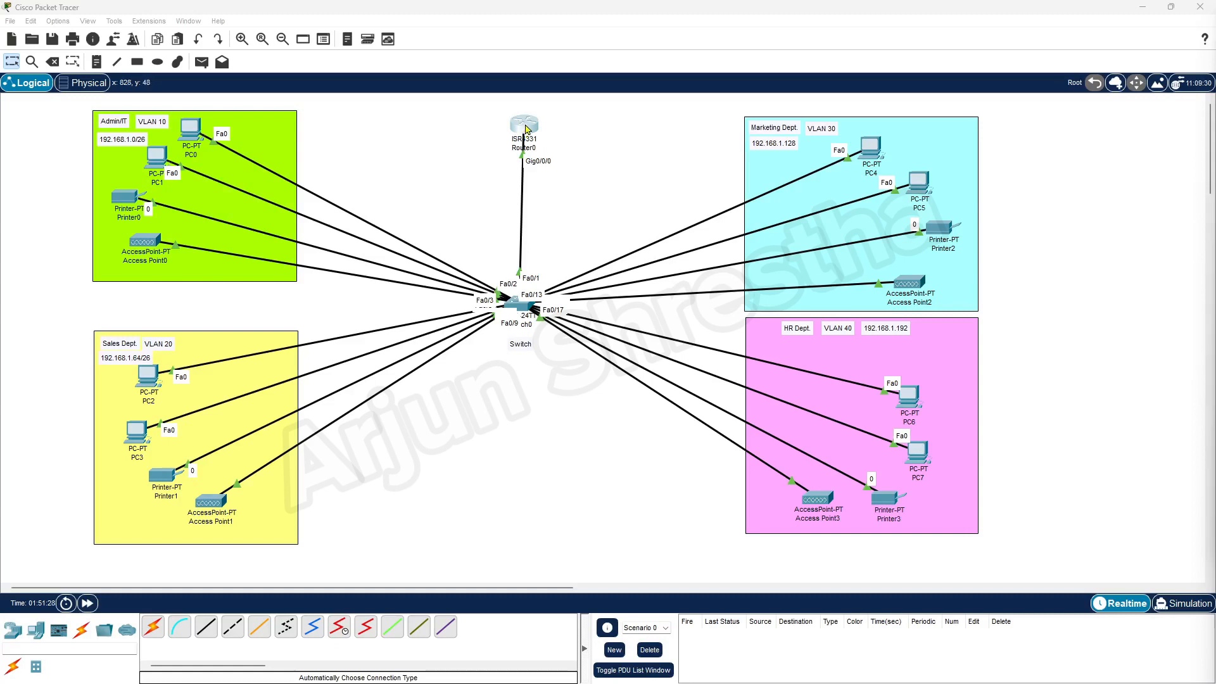
On Router0's CLI, enter privileged exec mode (en) and global configuration mode (config t).
left_click(524, 132)
left_click_drag(576, 165, 633, 113)
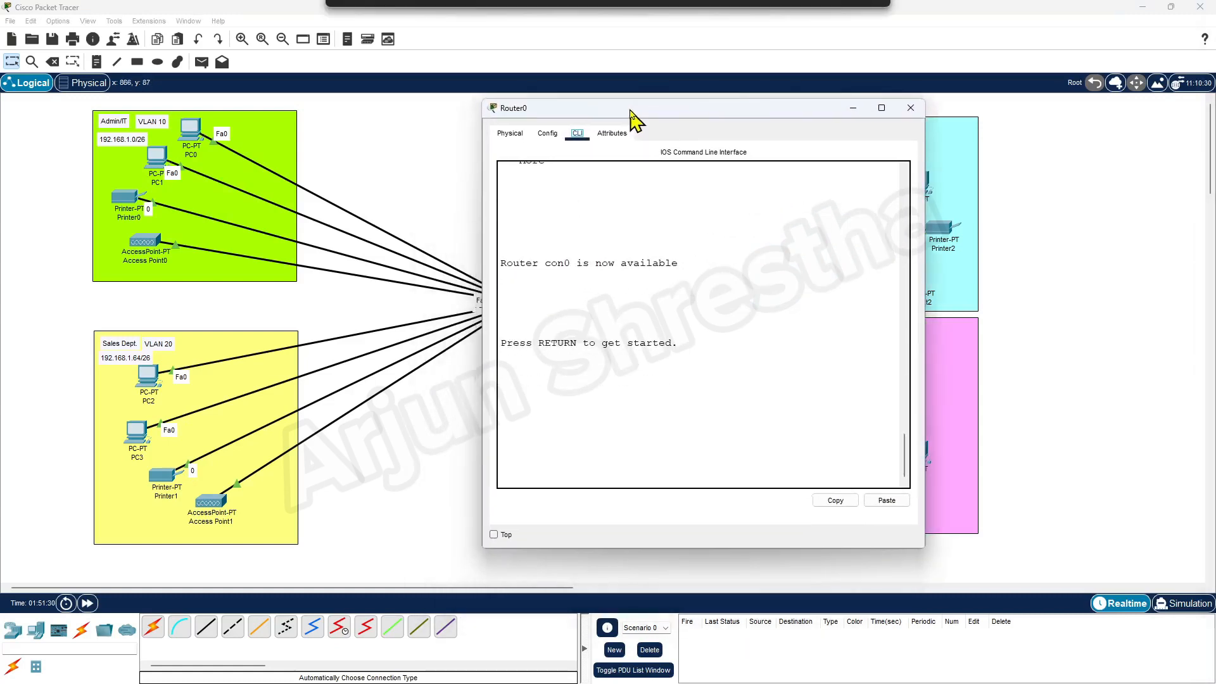
key("Return")
key("Return")
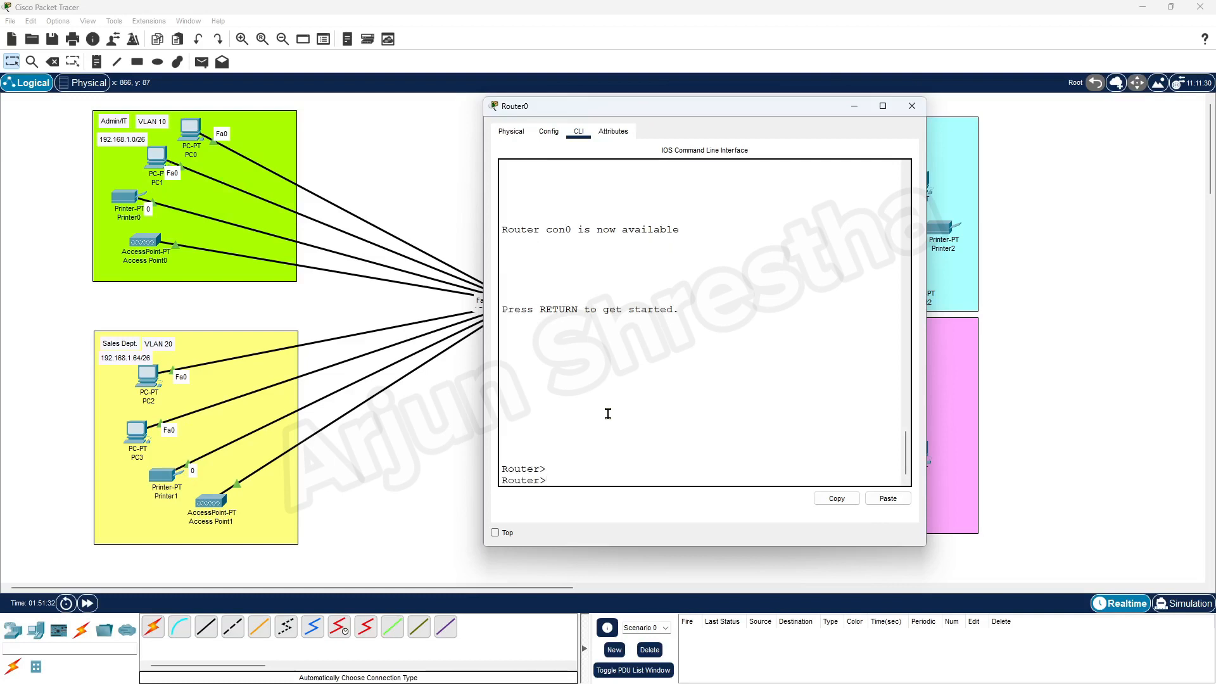
type("en")
key("Return")
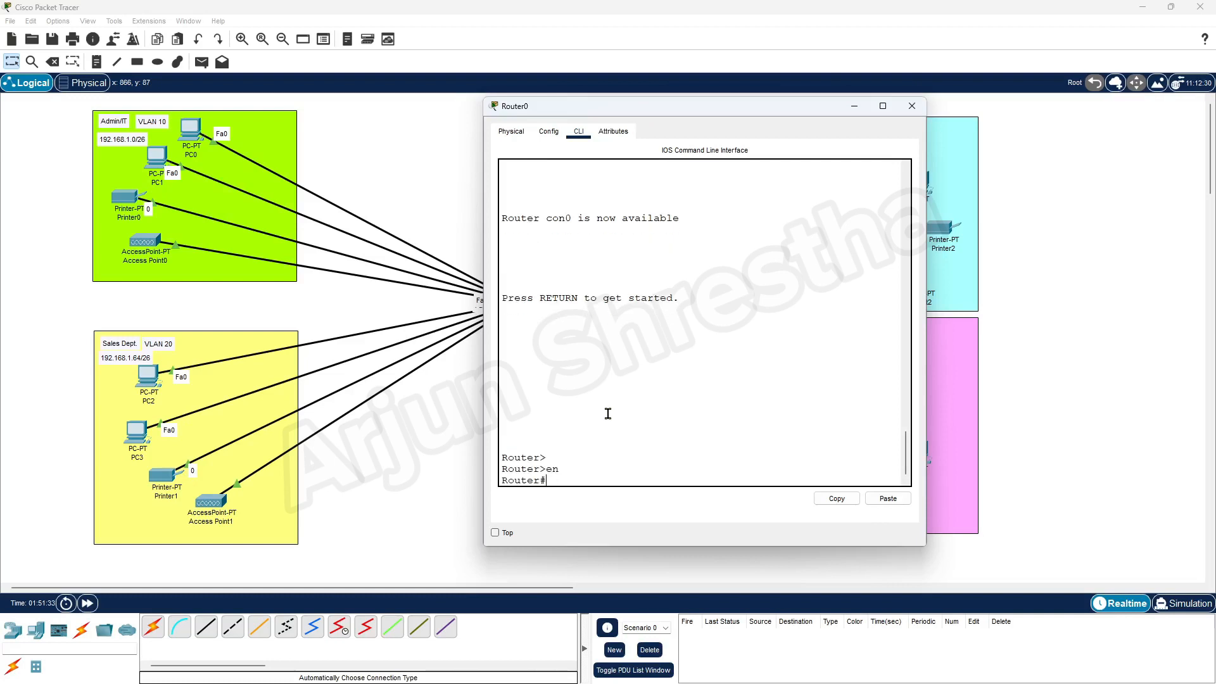
type("config t")
key("Return")
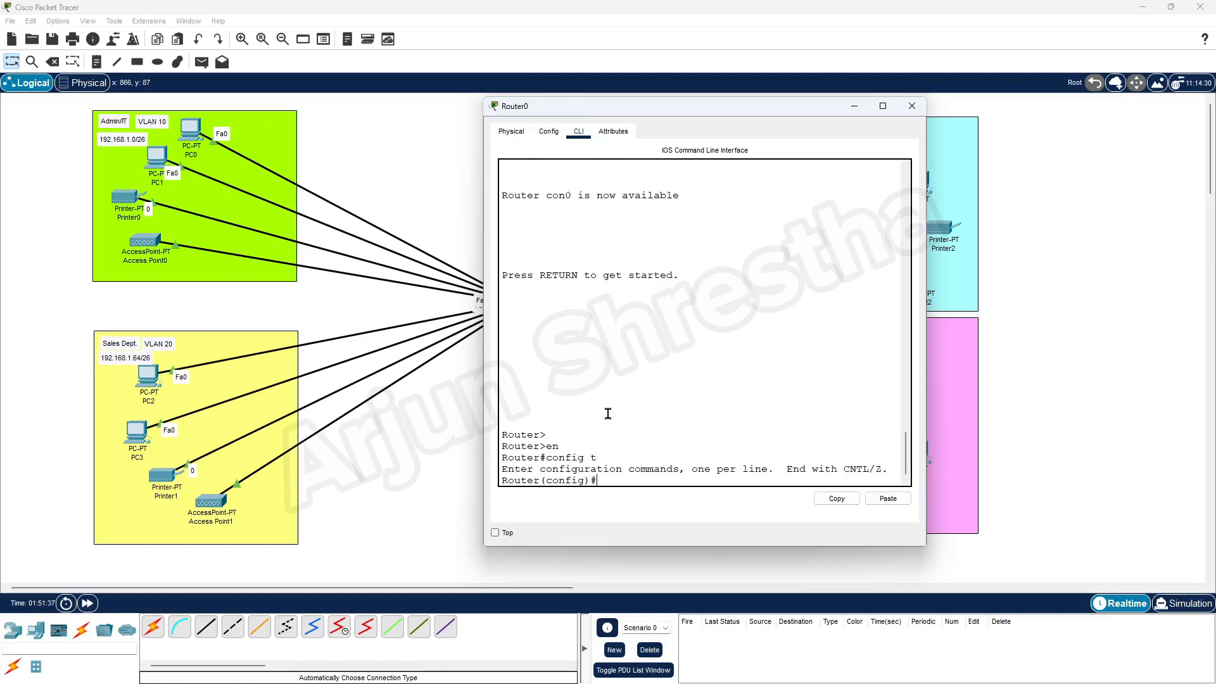
key("Return")
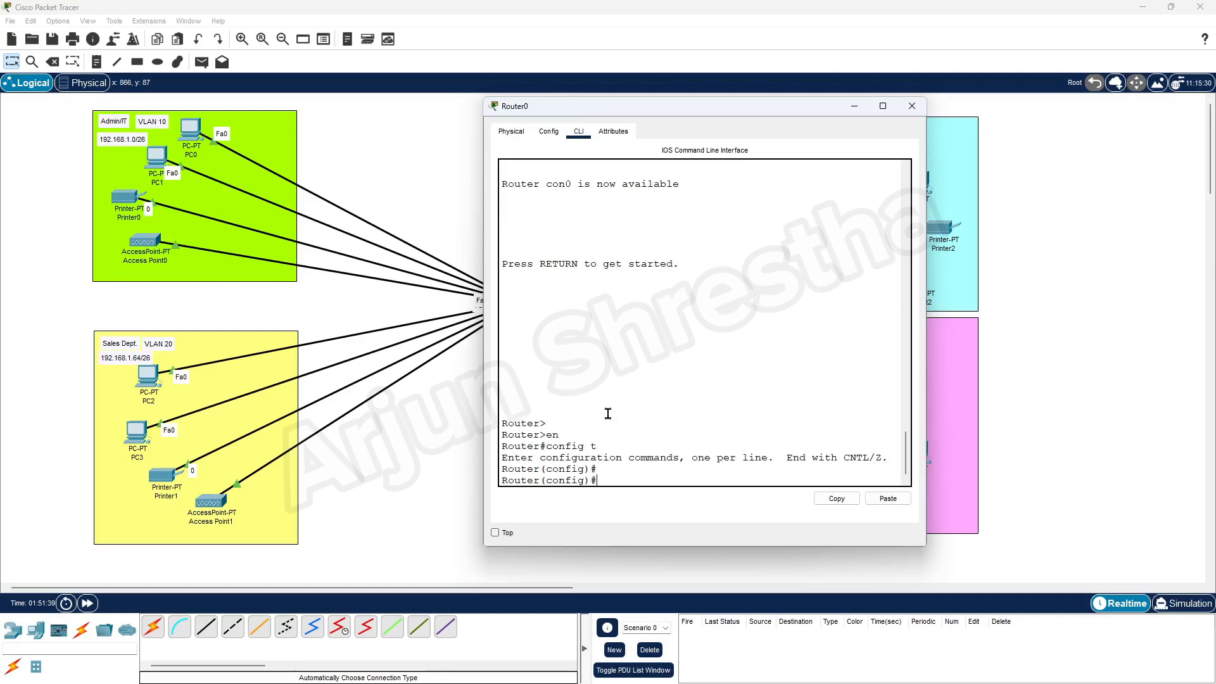
Create DHCP pool admin-pool with network 192.168.1.0 255.255.255.192.
type("ip dhcp pooadmin-pool")
key("Return")
key("Return")
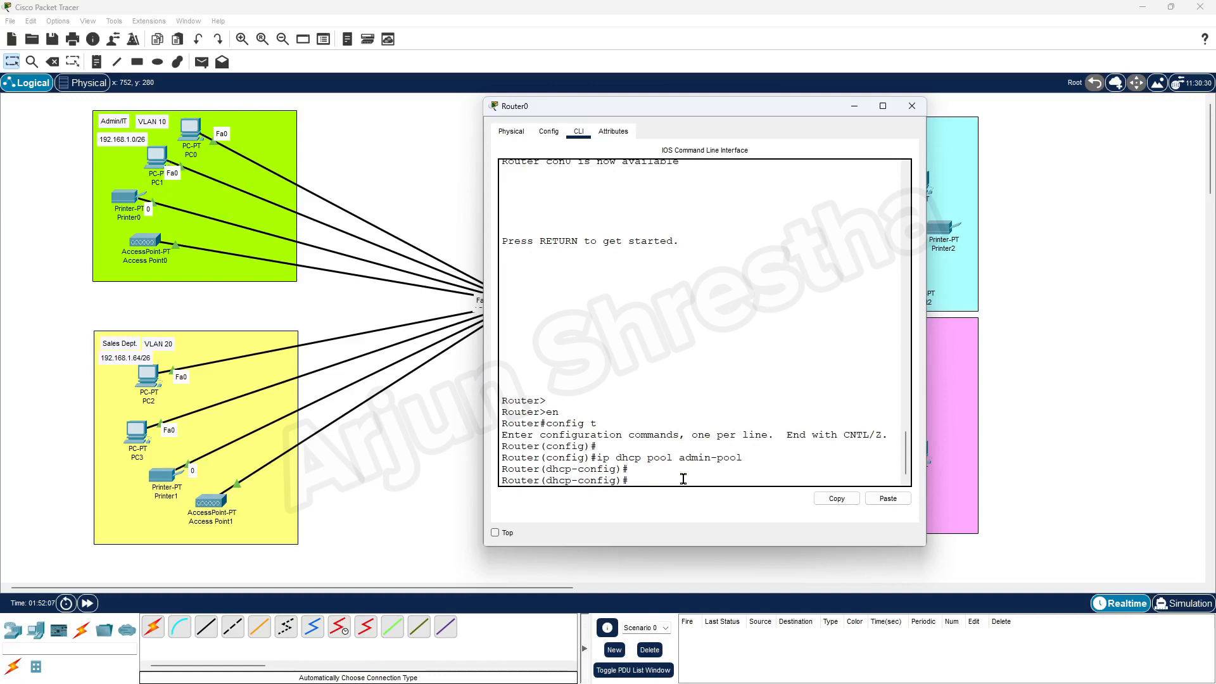
type("network 192.16")
type("8.1.0 255.255.255.192")
key("Return")
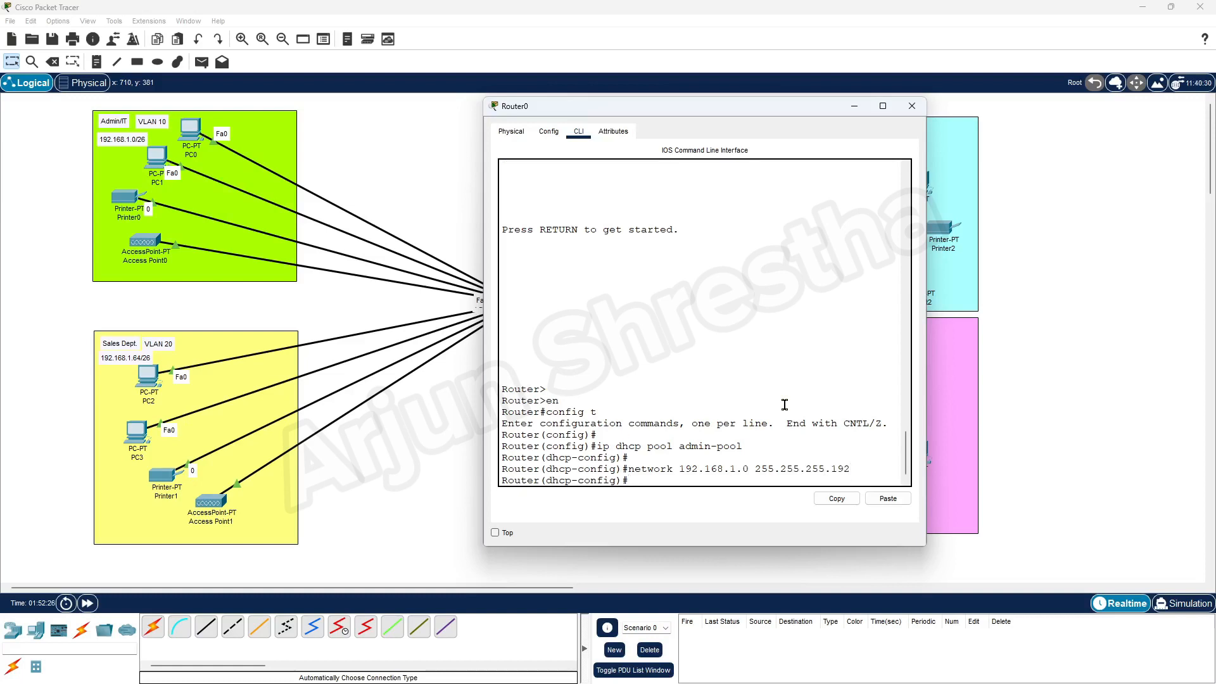
Start entering default-router 192.168.1.1 for the admin-pool.
key("Return")
type("def")
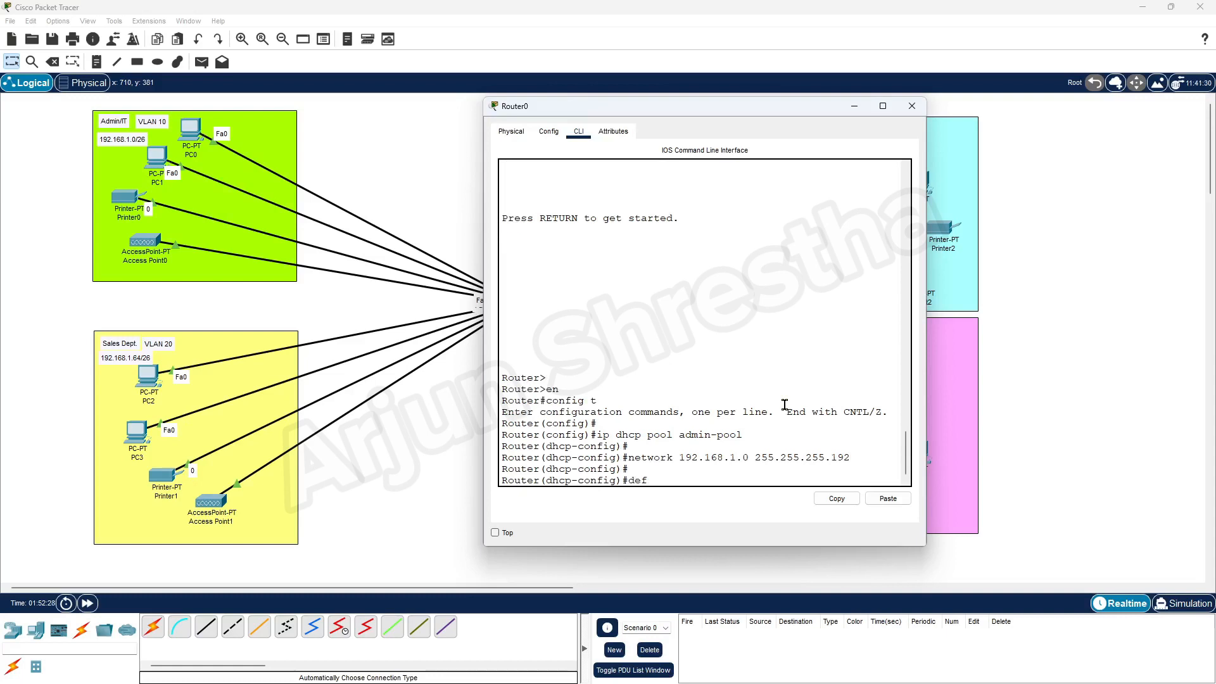
type("ault-")
key("Tab")
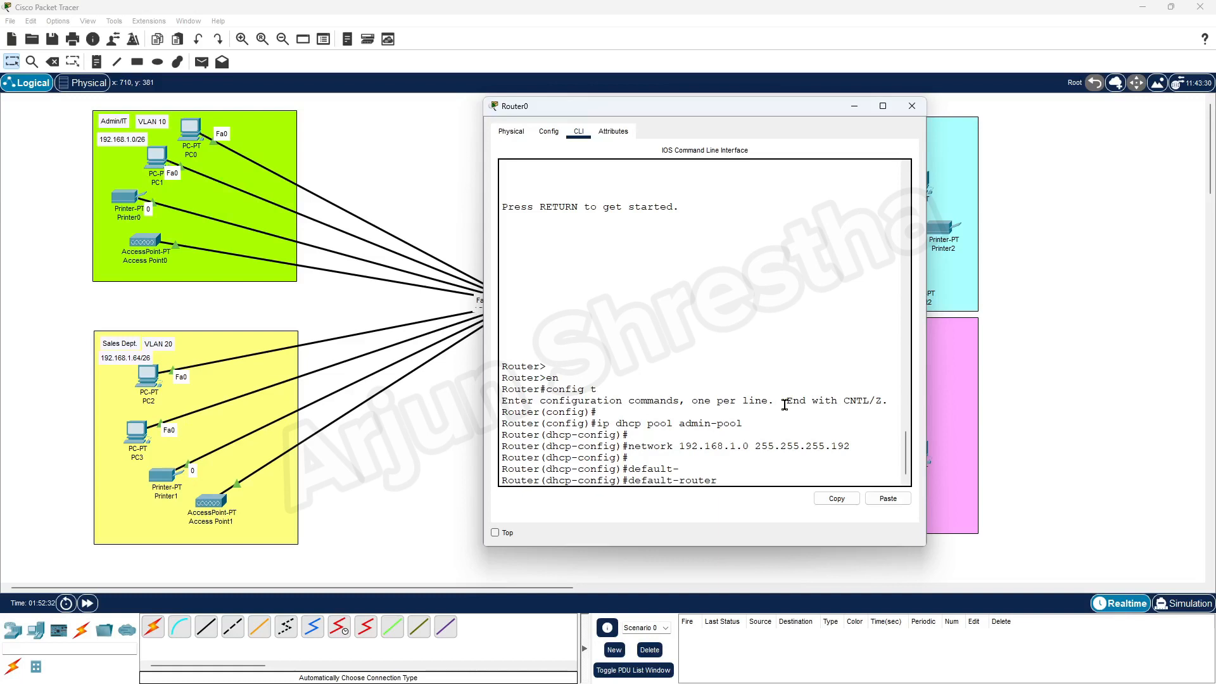
type("192.168.1.1")
left_click_drag(681, 446, 749, 446)
left_click_drag(797, 479, 724, 481)
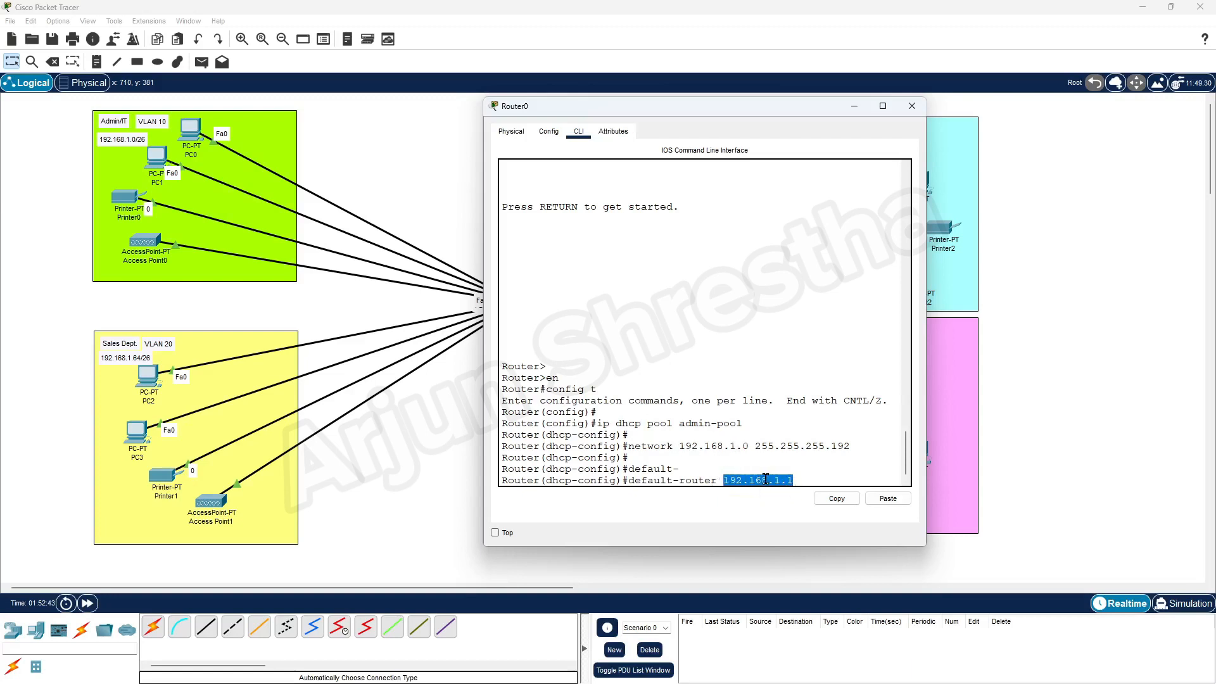
Set the admin-pool default router and DNS server to 192.168.1.1.
left_click(845, 482)
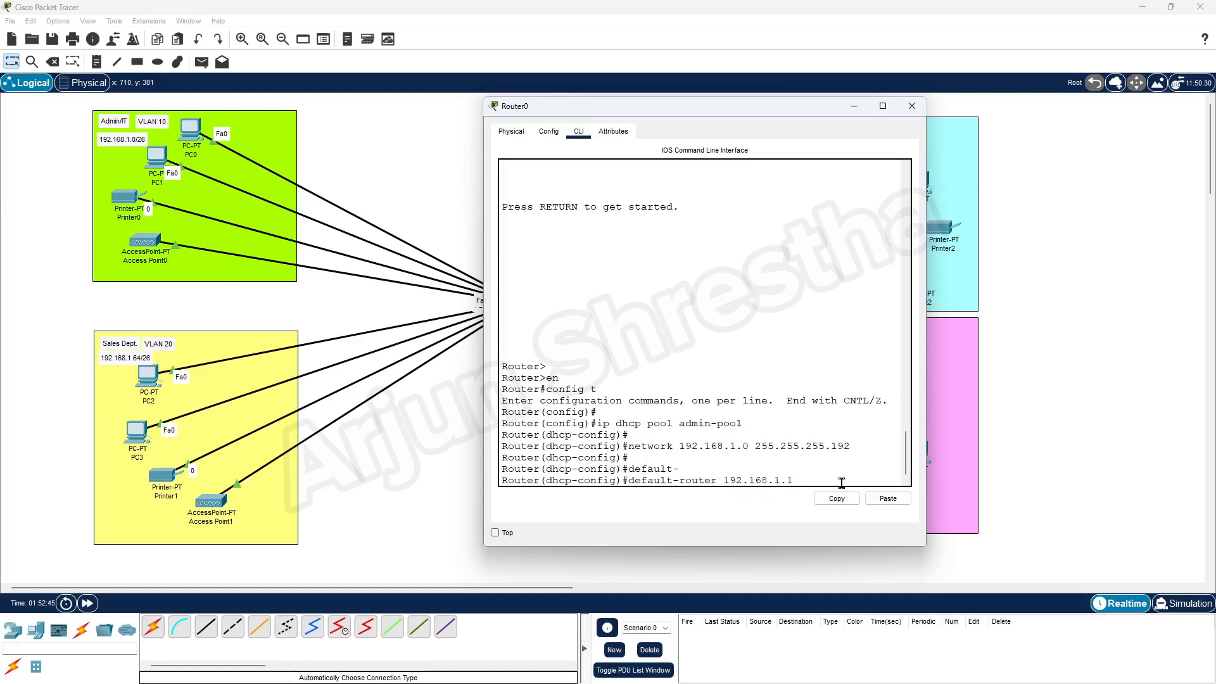
key("Return")
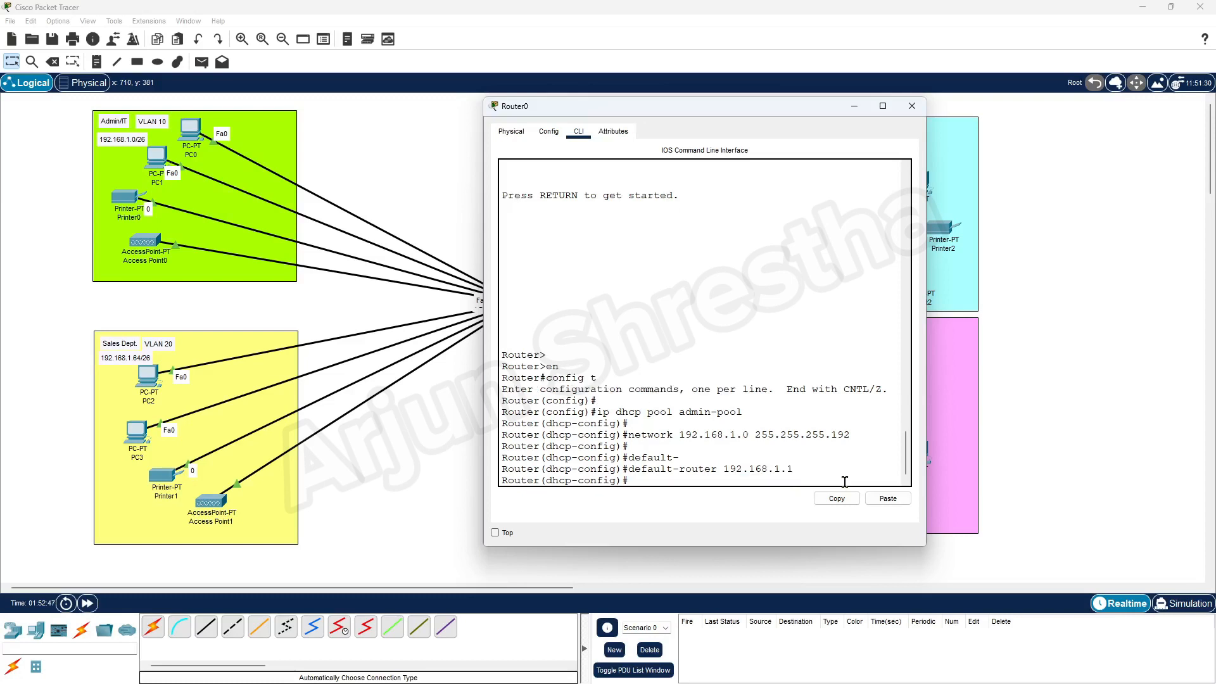
key("Return")
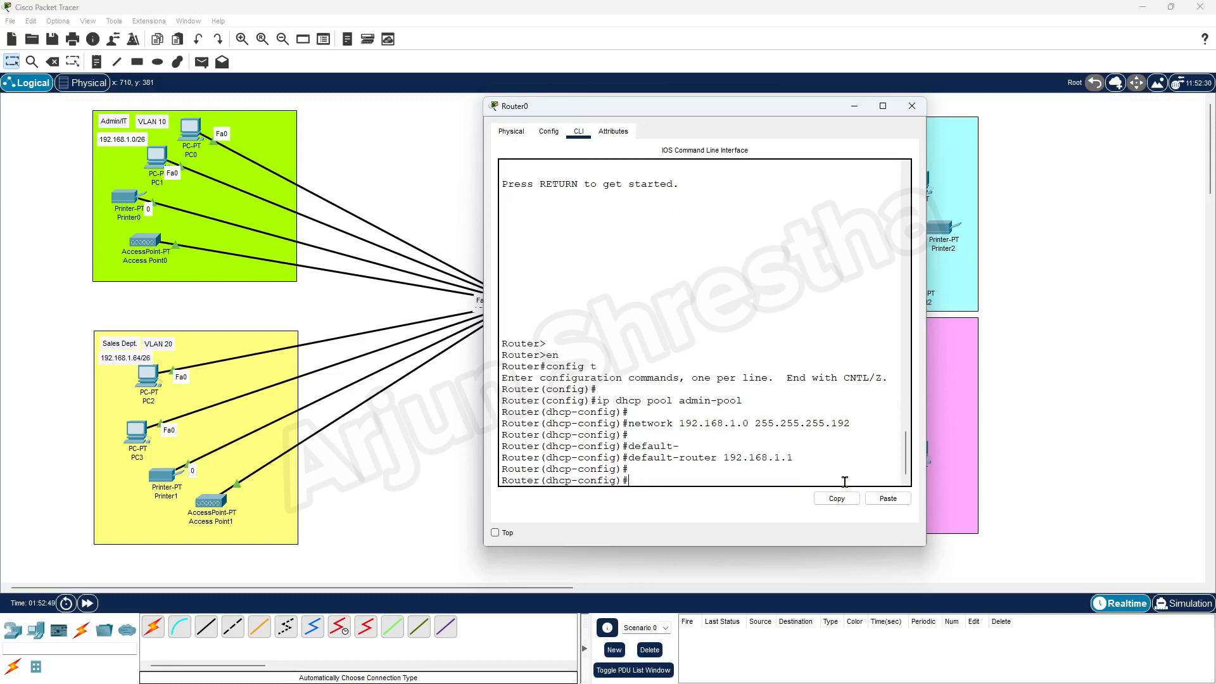
type("dns-server")
type("19")
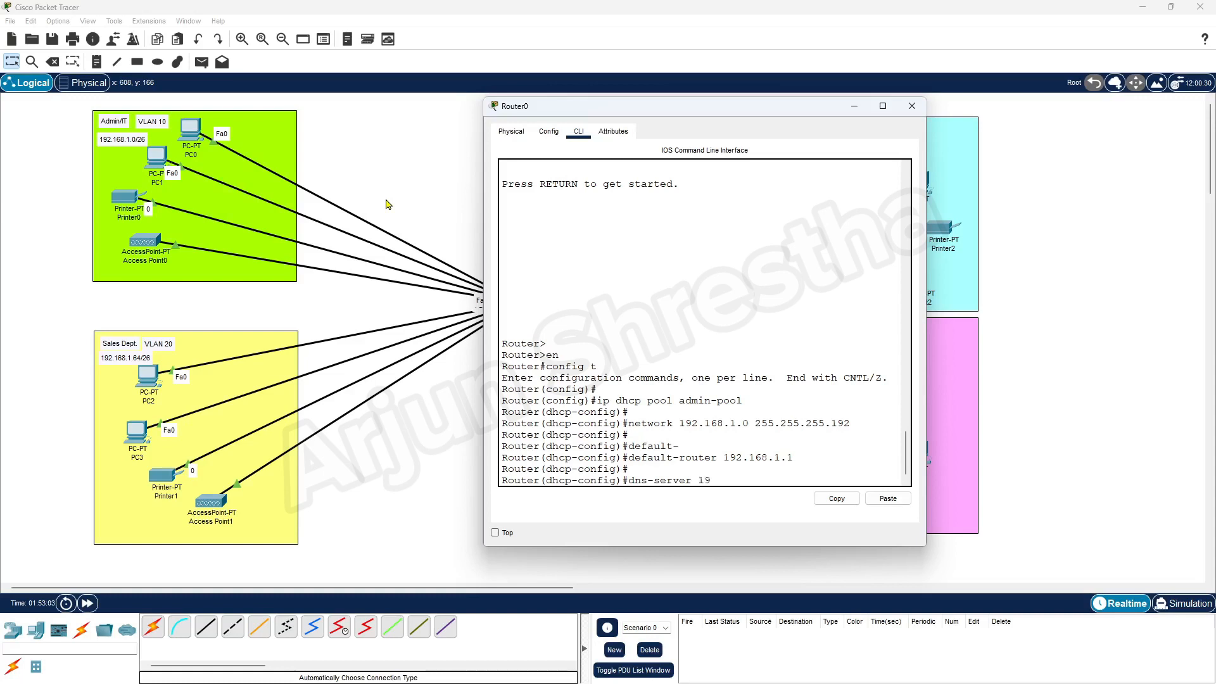
type("2.168.1.1")
key("Return")
key("Return")
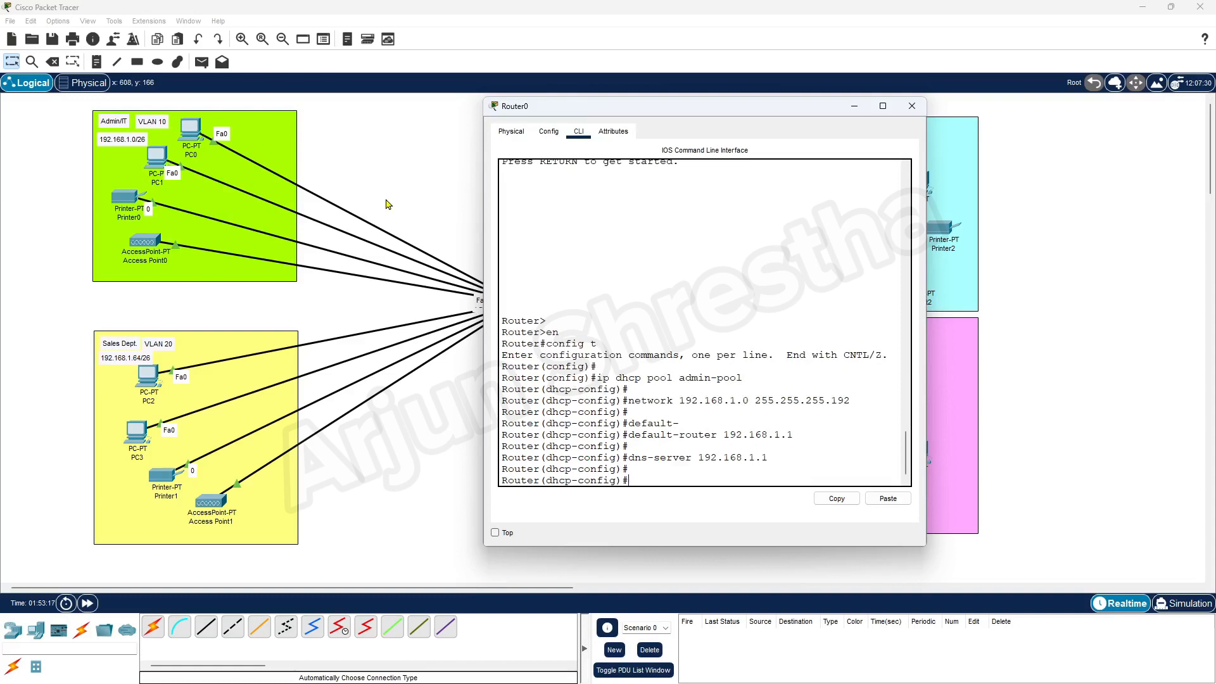
Set the admin-pool domain name to adminit.com and exit the pool configuration.
type("domain-name admin.com")
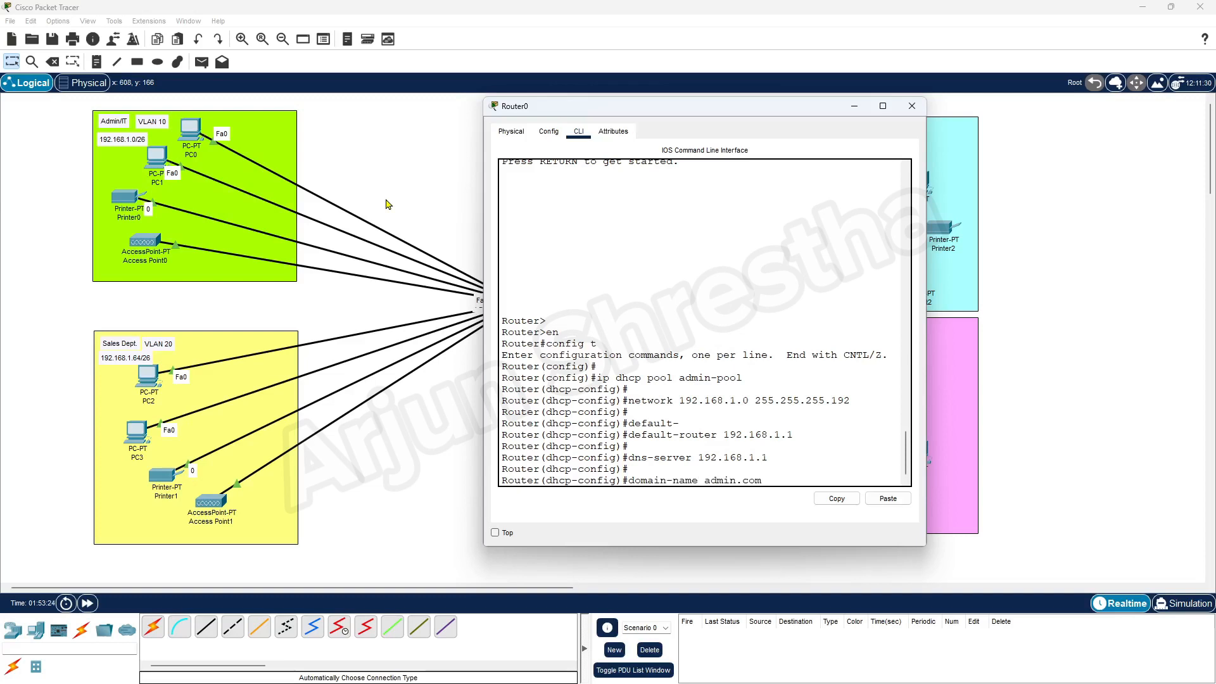
key("BackSpace")
key("BackSpace")
type("nit.com")
key("Return")
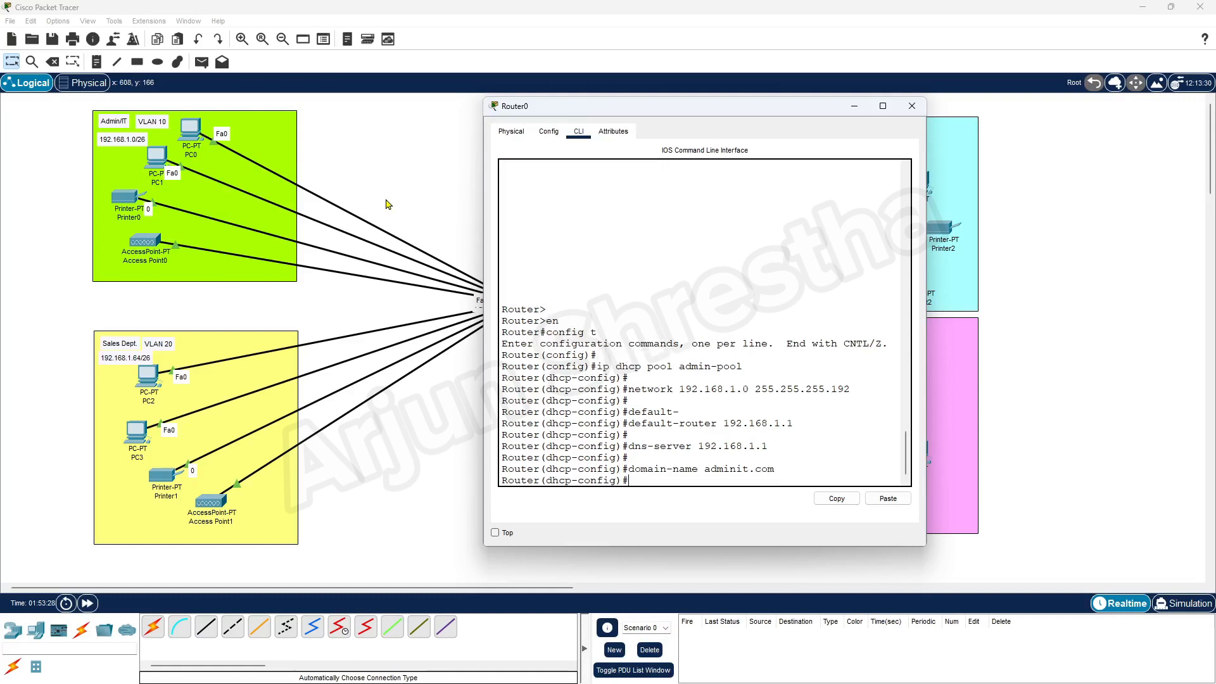
key("Return")
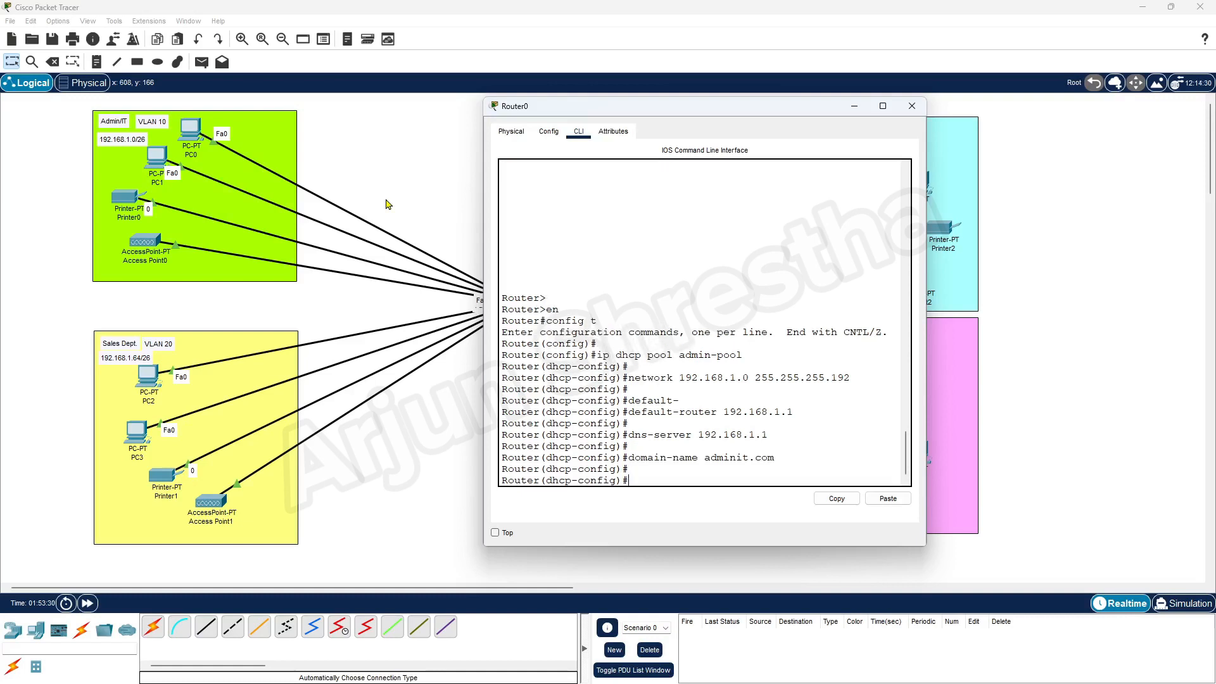
type("it")
key("Return")
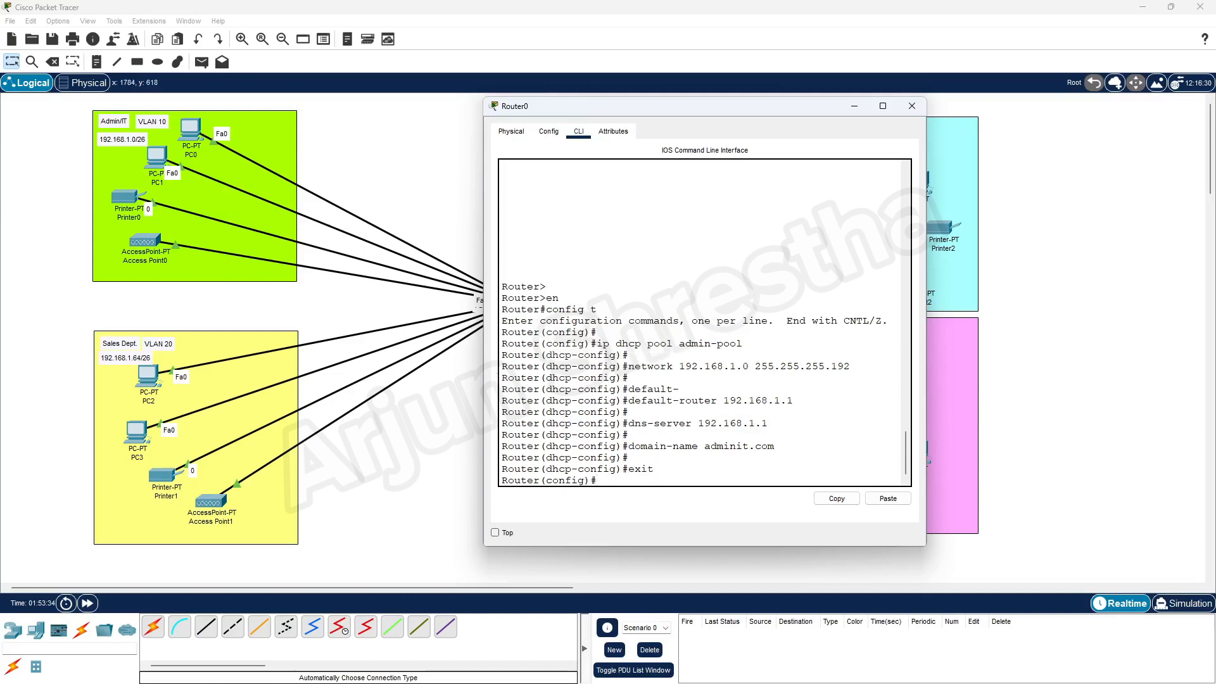
key("Return")
key("Return")
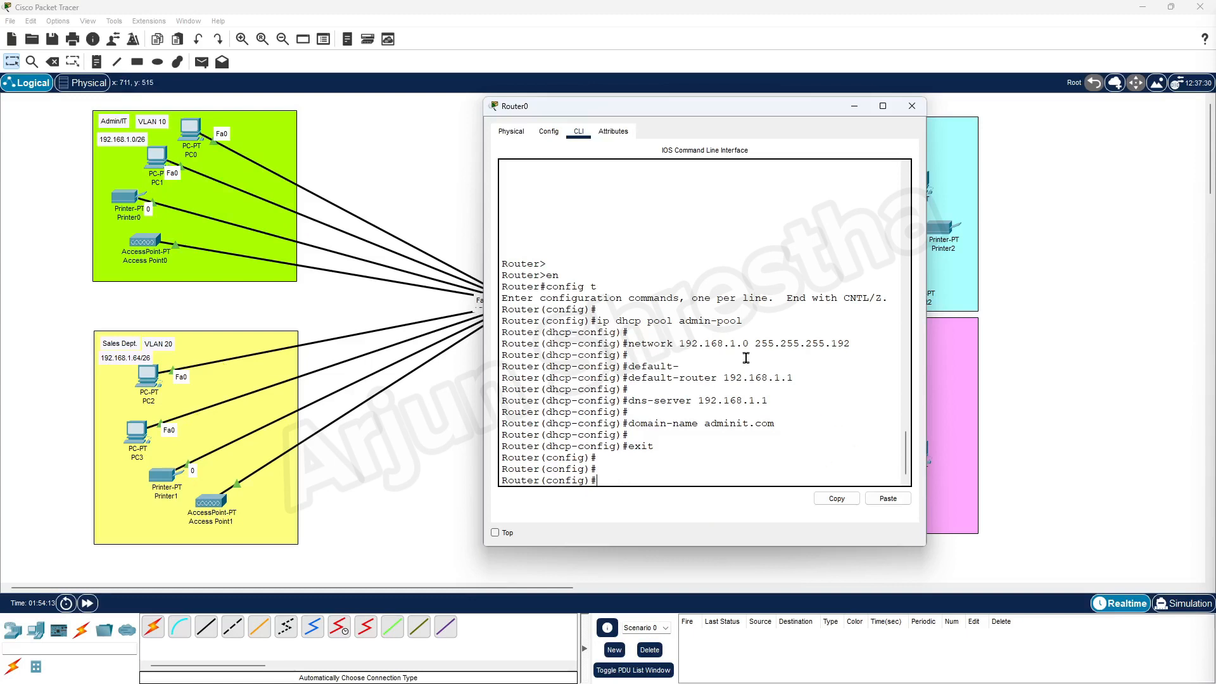
Enable the router's DHCP service with service dhcp.
scroll(665, 361, "up", 3)
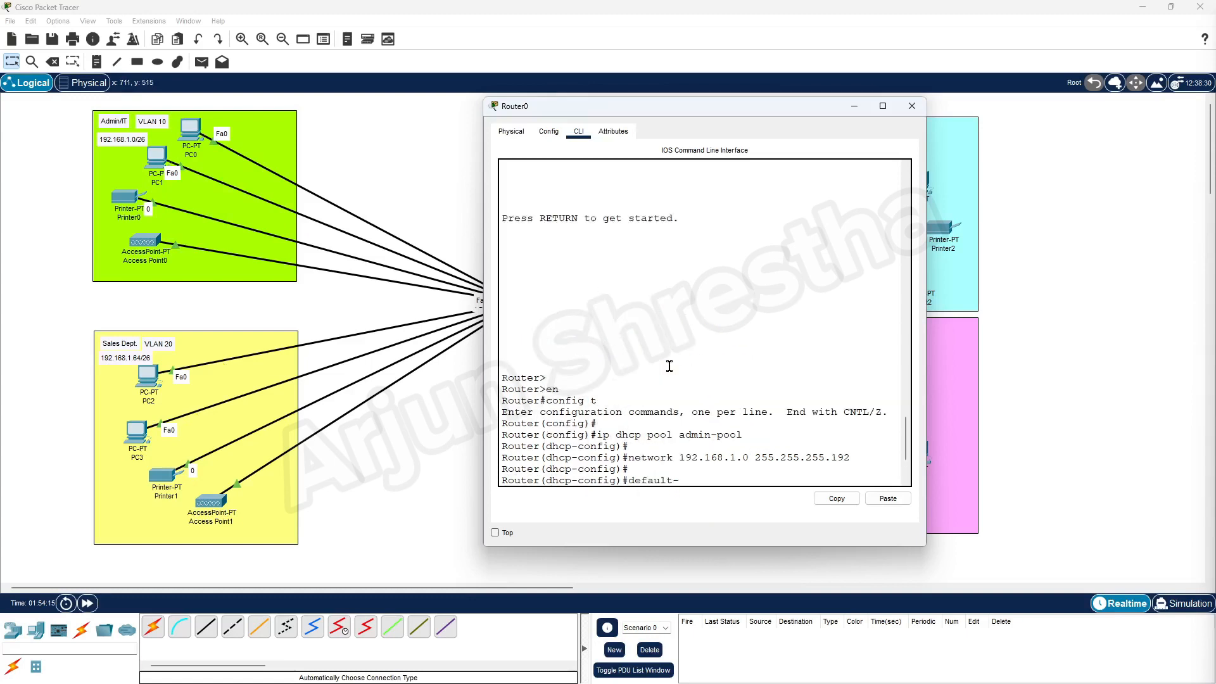
scroll(675, 380, "down", 3)
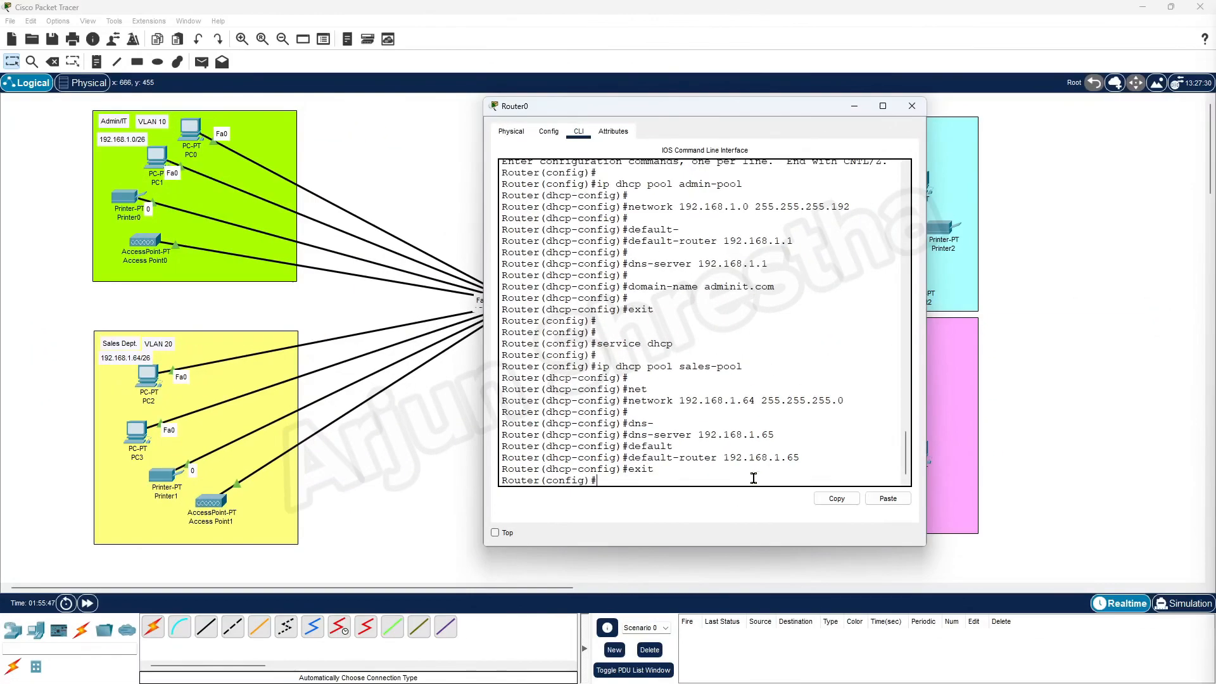
key("Return")
key("Return")
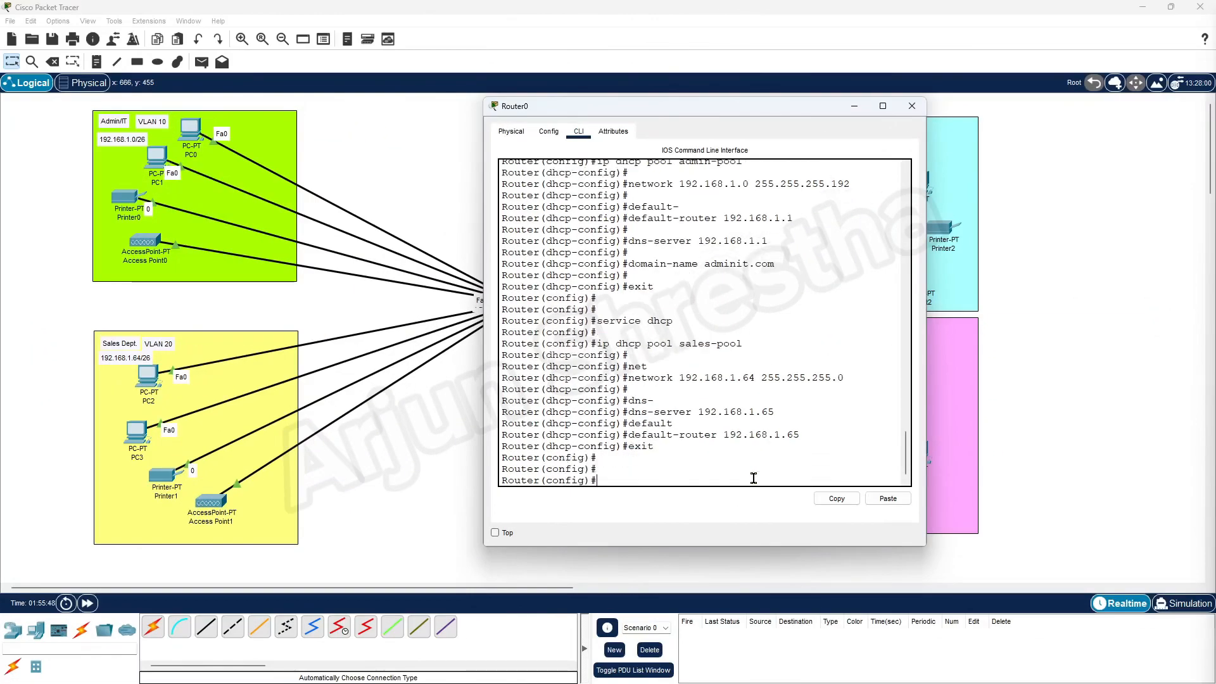
type("service dhcp")
key("Return")
key("Return")
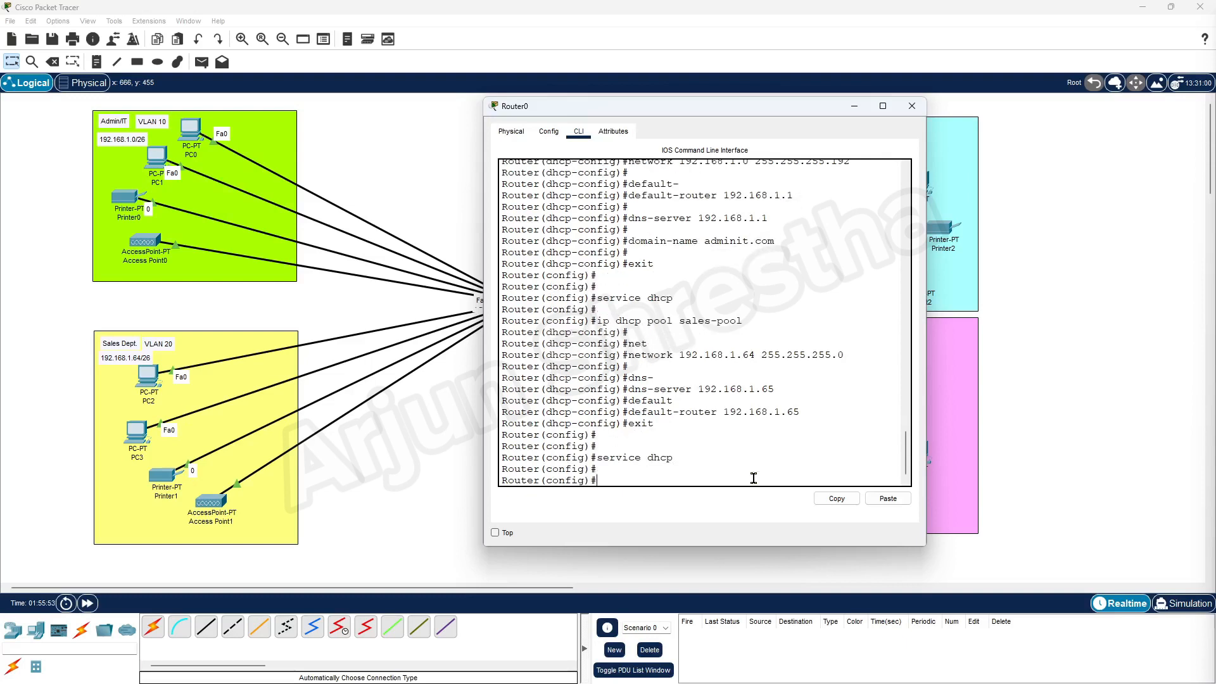
Type the ip dhcp pool marketing-pool command.
type("ip dhcp poool marketing-pool")
Create the marketing-pool DHCP pool with ip dhcp pool marketing-pool.
left_click_drag(799, 110, 608, 117)
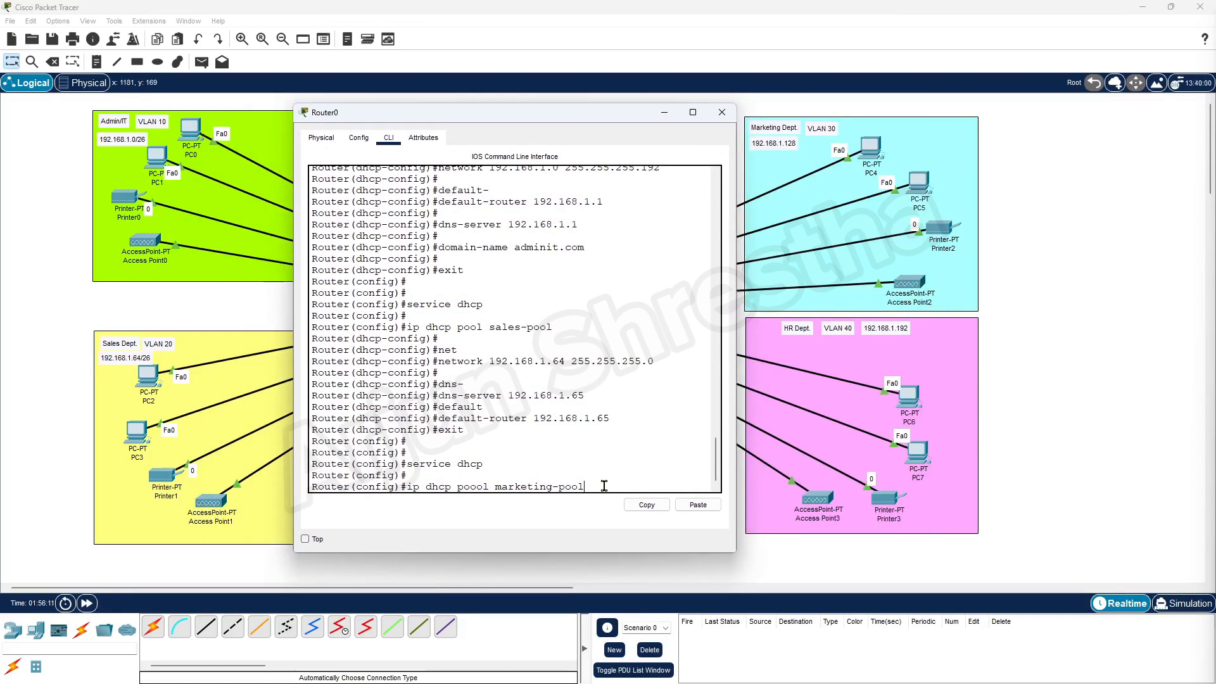
key("Return")
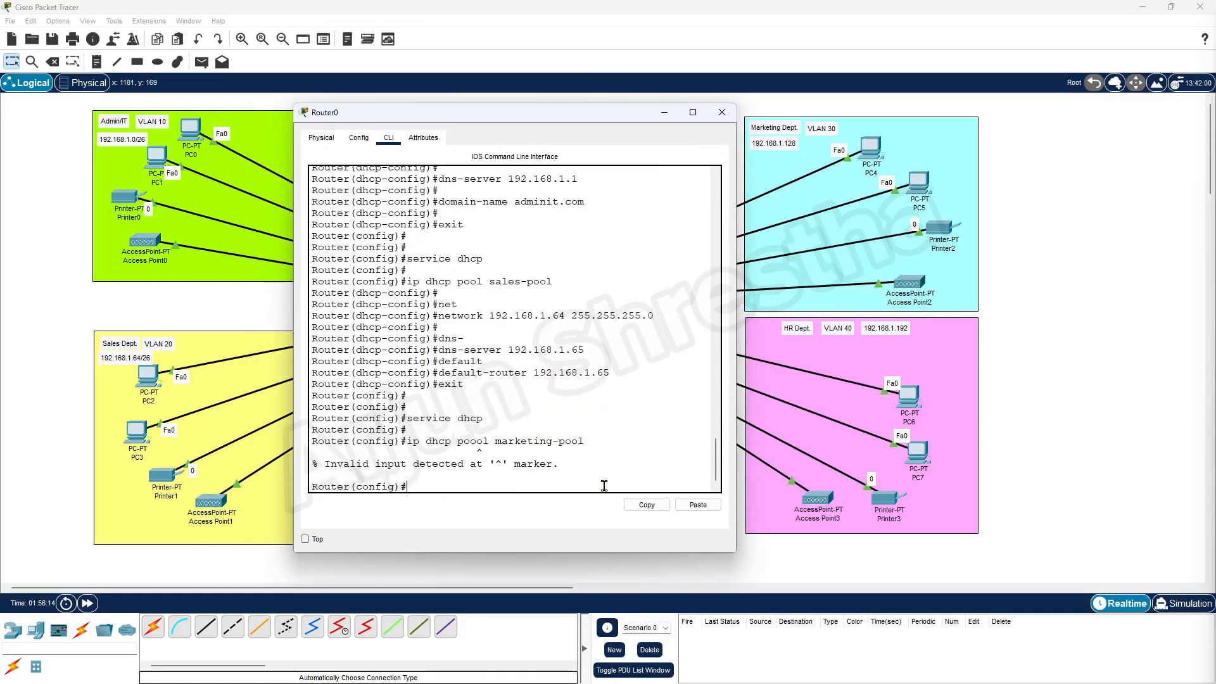
type("ip dhcp pool marketing-pool")
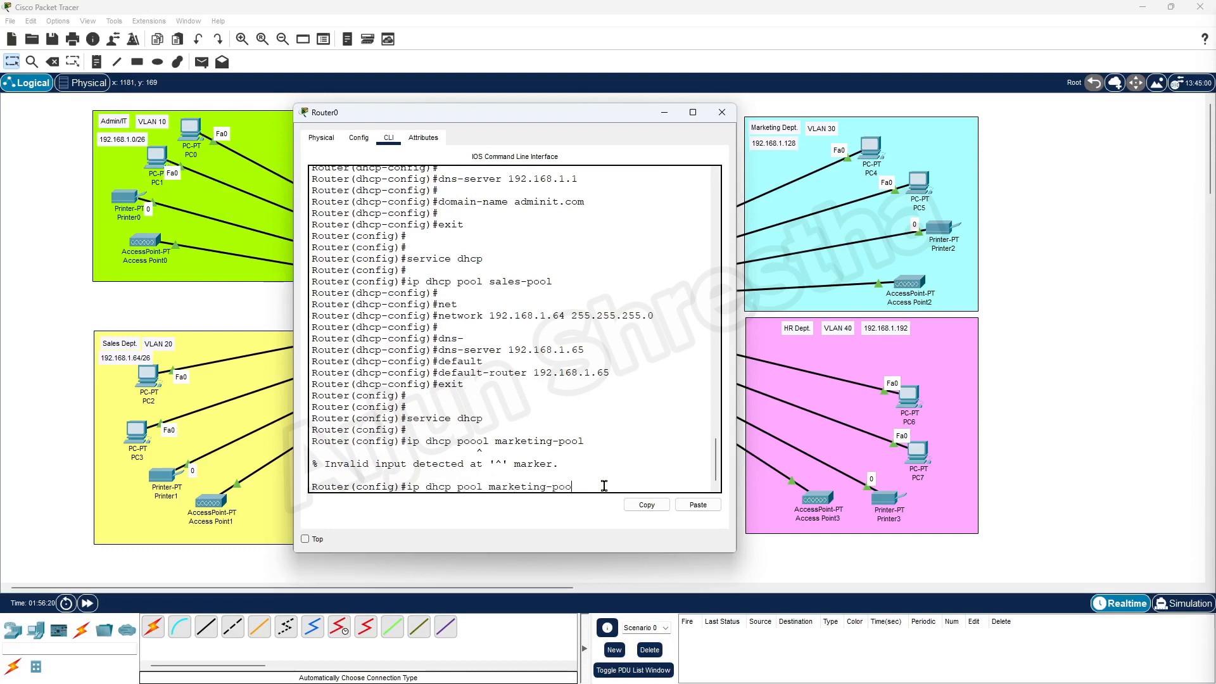
key("Return")
Set the marketing-pool network to 192.168.1.128 255.255.255.192, correcting the mask.
key("Return")
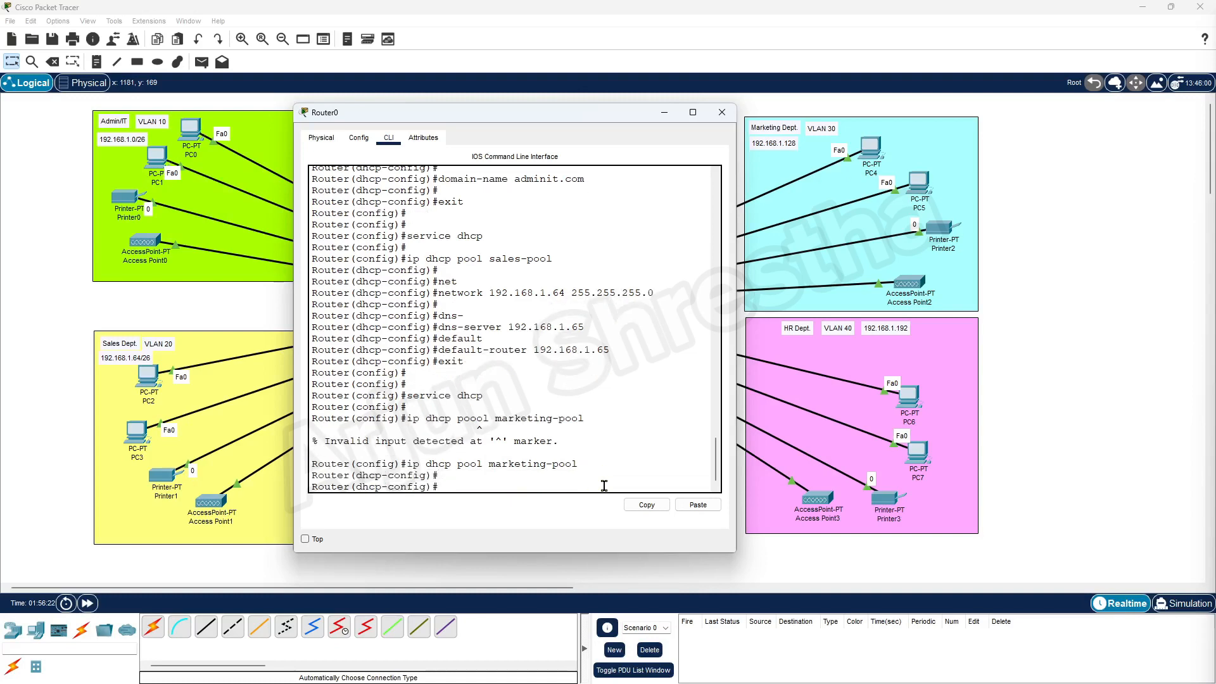
type("network 192.168.1.128 255.255.255.0")
key("Return")
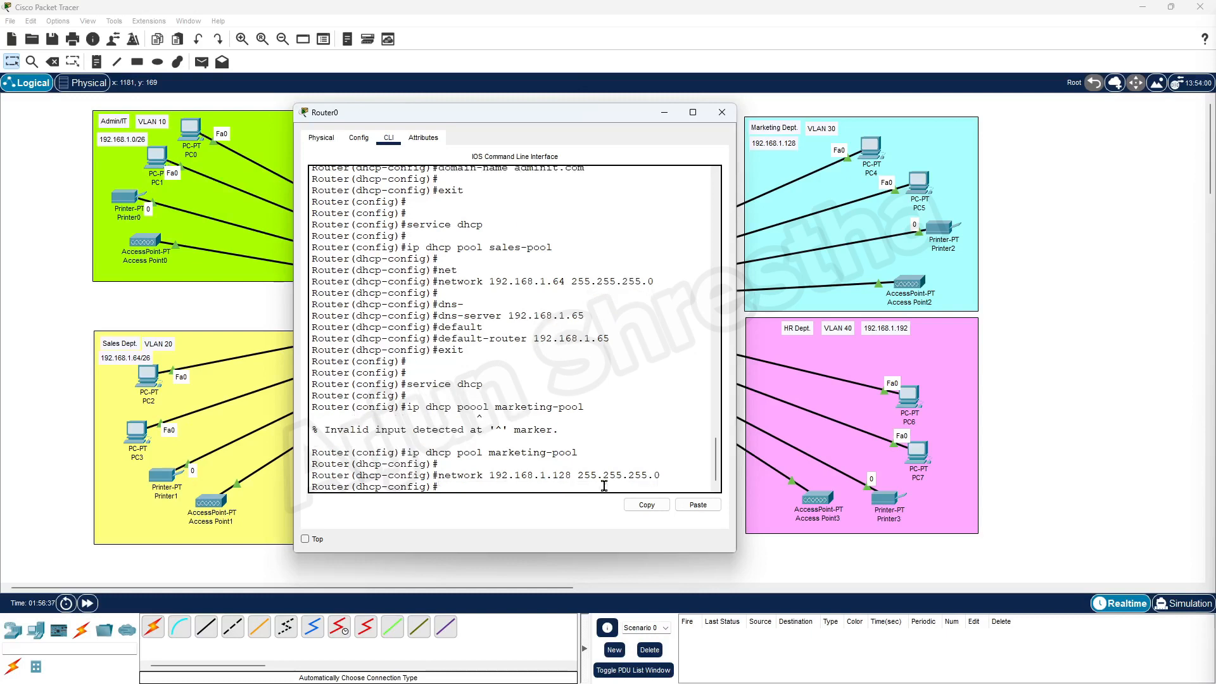
key("Up")
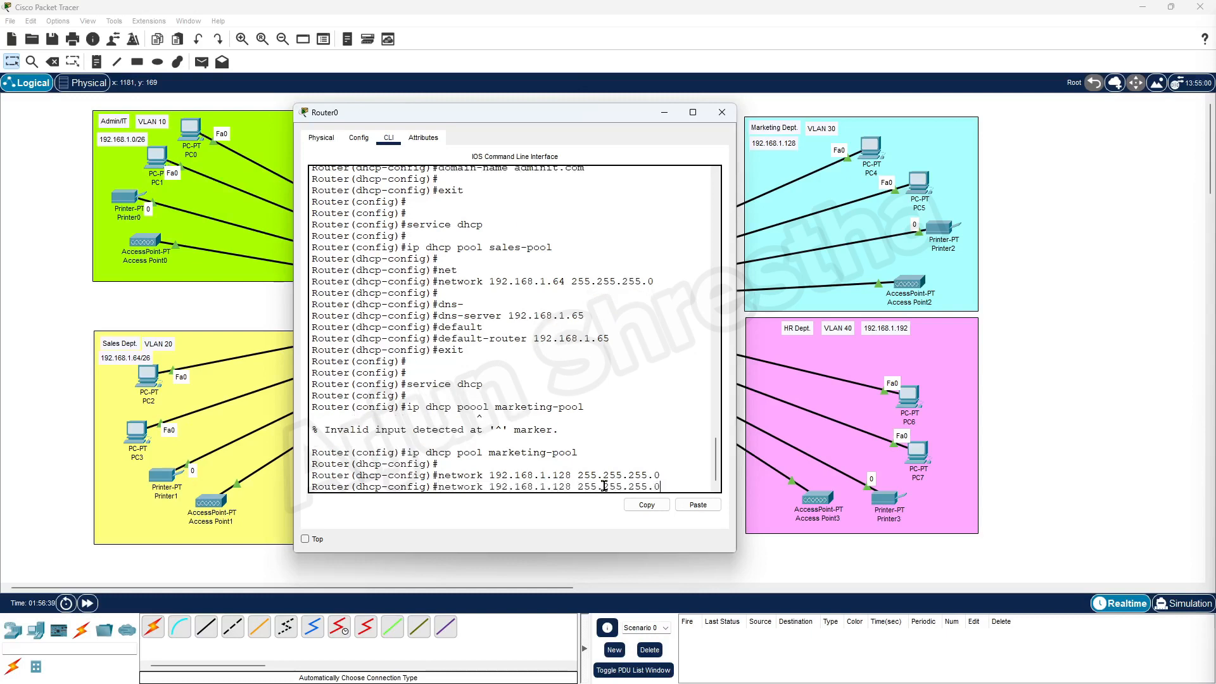
type("192")
key("Return")
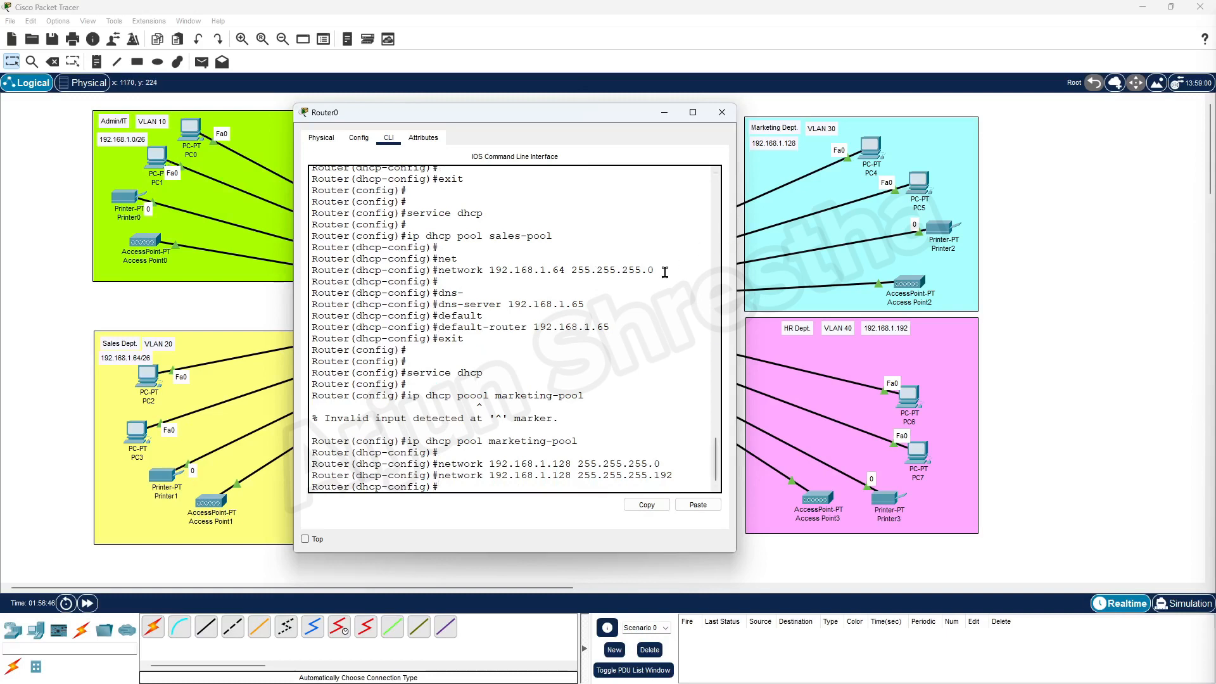
left_click_drag(663, 271, 597, 270)
scroll(643, 354, "up", 3)
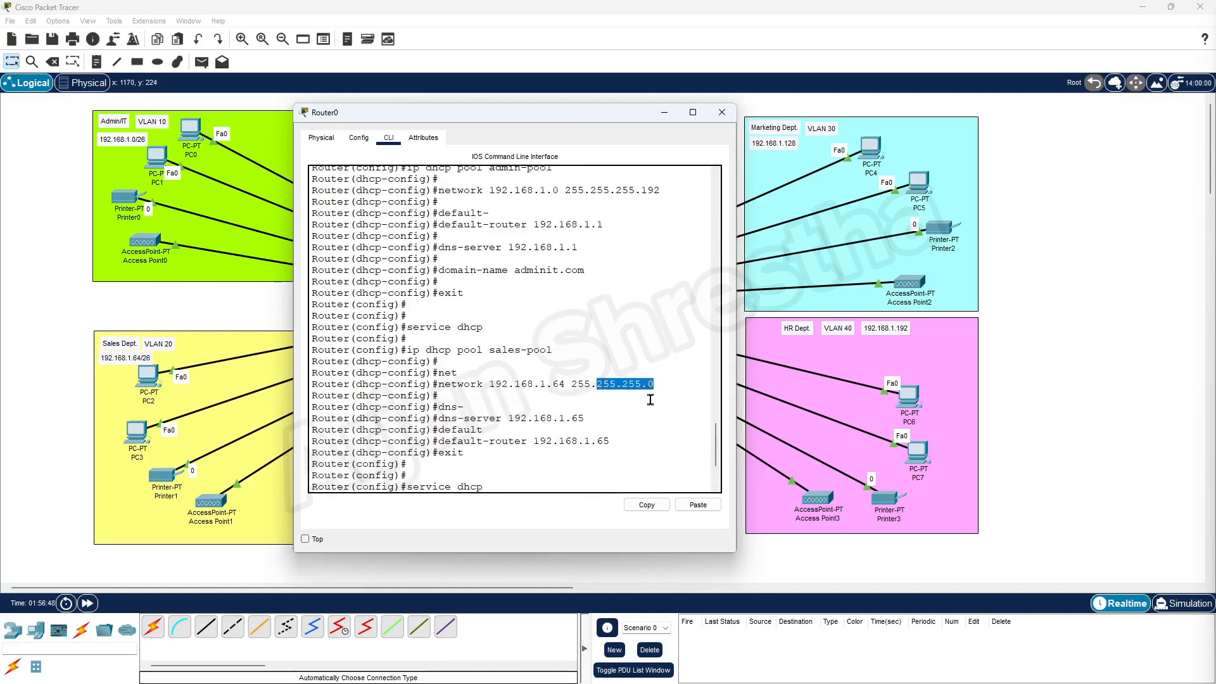
scroll(646, 367, "down", 3)
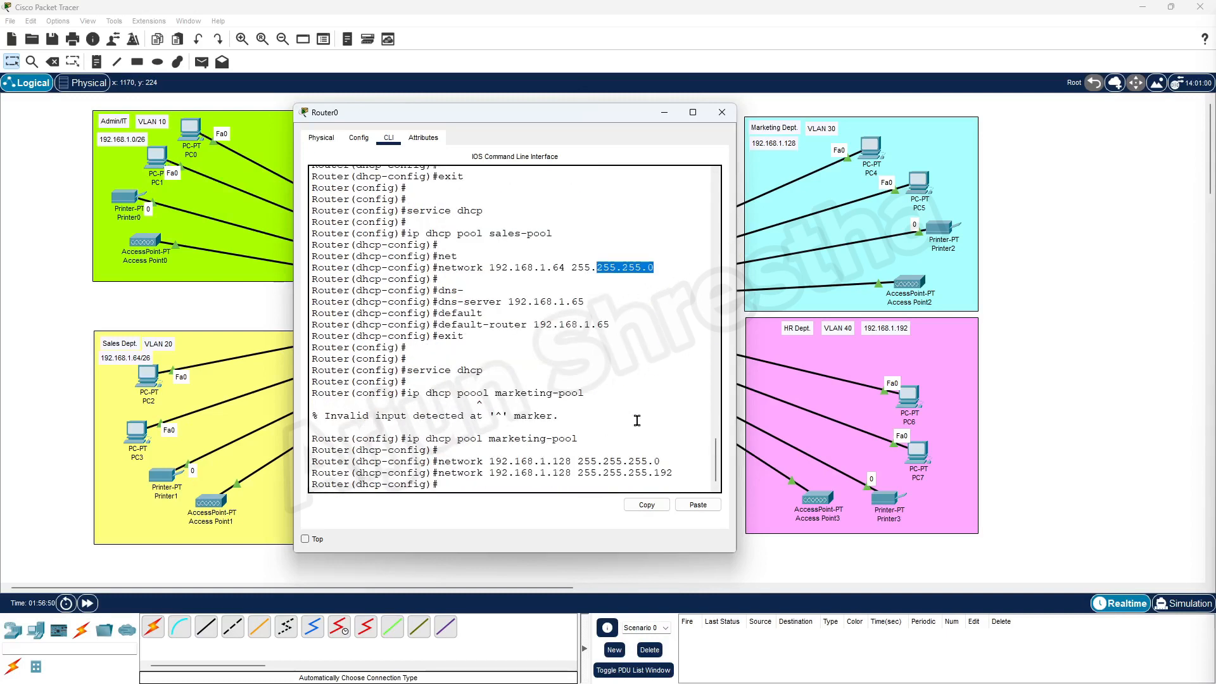
left_click(492, 489)
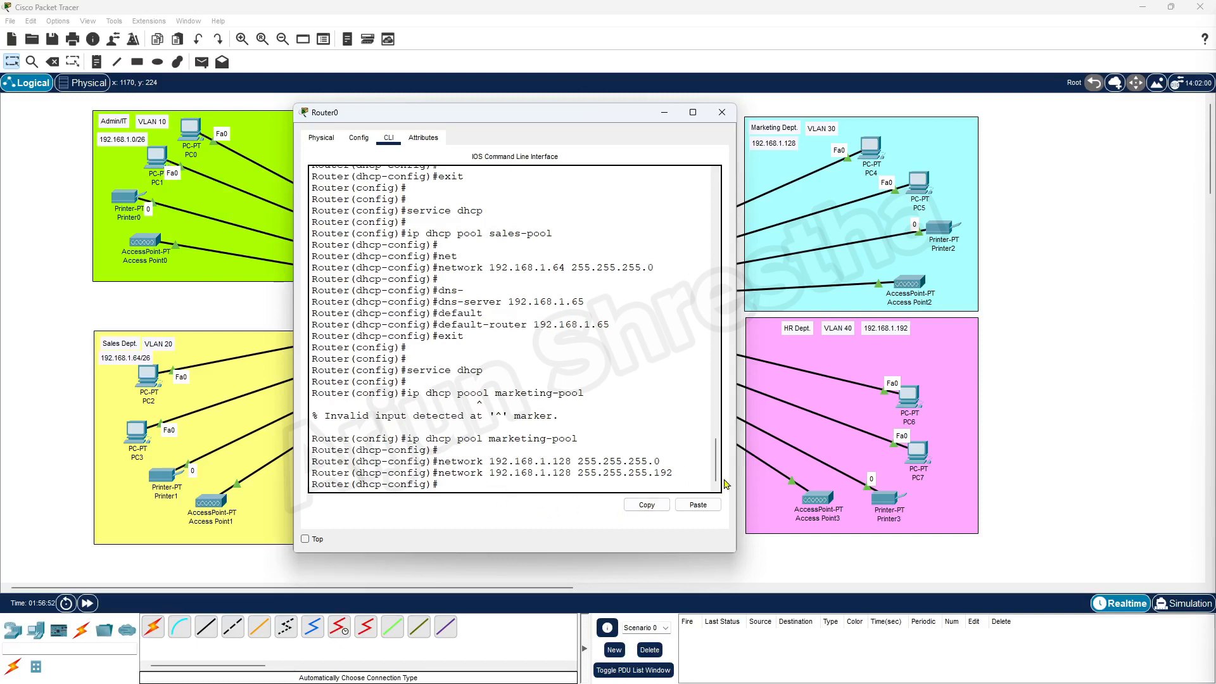
key("Return")
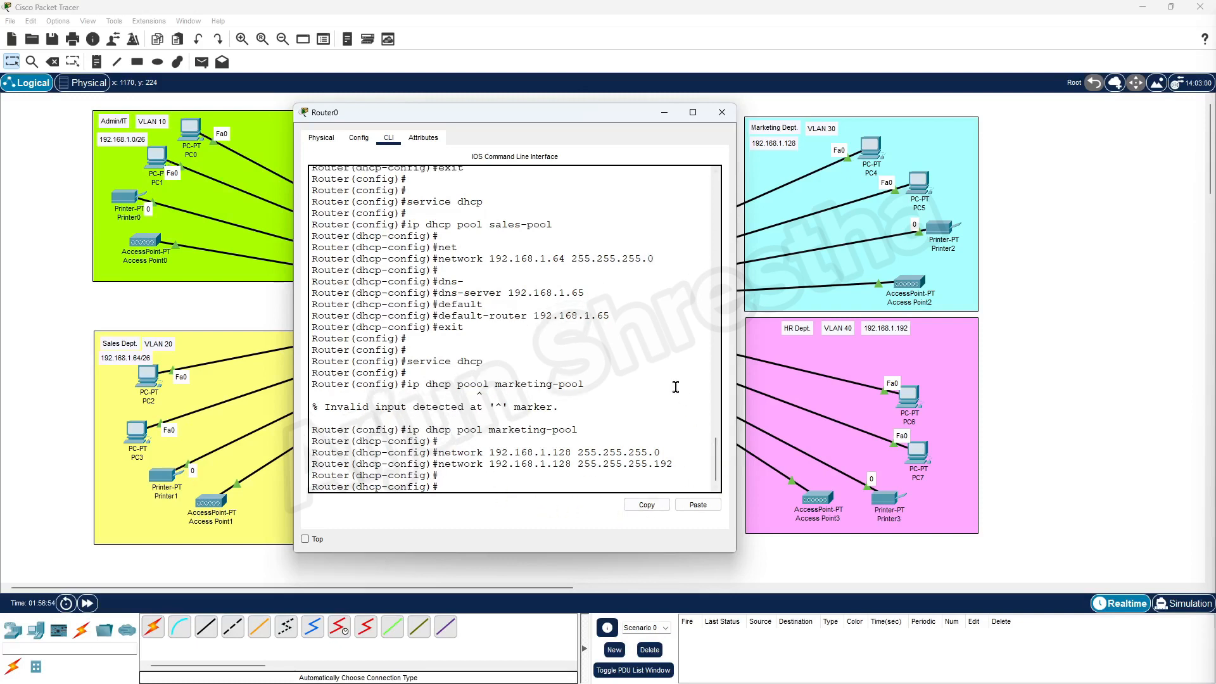
Set the marketing-pool default router and DNS server to 192.168.1.129.
type("default-r")
key("Tab")
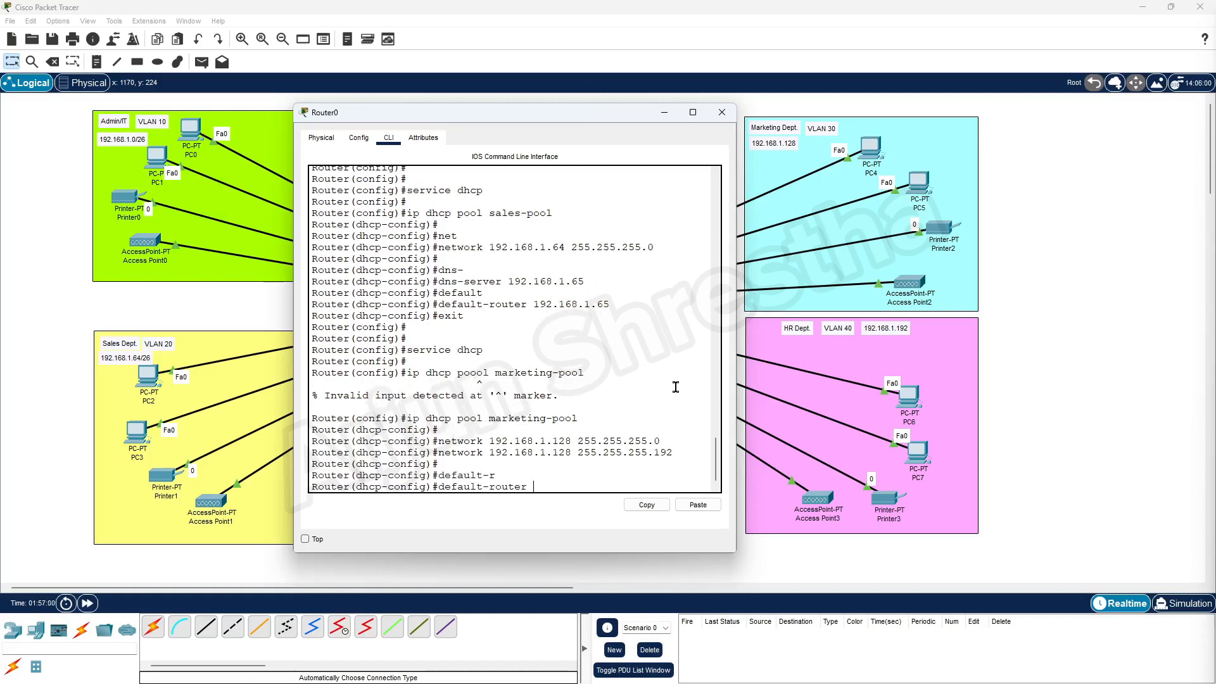
type("192.168.1.129")
key("Return")
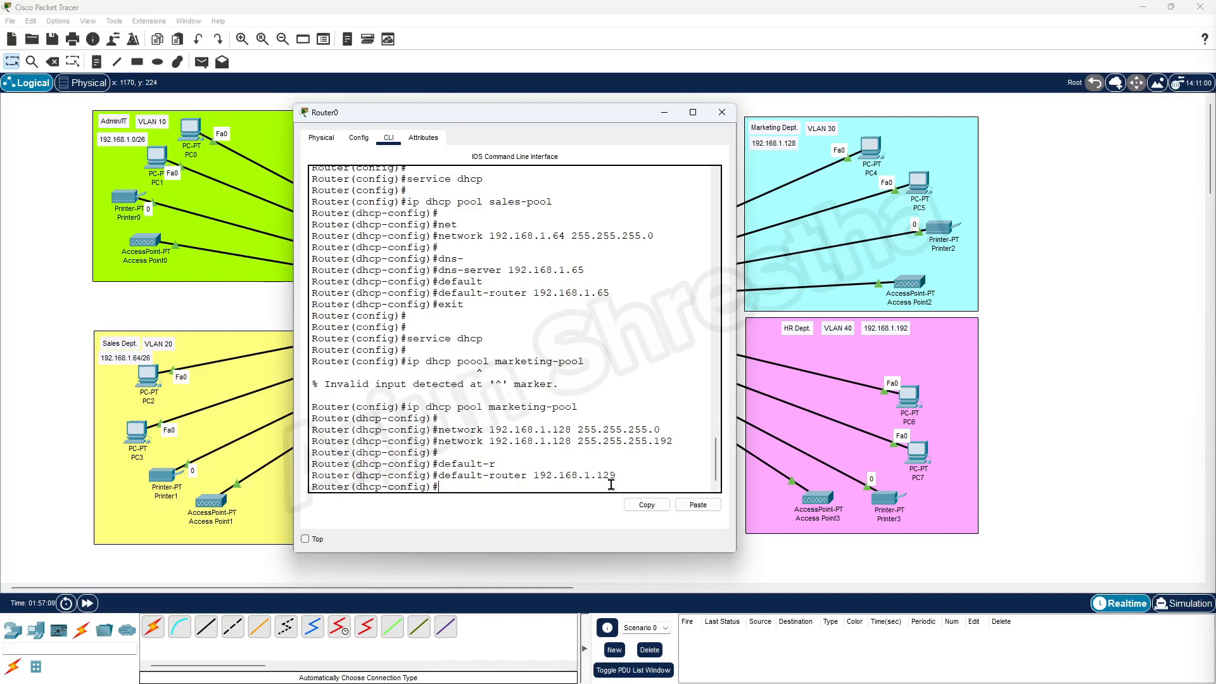
type("defau")
key("BackSpace")
key("BackSpace")
key("BackSpace")
key("BackSpace")
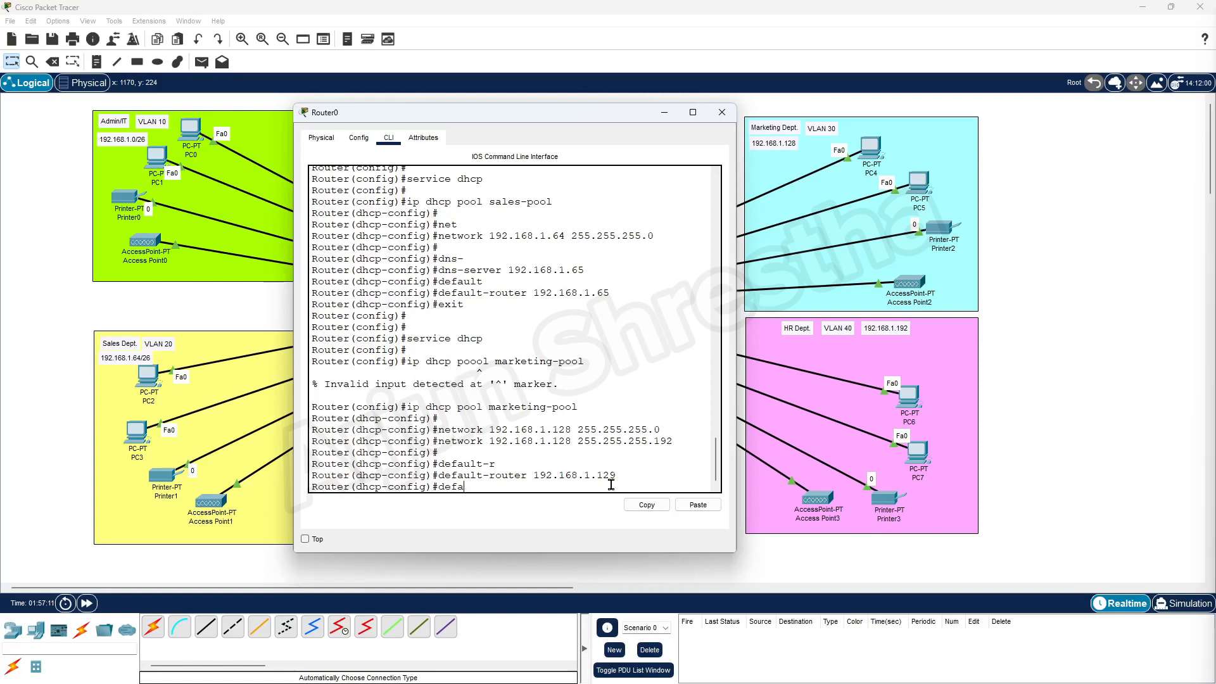
type("ns-ser")
key("Tab")
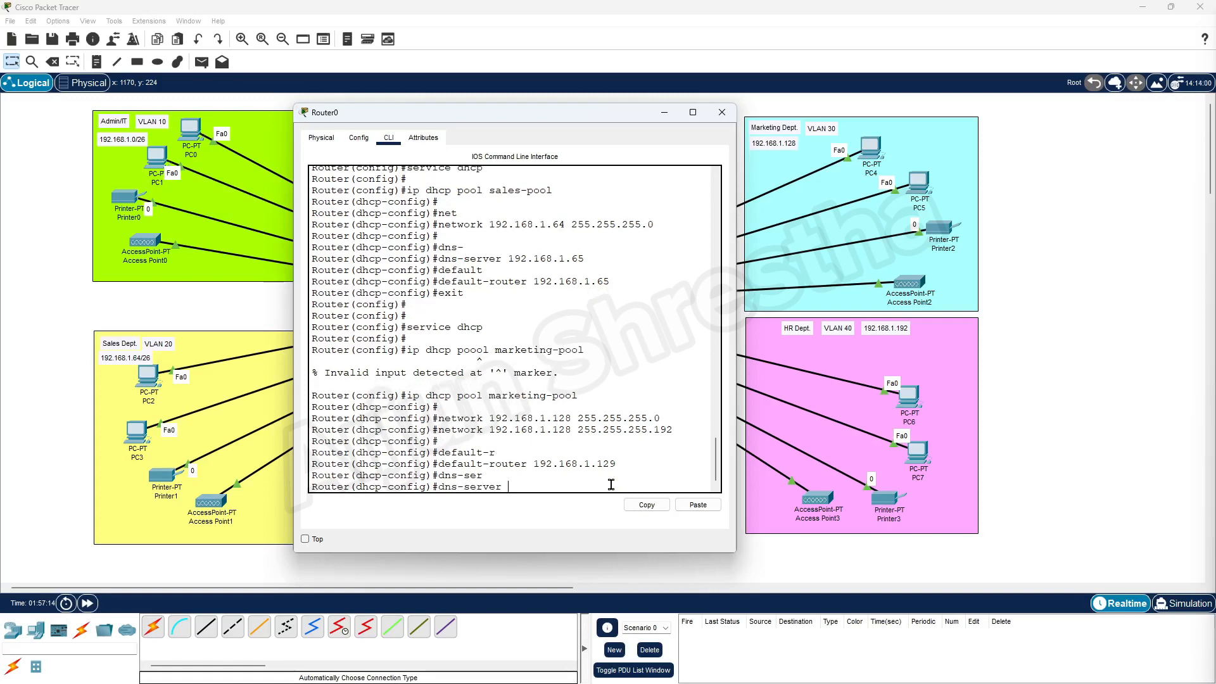
type("192.168.1.129")
key("Return")
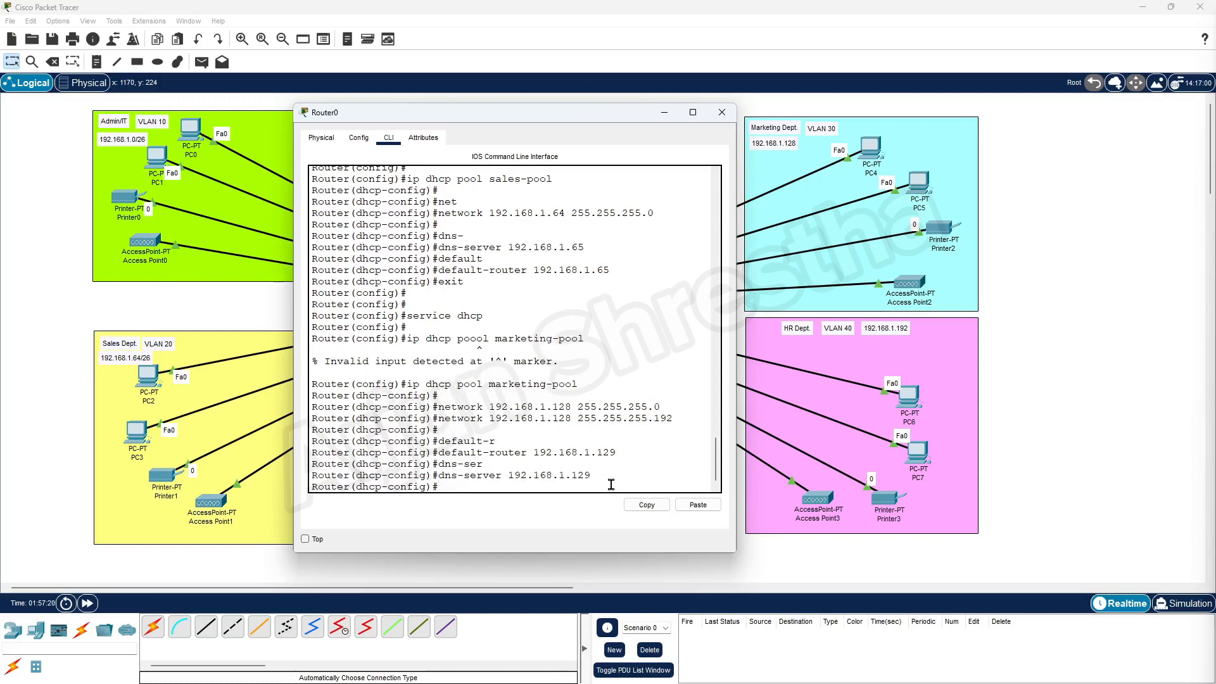
Exit the marketing-pool configuration and type a misspelled service dhcp command.
type("exit")
key("Return")
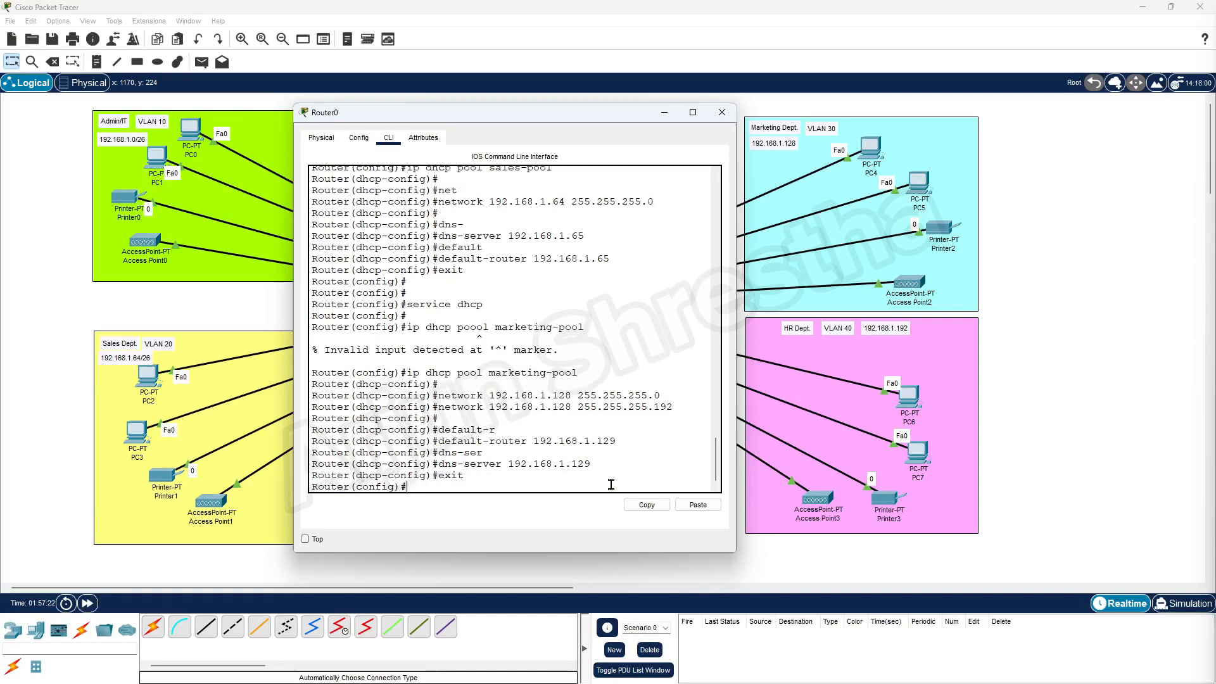
key("Return")
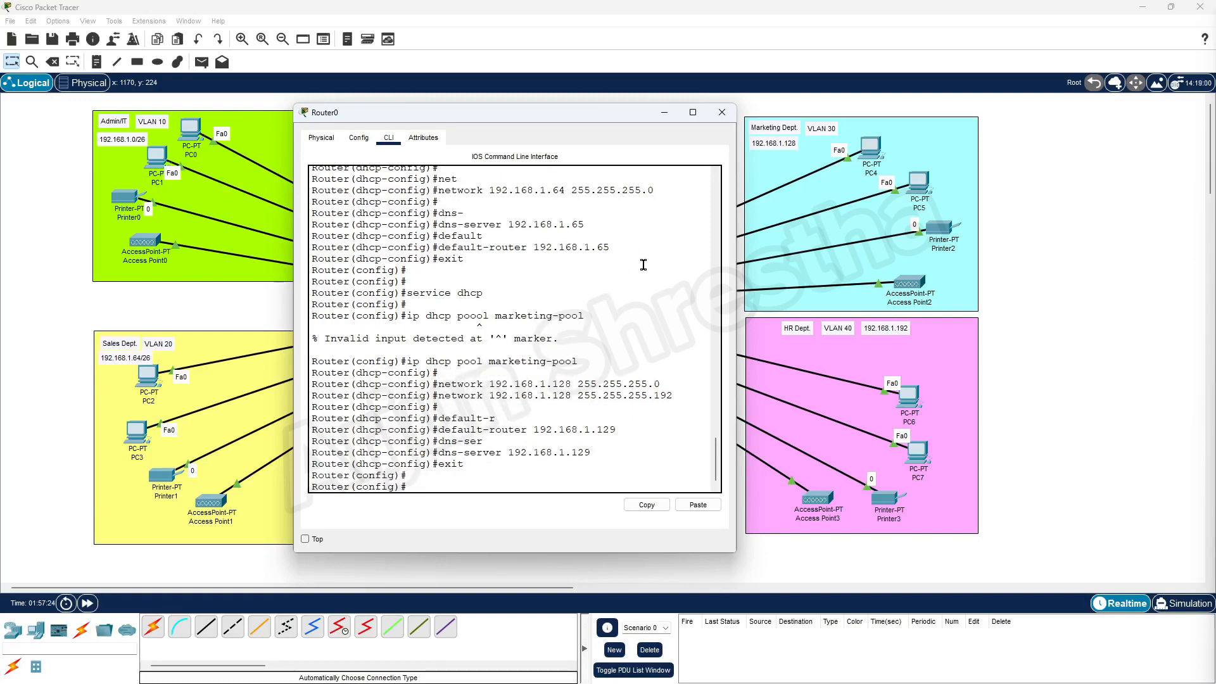
scroll(535, 269, "up", 3)
scroll(576, 392, "down", 3)
scroll(489, 491, "up", 3)
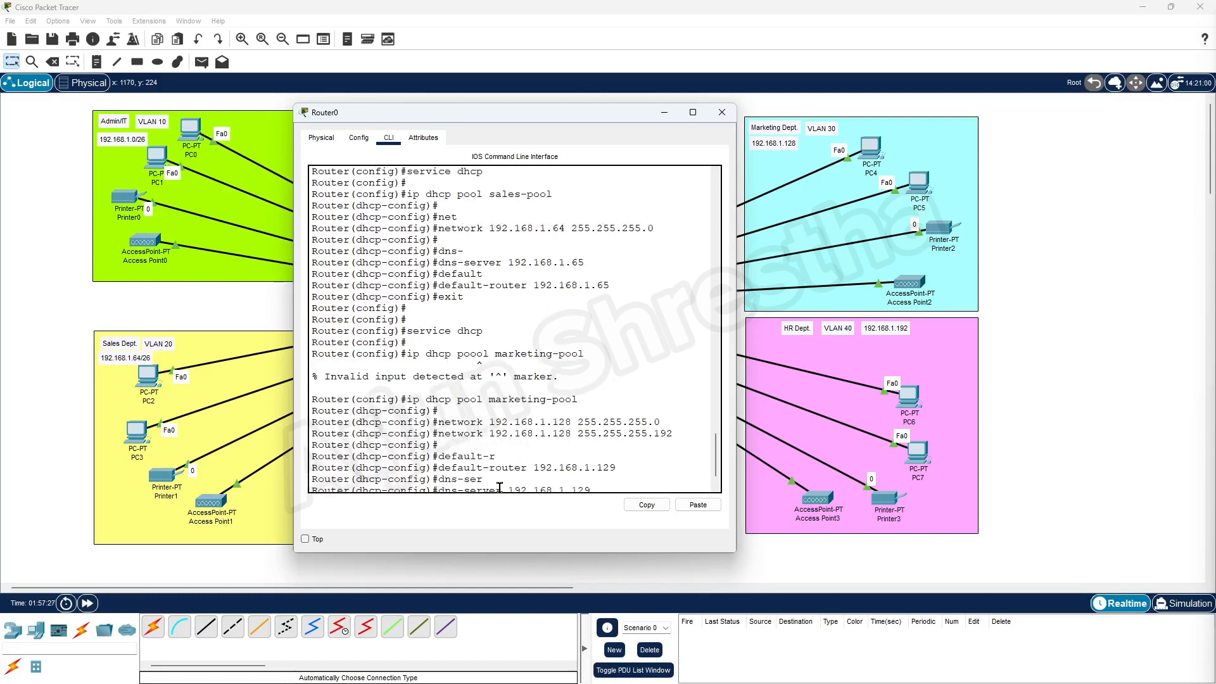
scroll(485, 483, "down", 3)
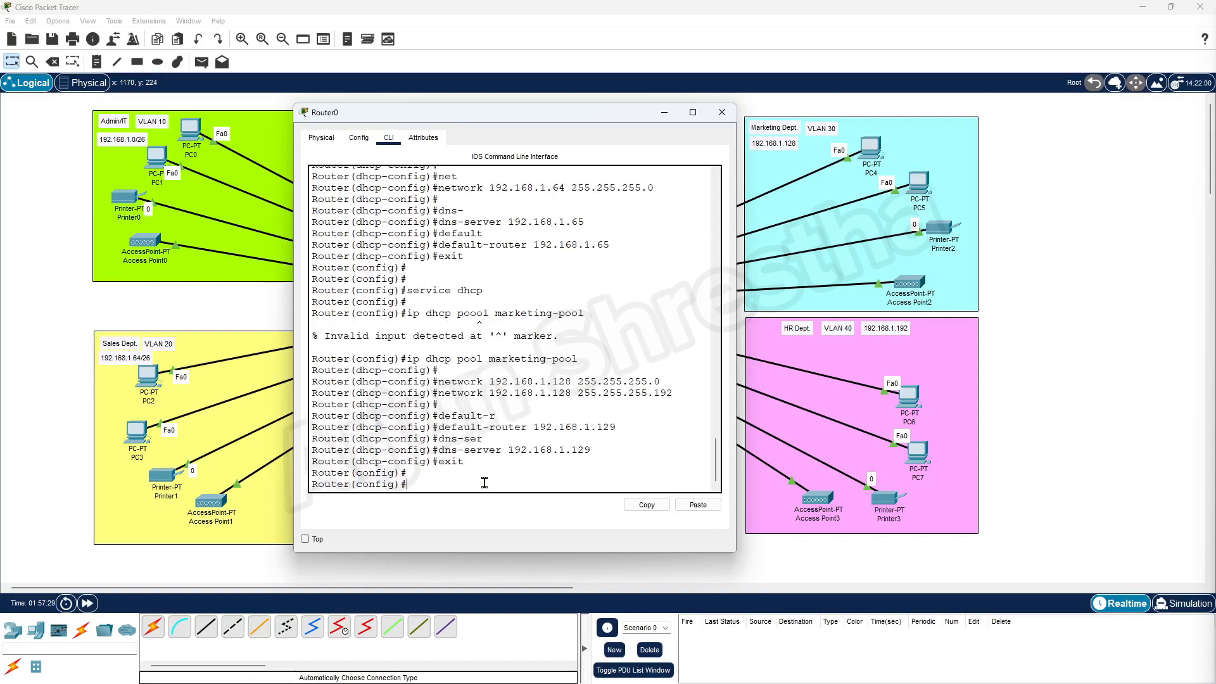
type("servie dhcp")
Re-enter service dhcp correctly and create the sales-pool DHCP pool.
key("Return")
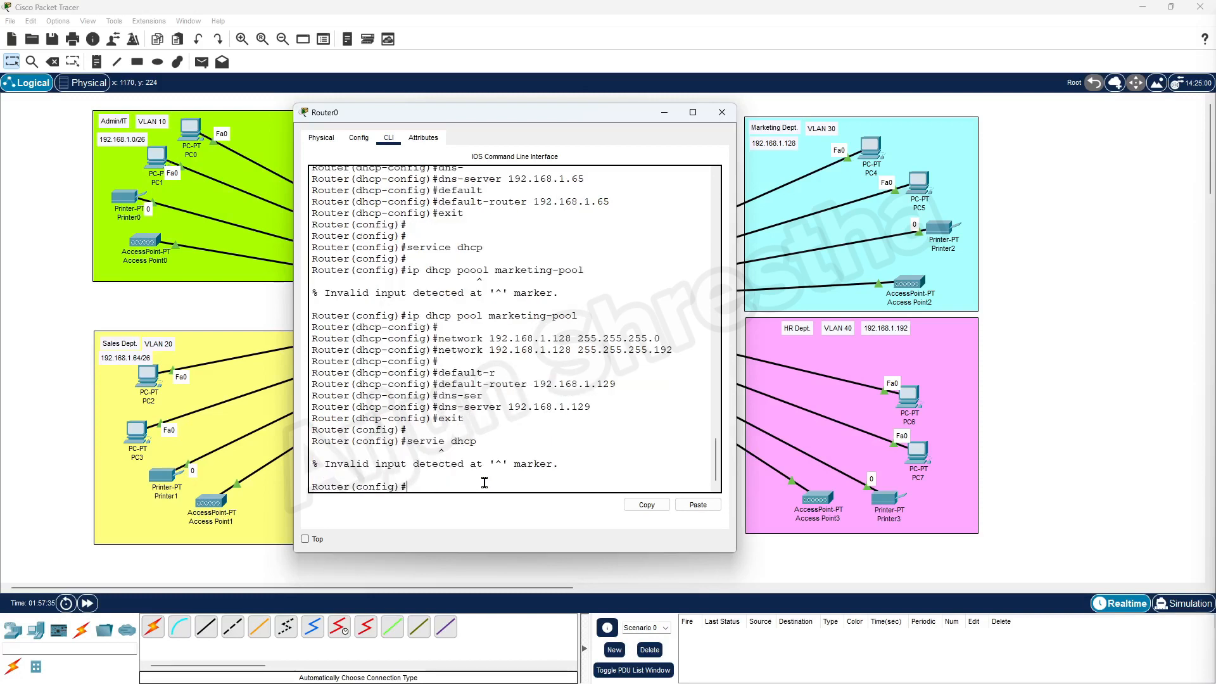
type("service dhcp")
key("Return")
key("Return")
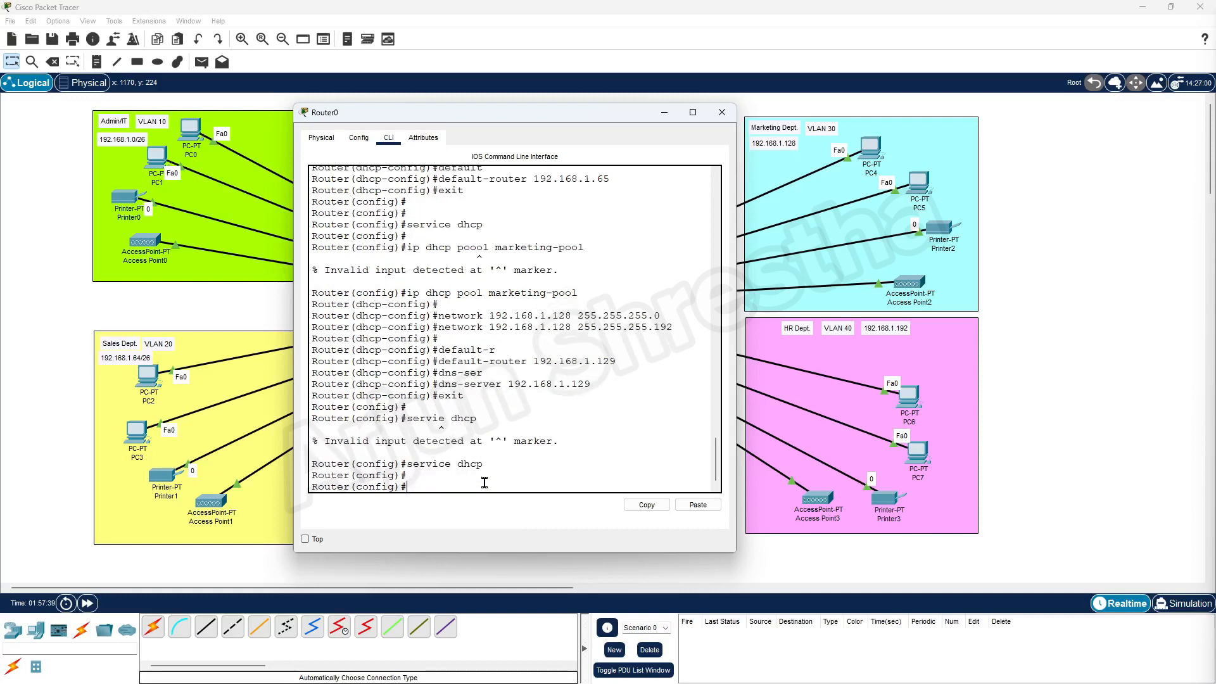
type("ip")
type(" dhcp")
type(" po")
key("BackSpace")
type("pool sales-pool")
key("Return")
key("Return")
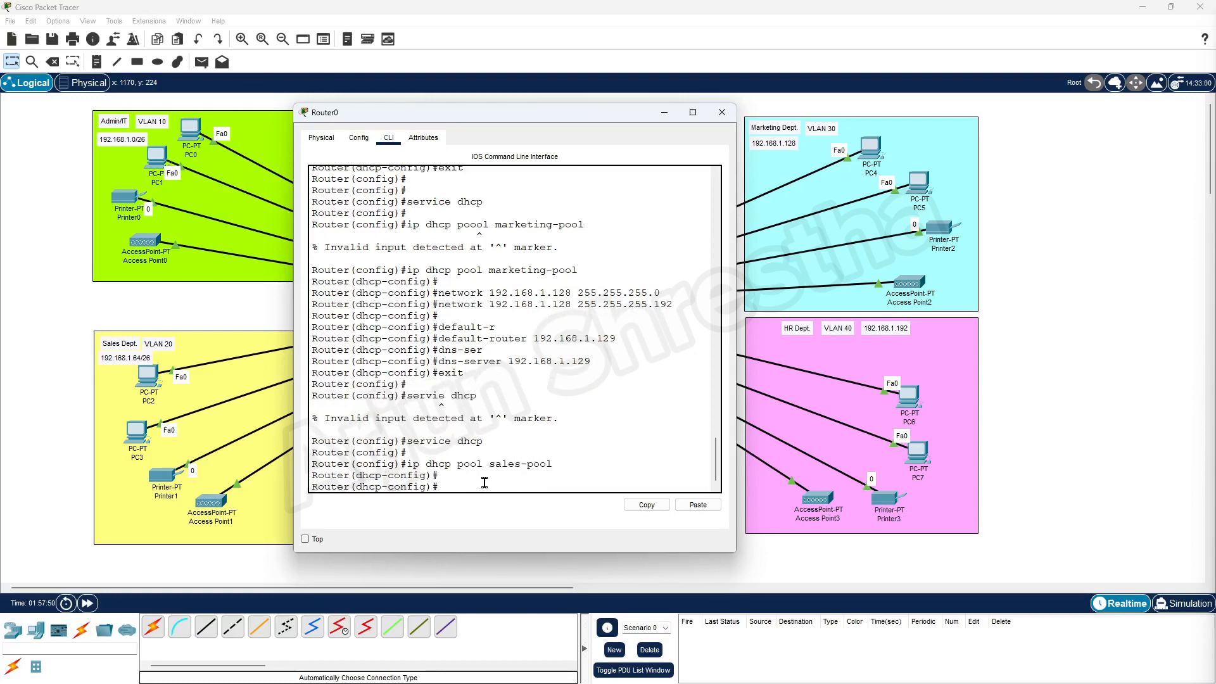
Set the sales-pool network to 192.168.1.64 255.255.255.192.
type("i")
key("BackSpace")
type("network 192.168.1.64")
scroll(599, 421, "up", 3)
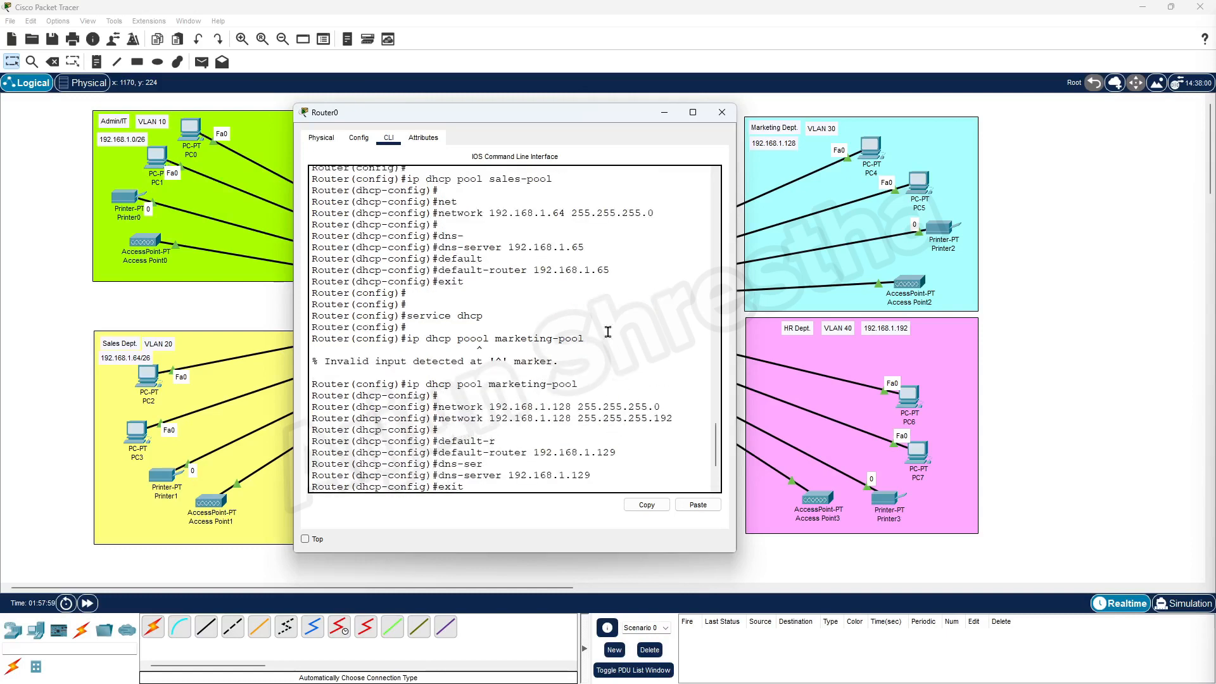
scroll(659, 461, "down", 3)
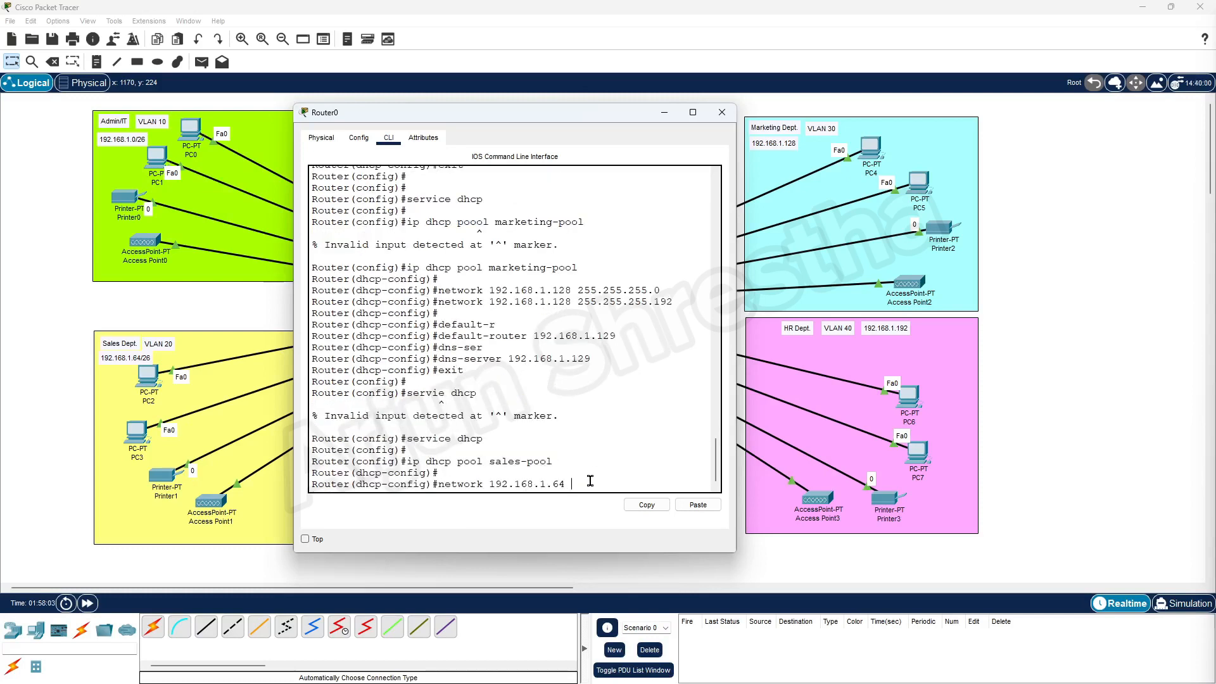
type("255.255.255.192")
key("Return")
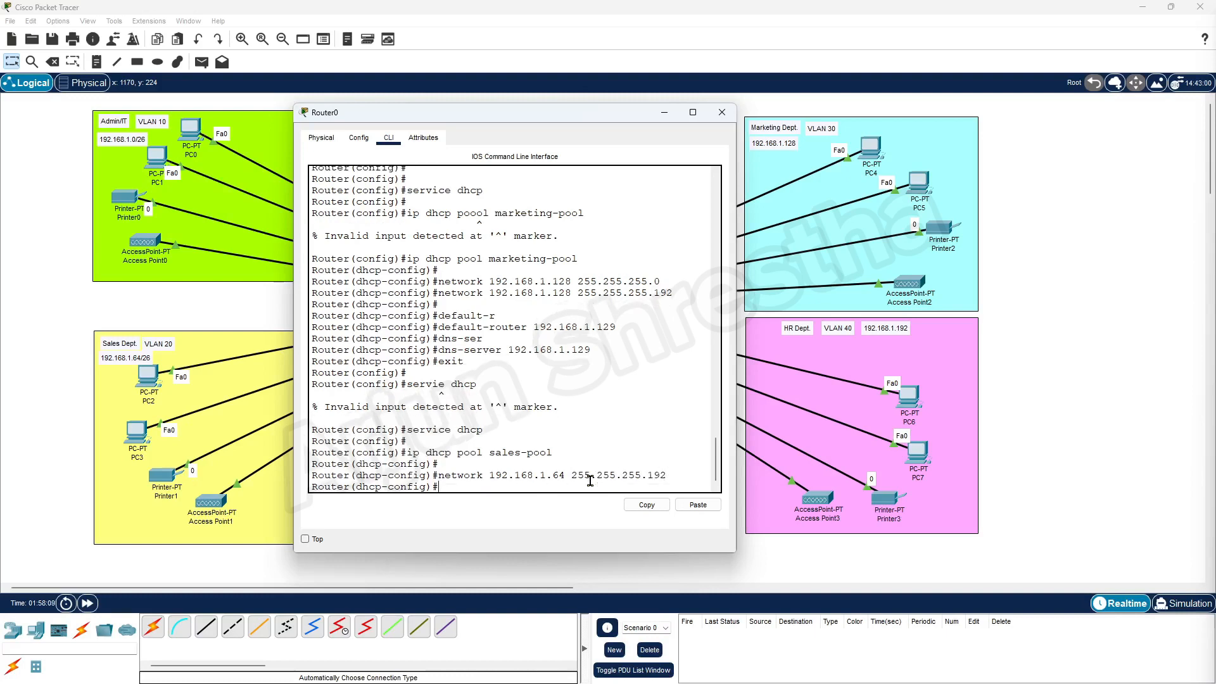
Set the sales-pool default router to 192.168.1.65, fixing the rejected address.
type("default")
type("-")
key("Tab")
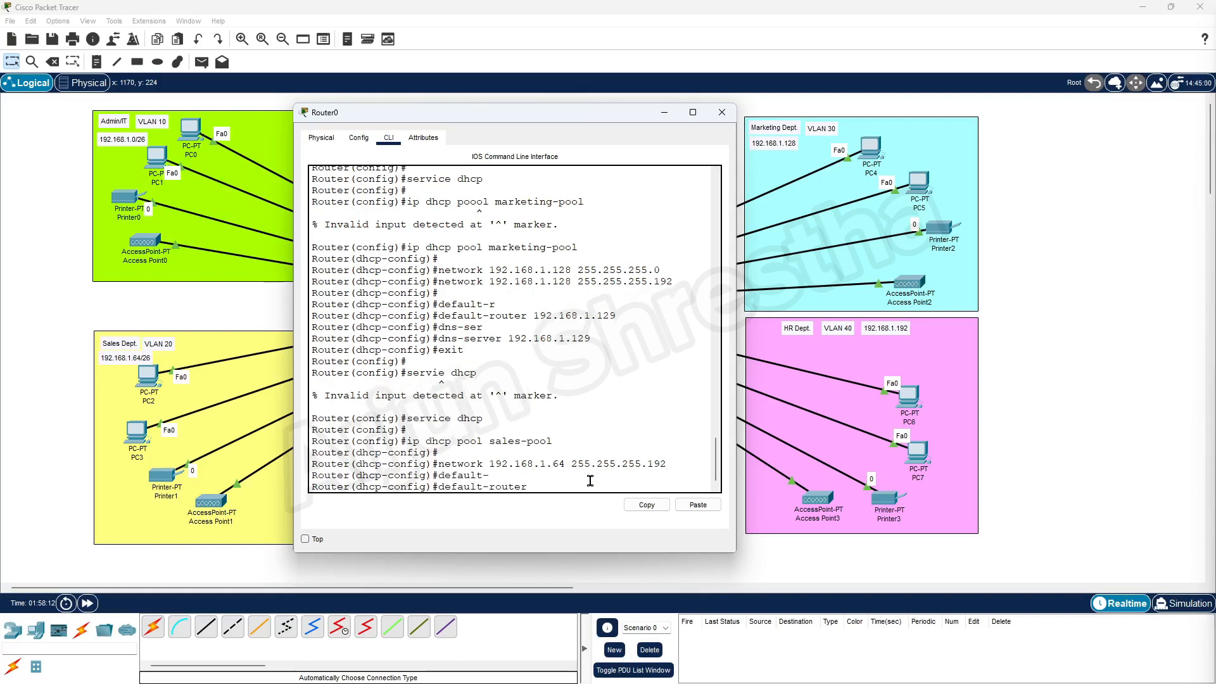
type("192.168.1")
key("Return")
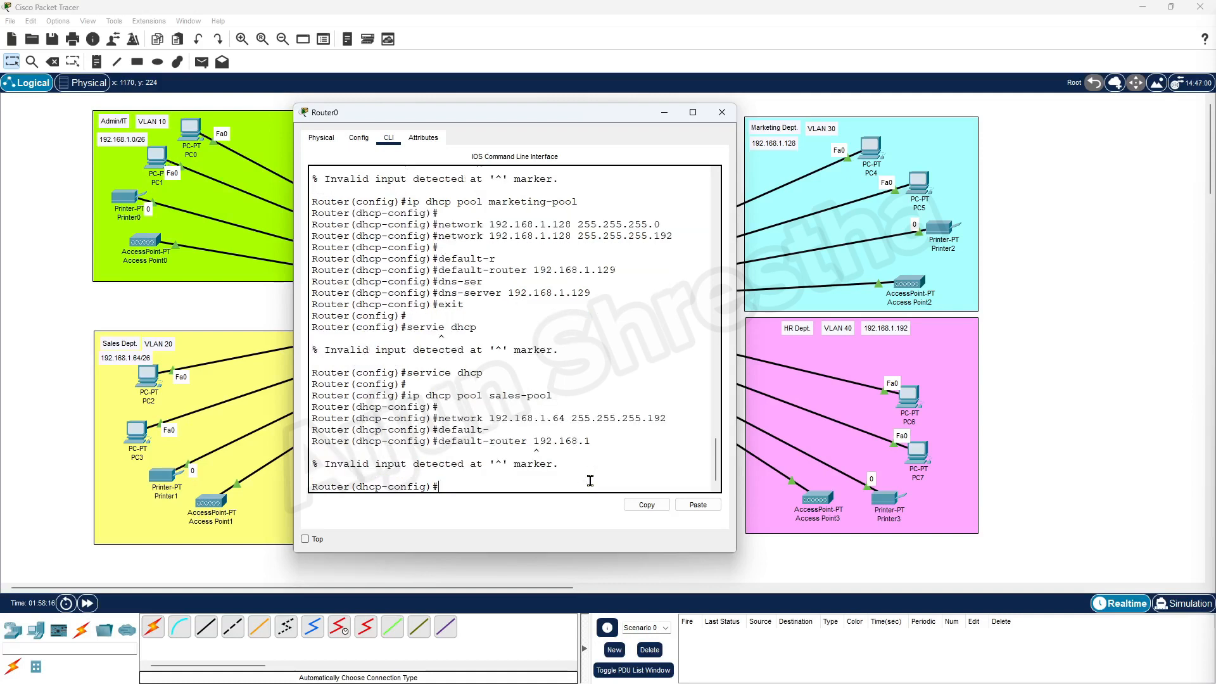
key("Up")
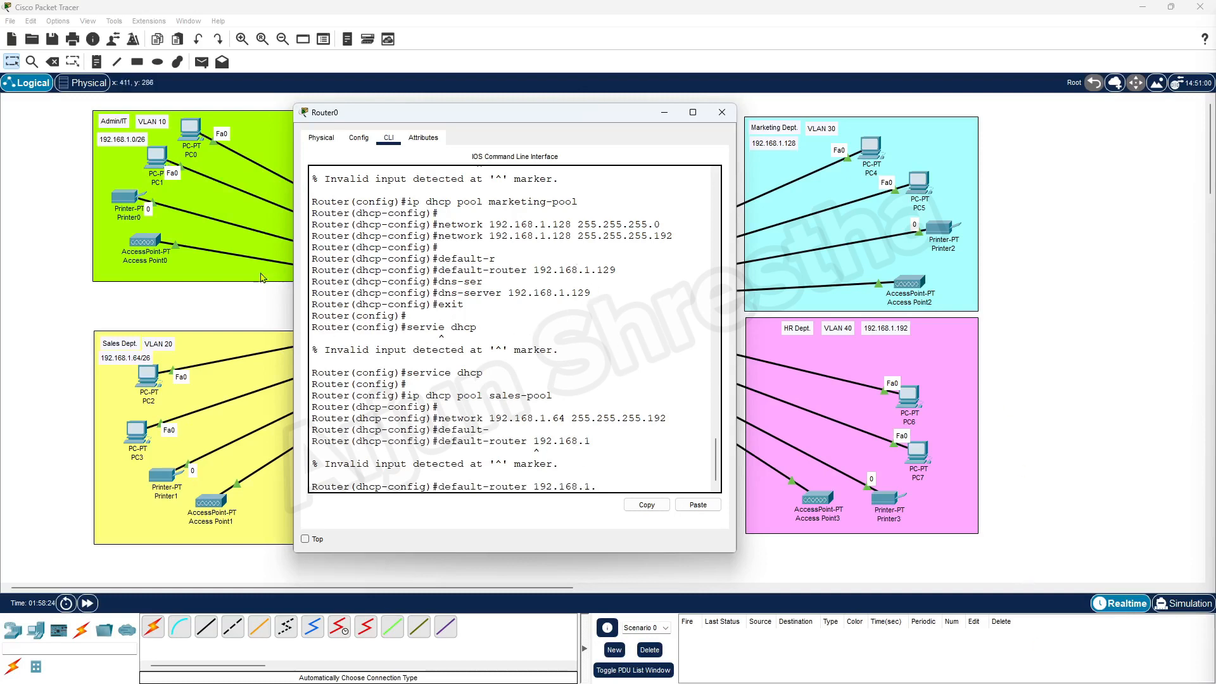
scroll(591, 368, "up", 5)
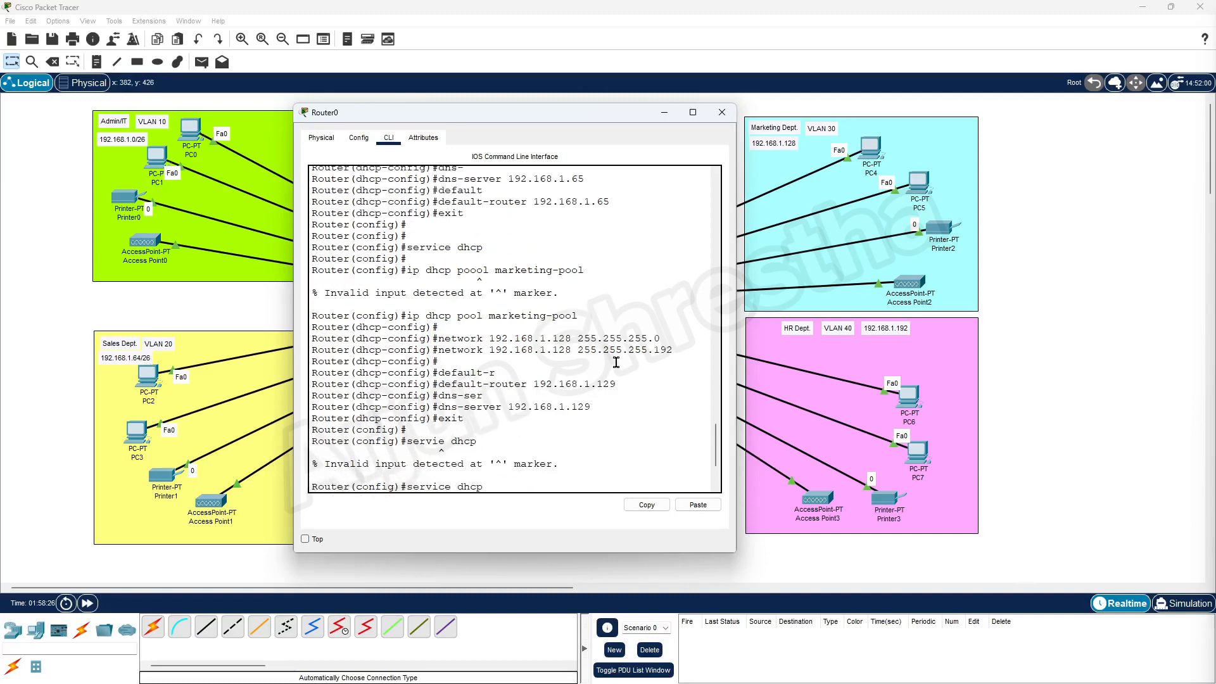
scroll(538, 241, "up", 1)
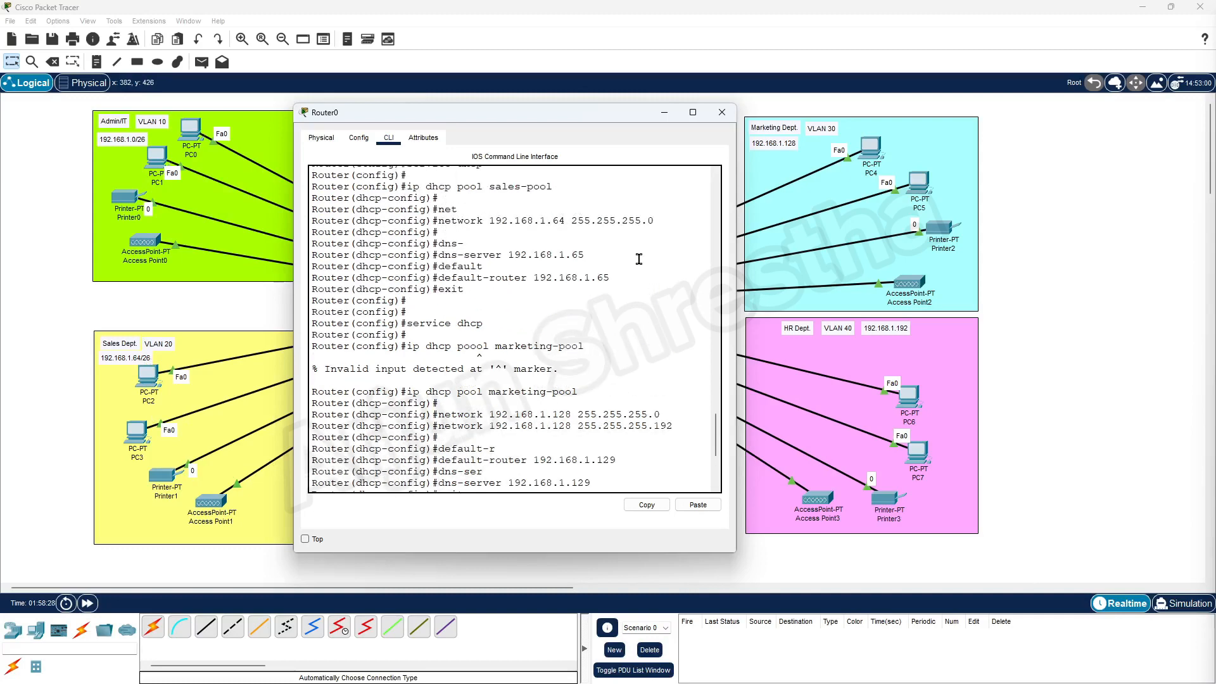
scroll(659, 380, "down", 6)
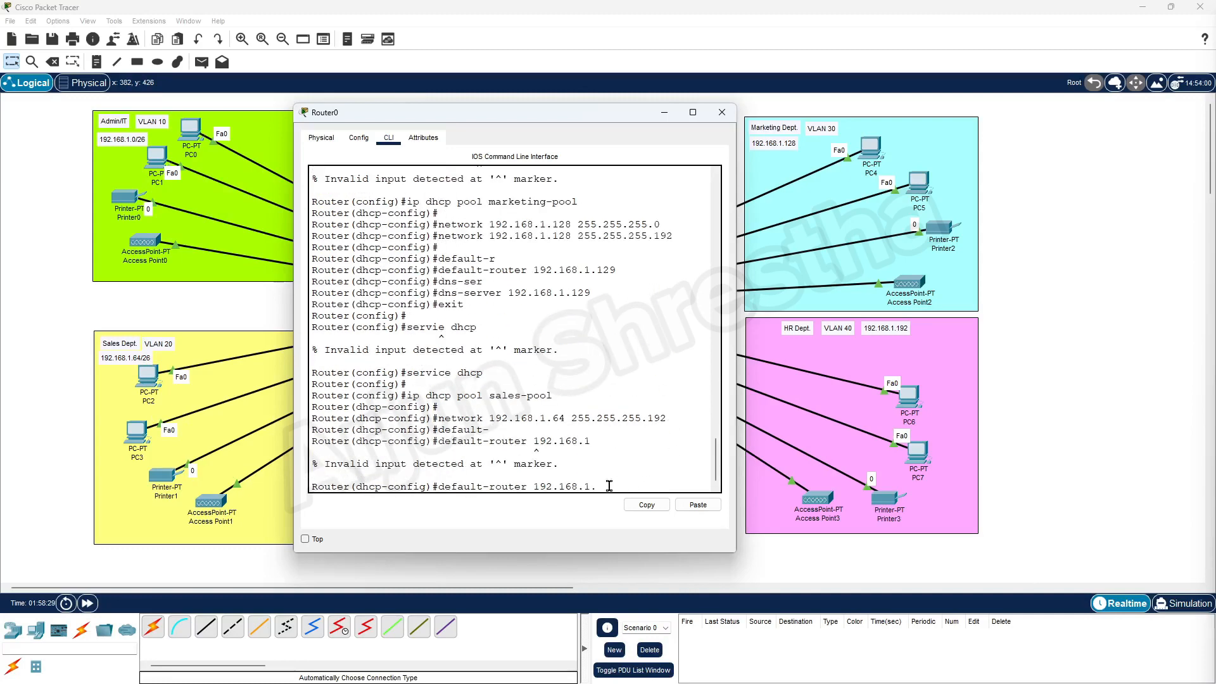
type("5")
key("Return")
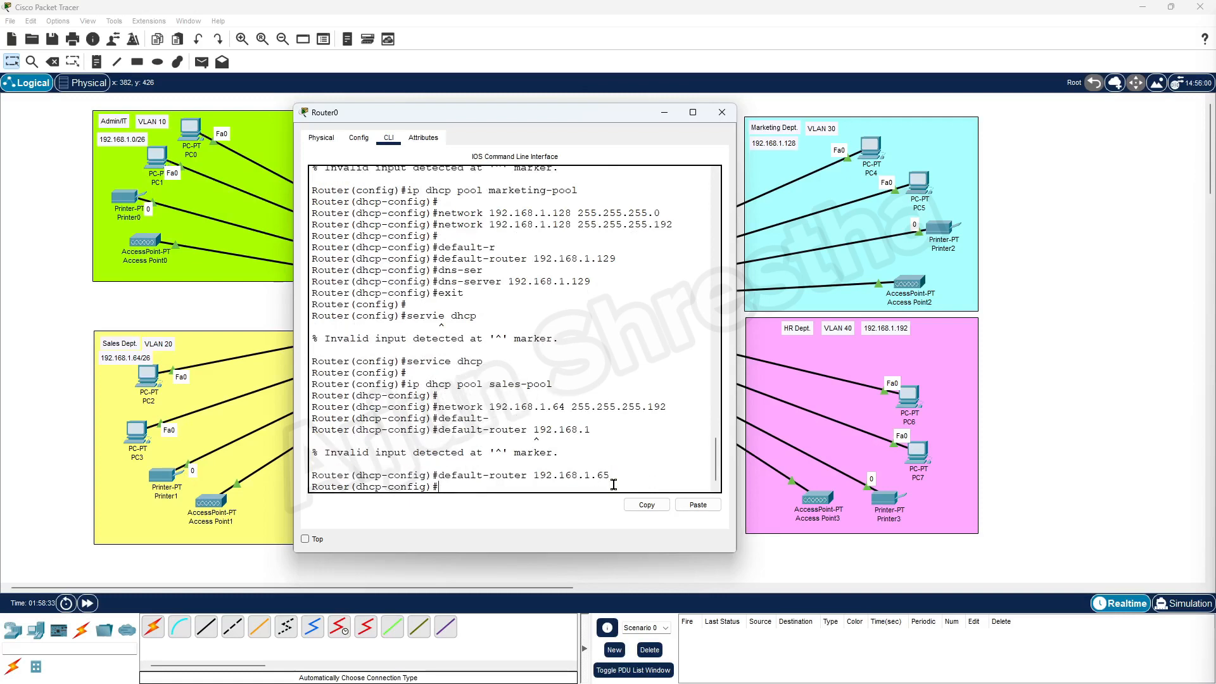
Set the sales-pool DNS server to 192.168.1.65 and exit the pool configuration.
type("dns-ser")
key("Tab")
type("1")
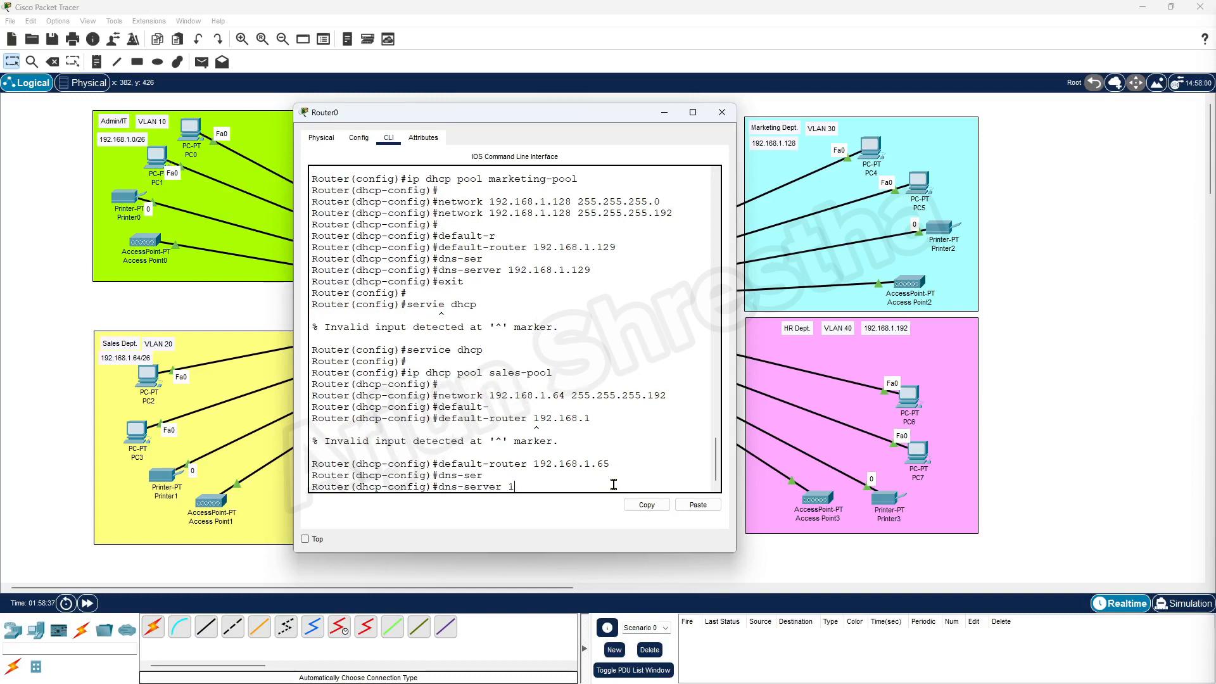
type("92.168.1.65")
key("Return")
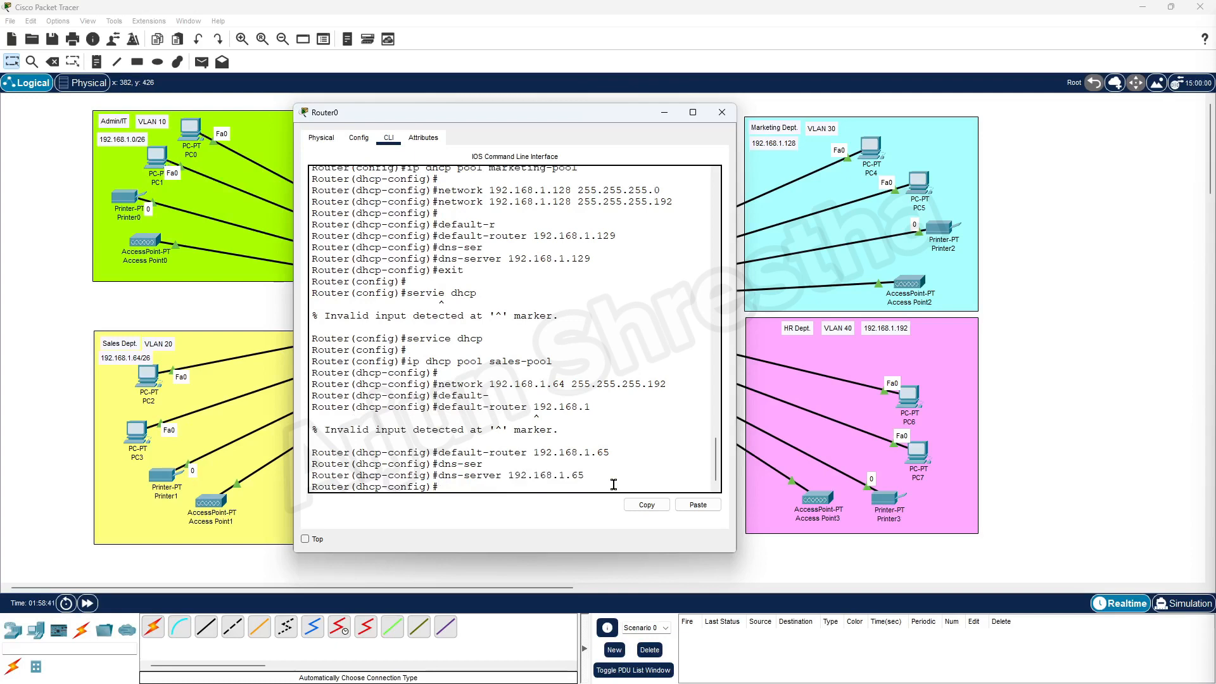
key("Return")
type("exit")
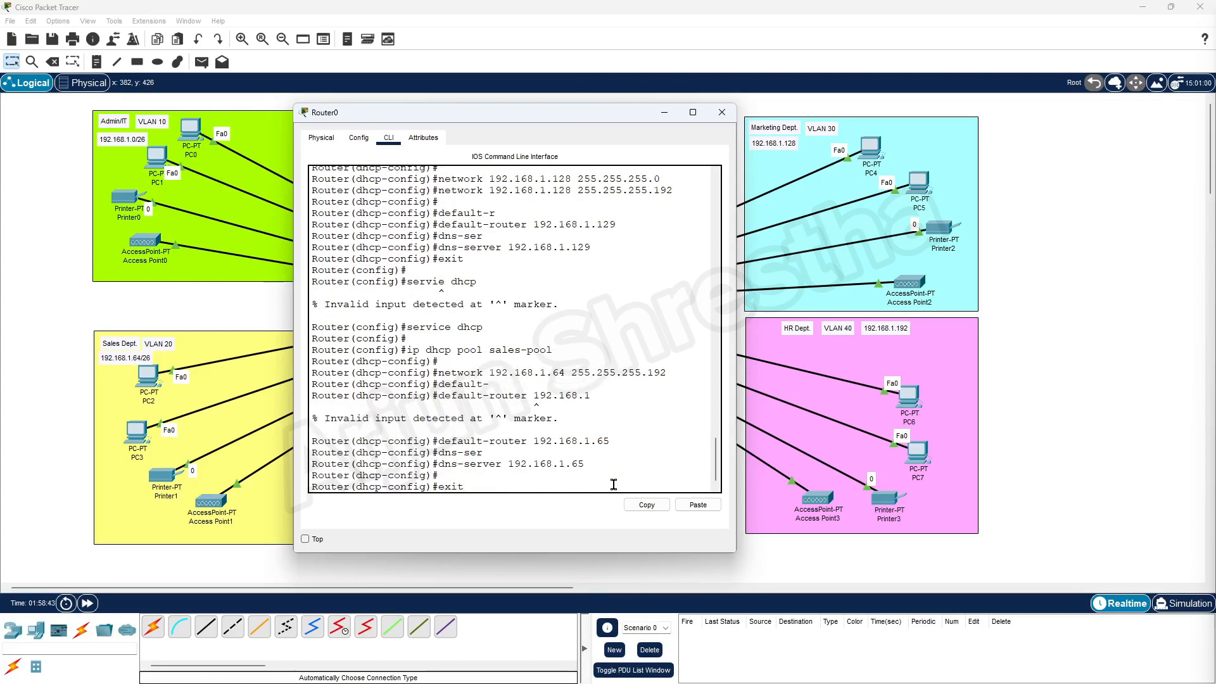
key("Return")
key("Return")
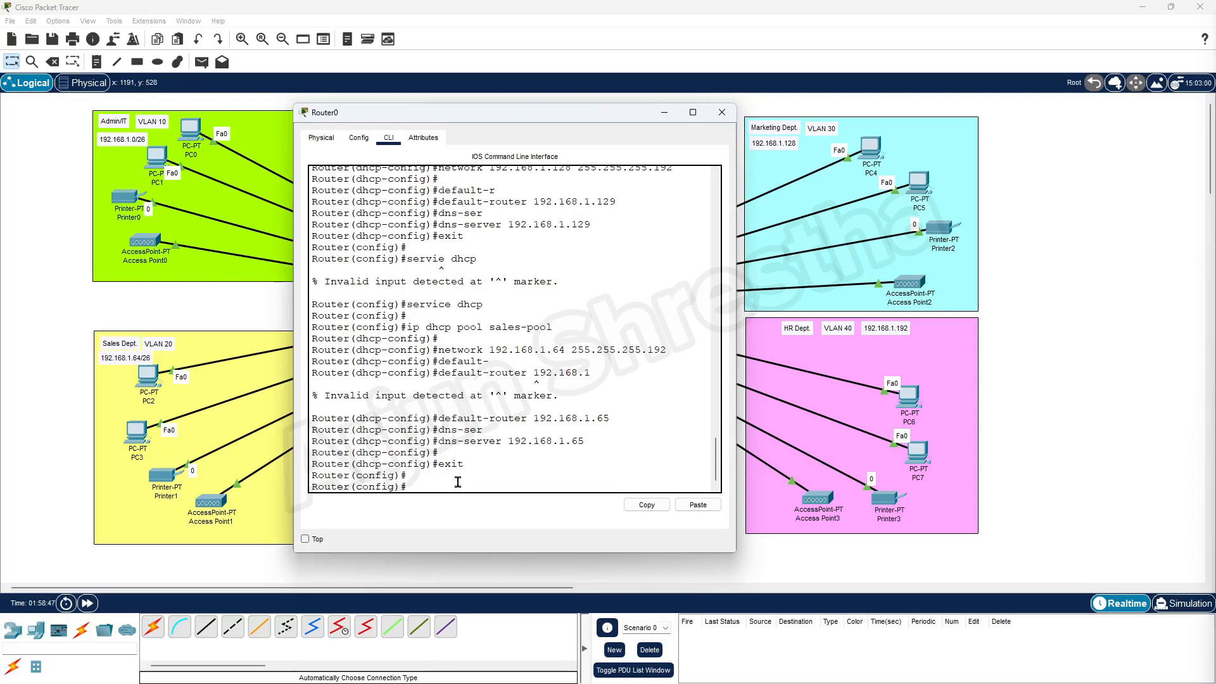
type("service dhcp")
Enable service dhcp and create the hr-pool DHCP pool.
key("Return")
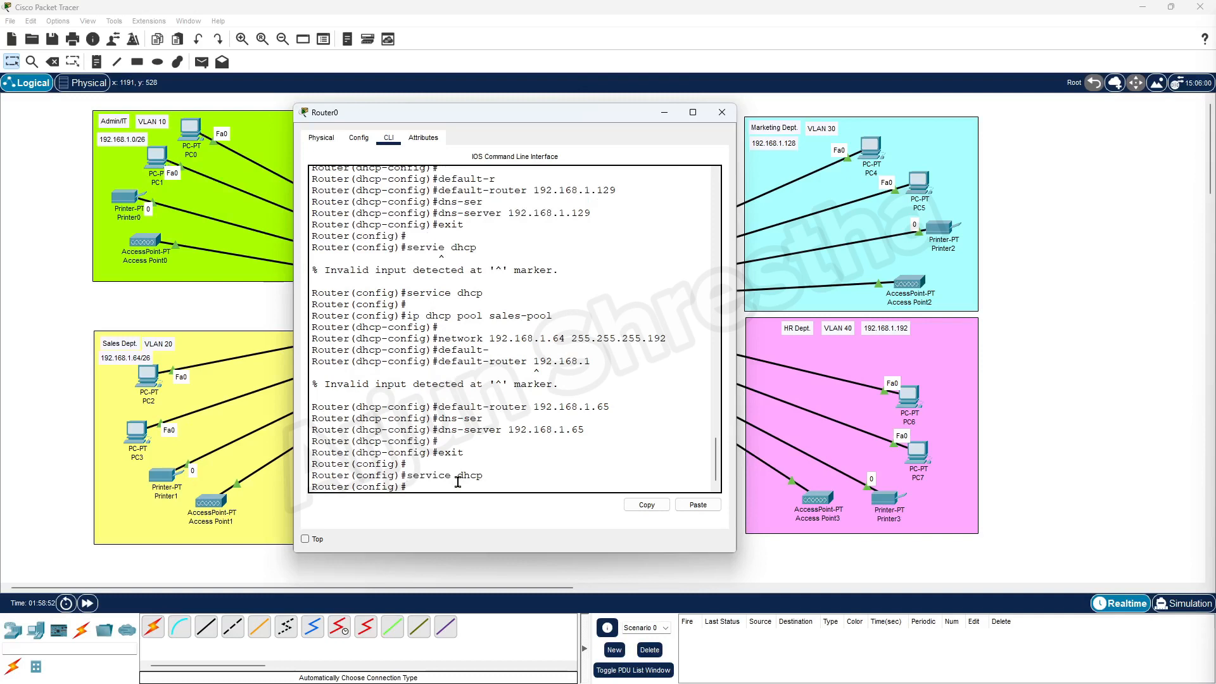
type("ip dhcp pool hr-pool")
key("Return")
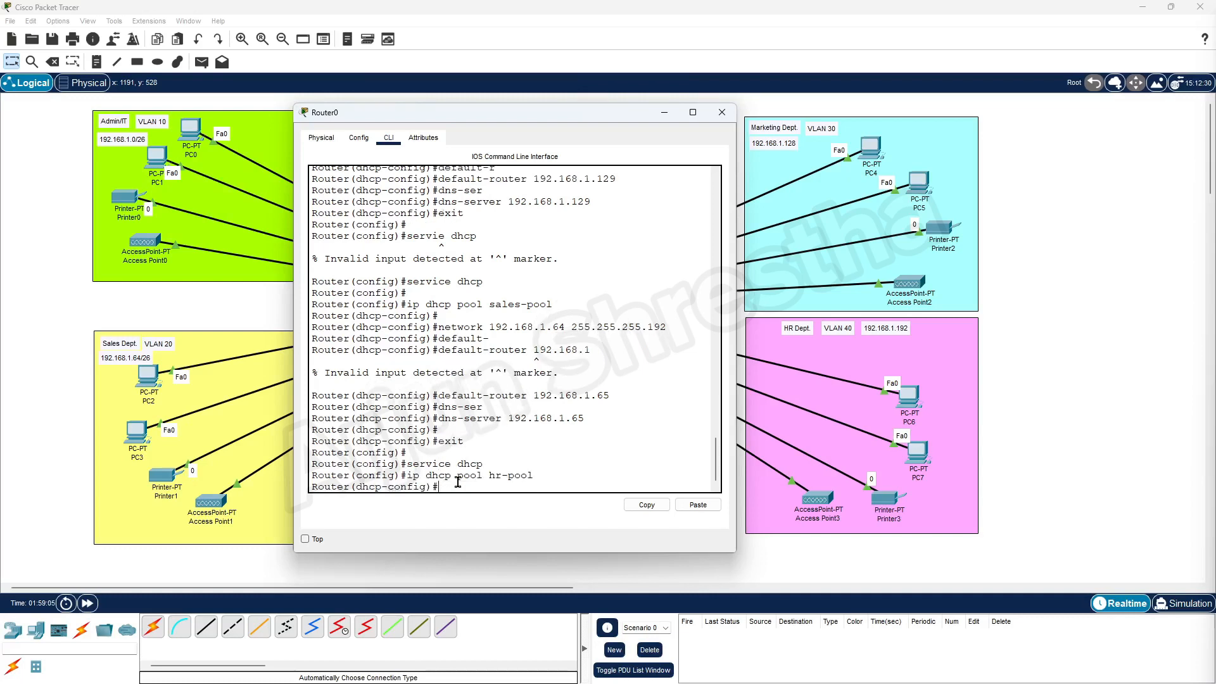
Set the hr-pool network to 192.168.1.192 255.255.255.192.
type("network 192.168.1.192")
key("Return")
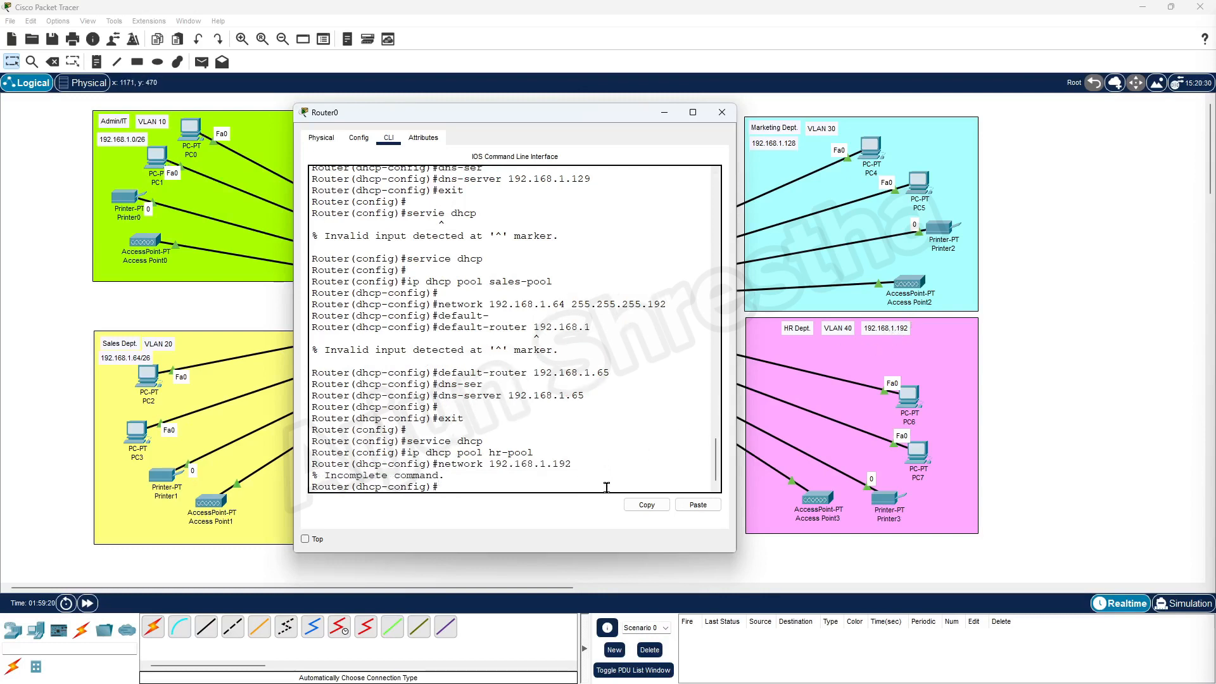
key("Up")
type("255.255.255.192")
key("Return")
key("Return")
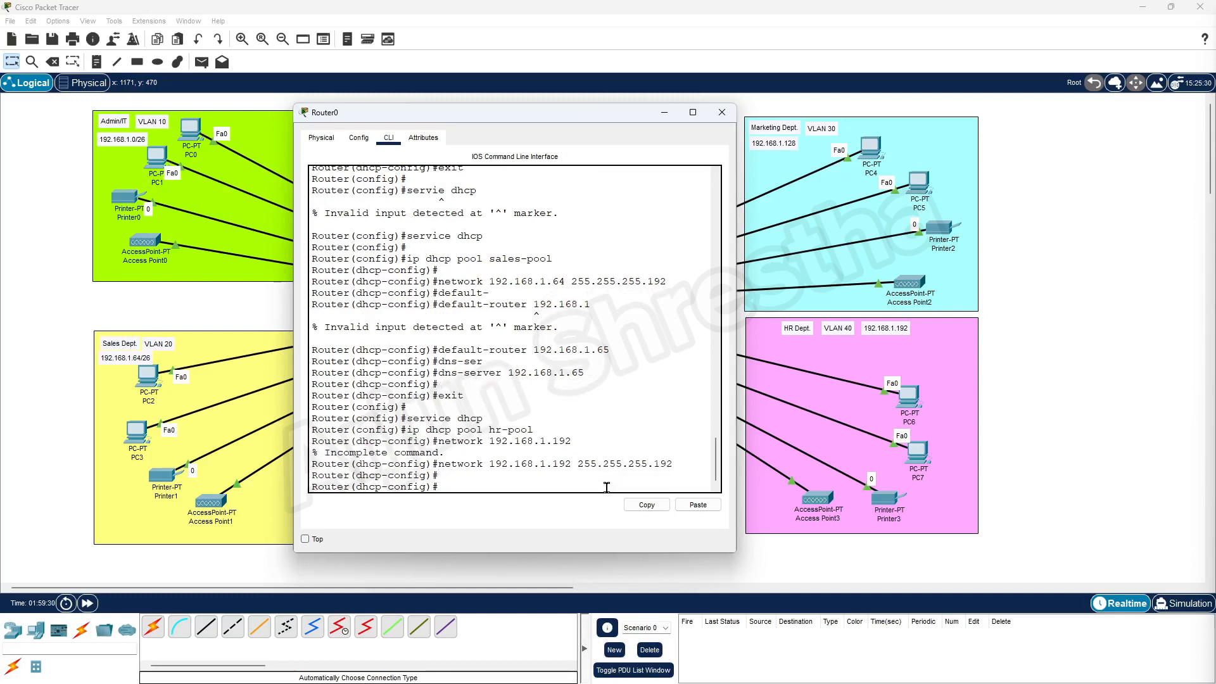
type("network 192.168")
key("BackSpace")
key("BackSpace")
key("BackSpace")
key("BackSpace")
key("BackSpace")
key("BackSpace")
key("BackSpace")
key("BackSpace")
key("BackSpace")
key("BackSpace")
key("BackSpace")
key("BackSpace")
key("BackSpace")
key("BackSpace")
Set the hr-pool default router and DNS server to 192.168.1.193.
type("default")
key("Tab")
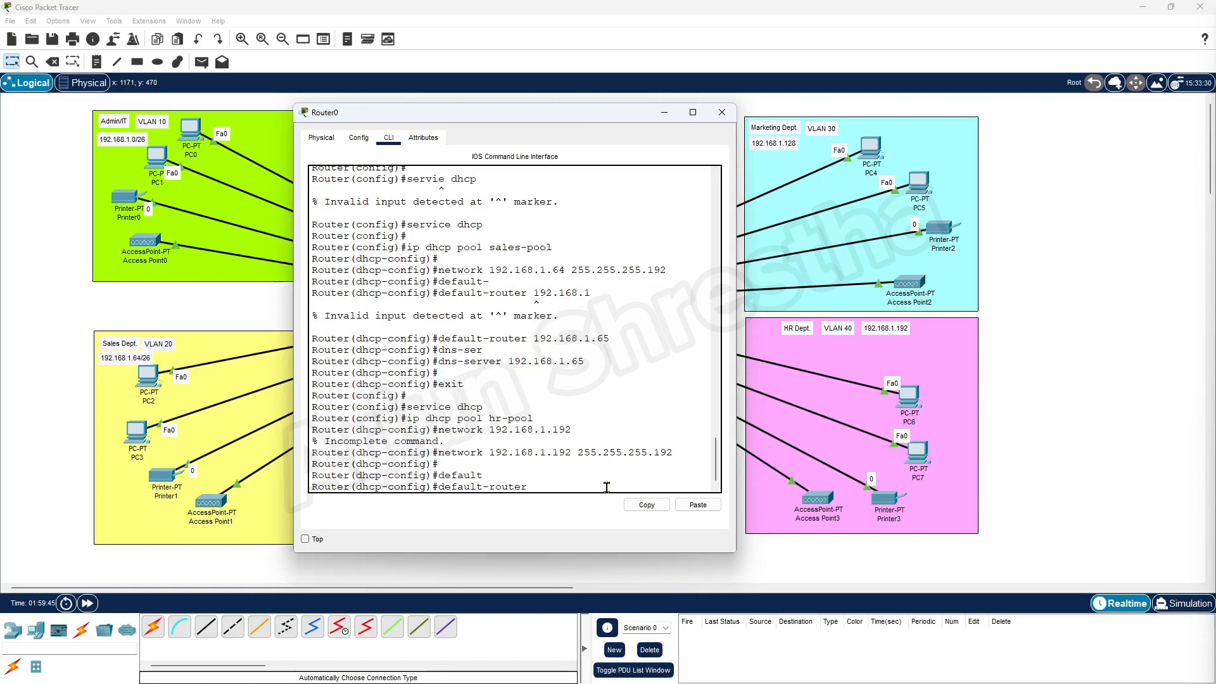
type("192.168.1.193")
left_click_drag(577, 452, 558, 452)
left_click(629, 486)
key("Return")
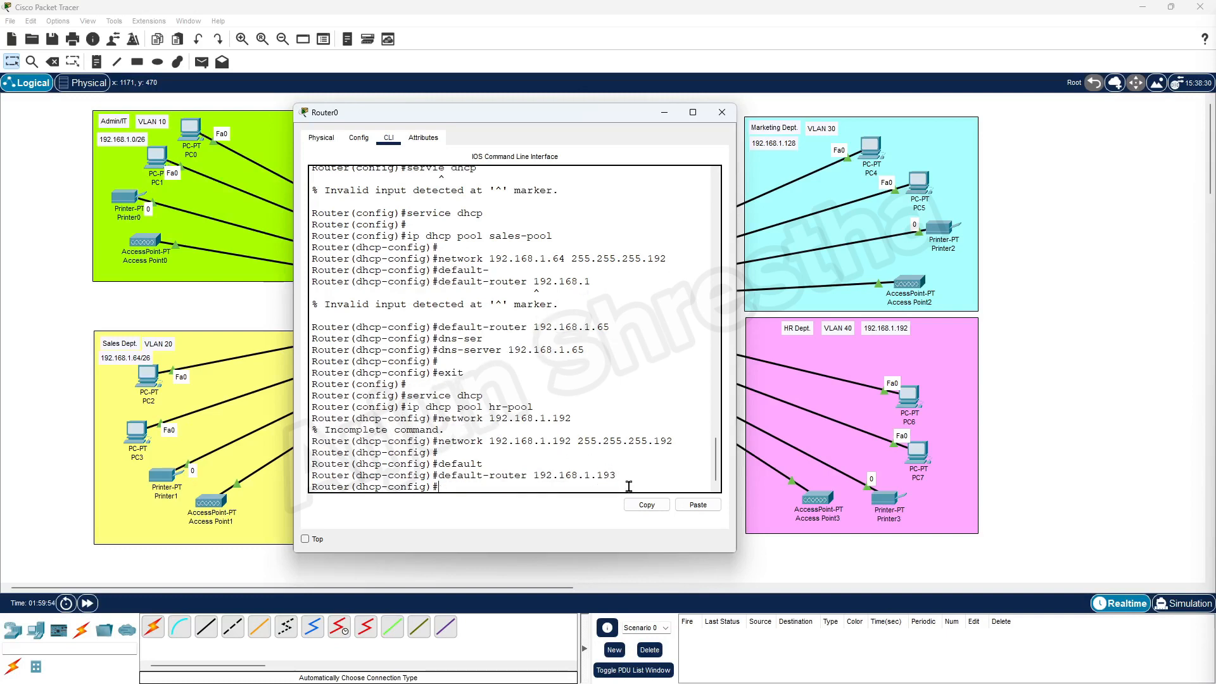
type("dns-server 192.168.1.193")
key("Return")
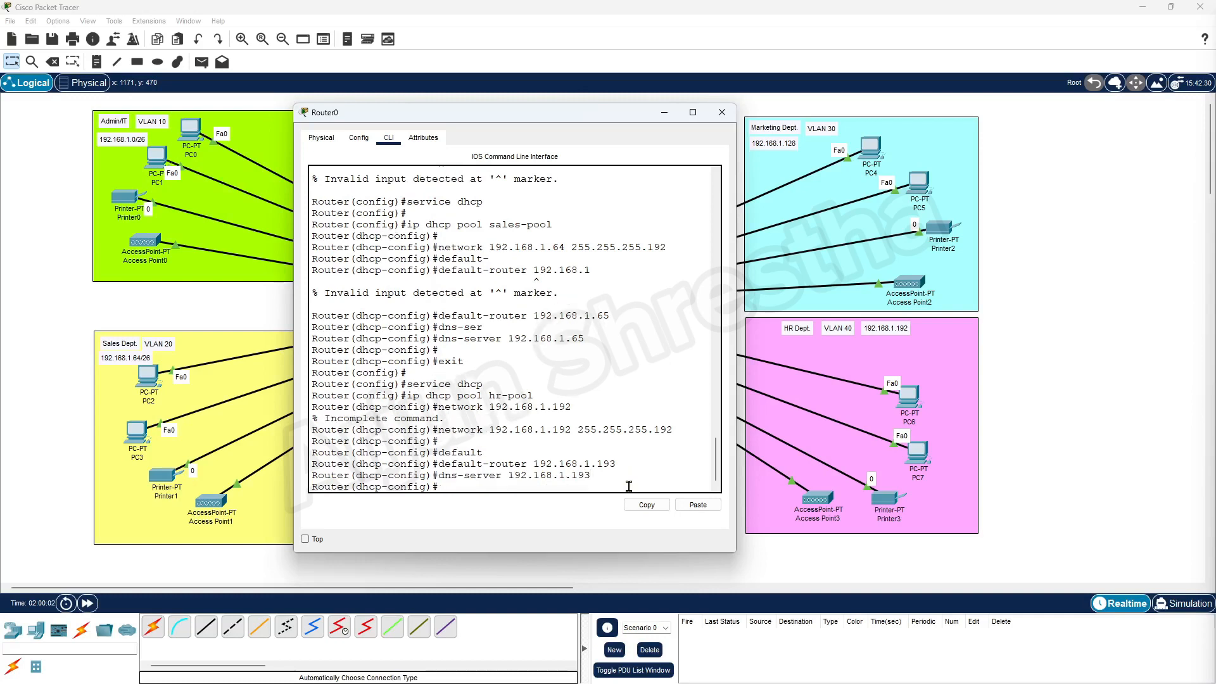
Exit the hr-pool configuration and type do show ip int.
key("Return")
type("ex")
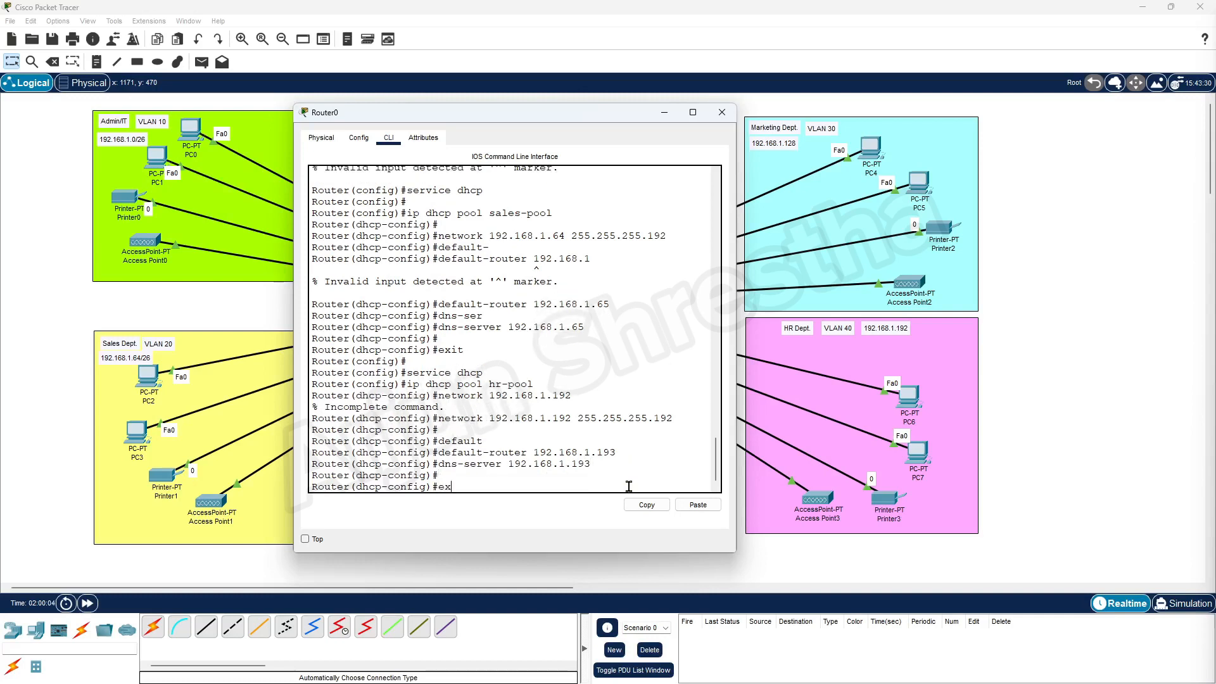
type("it")
key("Return")
key("Return")
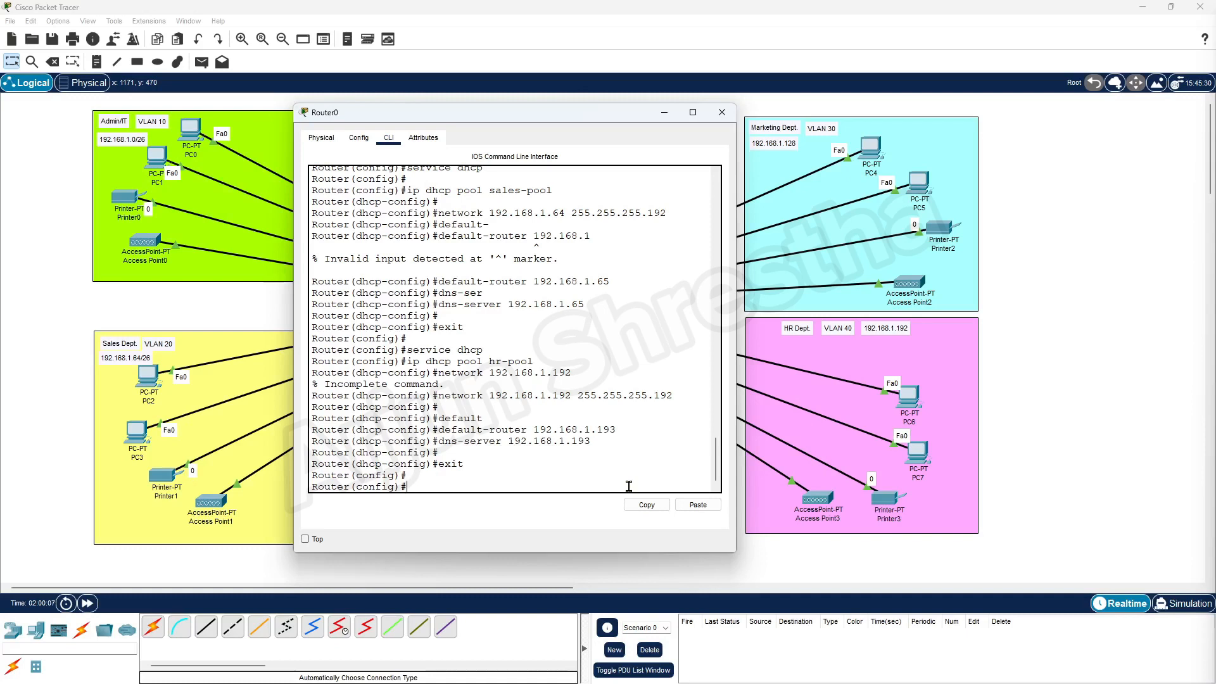
type("do sh")
type("ow ip int")
Page through Router0's startup-config via 'do show start' to confirm the four dot1Q subinterfaces, then switch to Word.
key("BackSpace")
key("BackSpace")
key("BackSpace")
key("BackSpace")
type("start")
key("Return")
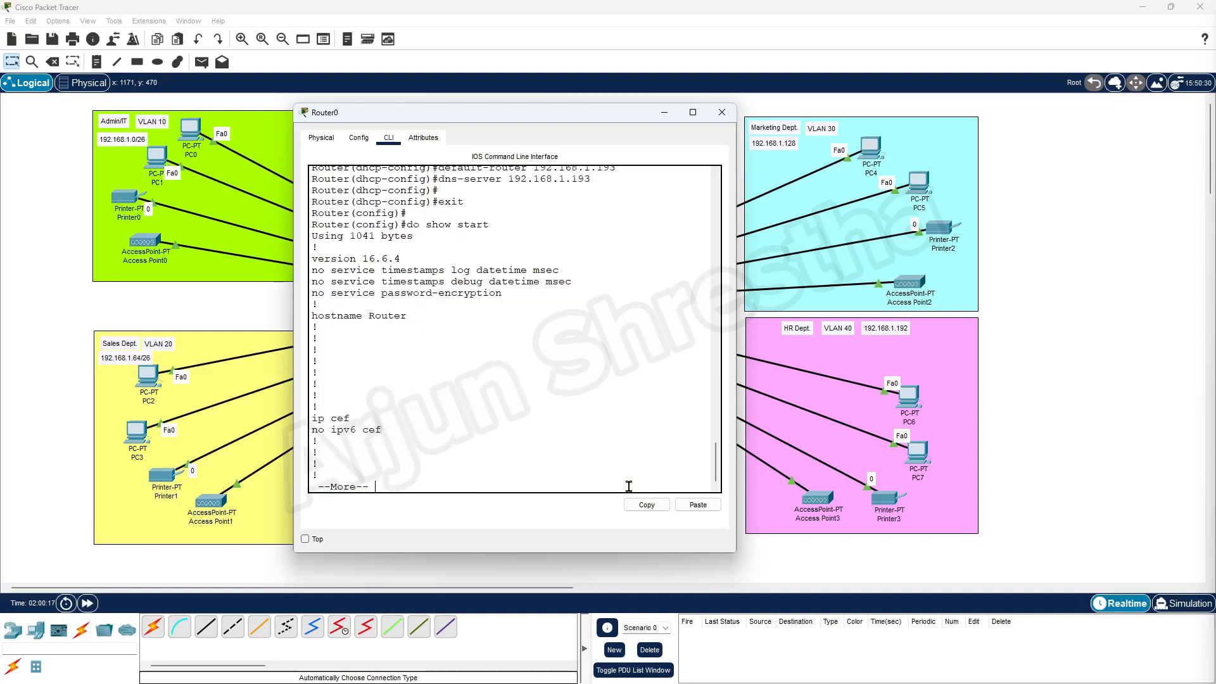
key("space")
key("space")
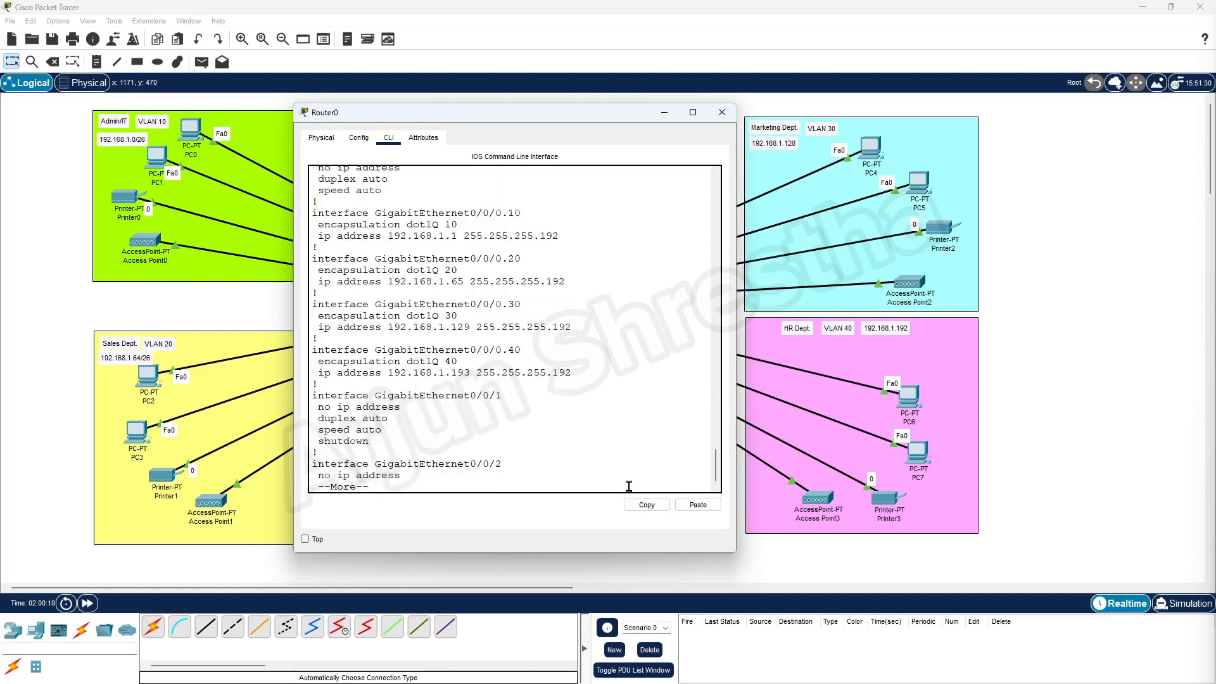
key("space")
key("space")
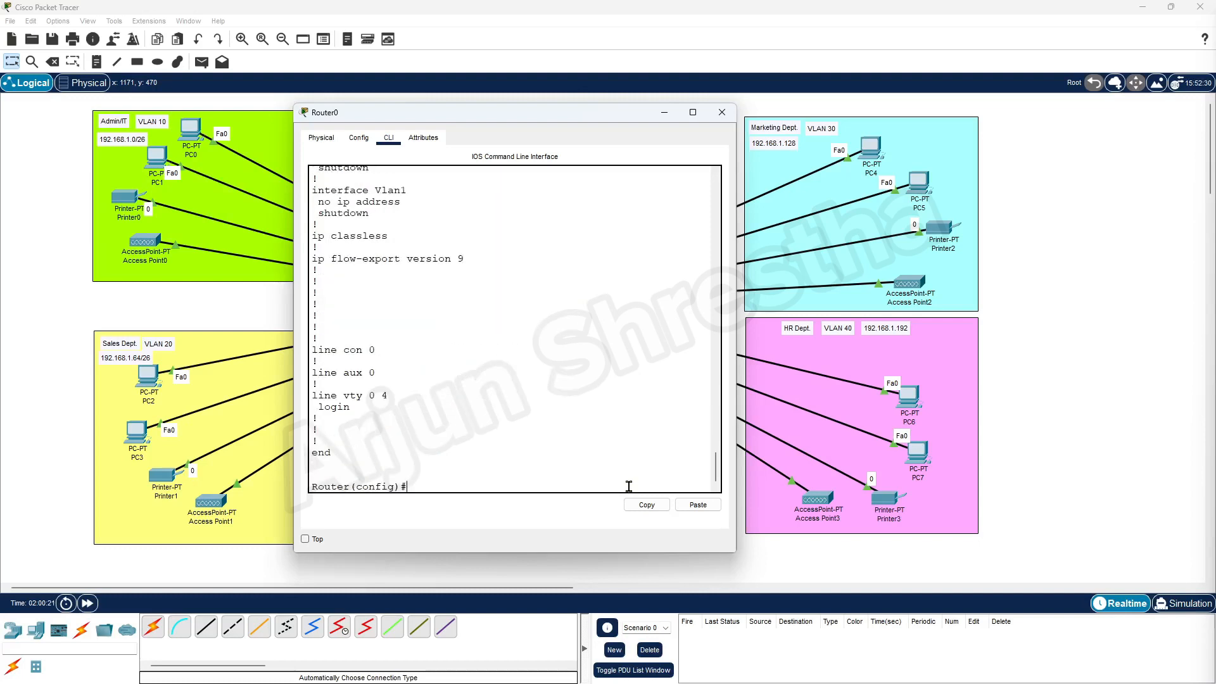
key("Return")
key("Return")
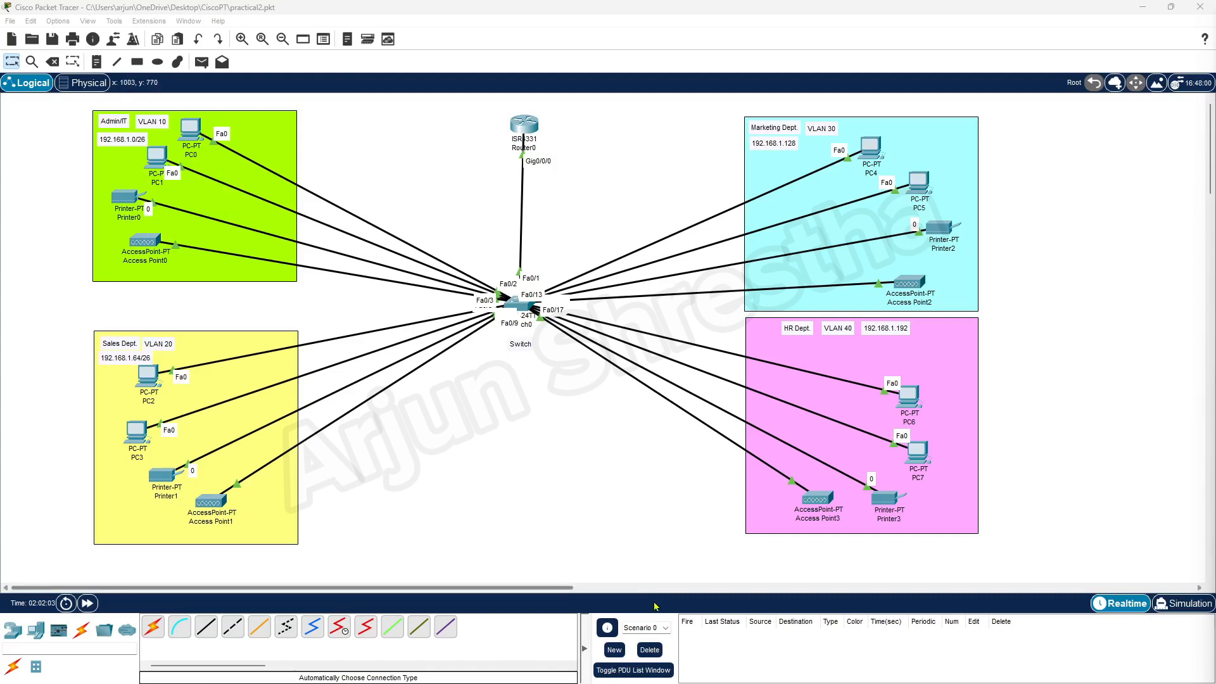
left_click(581, 669)
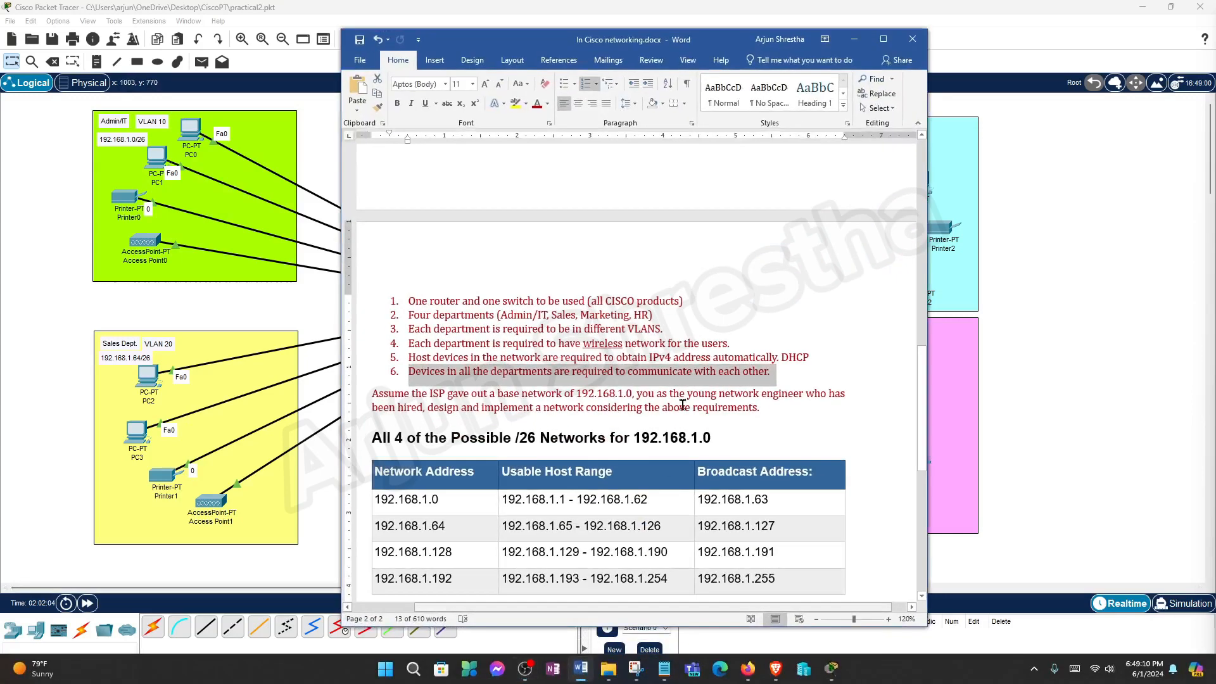
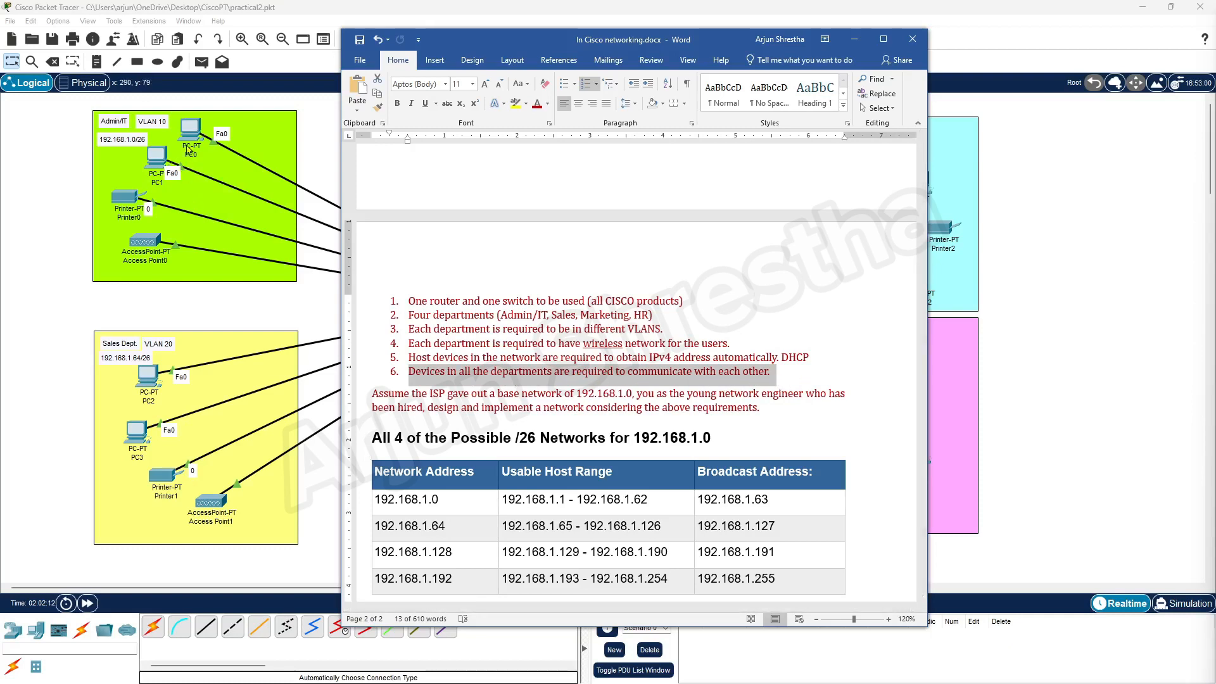
Minimize the Word requirements document to bring the Packet Tracer topology back into view.
left_click(855, 40)
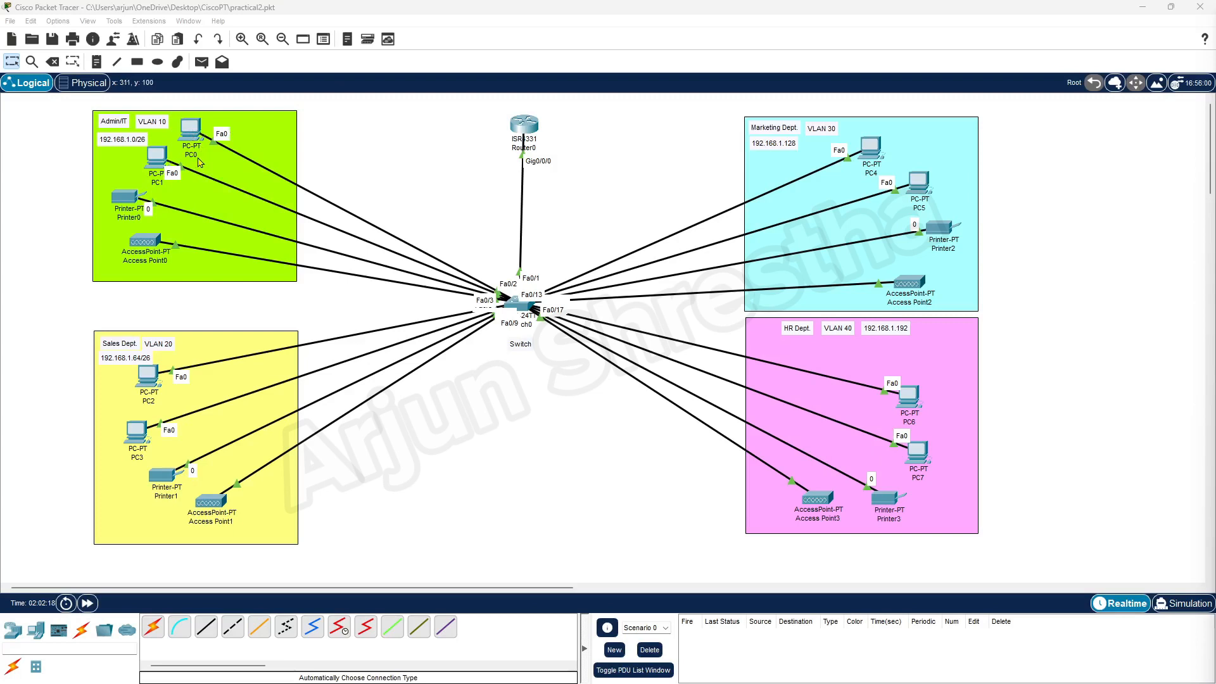
Switch PC0 and PC1 to DHCP in their IP Configuration.
left_click(194, 131)
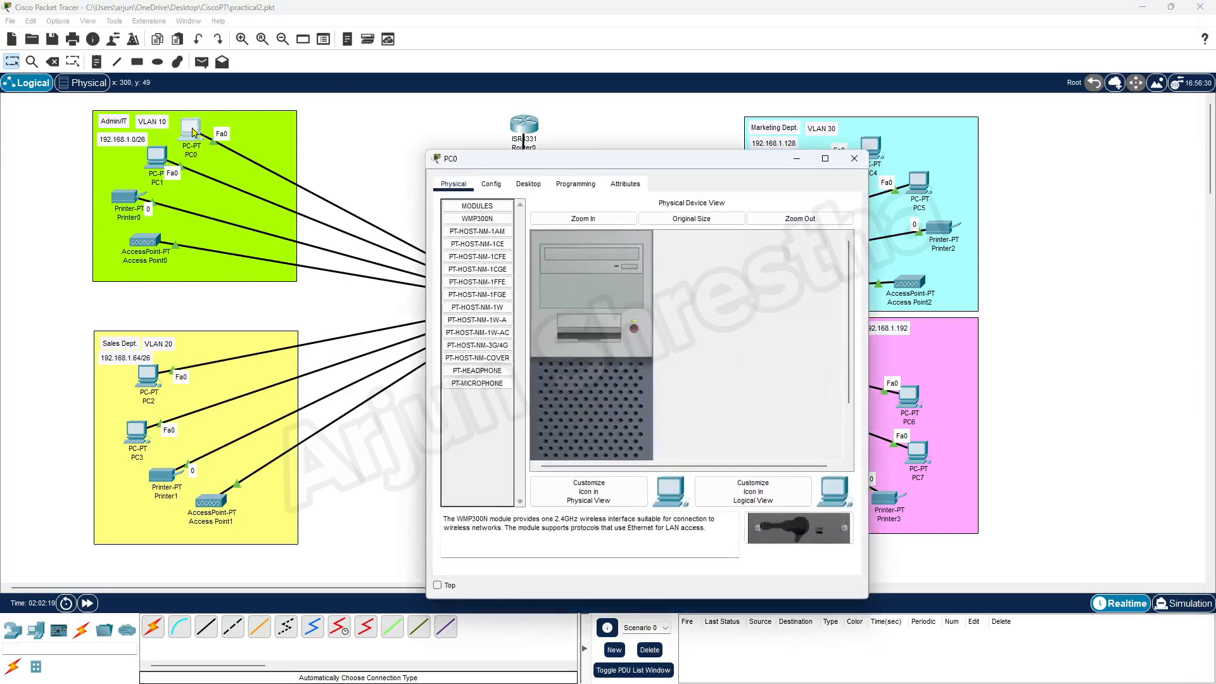
left_click(534, 185)
left_click(485, 223)
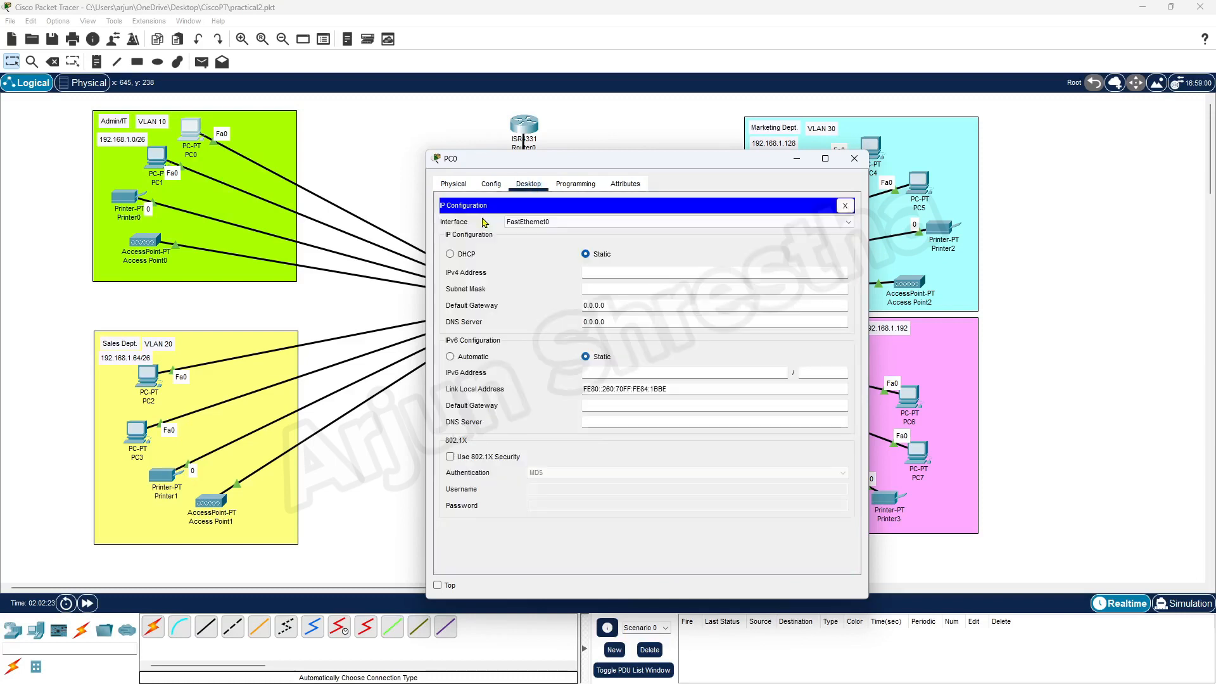
left_click_drag(599, 161, 624, 91)
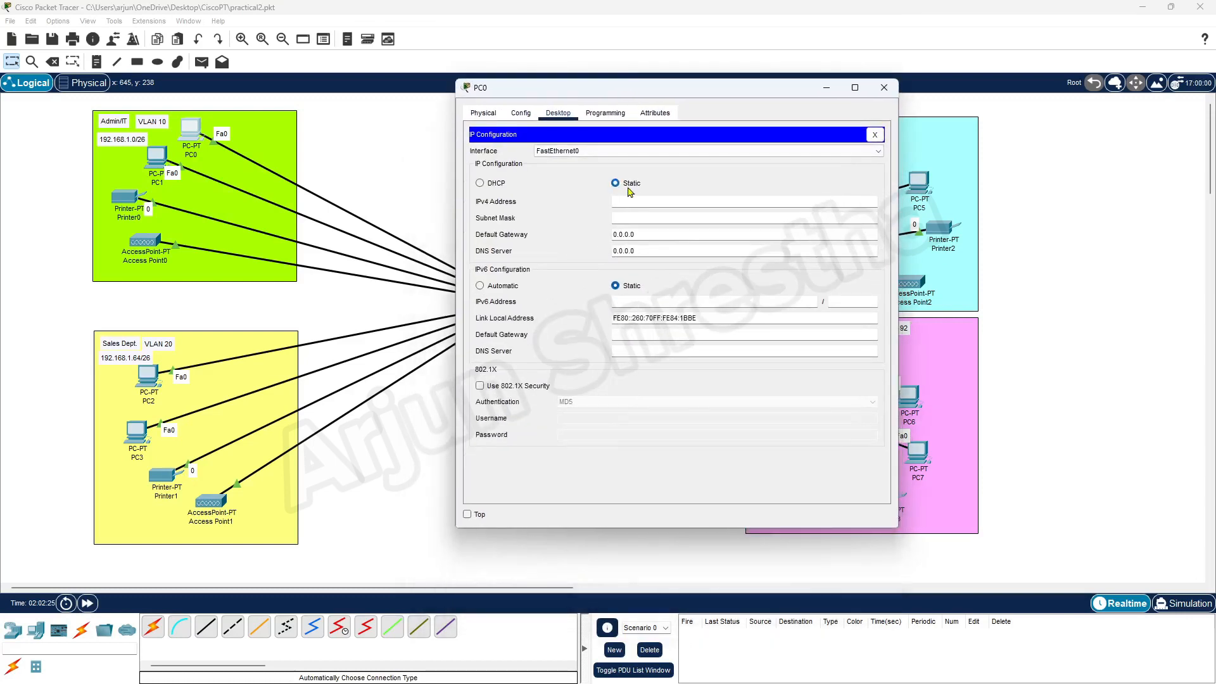
left_click(480, 184)
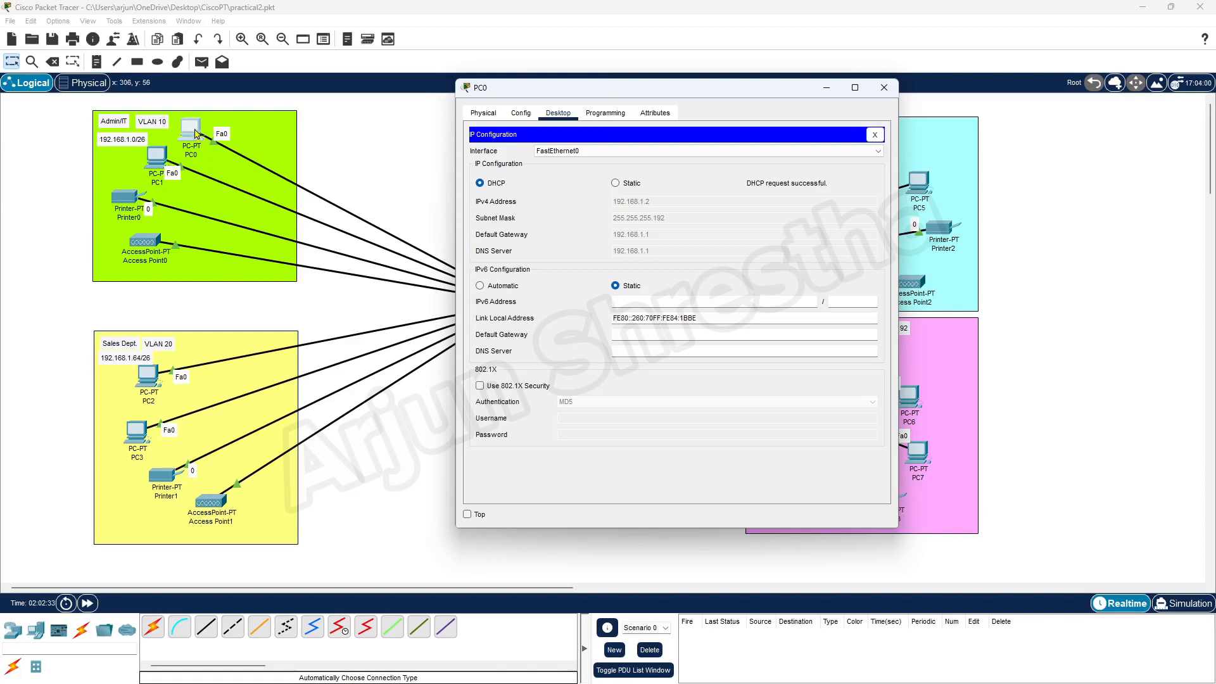
left_click(890, 91)
left_click(159, 157)
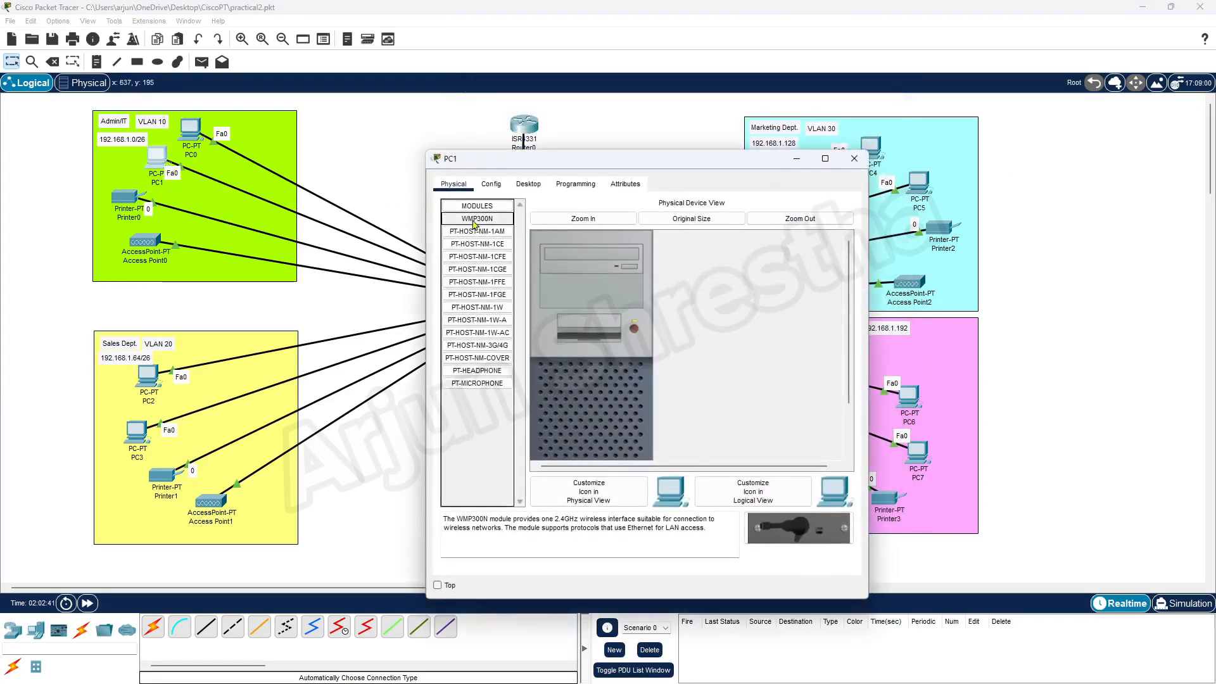
left_click(529, 184)
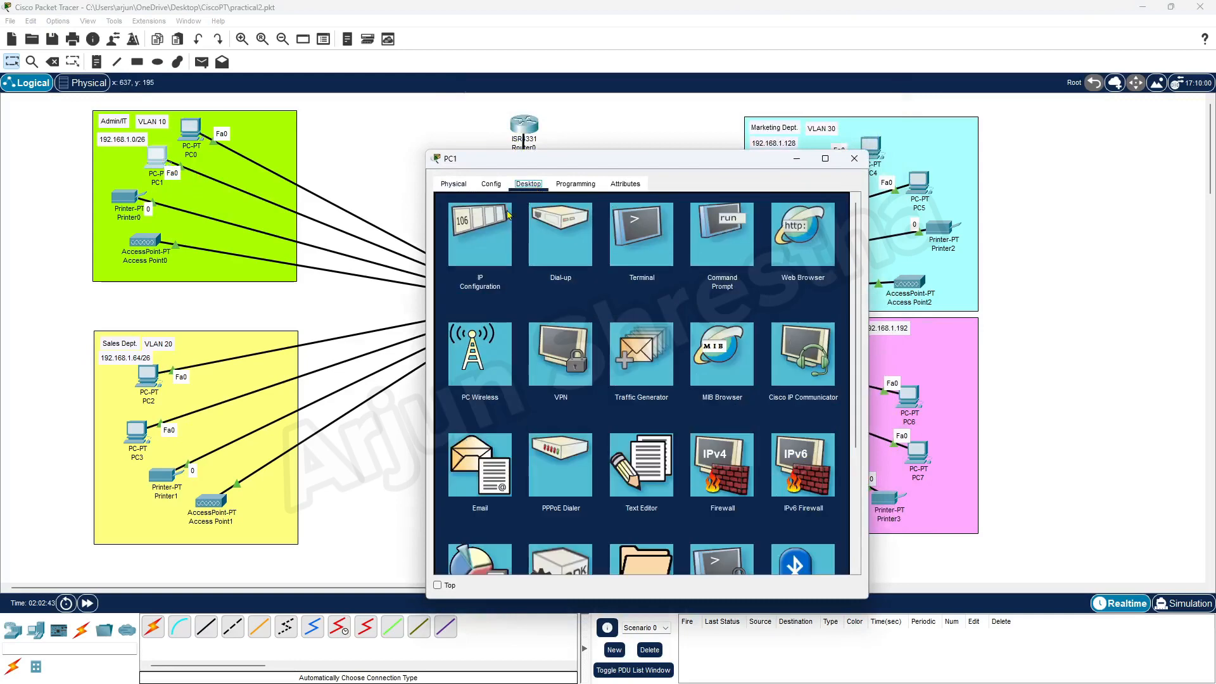
left_click(490, 229)
left_click(449, 254)
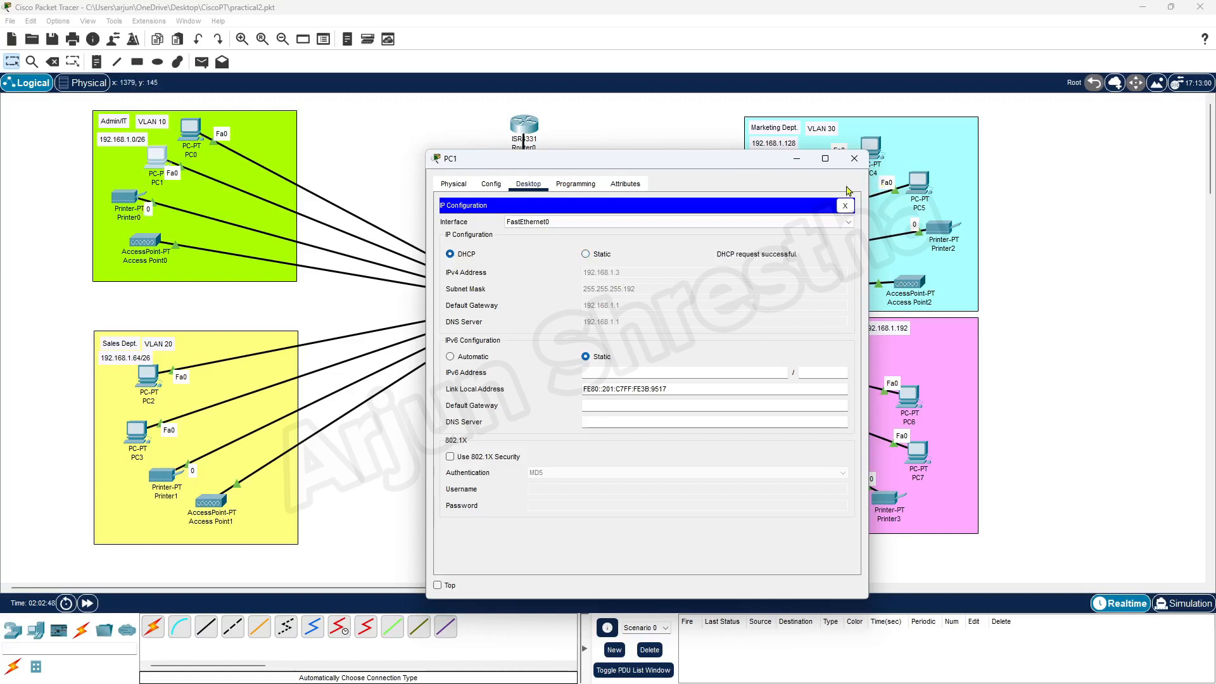
left_click(854, 158)
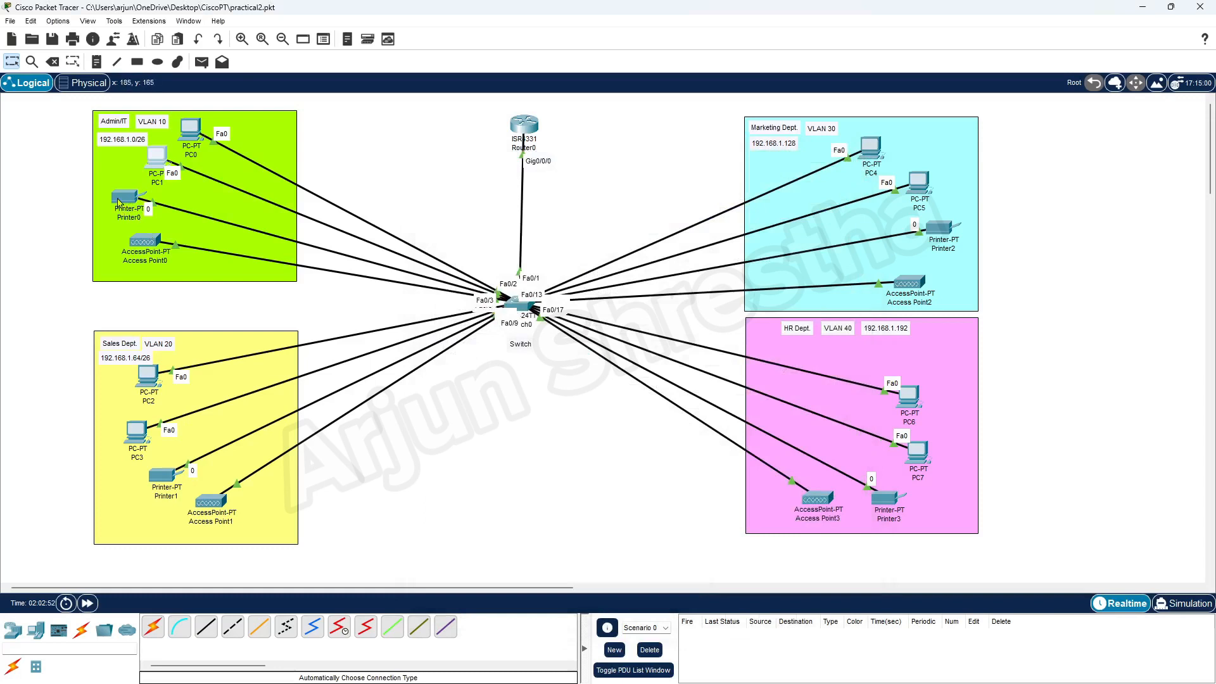
Set Printer0's gateway/DNS and FastEthernet0 to DHCP, receiving 192.168.1.4/255.255.255.192.
left_click(120, 199)
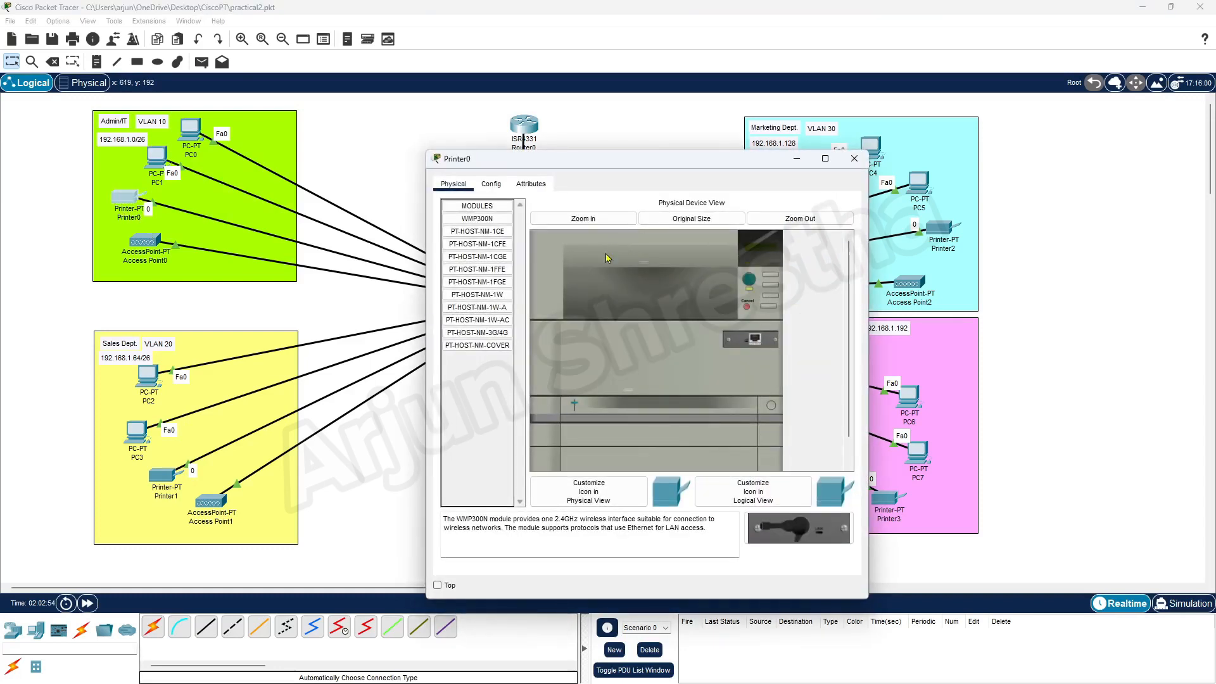
left_click(491, 184)
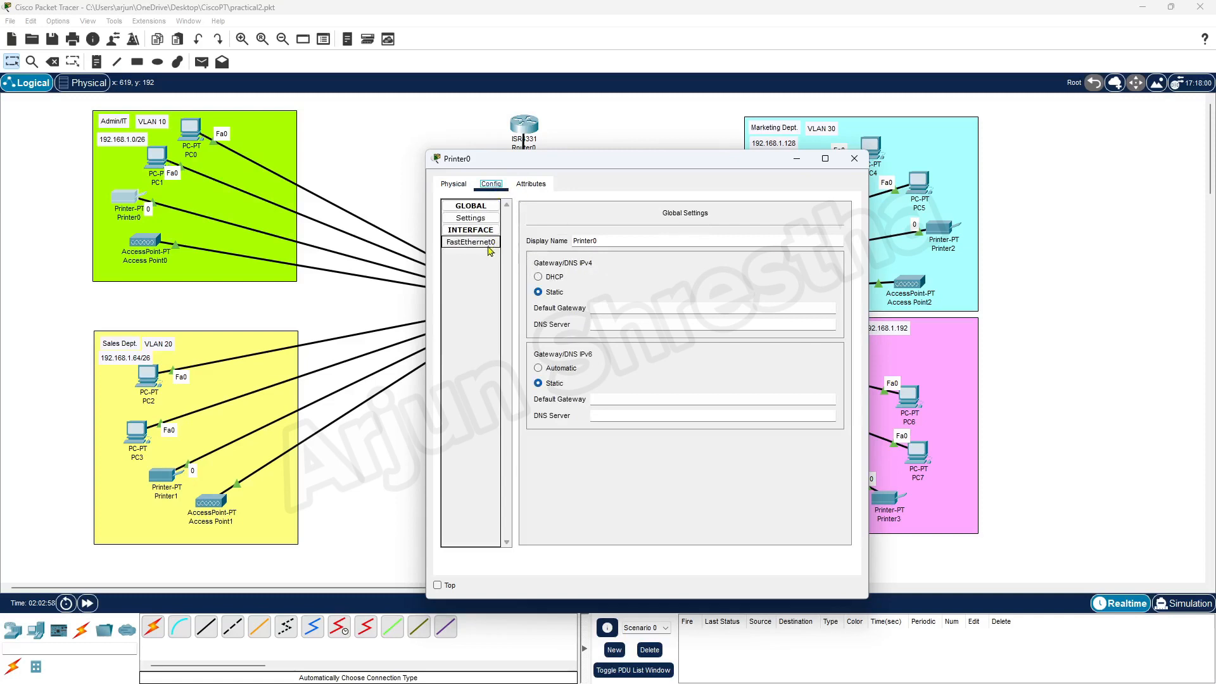
left_click(538, 278)
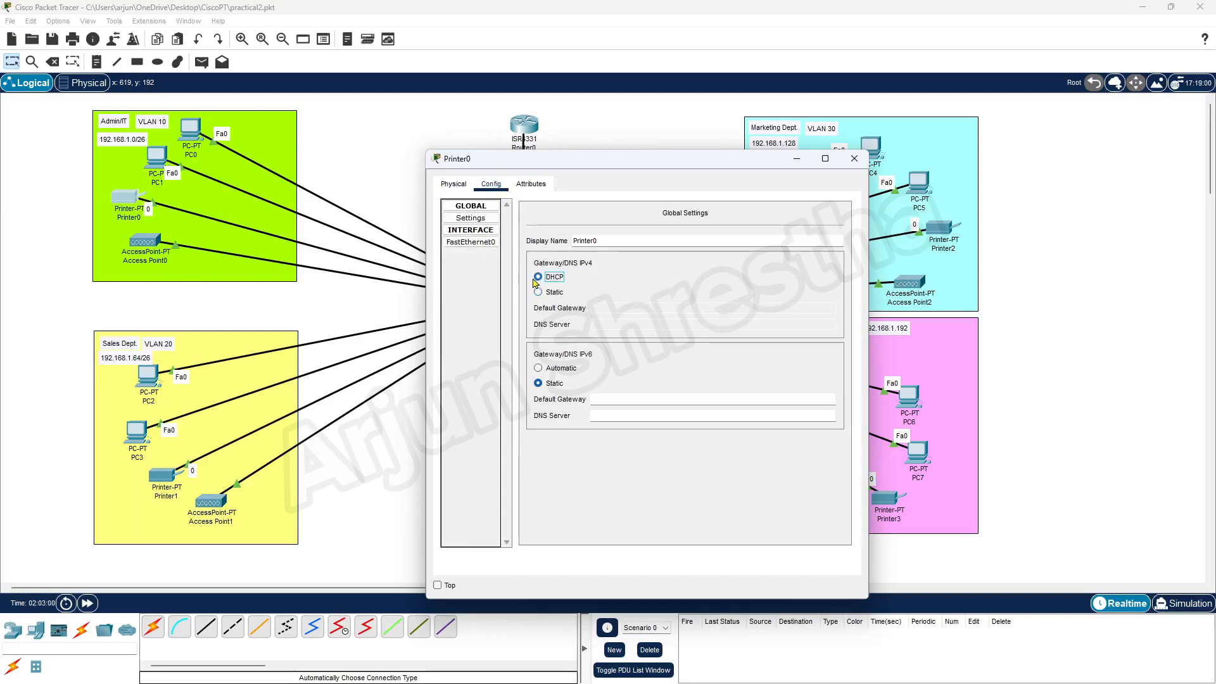
left_click(487, 246)
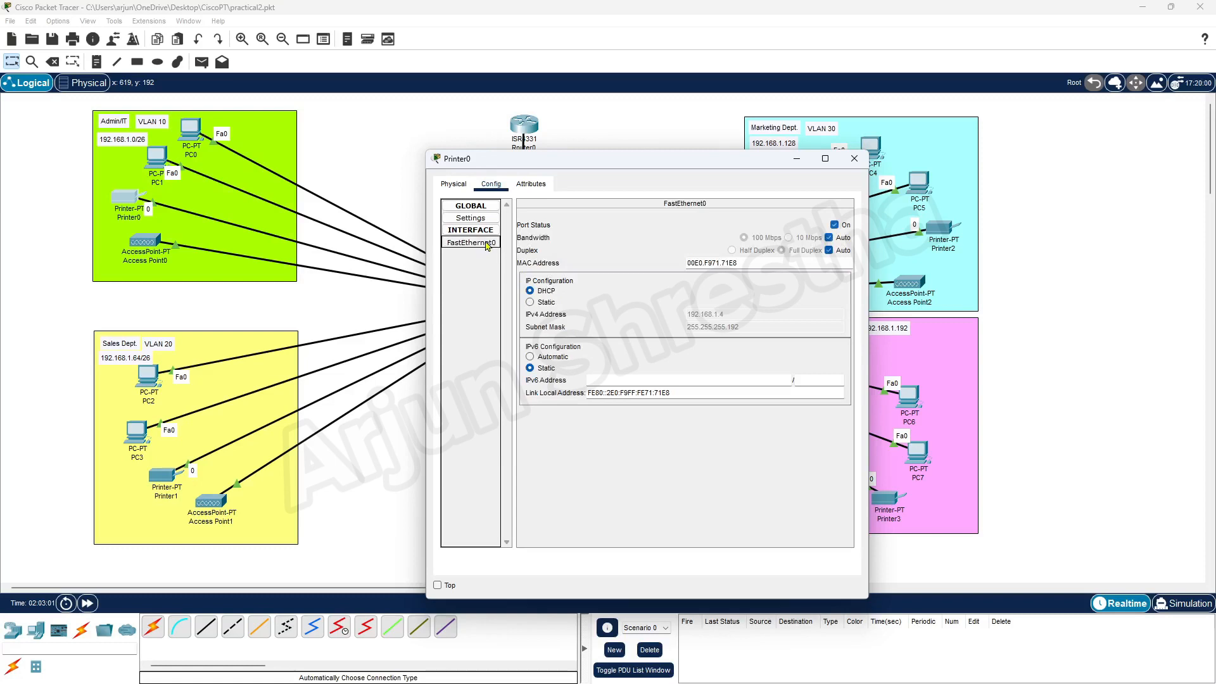
left_click(533, 303)
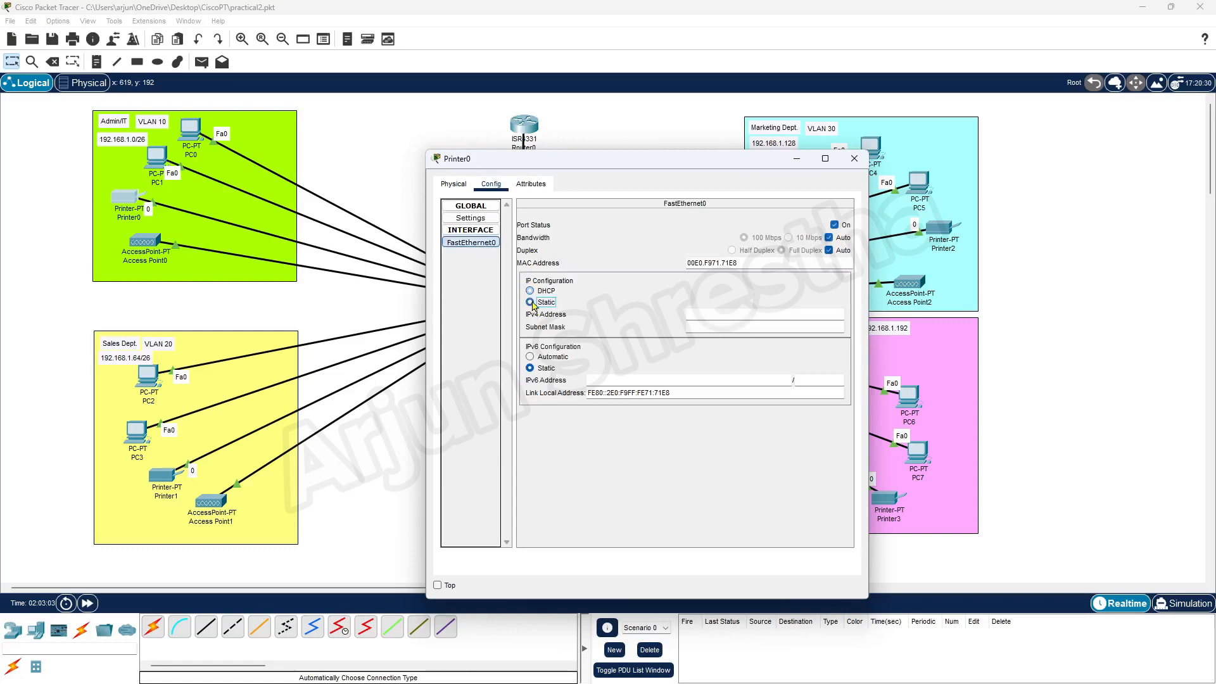
left_click(534, 292)
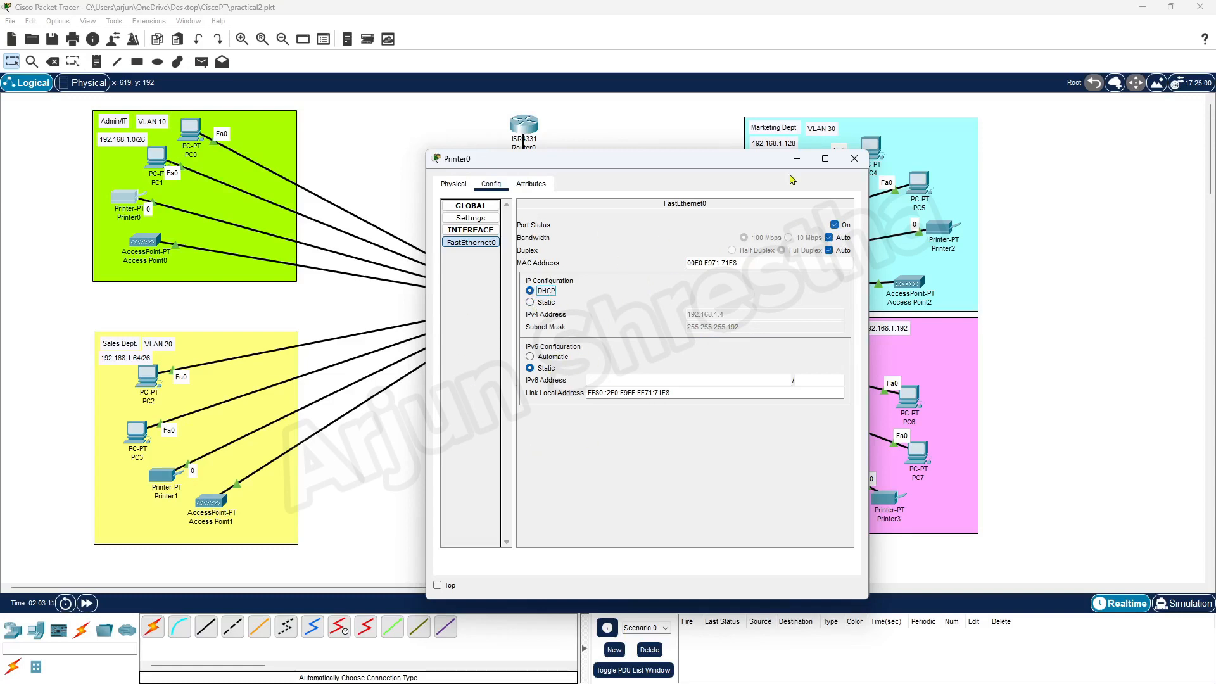
left_click(855, 159)
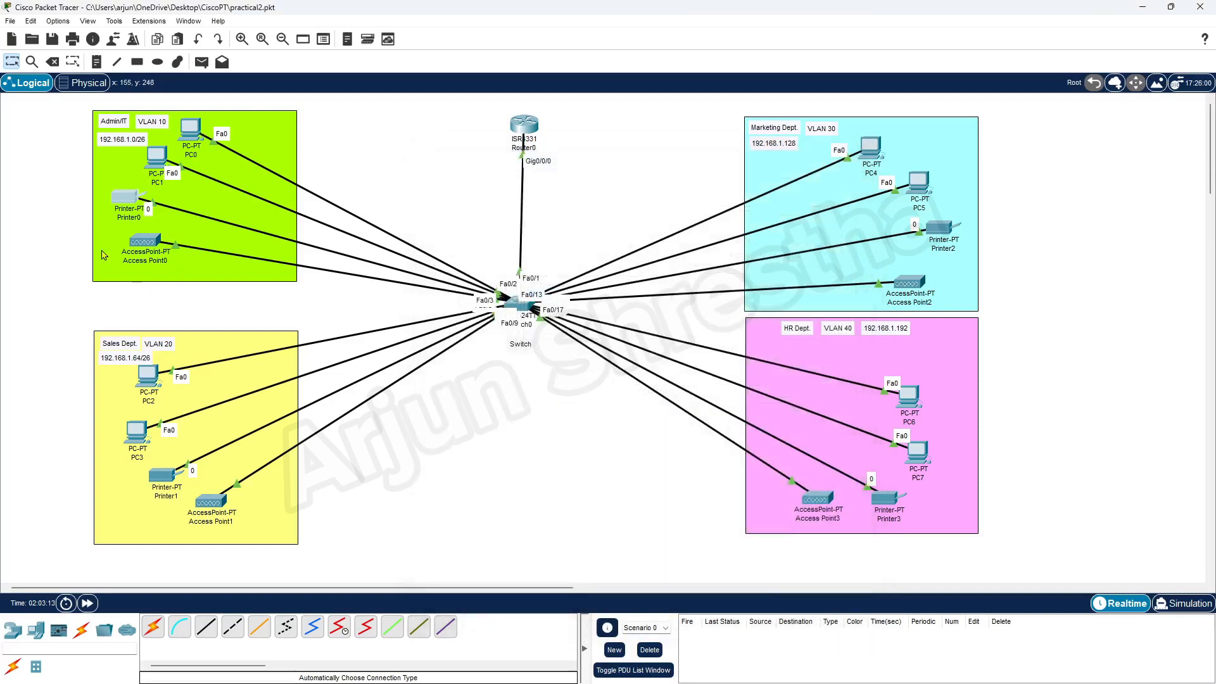
left_click(149, 244)
Check that Access Point0's wireless SSID is Admin-IT WiFi.
left_click(472, 255)
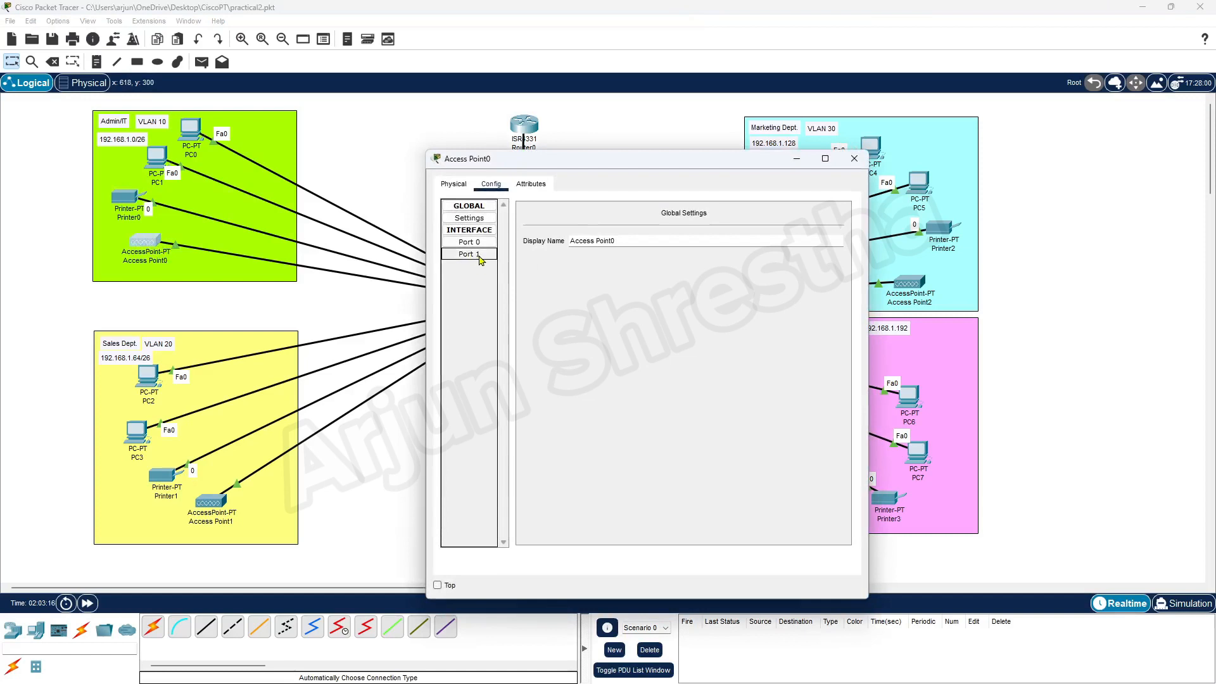
triple_click(741, 239)
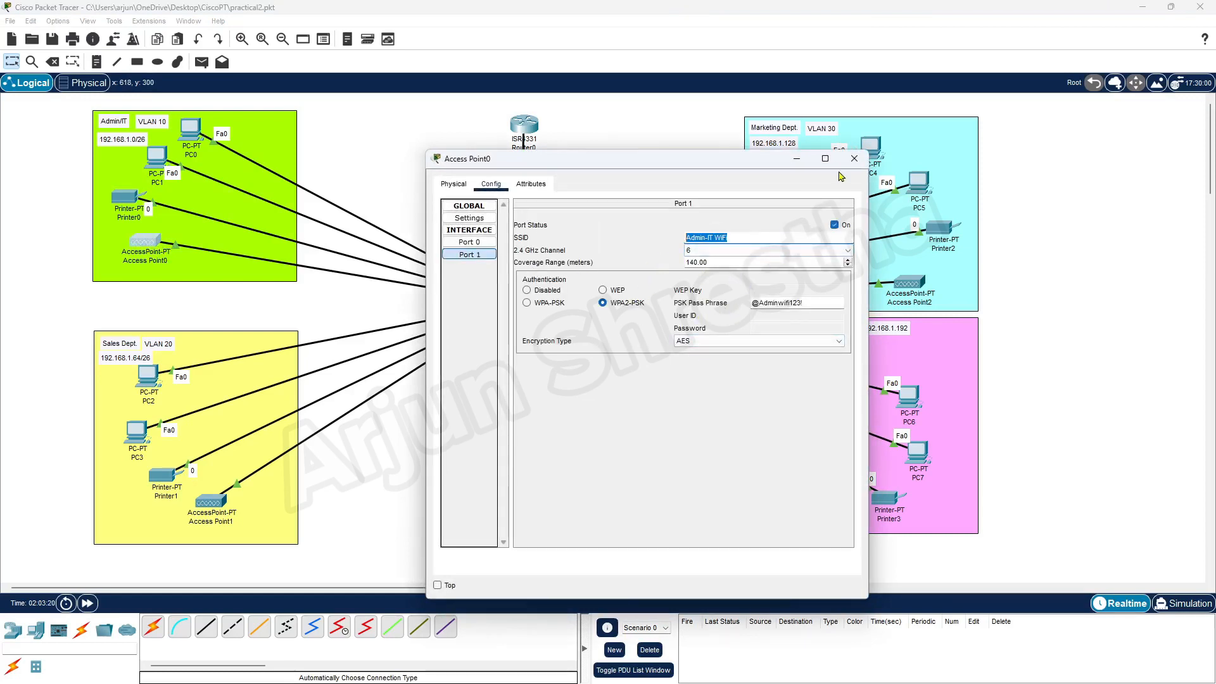
left_click(854, 158)
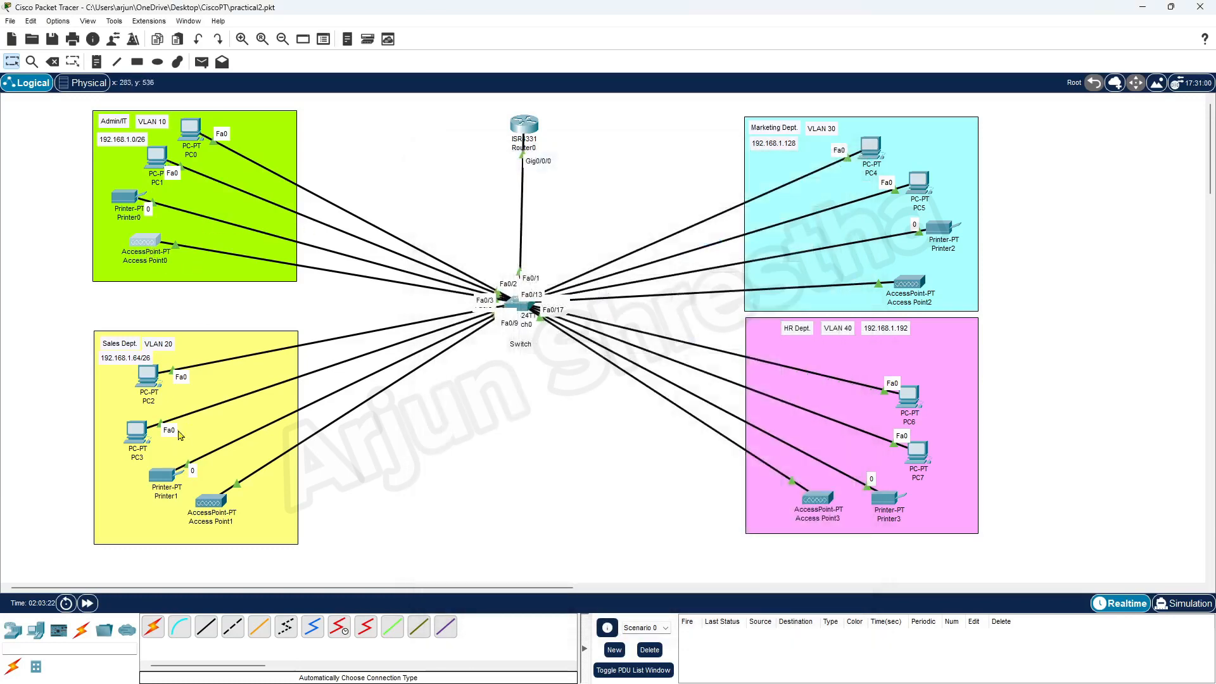
Switch PC2 and PC3 to DHCP in their IP Configuration.
left_click(150, 380)
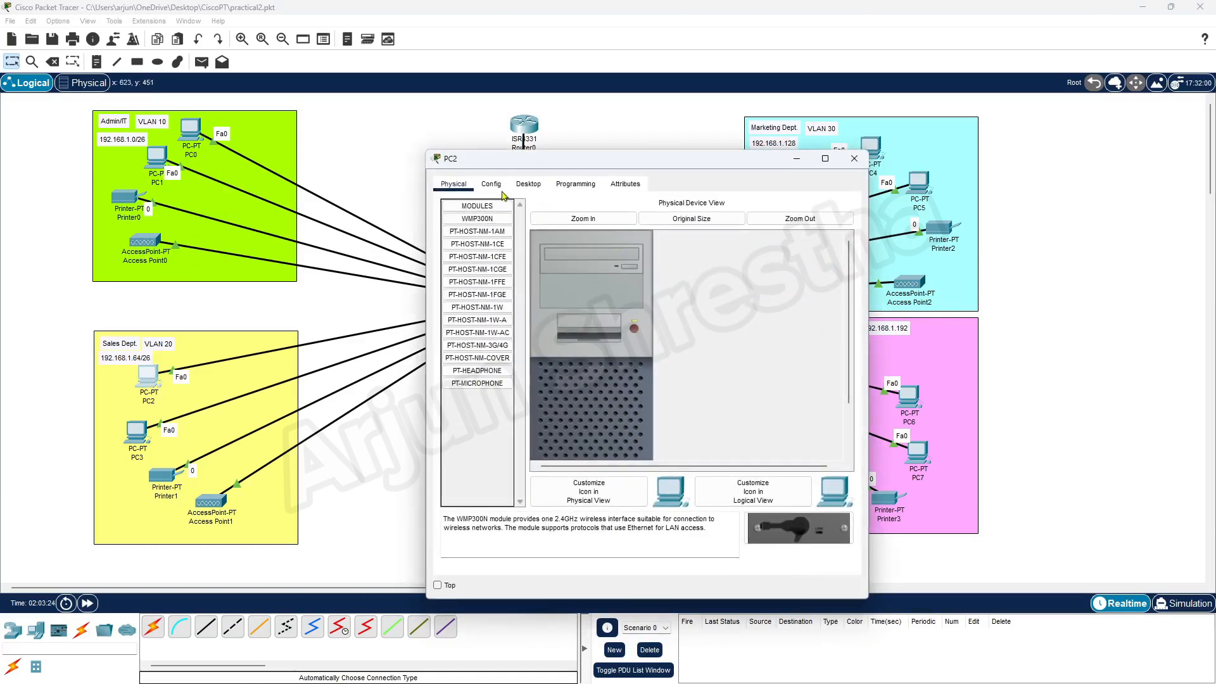
left_click(526, 185)
left_click(482, 234)
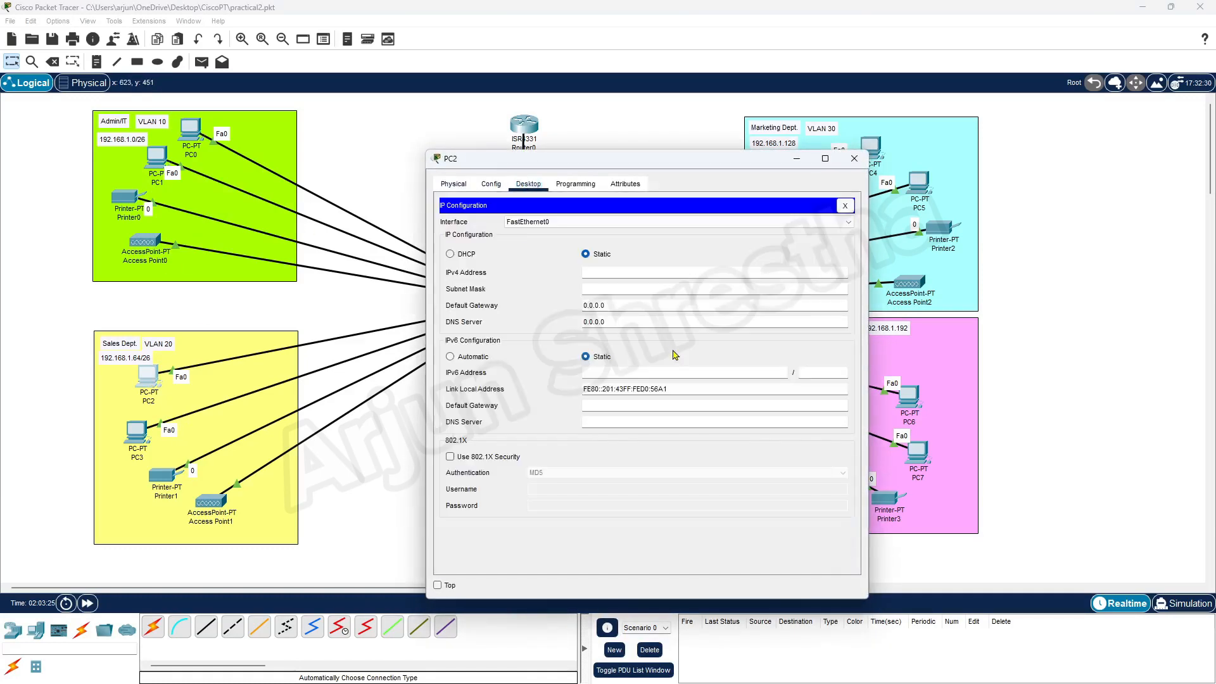
left_click(450, 254)
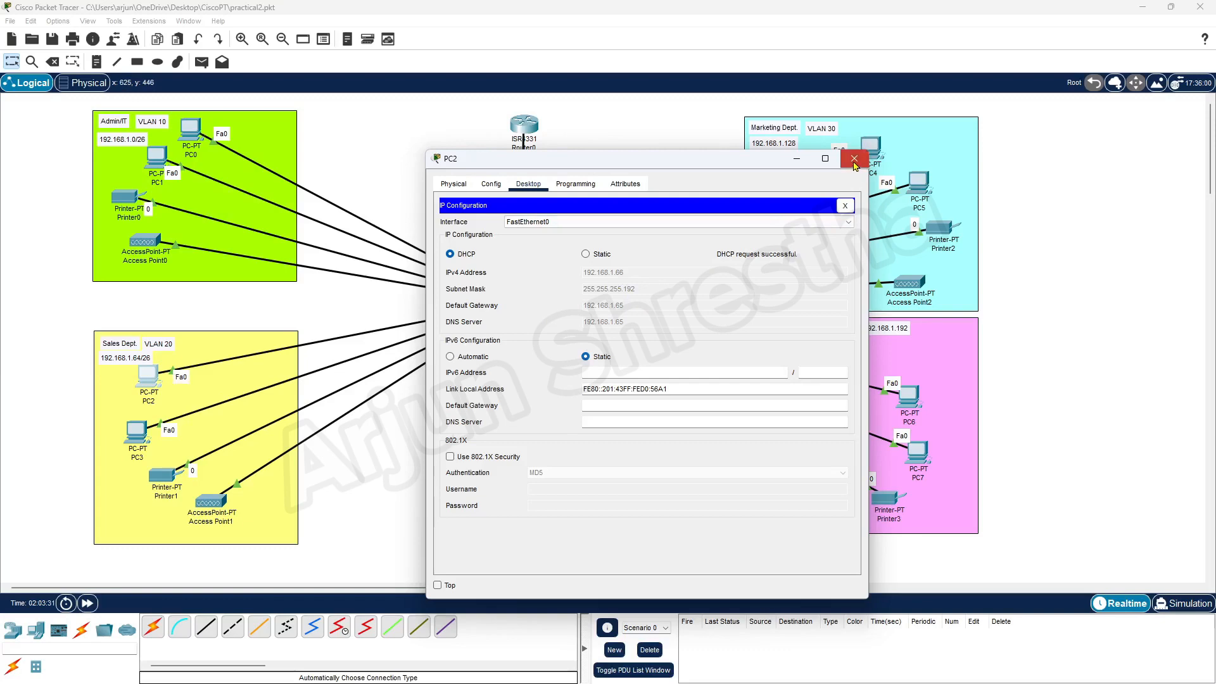
left_click(854, 158)
left_click(136, 434)
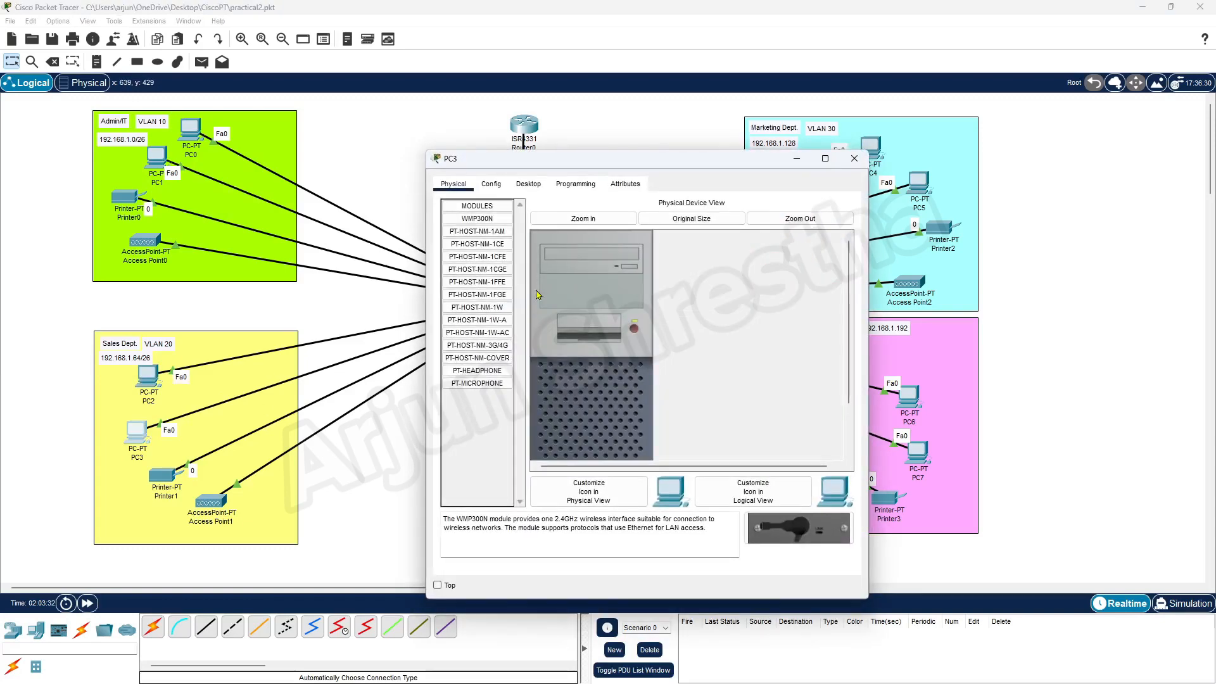
left_click(492, 184)
left_click(528, 184)
left_click(484, 221)
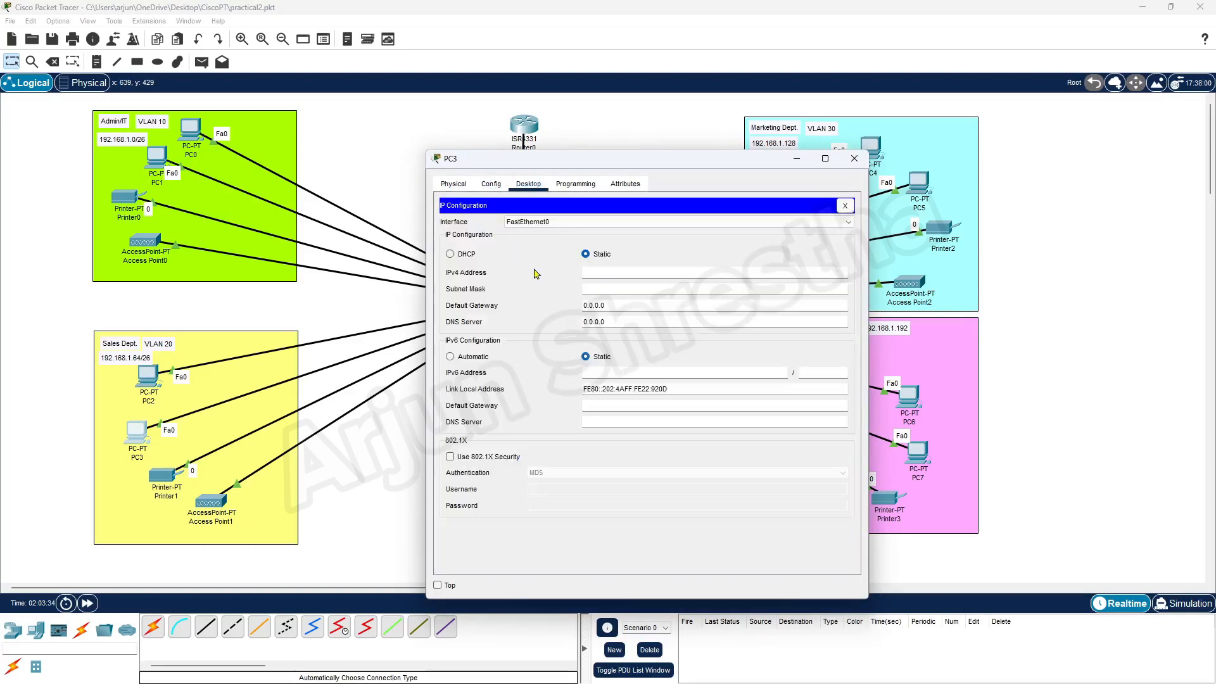
left_click(466, 256)
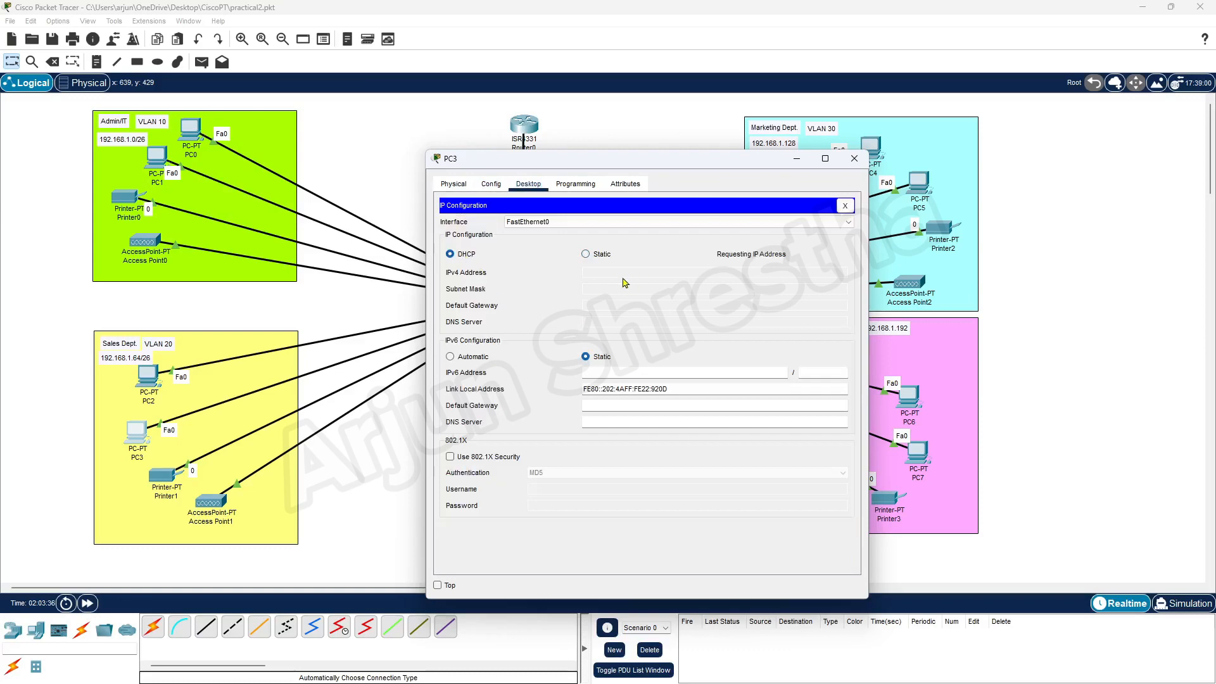
left_click(855, 158)
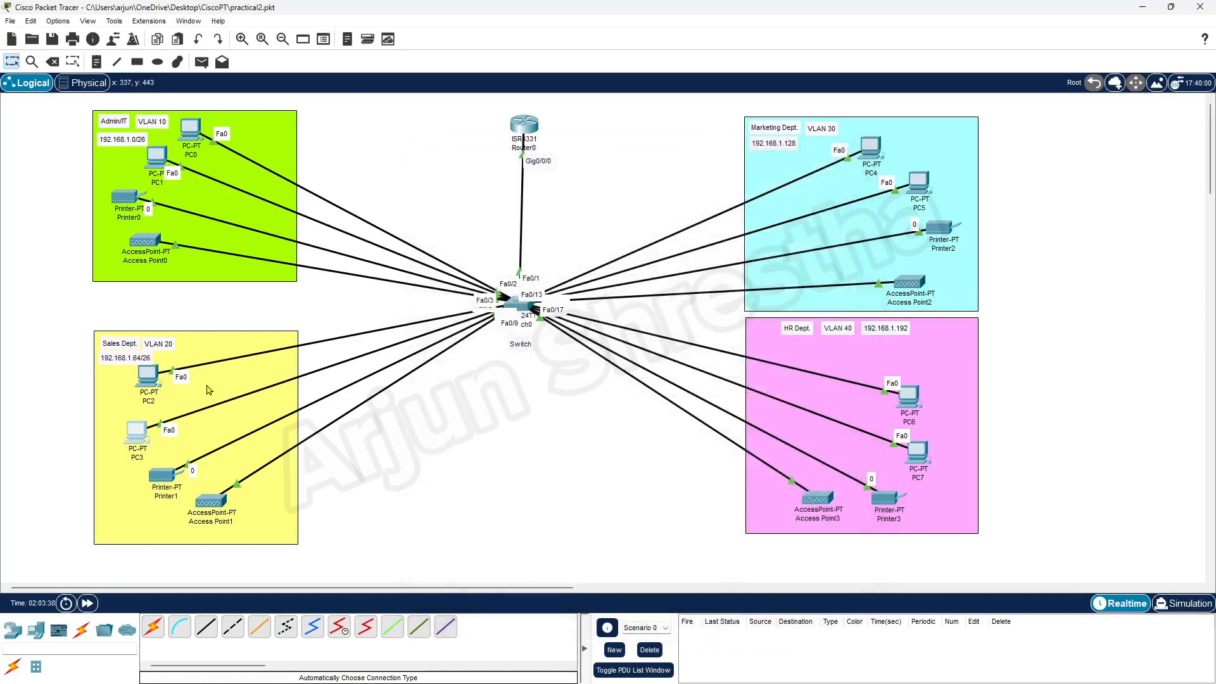
Set Printer1 to DHCP and confirm it leases 192.168.1.68 with gateway 192.168.1.65.
left_click(161, 475)
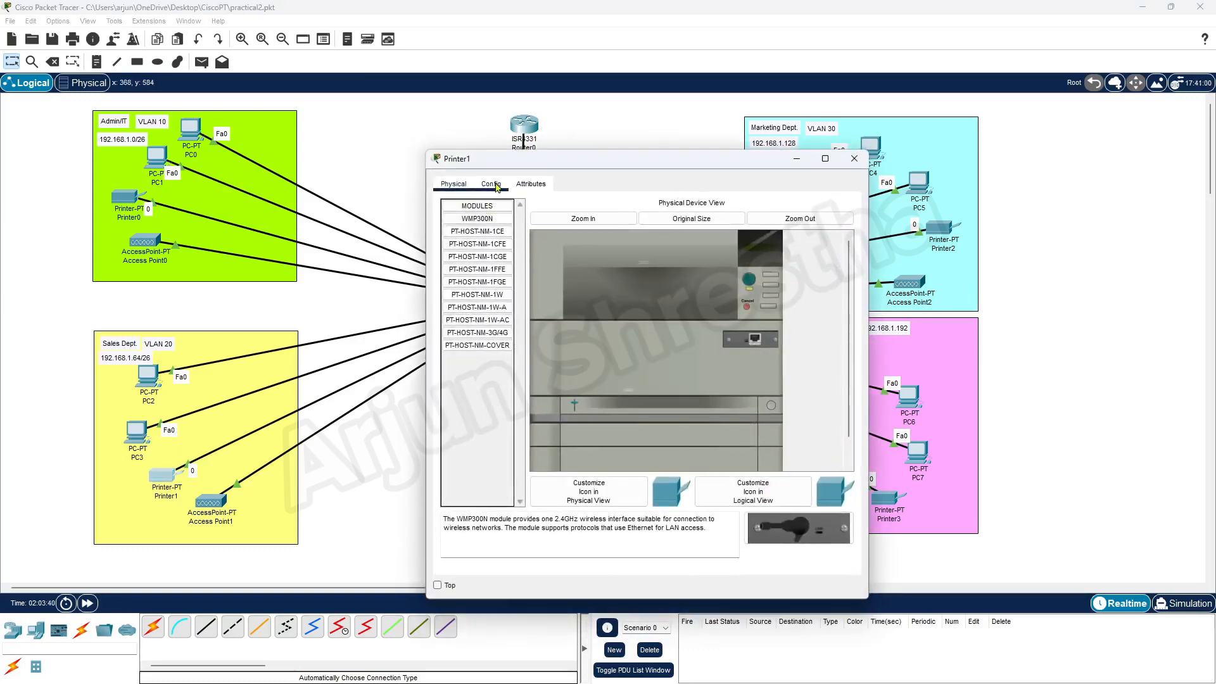
left_click(491, 184)
left_click(538, 277)
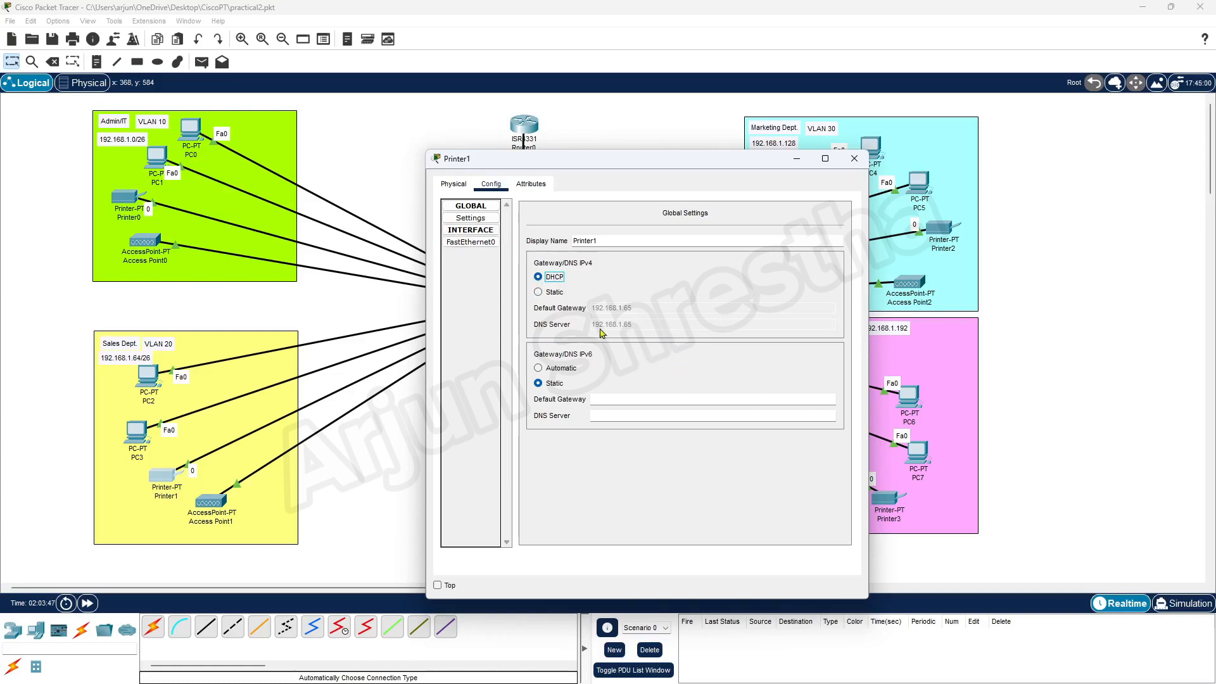
left_click(477, 244)
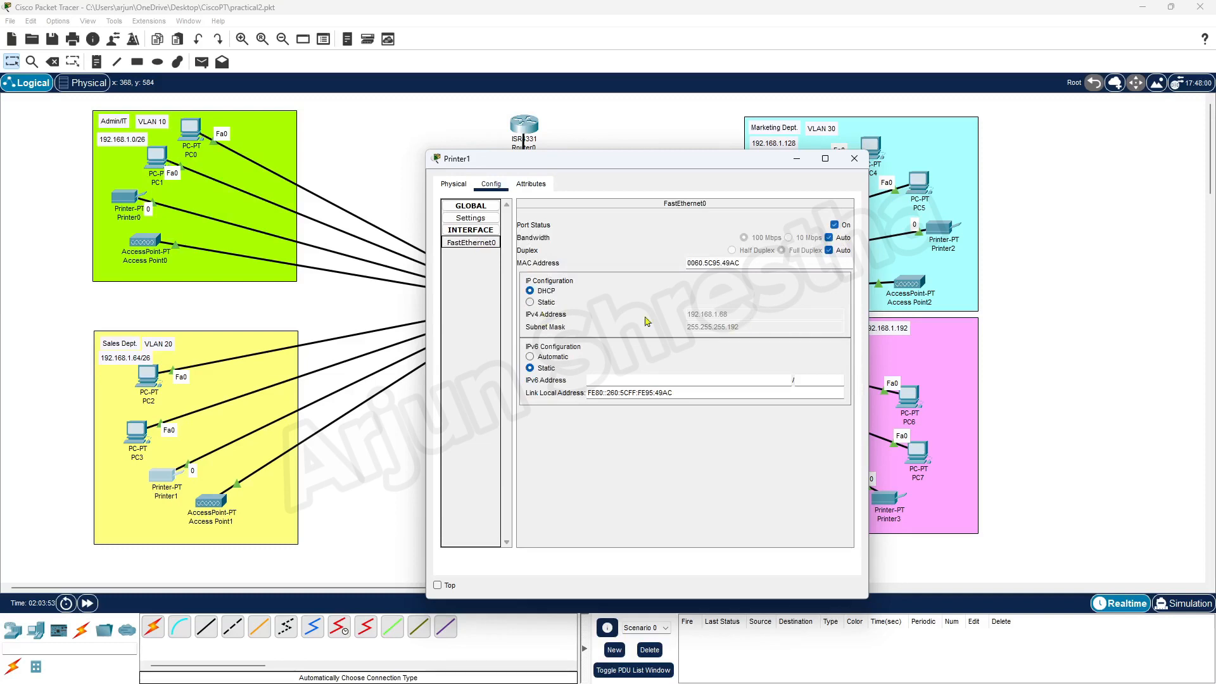
left_click(855, 158)
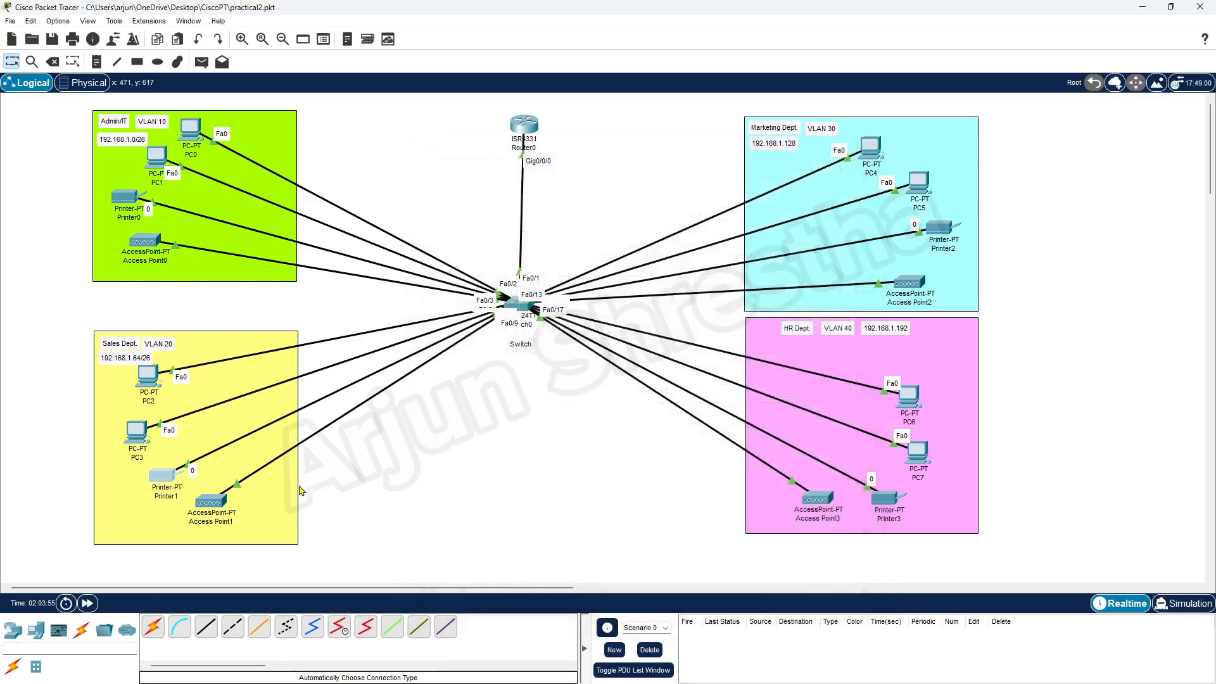
Switch PC4 and PC5 in Marketing to DHCP in their IP Configuration.
left_click(871, 148)
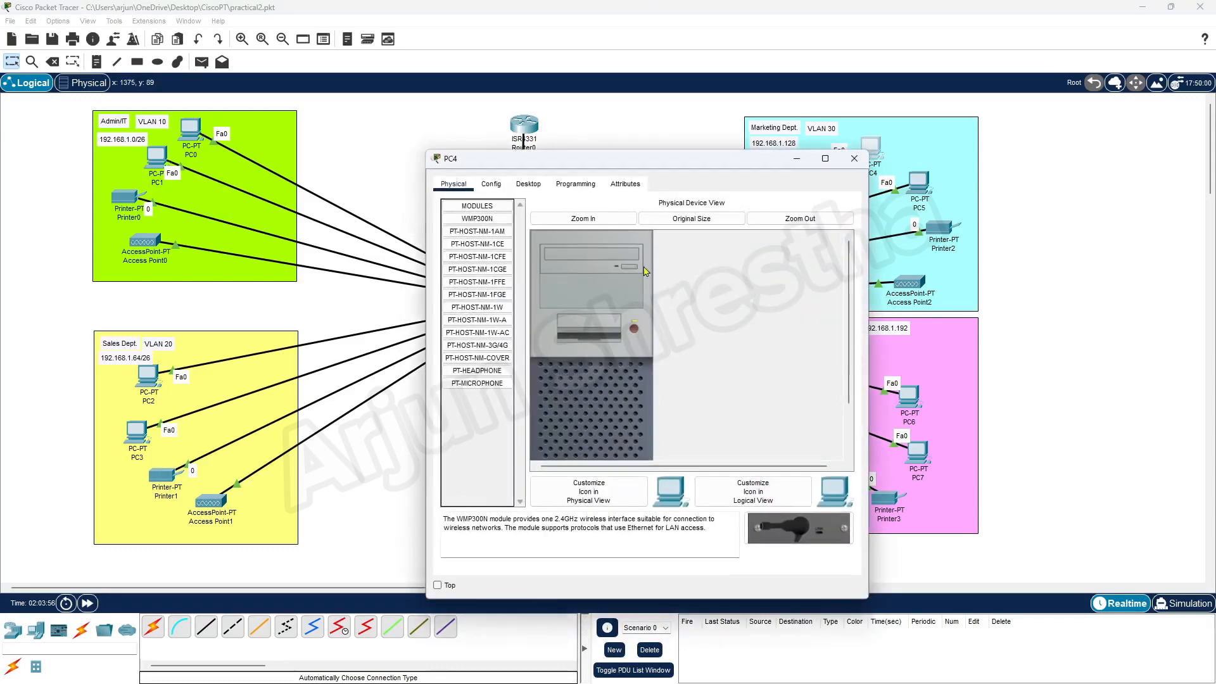
left_click(529, 185)
left_click(484, 231)
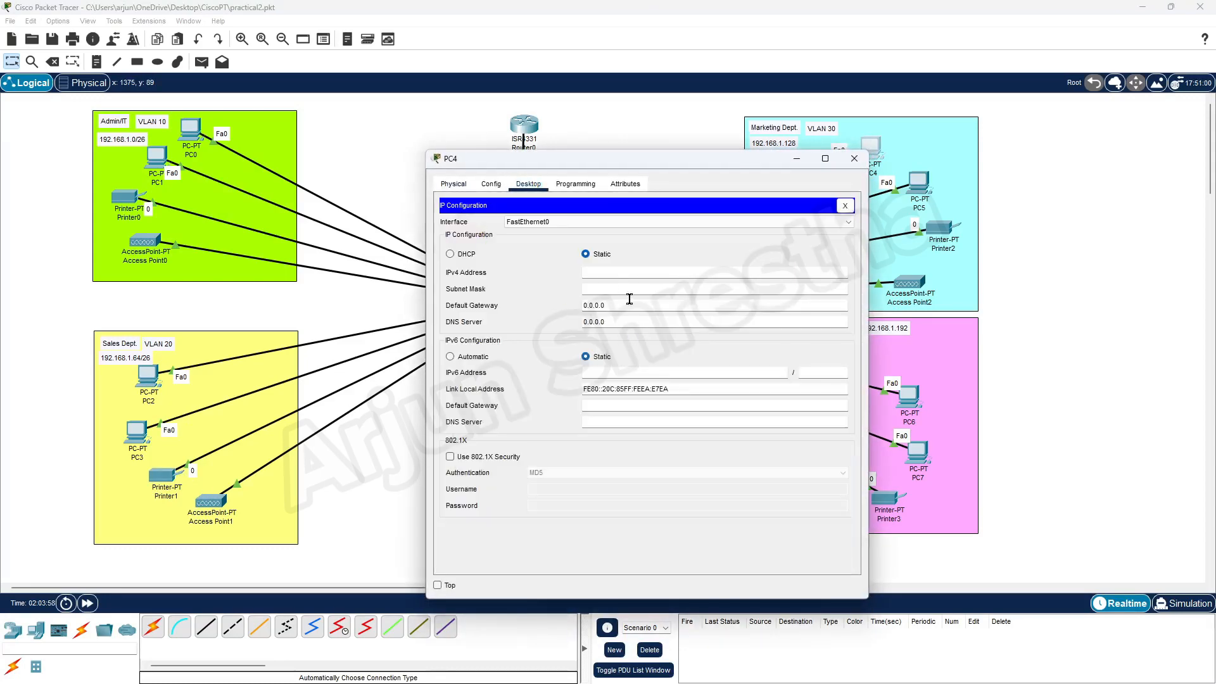
left_click(451, 254)
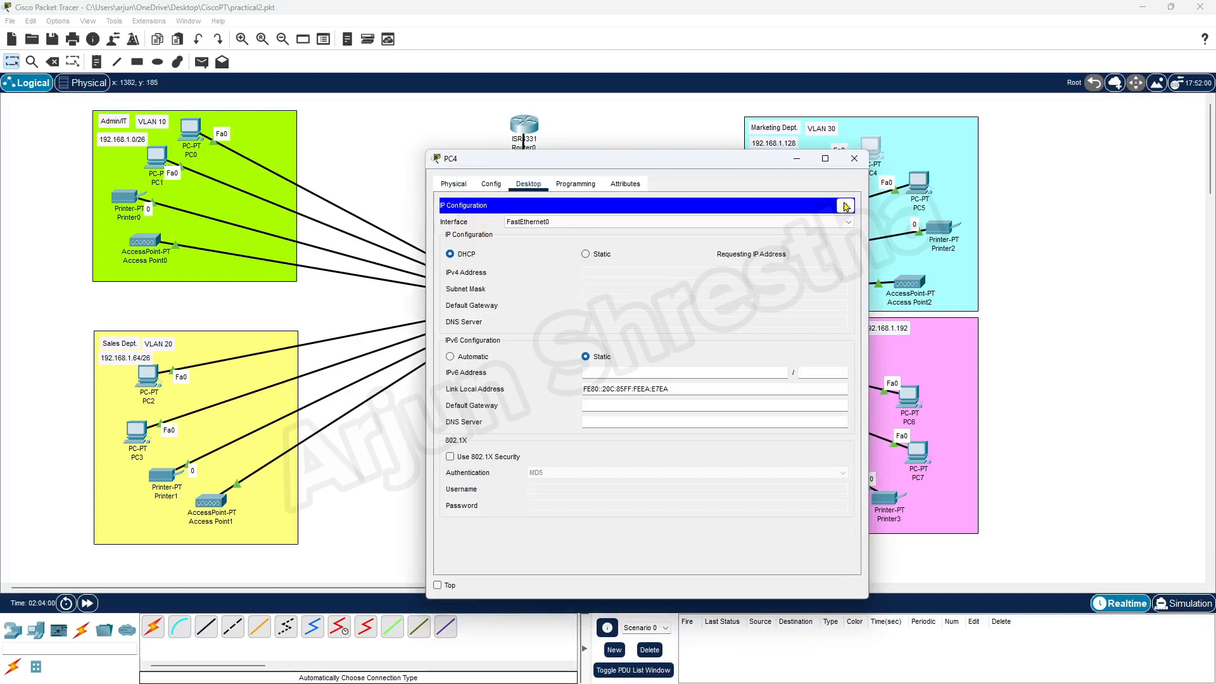
left_click_drag(735, 159, 595, 131)
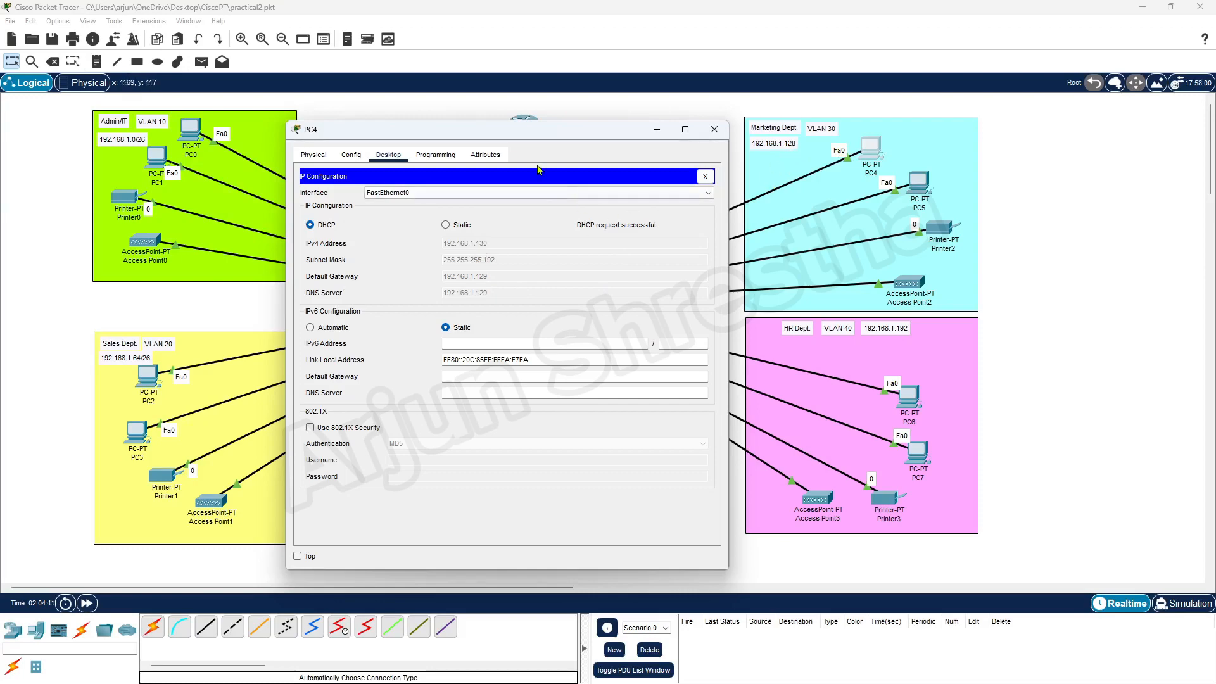
left_click(711, 131)
left_click(918, 182)
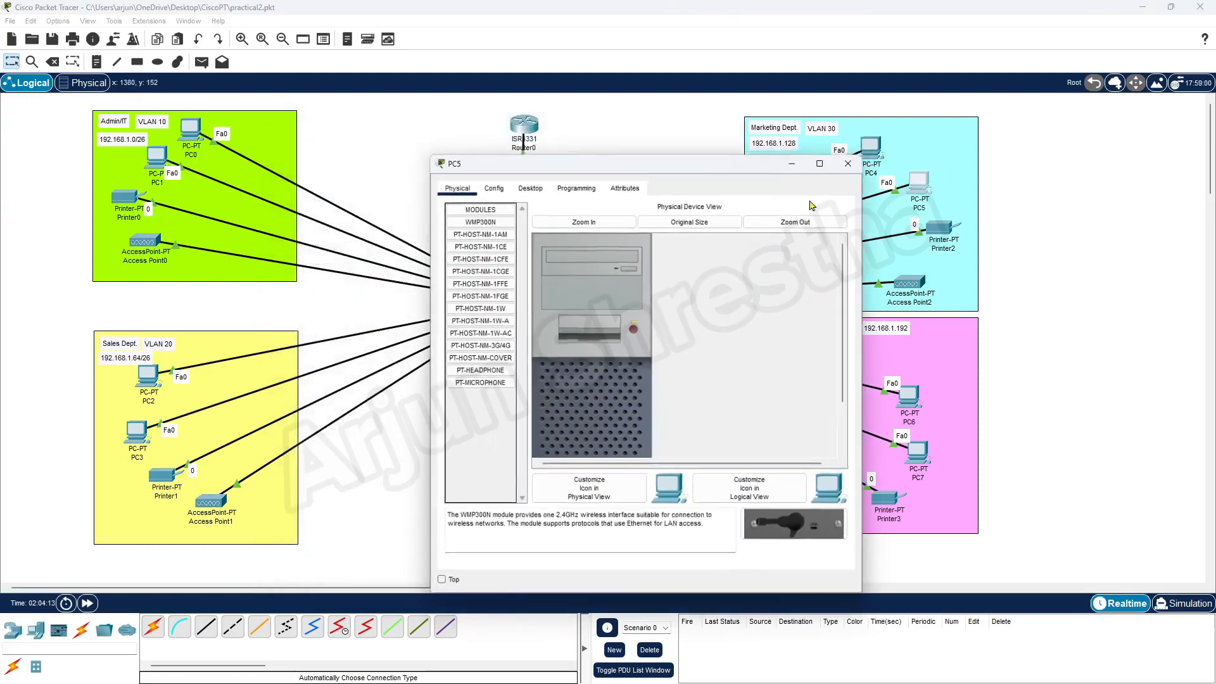
left_click(528, 183)
left_click(484, 238)
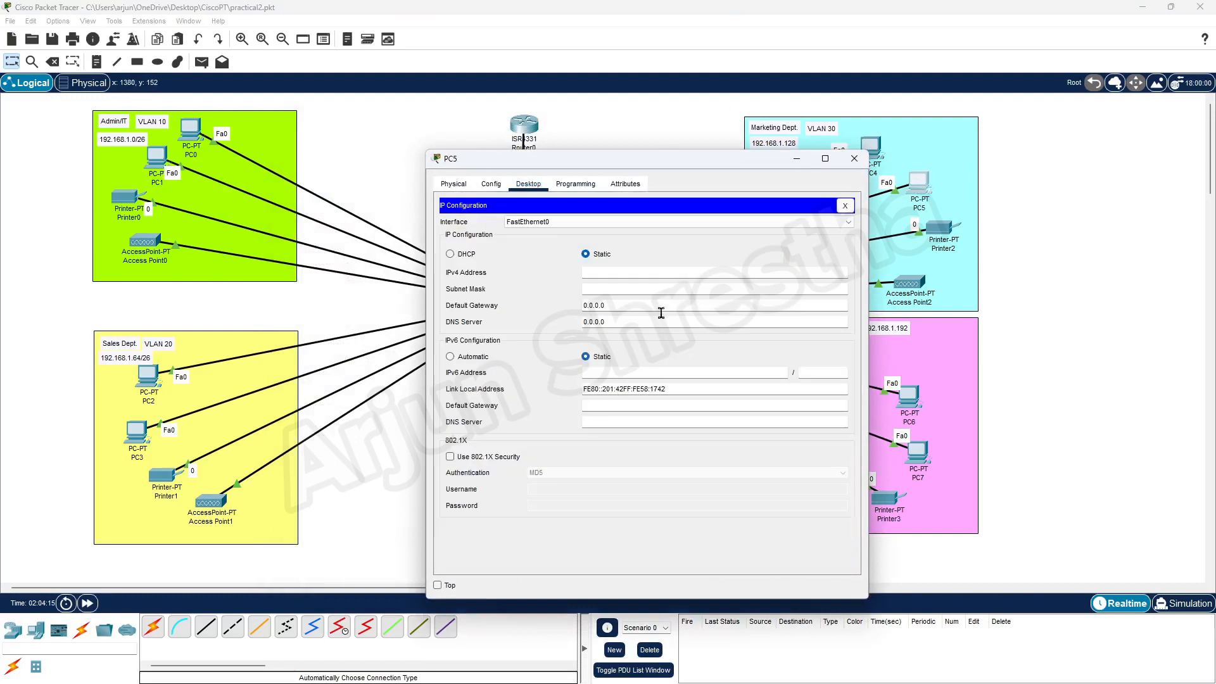
left_click(466, 254)
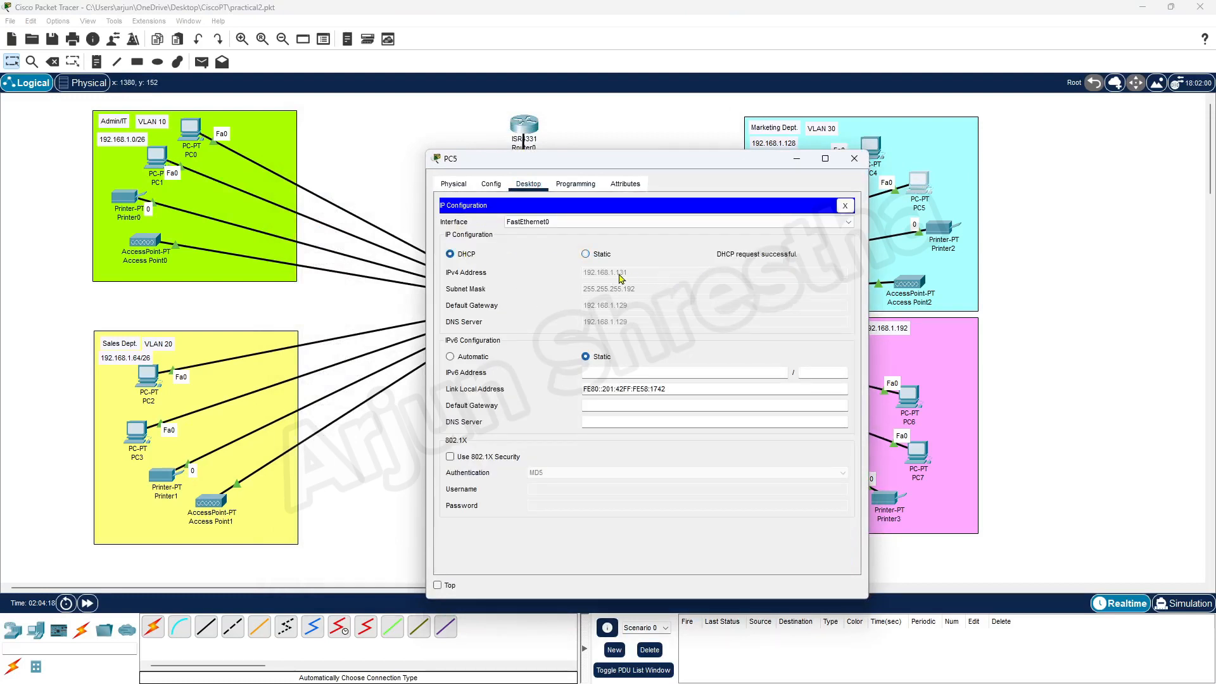
left_click(854, 158)
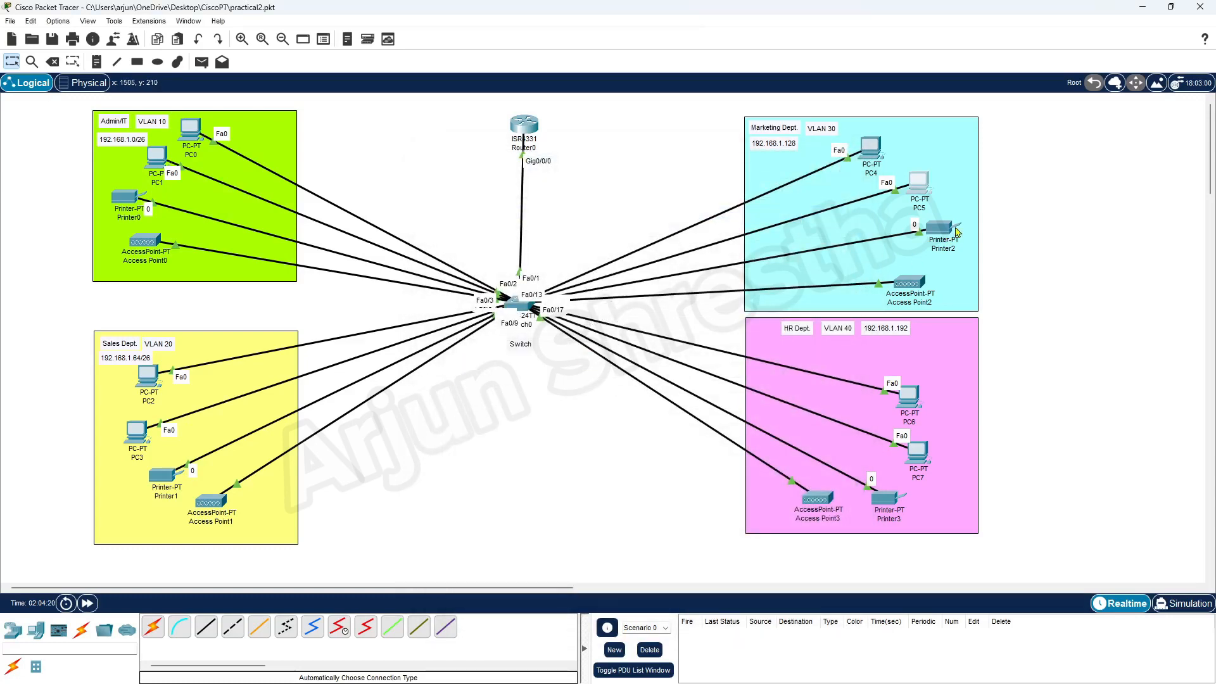
Set Printer2 to DHCP and confirm it gets 192.168.1.132 with gateway 192.168.1.129.
left_click(957, 232)
left_click(493, 185)
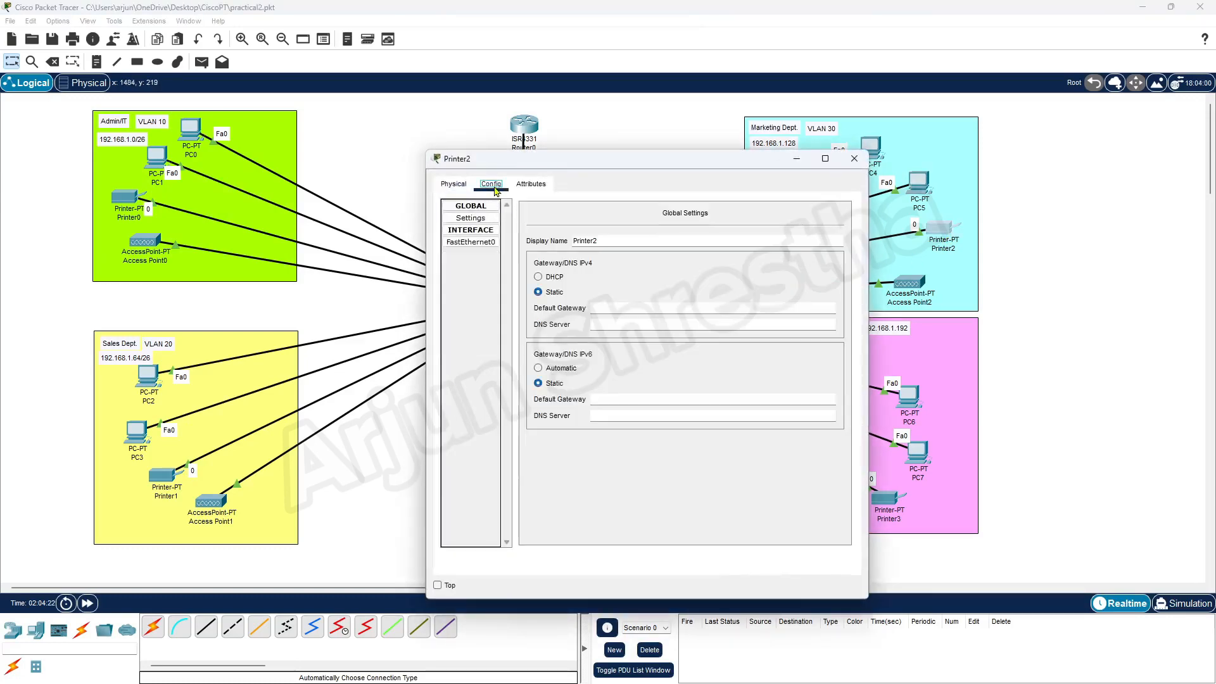
left_click(548, 277)
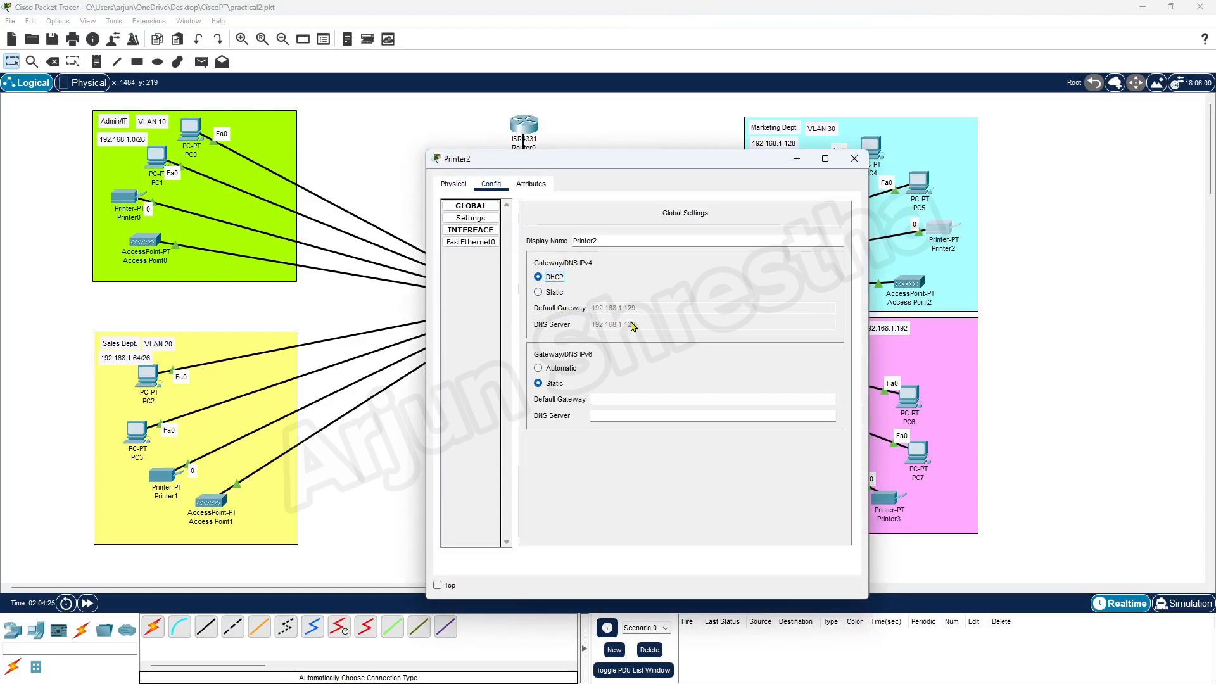
left_click(479, 222)
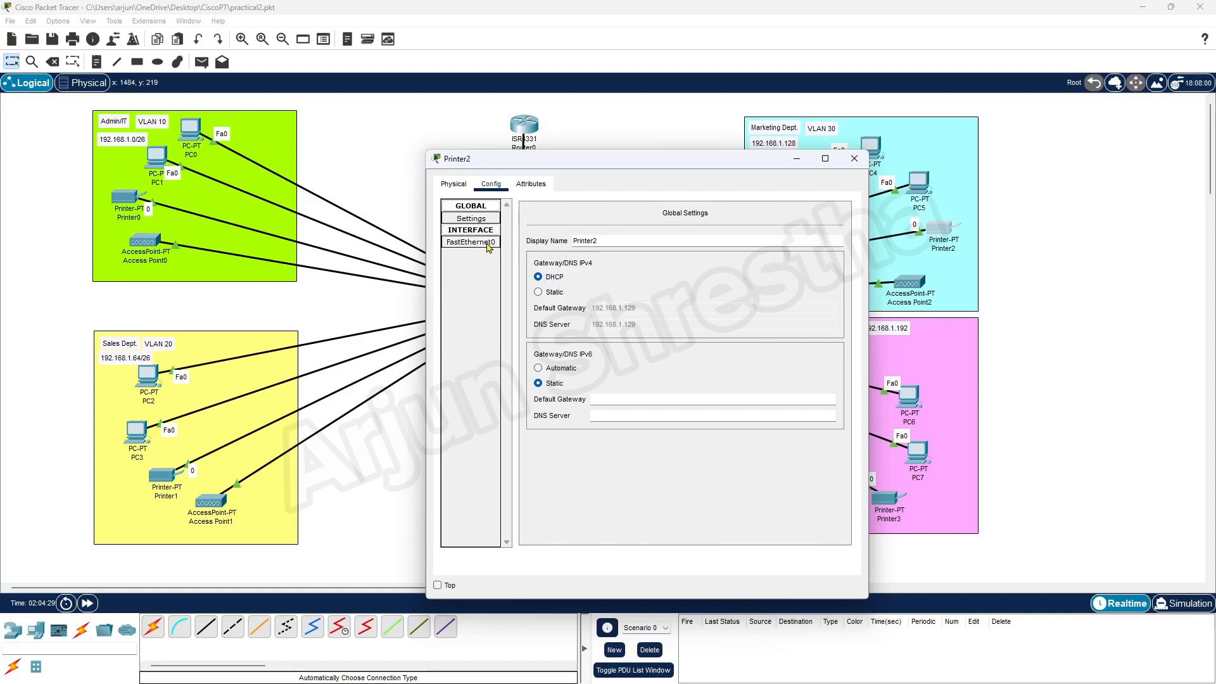
left_click(485, 243)
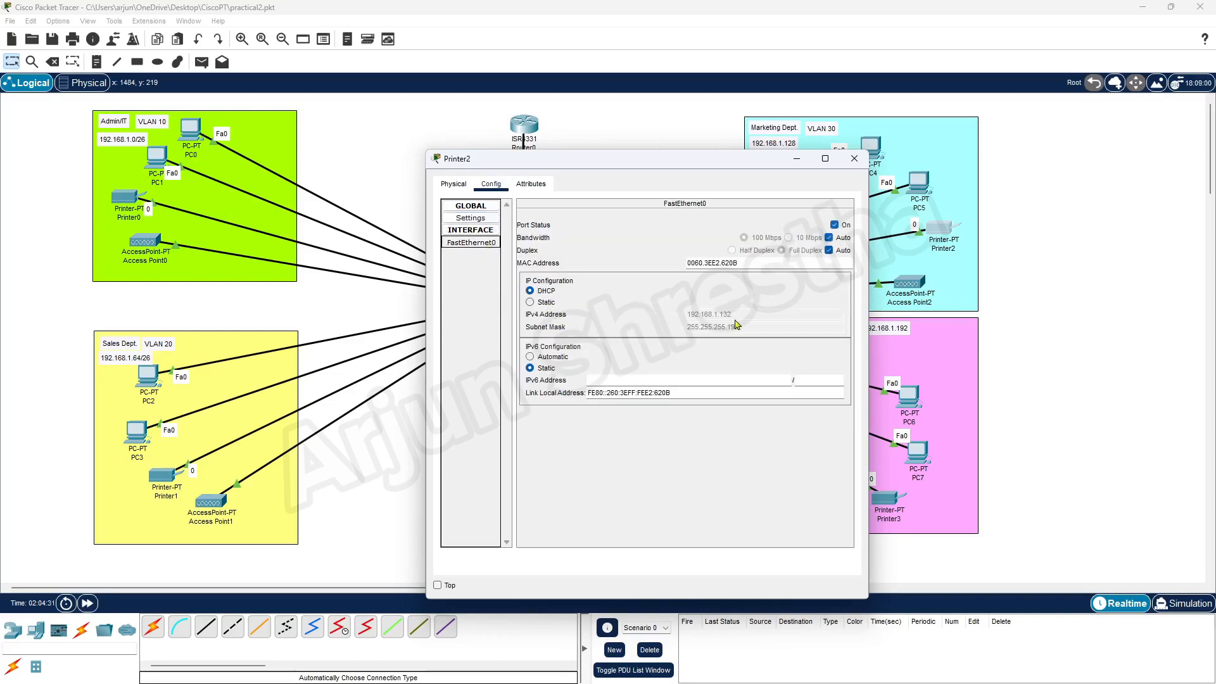
left_click(855, 158)
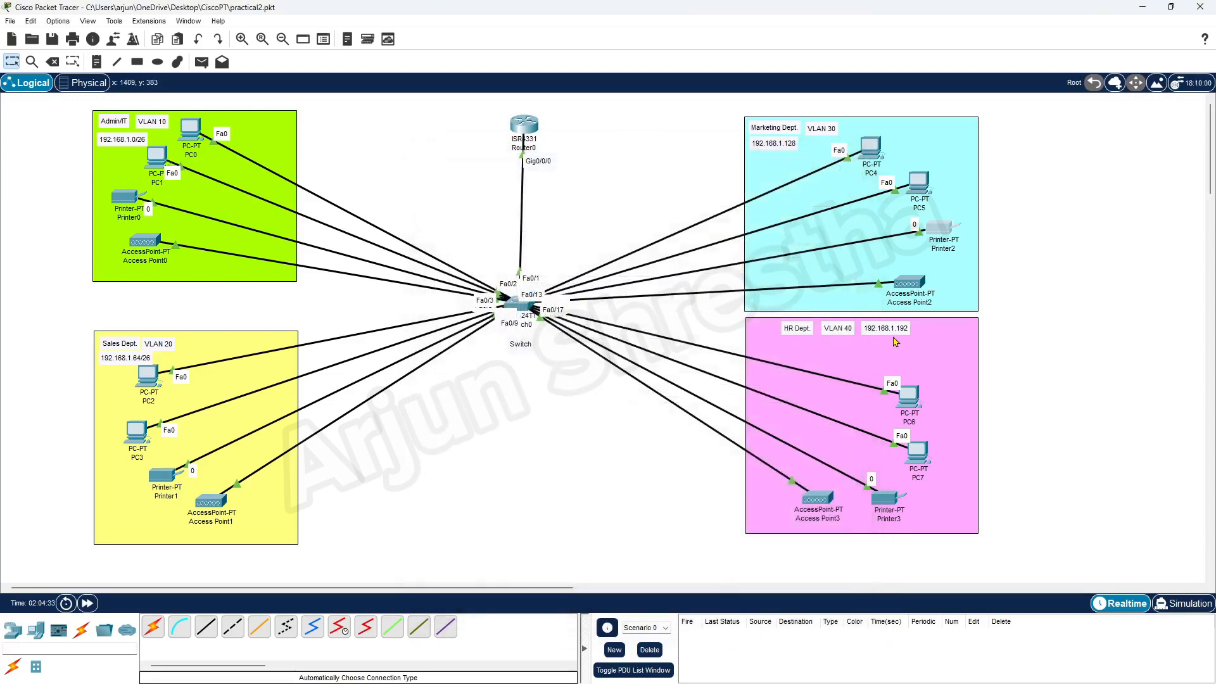
Switch PC6 and PC7 in HR to DHCP in their IP Configuration.
left_click(912, 399)
left_click(528, 183)
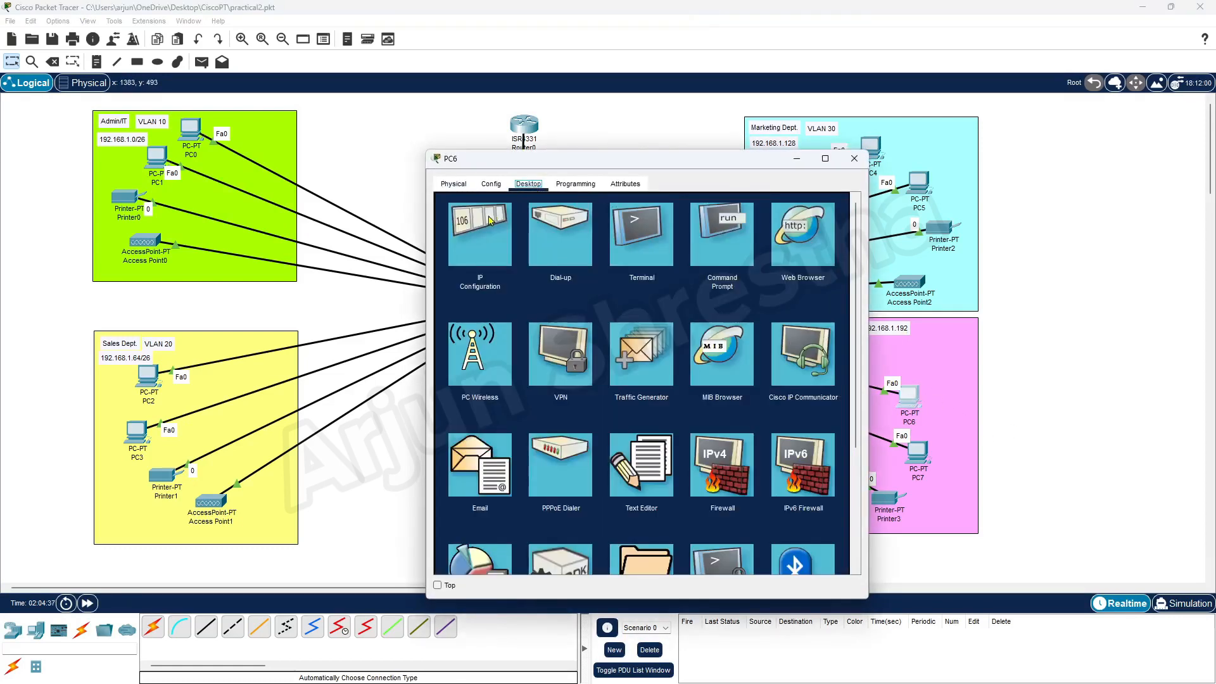
left_click(488, 231)
left_click_drag(605, 166, 473, 136)
left_click(336, 224)
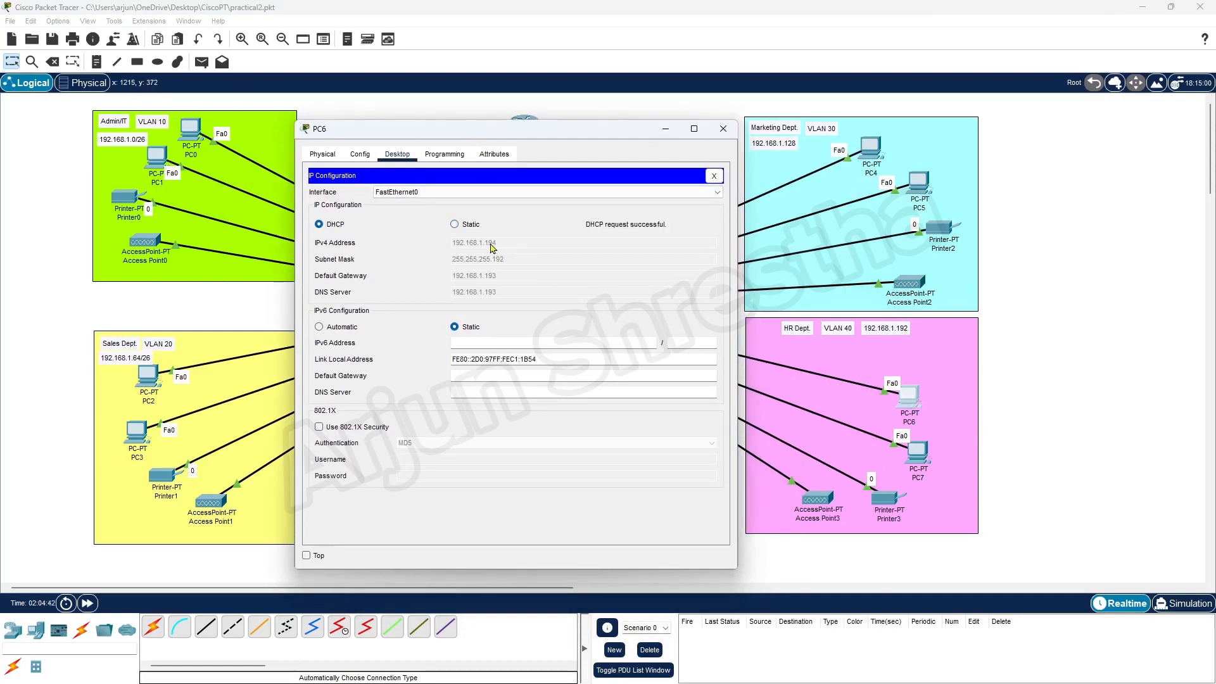
left_click(723, 128)
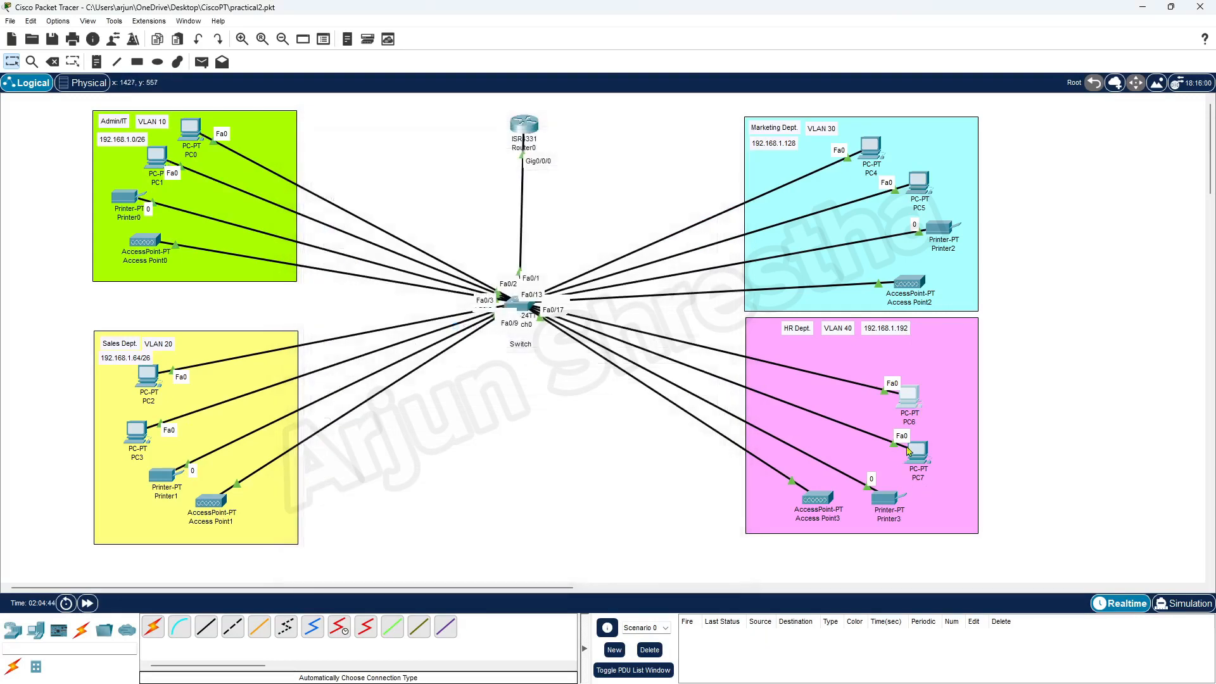
left_click(909, 451)
left_click(528, 185)
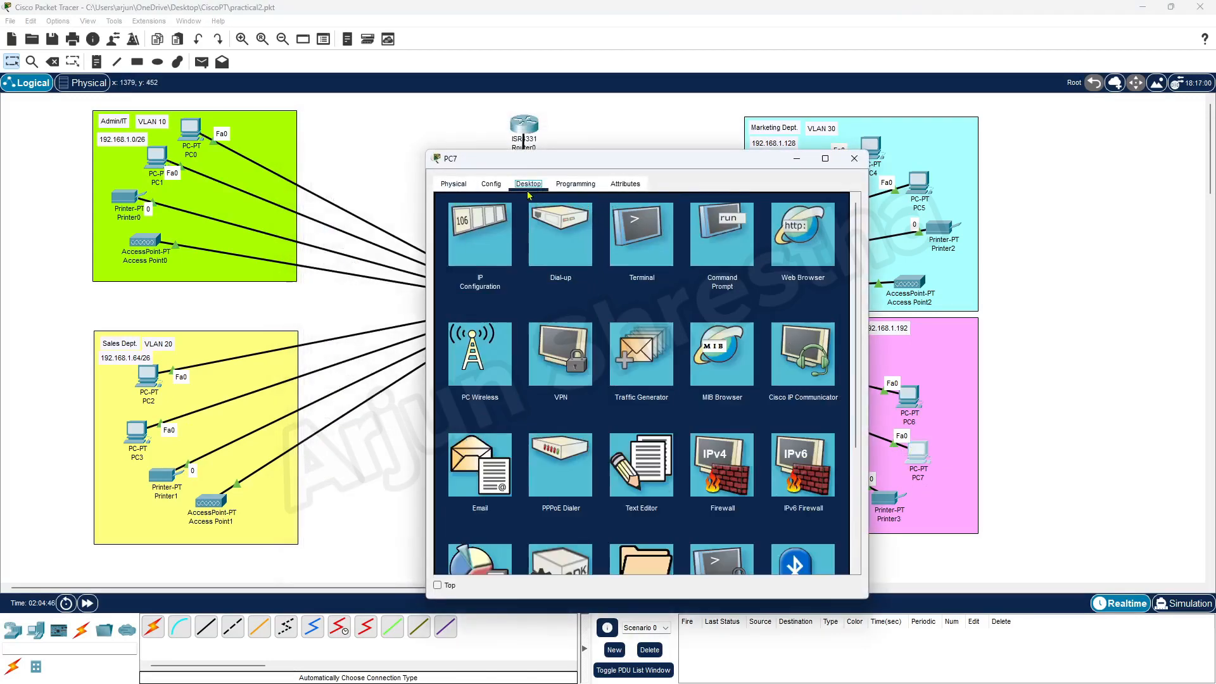
left_click(488, 218)
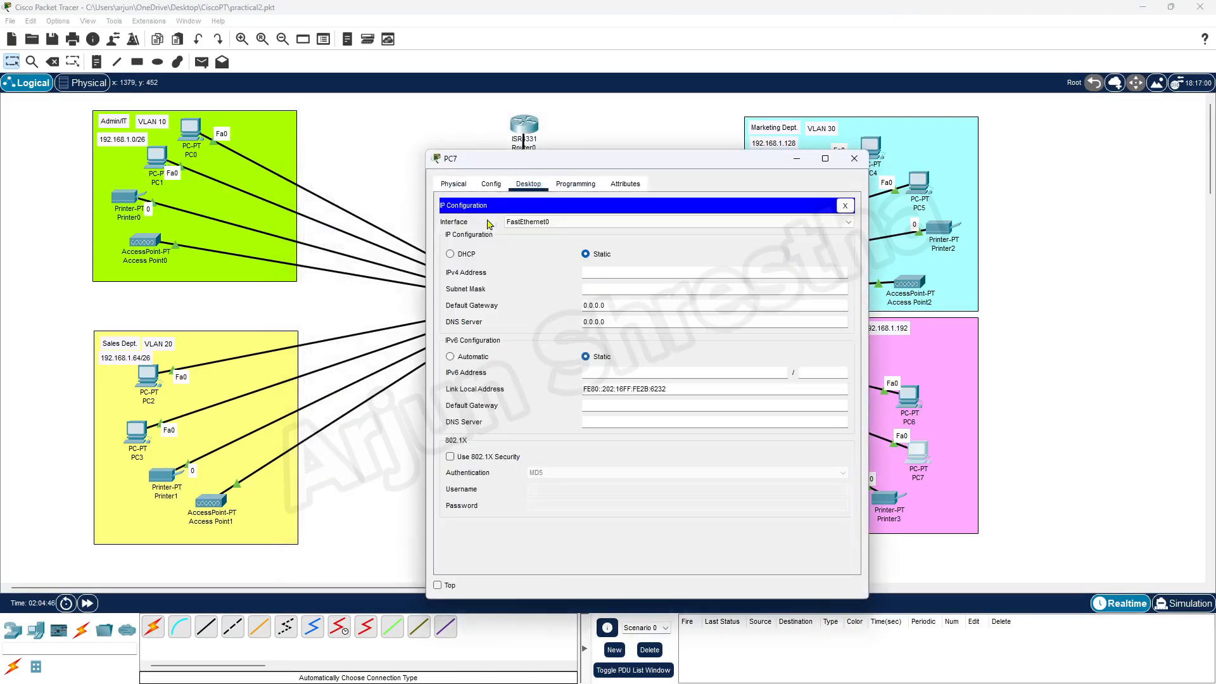
left_click(475, 254)
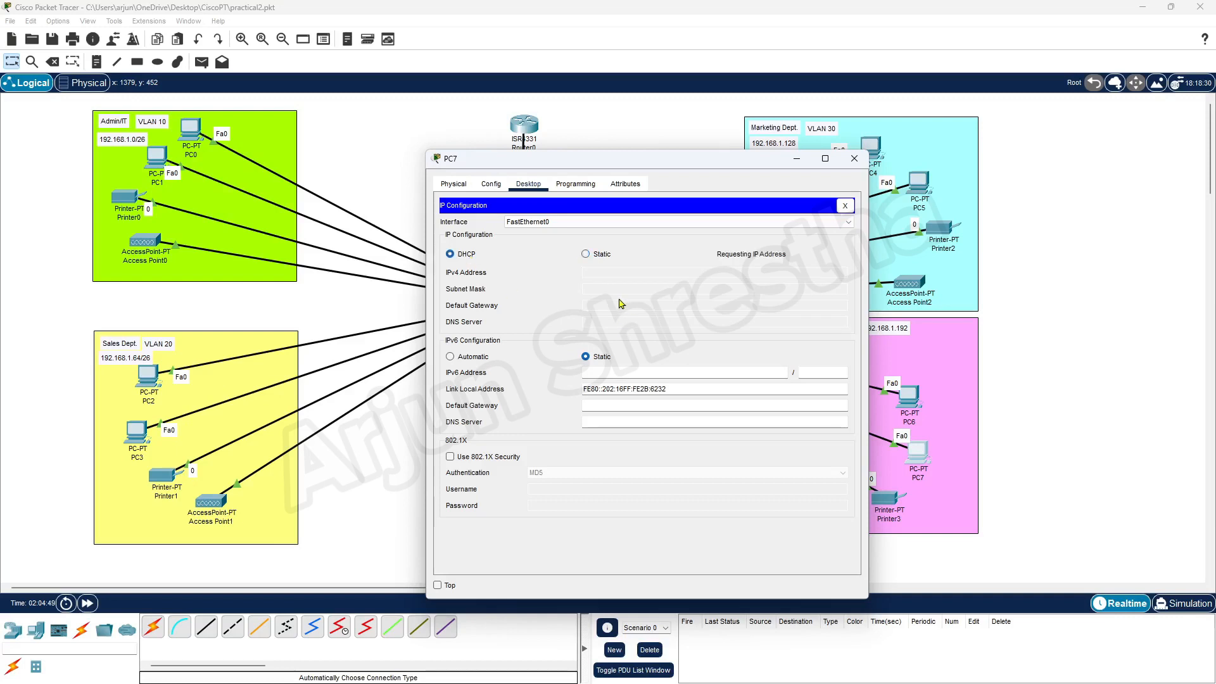
left_click(854, 158)
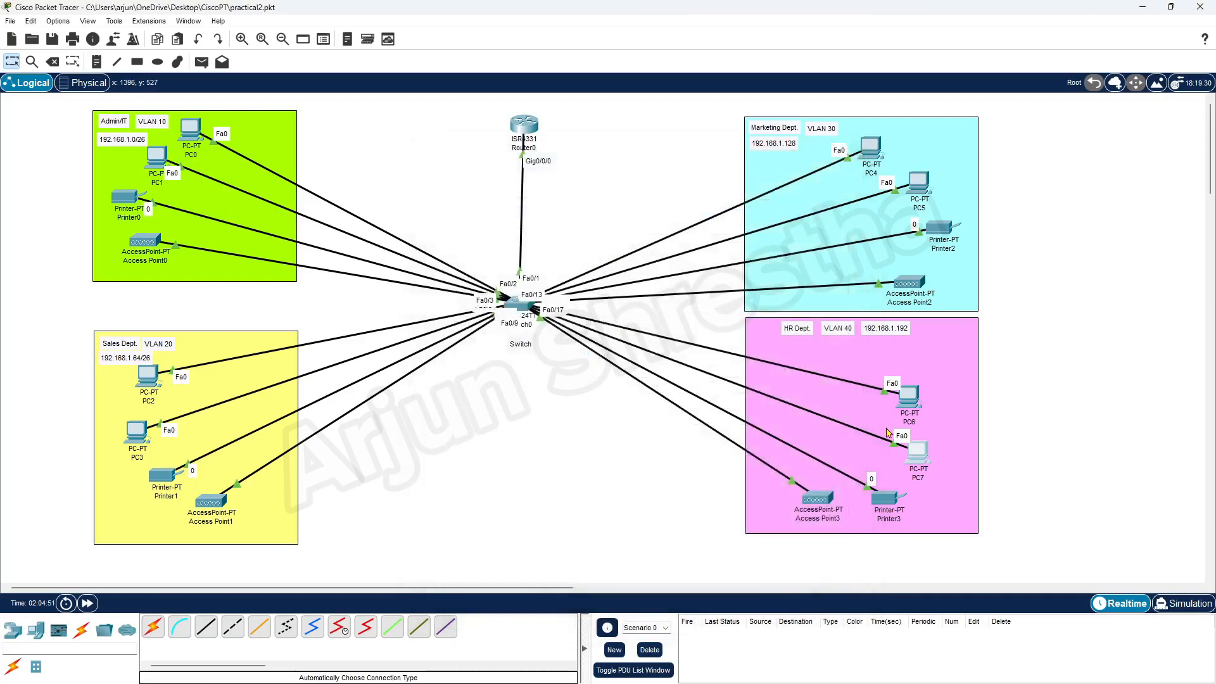
Set Printer3 to DHCP and confirm it gets 192.168.1.196/255.255.255.192, gateway 192.168.1.193.
left_click(886, 501)
left_click(491, 184)
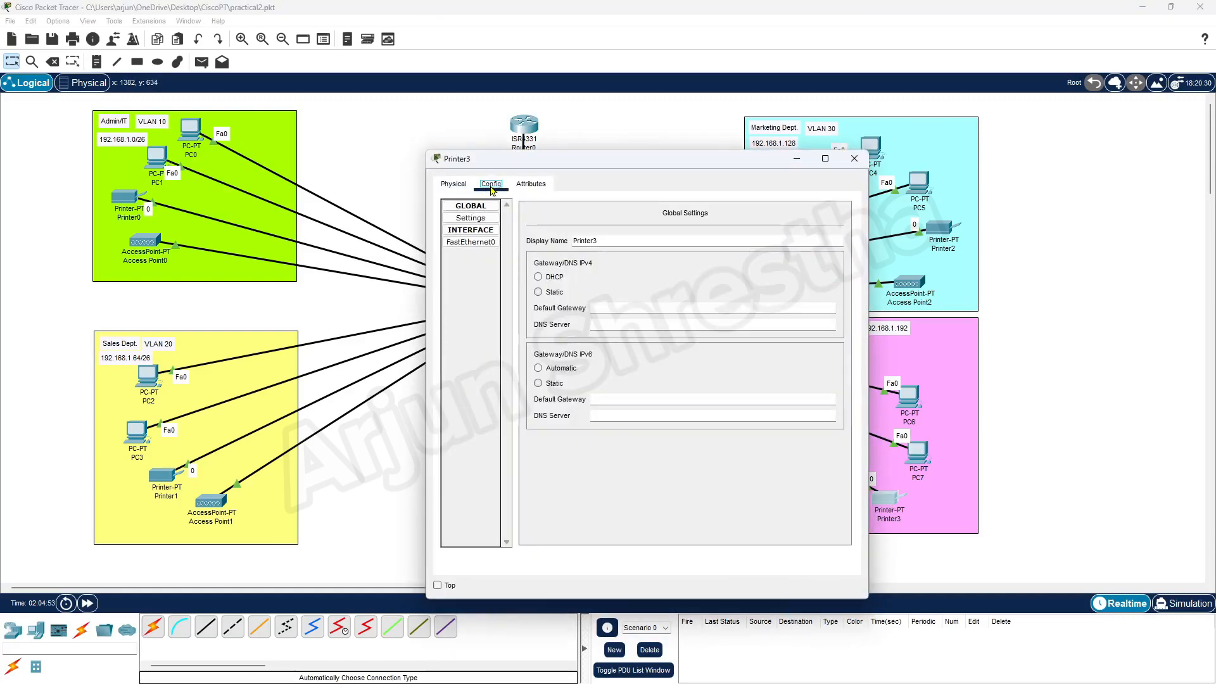
left_click(545, 278)
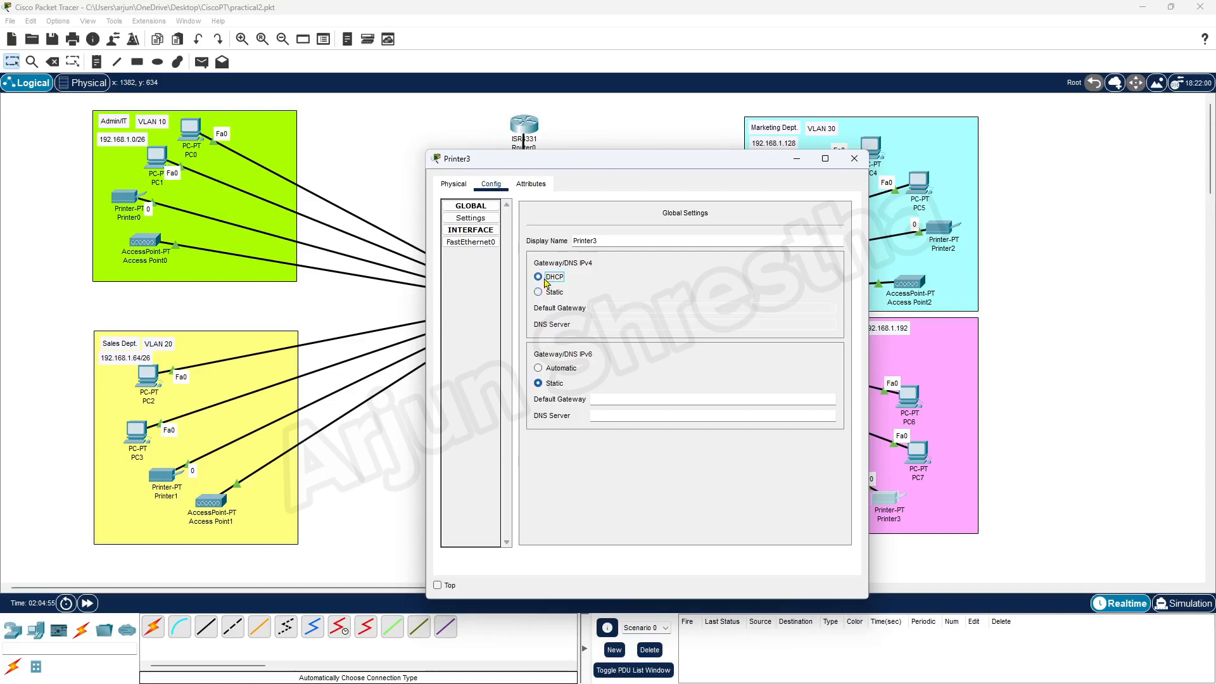
left_click(485, 242)
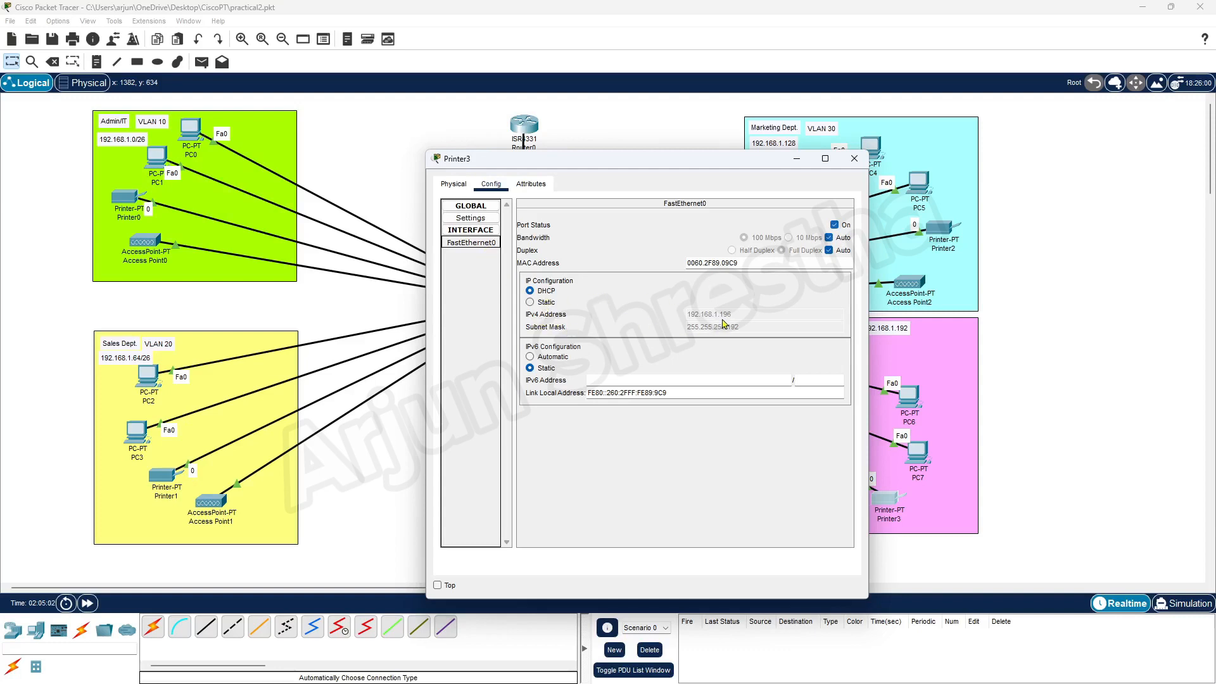
left_click(854, 159)
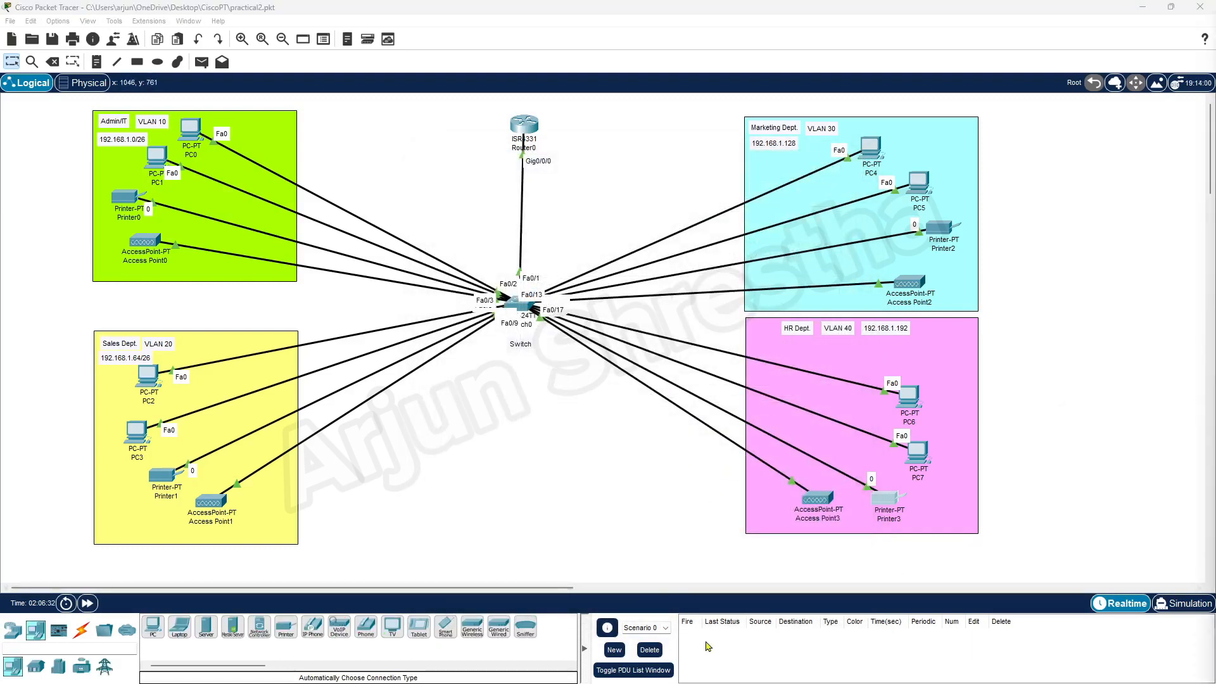
Highlight requirement 4 about wireless networks in the Word notes, then minimize Word.
mouse_move(633, 662)
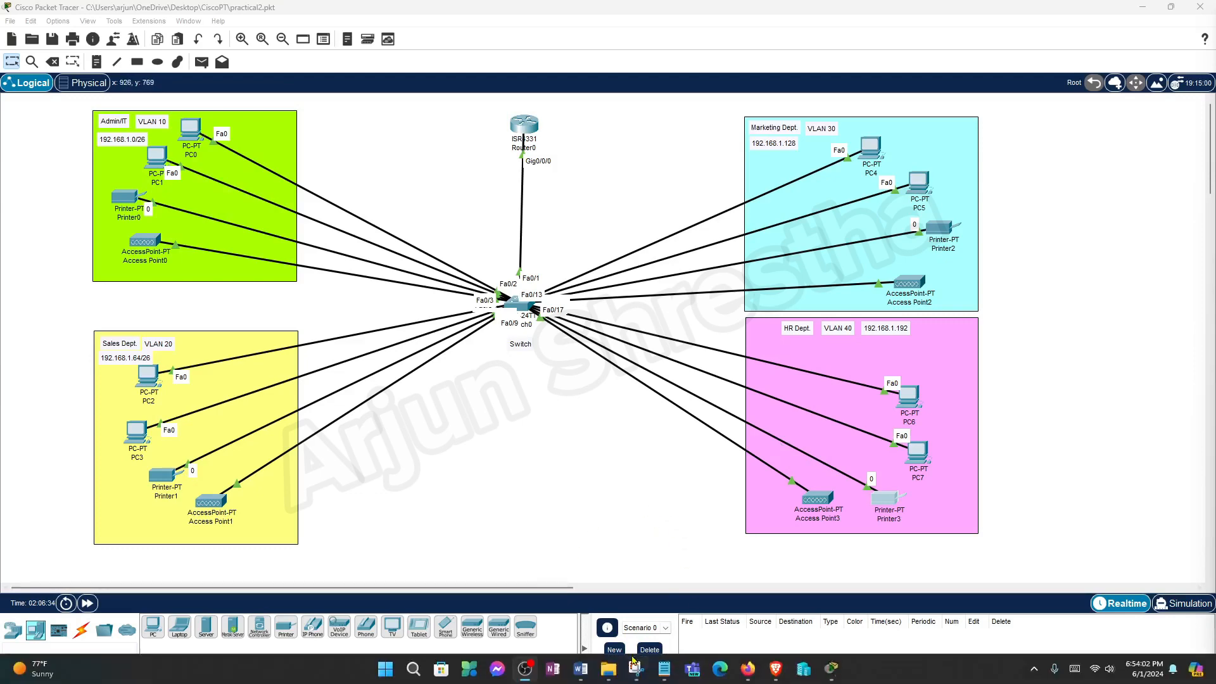
left_click(581, 670)
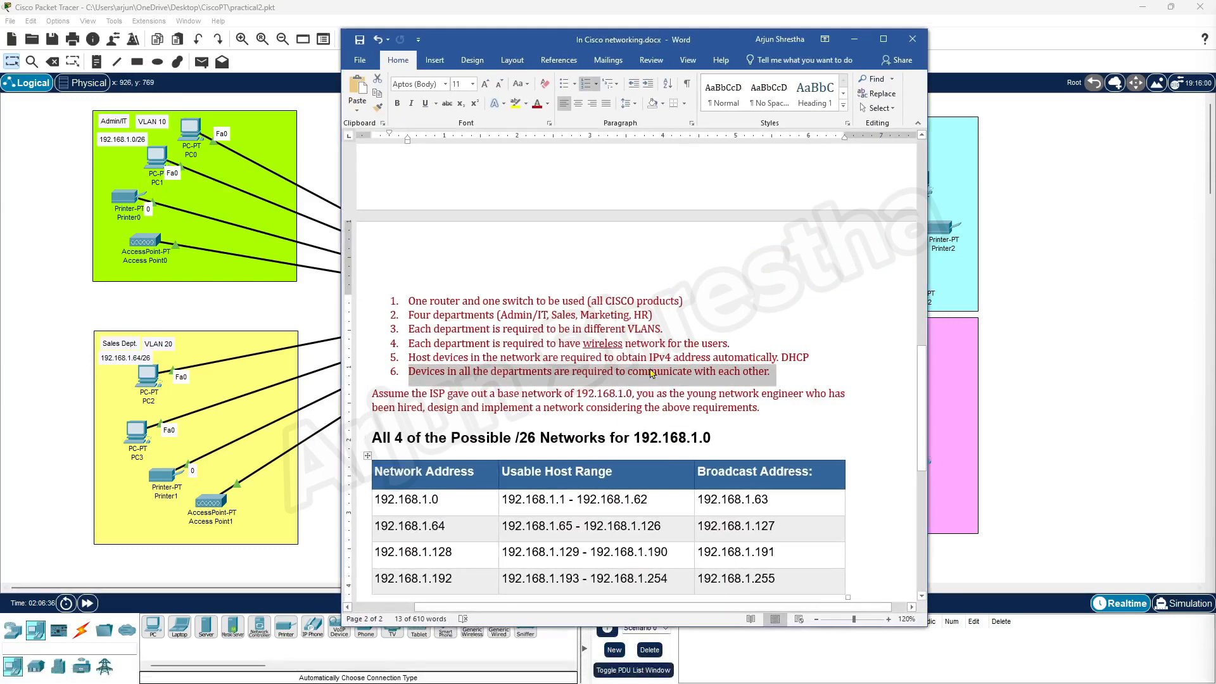
left_click(751, 344)
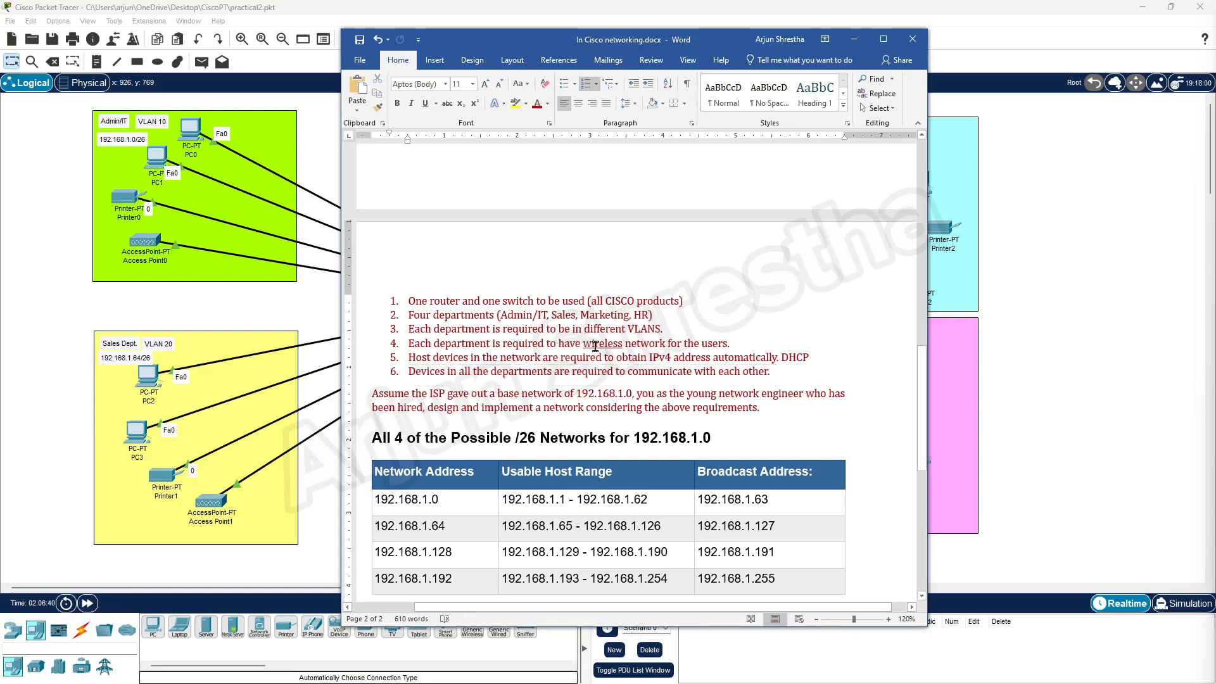
left_click_drag(736, 345, 392, 345)
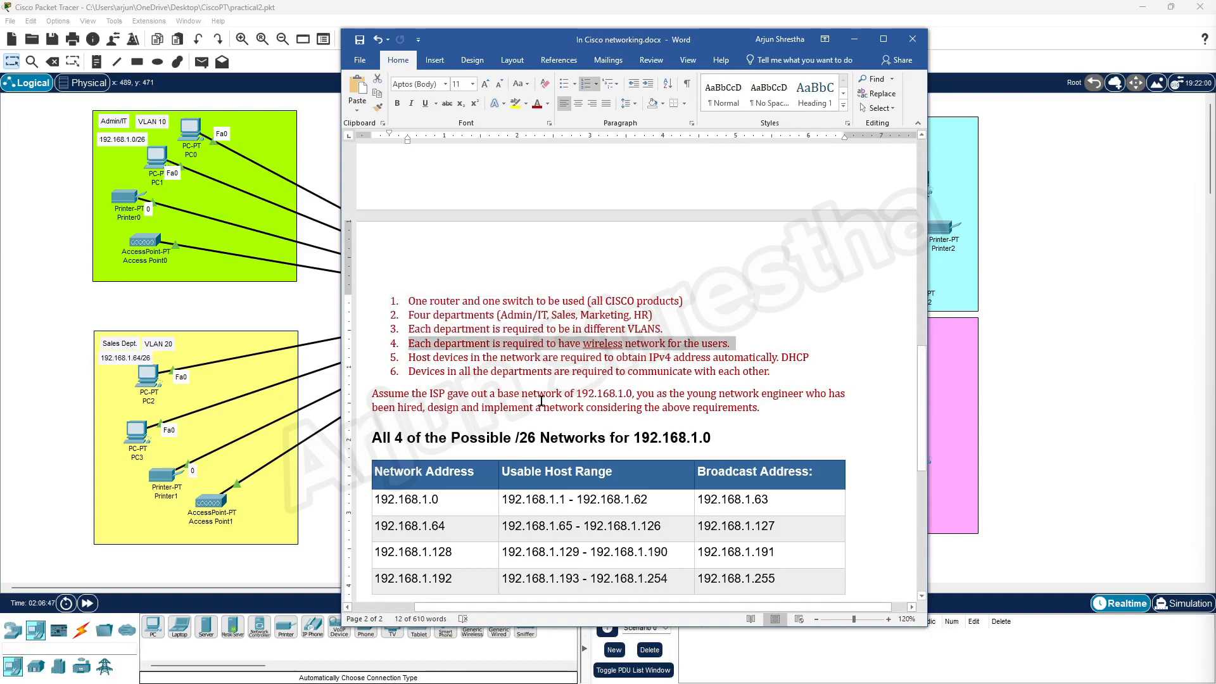
left_click(855, 39)
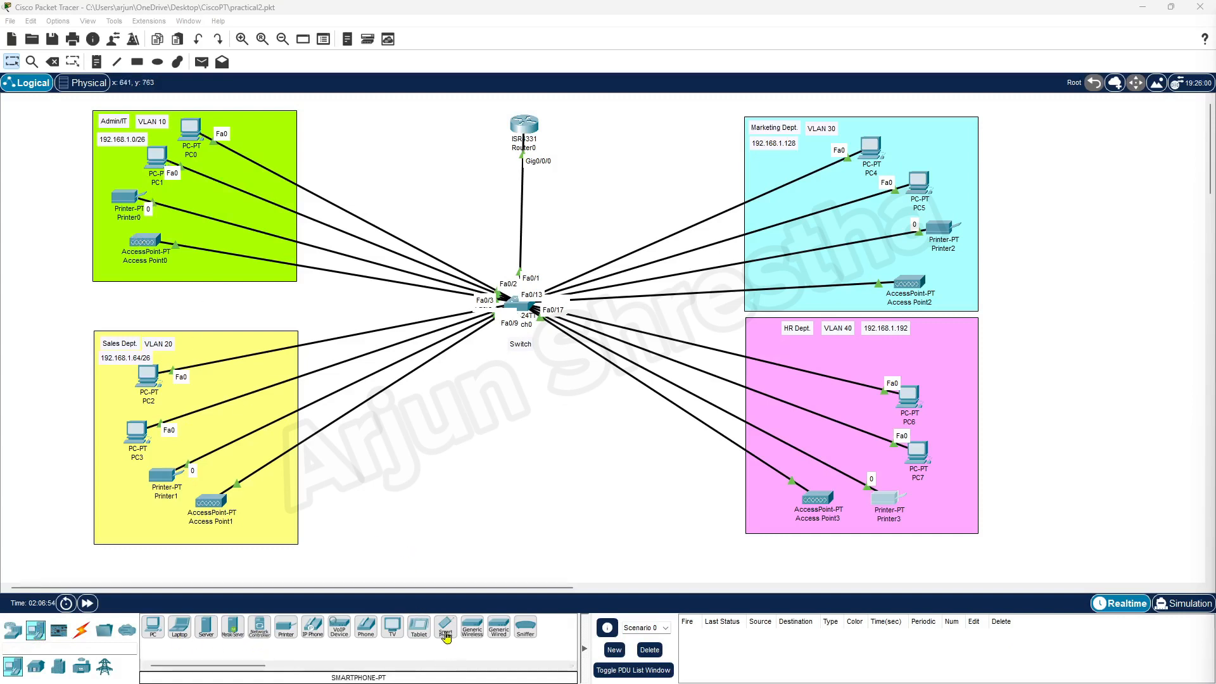
Place a Smartphone in Admin/IT, Tablet in Sales, Laptop in Marketing and TV in HR.
left_click_drag(446, 627, 281, 135)
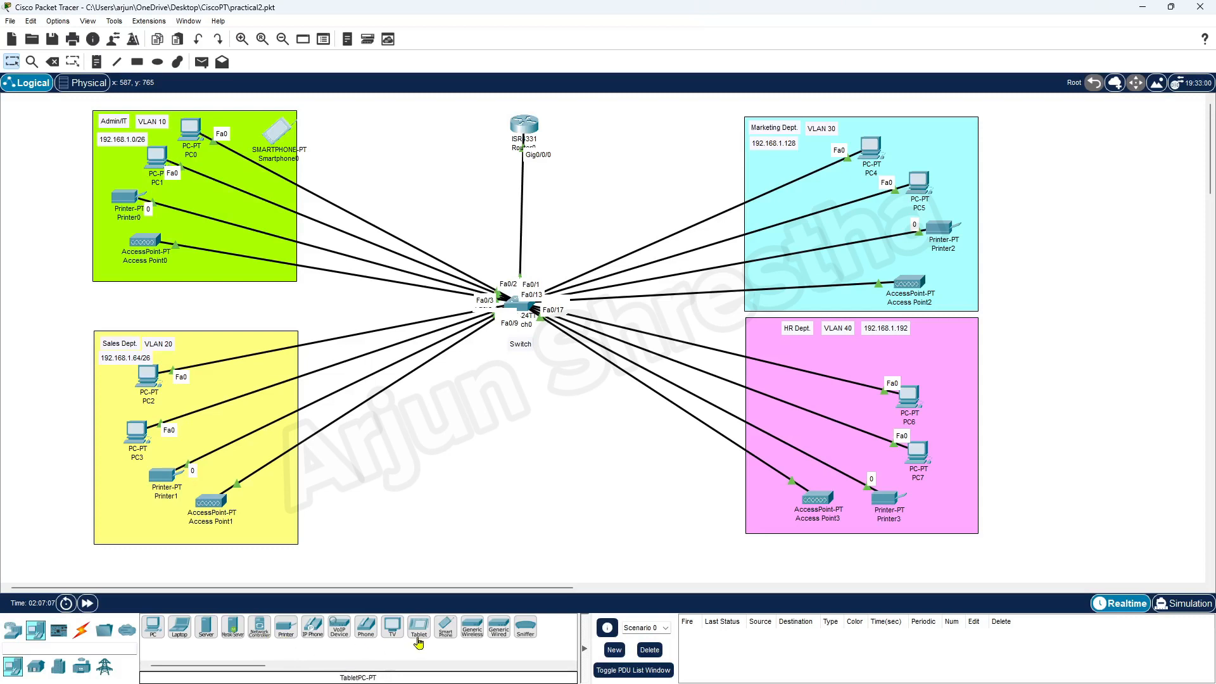
left_click_drag(423, 642, 125, 510)
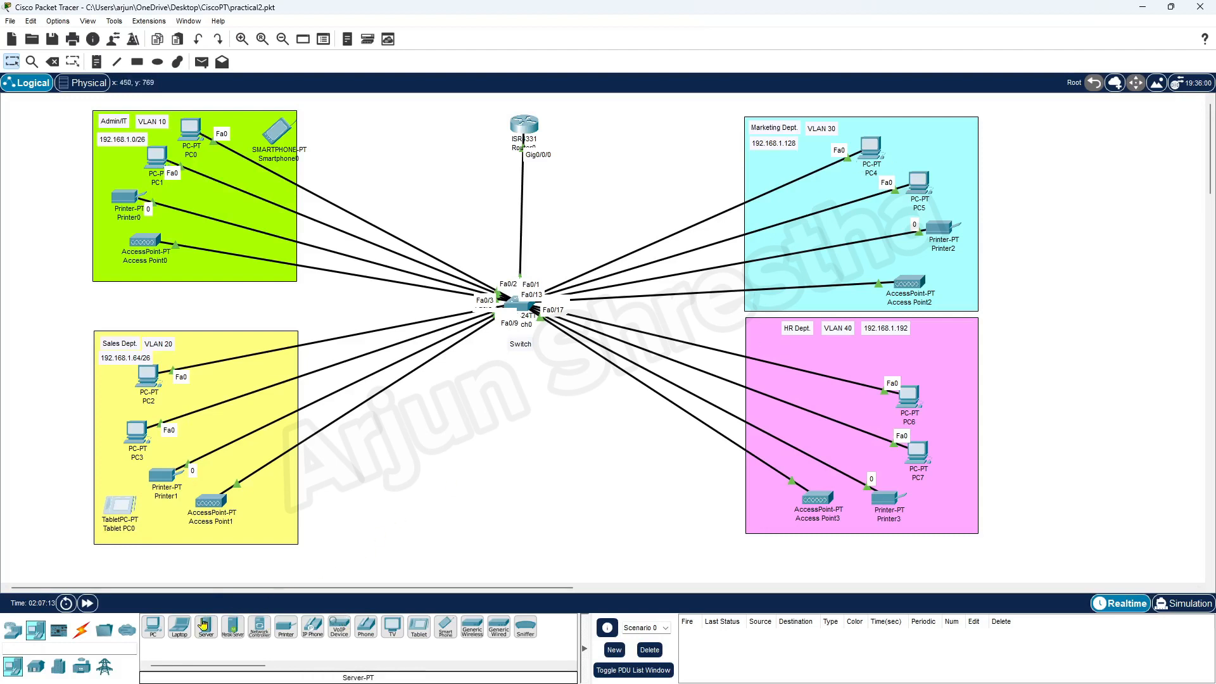
left_click_drag(179, 627, 955, 139)
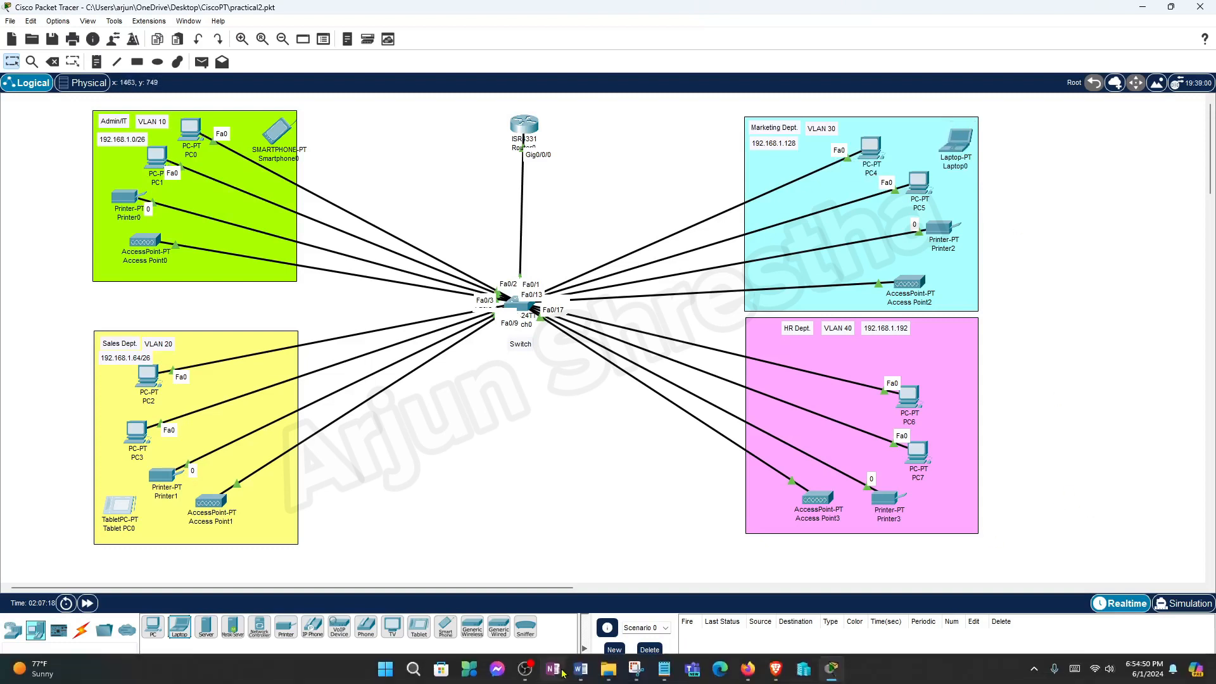
left_click_drag(405, 636, 949, 346)
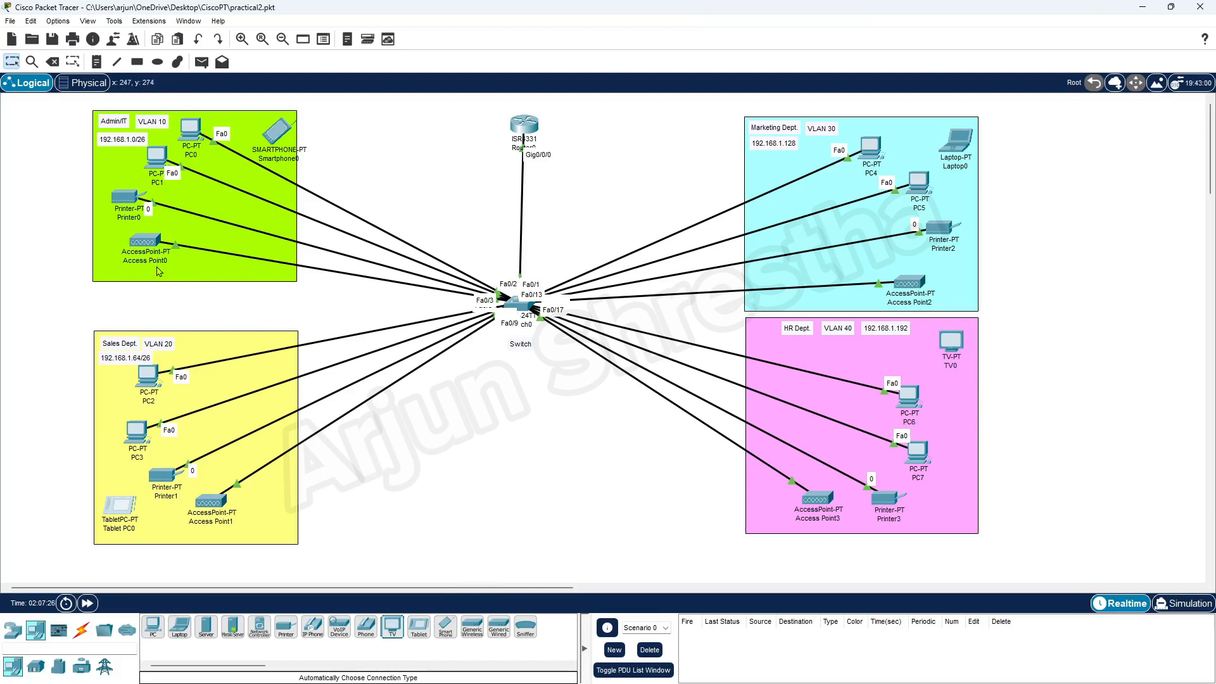
left_click(149, 247)
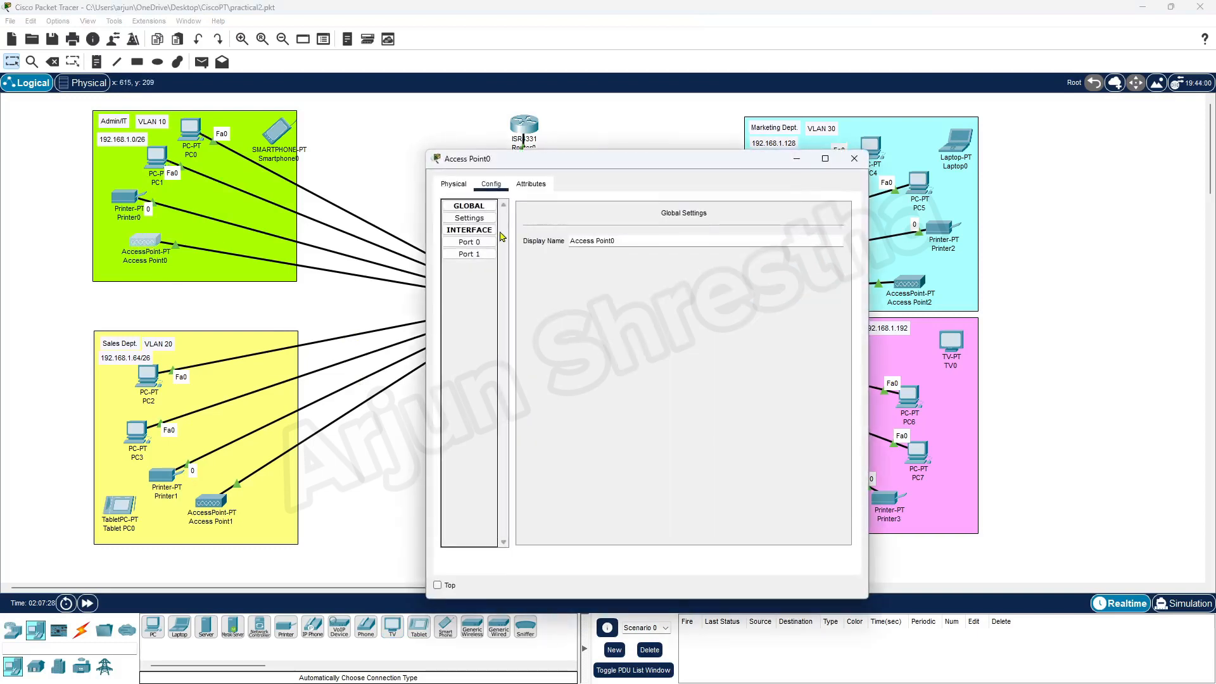
Copy the Admin-IT WiFi SSID from Access Point0's wireless port settings.
left_click(476, 255)
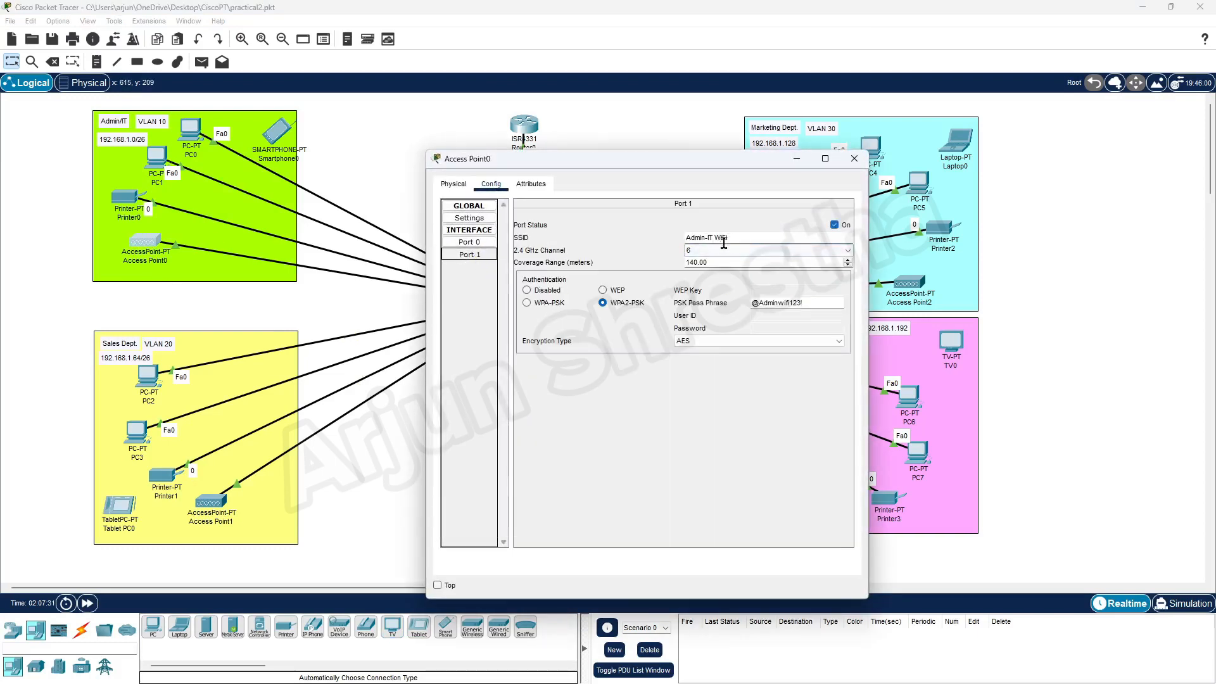
left_click_drag(727, 237, 662, 240)
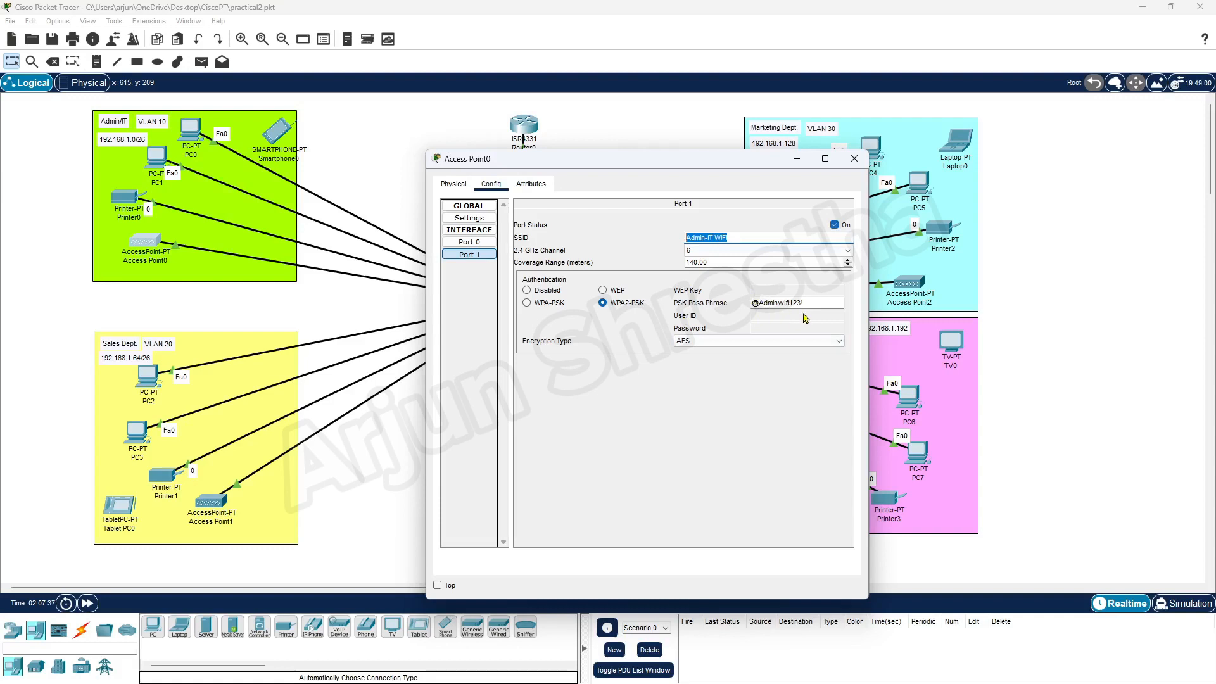
left_click(853, 159)
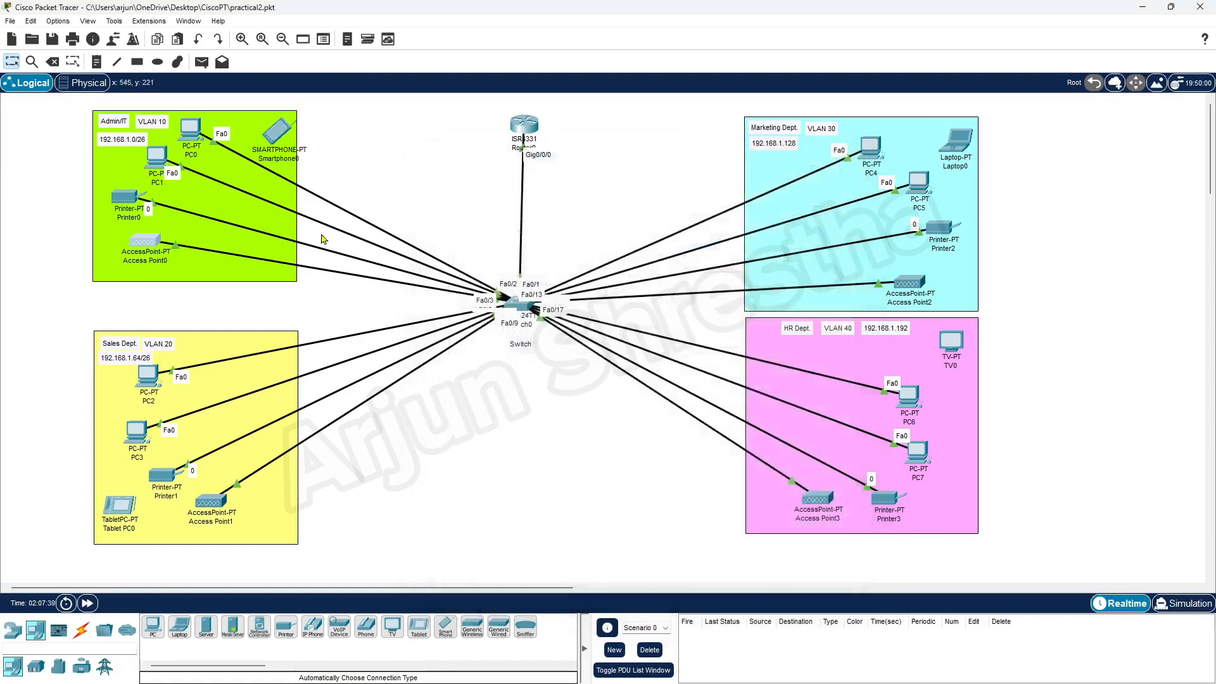
Set Smartphone0's Wireless0 to SSID Admin-IT WiFi with WPA2-PSK and enter the passphrase.
left_click(280, 141)
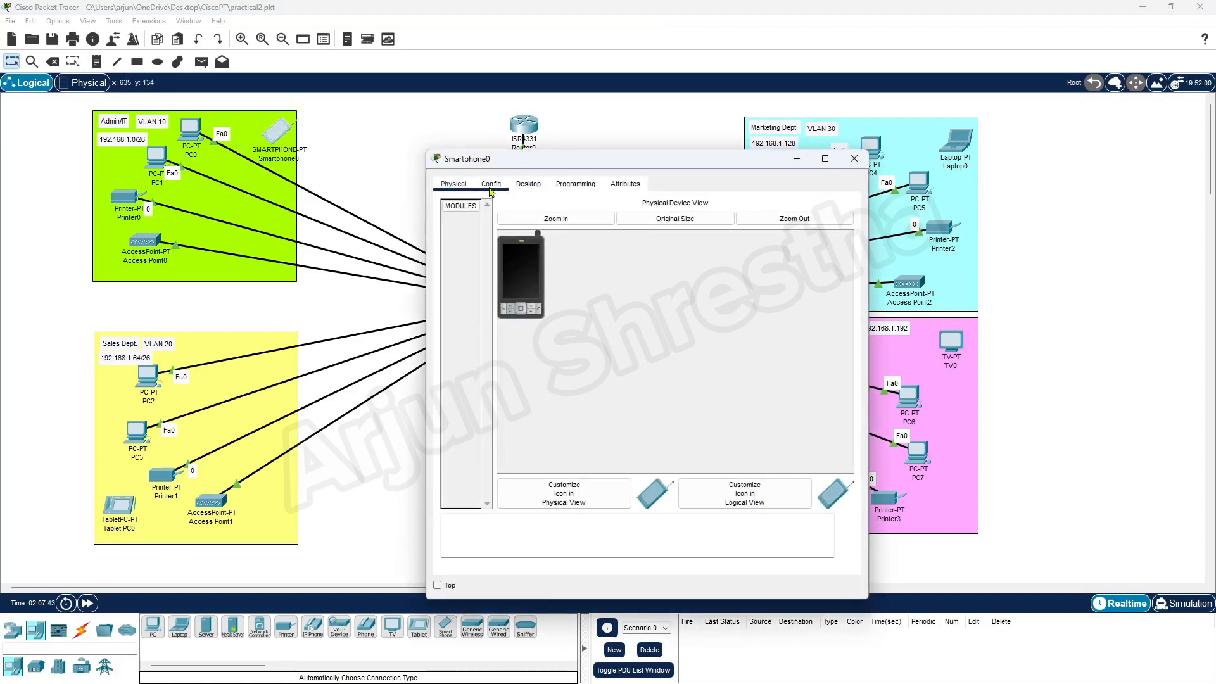
left_click(491, 187)
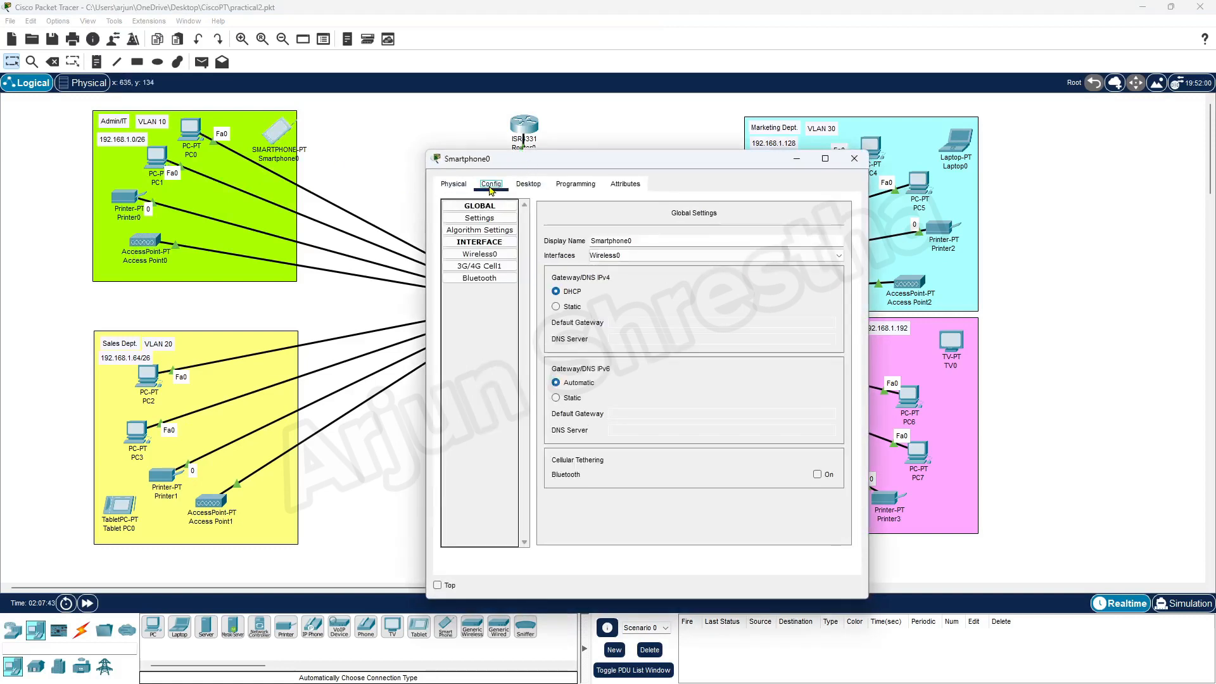
left_click(495, 256)
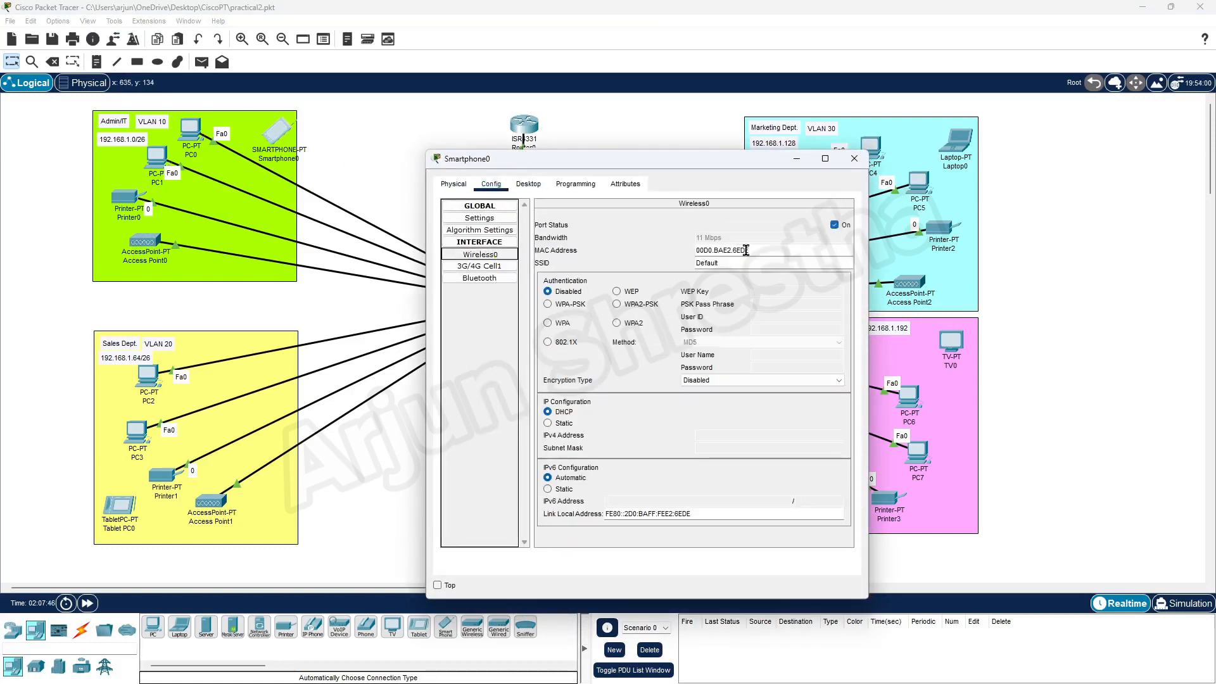
double_click(728, 264)
type("Admin-IT WiFi")
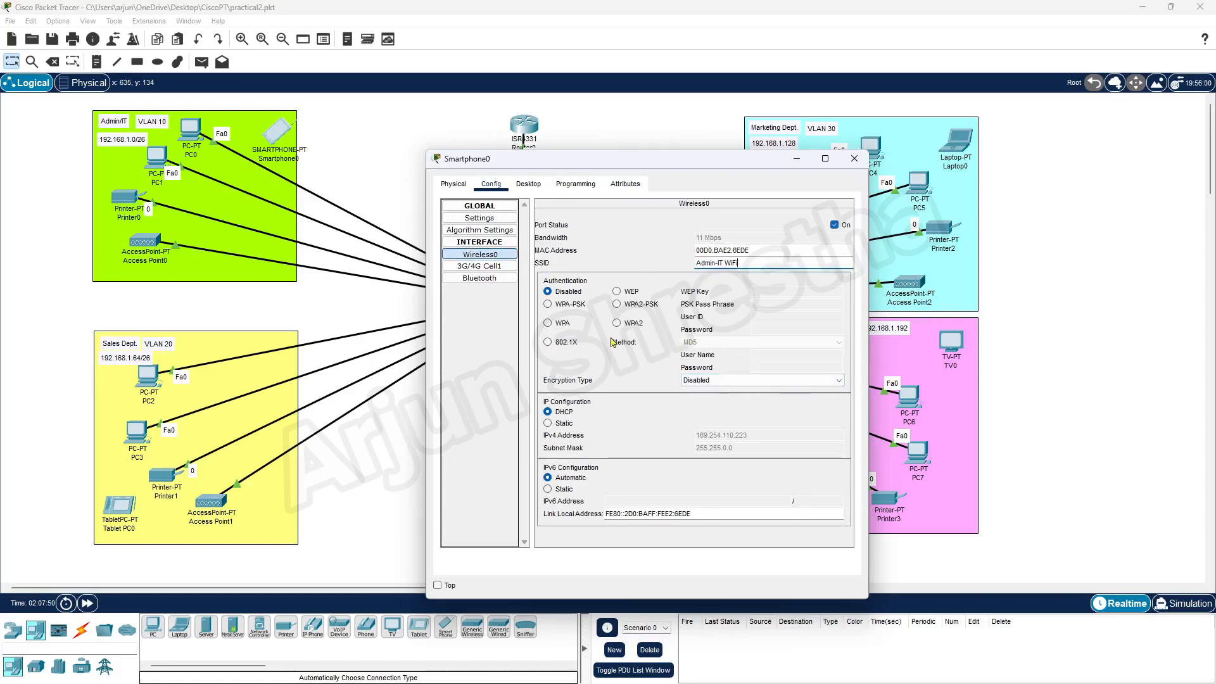
left_click(617, 304)
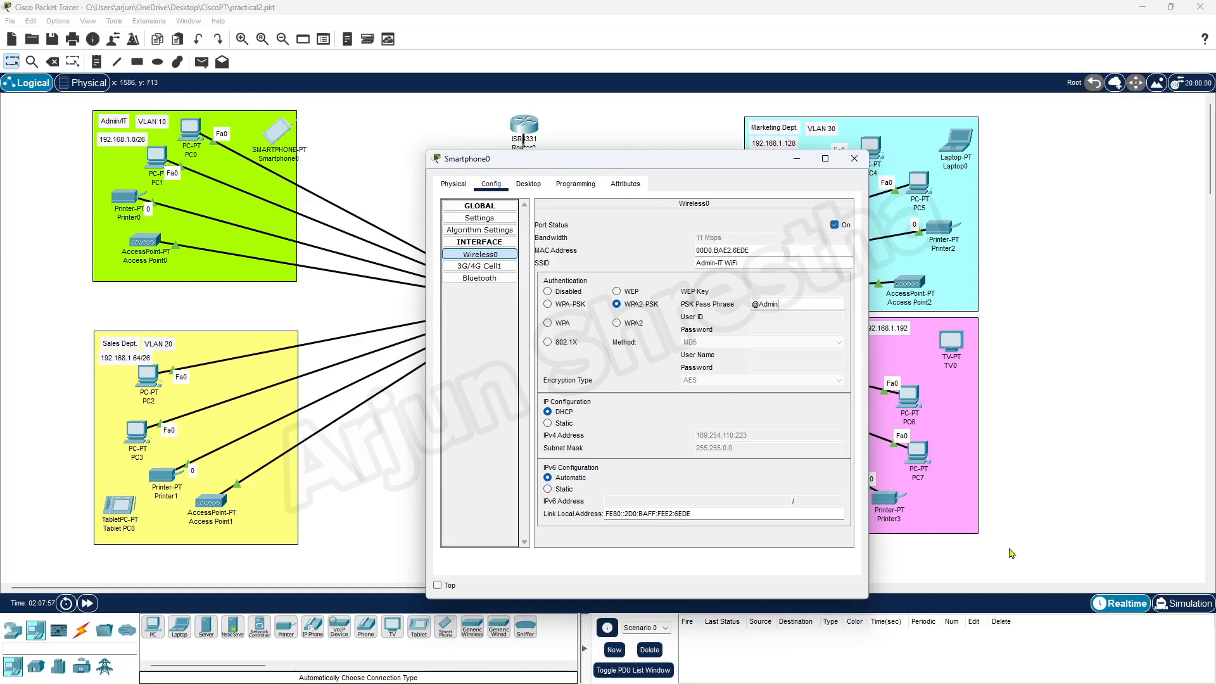
type("@Adminwifi123!")
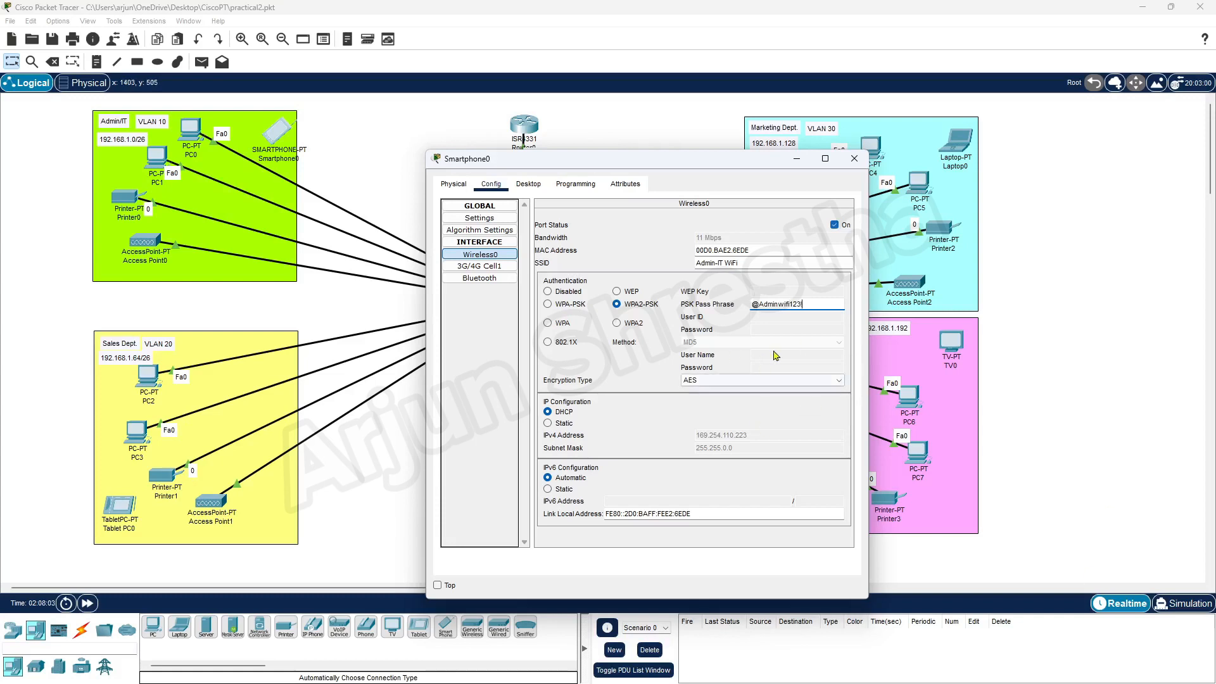
left_click(854, 160)
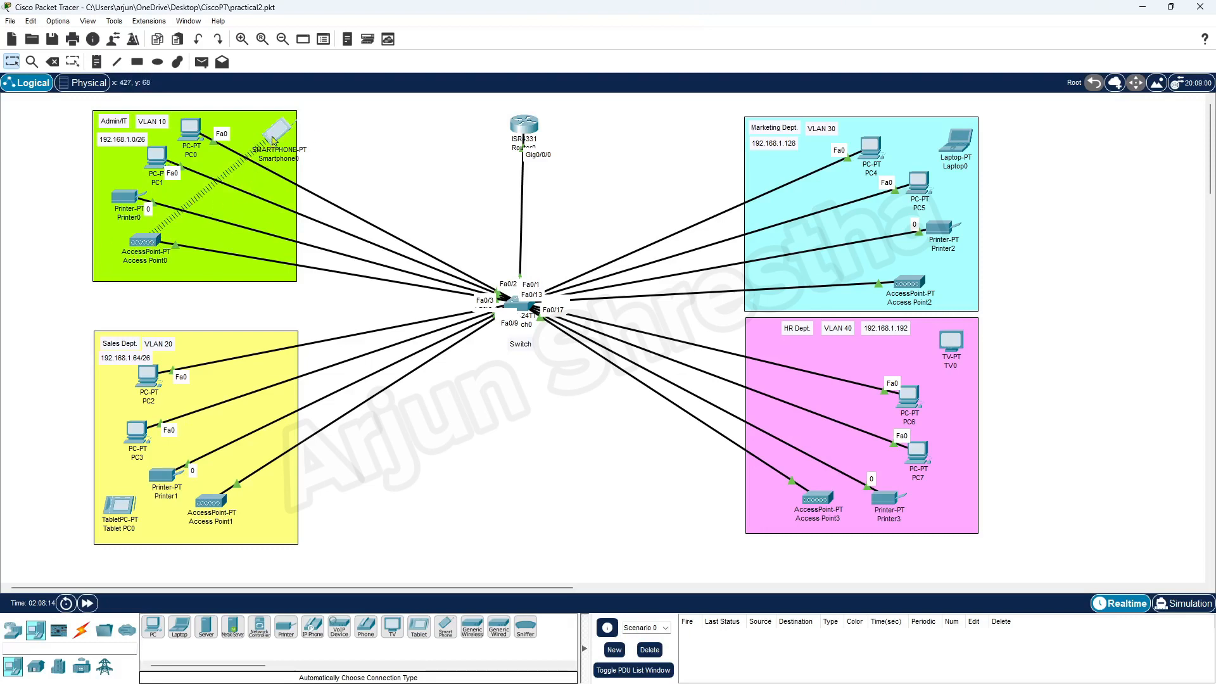
Copy the SalesWiFi SSID from Access Point1's wireless port settings.
left_click(118, 509)
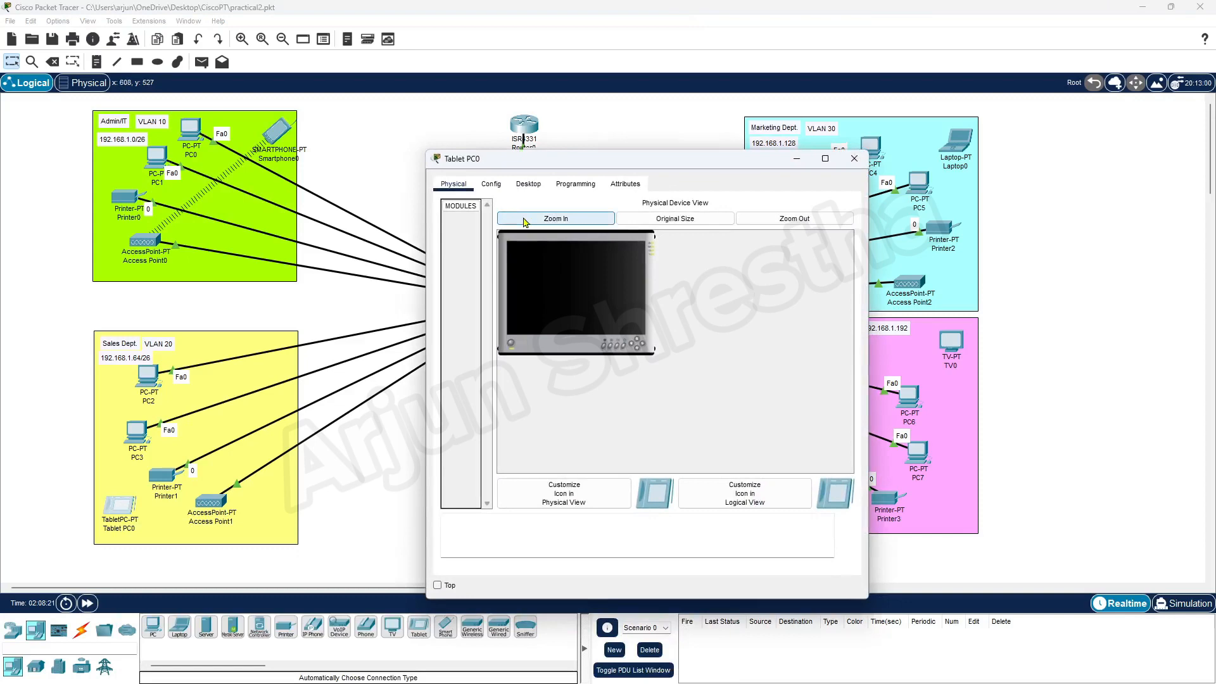
left_click(854, 159)
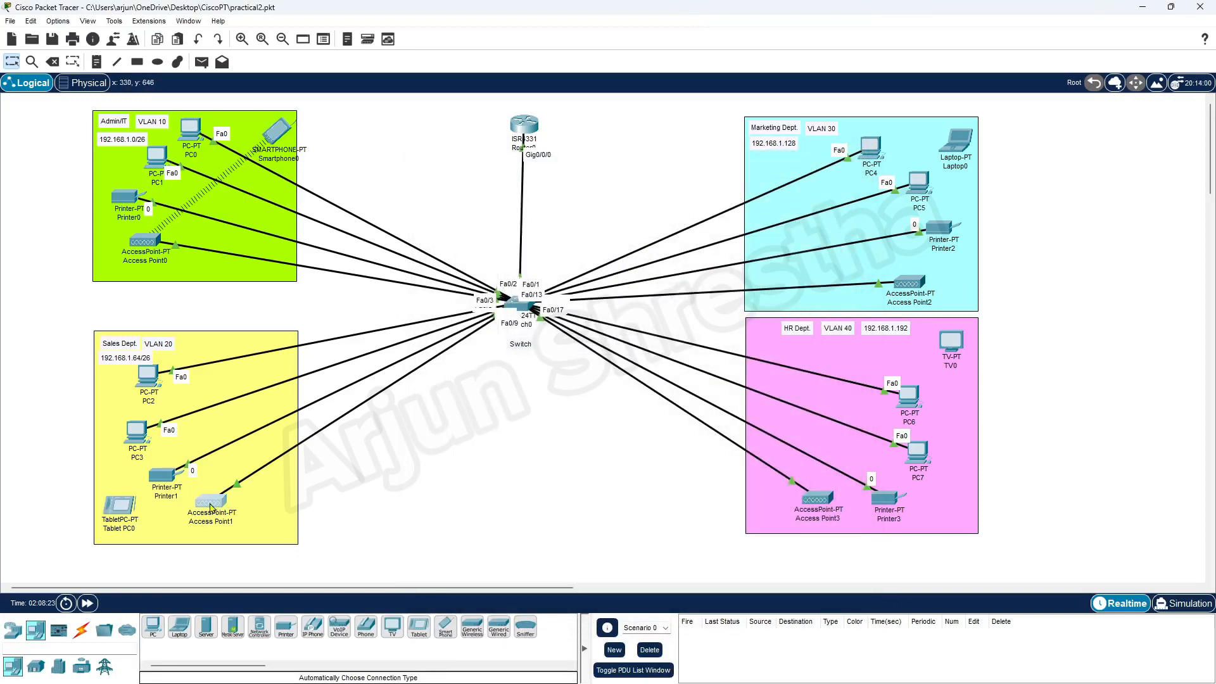
left_click(210, 502)
left_click(469, 254)
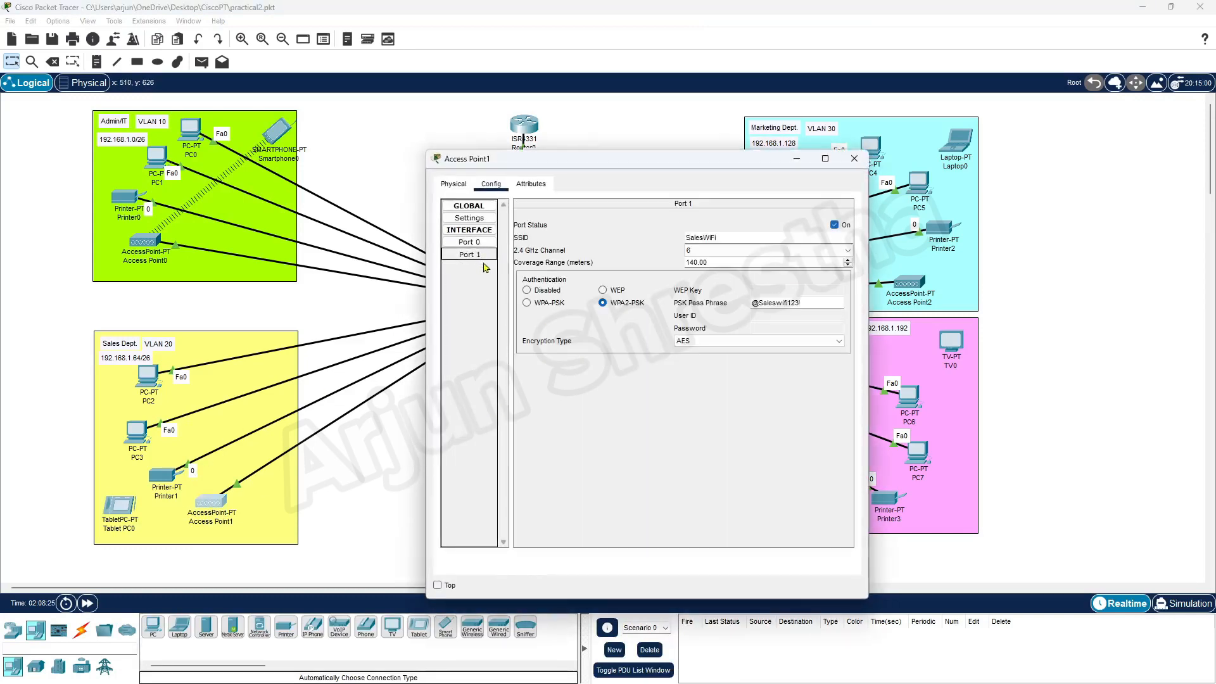
left_click_drag(760, 238, 647, 234)
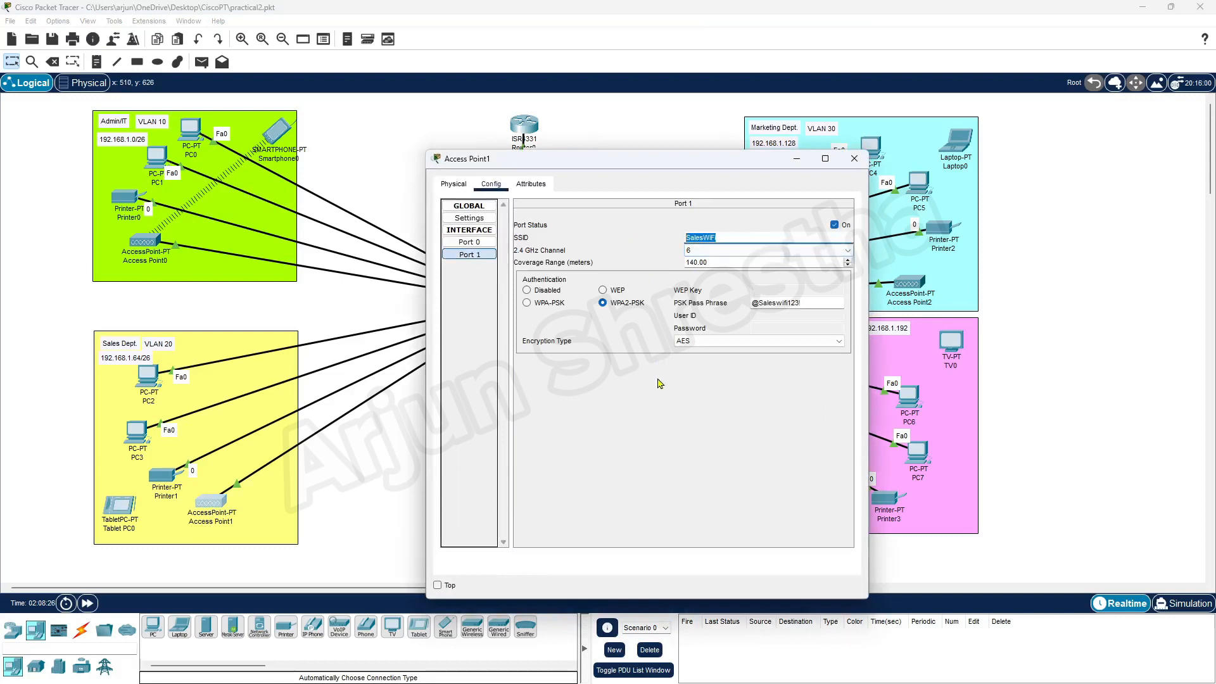
left_click(855, 158)
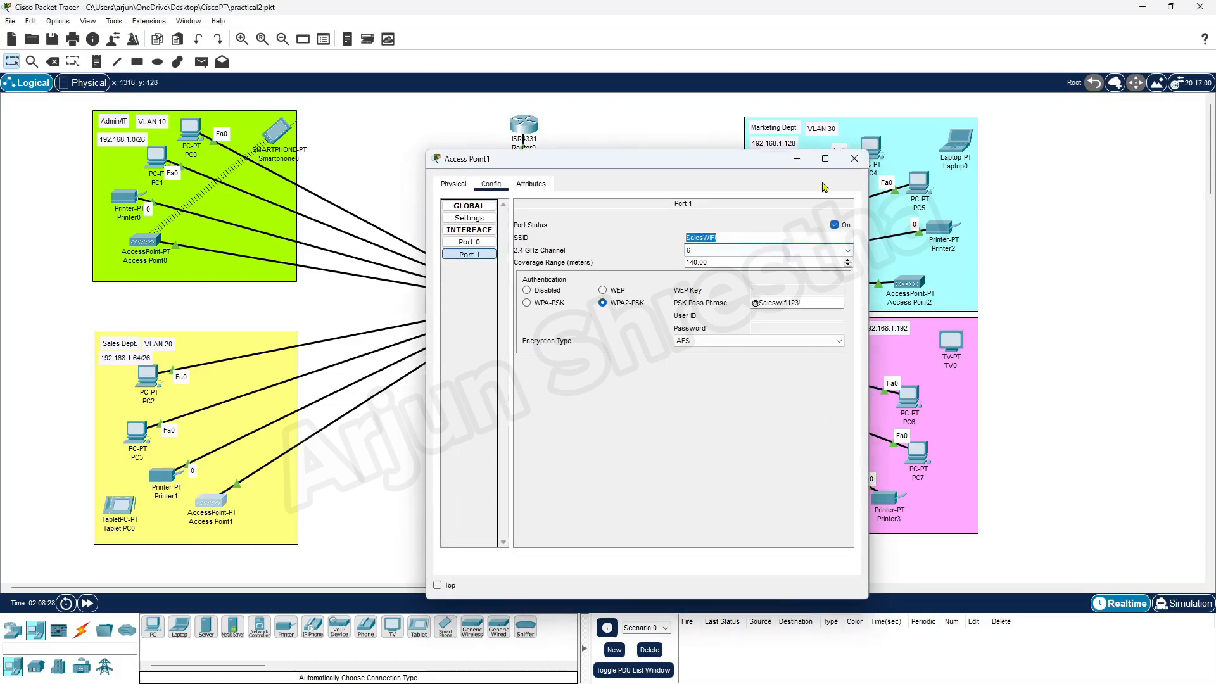
Set Tablet PC0's Wireless0 to SSID SalesWiFi with WPA2-PSK and enter the passphrase.
left_click(126, 510)
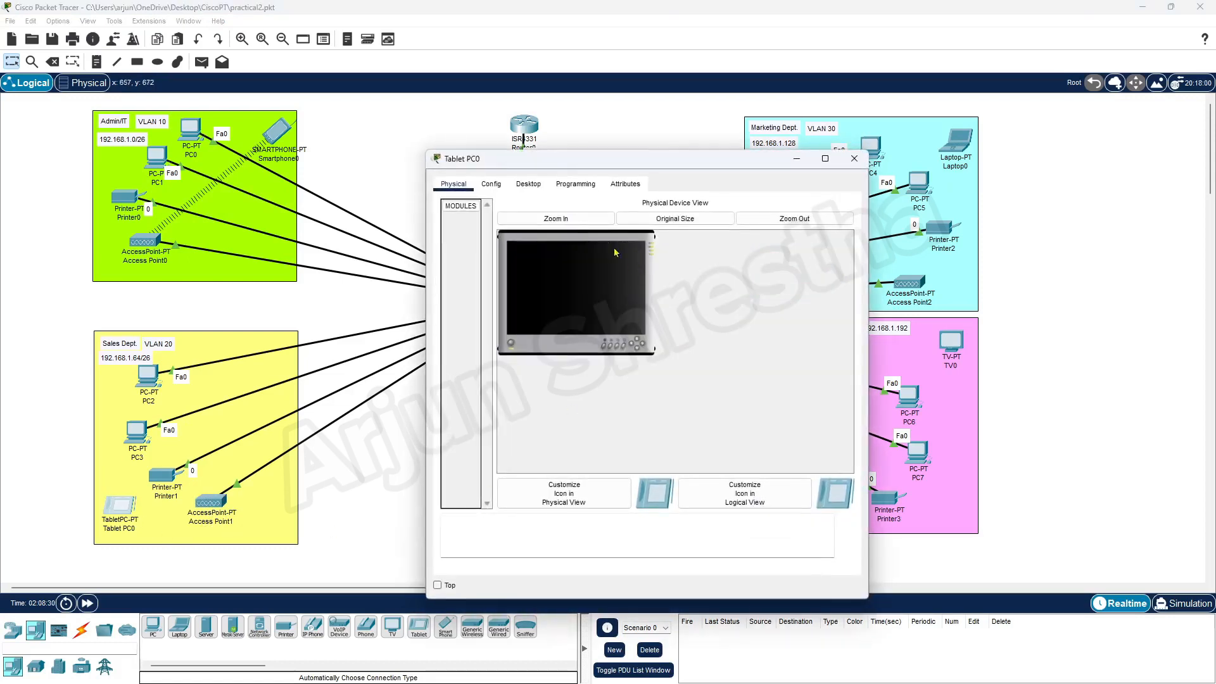
left_click(491, 183)
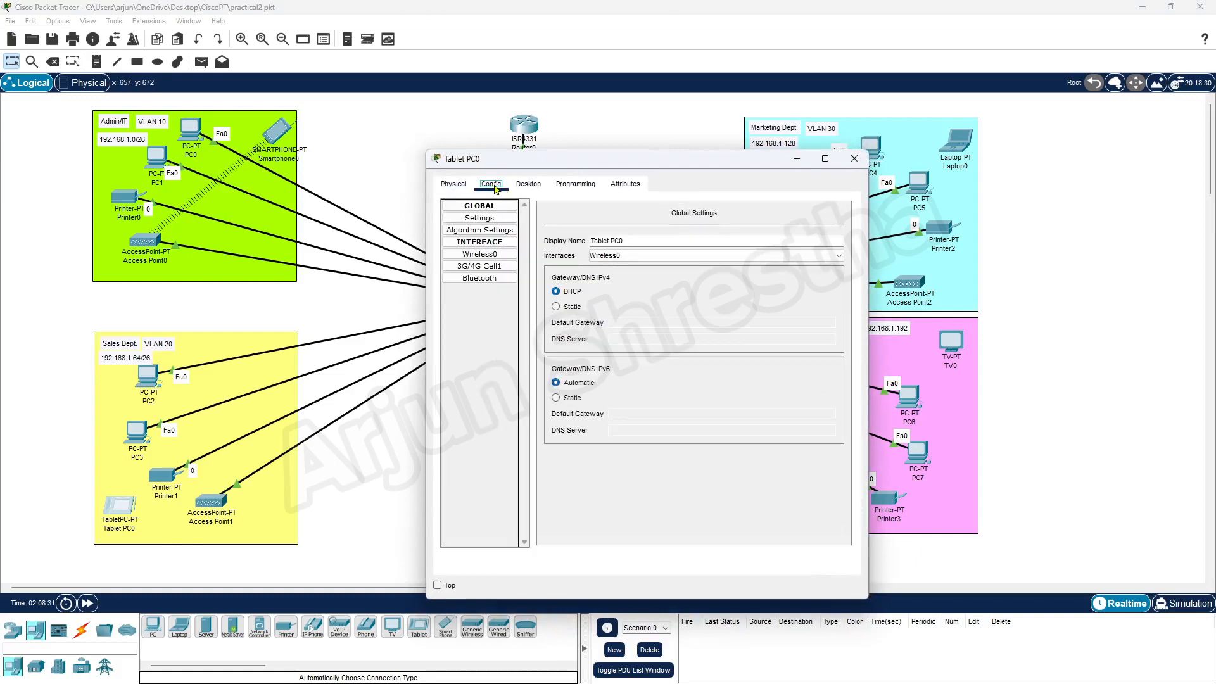
left_click(500, 255)
left_click_drag(743, 263, 578, 262)
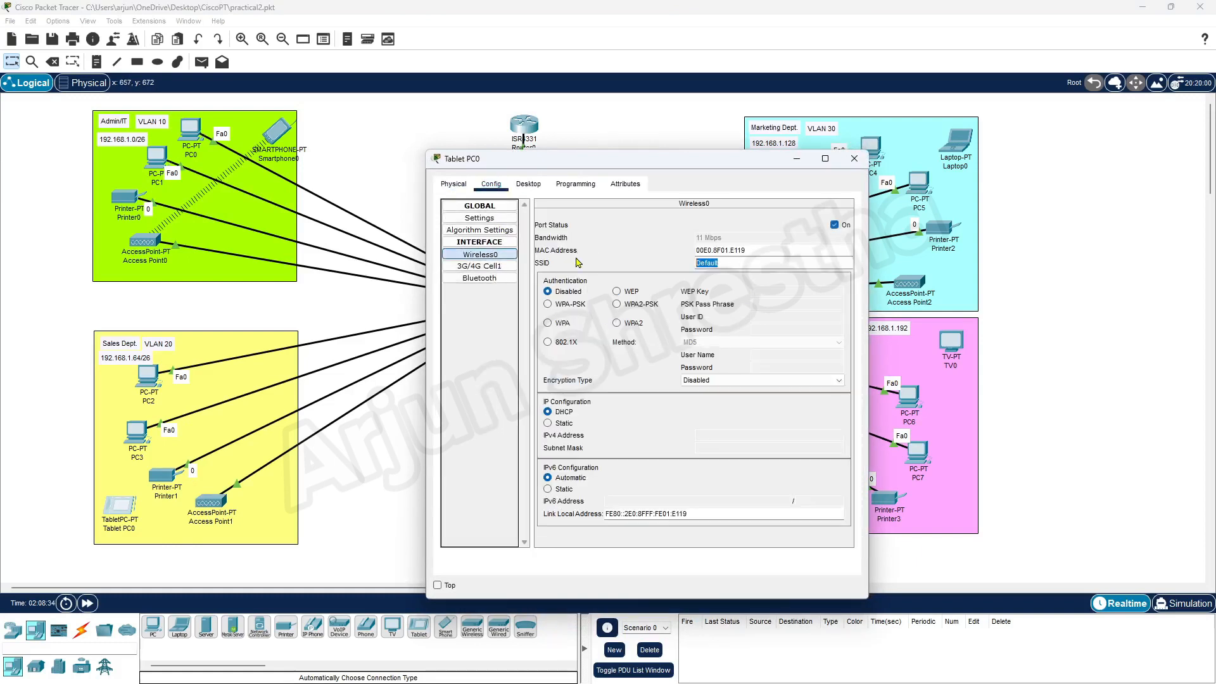
type("SalesWiFi")
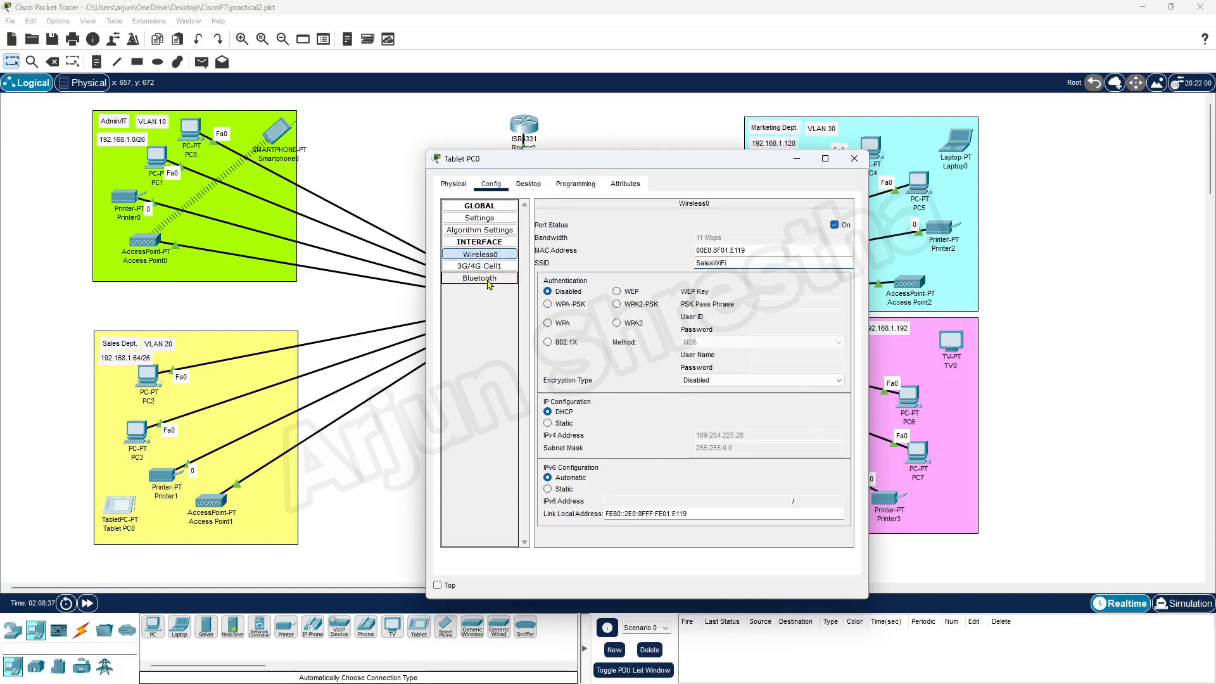
left_click(617, 305)
left_click(774, 307)
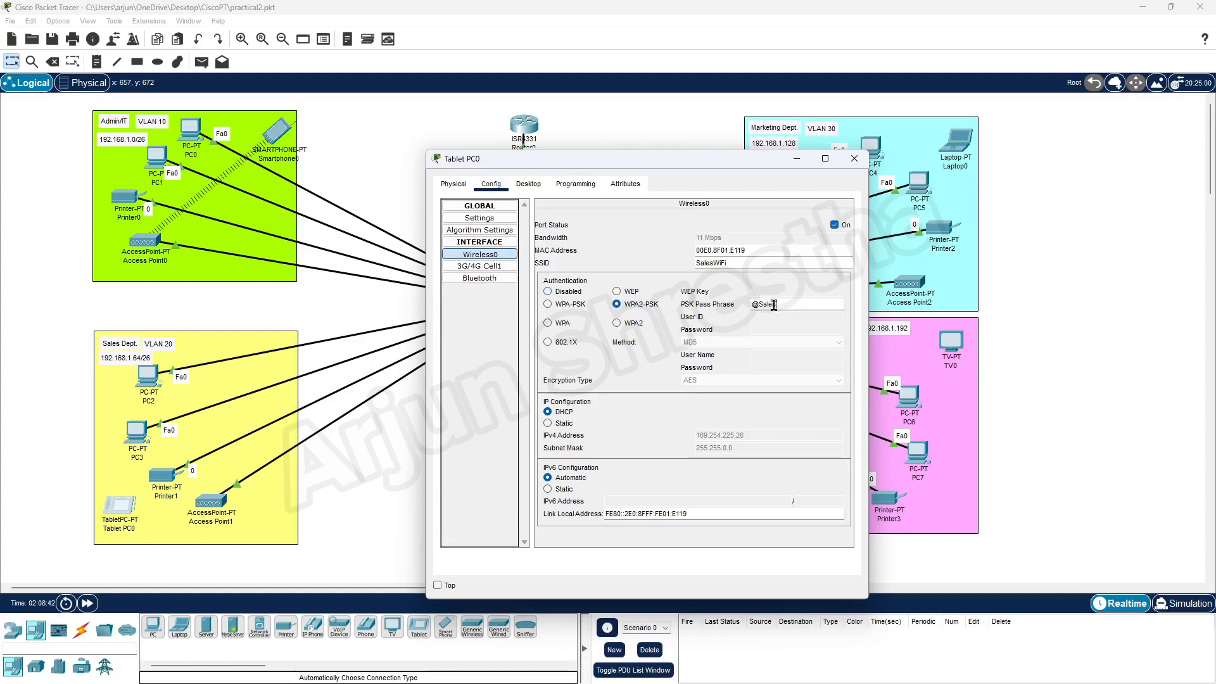
type("@SalesWifi123!")
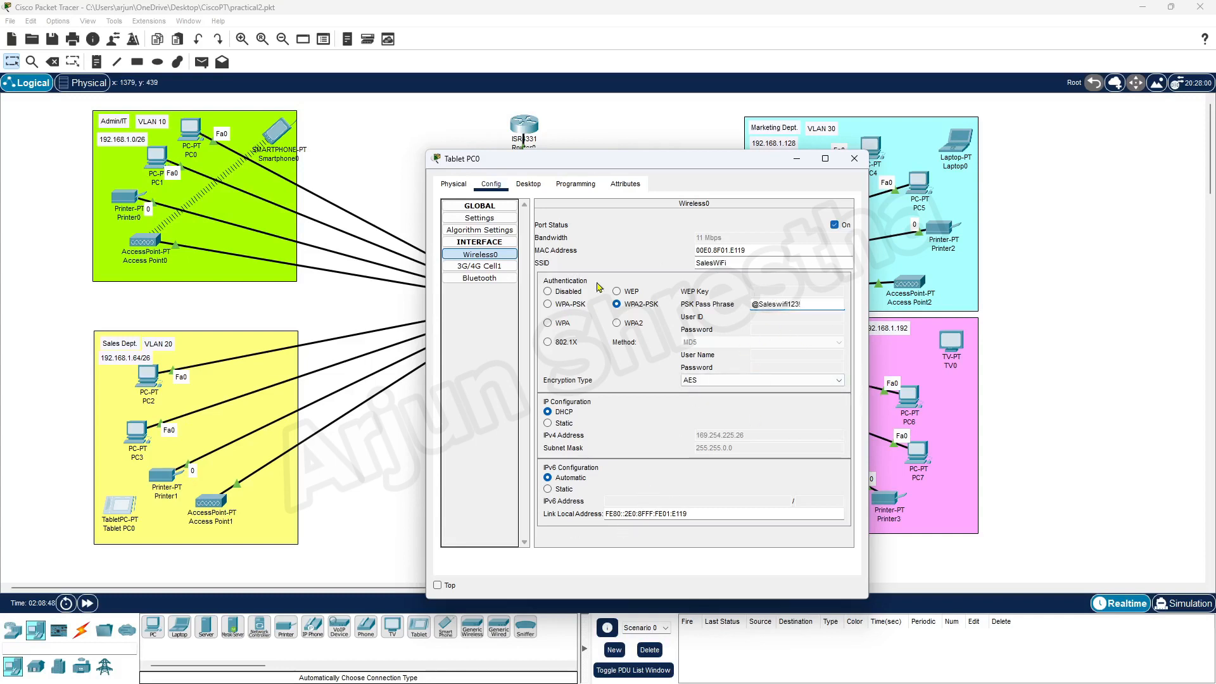
left_click(854, 158)
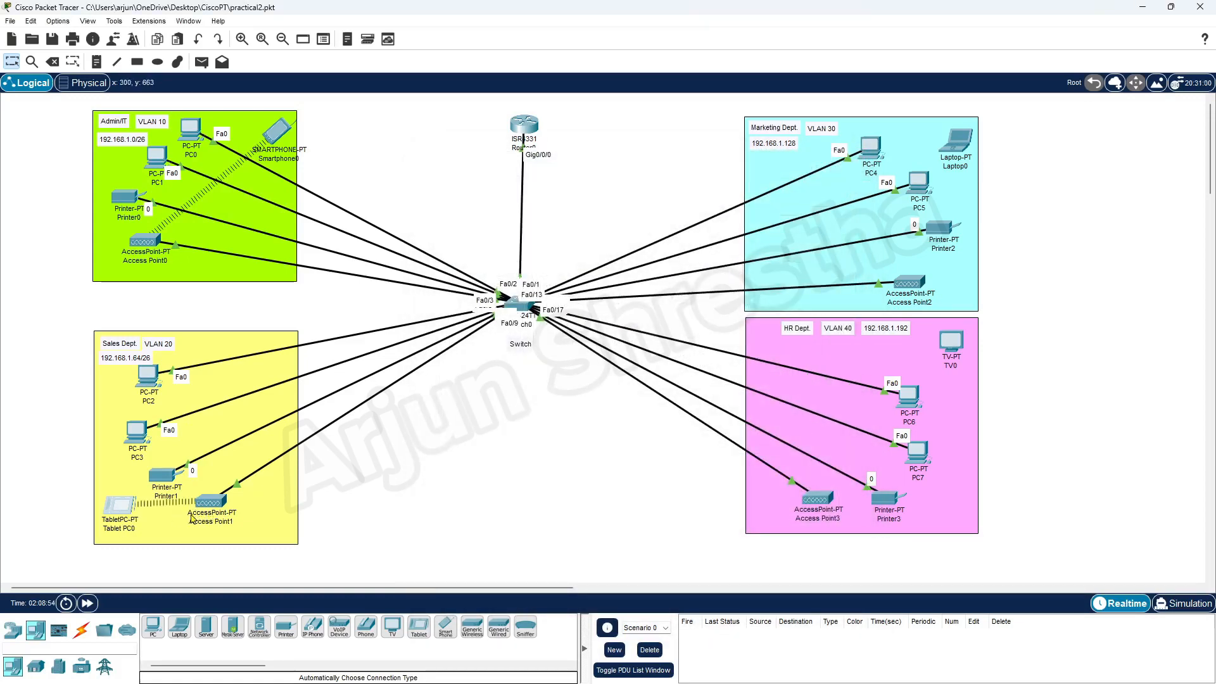
Move Tablet PC0 into Access Point1's range and copy Access Point2's MarketingWiFi SSID.
left_click_drag(124, 508, 231, 385)
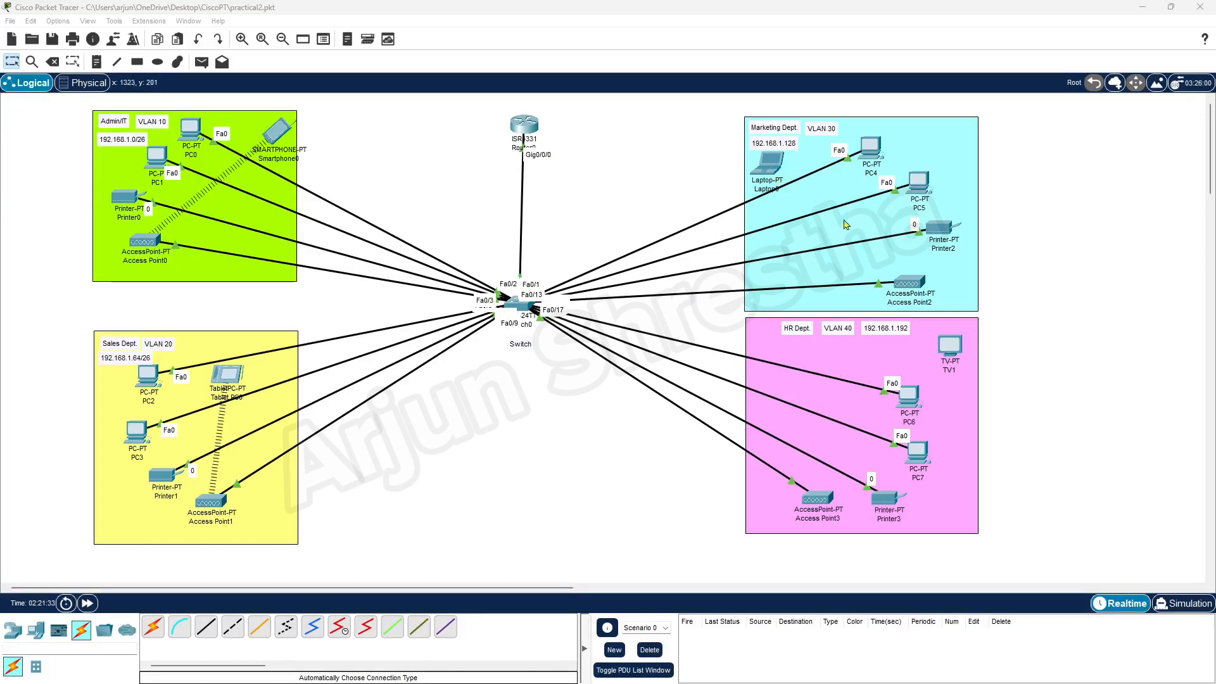
left_click(910, 286)
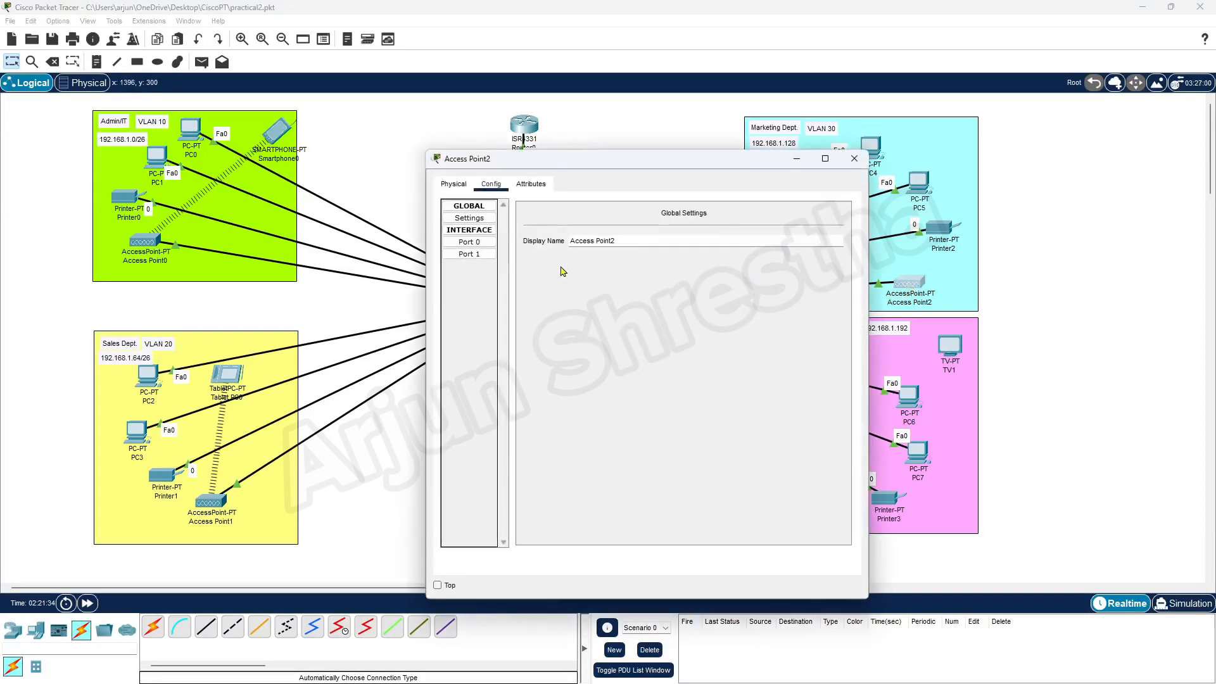
left_click(481, 255)
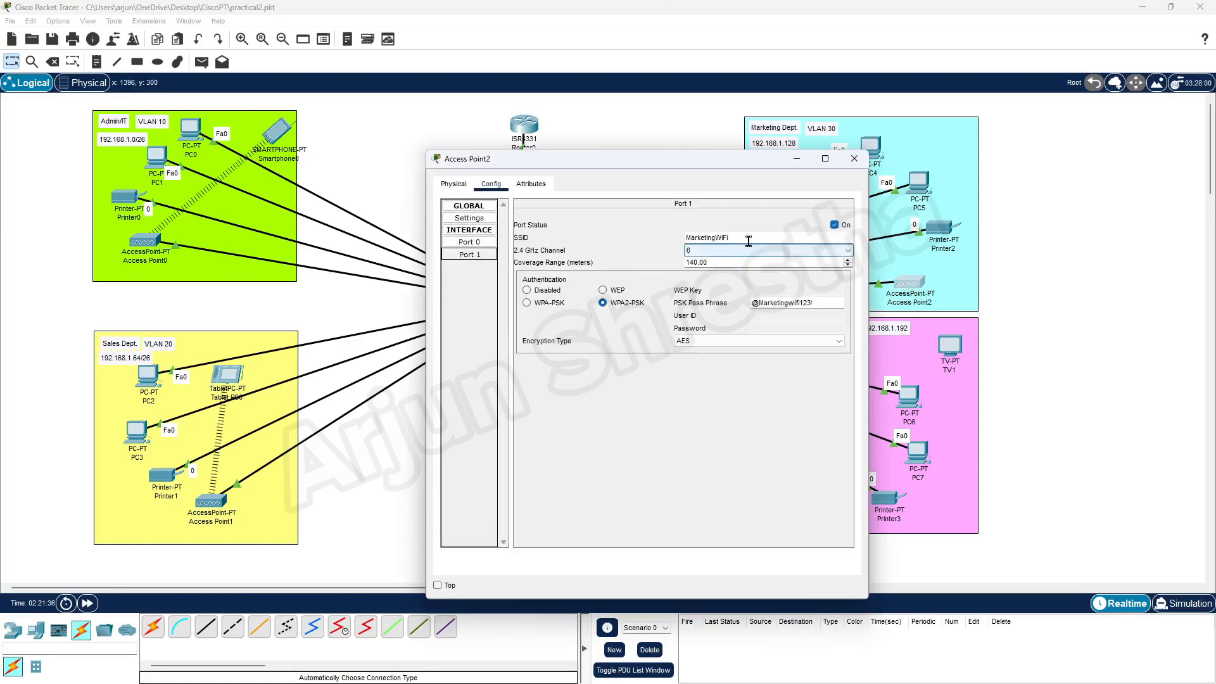
left_click_drag(747, 238, 567, 236)
key("ctrl+c")
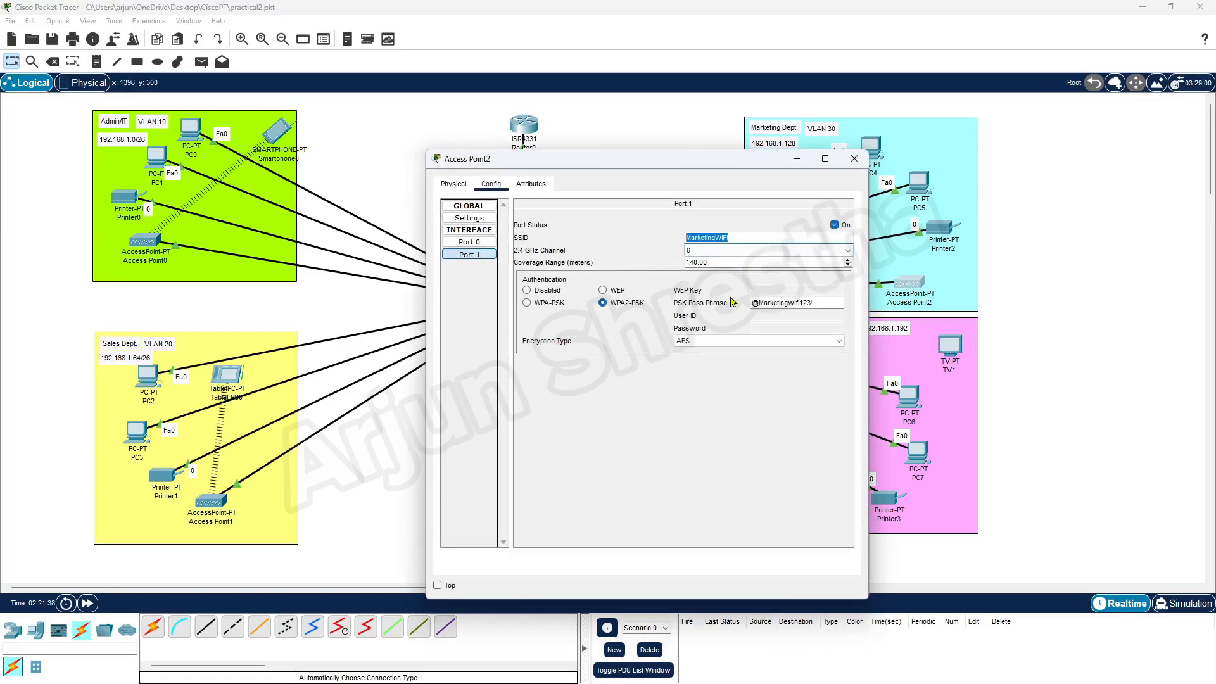
left_click(854, 158)
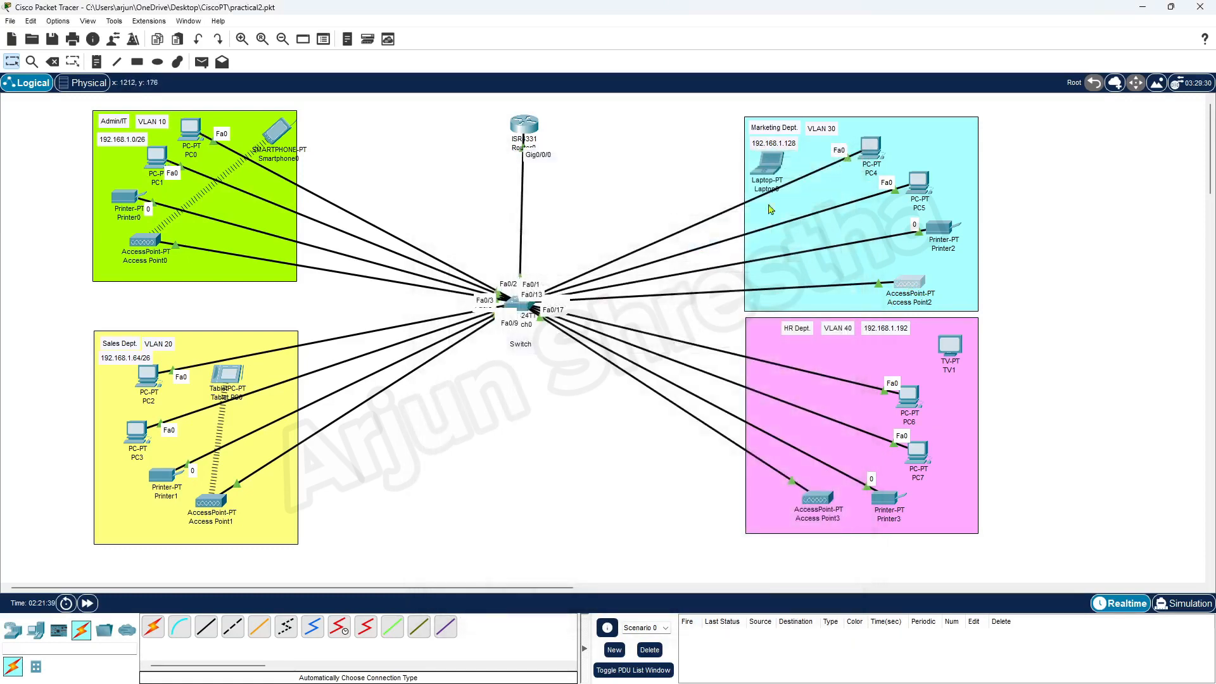
left_click(770, 172)
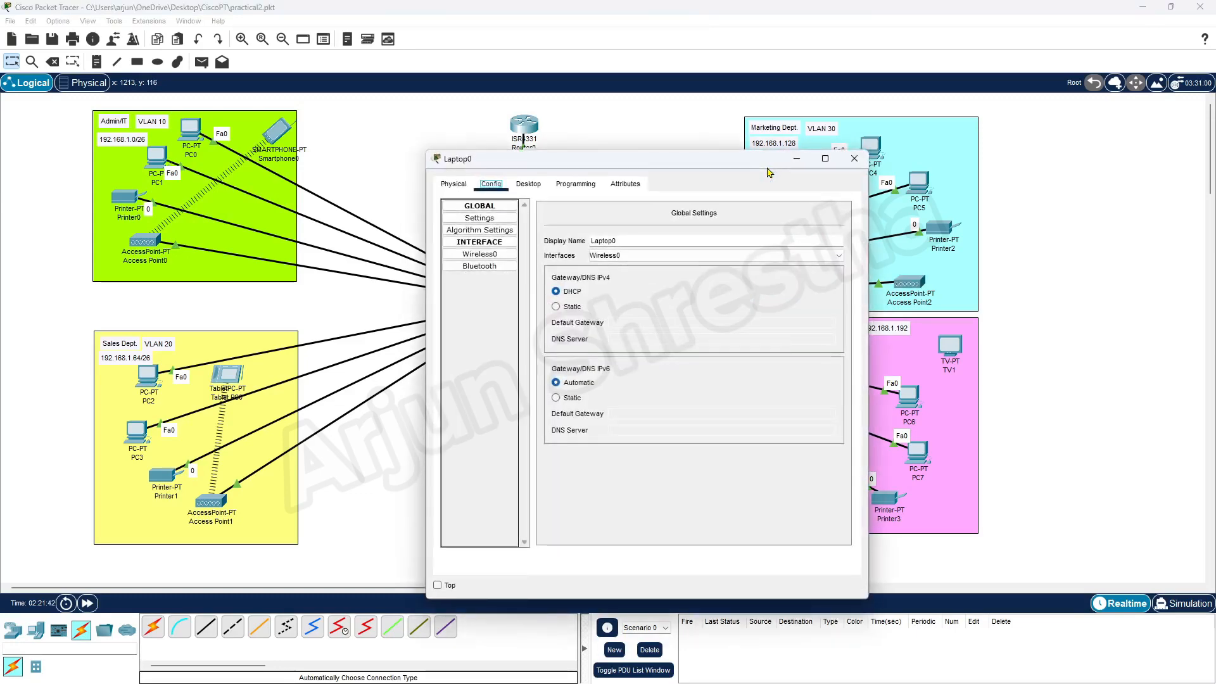
Keep Laptop0's IPv4 on DHCP and bring up its hardware modules view.
left_click_drag(689, 167, 595, 114)
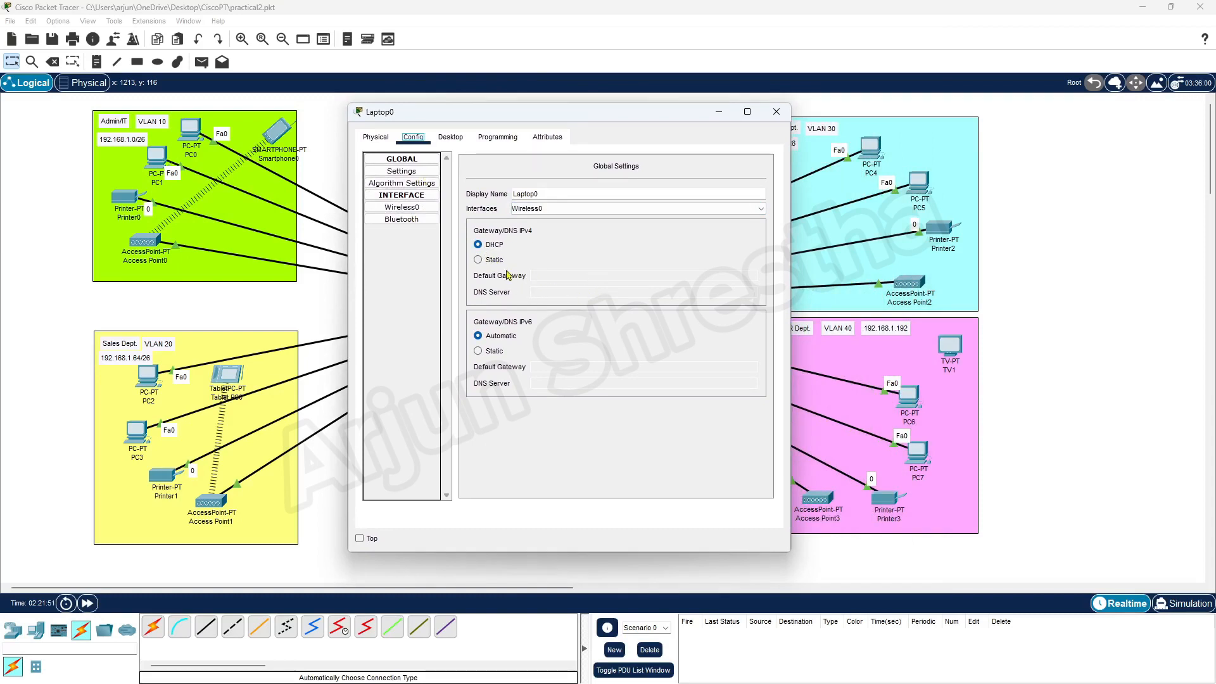
left_click(479, 260)
left_click(479, 245)
left_click(418, 209)
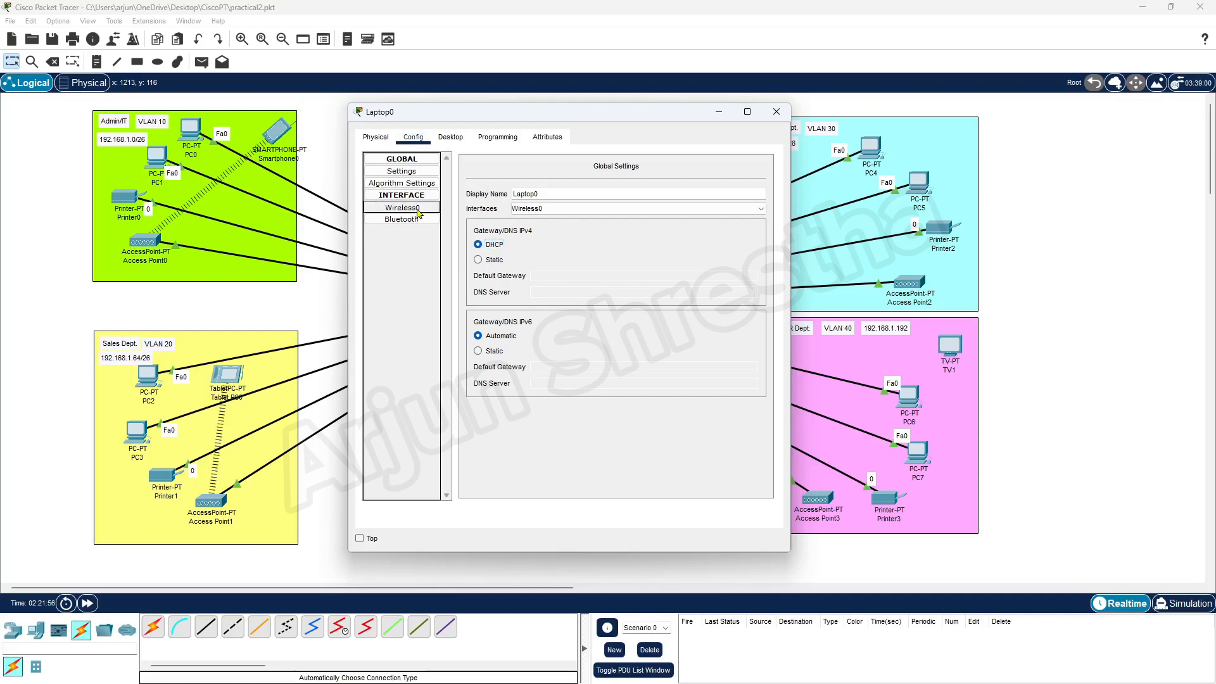
left_click(377, 137)
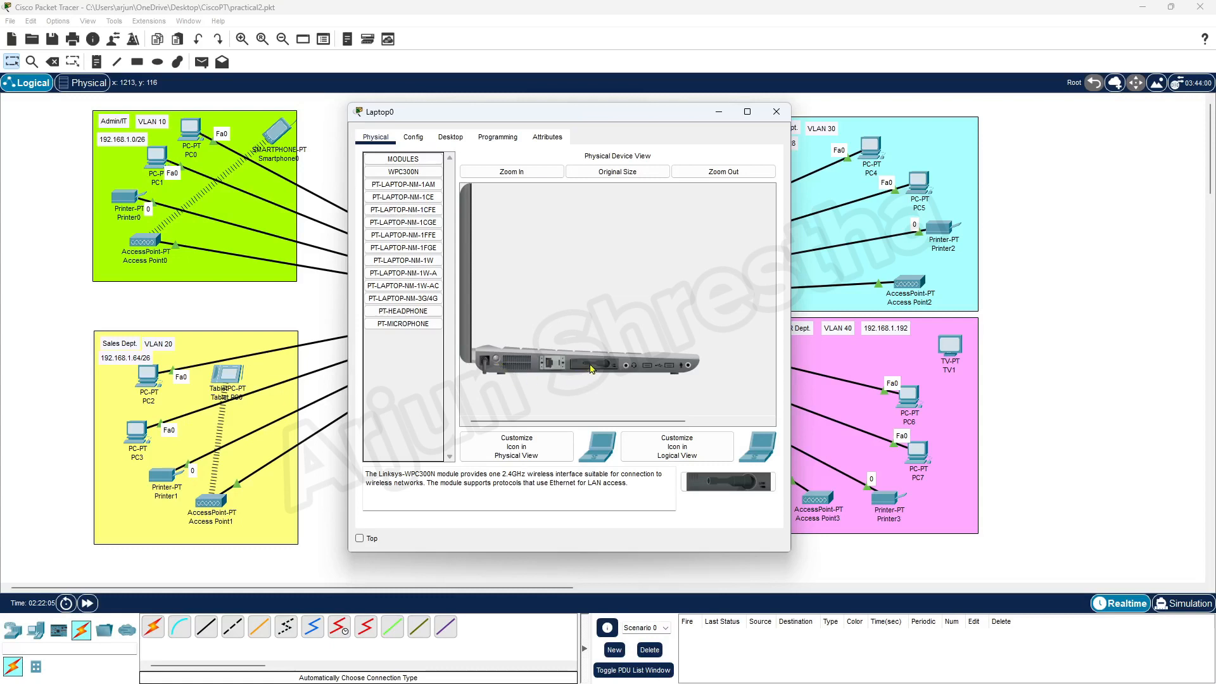
Reseat the WPC300N wireless module, clear the power error, and reach Laptop0's Desktop applications.
left_click_drag(590, 368, 393, 367)
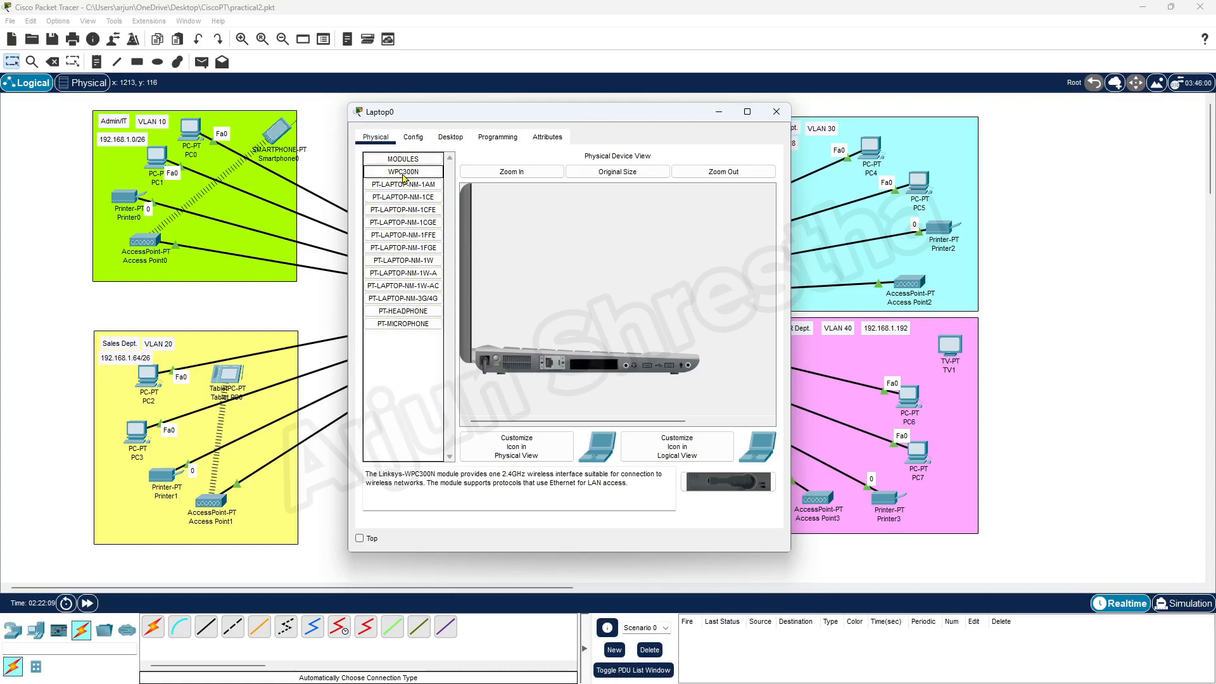
left_click_drag(410, 178, 593, 371)
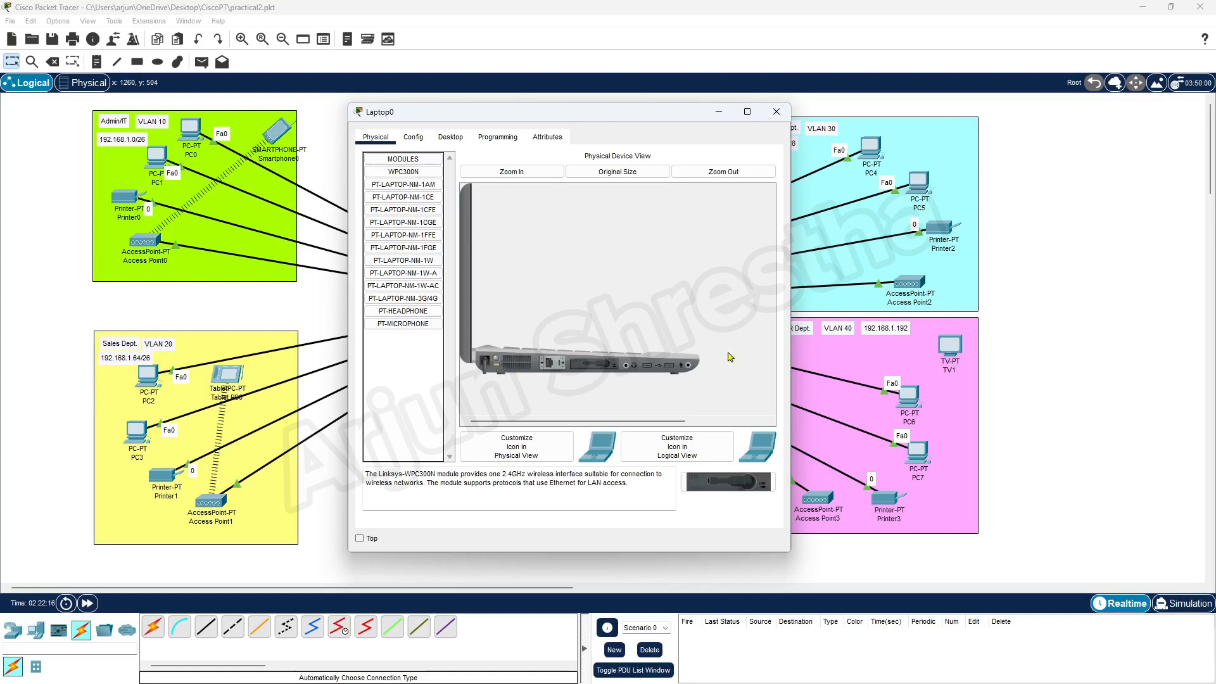
left_click(447, 138)
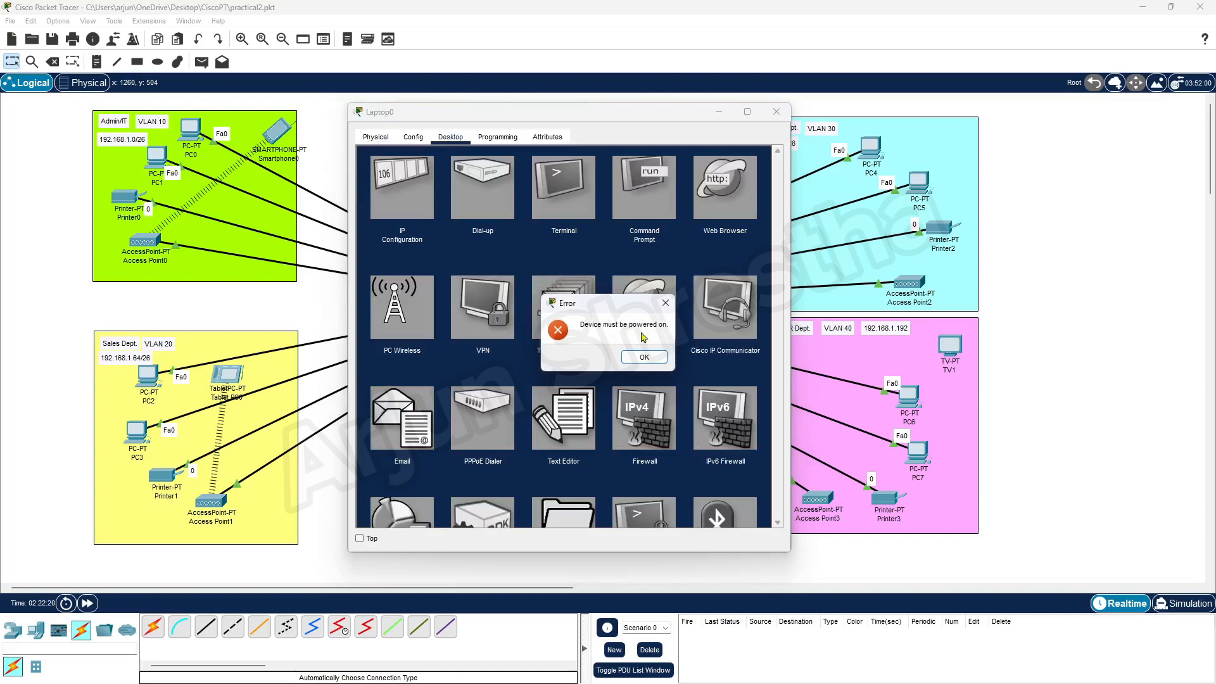
left_click(646, 357)
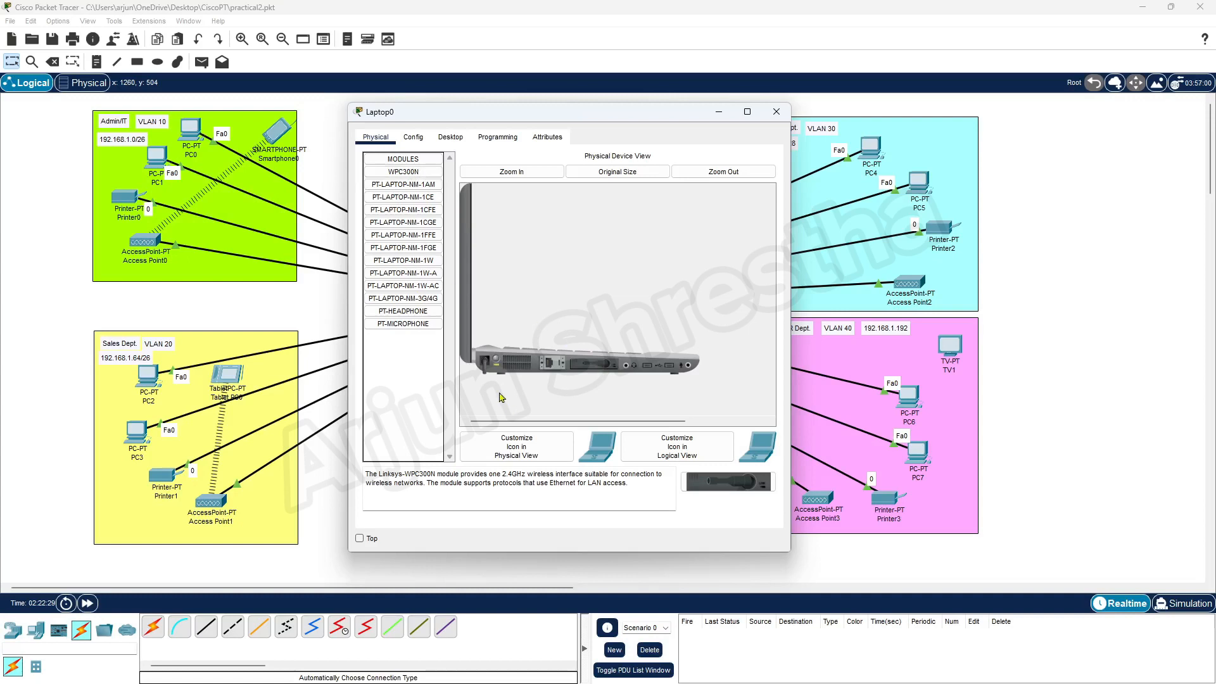
left_click(448, 138)
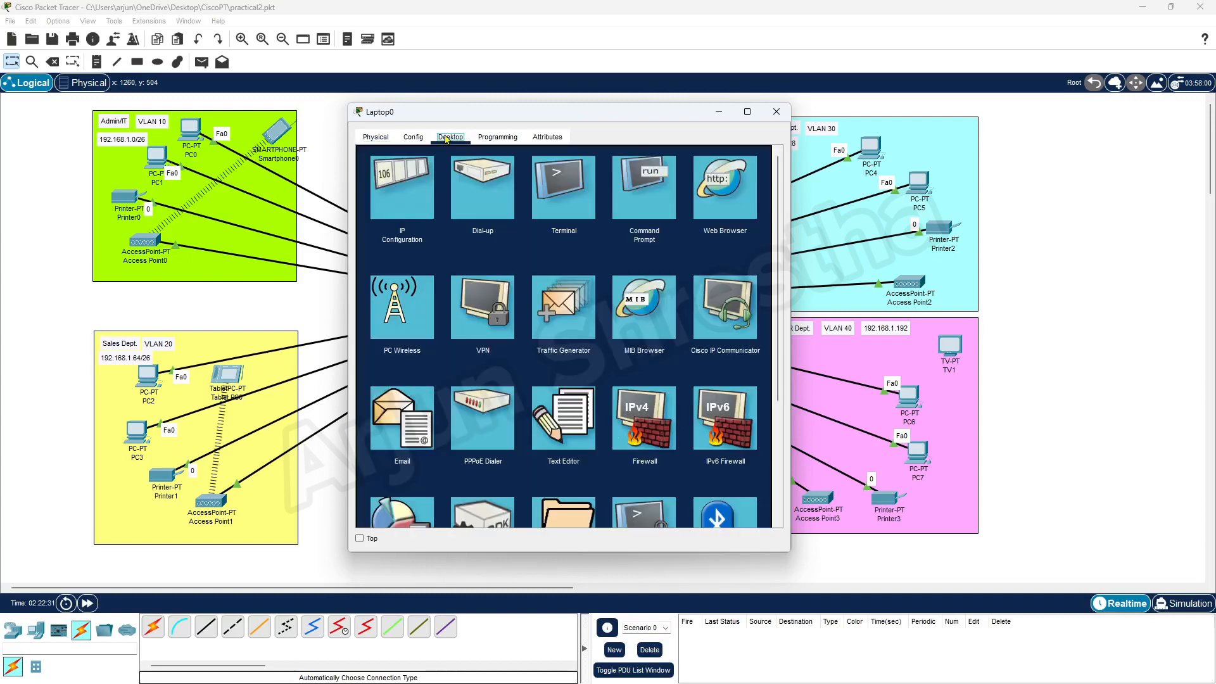
Show Laptop0's IP Configuration: DHCP with only fallback address 169.254.165.101/255.255.0.0.
left_click(409, 179)
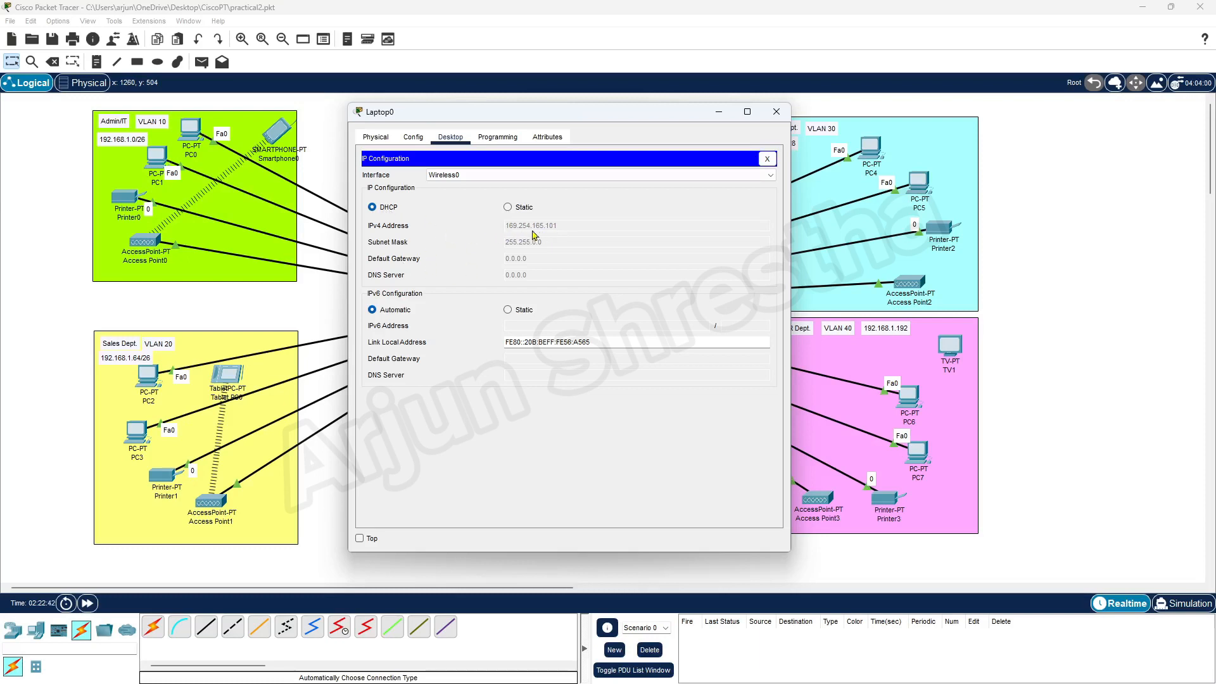
left_click_drag(693, 116, 693, 154)
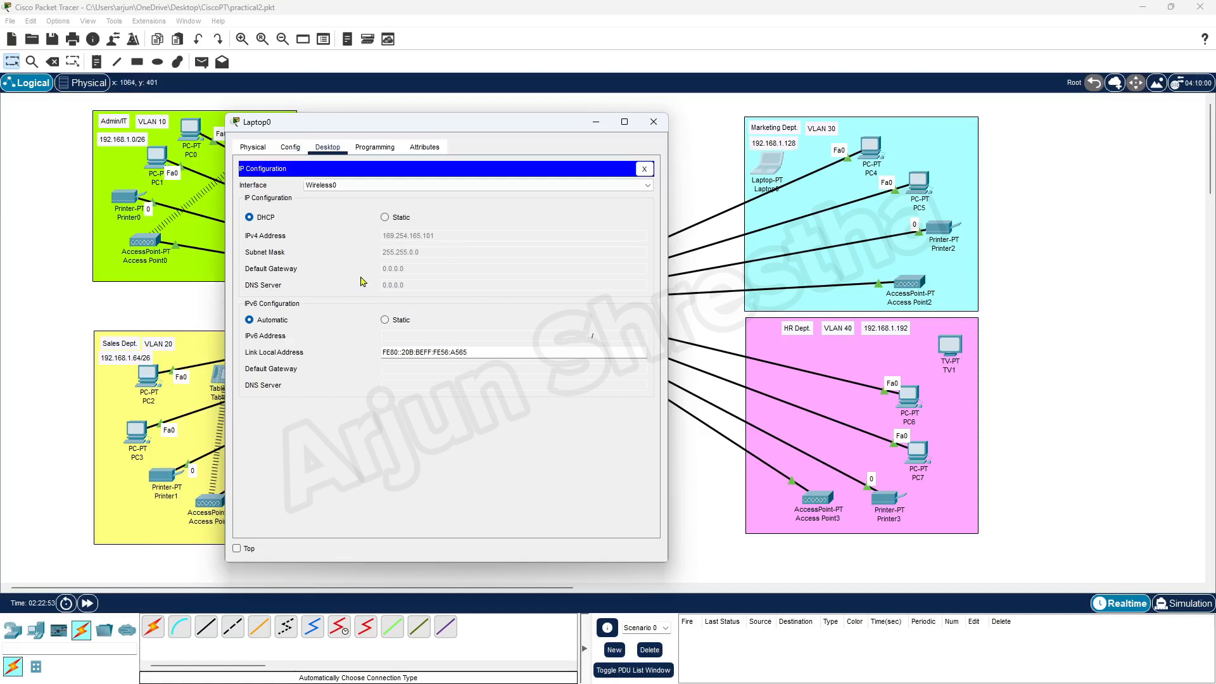
Set Laptop0's Wireless0 to SSID MarketingWiFi with WPA2-PSK and the network passphrase.
left_click(292, 148)
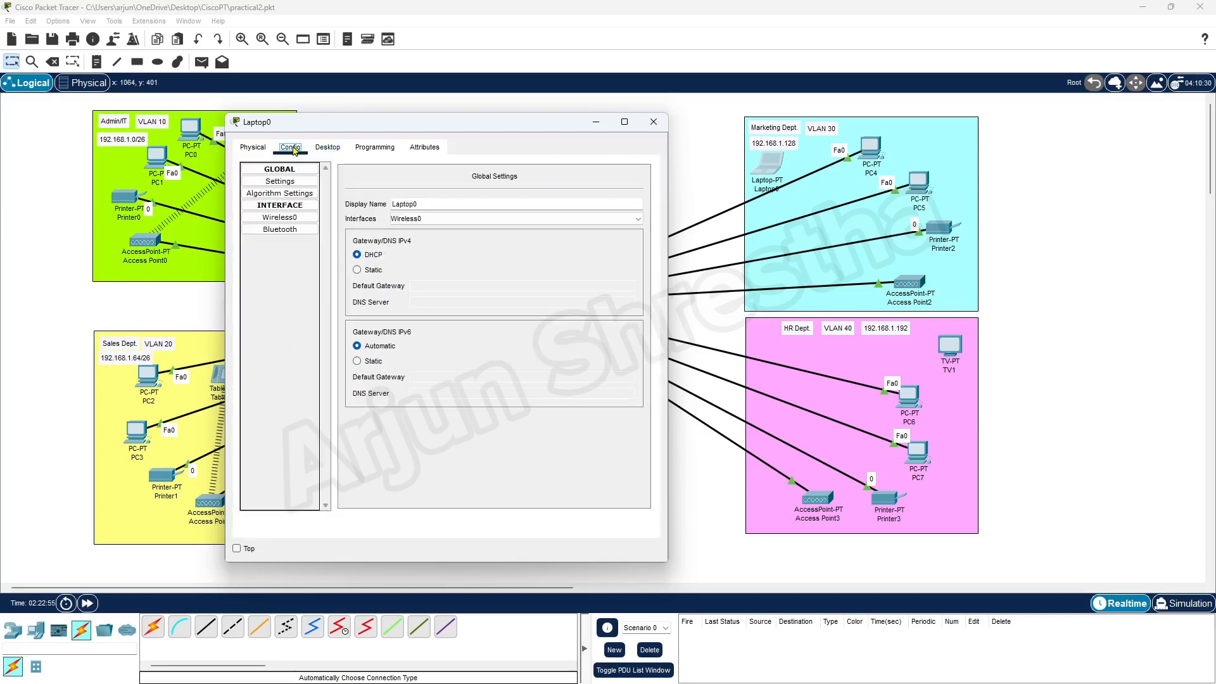
left_click(288, 222)
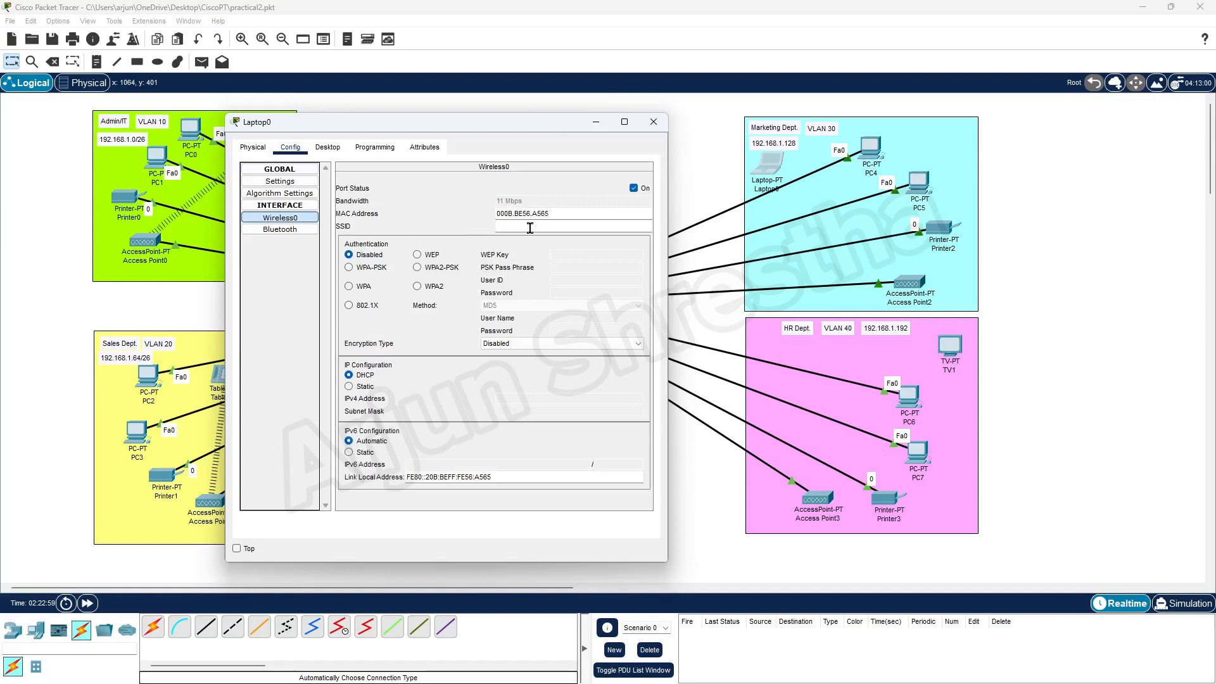
key("ctrl+v")
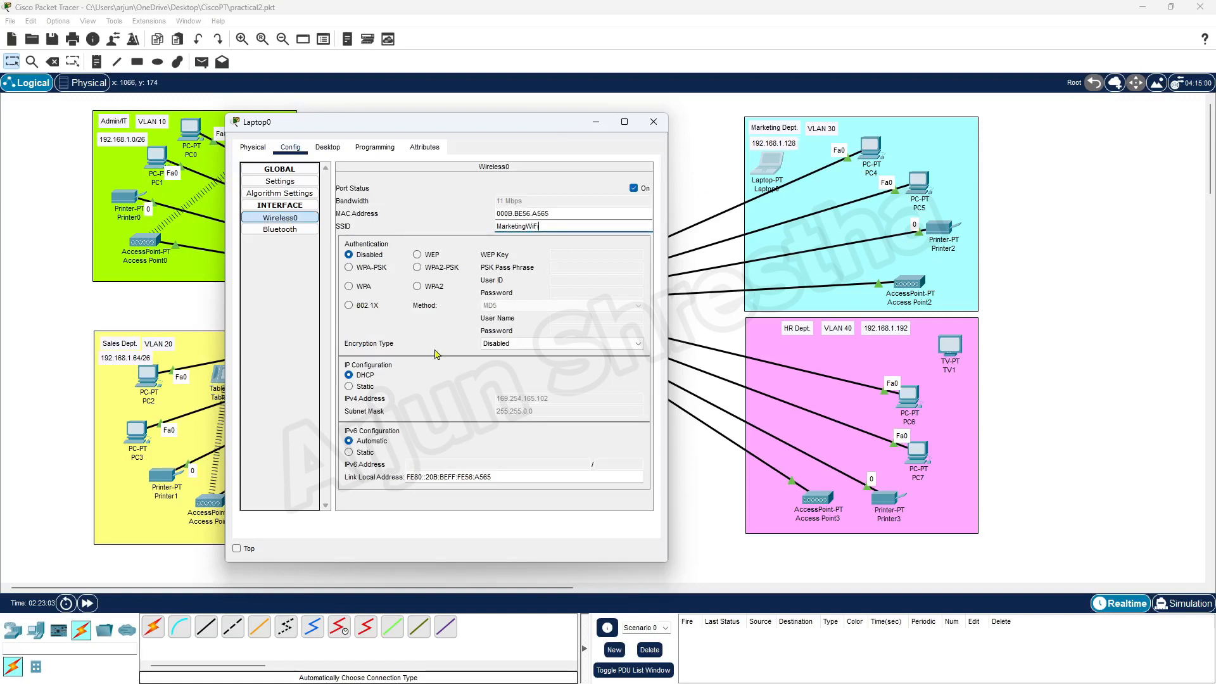
left_click(419, 268)
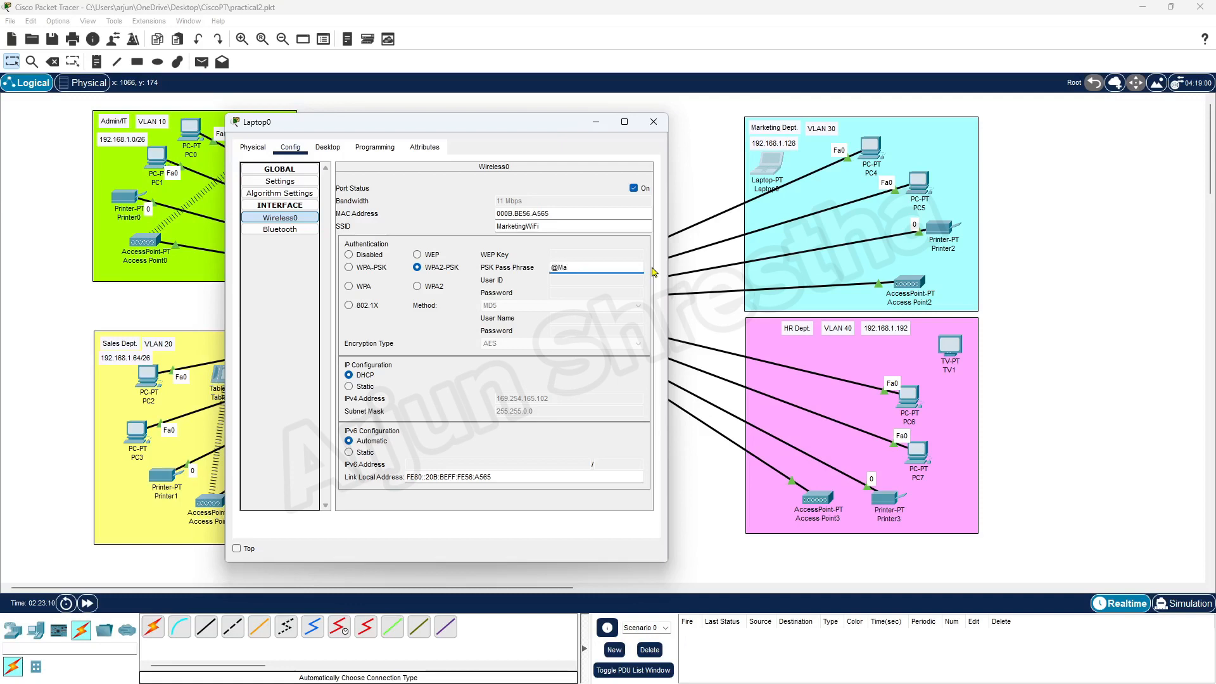
type("@Marketingwifi123!")
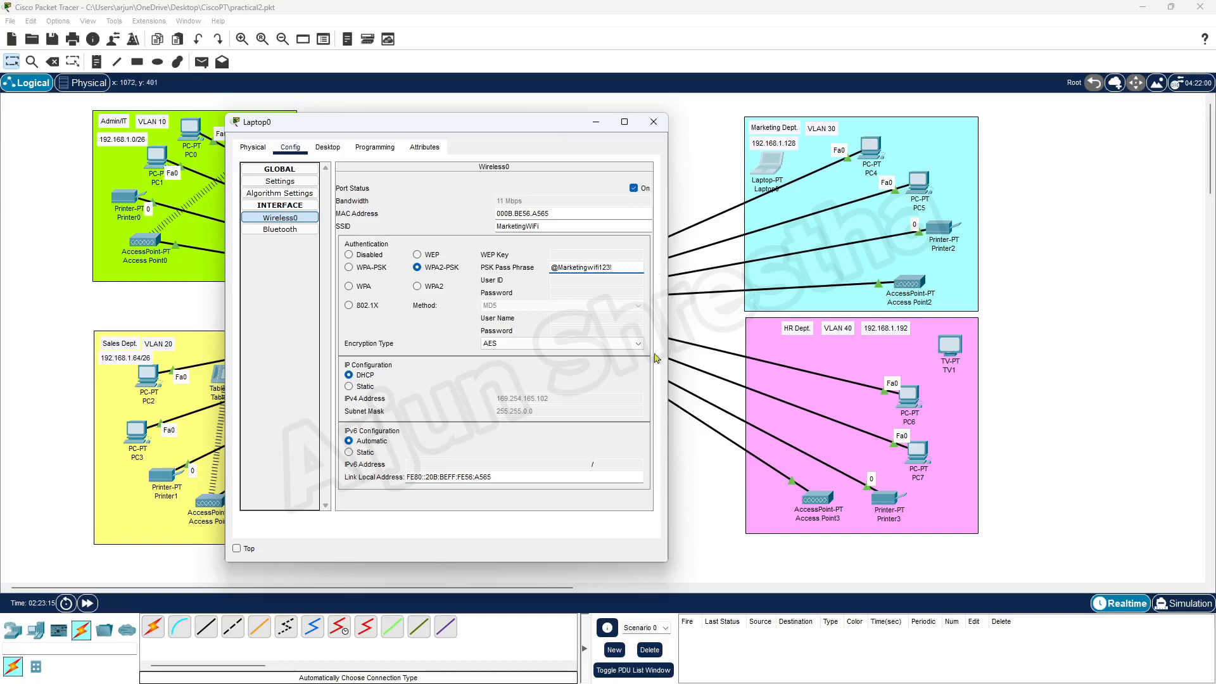
left_click(654, 122)
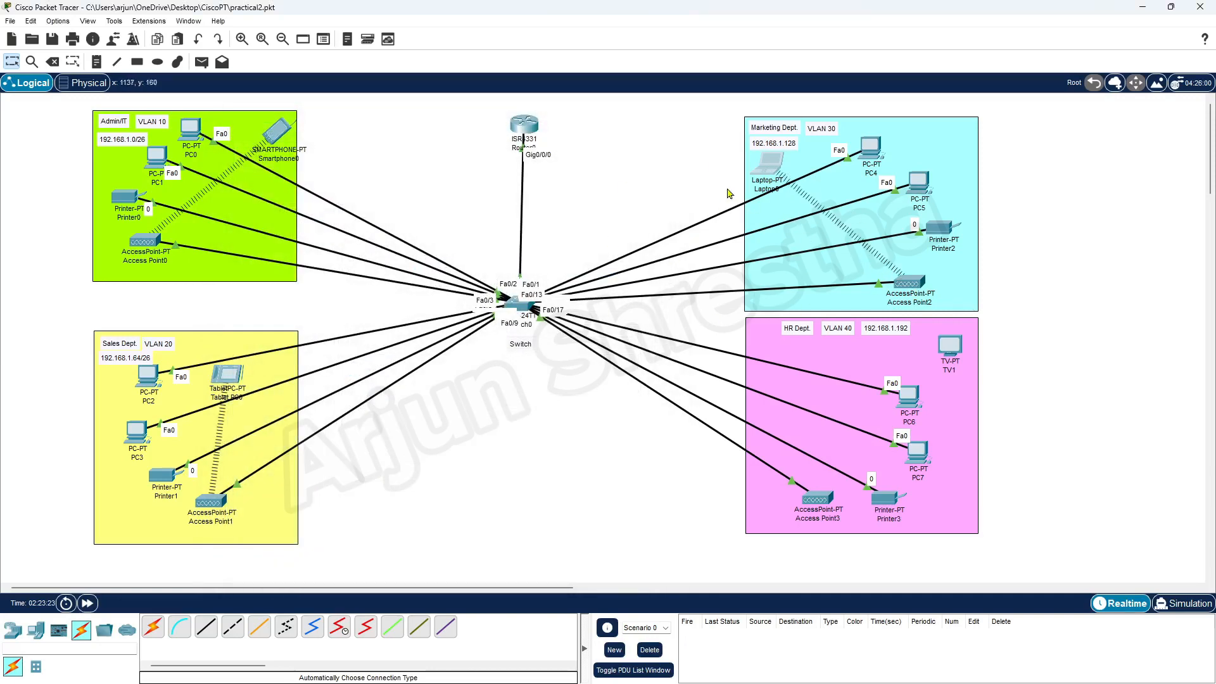
Review Laptop0's Global, Wireless0 and Bluetooth settings, confirming DHCP address 192.168.1.135.
left_click(766, 172)
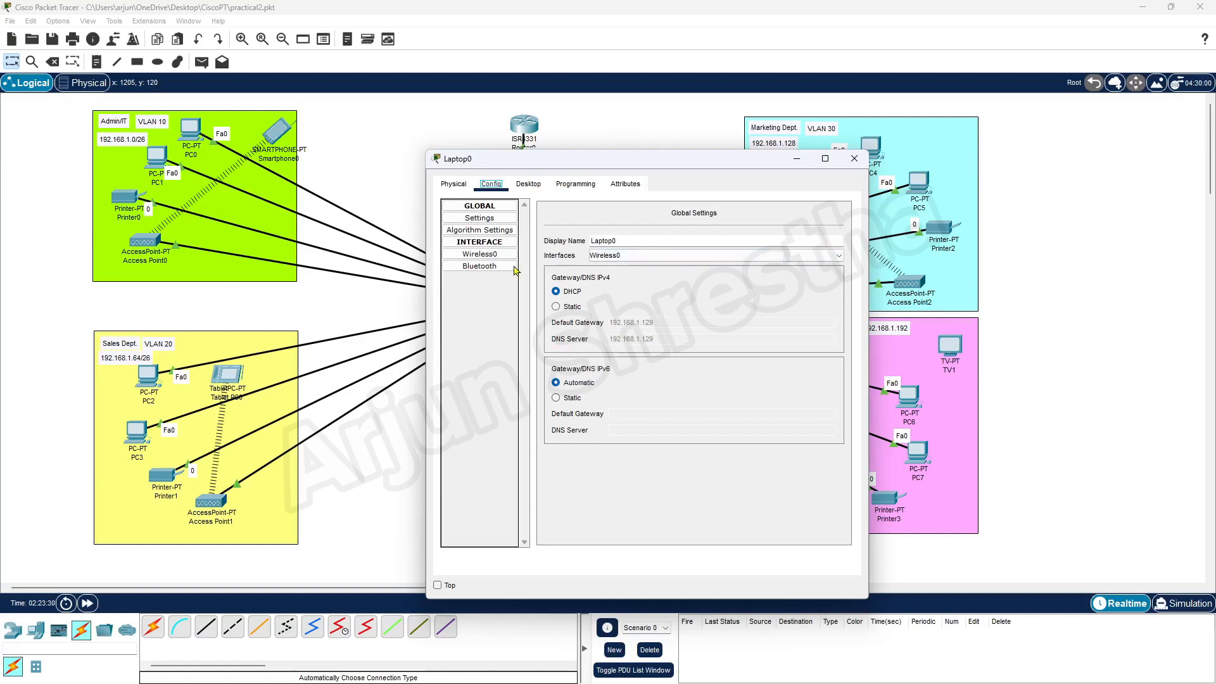
left_click(492, 220)
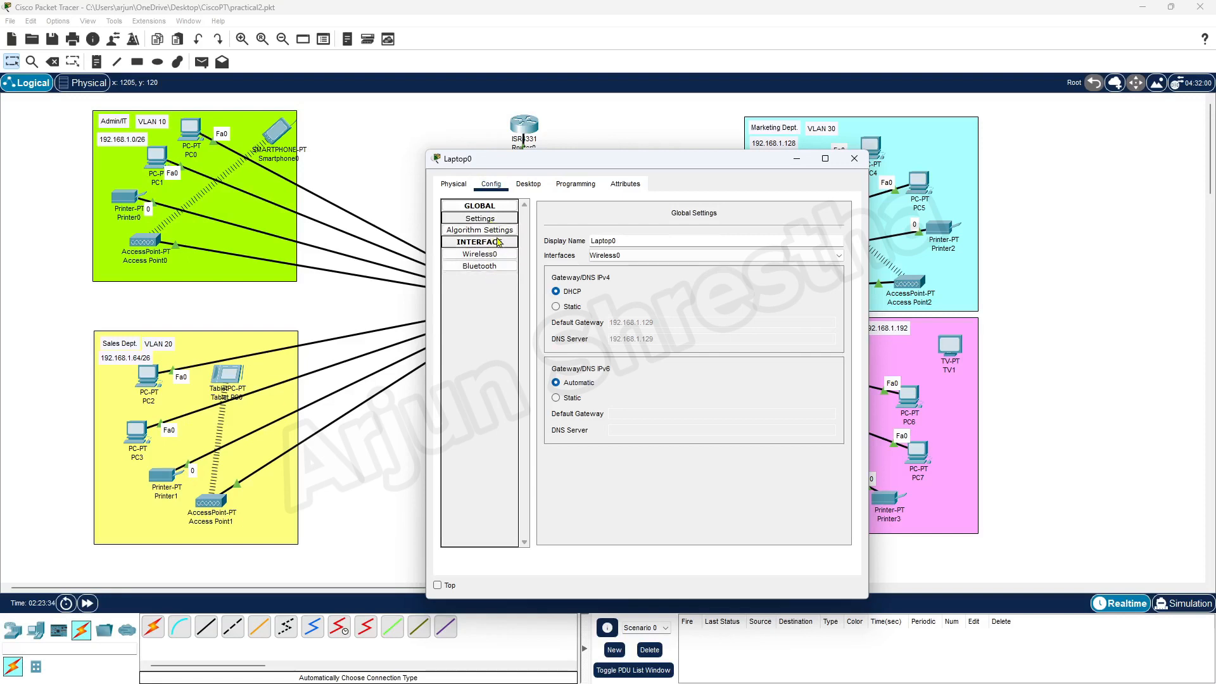
left_click(488, 230)
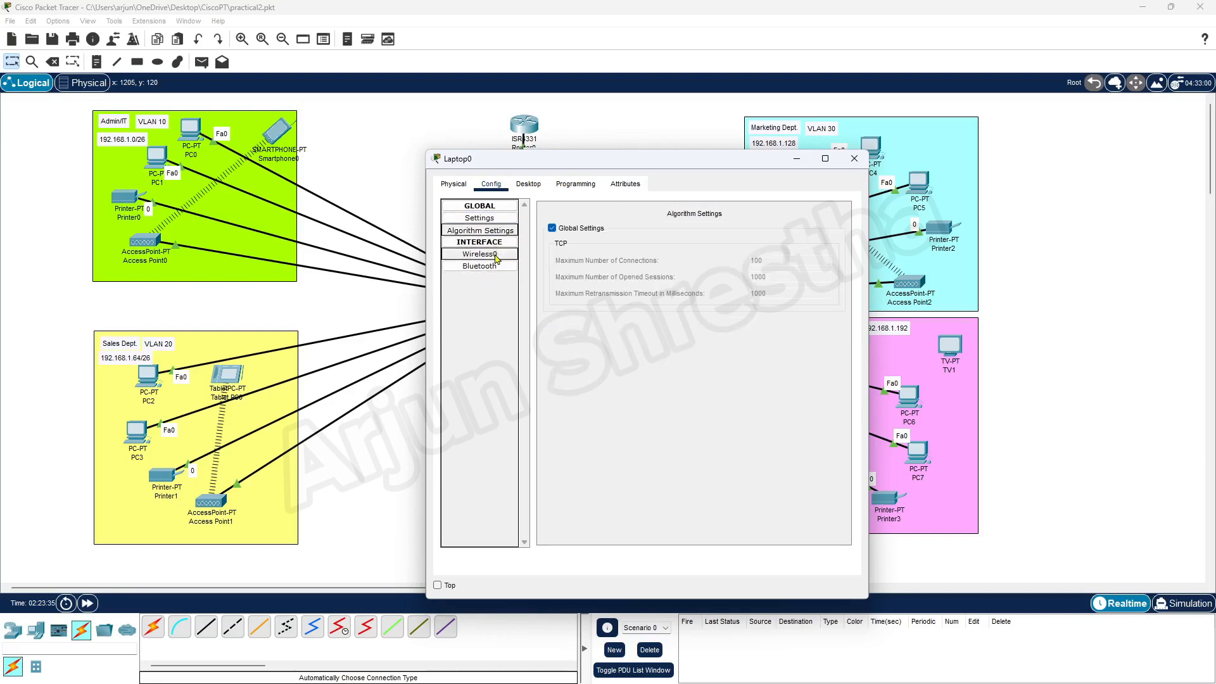
left_click(497, 256)
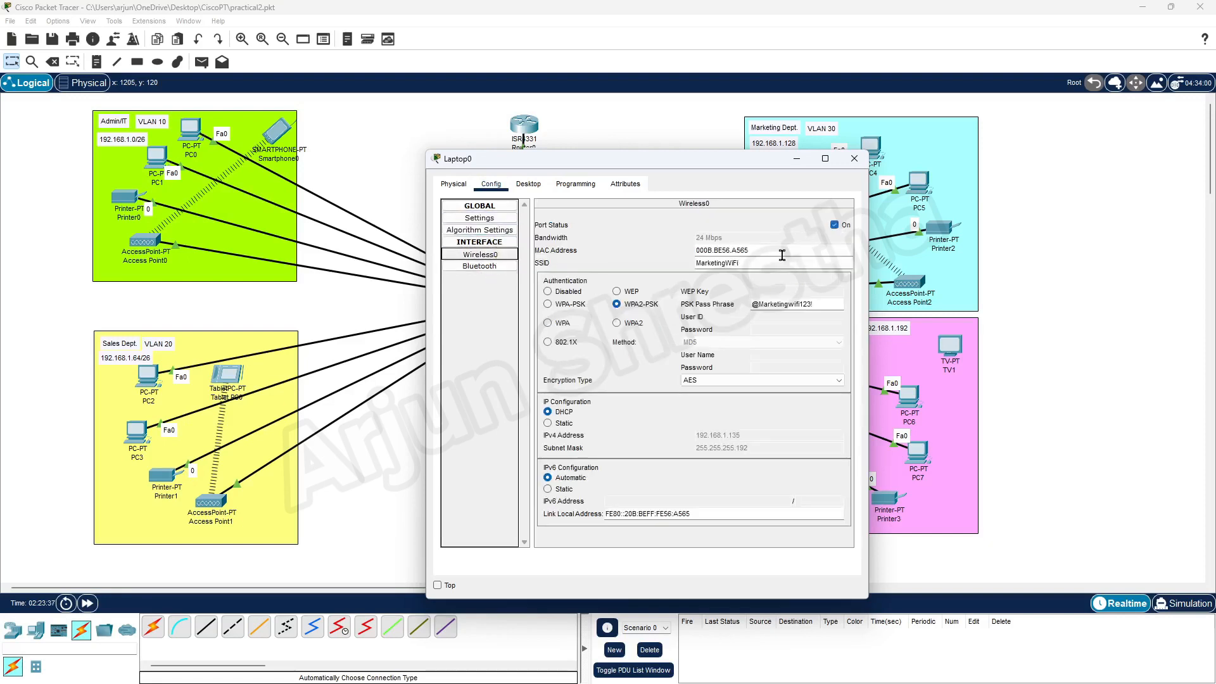
left_click(500, 266)
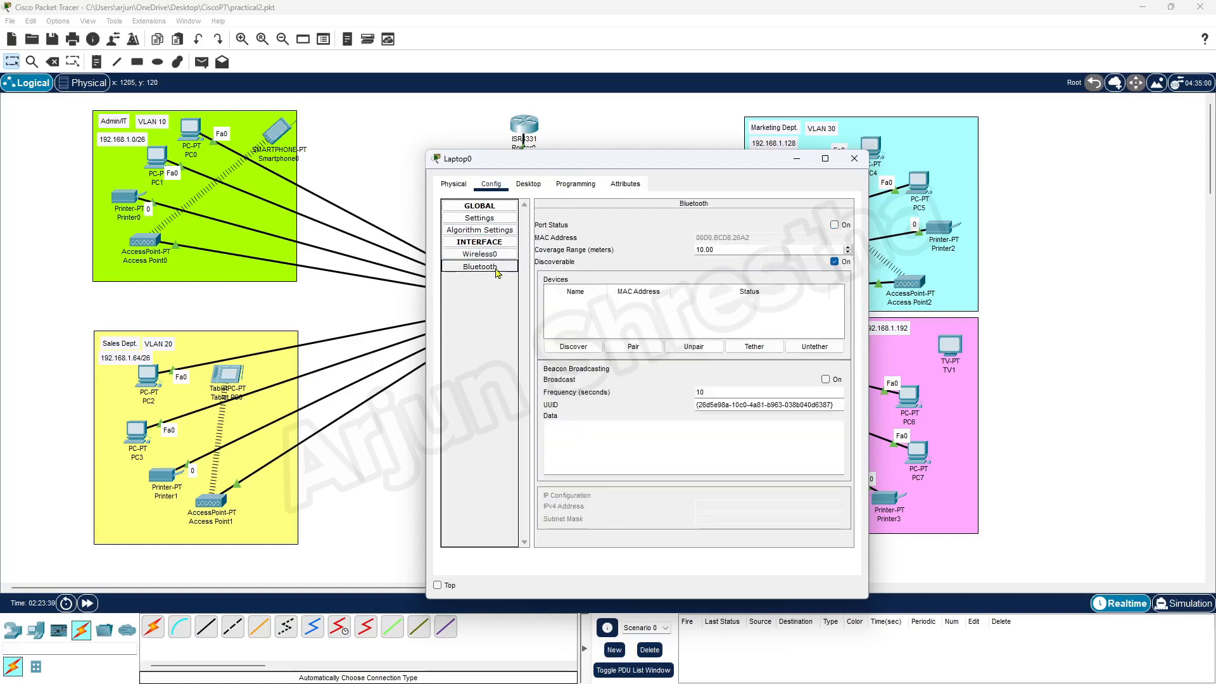
left_click(498, 218)
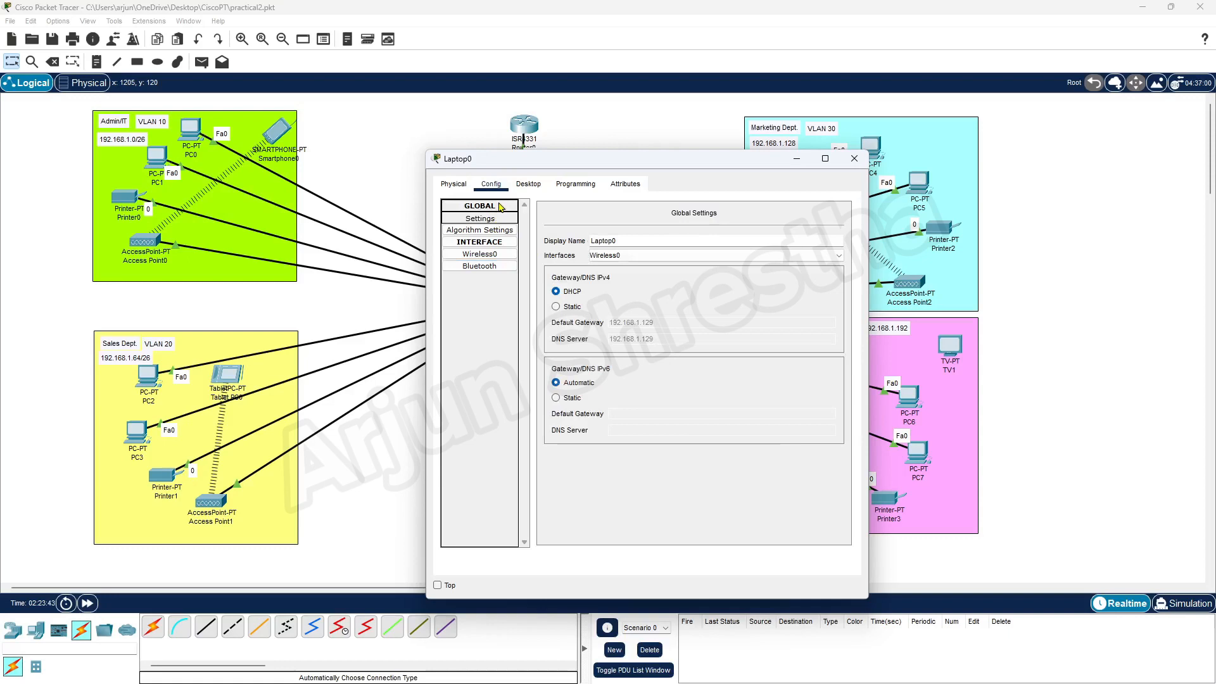
left_click_drag(678, 158, 502, 107)
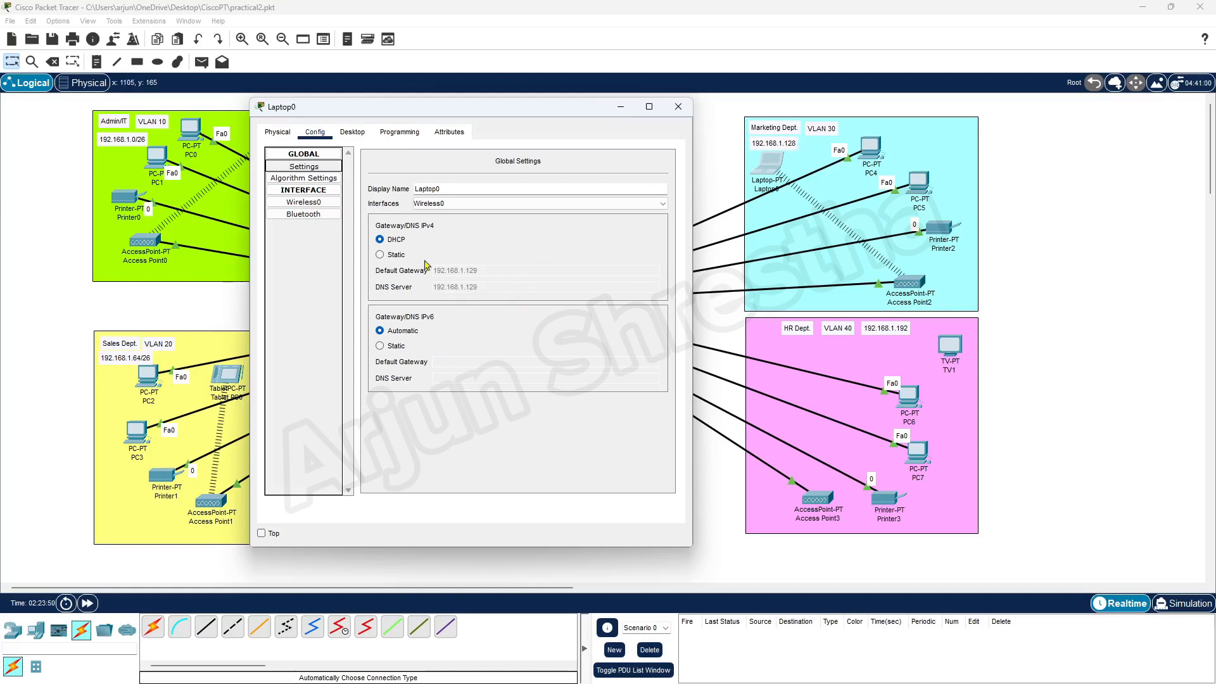
left_click(320, 203)
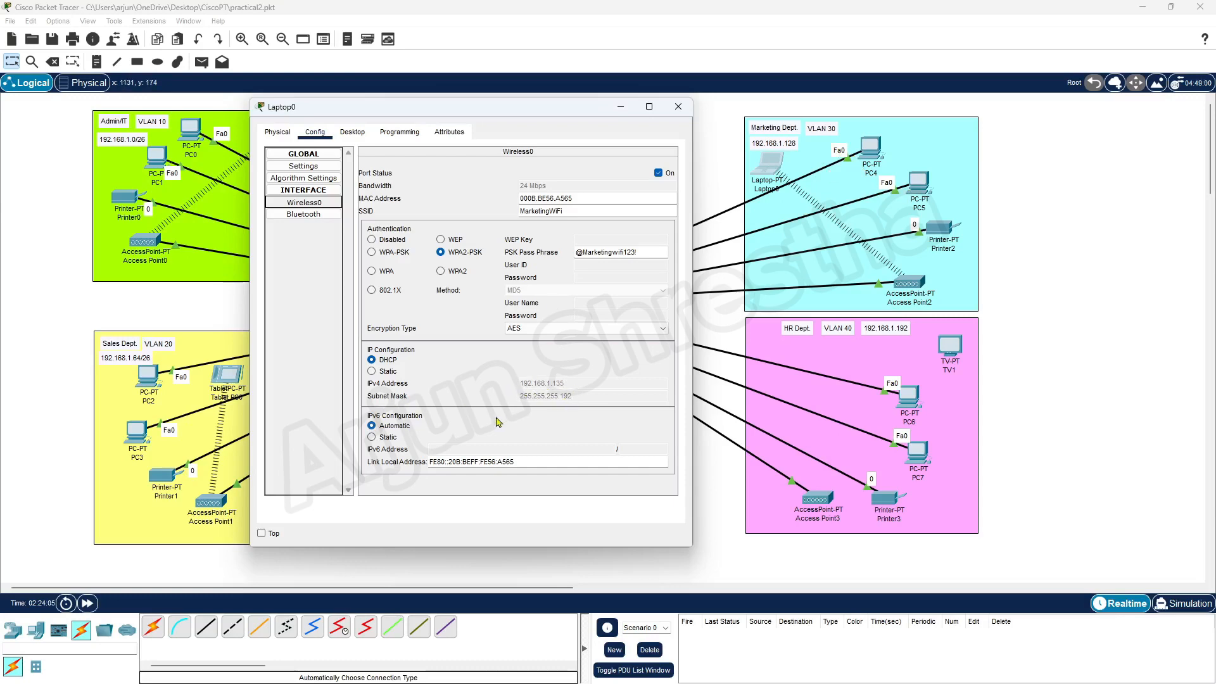
left_click(678, 106)
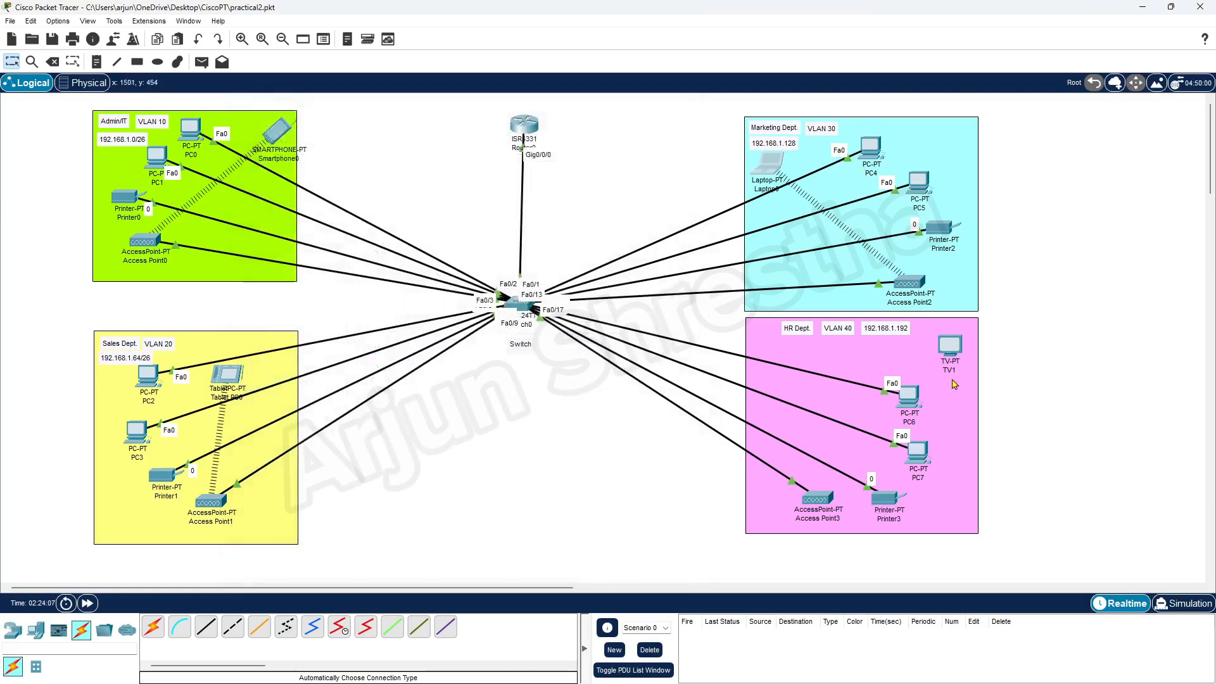
Delete TV1 from HR Dept and place a new Smart Phone in its spot.
left_click(950, 347)
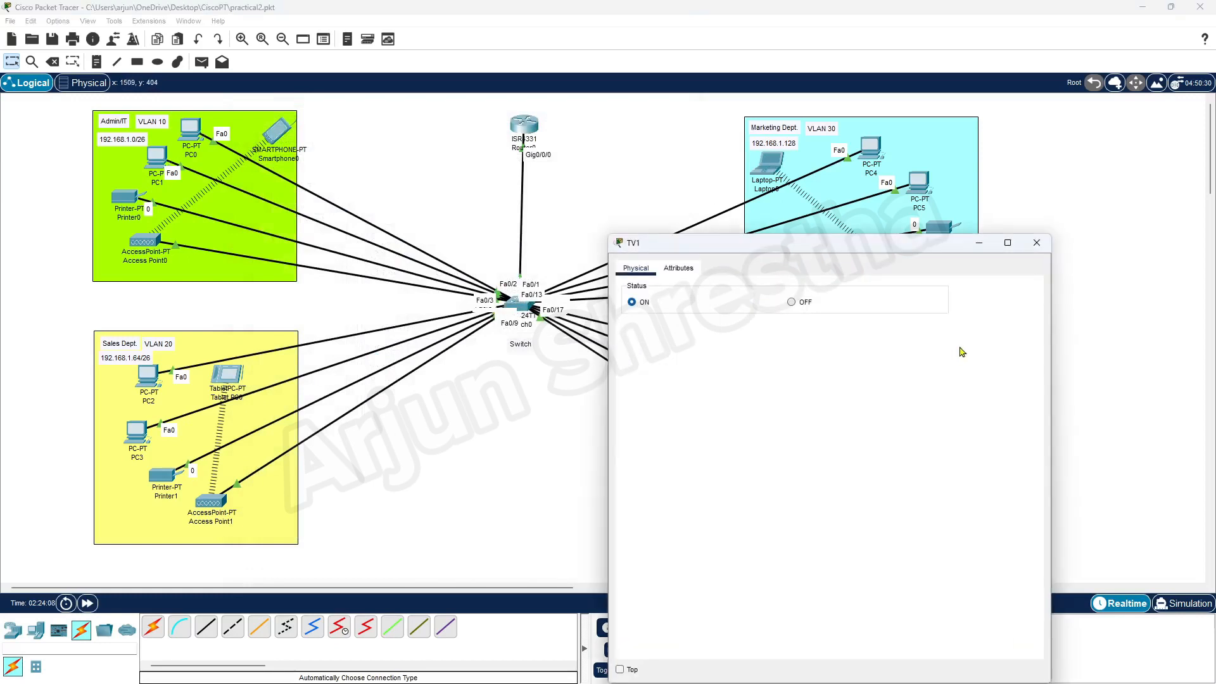
left_click(1037, 244)
key("Delete")
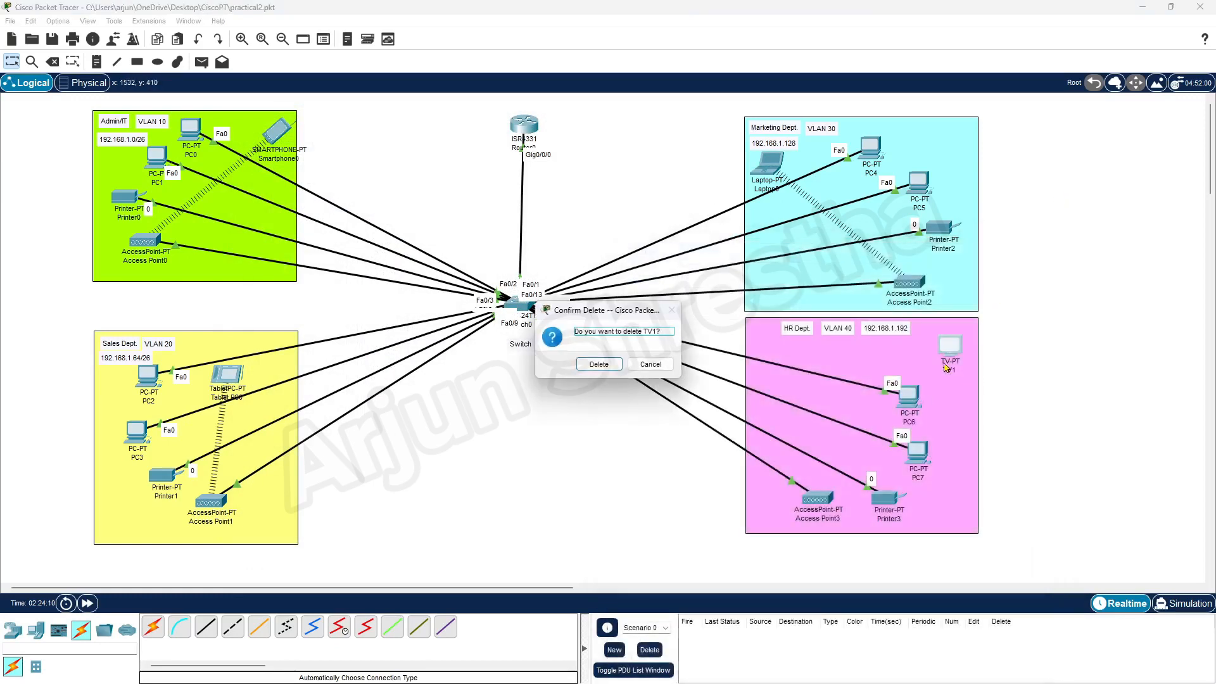
left_click(593, 368)
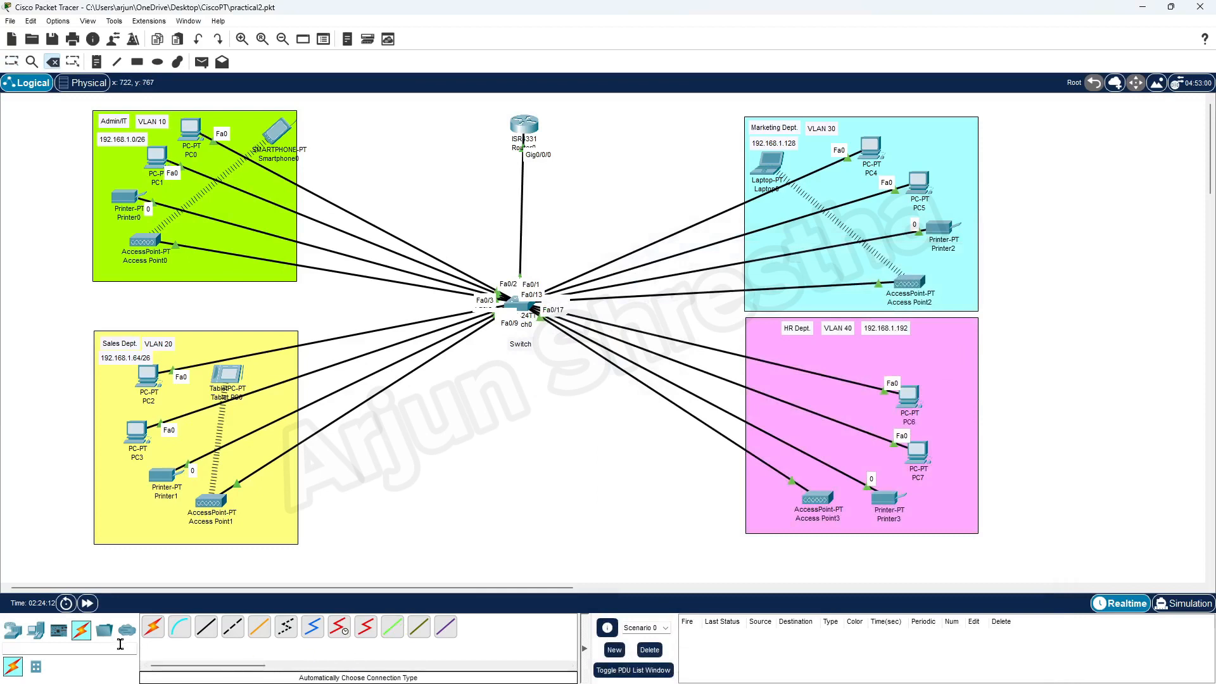
left_click(36, 630)
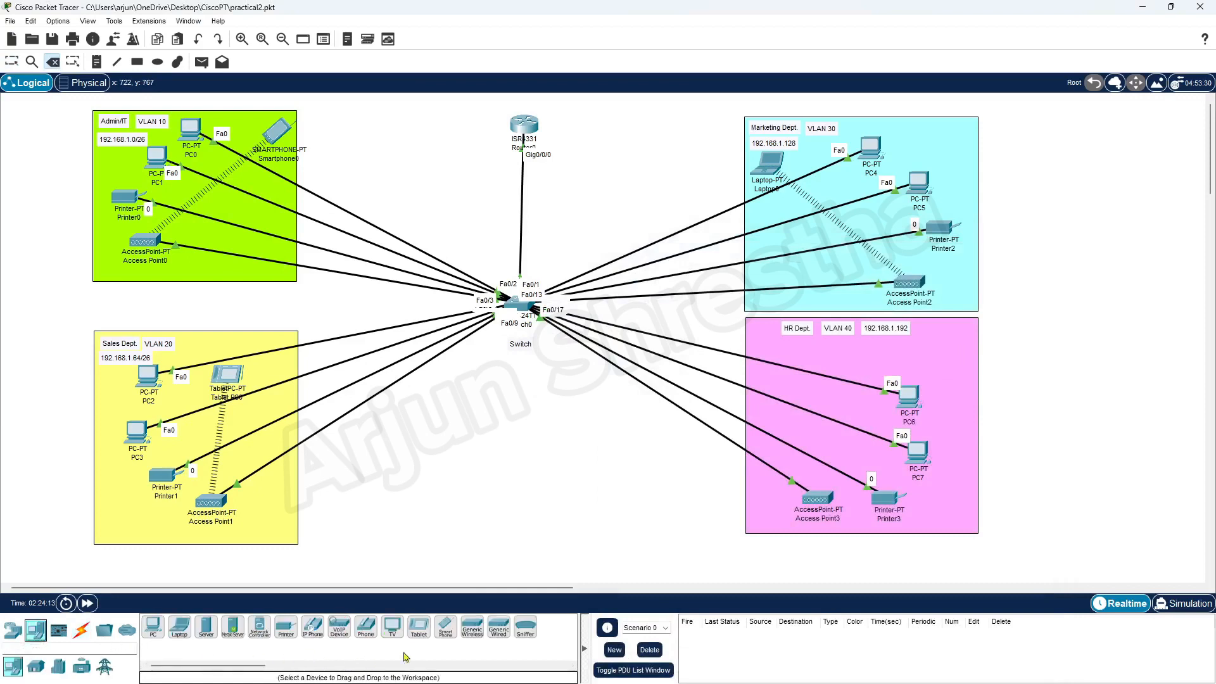
left_click(446, 629)
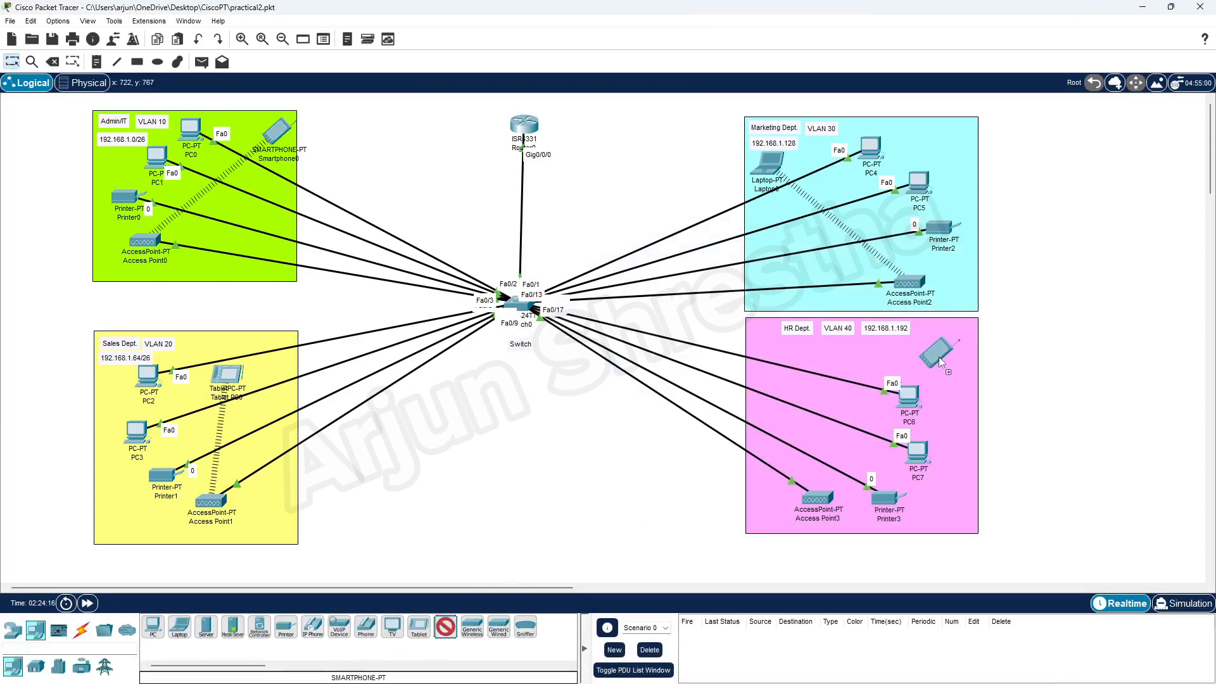
left_click(943, 346)
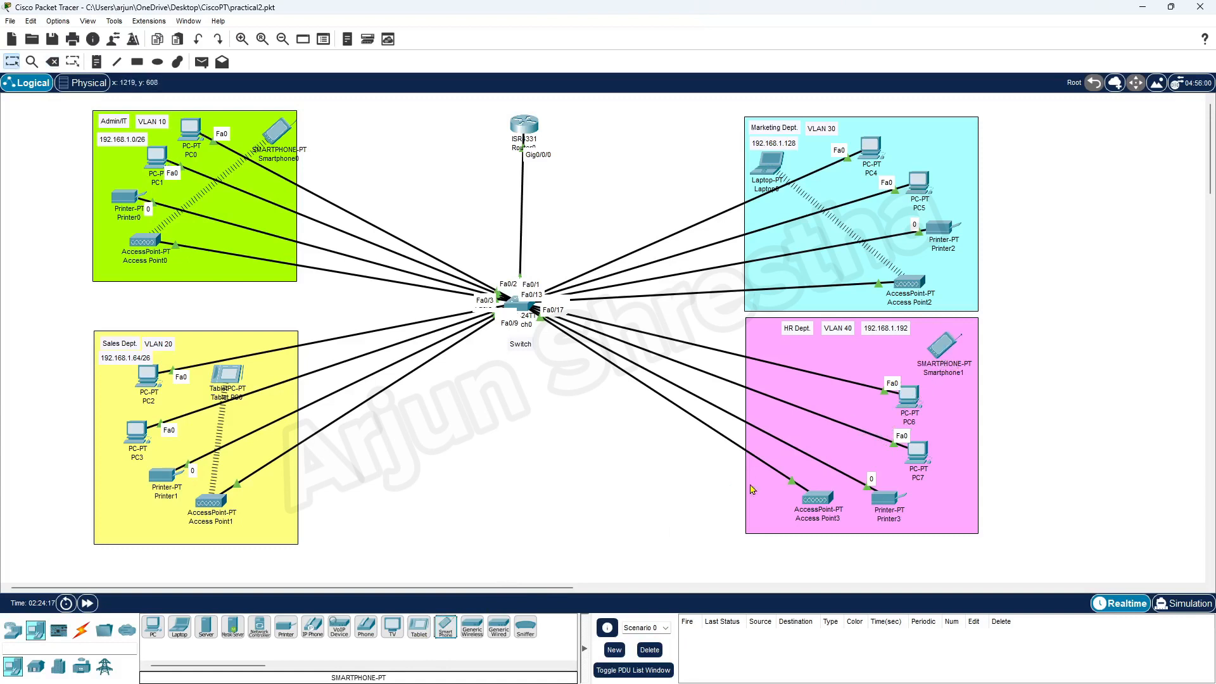
Show Access Point3's Port 1 wireless settings and select the HRWifi SSID.
left_click(822, 500)
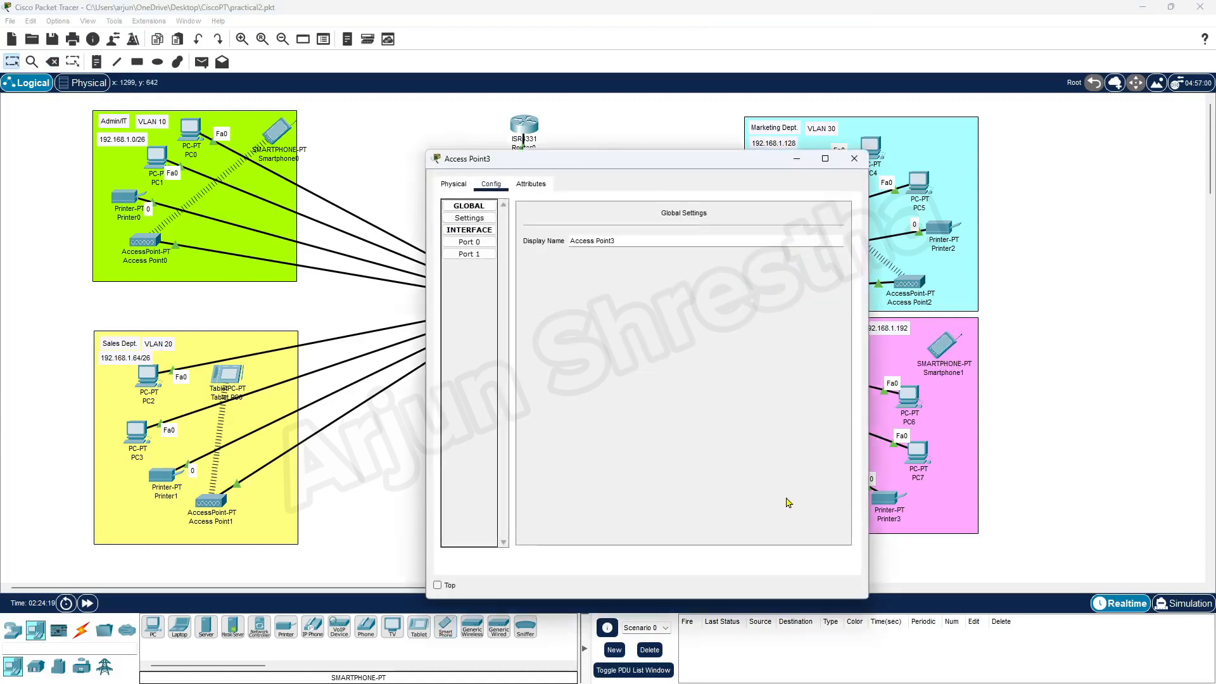
left_click(483, 254)
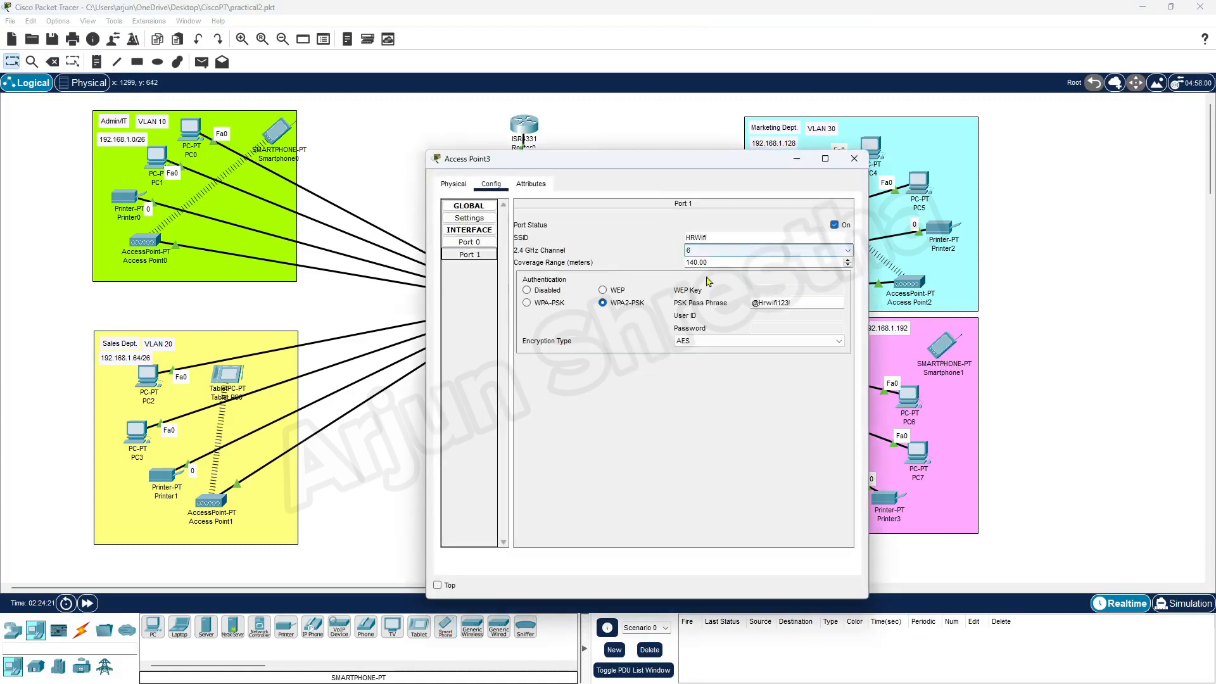
left_click_drag(729, 238, 635, 241)
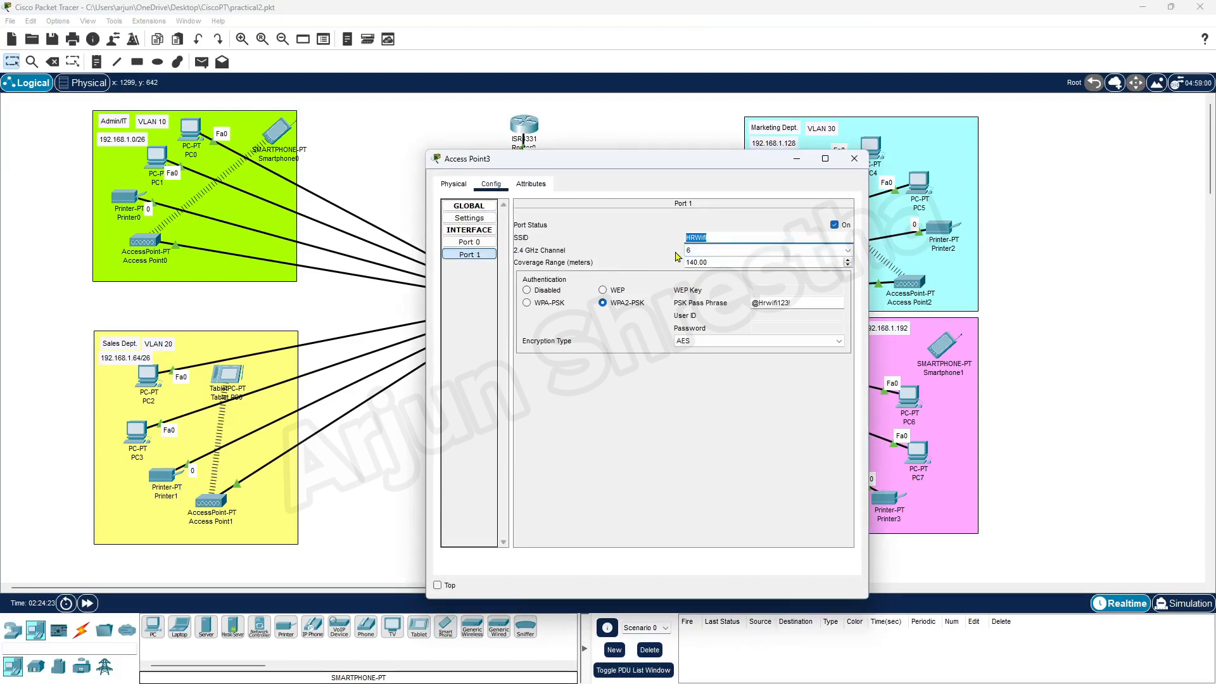
Open Smartphone1's Config settings, keeping its gateway on DHCP.
left_click(854, 158)
left_click(943, 359)
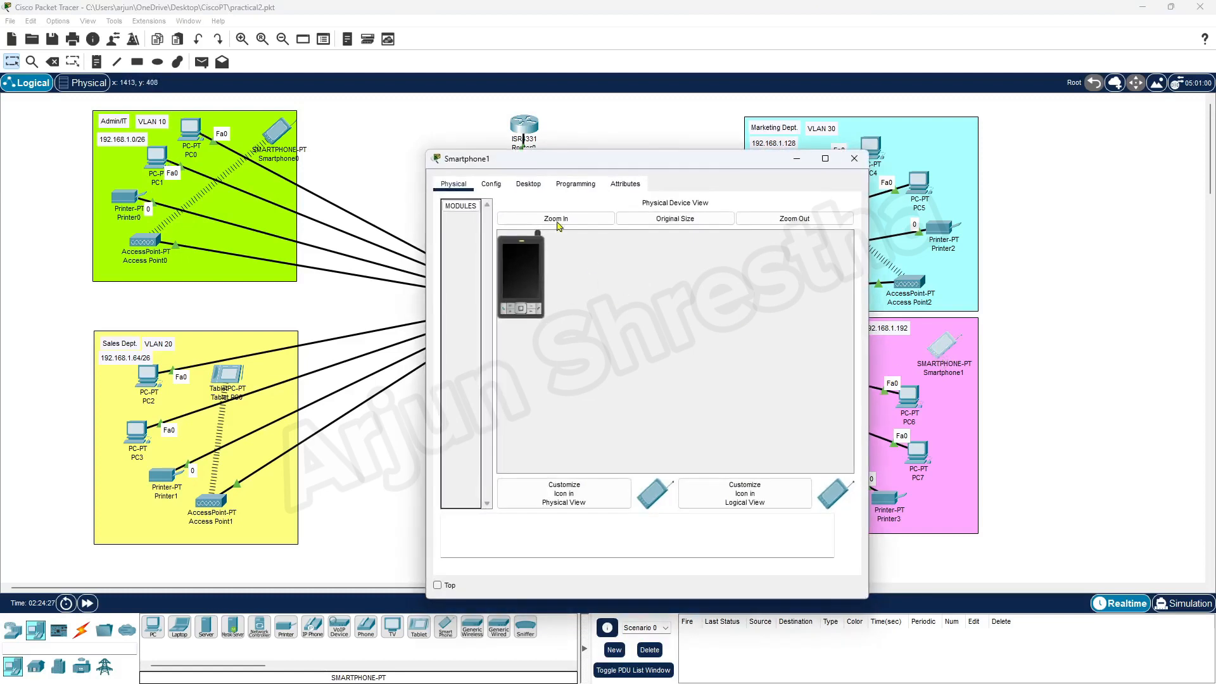
left_click(491, 185)
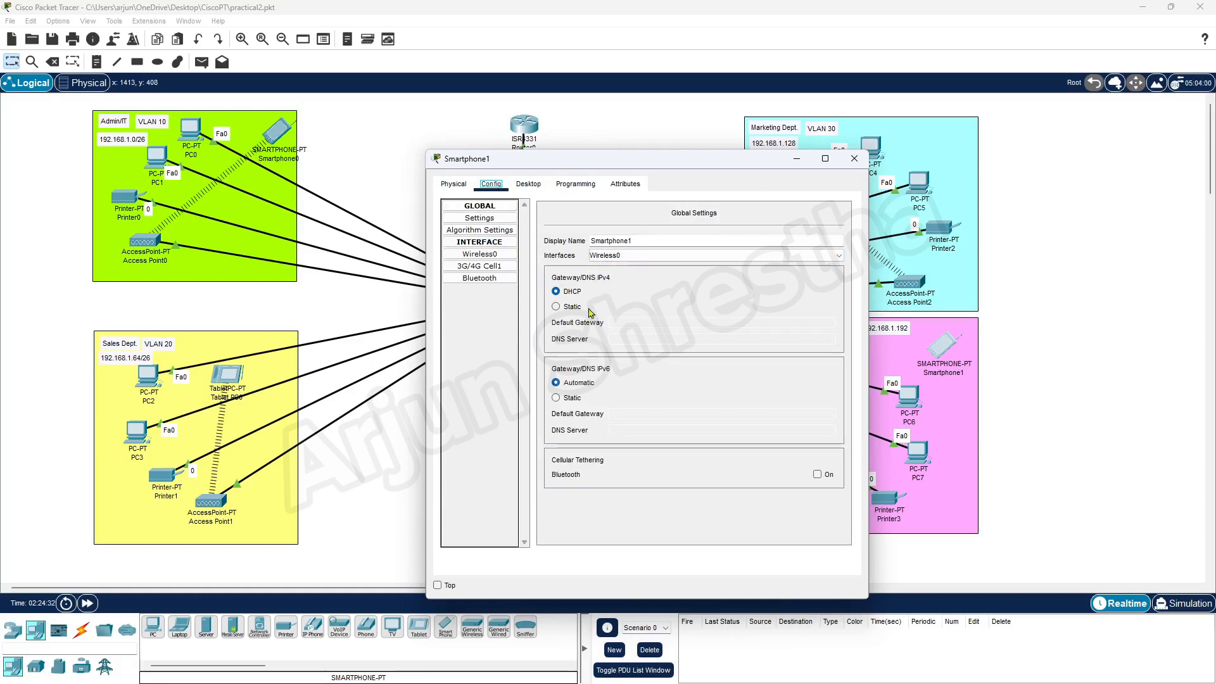
left_click(558, 306)
left_click(556, 292)
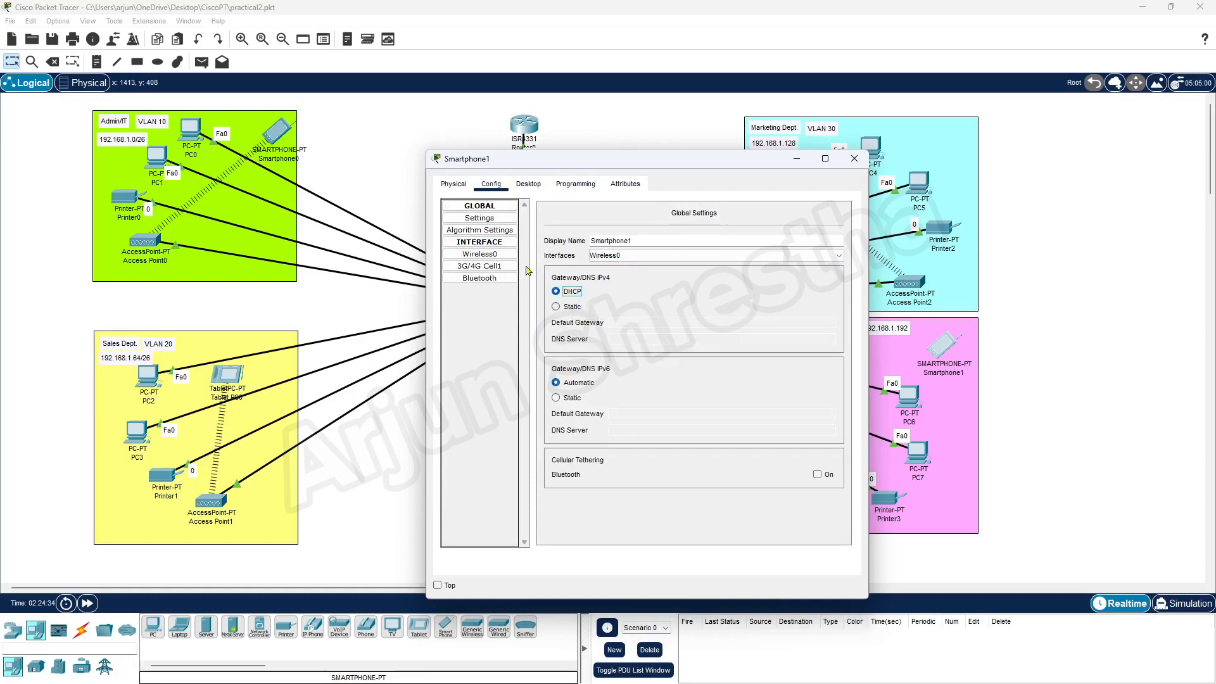
Set Smartphone1's Wireless0 SSID to HRWifi with WPA2-PSK and the network passphrase.
left_click(493, 255)
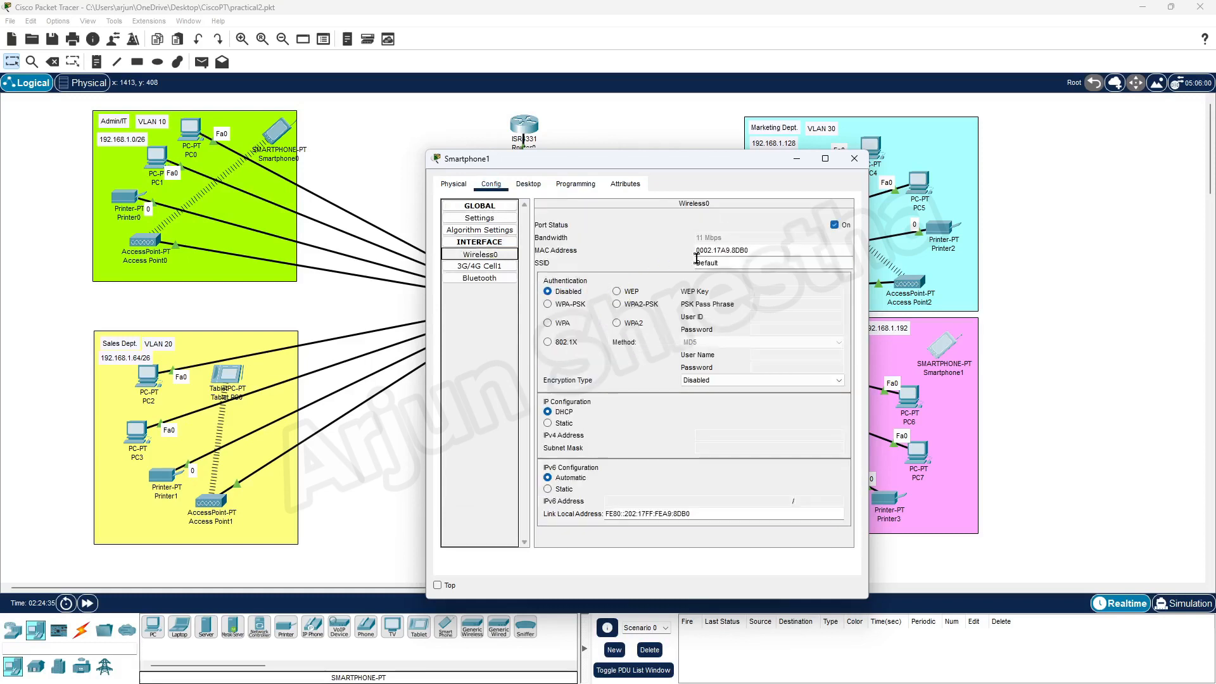
double_click(696, 261)
type("HRWifi")
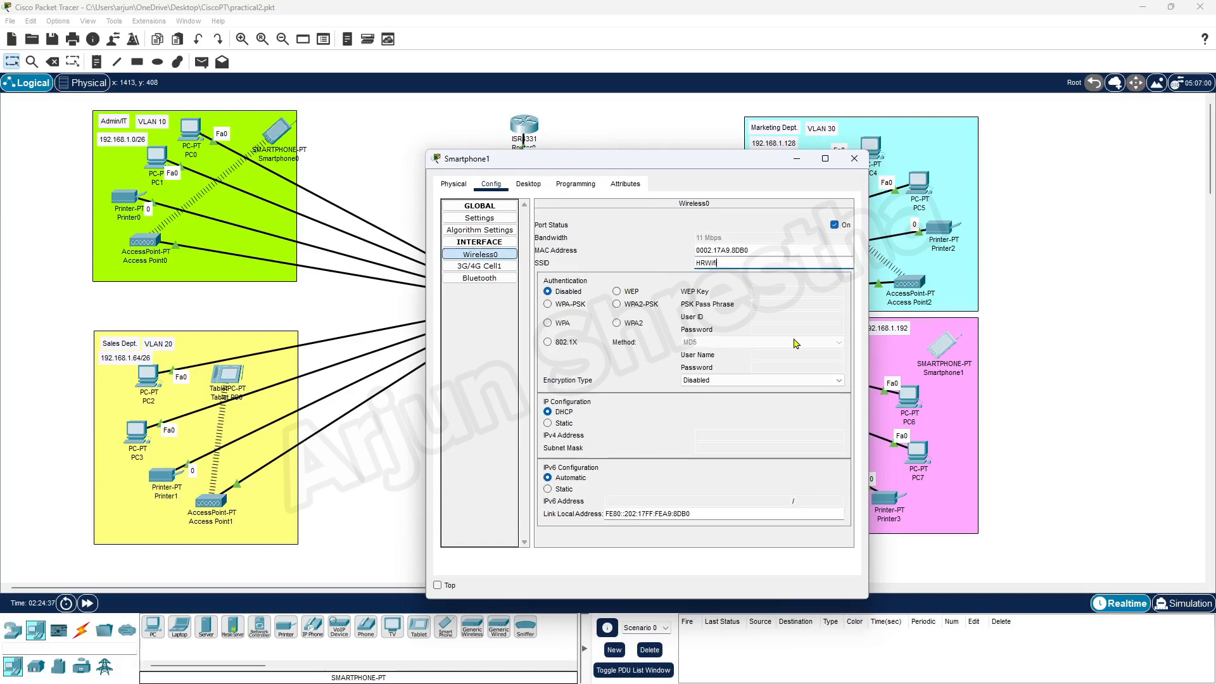
left_click(617, 304)
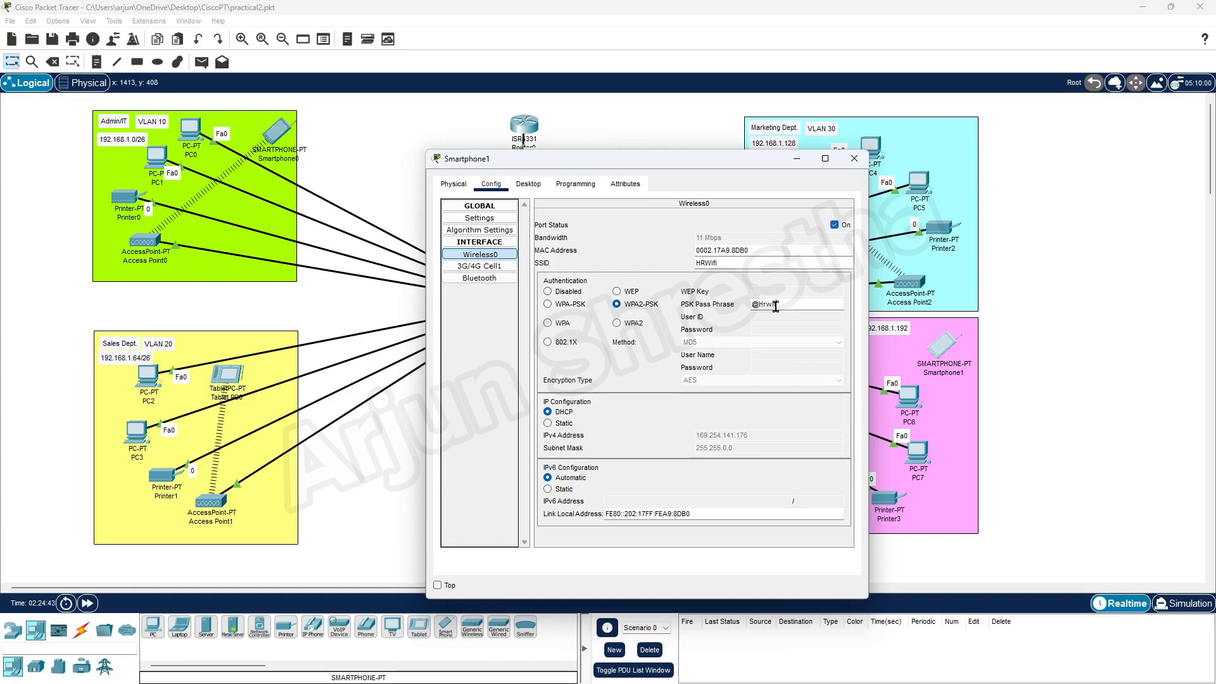
left_click_drag(741, 165, 632, 151)
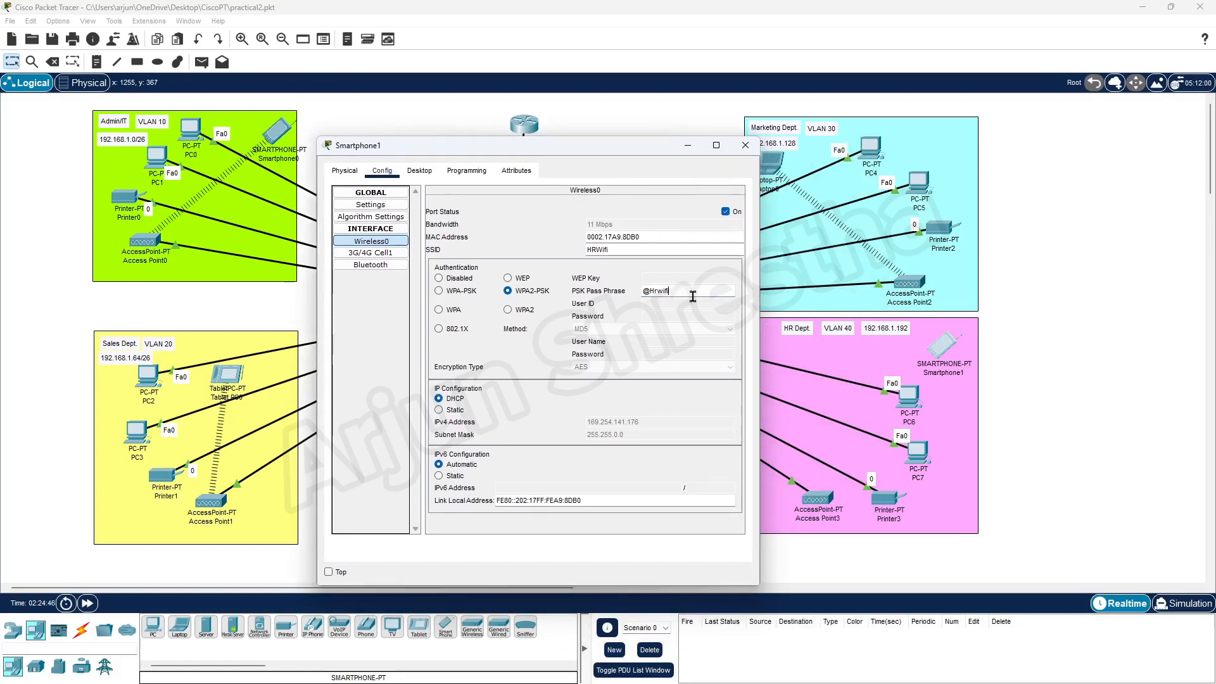
type("123!")
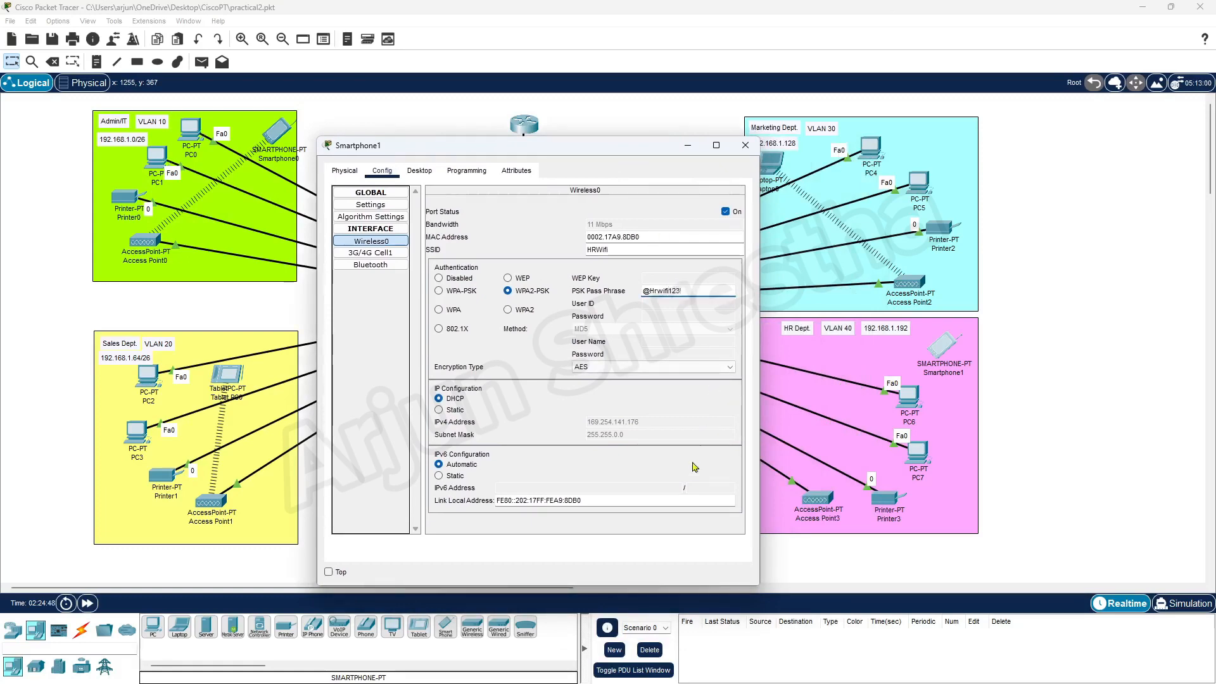
left_click(746, 149)
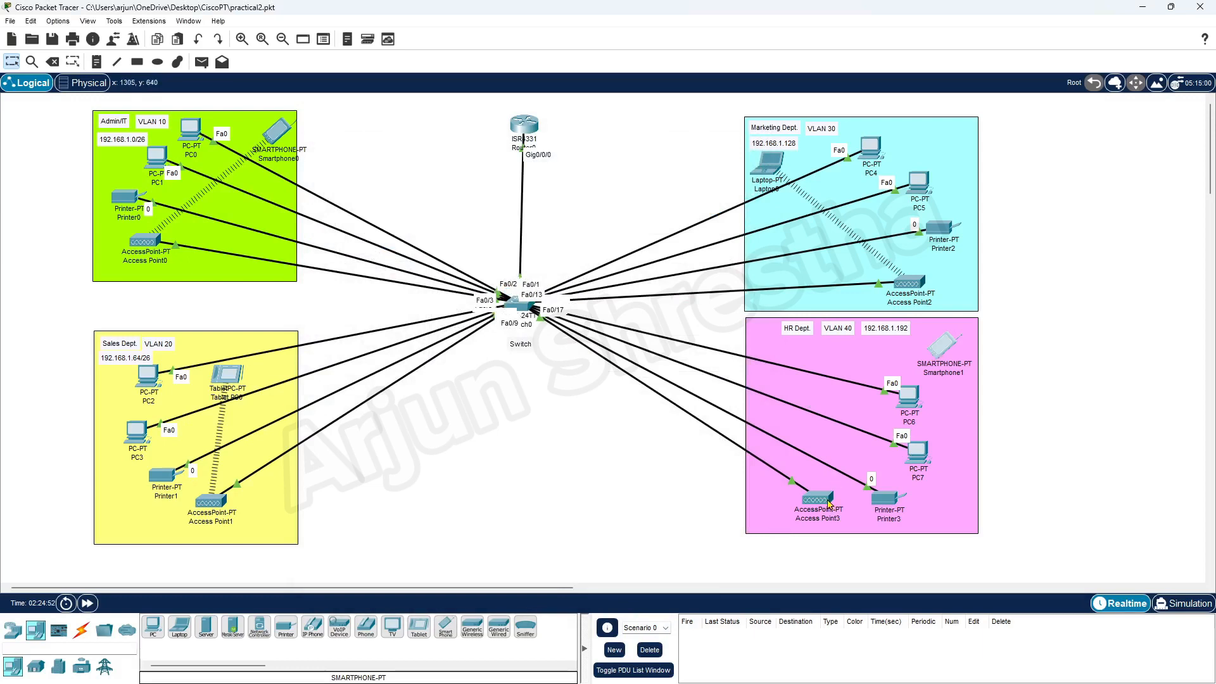
Move Smartphone1 into HR Dept and verify its wireless link and 192.168.1.197 address.
mouse_move(829, 504)
left_click_drag(946, 351, 755, 345)
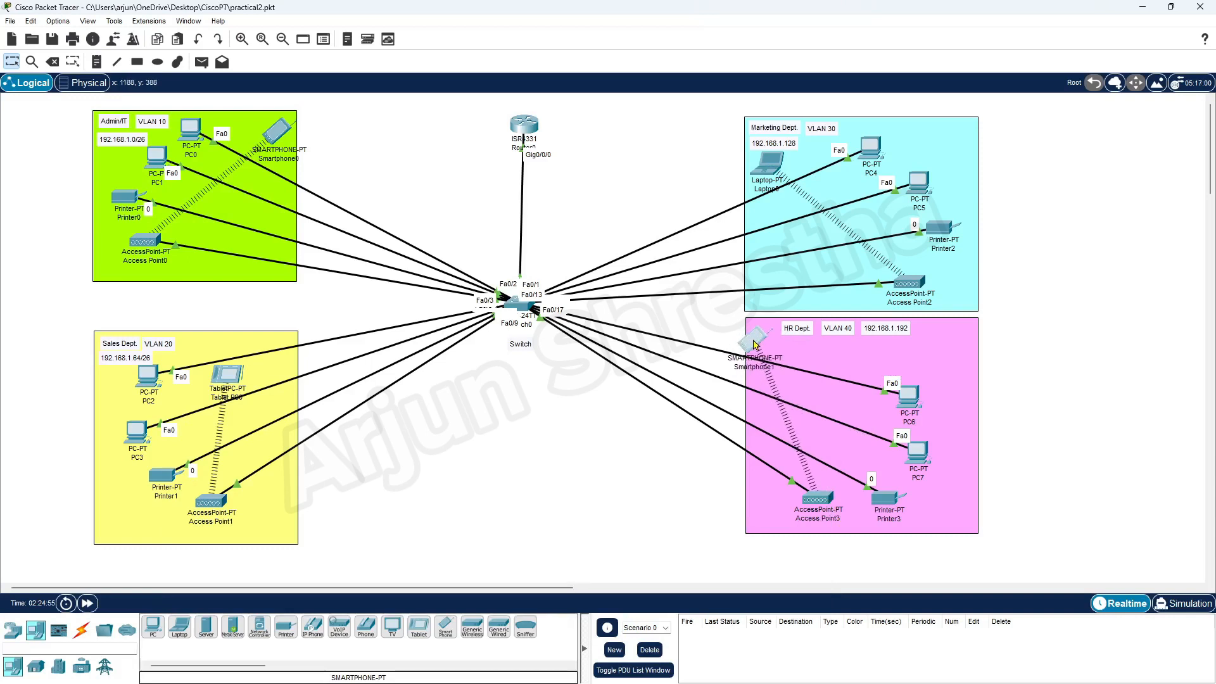
left_click(758, 344)
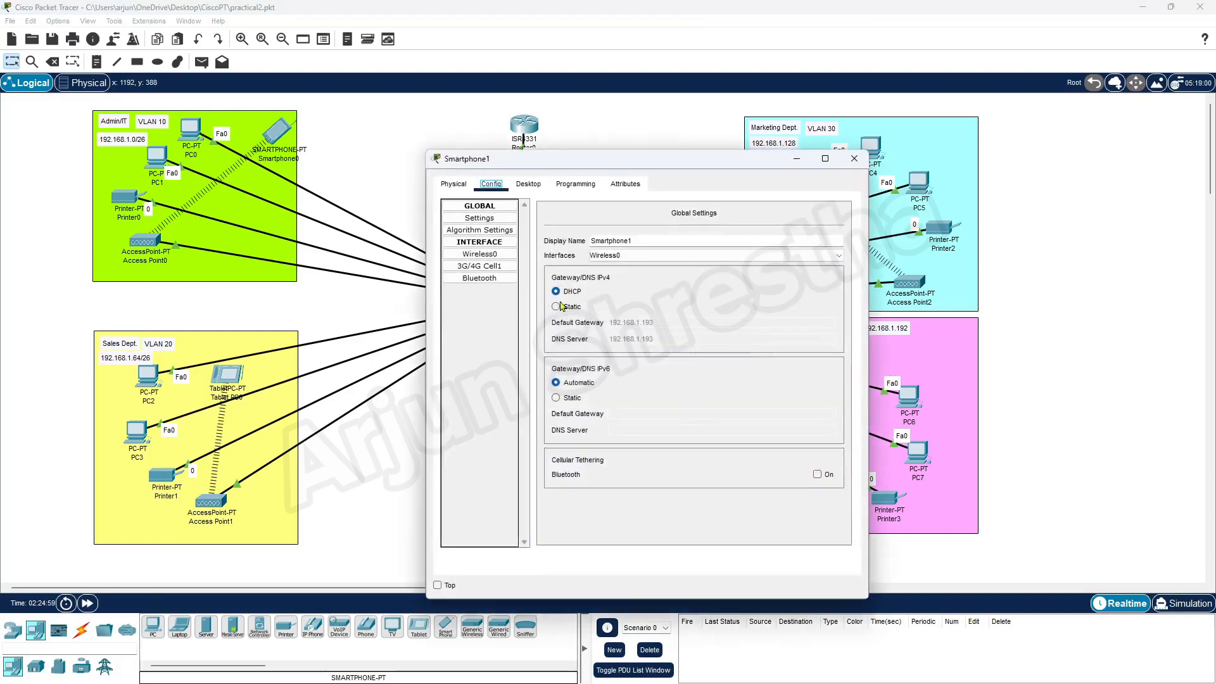
left_click(501, 256)
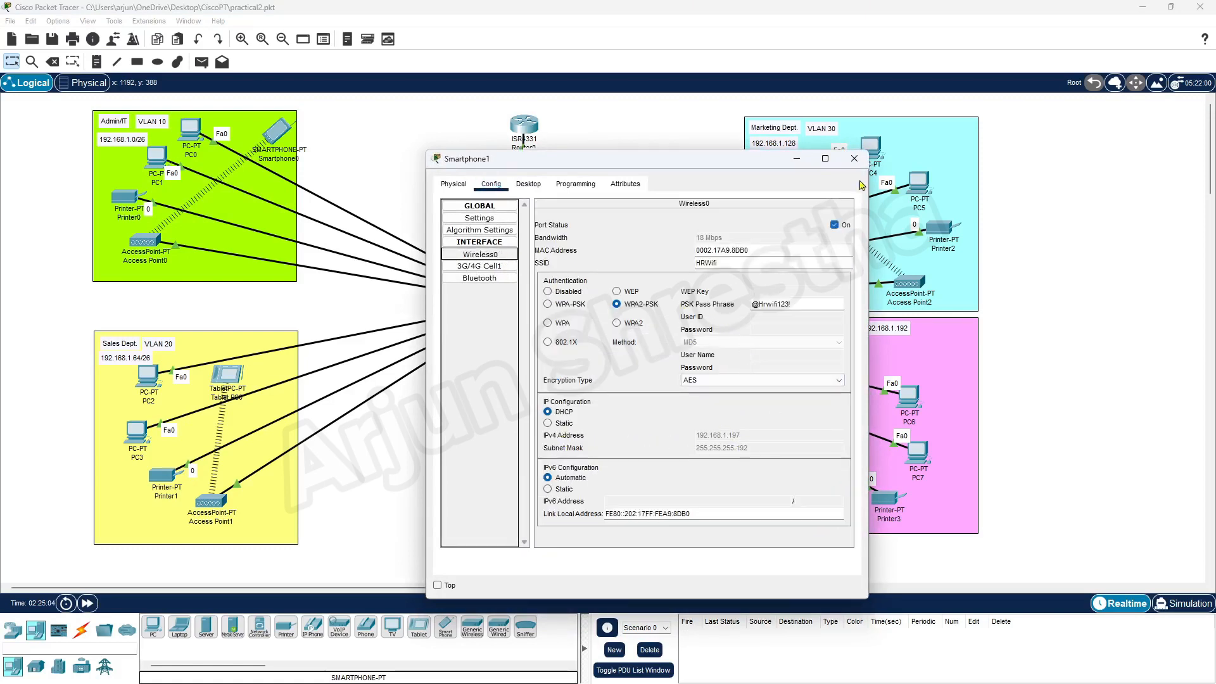
left_click(853, 158)
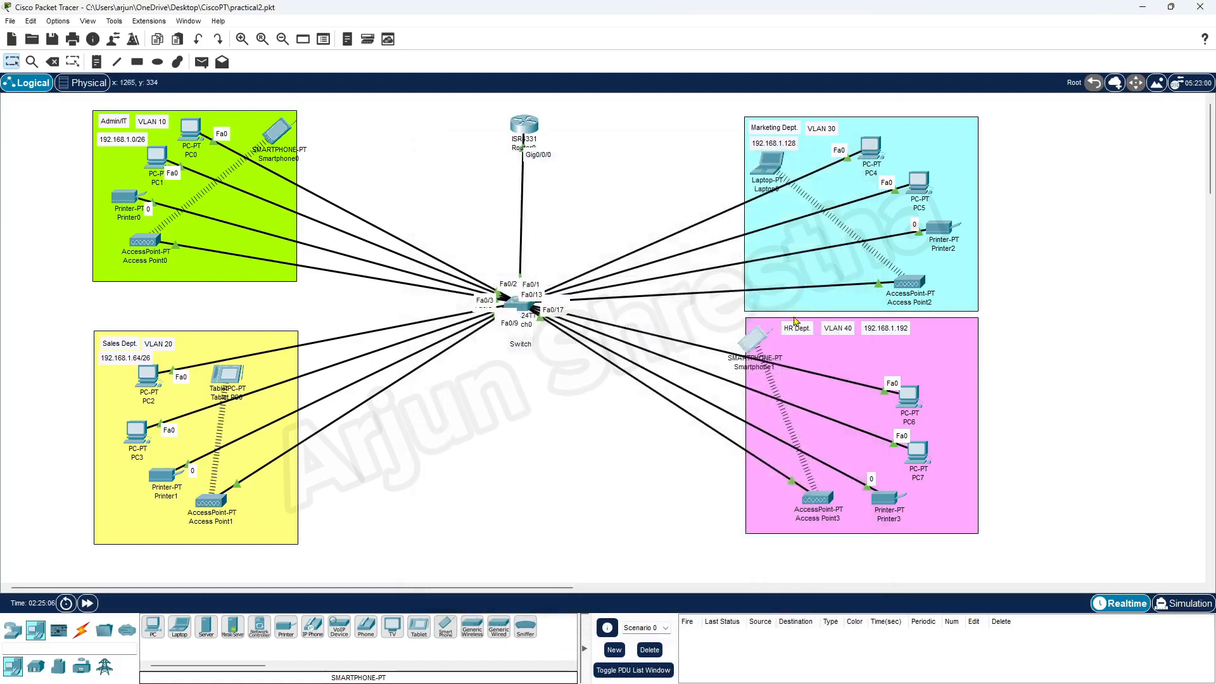
left_click_drag(761, 350, 801, 362)
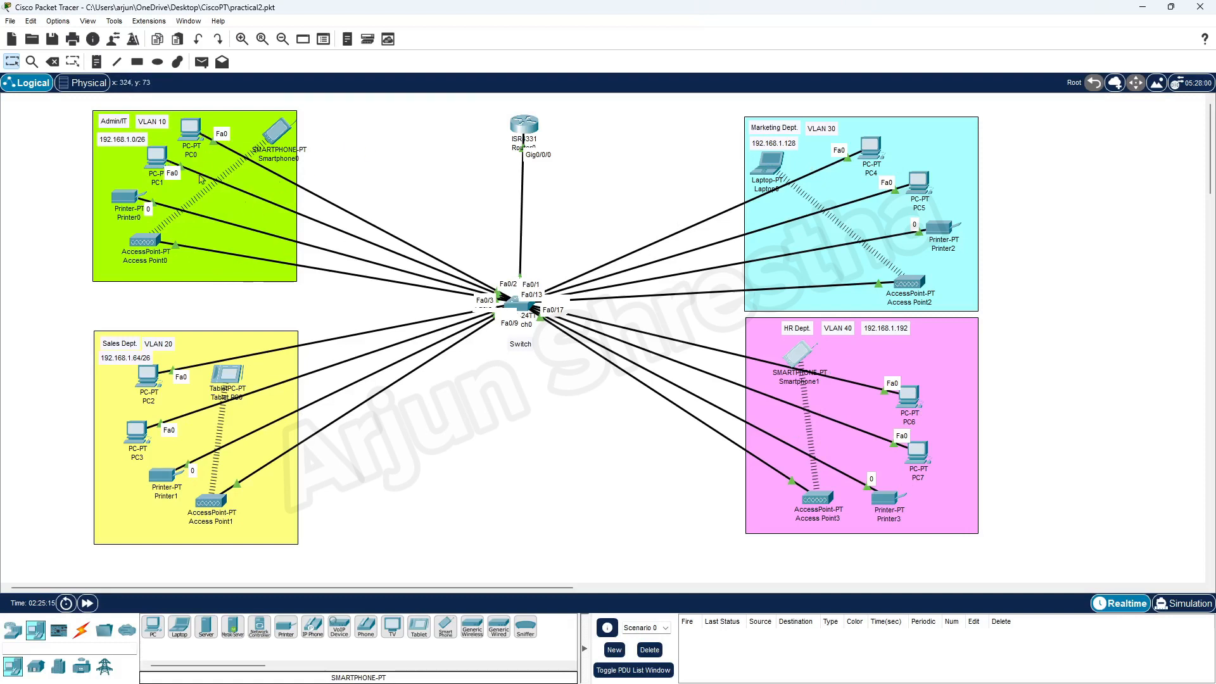
Nudge the Smartphone0 icon slightly up-left within the Admin/IT box.
left_click_drag(287, 142, 271, 137)
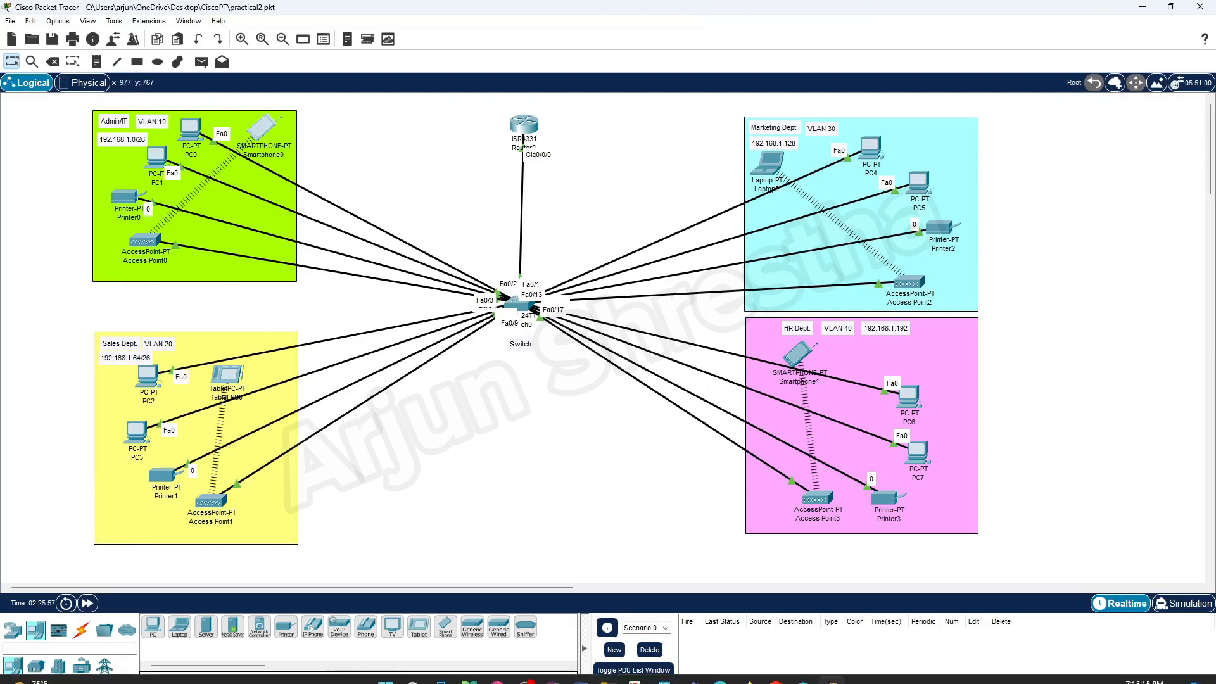
left_click(583, 679)
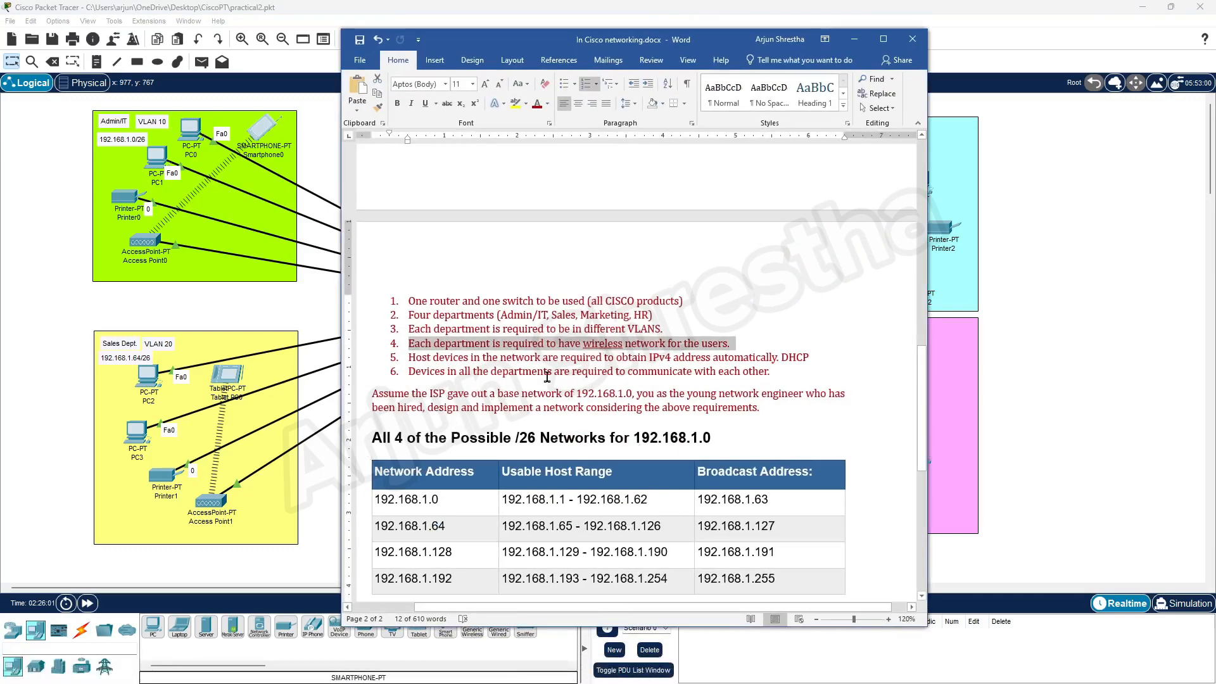
left_click(855, 40)
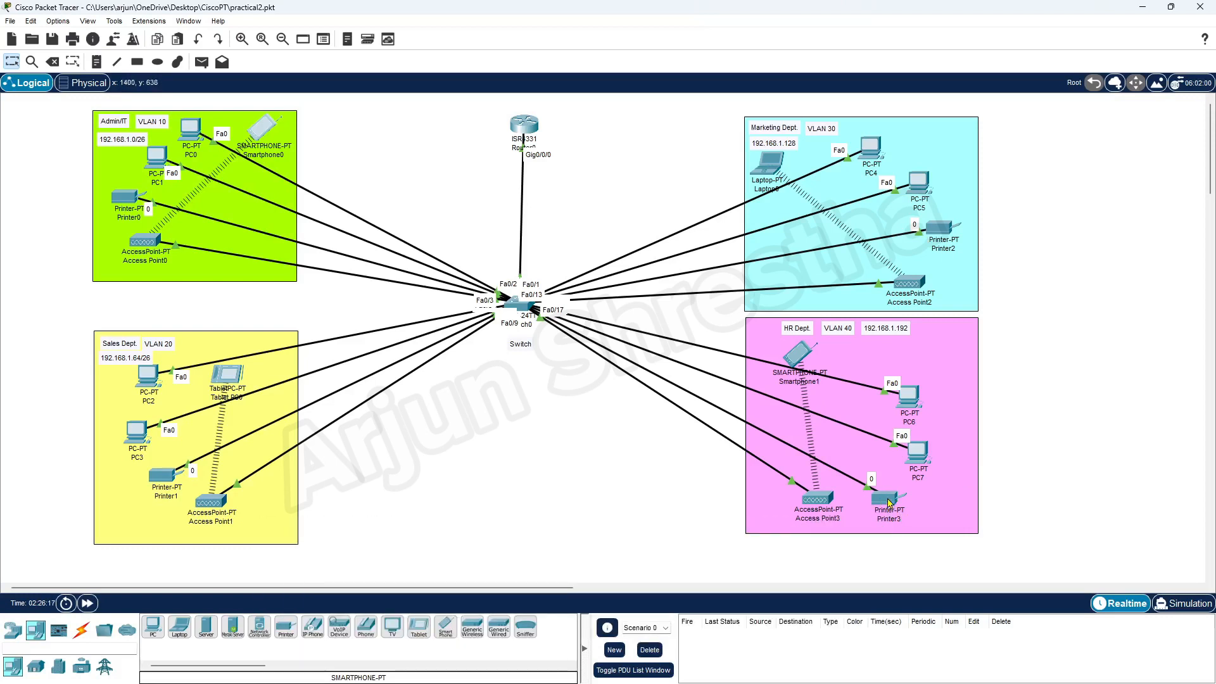
Bring up the Command Prompt on PC0 in Admin/IT.
mouse_move(889, 504)
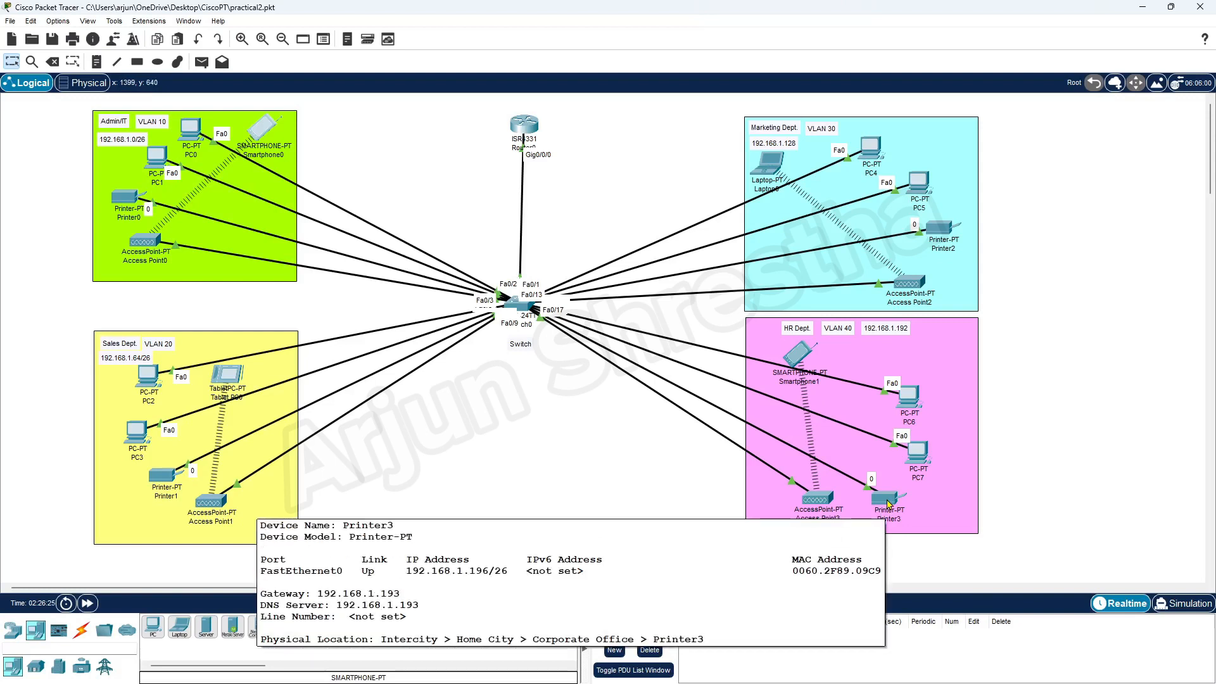
left_click(190, 130)
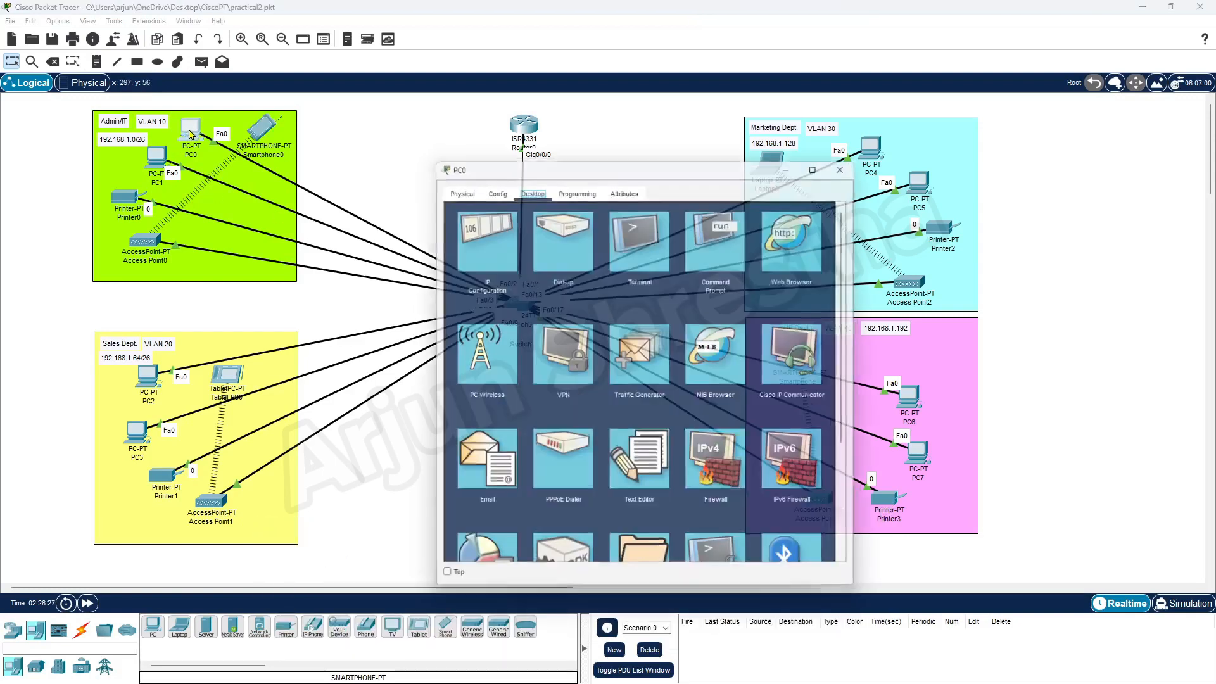
left_click_drag(535, 166, 313, 145)
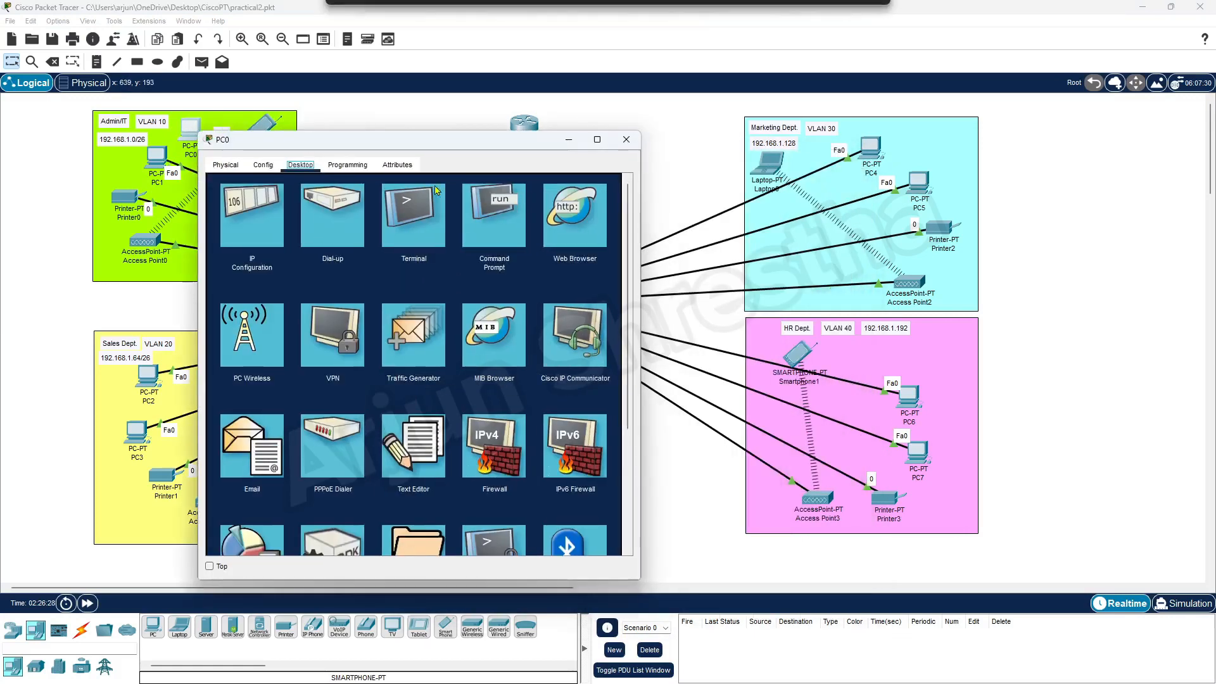
left_click(487, 210)
Ping Printer3 at 192.168.1.196 twice, getting 4/4 replies, then close PC0.
type("p")
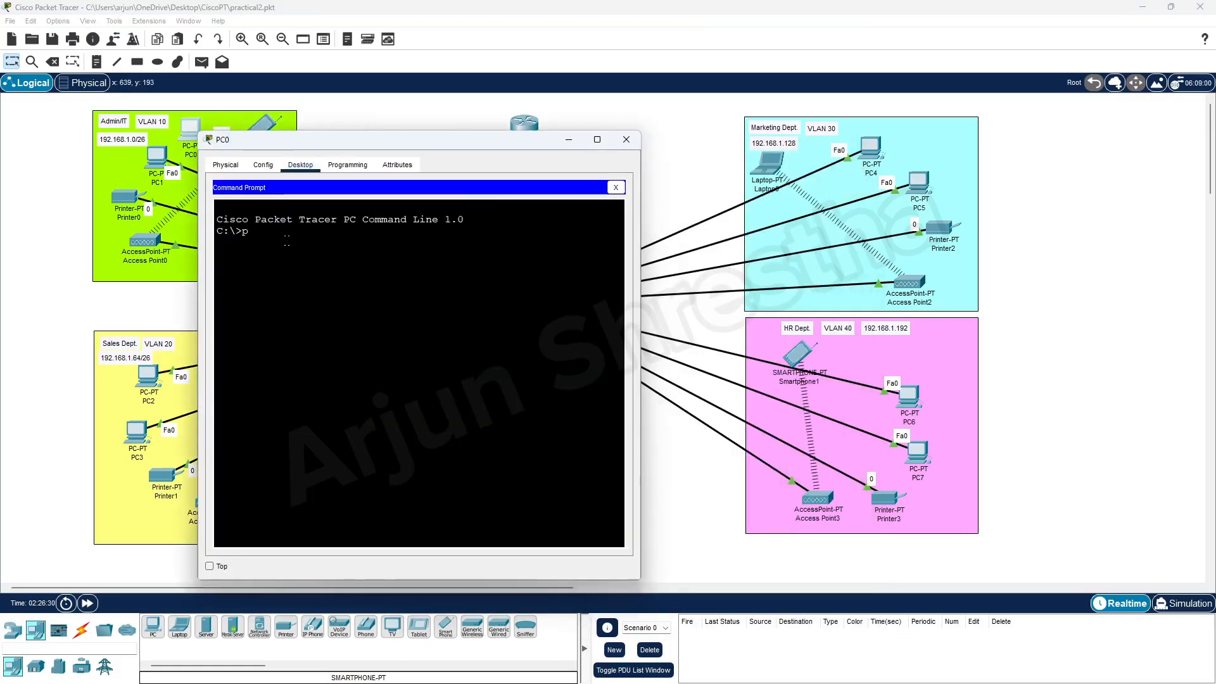
type("int")
key("BackSpace")
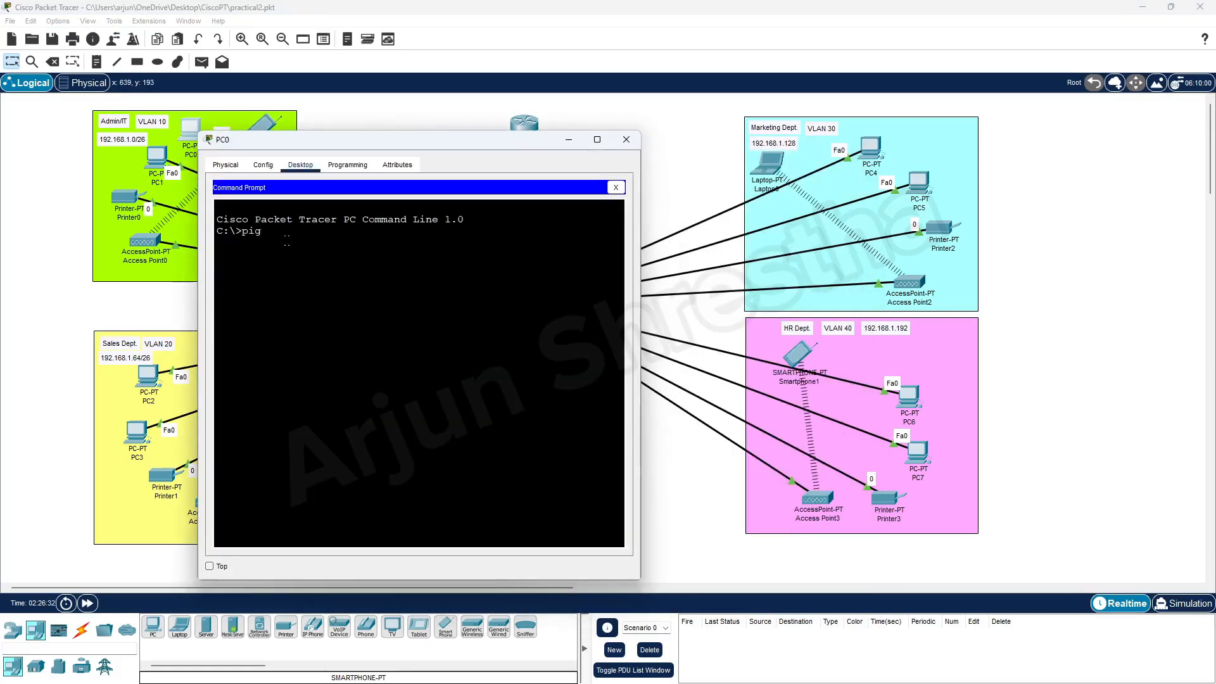
key("BackSpace")
type("ng ")
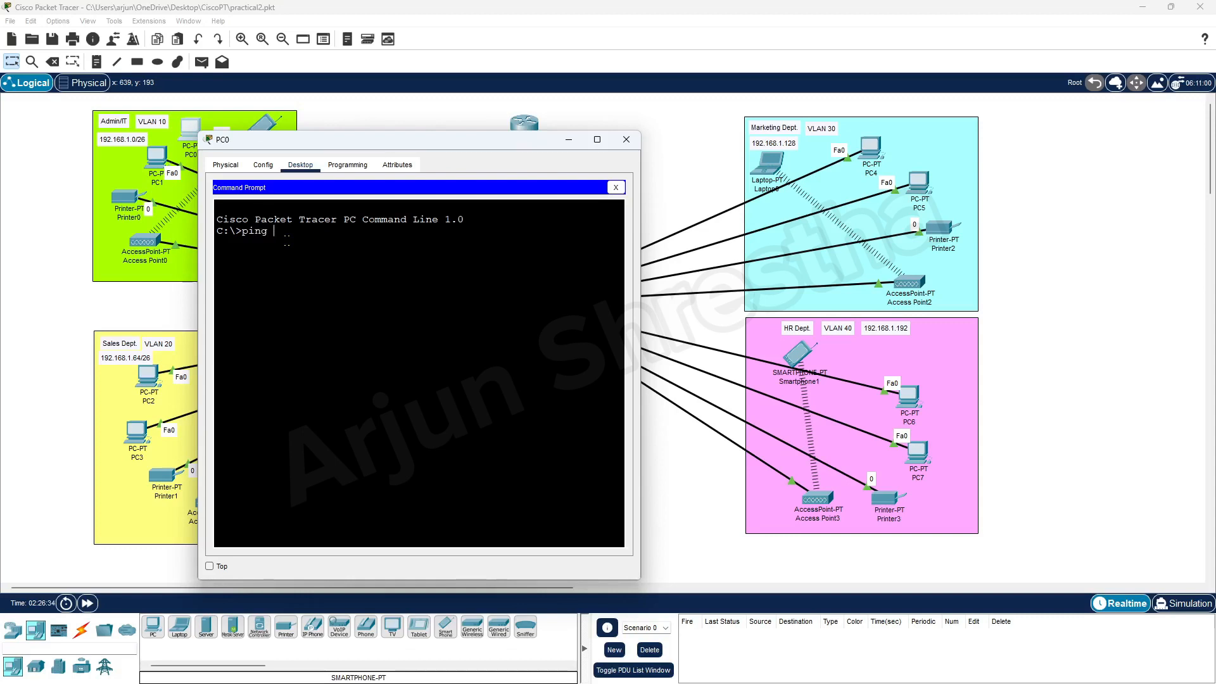
type("192.16")
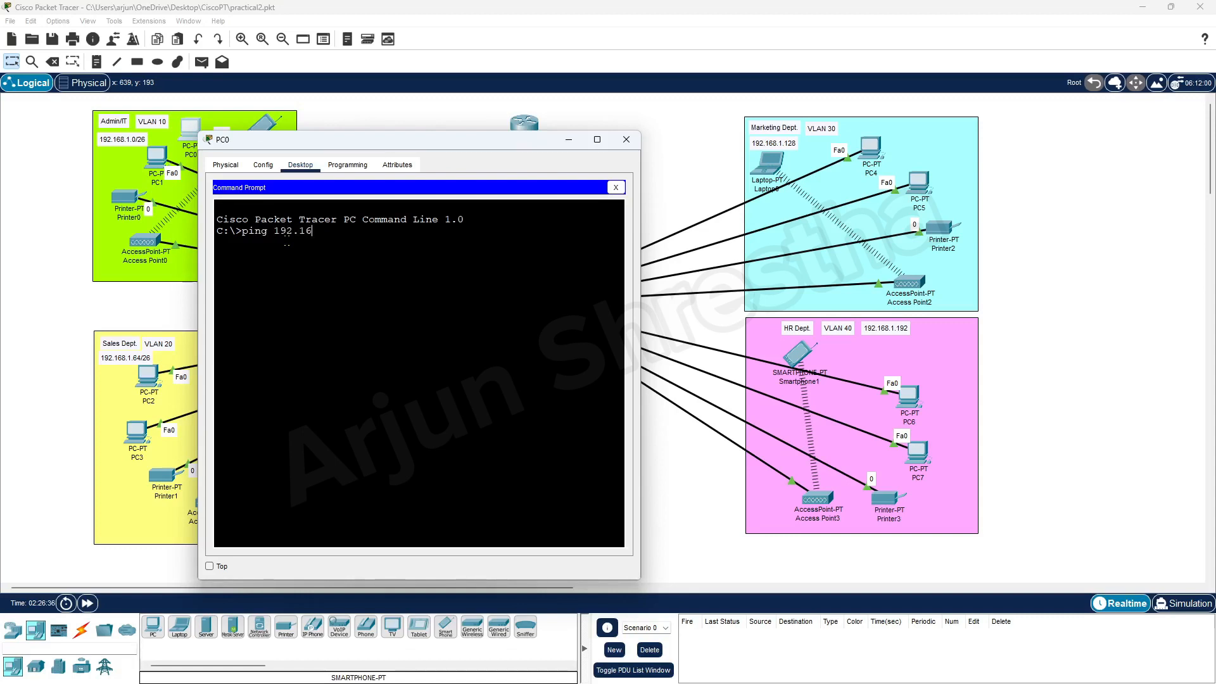
type("8.1.196")
key("Return")
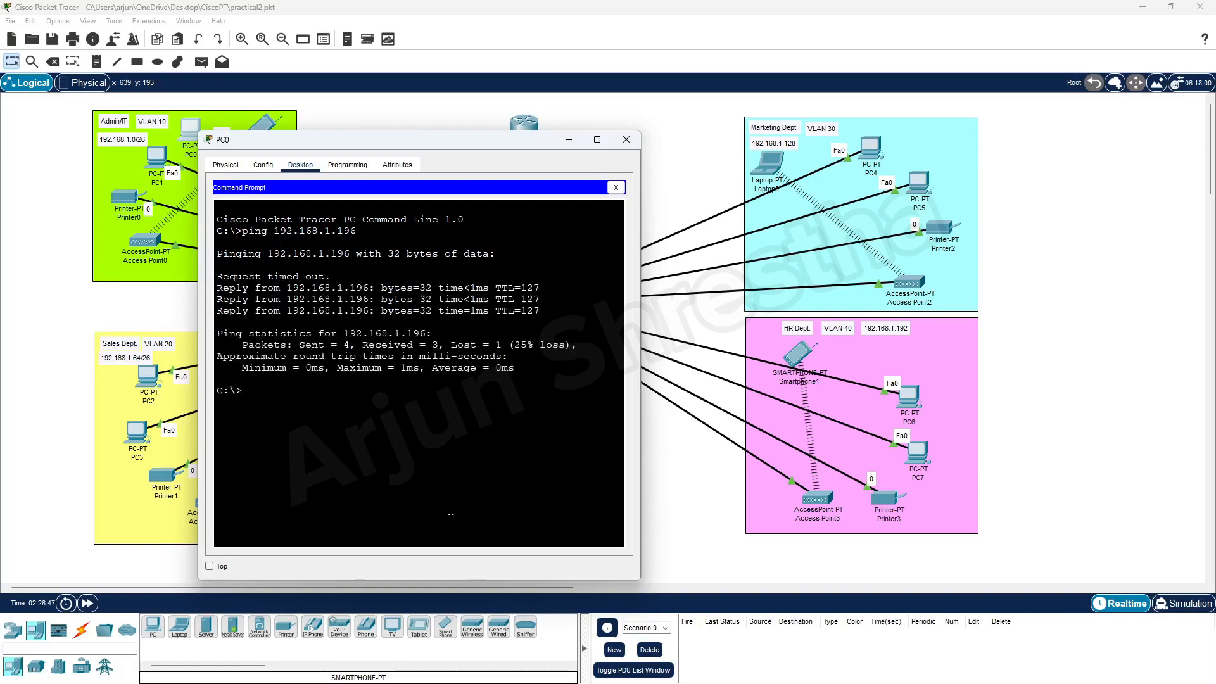
key("Up")
key("Return")
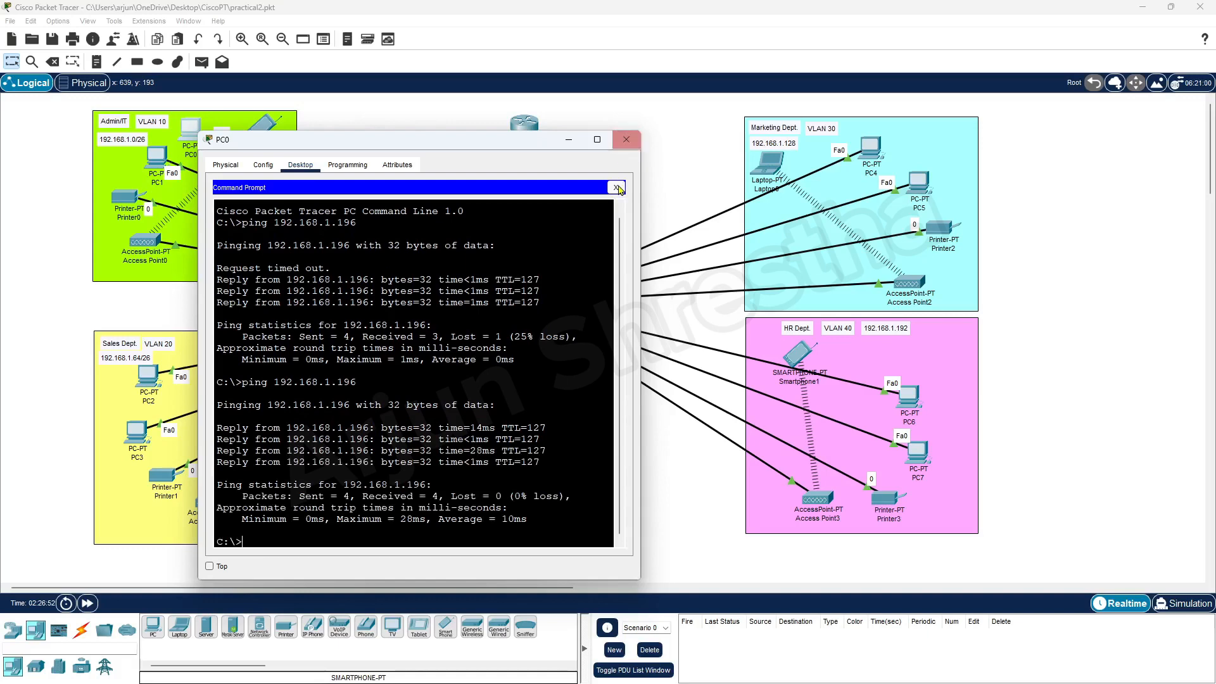
left_click(615, 188)
left_click(626, 140)
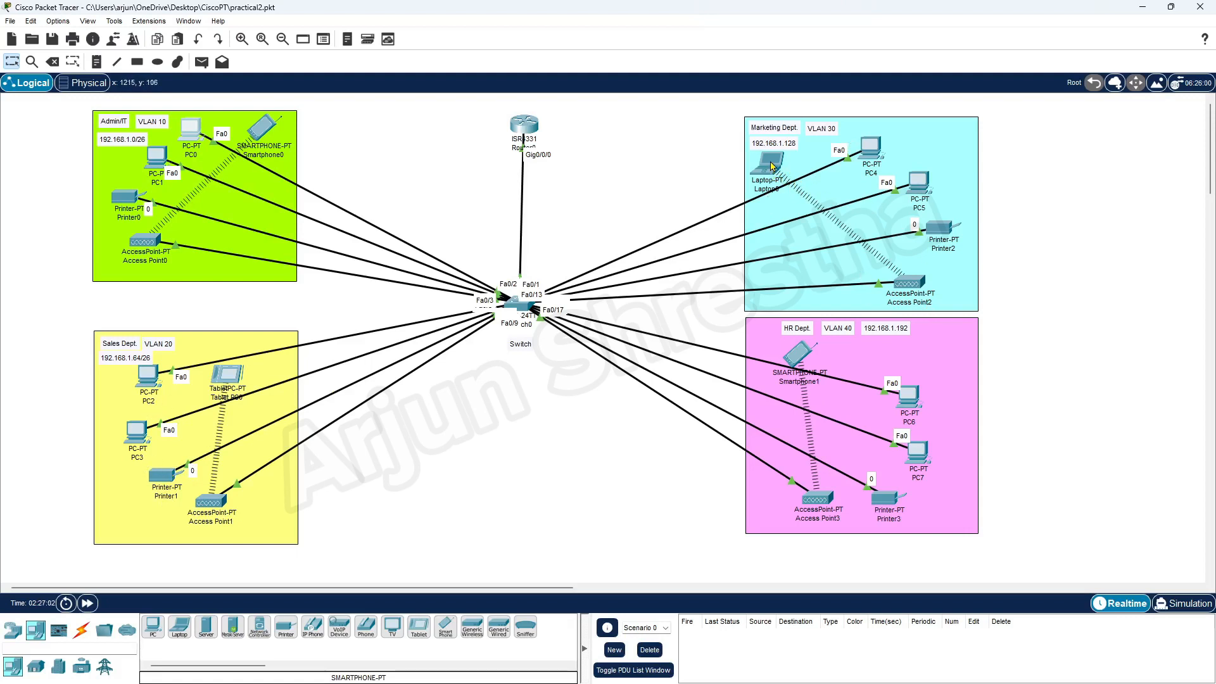
From PC2's Command Prompt, ping Laptop0 at 192.168.1.135 twice, then close PC2.
mouse_move(771, 166)
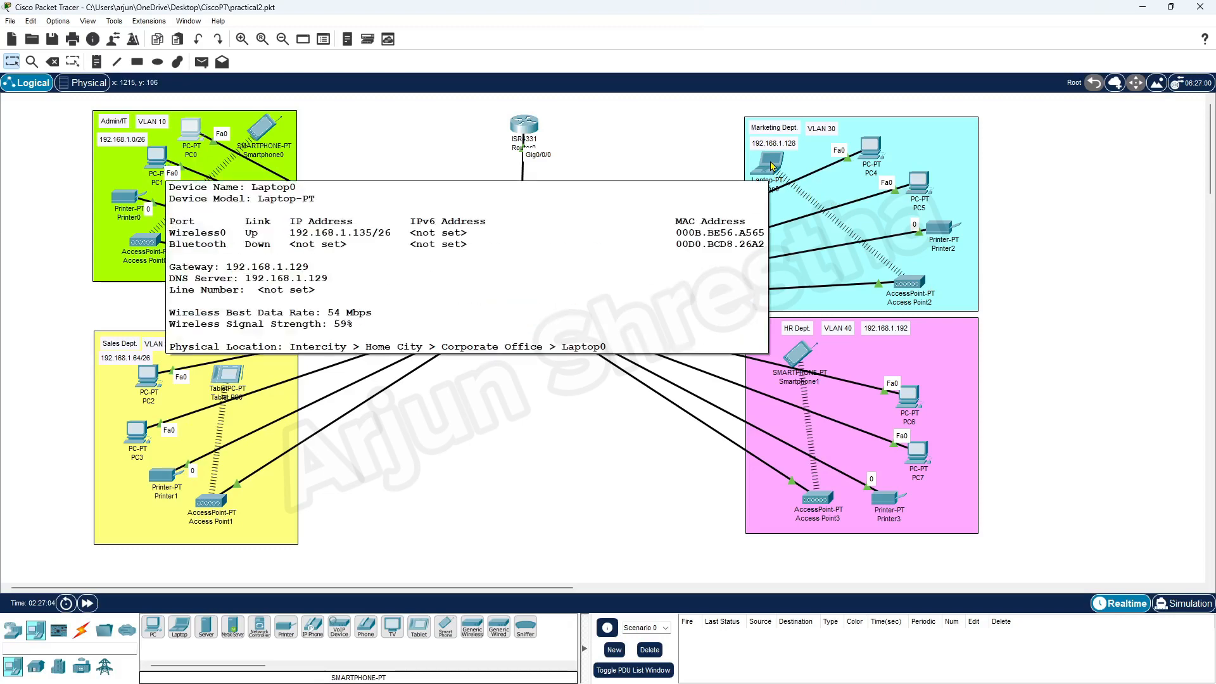
left_click(147, 377)
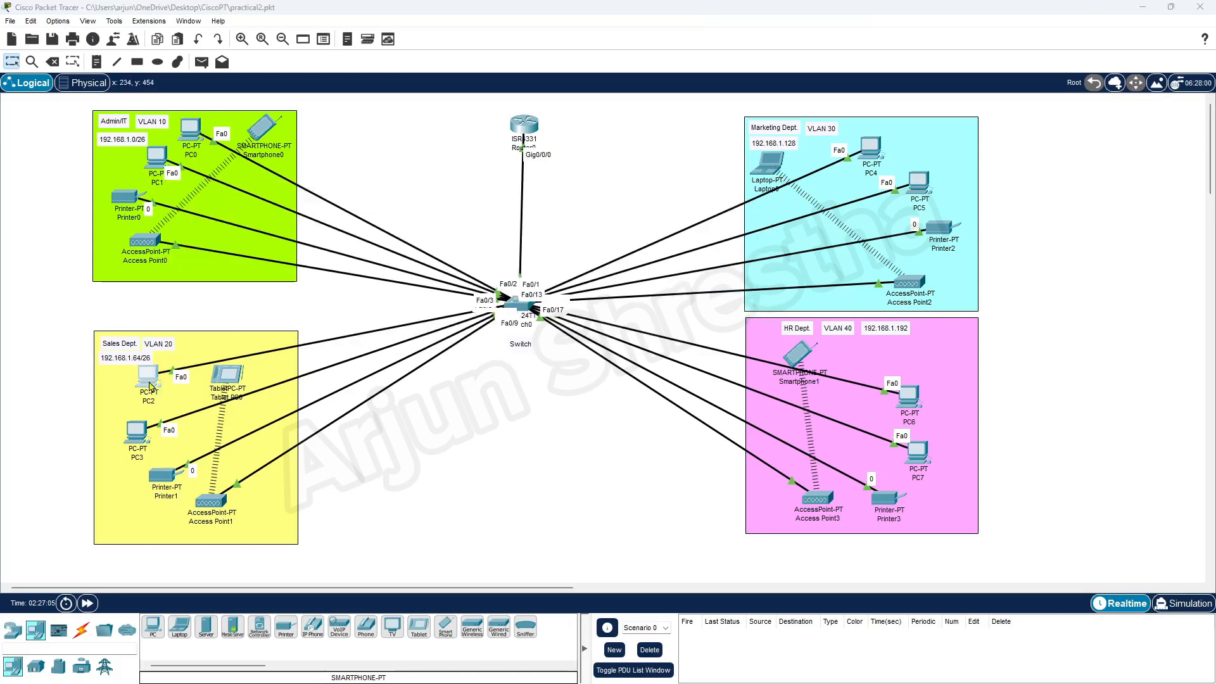
left_click(722, 241)
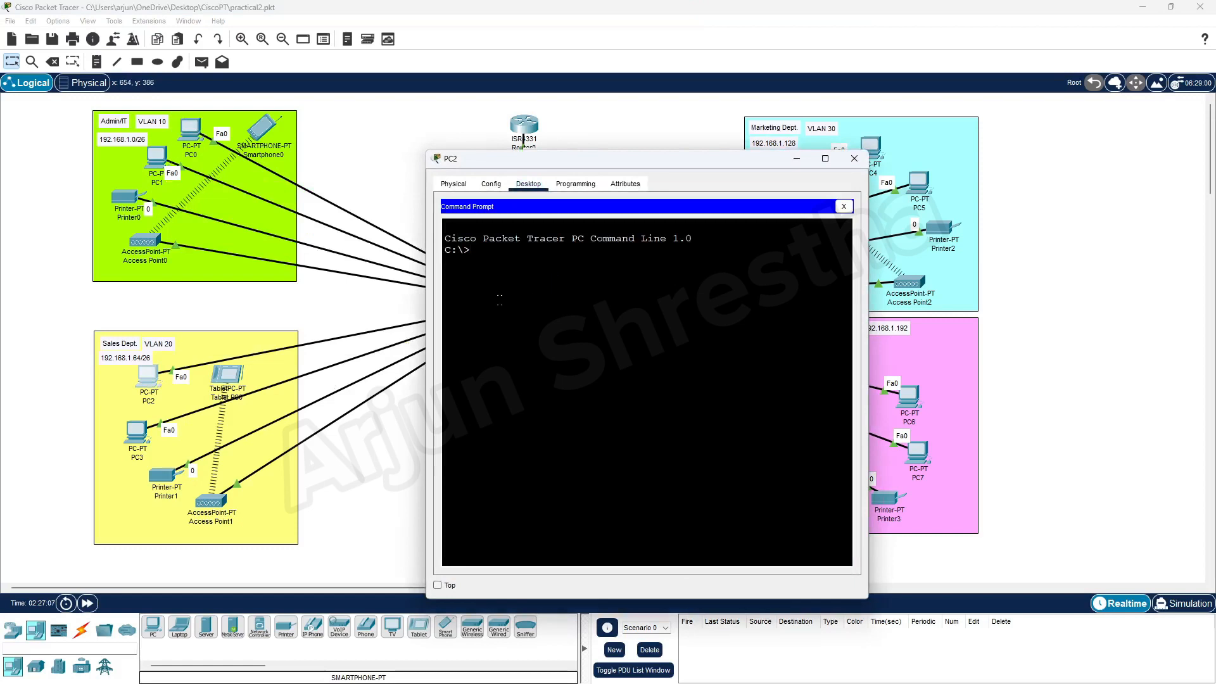
type("ping 192.168.")
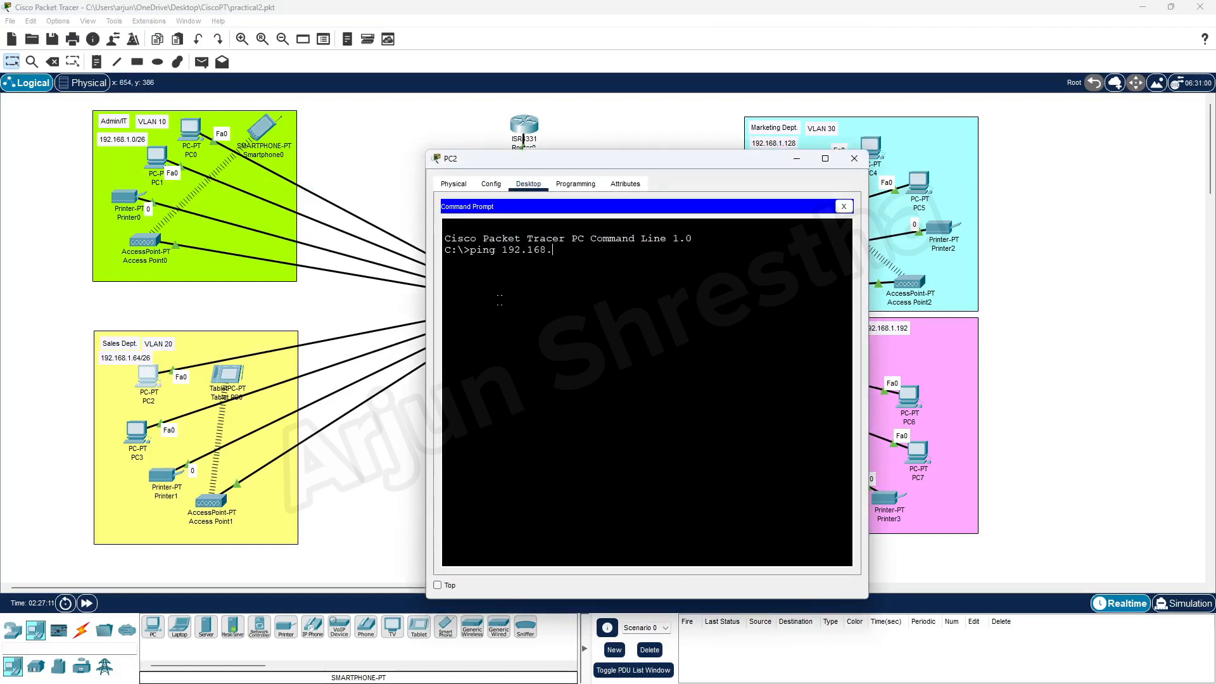
type("1.135")
key("Return")
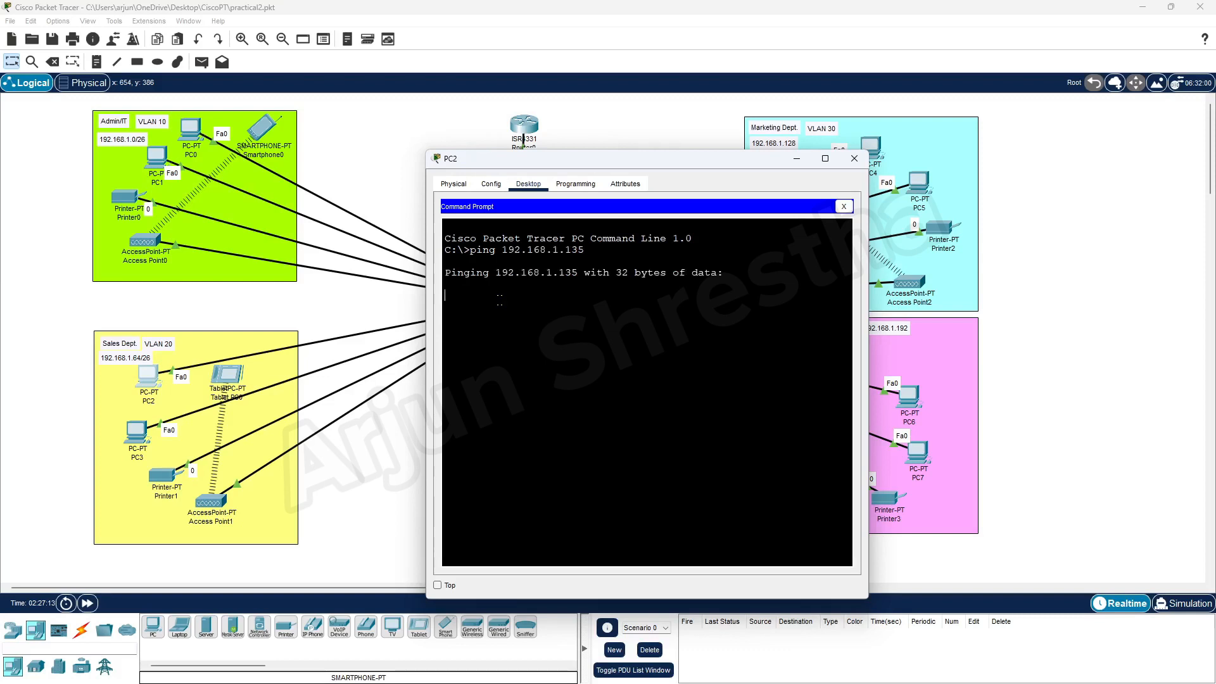
left_click_drag(583, 163, 479, 123)
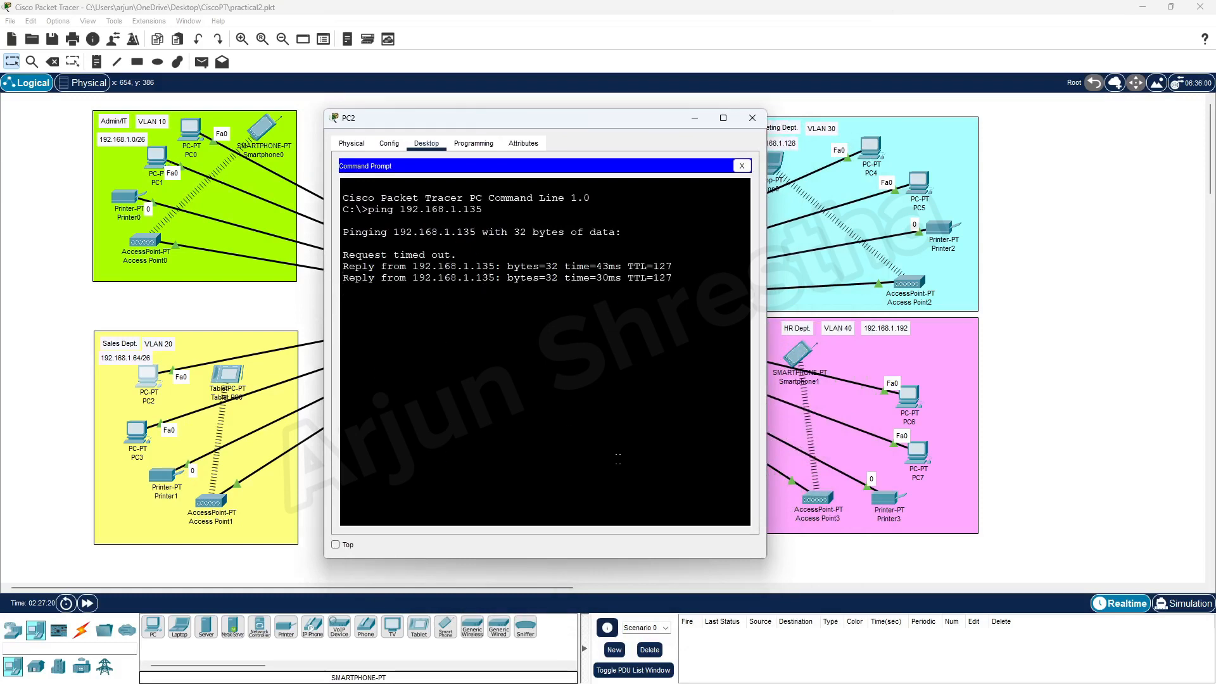
key("Up")
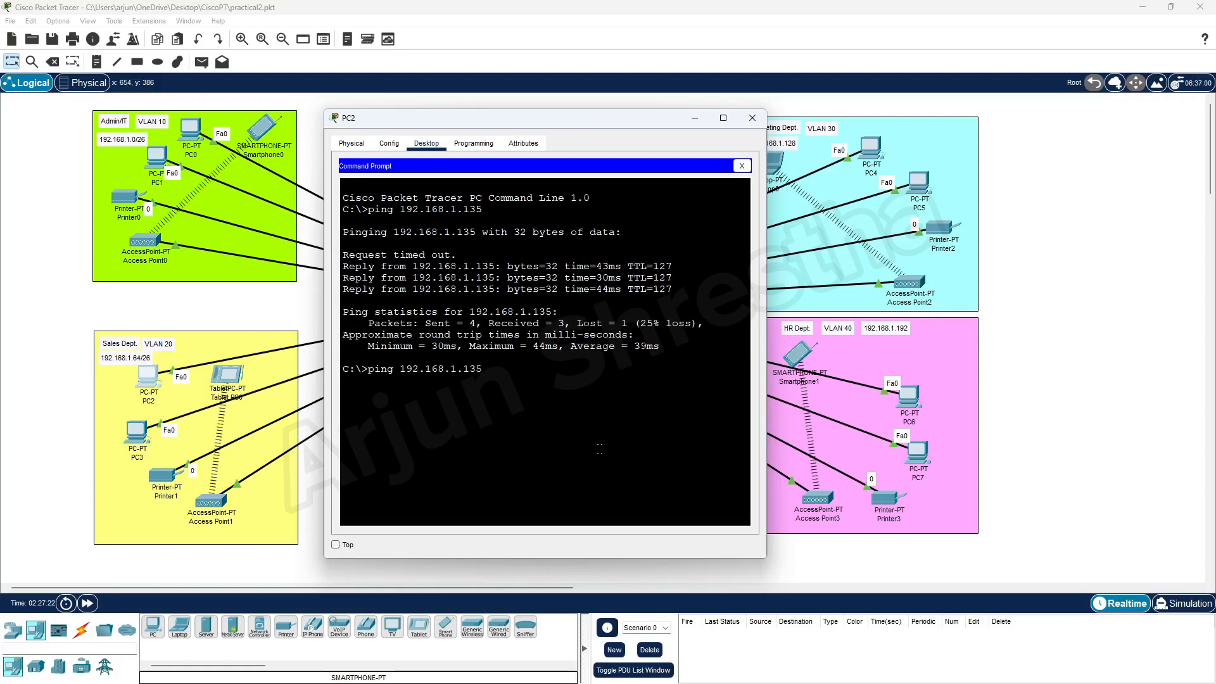
key("Return")
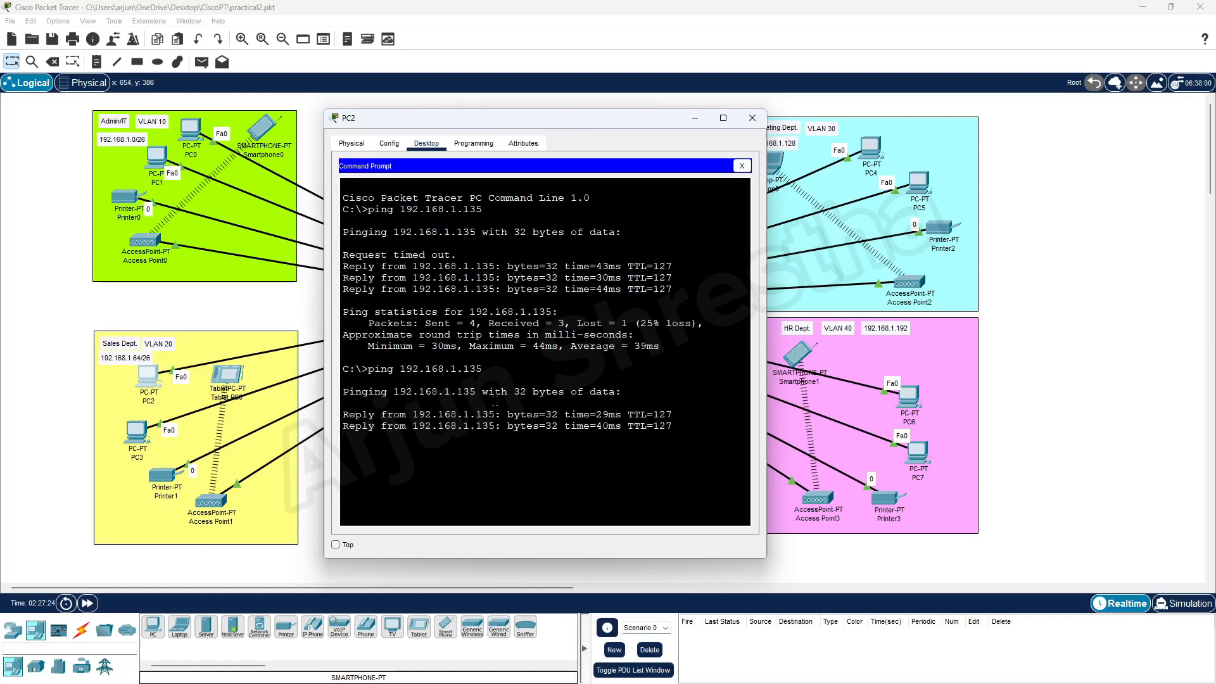
left_click(753, 118)
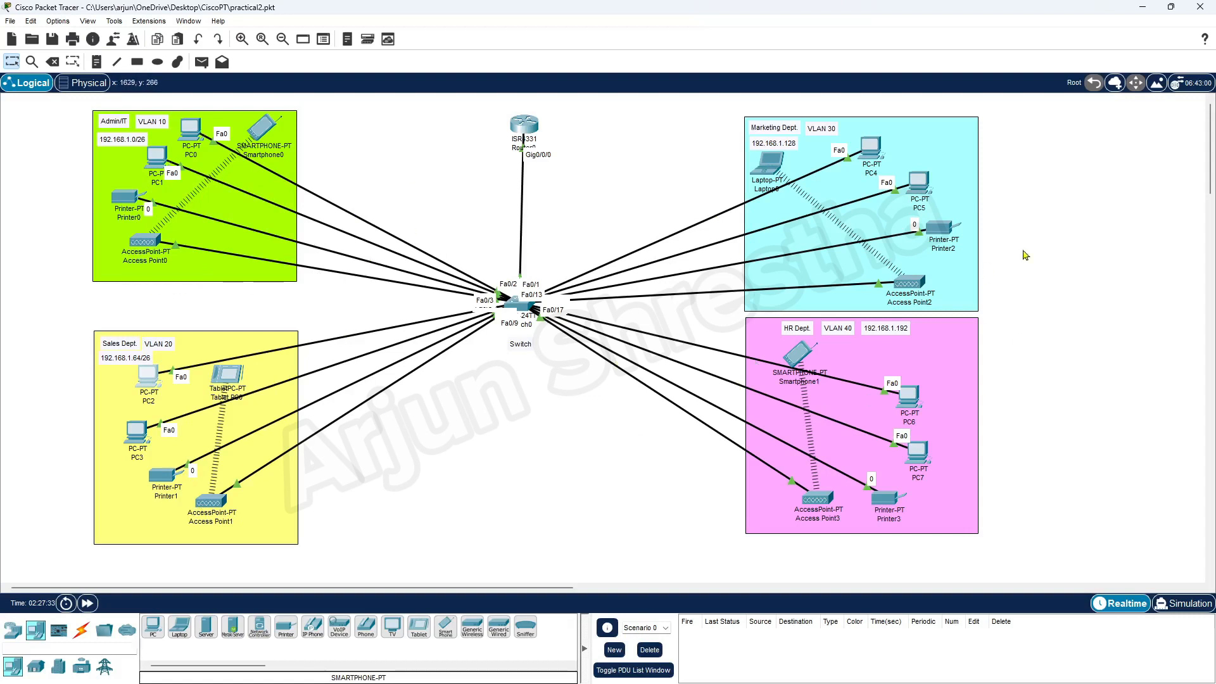
Drag Smartphone1, Laptop0, Smartphone0 and Tablet PC0 just outside their department rectangles.
left_click_drag(789, 358, 679, 464)
left_click_drag(756, 177, 1030, 207)
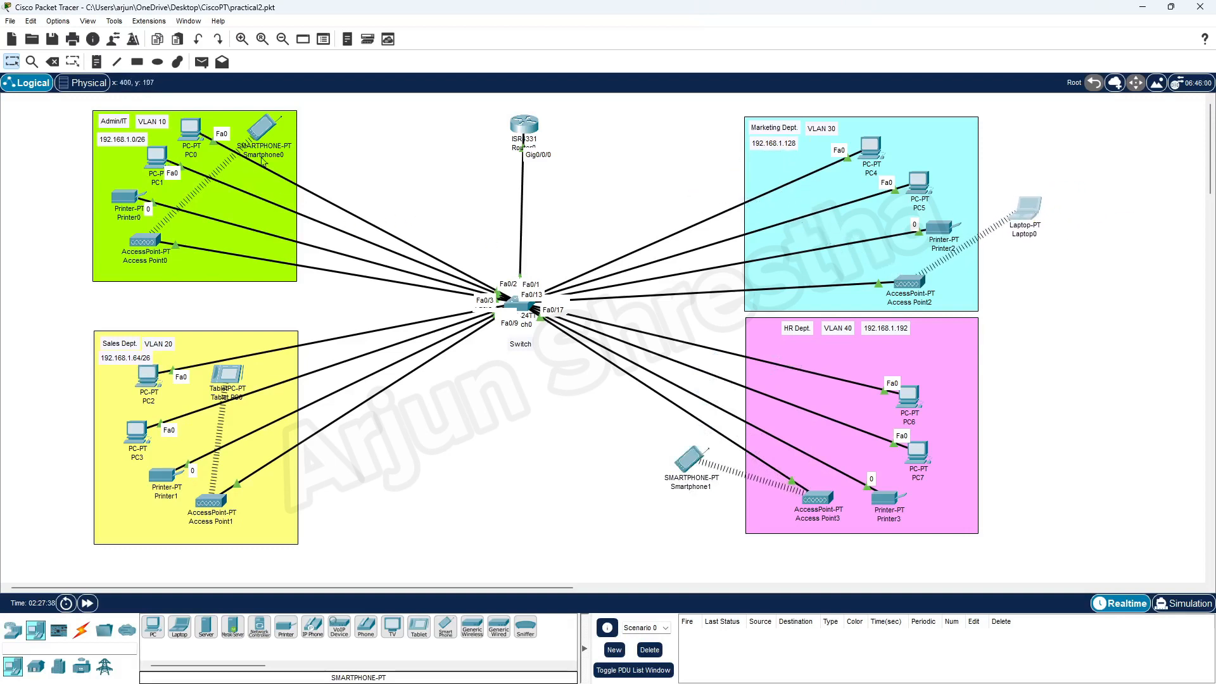
left_click_drag(264, 131, 48, 138)
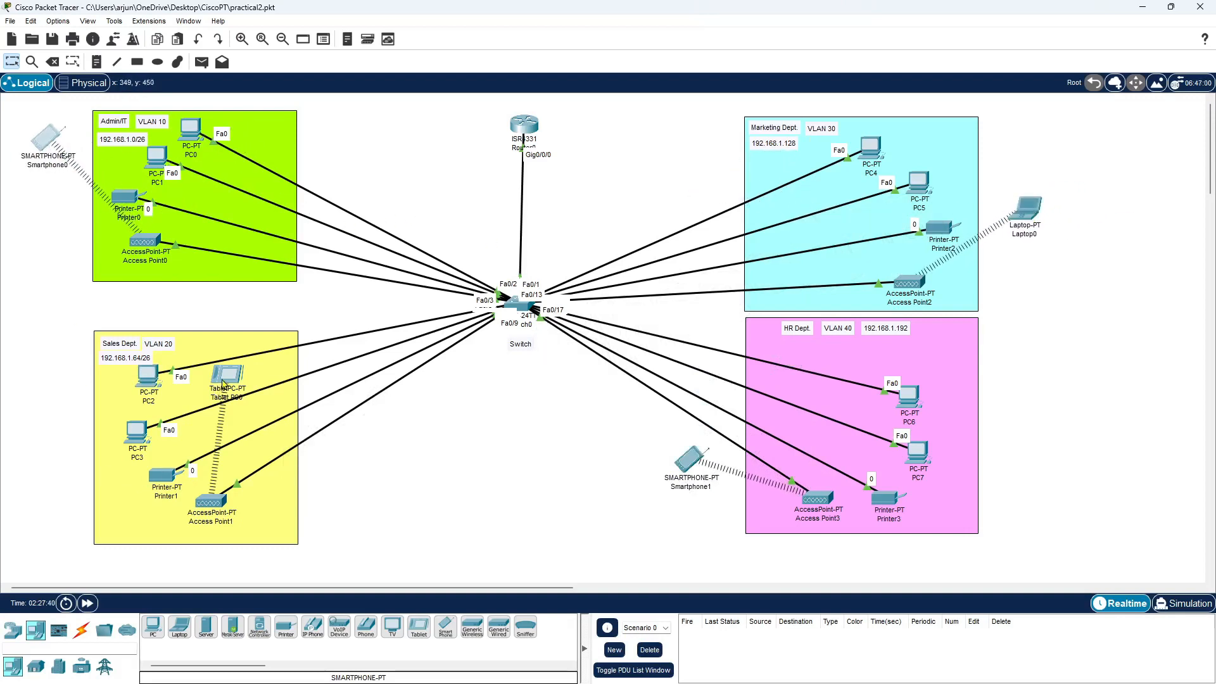
left_click_drag(218, 383, 45, 437)
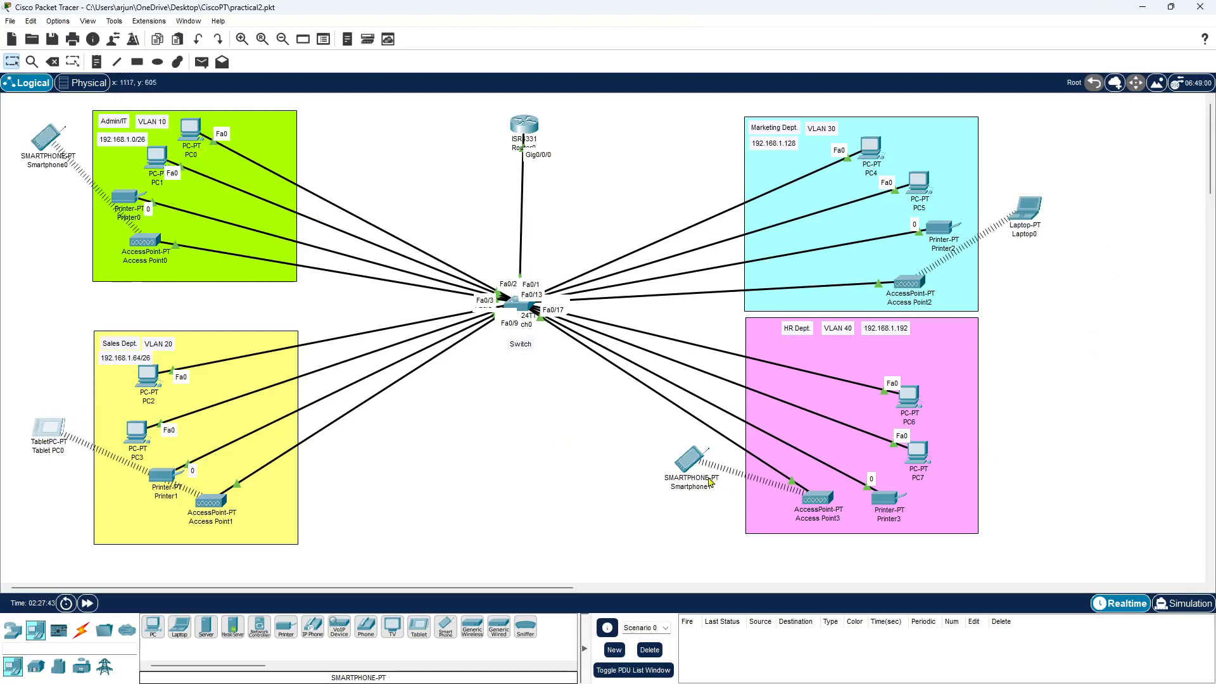
left_click_drag(693, 464, 1027, 472)
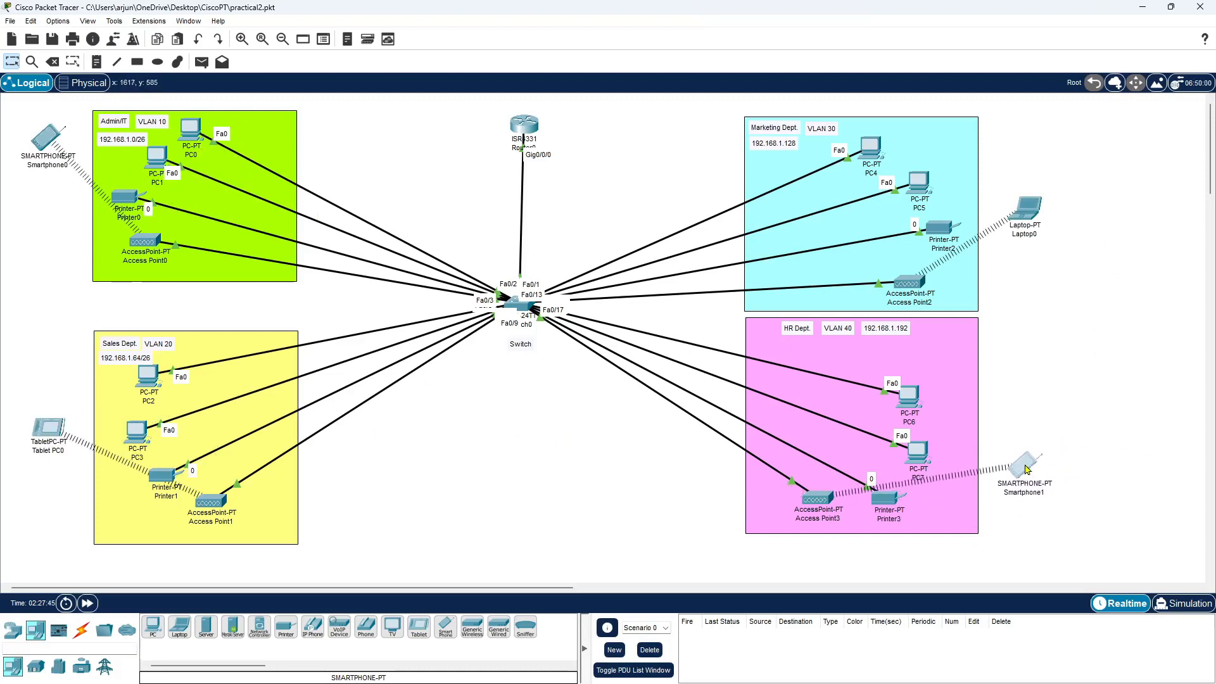